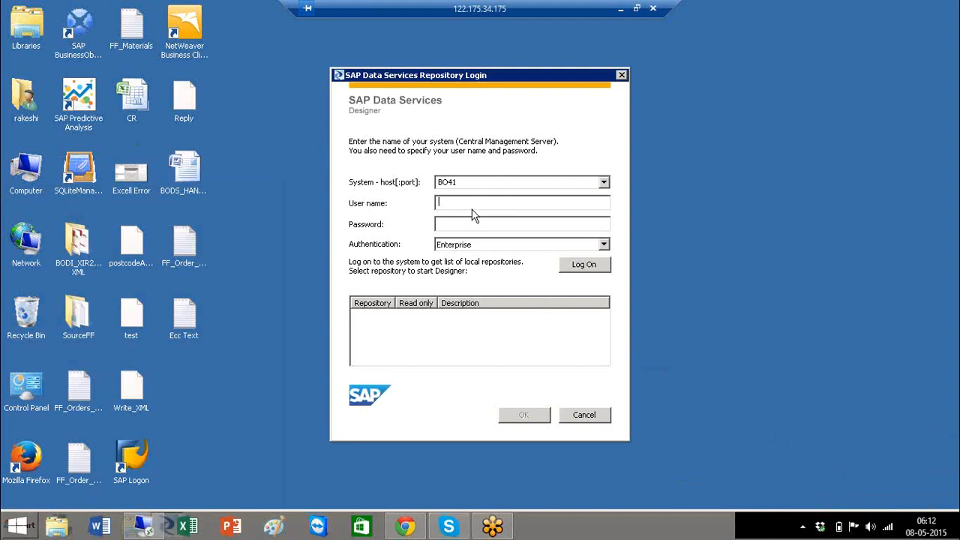
text(Rakesh)
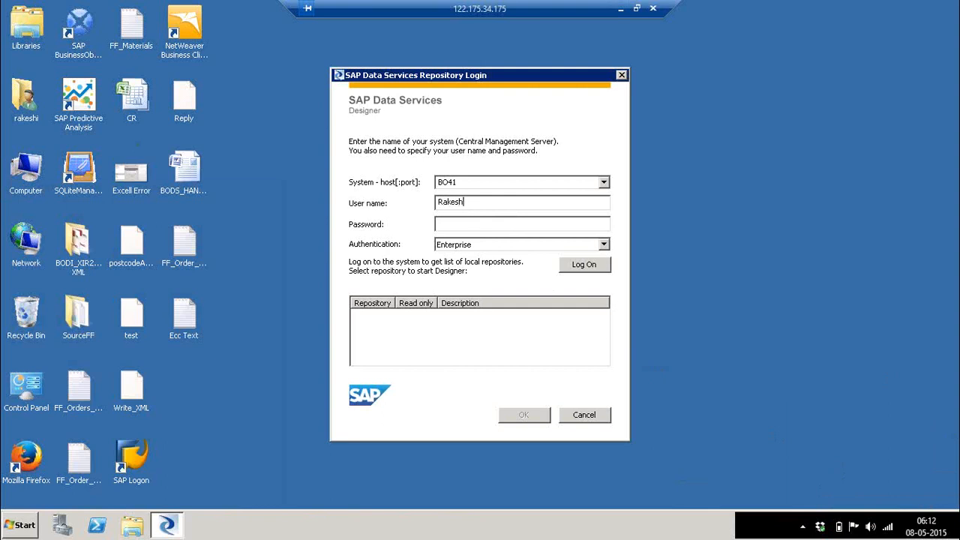
key(BackSpace)
key(BackSpace)
key(BackSpace)
key(BackSpace)
key(BackSpace)
key(BackSpace)
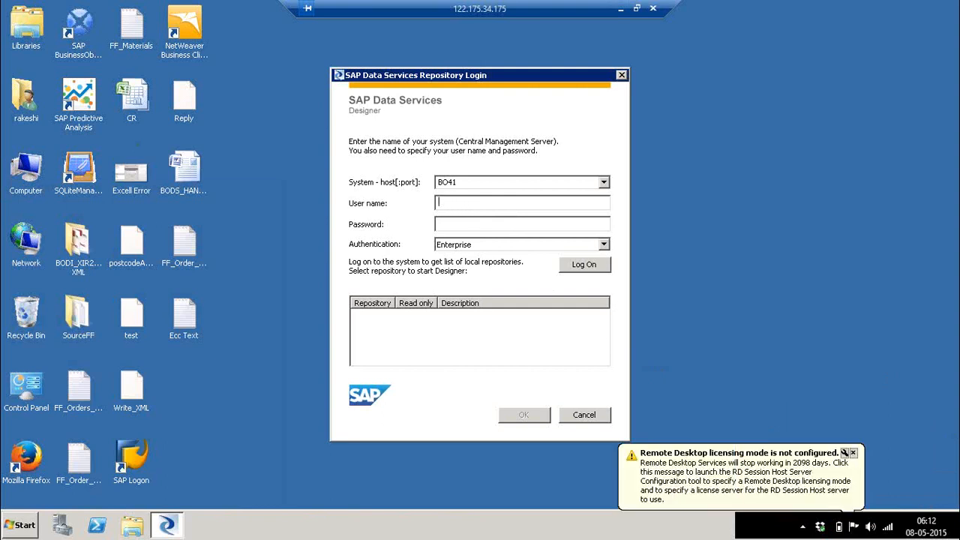
Enter the account user name and password, and log on to the BO41 system with Enterprise authentication
text(rakeshi)
key(Tab)
text(aaaaaaa)
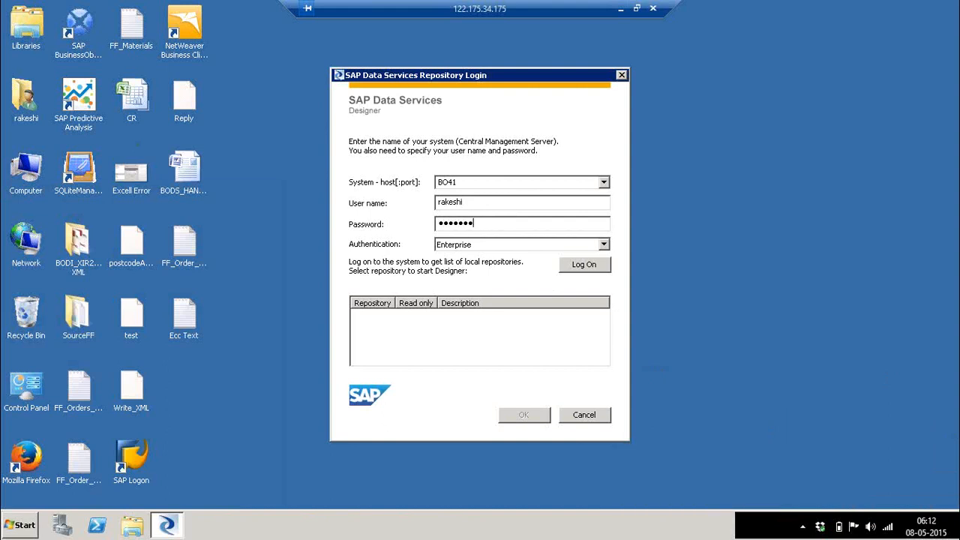
text(a)
key(BackSpace)
key(Return)
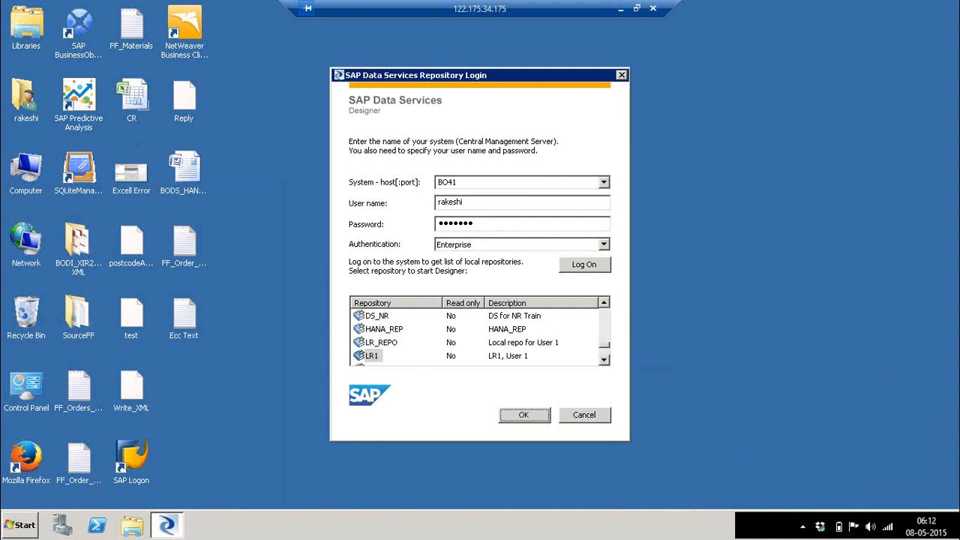
Open the LR1 repository with the repository password and reset the users already logged on
click(543, 421)
text(******)
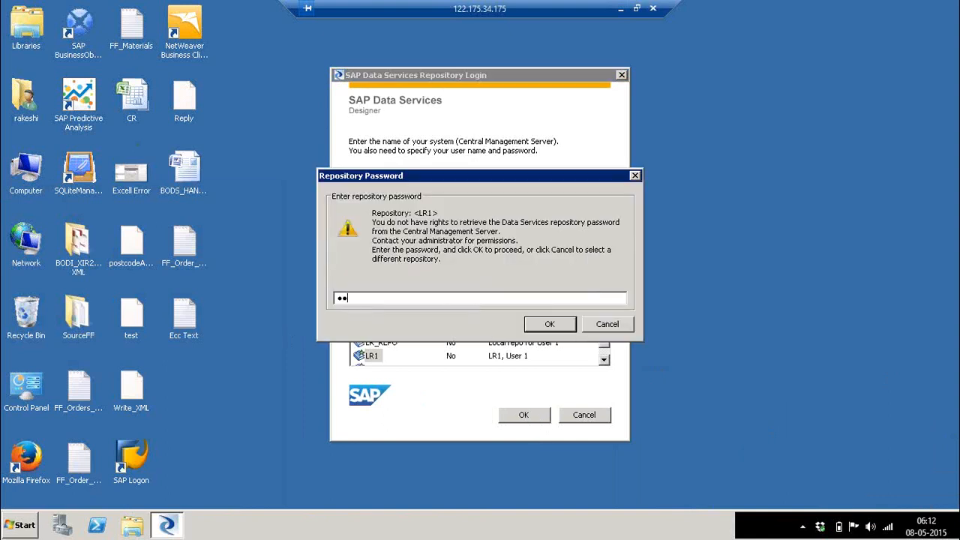
key(Return)
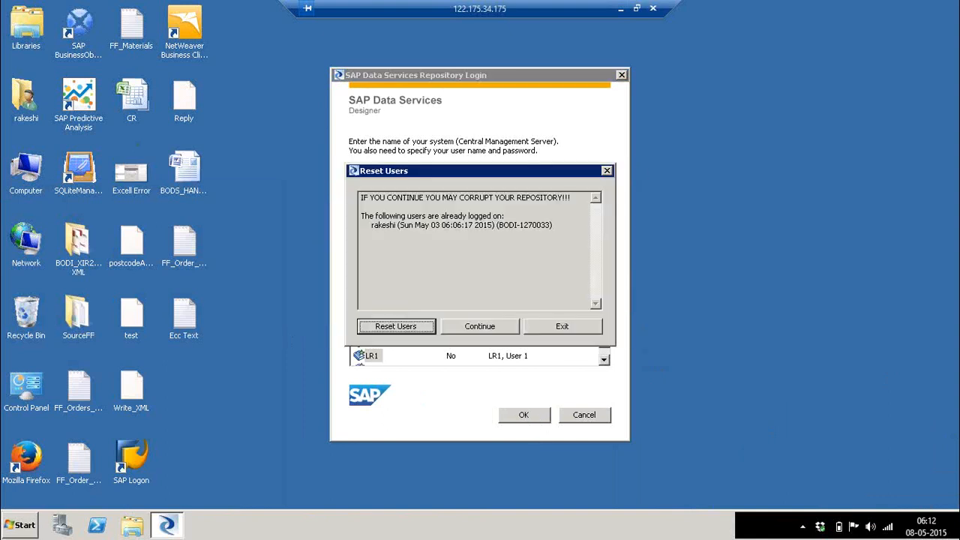
click(376, 327)
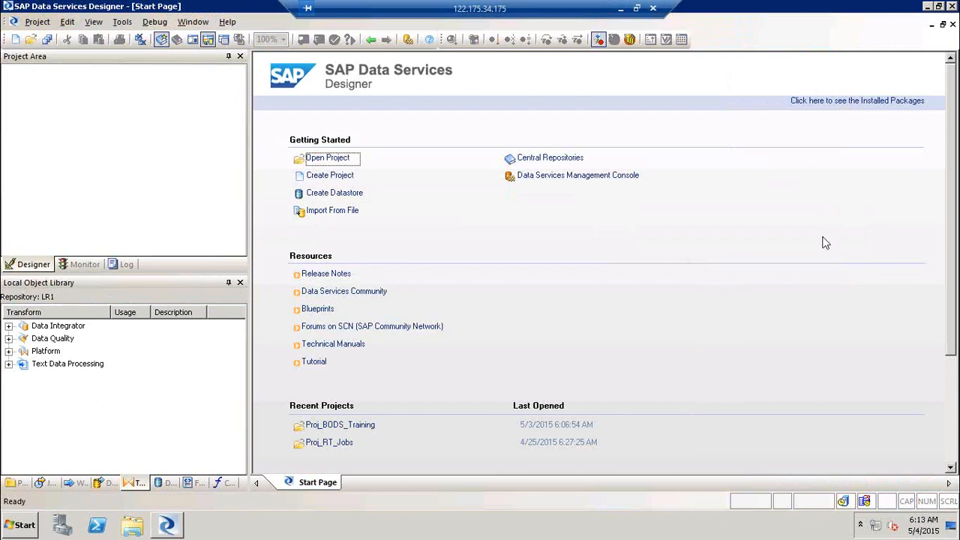
Open the project Proj_BODS_Training from the local object library's project list
click(799, 345)
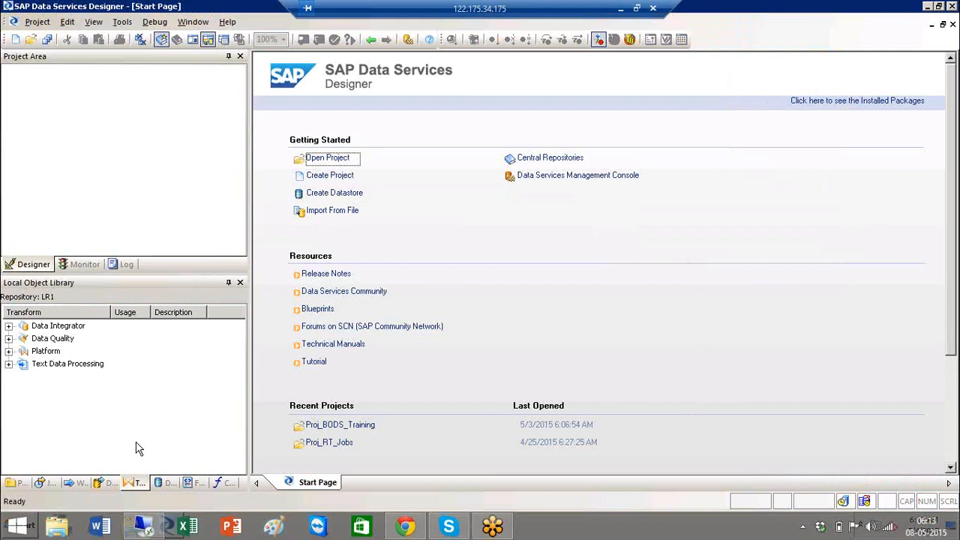
click(21, 483)
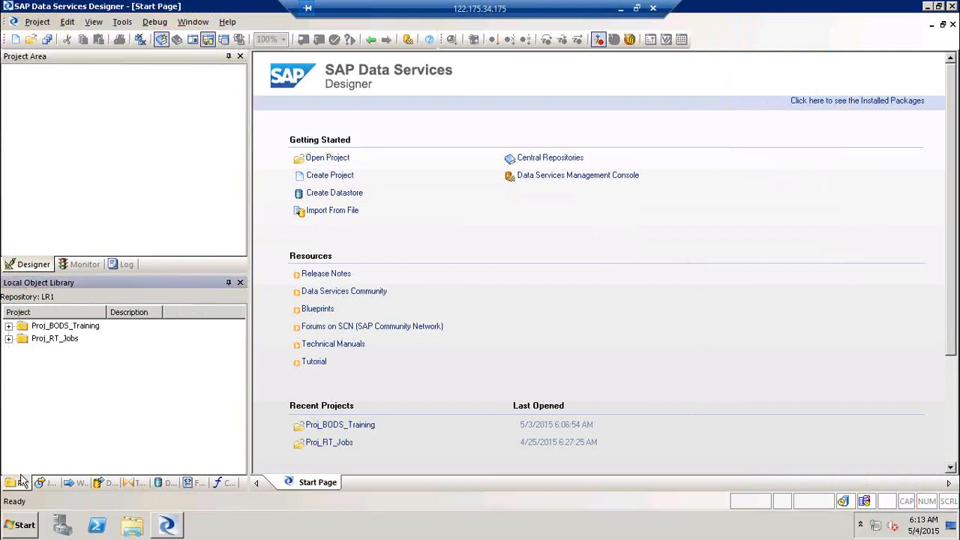
double_click(60, 330)
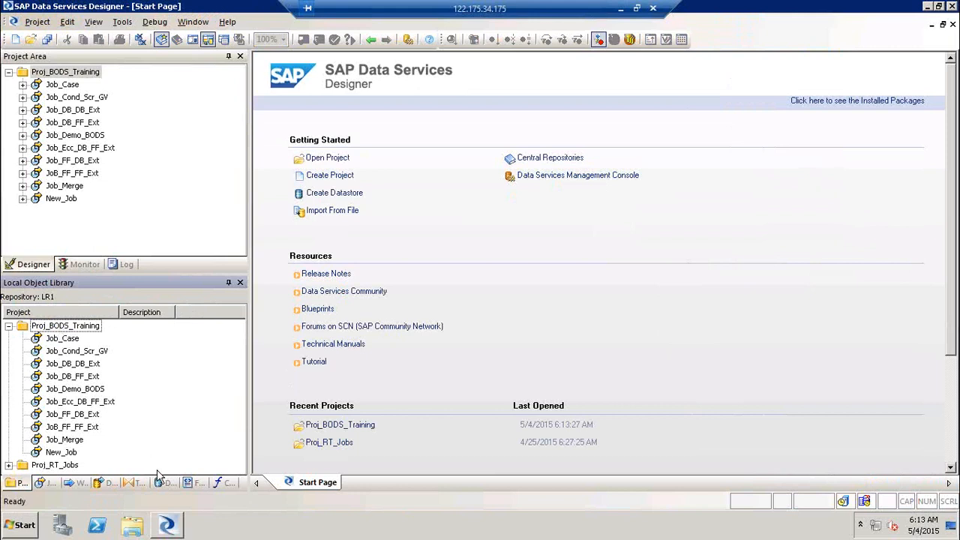
Examine the Platform transforms in the local object library, in particular Row_Generation and SQL
click(132, 483)
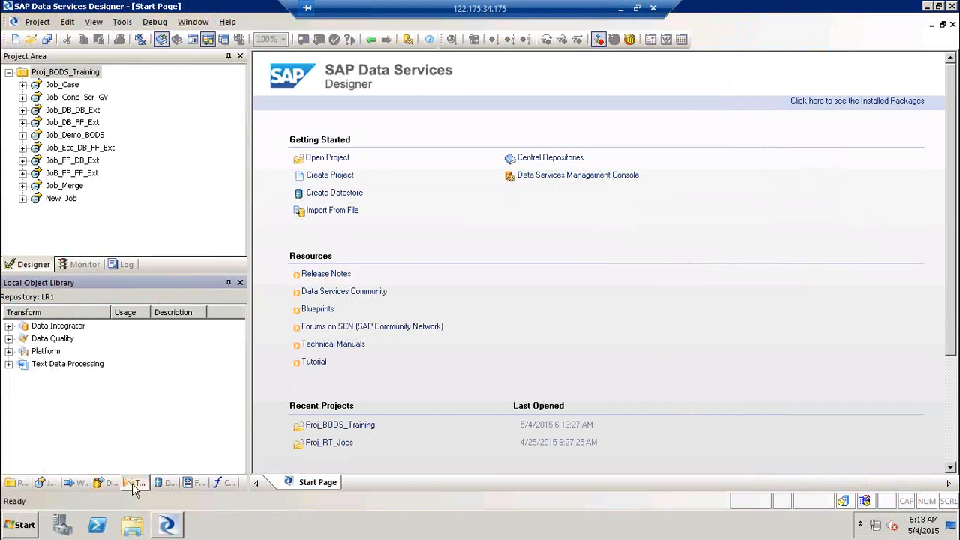
click(9, 352)
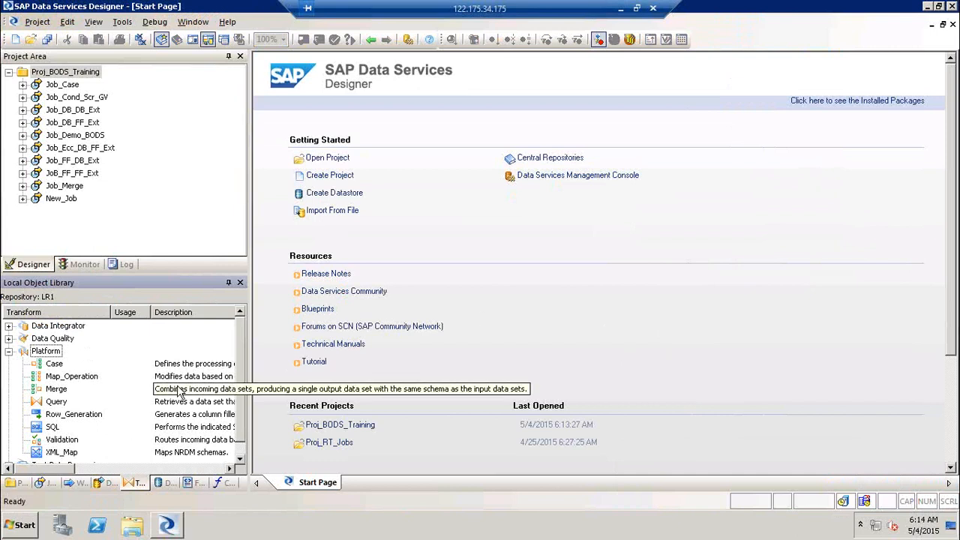
click(60, 417)
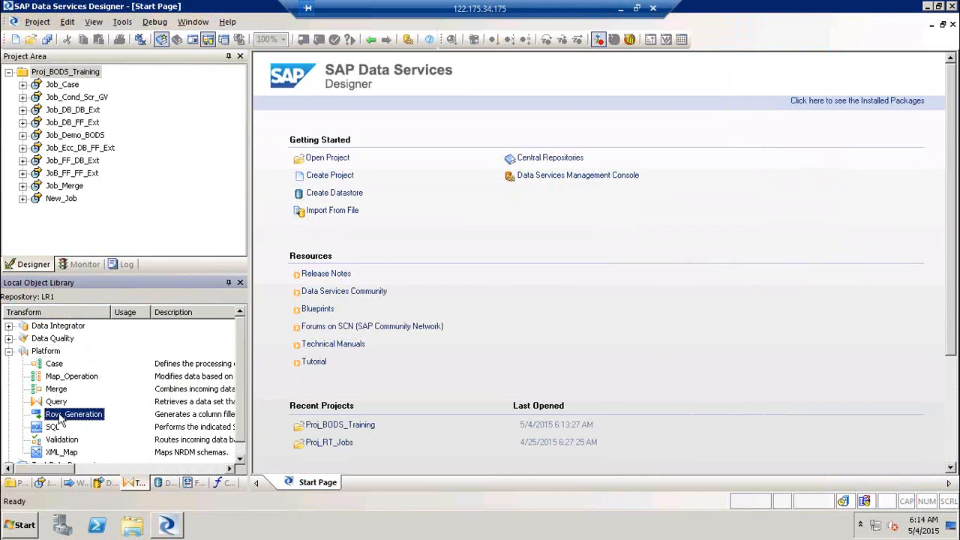
click(55, 429)
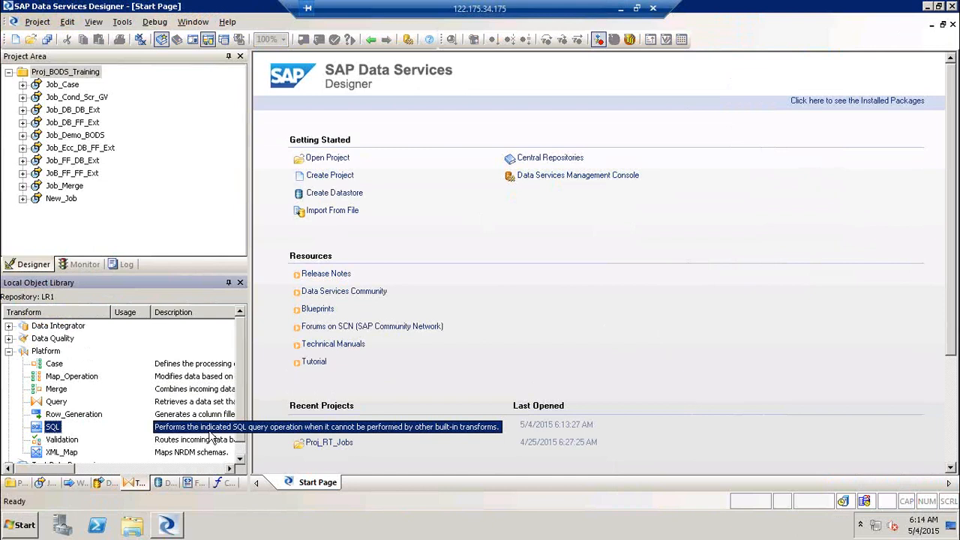
Switch to Paint by launching mspaint
key(super+r)
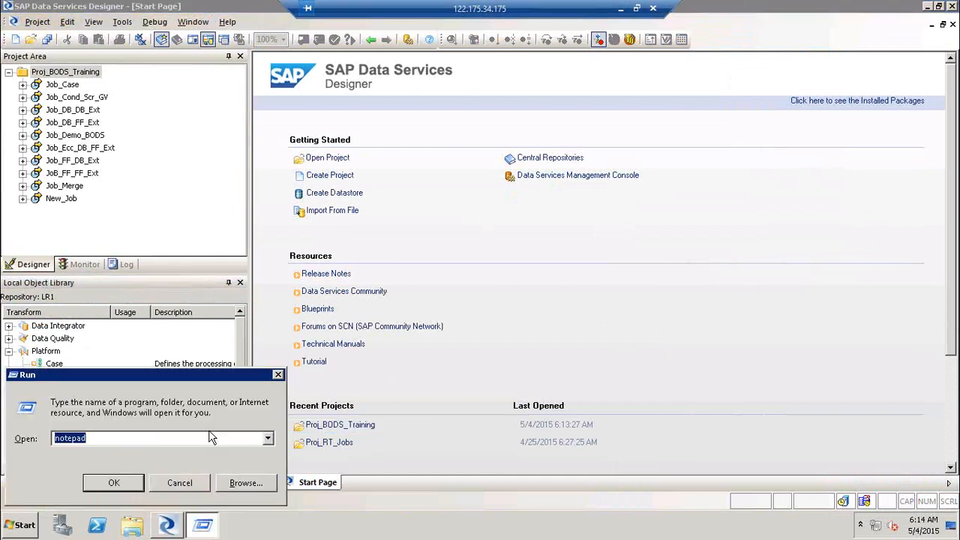
text(mspaint)
key(Return)
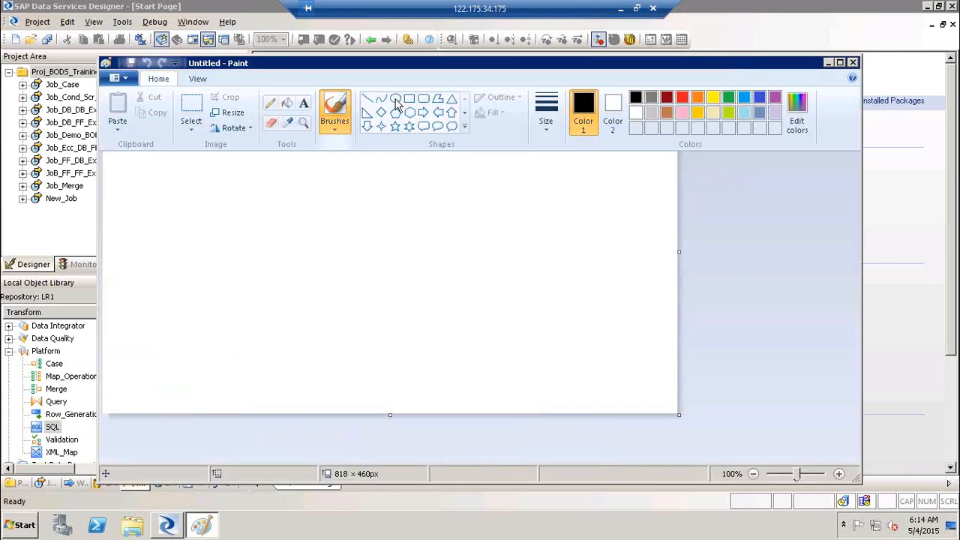
Draw a wide black ellipse about 255 × 80 px slightly left of the canvas centre
click(301, 187)
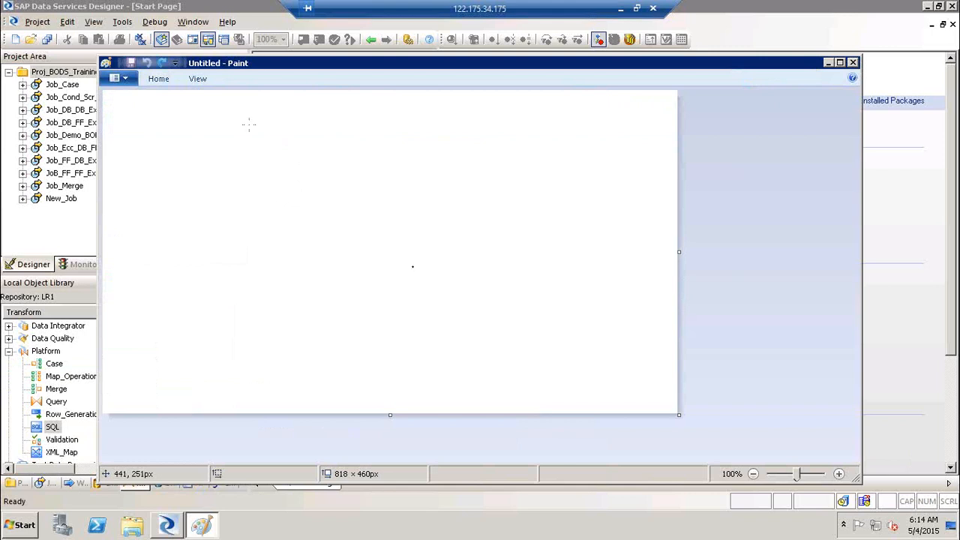
click(158, 79)
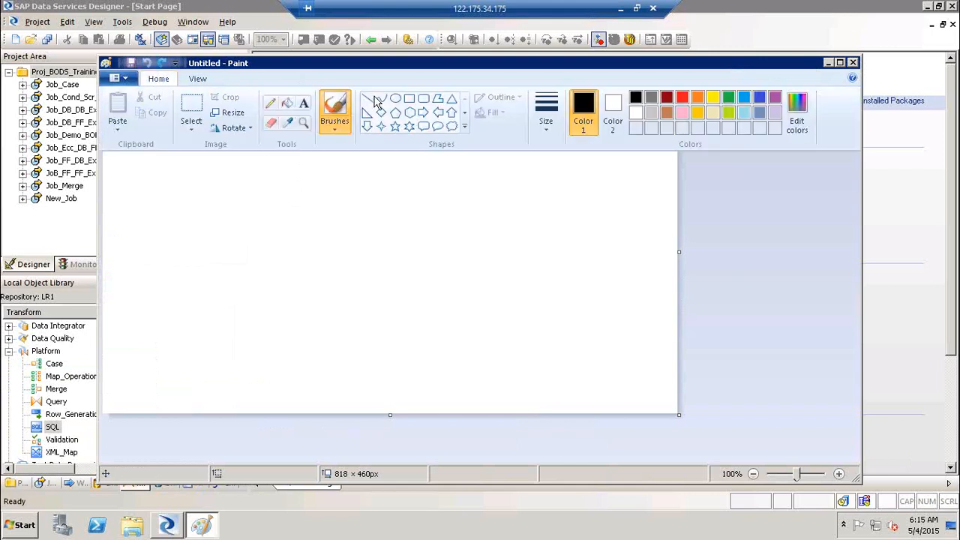
click(408, 110)
drag(251, 207, 431, 262)
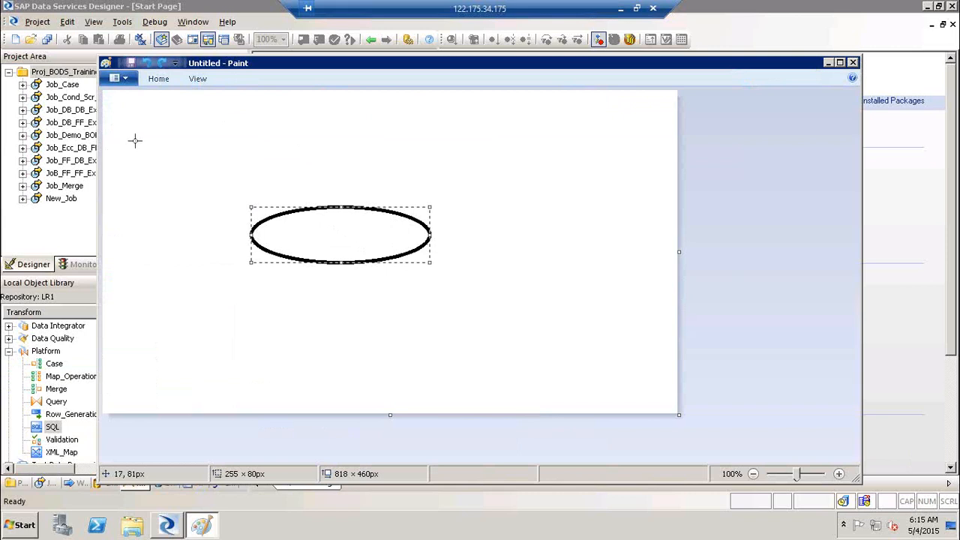
Draw a tall rectangle about 78 × 331 px to the left of the ellipse
click(160, 81)
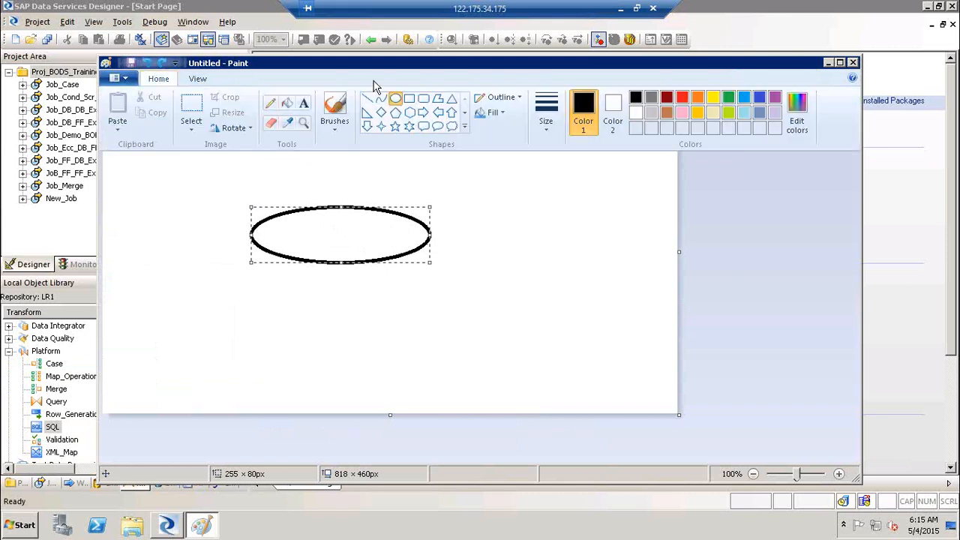
click(413, 99)
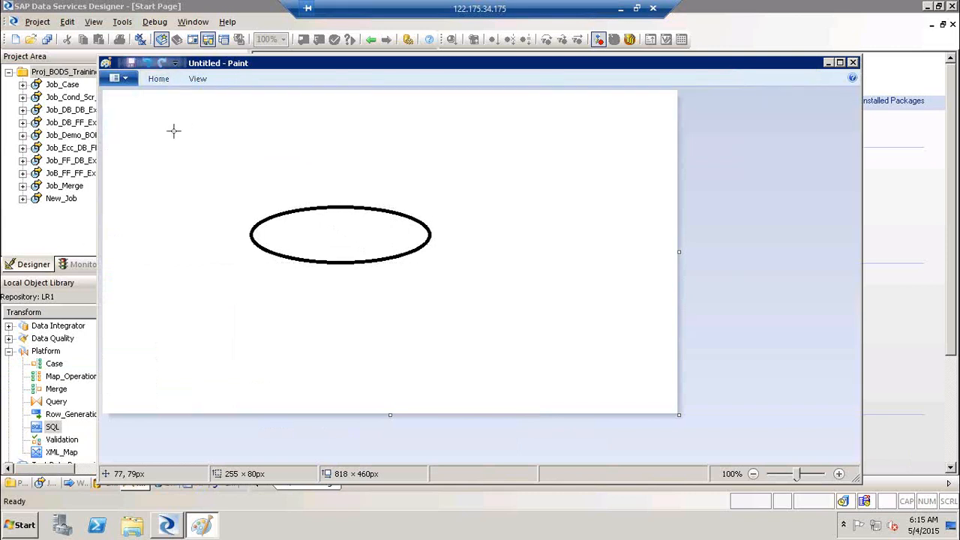
drag(157, 148, 215, 382)
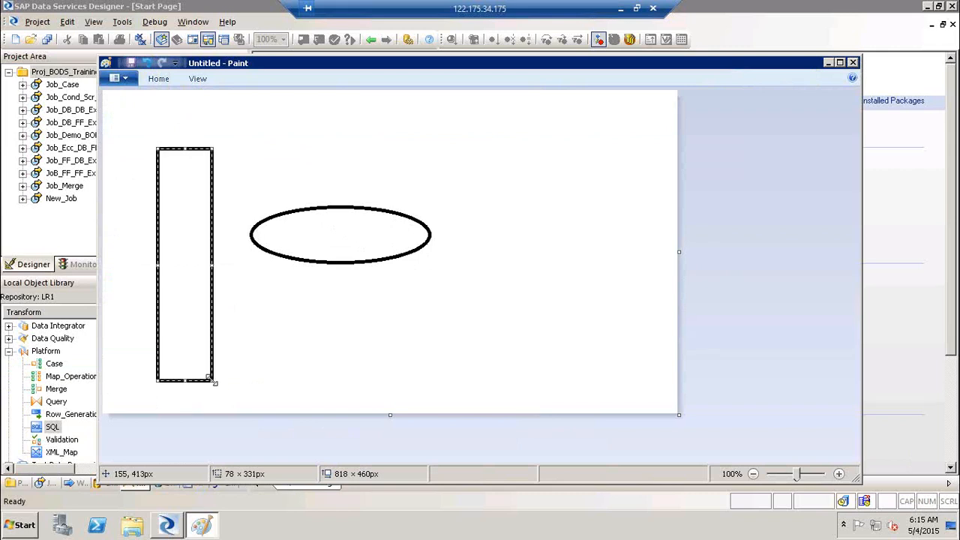
Draw a small ellipse about 53 × 38 px inside the left part of the wide ellipse
click(159, 80)
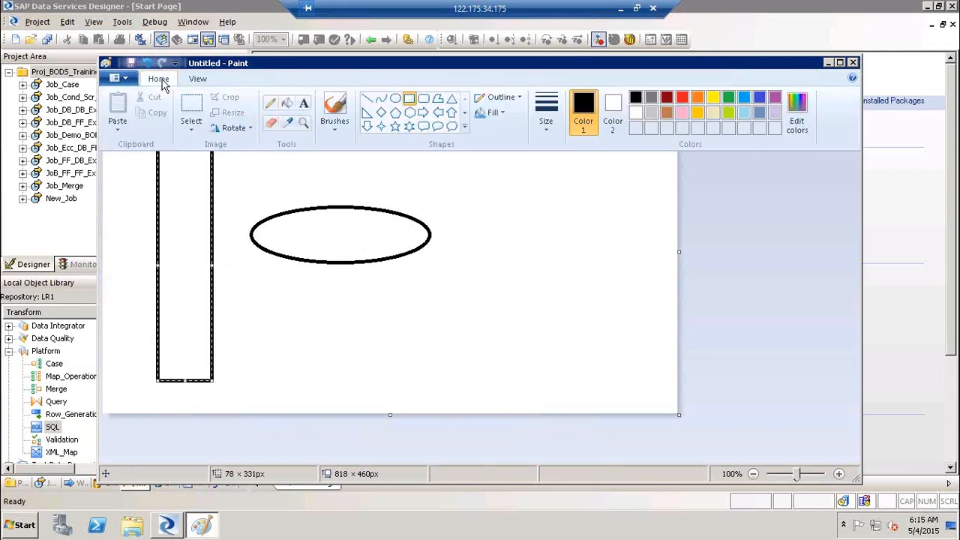
click(396, 100)
drag(283, 220, 322, 248)
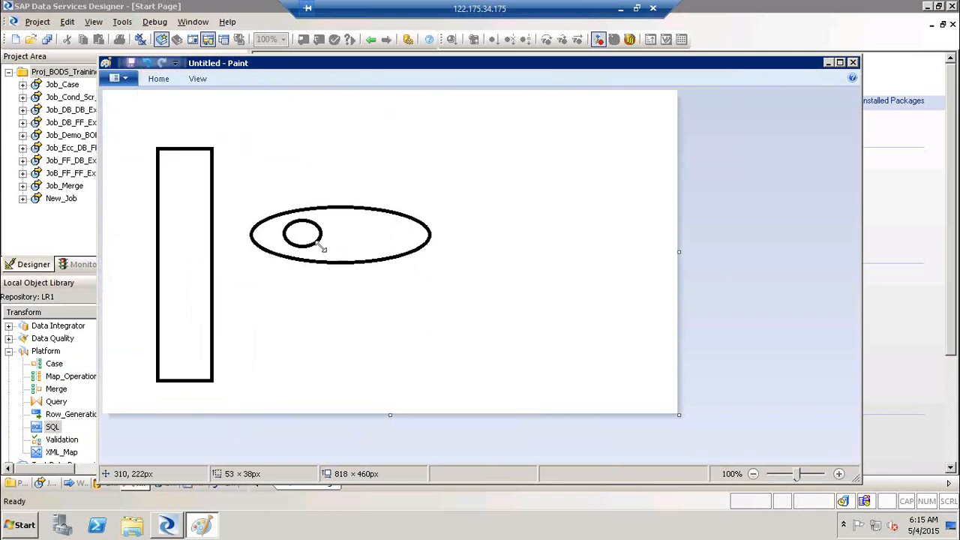
Draw three straight black lines from different heights in the tall rectangle to the small inner ellipse
click(157, 79)
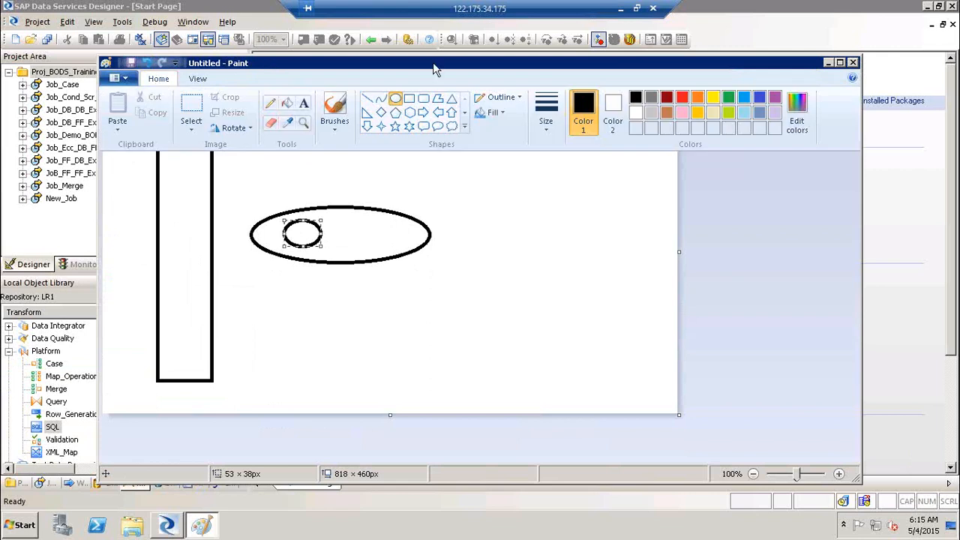
click(372, 101)
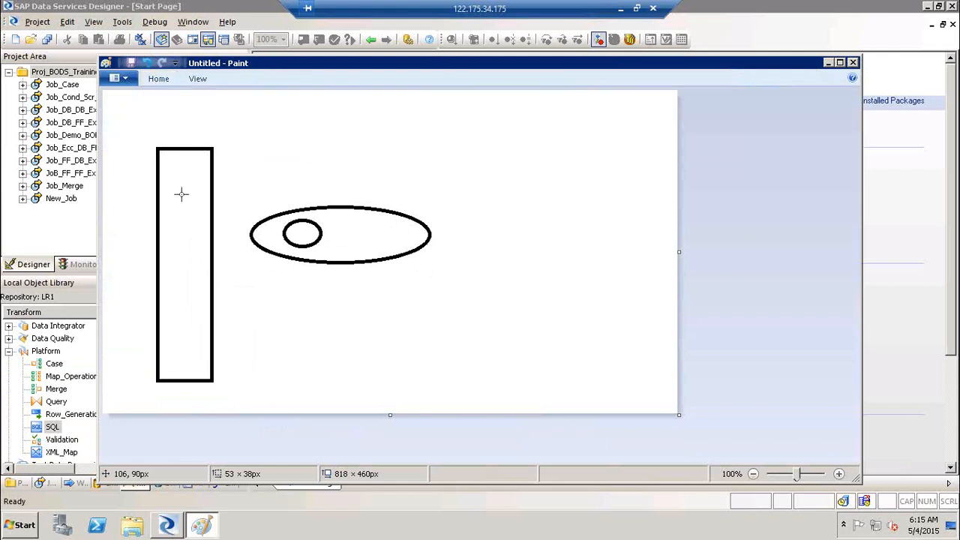
mouse_move(182, 194)
mouse_down()
mouse_move(317, 253)
mouse_move(294, 226)
mouse_up()
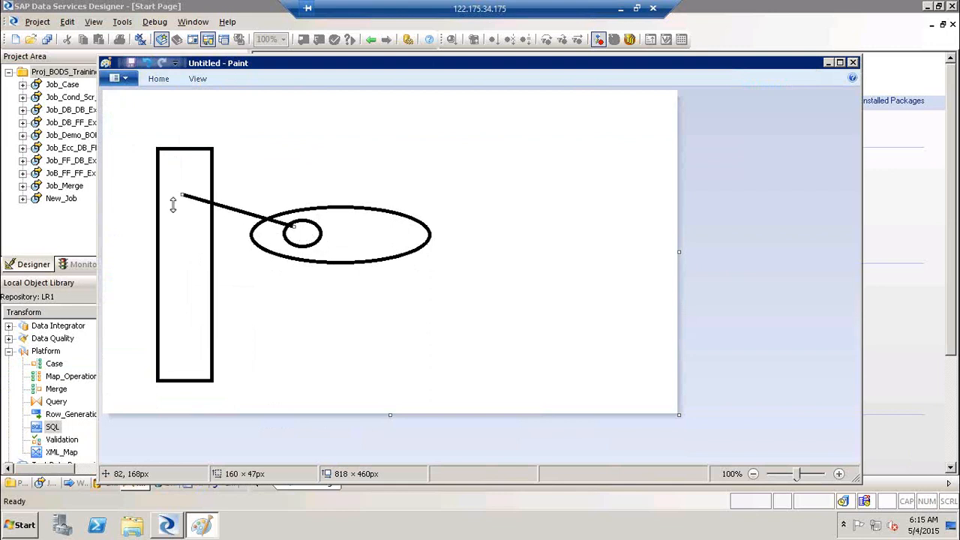
drag(182, 194, 192, 209)
drag(181, 195, 180, 197)
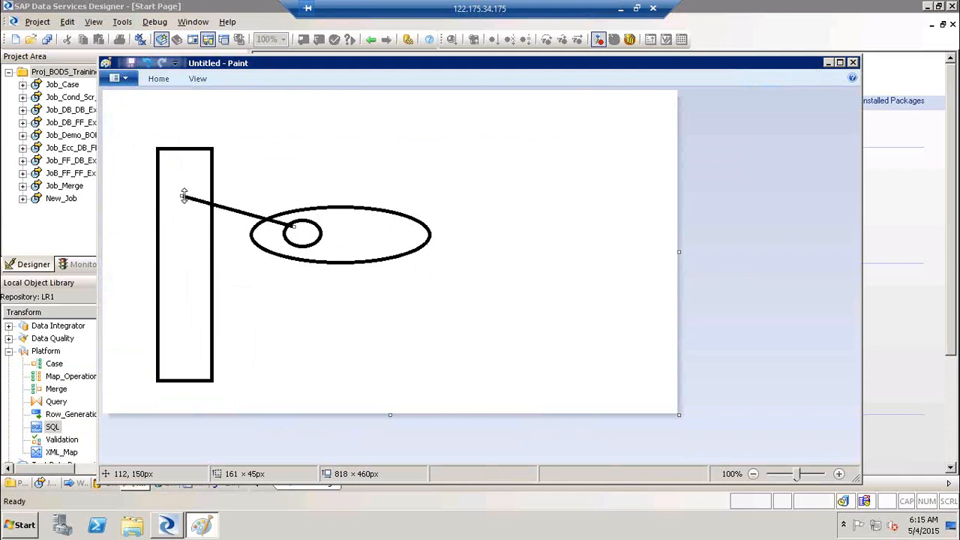
drag(302, 238, 179, 220)
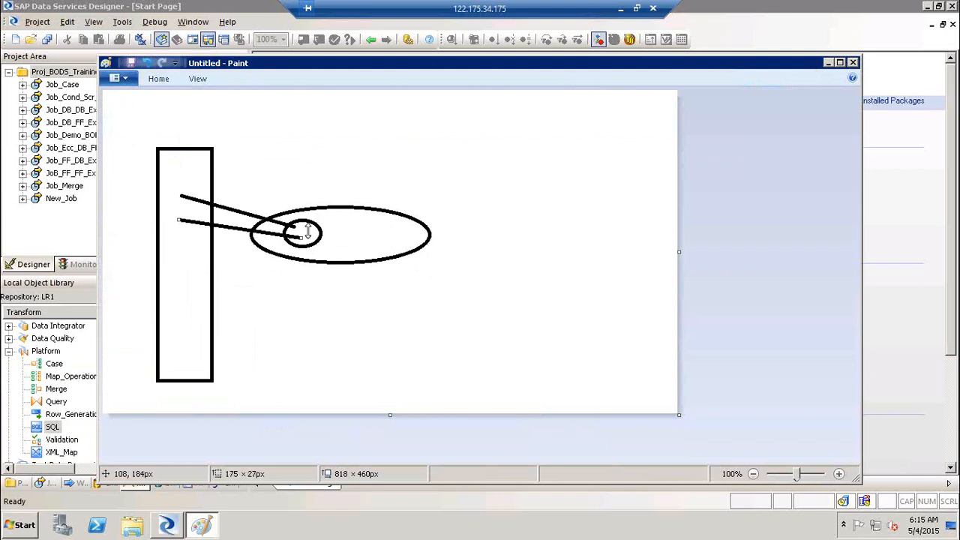
drag(180, 279, 301, 242)
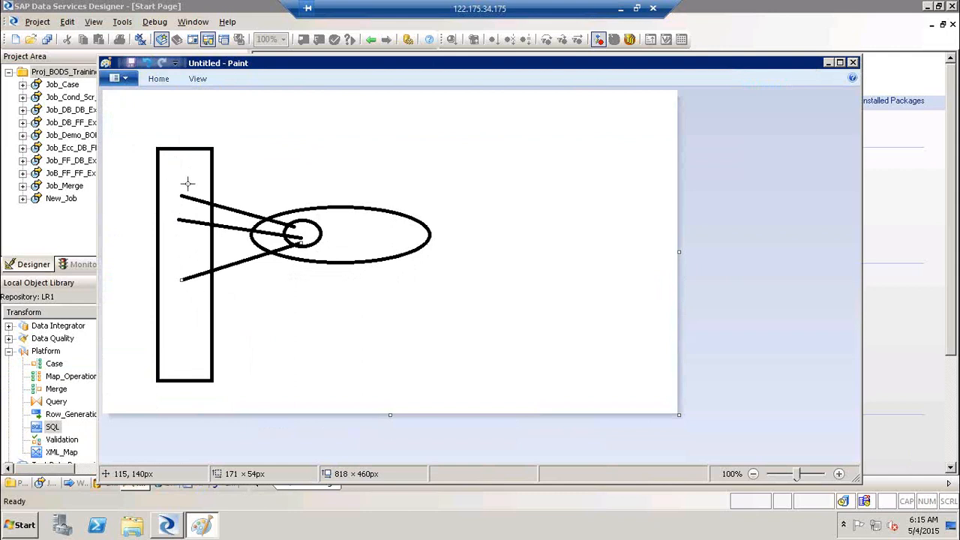
Draw a red five-point star about 62 × 61 px above the wide ellipse
click(153, 86)
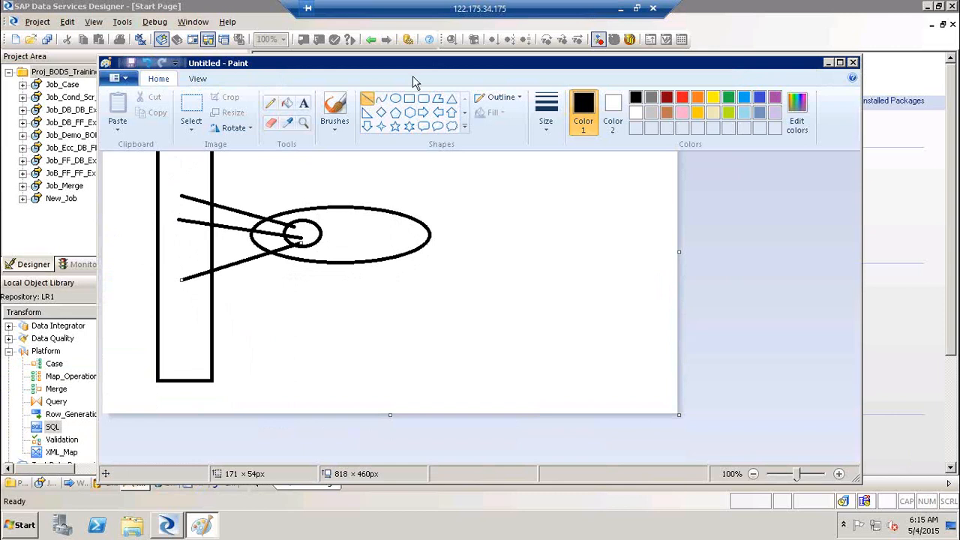
click(370, 99)
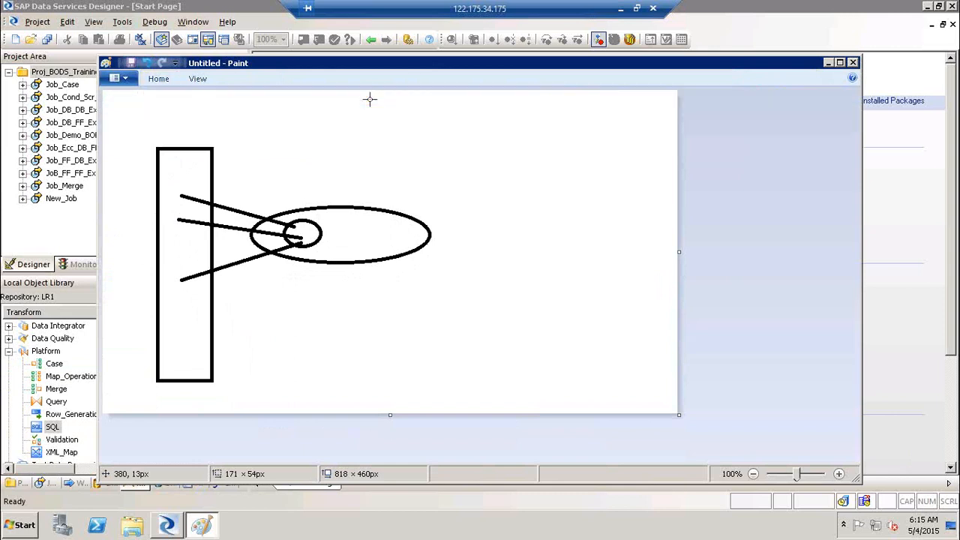
click(158, 80)
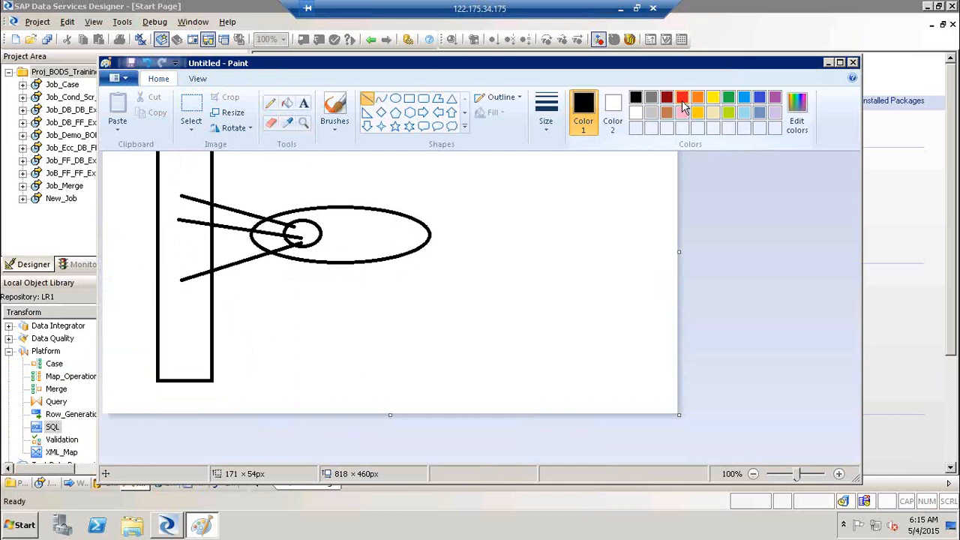
click(396, 161)
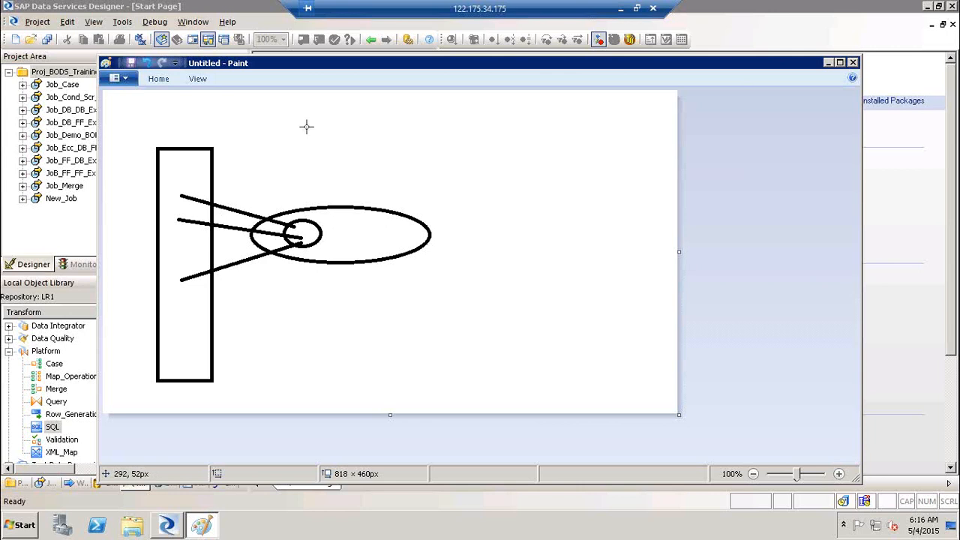
click(159, 79)
click(403, 123)
drag(321, 131, 366, 173)
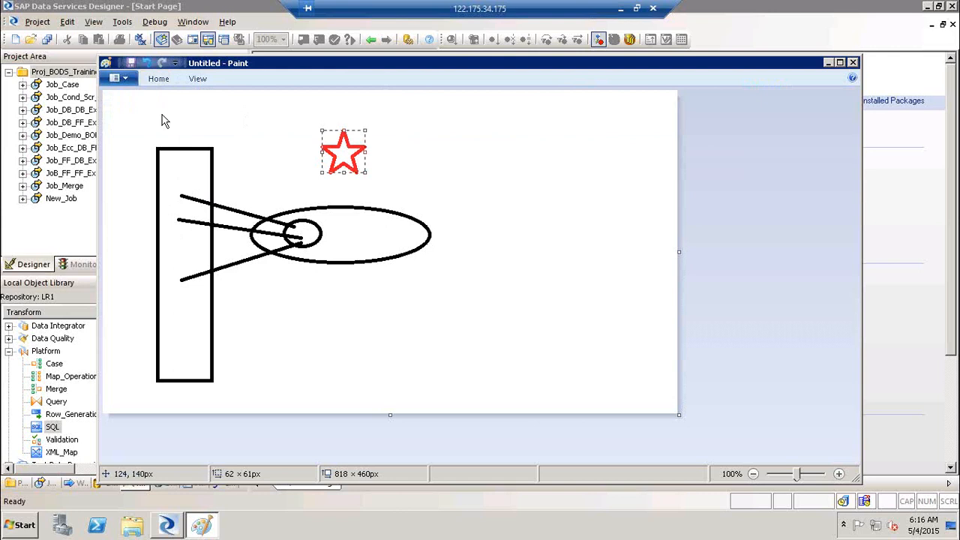
Draw a red straight line about 150 × 28 px from the tall rectangle to the small inner ellipse
click(158, 78)
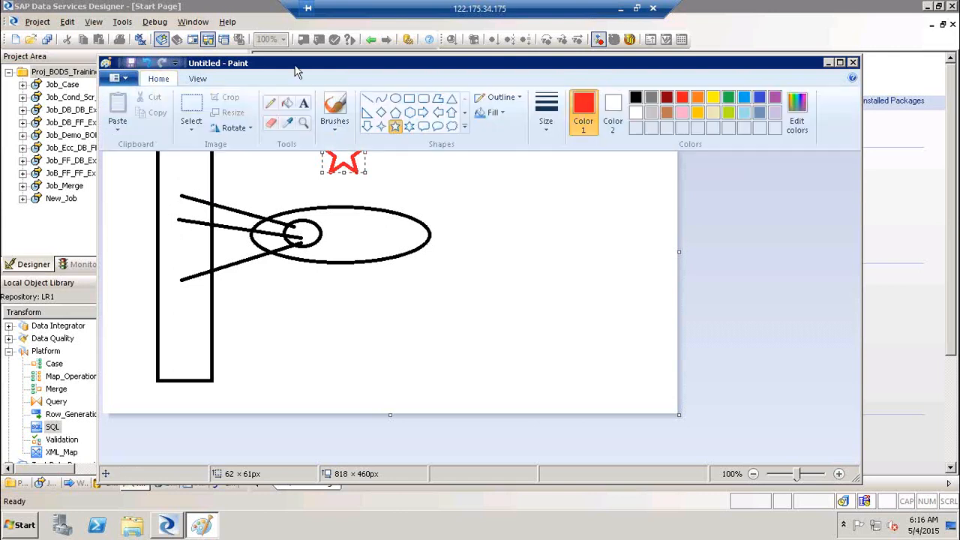
click(367, 99)
drag(201, 212, 307, 231)
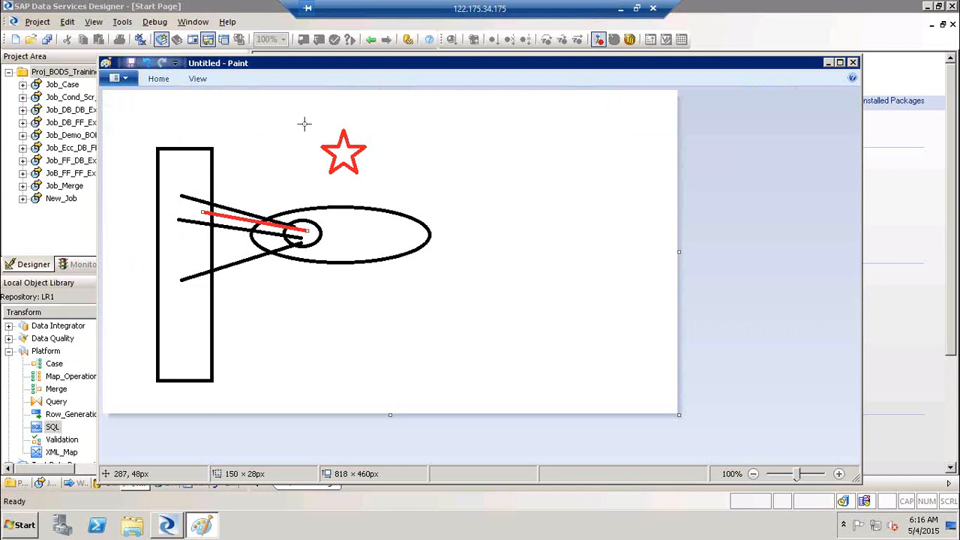
Cross out the star with two red lines and draw a red line about 52 × 100 px from the inner ellipse to it
drag(304, 123, 357, 190)
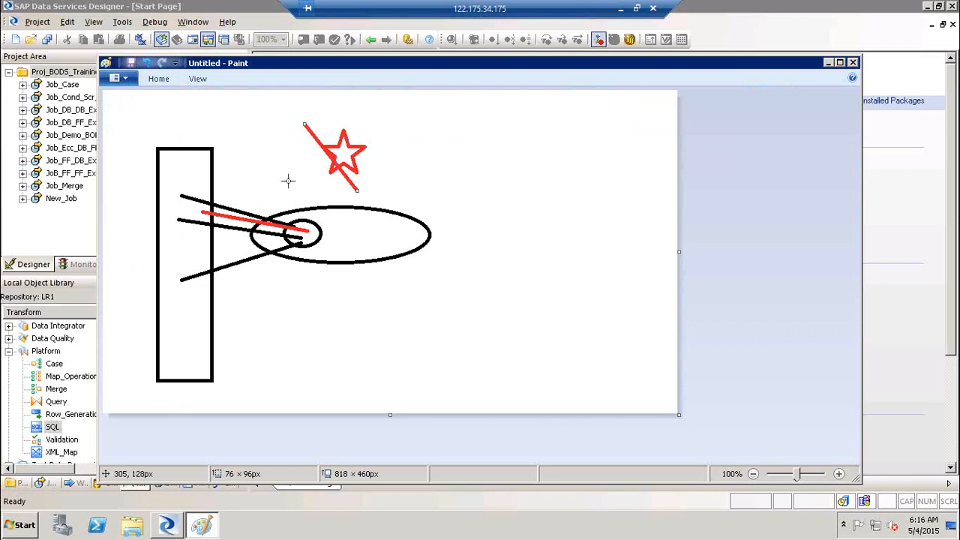
drag(288, 180, 375, 118)
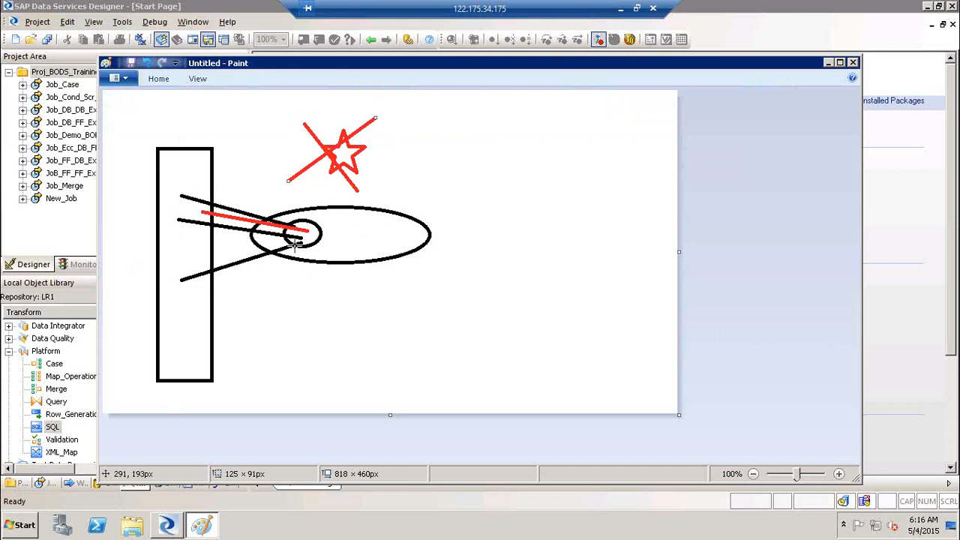
mouse_move(307, 230)
mouse_down()
mouse_move(363, 152)
mouse_move(343, 158)
mouse_up()
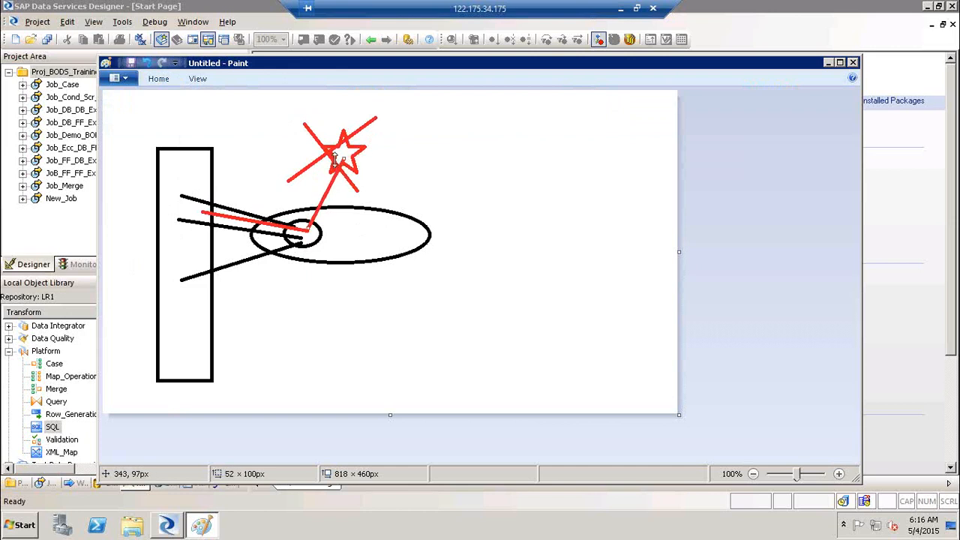
Close Paint without saving the drawing and return to SAP Data Services Designer
click(858, 64)
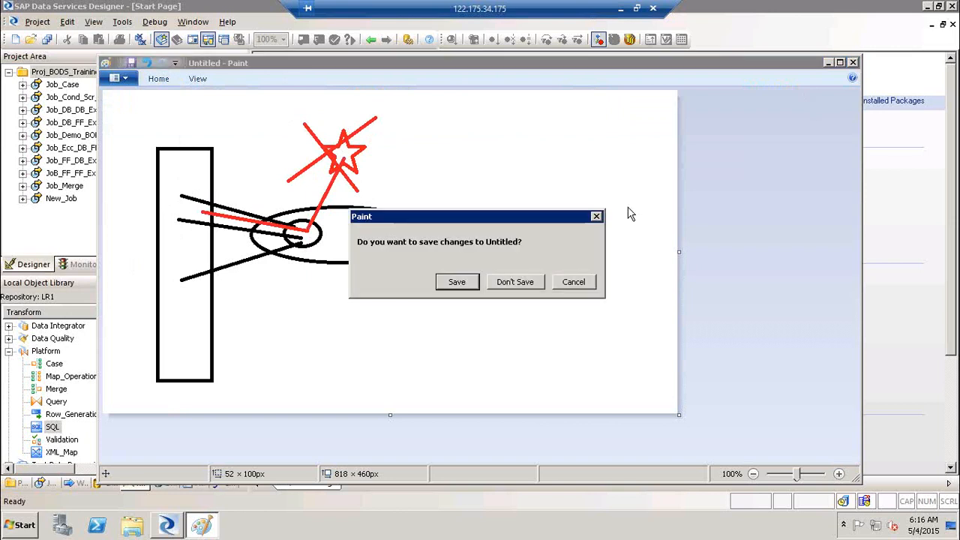
click(517, 284)
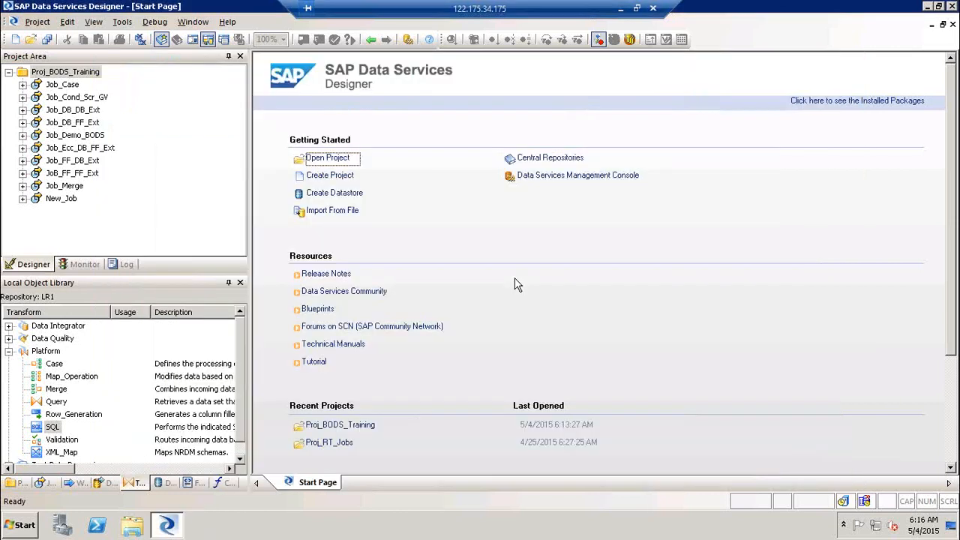
Create a new batch job in Proj_BODS_Training and name it Job_SQL
right_click(67, 73)
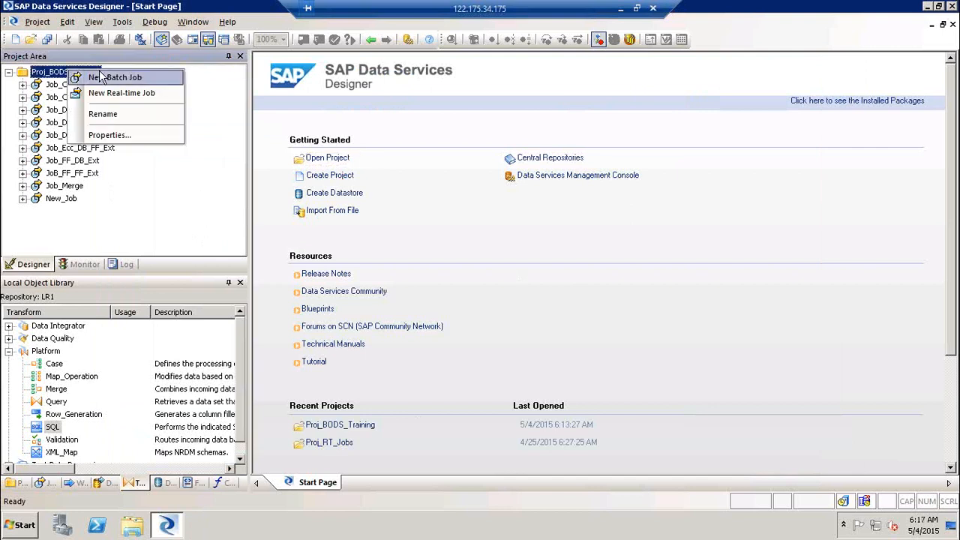
click(100, 76)
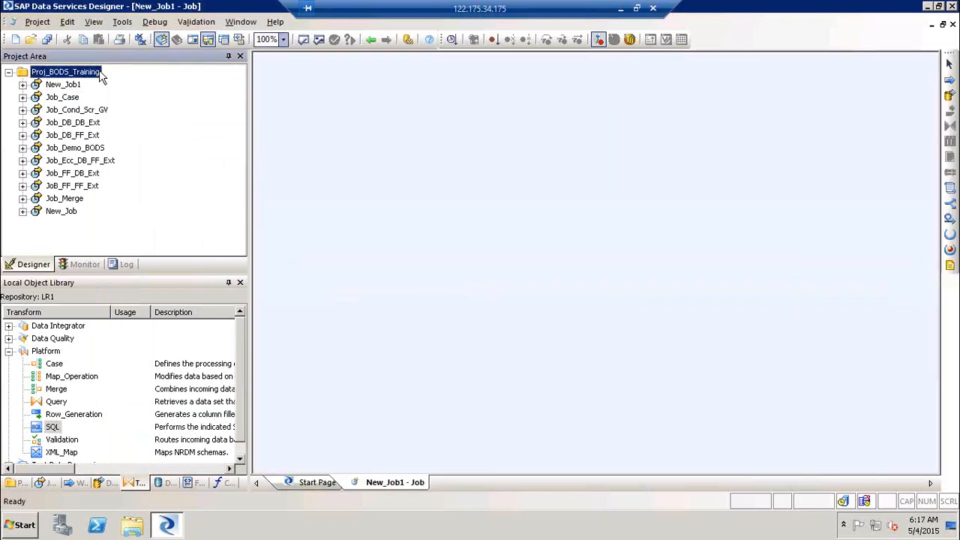
click(65, 87)
click(66, 87)
text(Job_SQ)
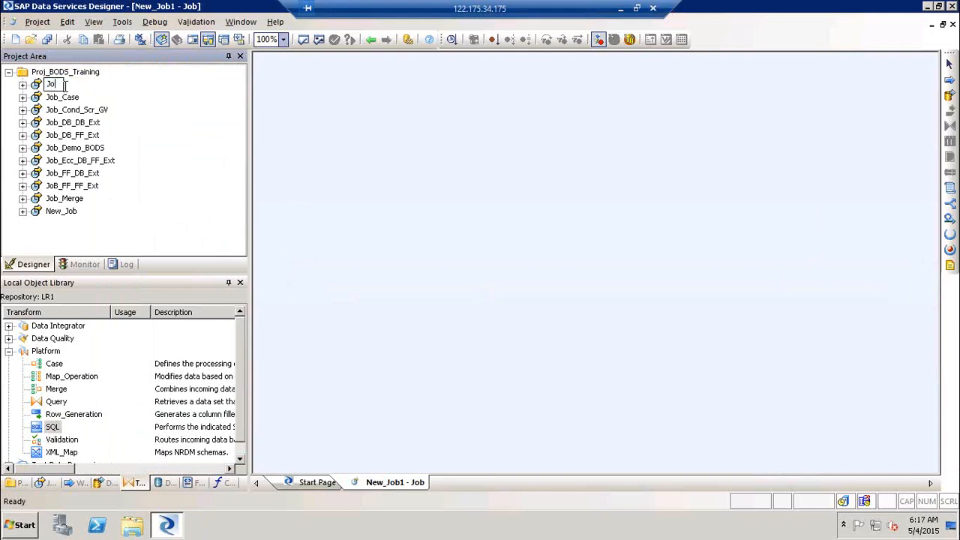
text(L)
key(Return)
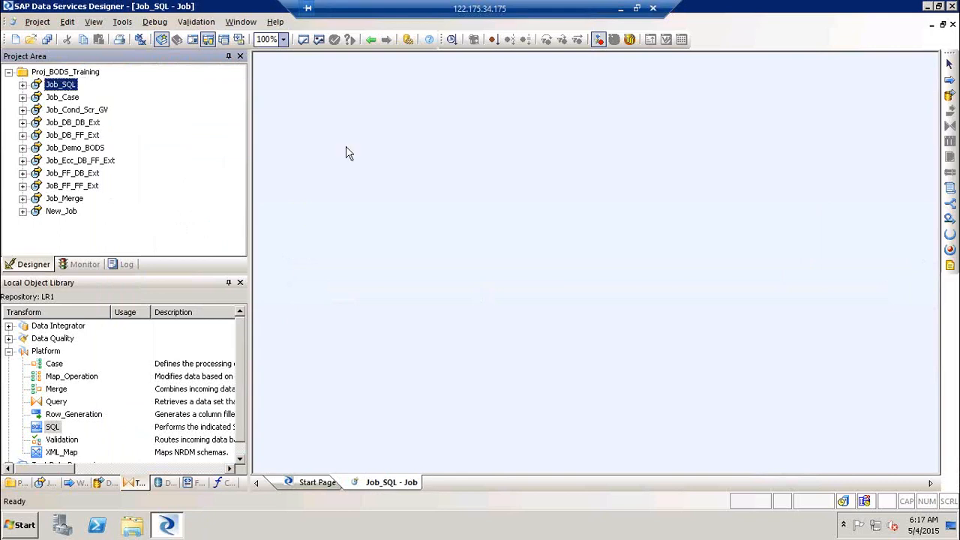
Add a data flow named DF_SQL to Job_SQL and open it
click(746, 207)
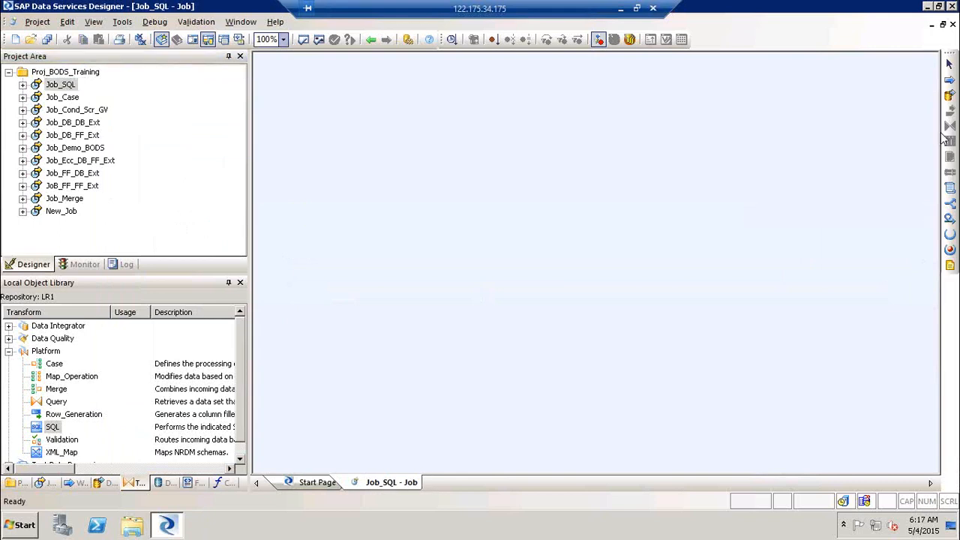
click(510, 191)
text(DF_SQL)
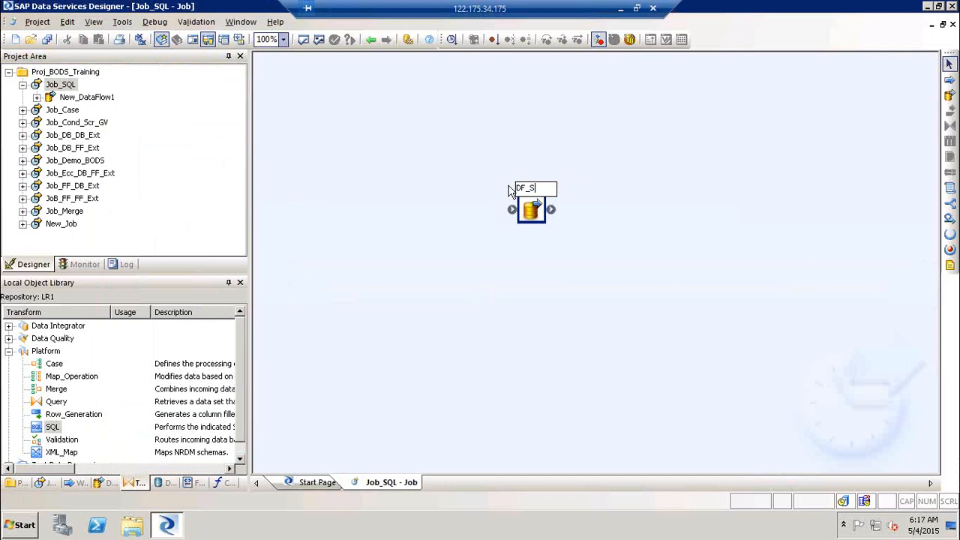
key(Return)
double_click(533, 194)
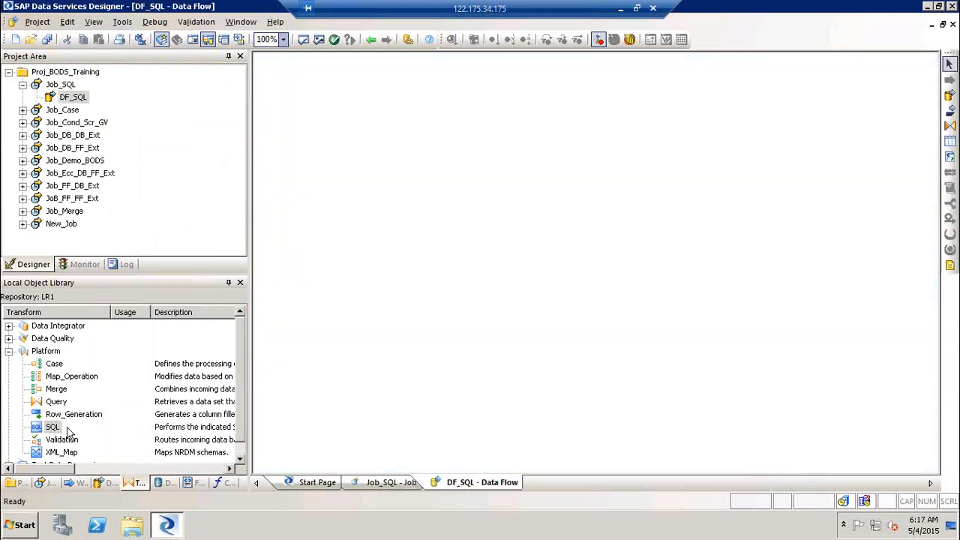
Place an SQL platform transform named SQL_demo in the data flow and open its editor
click(52, 426)
click(298, 144)
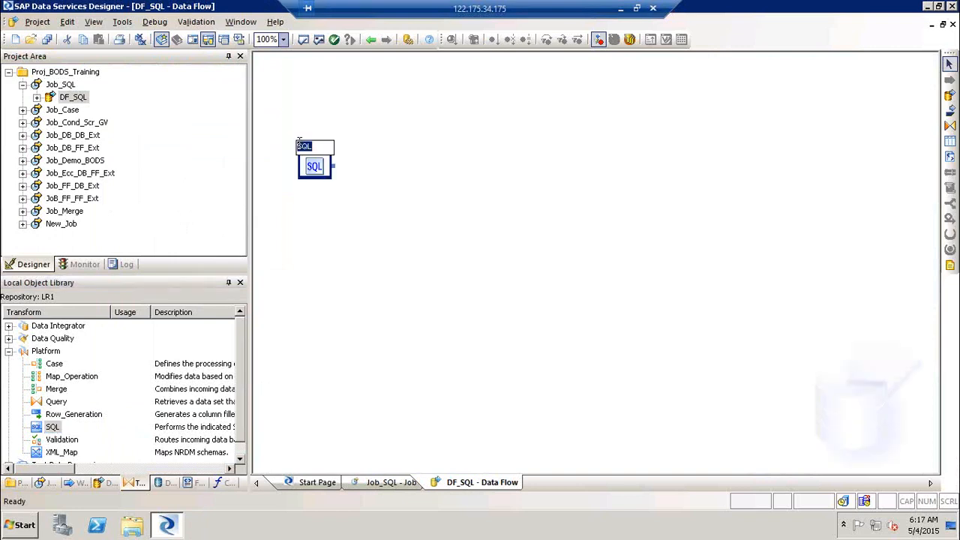
click(327, 154)
text(_demo)
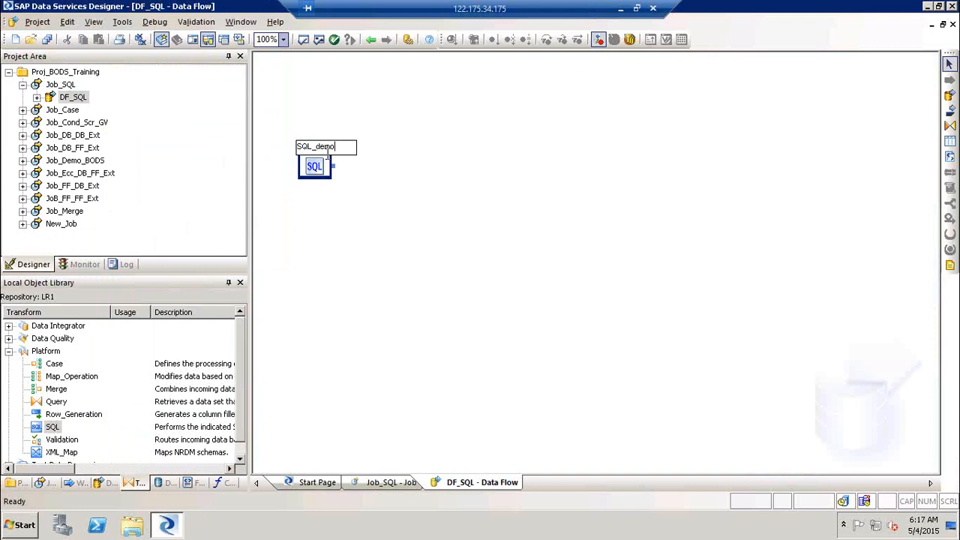
click(469, 263)
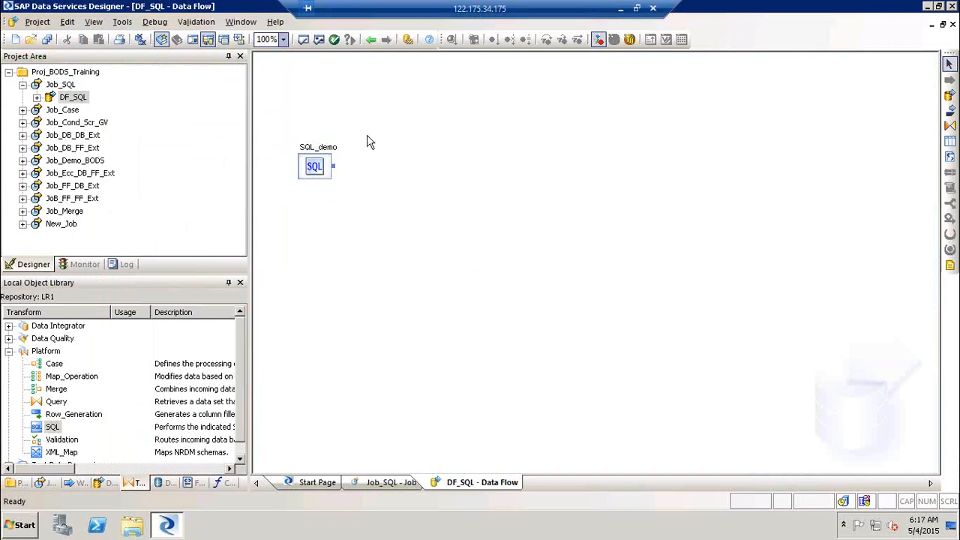
double_click(318, 157)
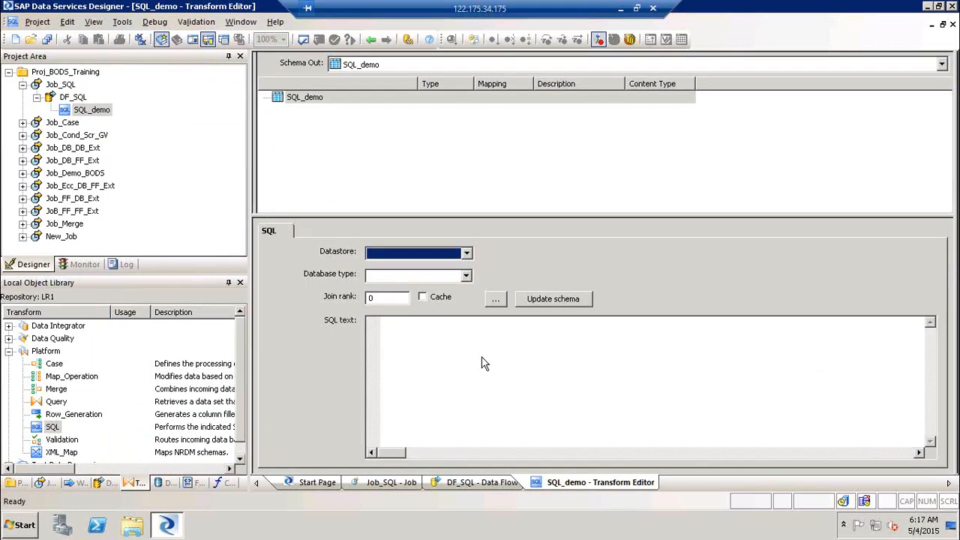
click(313, 166)
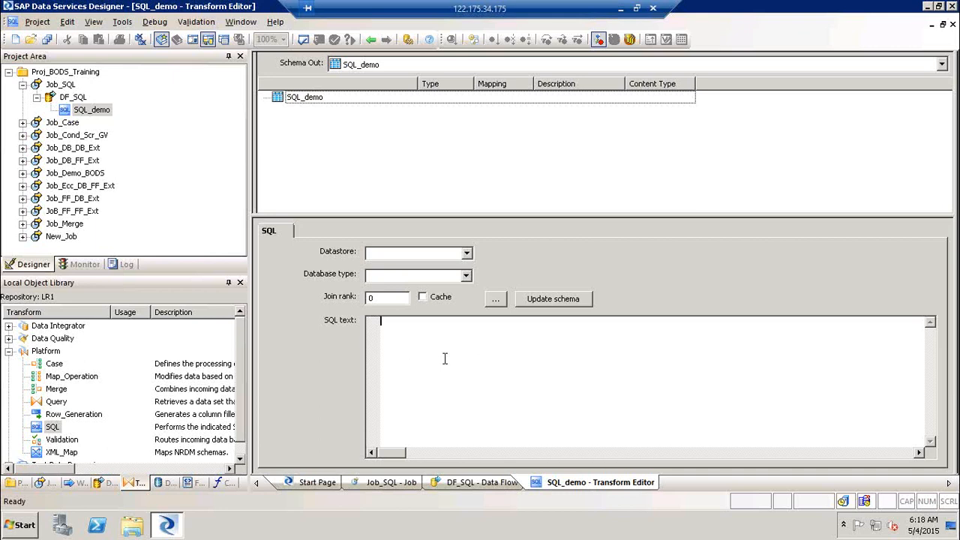
text(sele)
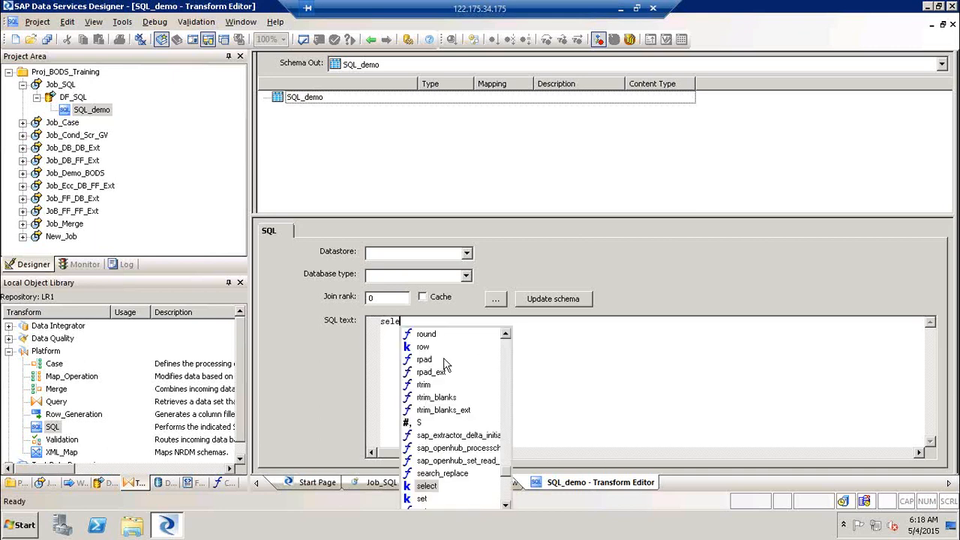
text(ct * from)
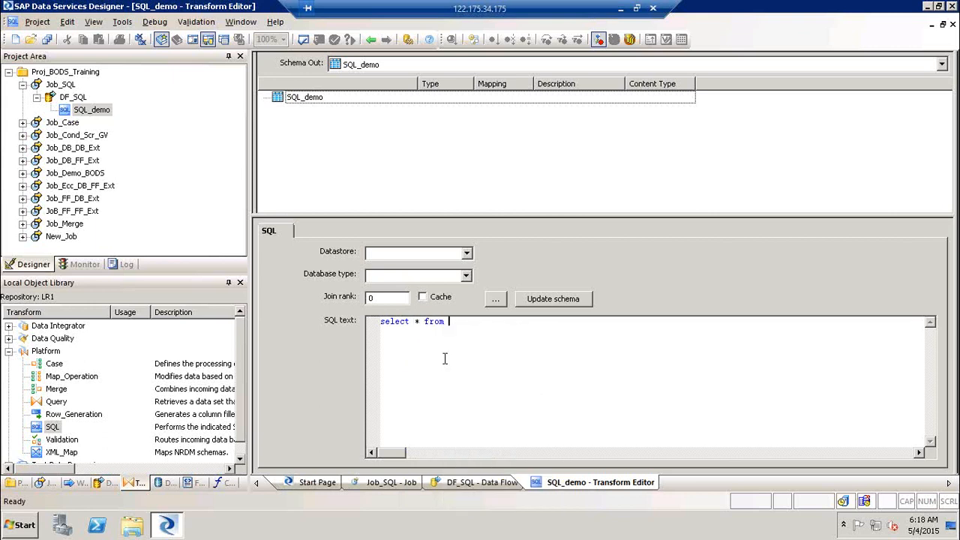
click(167, 483)
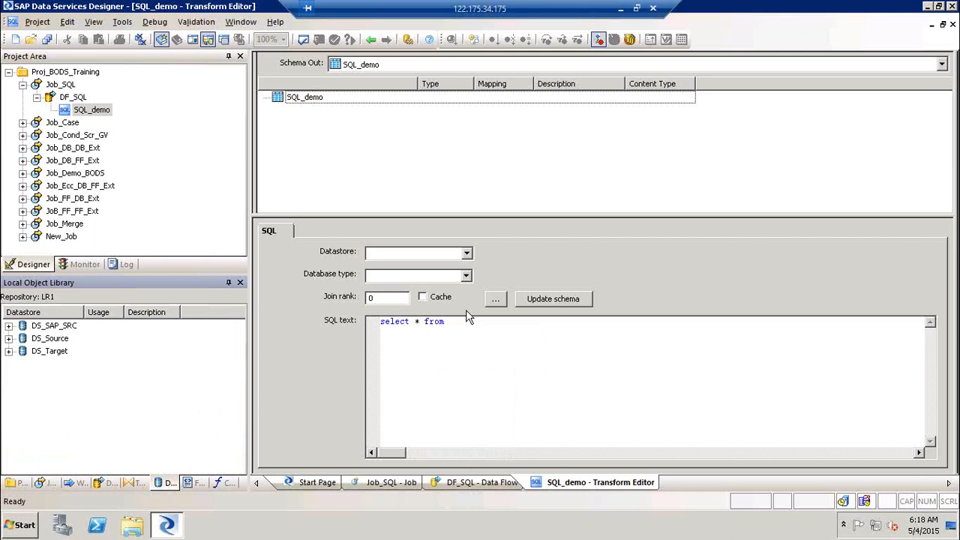
drag(478, 324, 253, 341)
key(Delete)
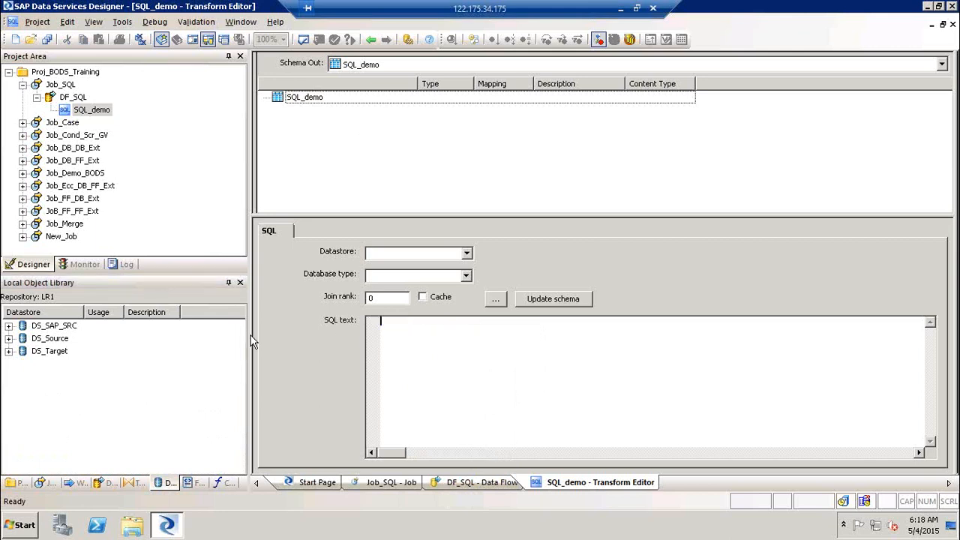
Set the datastore of the SQL_demo transform to DS_Source
click(467, 253)
click(405, 265)
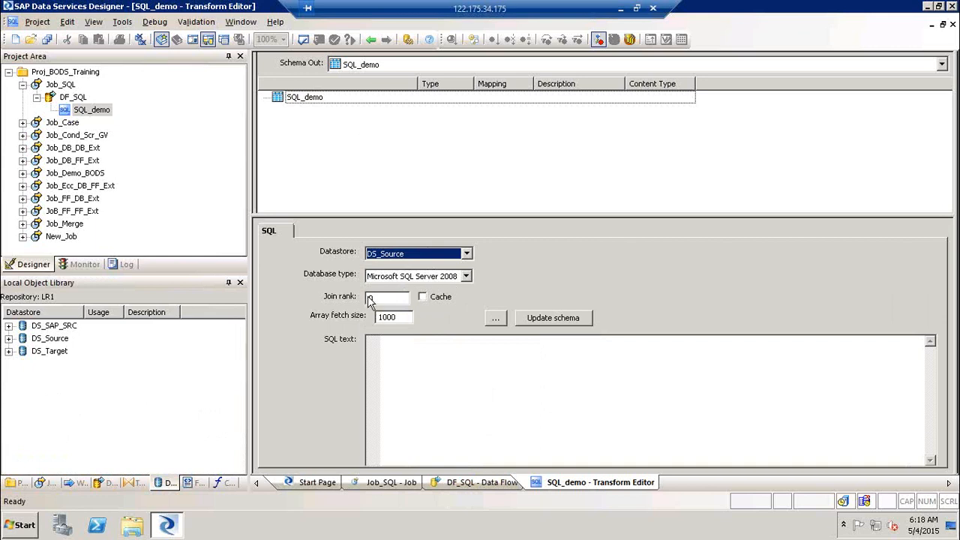
click(404, 343)
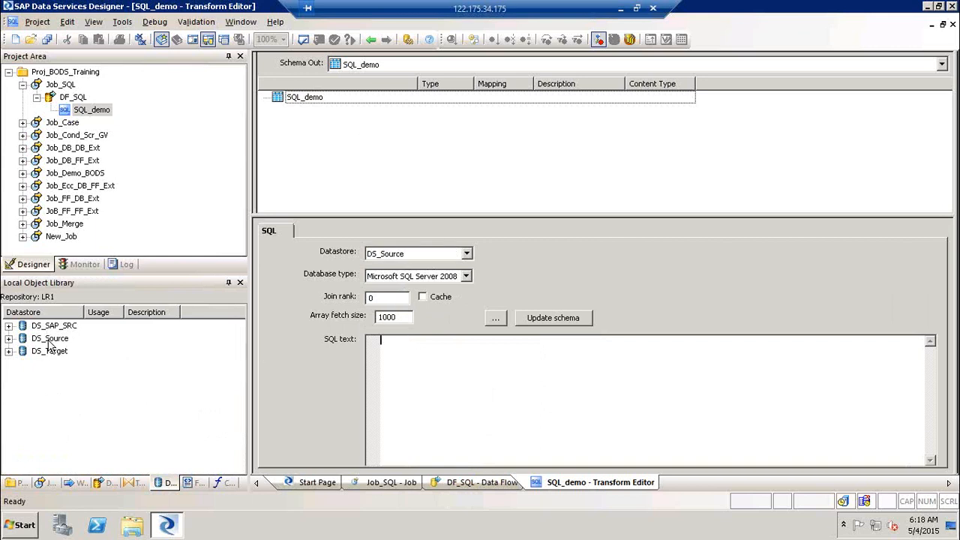
Look up the ORDERS table among the DS_Source datastore's tables in the object library
click(9, 339)
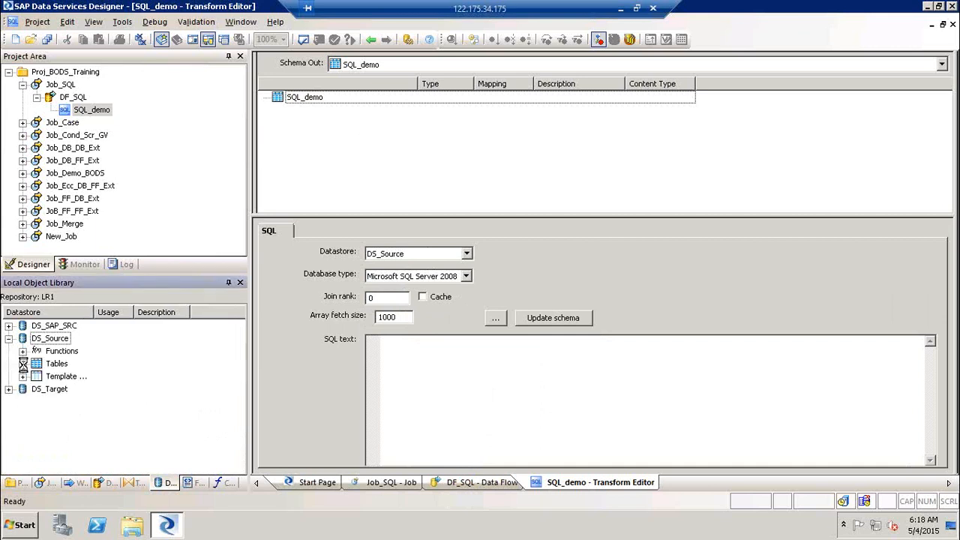
click(23, 364)
click(98, 388)
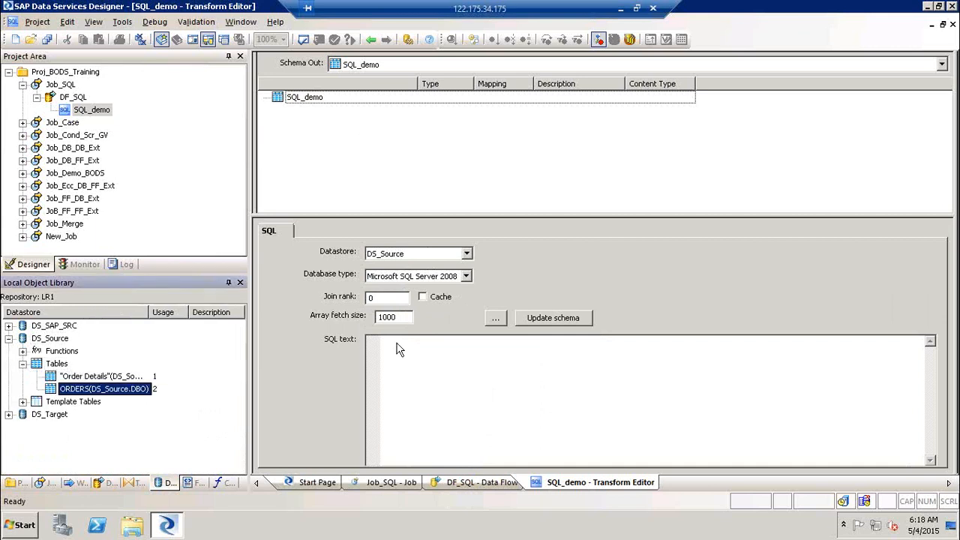
Enter the query "select * from ORDERS;" as the SQL text of the transform
click(391, 345)
text(select )
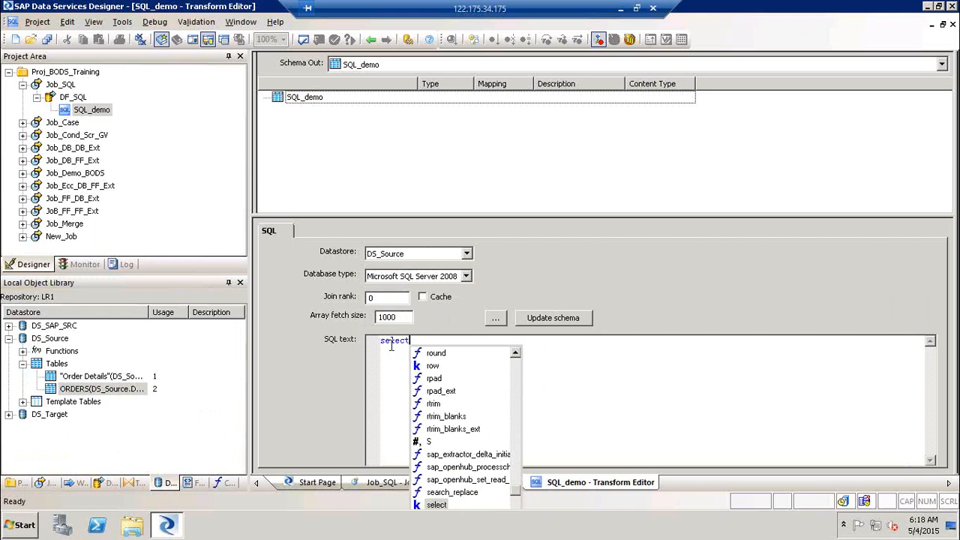
text(* from )
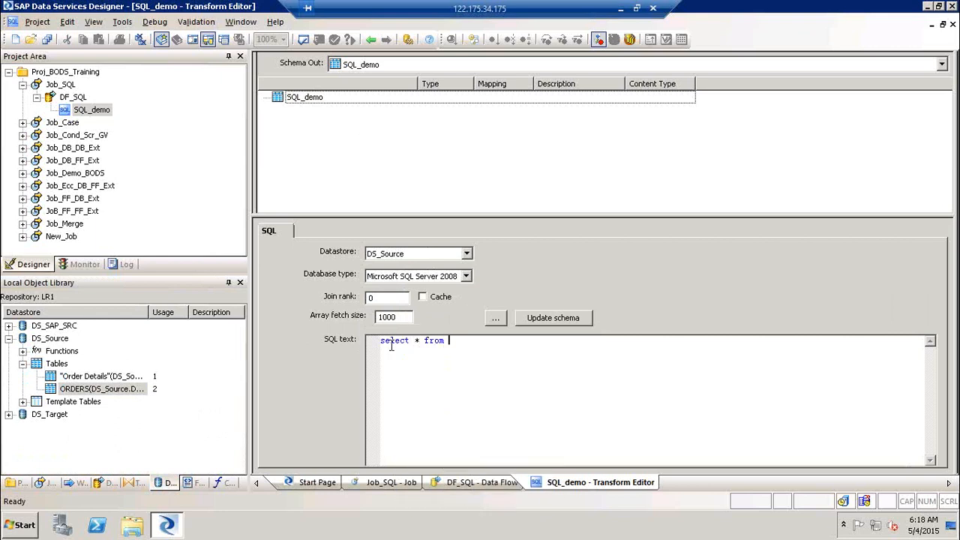
text(Orders)
key(BackSpace)
key(BackSpace)
key(BackSpace)
key(BackSpace)
key(BackSpace)
text(ORDE)
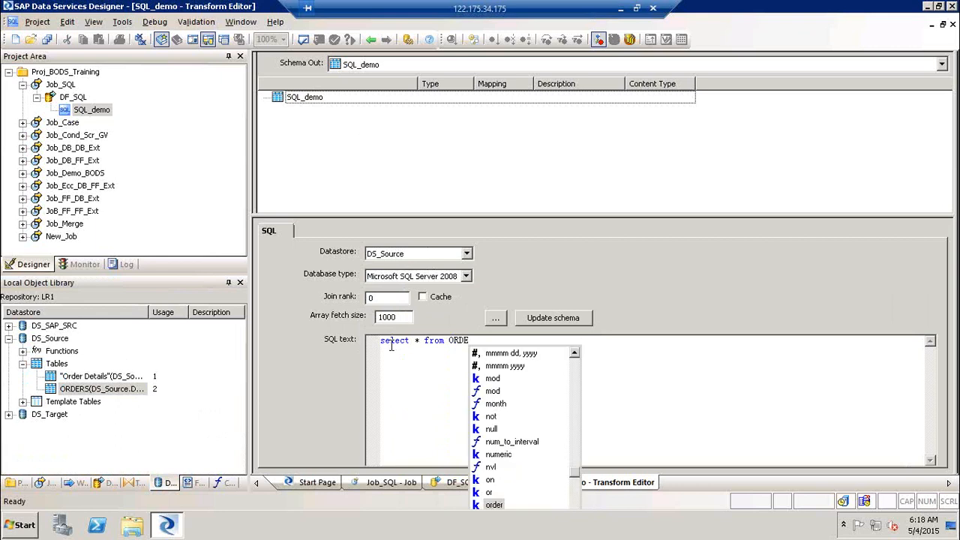
text(RS;)
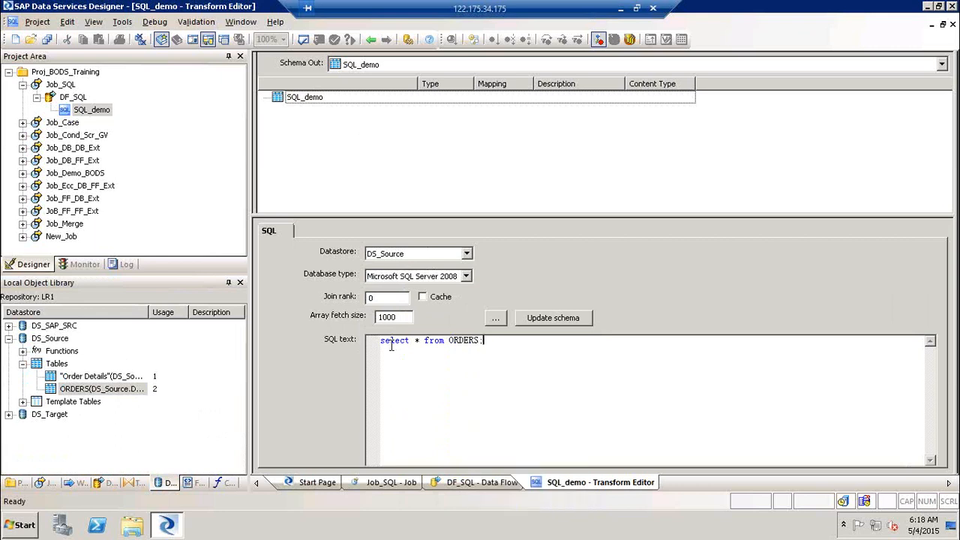
Update the output schema from the SQL query and enlarge the schema area to show more columns
key(ctrl+a)
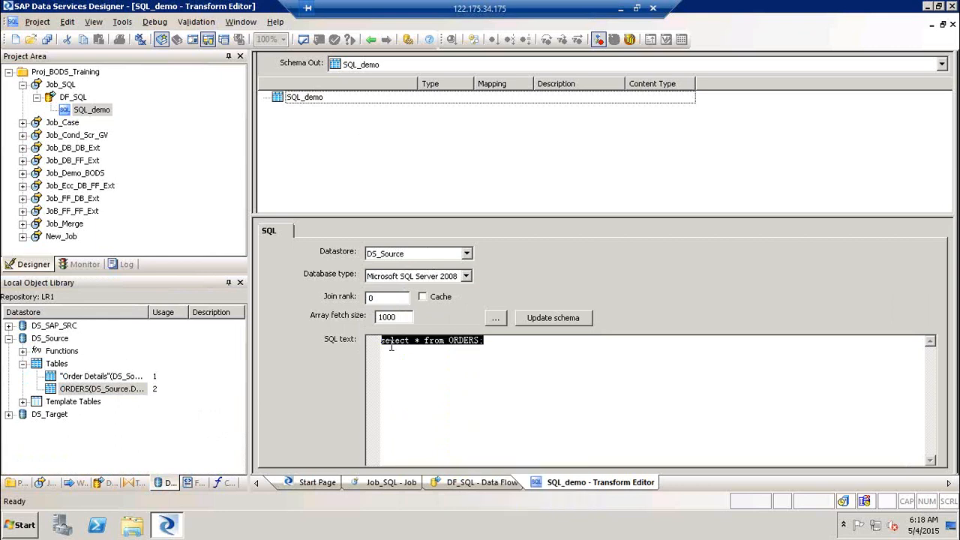
click(561, 321)
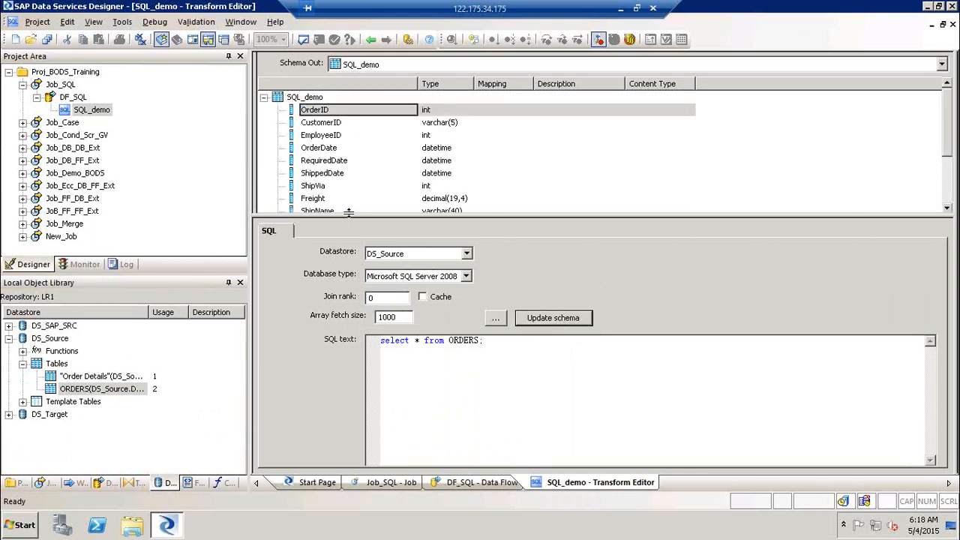
drag(351, 216, 350, 277)
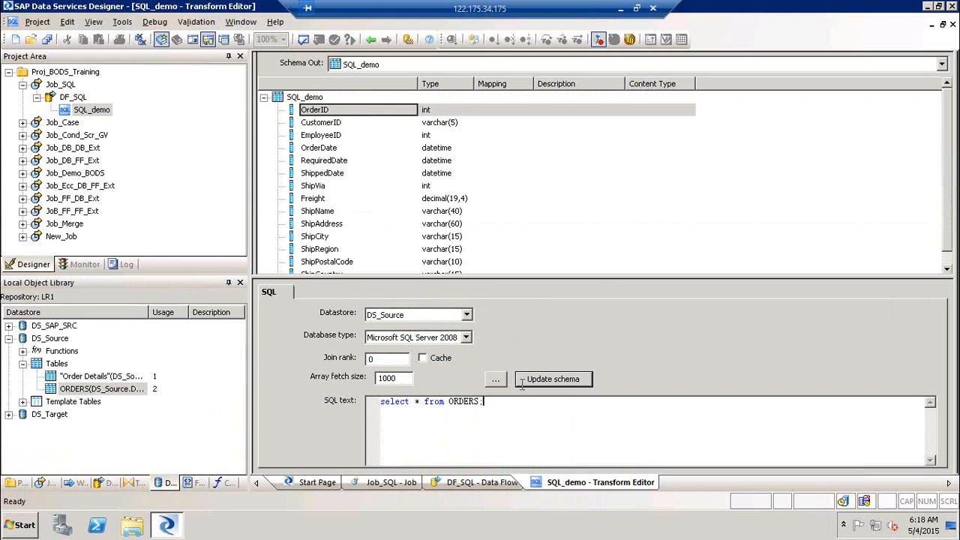
Extend the query on the ORDERS table with the condition "where OrderID is not null;"
key(BackSpace)
key(BackSpace)
text(wherre)
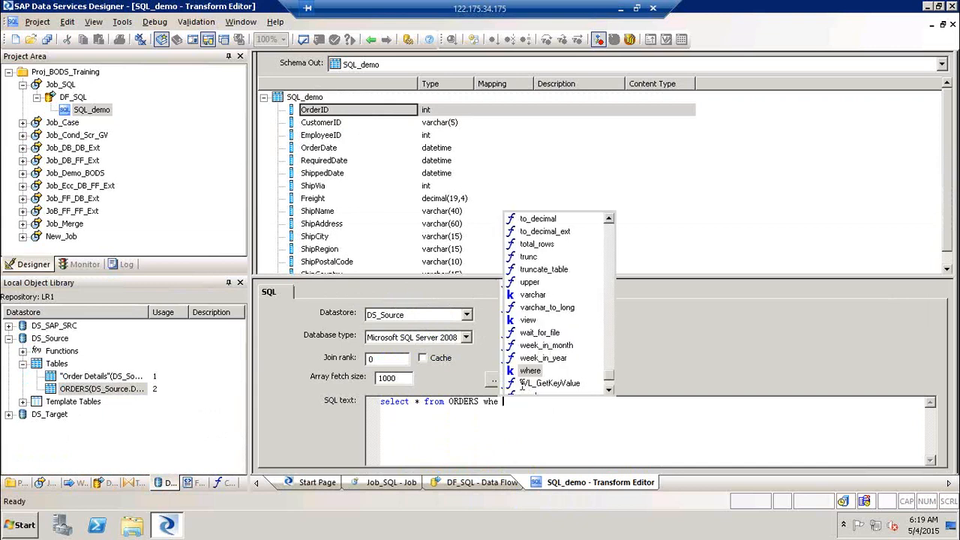
key(BackSpace)
key(BackSpace)
key(BackSpace)
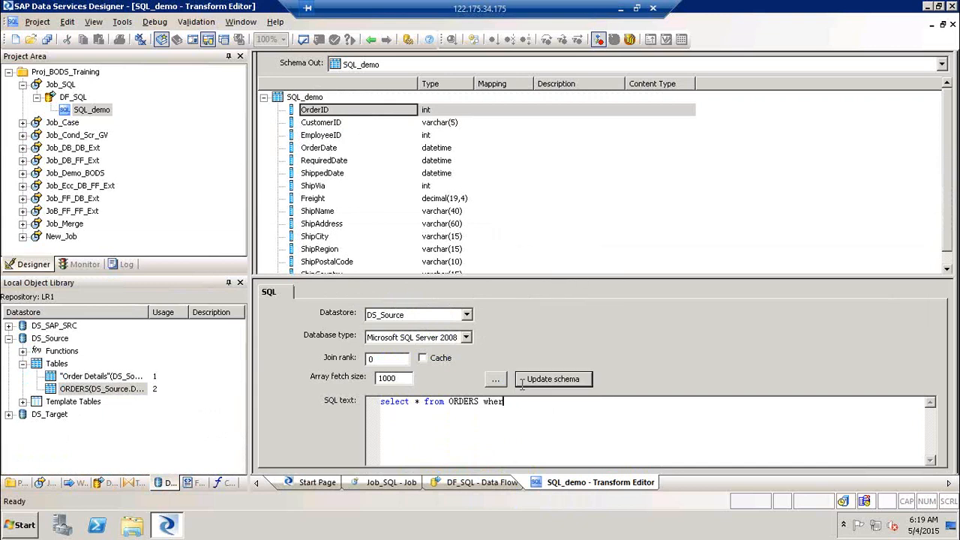
text(e)
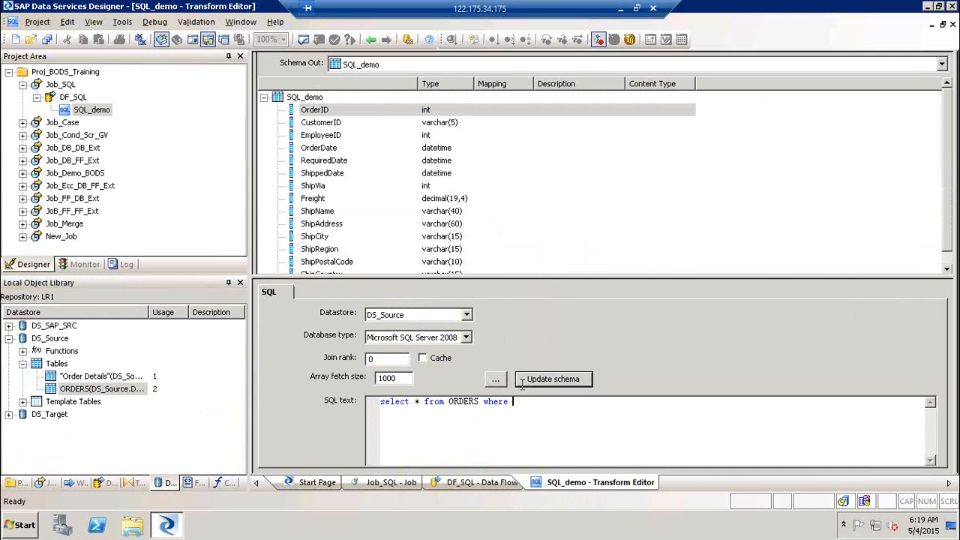
text( Order)
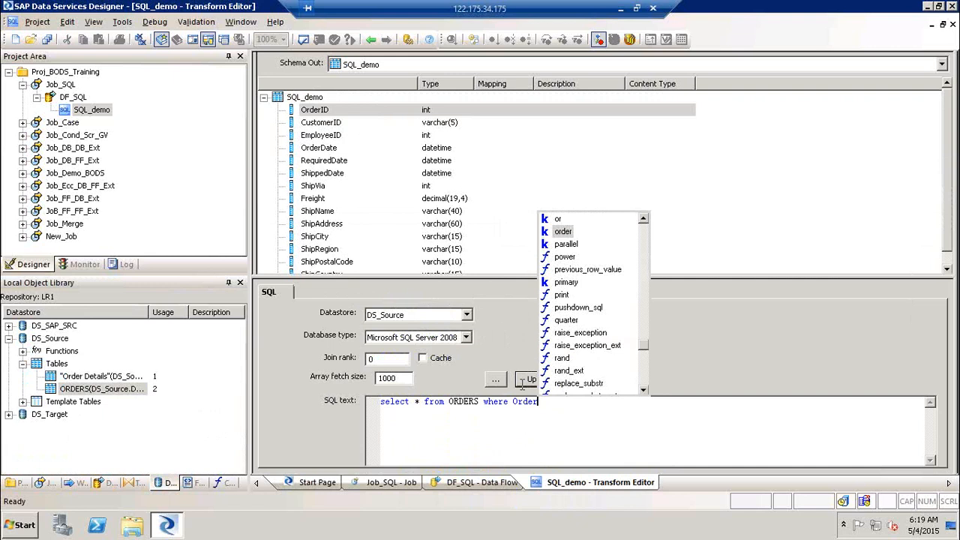
text(ID)
key(BackSpace)
text(D is)
key(BackSpace)
key(BackSpace)
text(is not null)
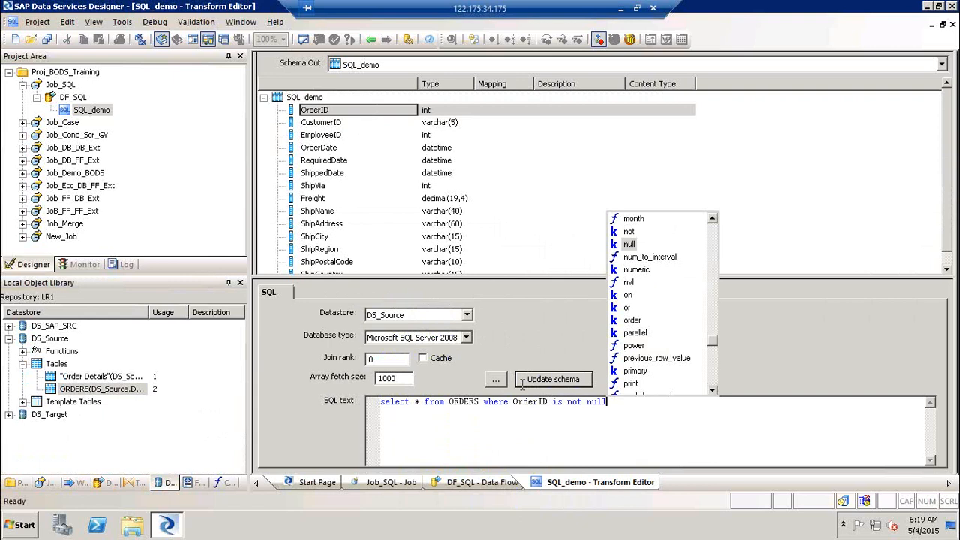
text(;)
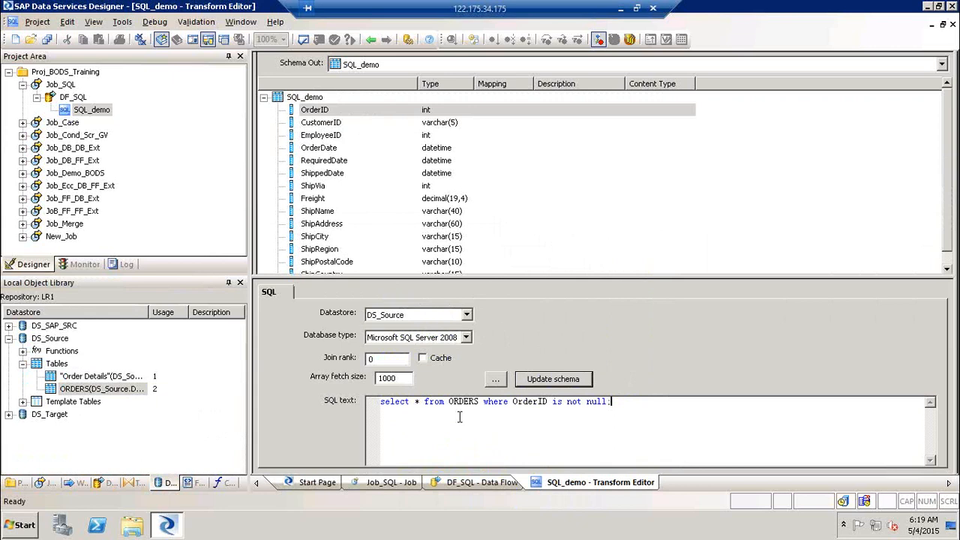
Replace everything after "select" in the SQL text with the columns OrderID, CustomerID, EmployeeID
drag(413, 404, 612, 415)
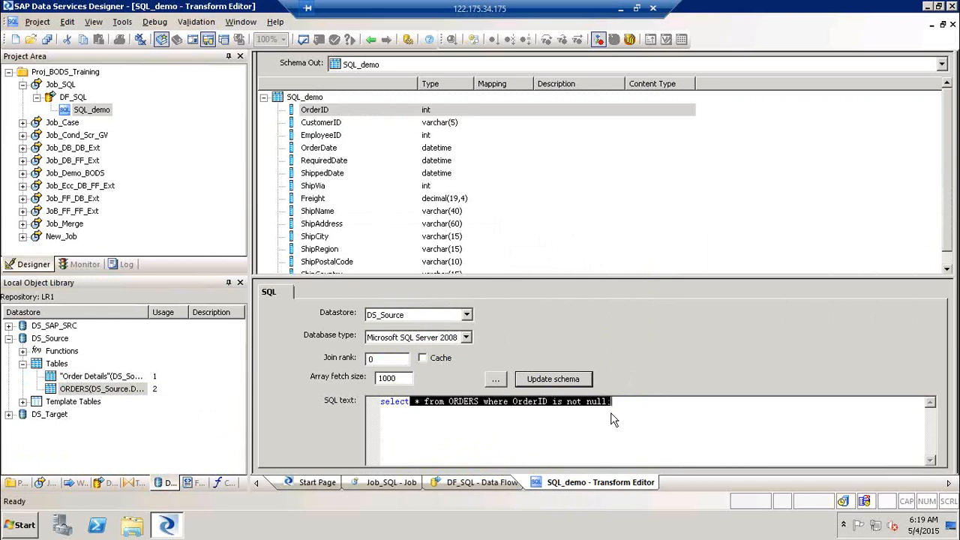
text(OrderID,)
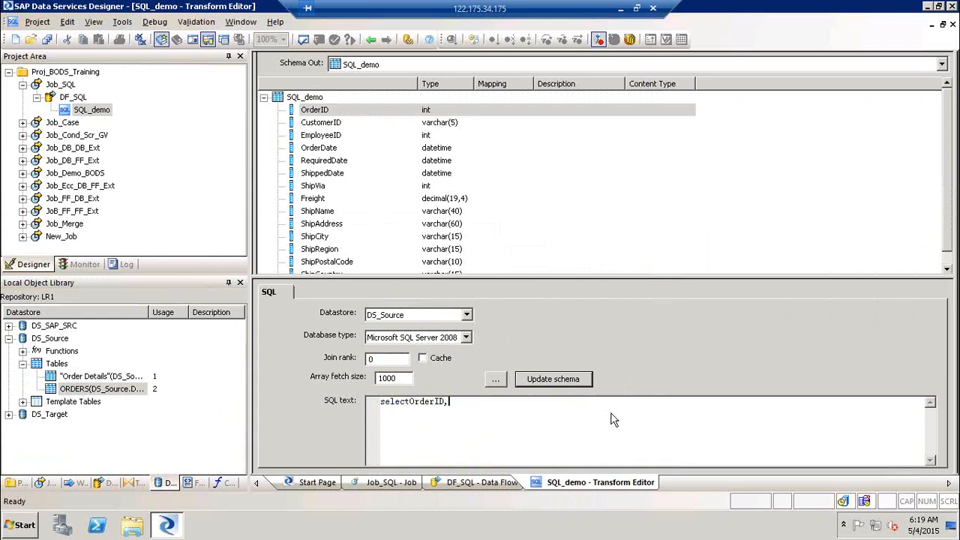
text( CustomerID, EMployeeID)
key(Left)
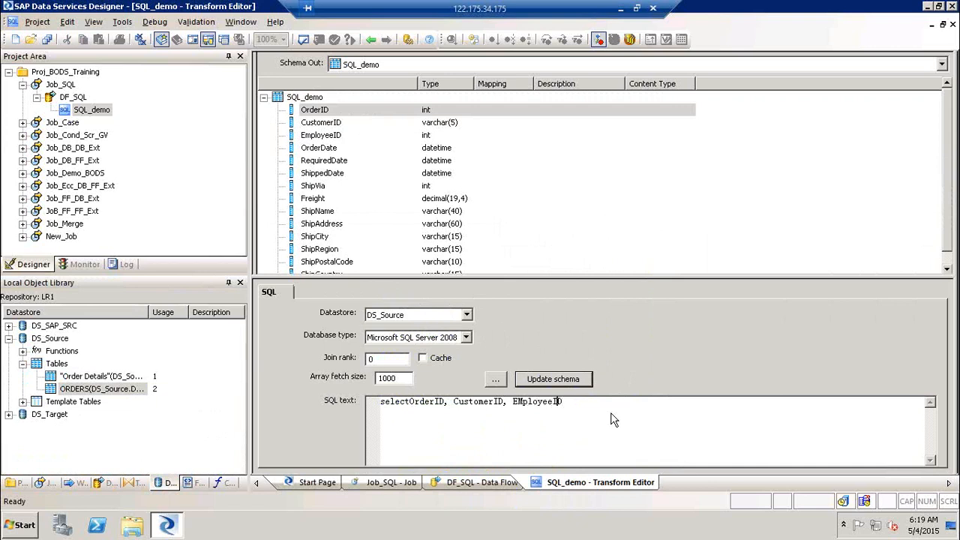
key(Left)
key(Left)
key(Left)
key(Left)
key(Left)
key(Left)
key(Left)
key(BackSpace)
text(m)
Prefix OrderID, CustomerID and EmployeeID in the select list with the alias "a." and end the list with a comma
key(Left)
key(Left)
key(Left)
key(Left)
key(Left)
key(Left)
key(Left)
key(Left)
key(Left)
key(Left)
key(Left)
key(Left)
key(Left)
key(Left)
key(Left)
key(Left)
key(Left)
key(Left)
key(Left)
key(Left)
key(Left)
text(a.)
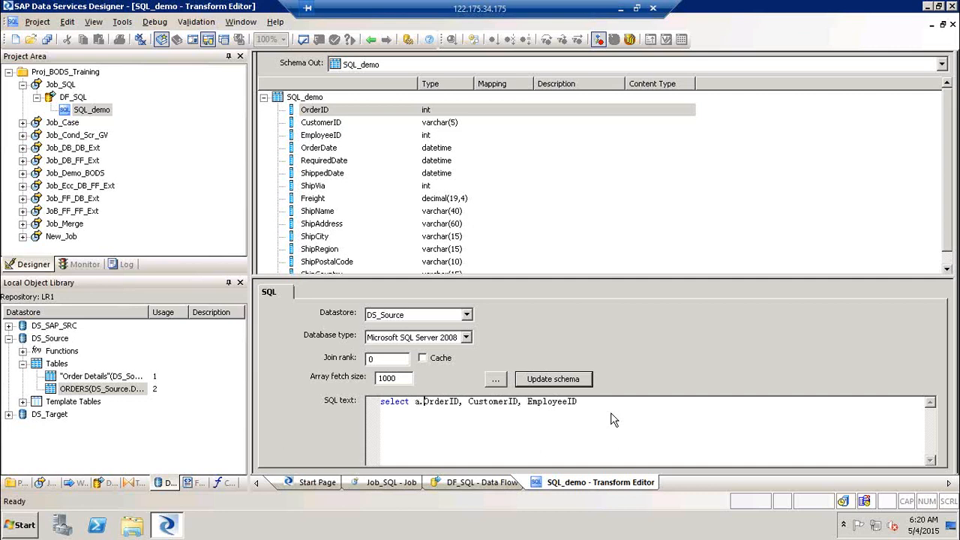
click(469, 402)
text(a.)
click(537, 402)
text(a.)
click(617, 403)
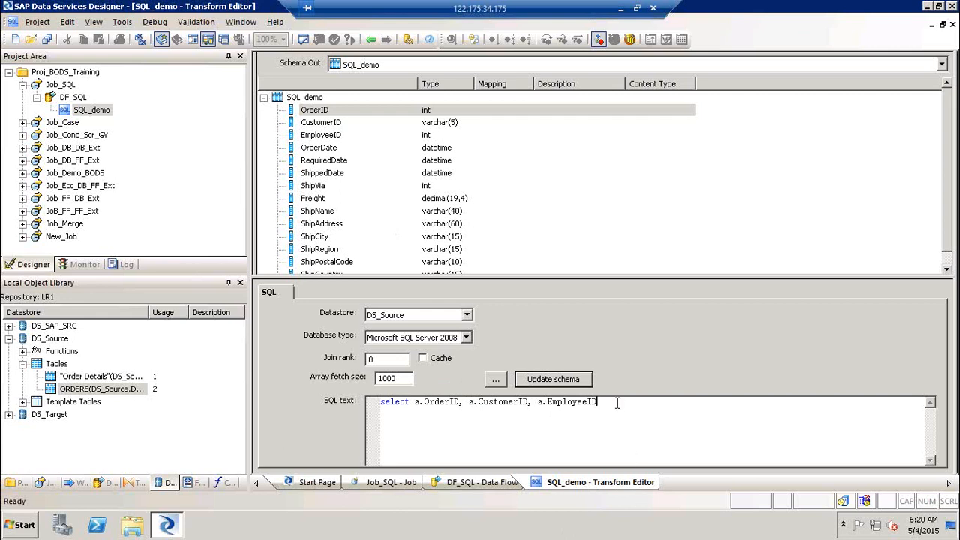
text(,)
Look up the column names in the "Order Details" table's metadata and return to the SQL_demo transform
click(88, 378)
double_click(87, 378)
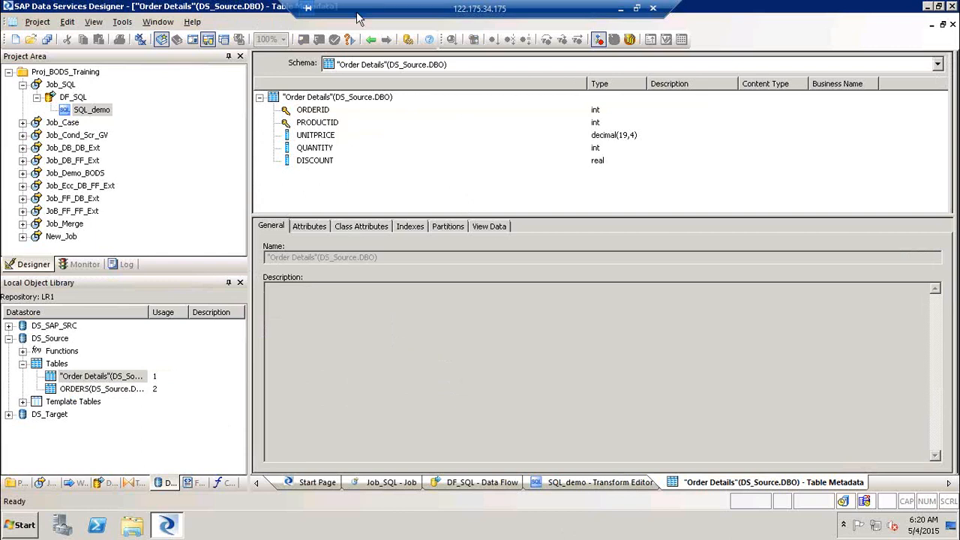
click(370, 39)
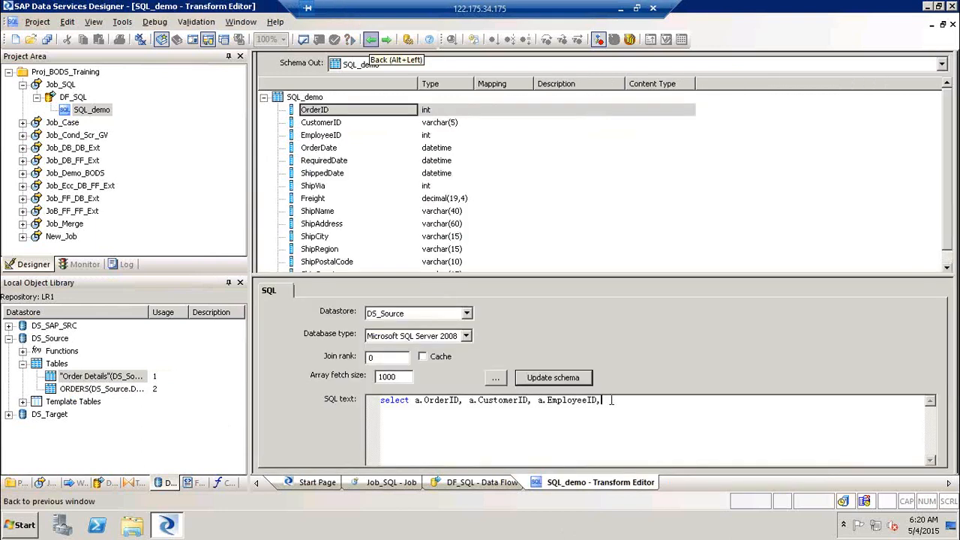
Append the "Order Details" columns b.PRODUCTID, b.UNITPRICE and b.QUANTITY to the select list
text(b.)
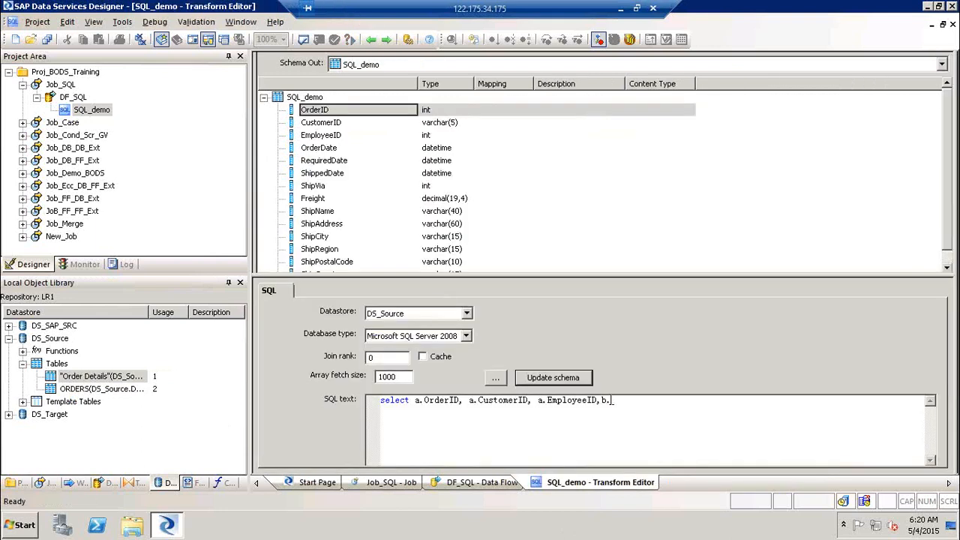
text(PRODUCTID,b.UNITPRICE)
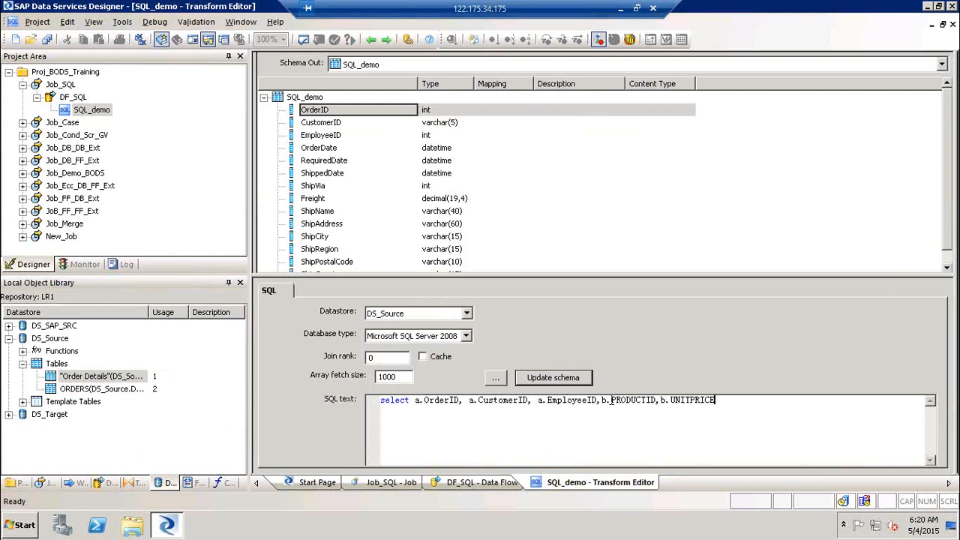
text(,B>QUANTITY)
key(BackSpace)
key(BackSpace)
key(BackSpace)
key(BackSpace)
key(BackSpace)
key(BackSpace)
key(BackSpace)
key(BackSpace)
key(BackSpace)
key(BackSpace)
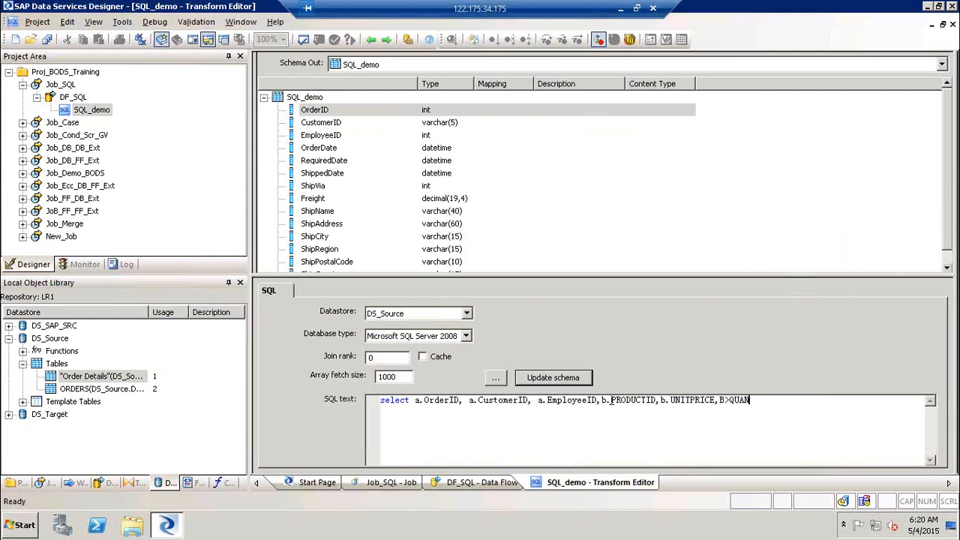
text(b)
text(.)
text(AU)
text(QUANTITY)
key(Left)
key(Left)
key(Left)
key(Left)
key(Left)
key(Left)
key(Left)
key(Left)
key(BackSpace)
key(BackSpace)
click(791, 403)
Add a from clause to the query listing the tables ORDERS a and "Order Details" b on separate lines
key(Return)
text(fro)
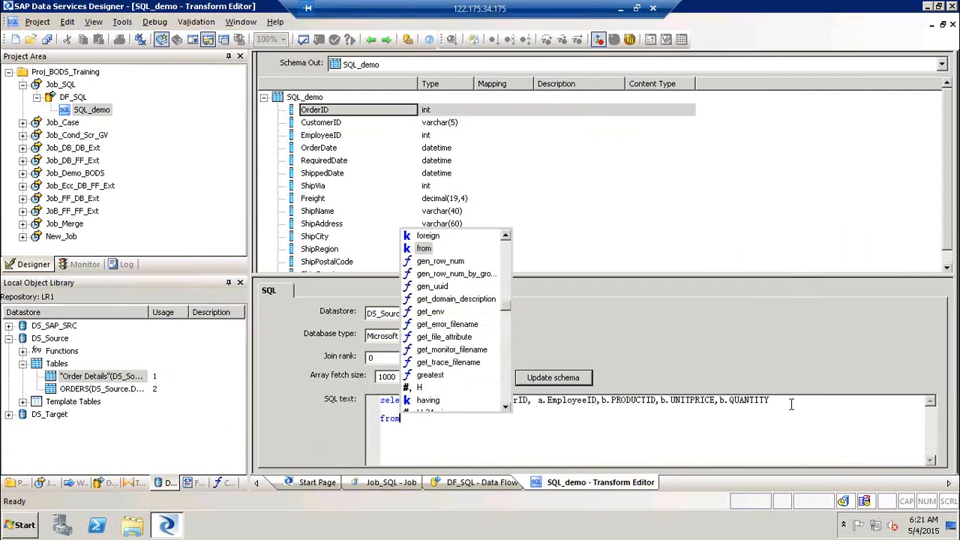
key(Return)
key(Return)
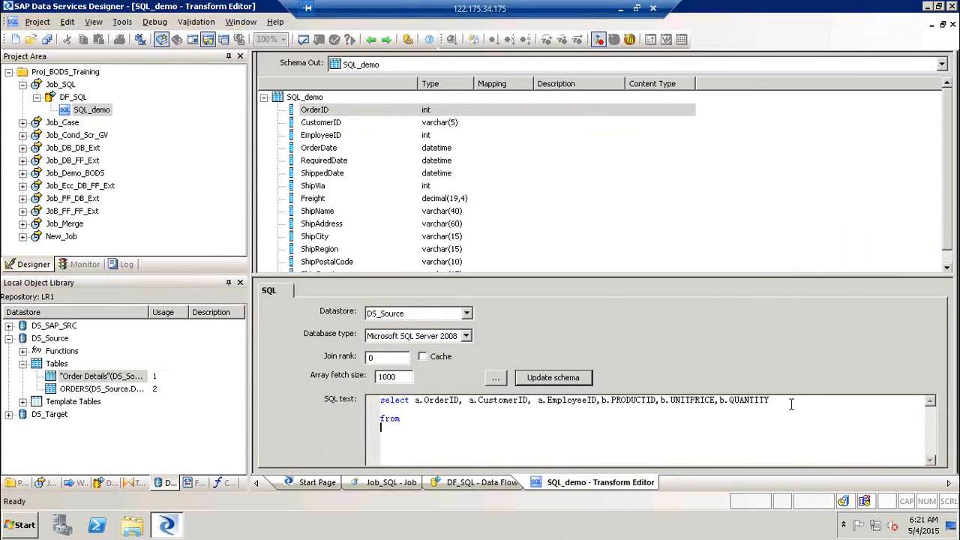
text(ORDERS)
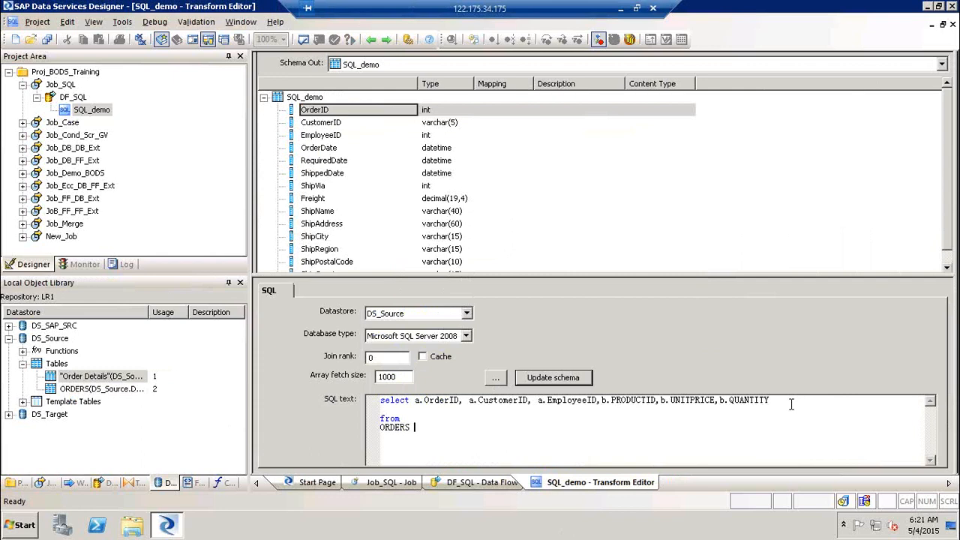
text( a,)
key(Return)
text("Order)
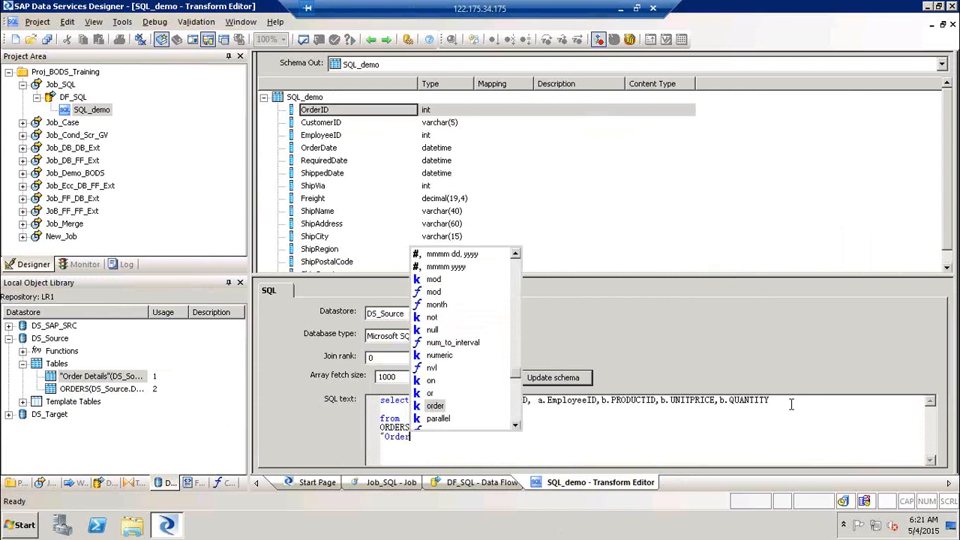
text( De)
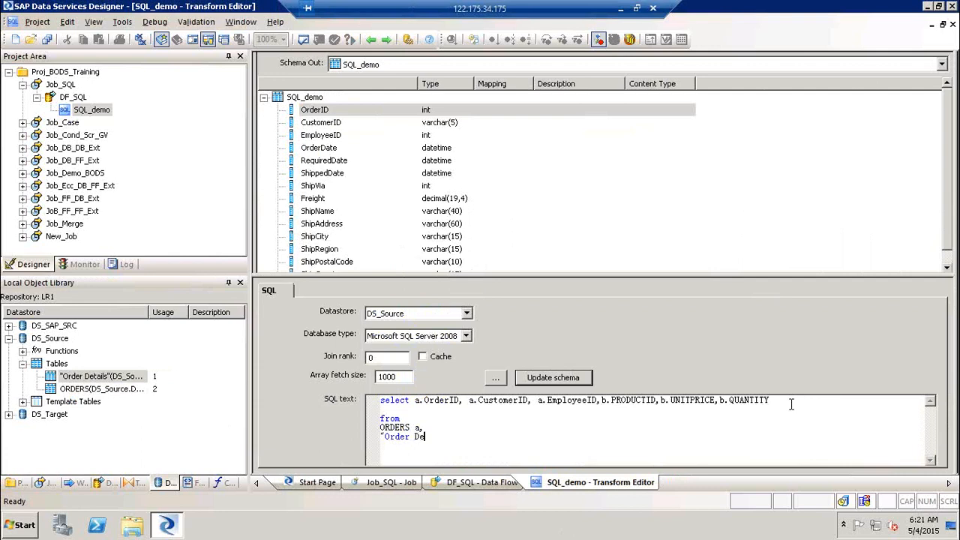
text(tails" b)
Add the join condition "where a.OrderID = b.OrdeID" below the from clause
key(Return)
key(Return)
text(where)
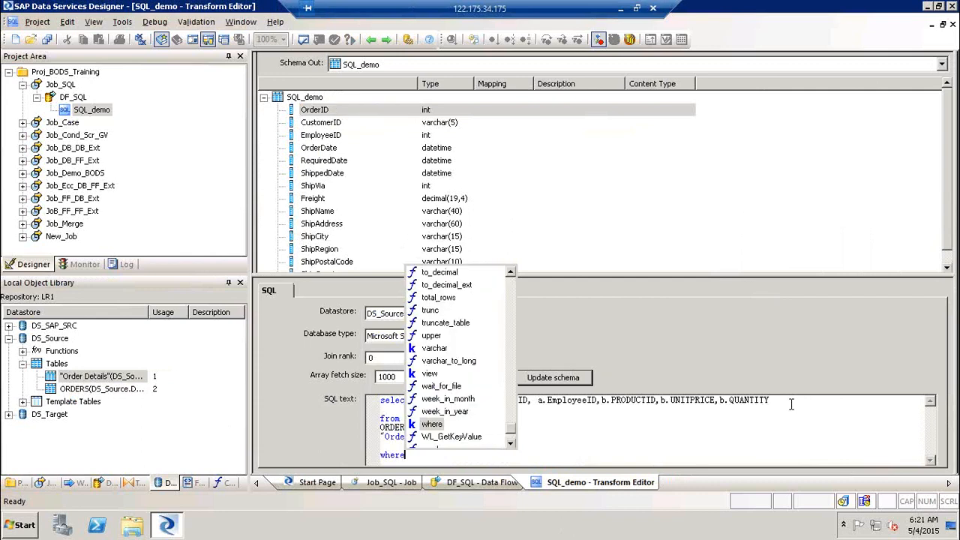
key(Return)
key(Return)
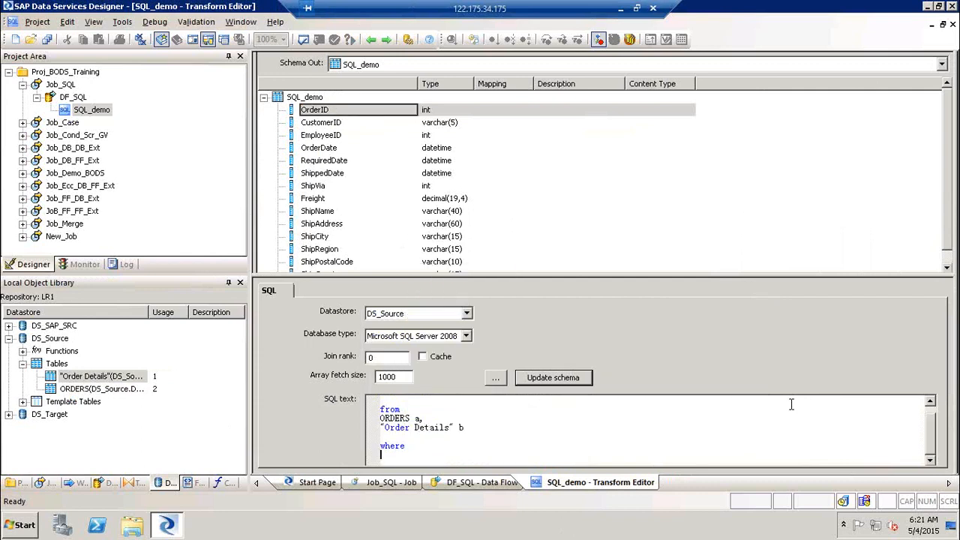
text(Order)
key(BackSpace)
key(BackSpace)
key(BackSpace)
key(BackSpace)
key(BackSpace)
text(a.)
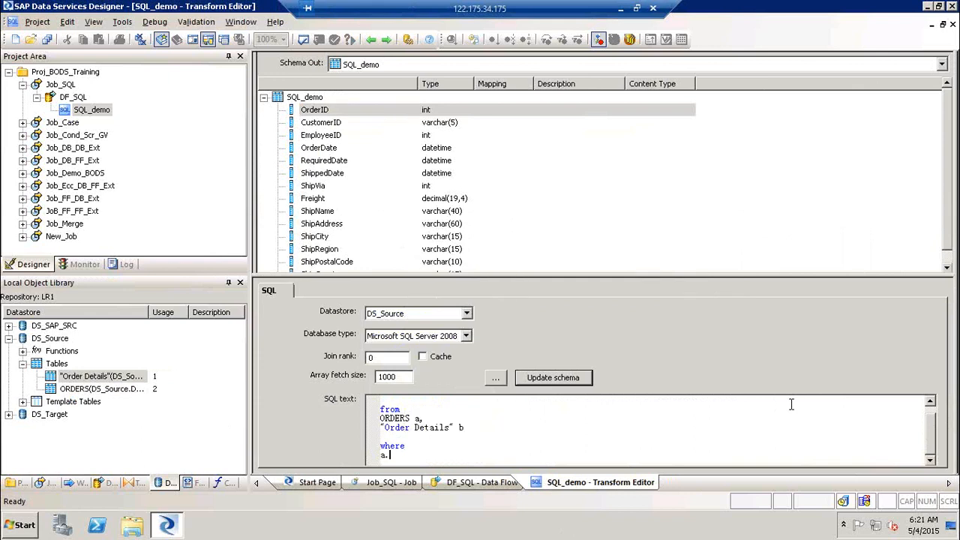
text(Orde)
text(r)
text(ID)
text( = b.)
text(Orderid)
key(BackSpace)
key(BackSpace)
text(ID)
Try to update the output schema from the join query, review the SQL text and end it with a semicolon
click(553, 379)
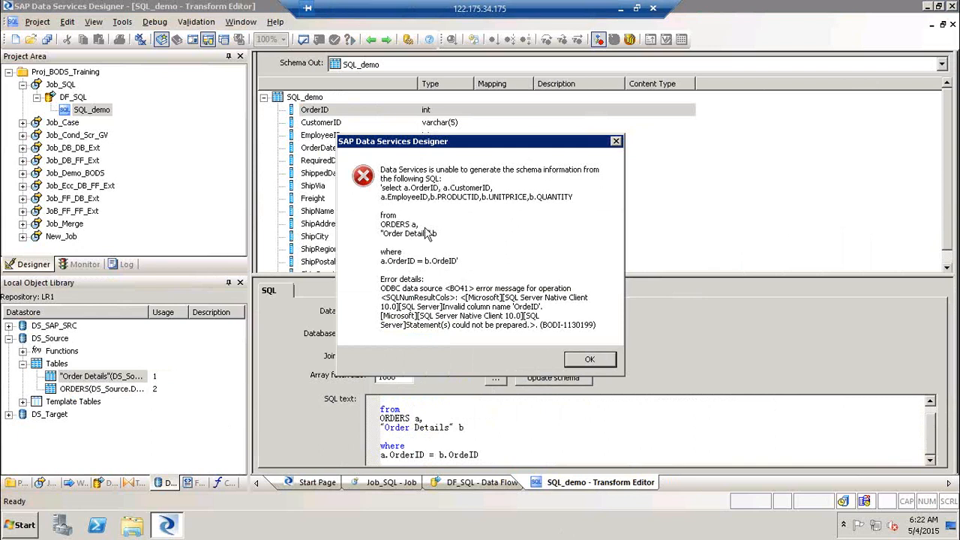
click(598, 363)
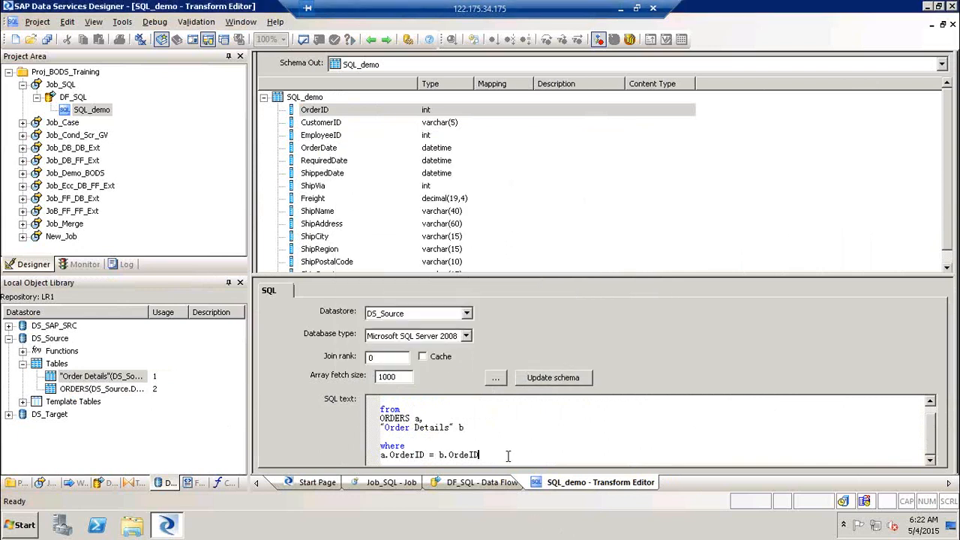
key(ctrl+a)
click(514, 423)
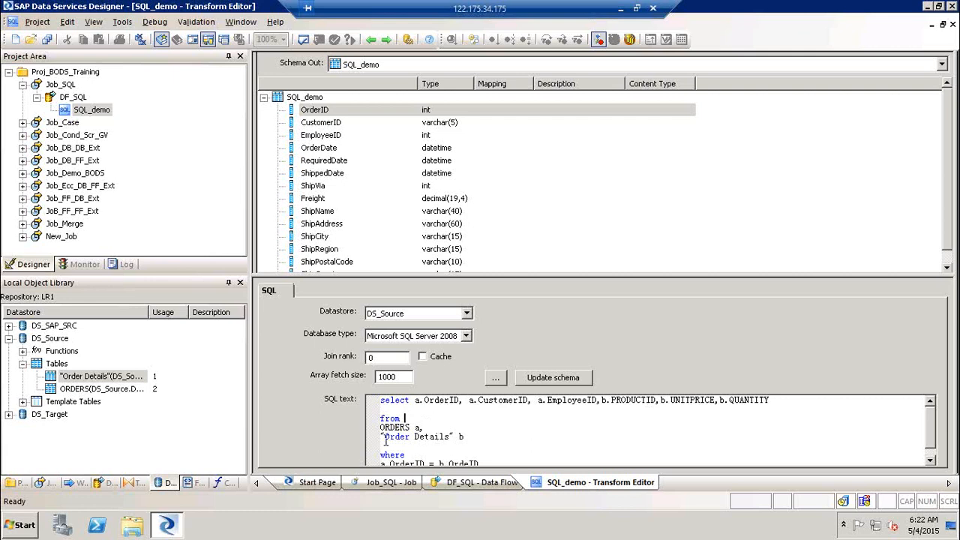
click(458, 436)
scroll(935, 439, down, 1)
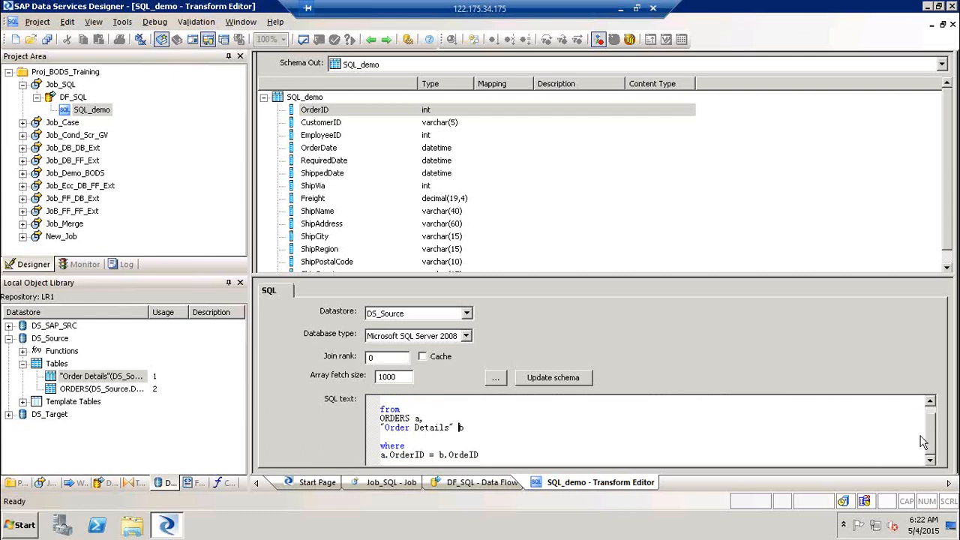
click(492, 455)
text(;)
Replace the entire SQL text with "select * from ORDERS" and check the available database types
key(ctrl+a)
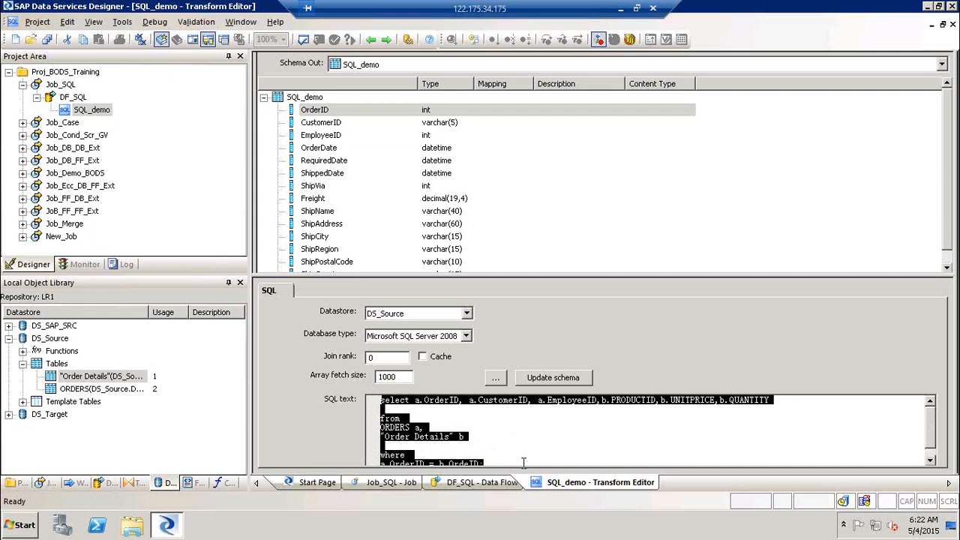
key(BackSpace)
text(selec)
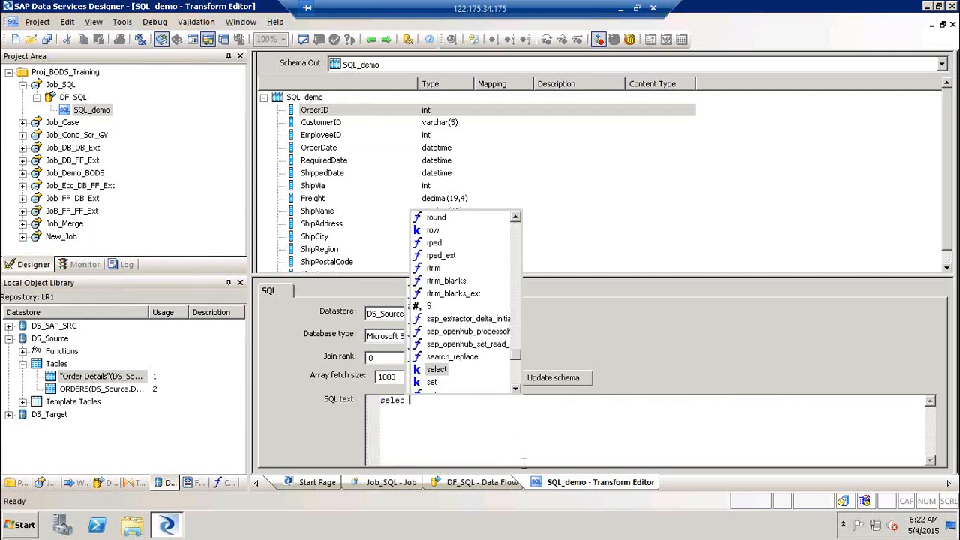
key(Return)
text(* )
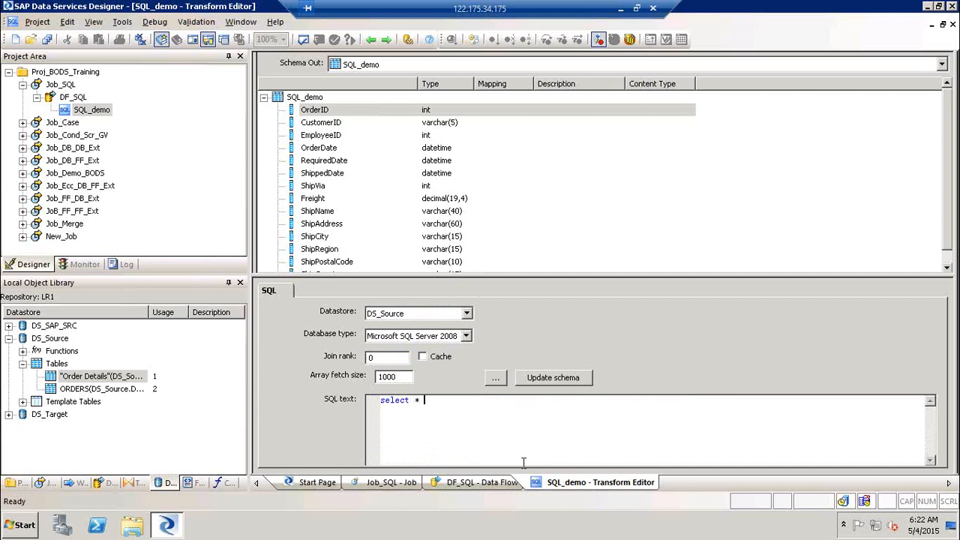
text(from)
text(ORDED)
key(BackSpace)
click(470, 336)
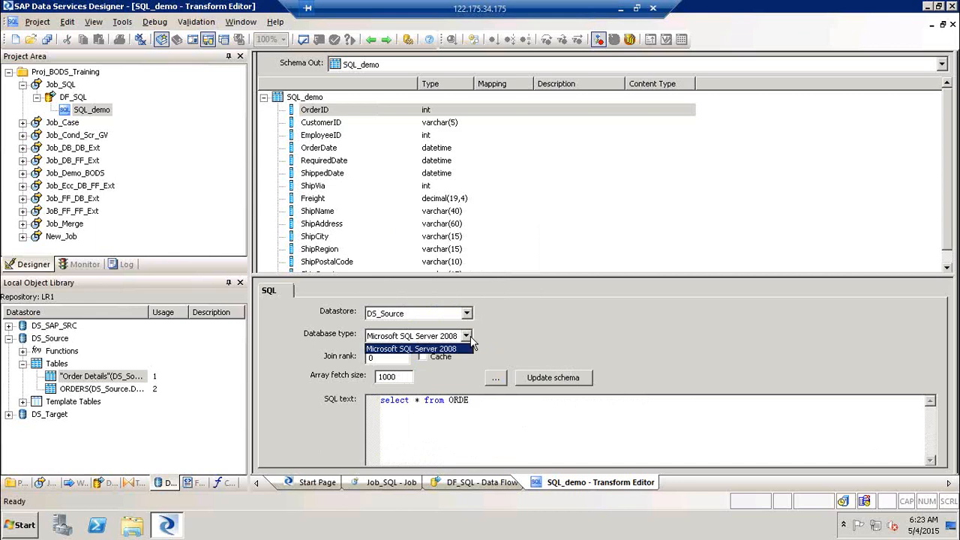
click(470, 336)
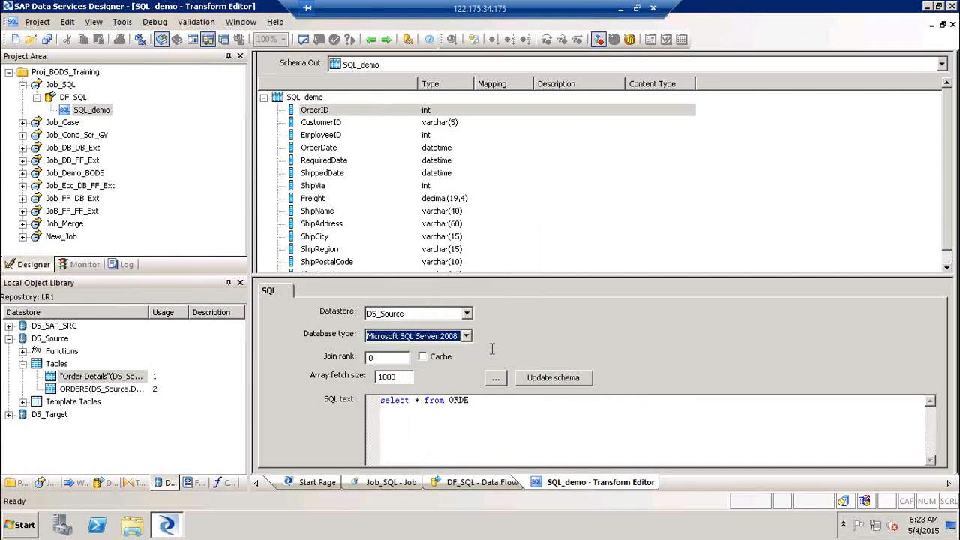
click(496, 401)
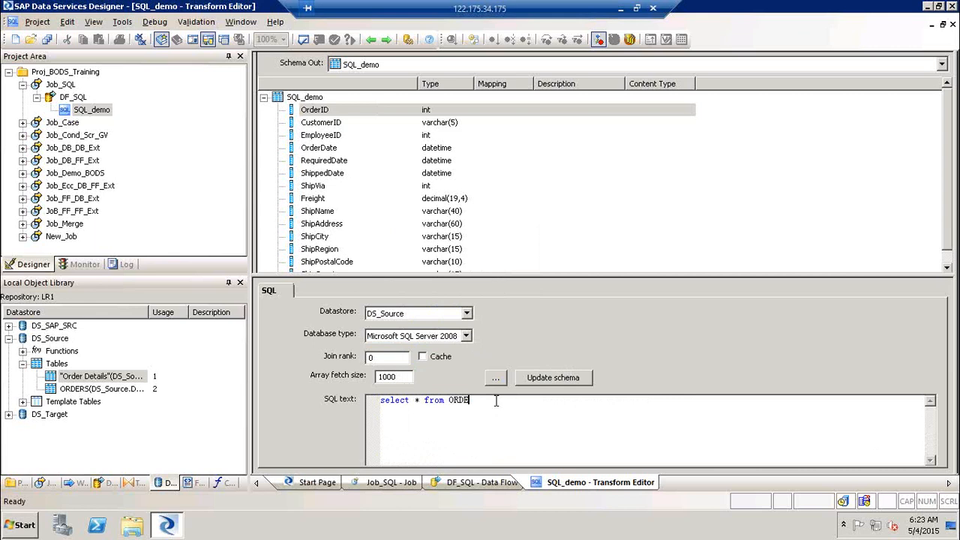
key(BackSpace)
key(BackSpace)
text(DERS)
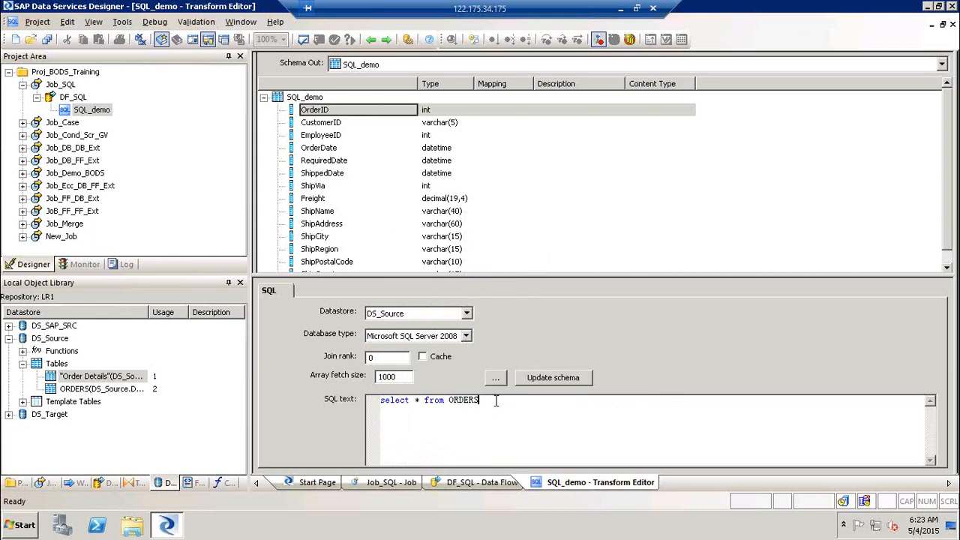
End the SQL text with a semicolon, and add a Query transform to DF_SQL fed by SQL_demo
text(;)
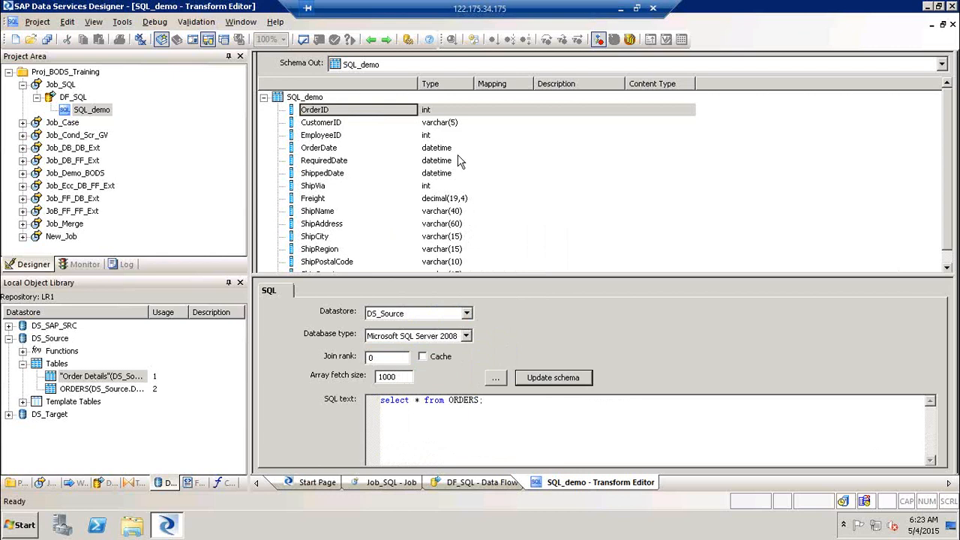
click(372, 41)
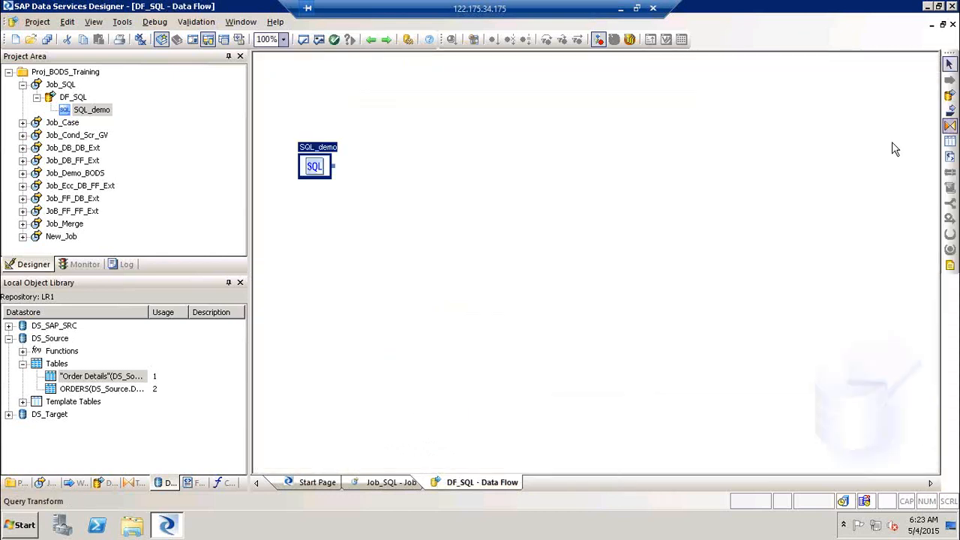
click(952, 128)
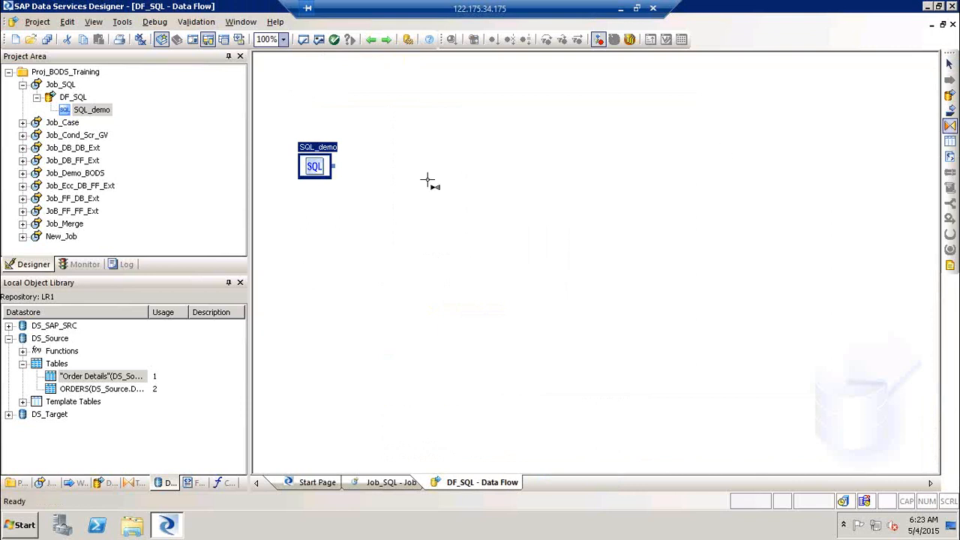
click(417, 201)
drag(333, 166, 398, 207)
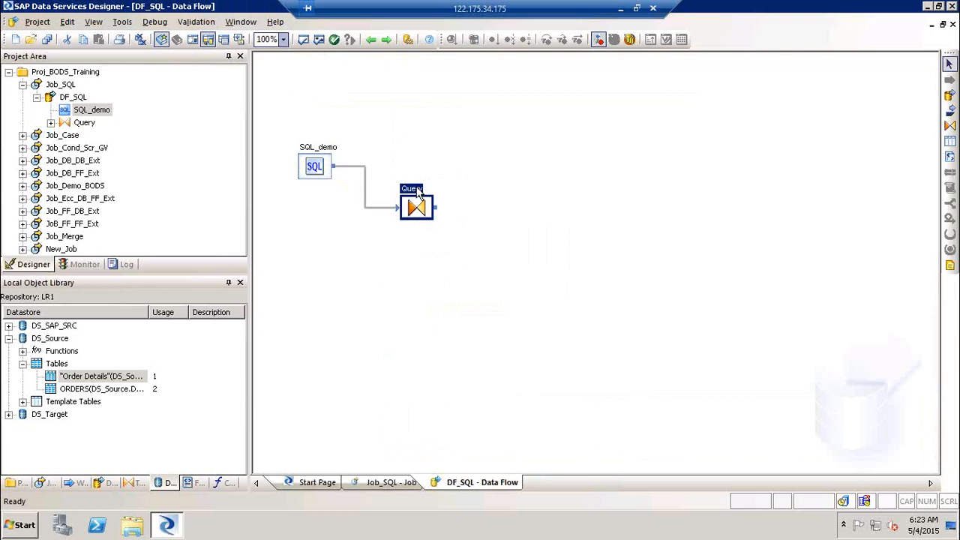
Map all SQL_demo input columns to the Query transform's output schema and return to the data flow
double_click(418, 192)
click(313, 112)
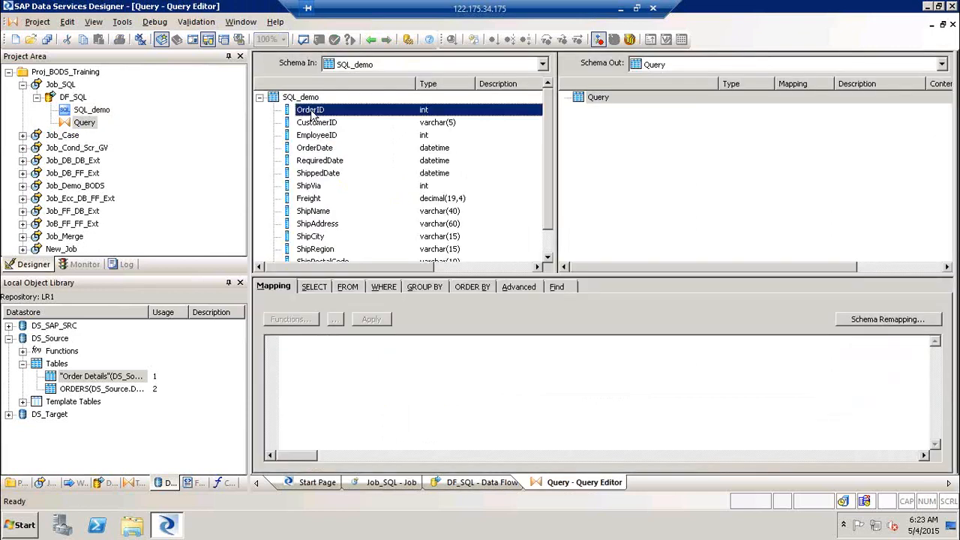
click(307, 100)
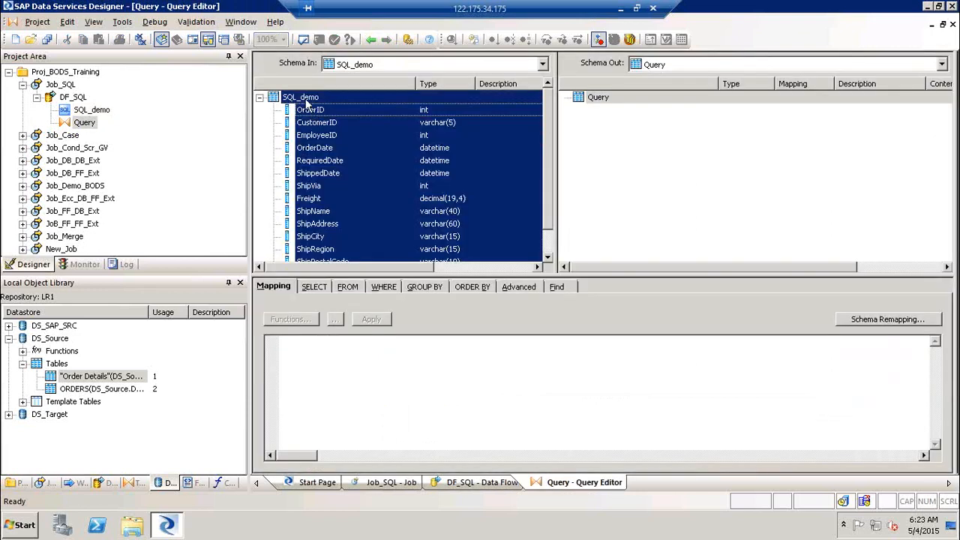
right_click(324, 147)
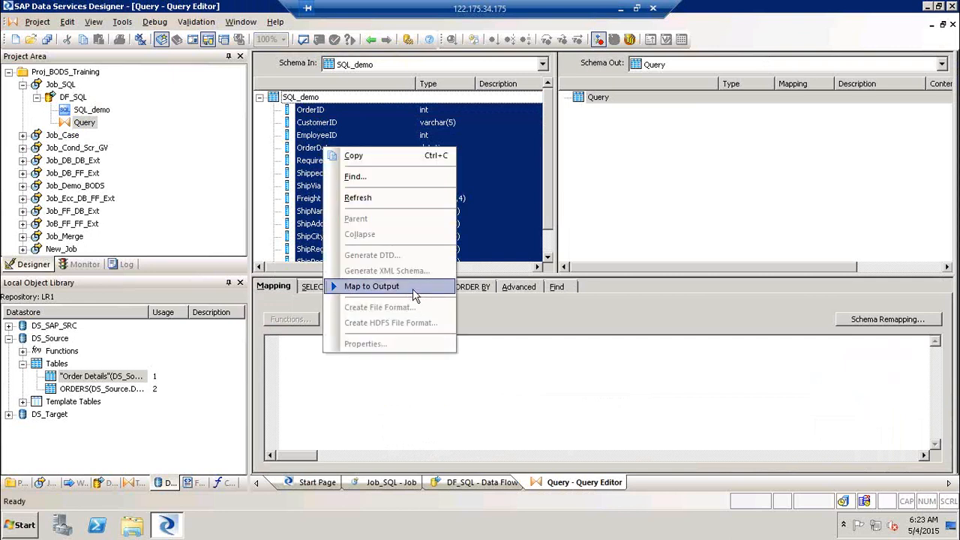
click(412, 289)
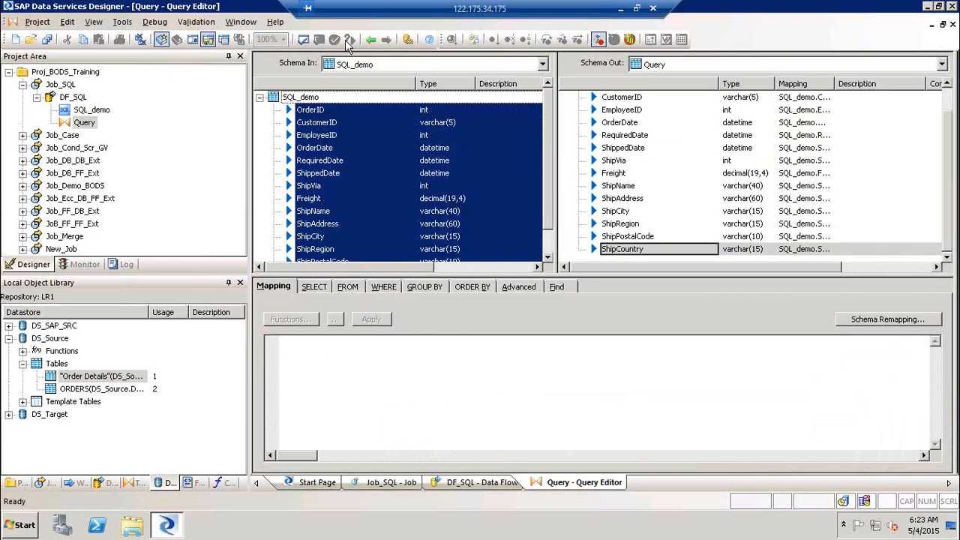
click(370, 39)
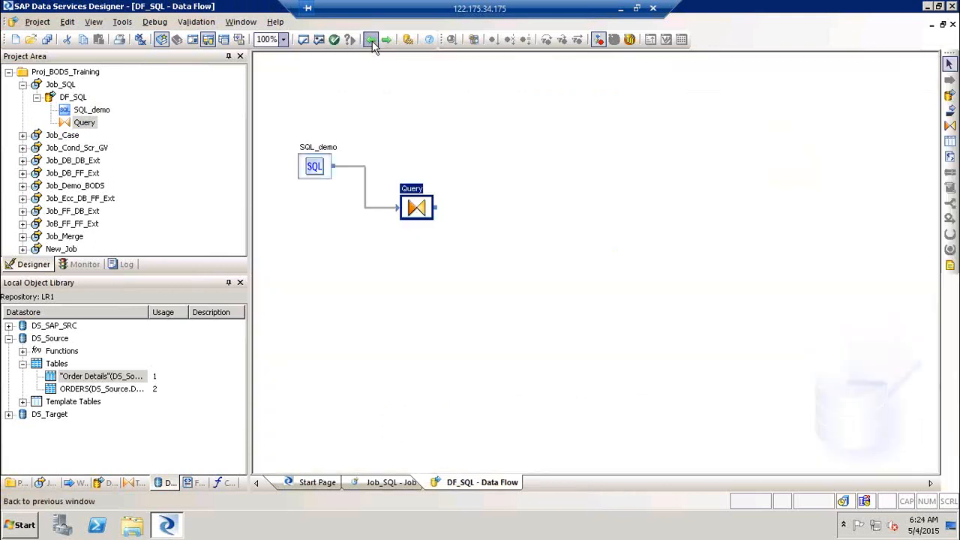
Create a template table named SQL_DEMO in the DS_Target datastore and connect the Query transform to it
click(950, 141)
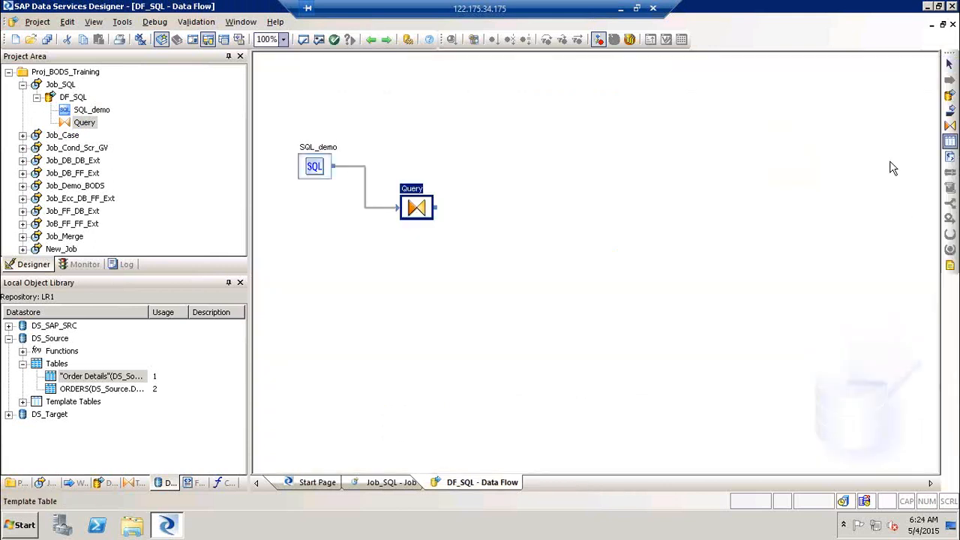
click(528, 246)
text(SQL_DEMOP)
key(BackSpace)
key(BackSpace)
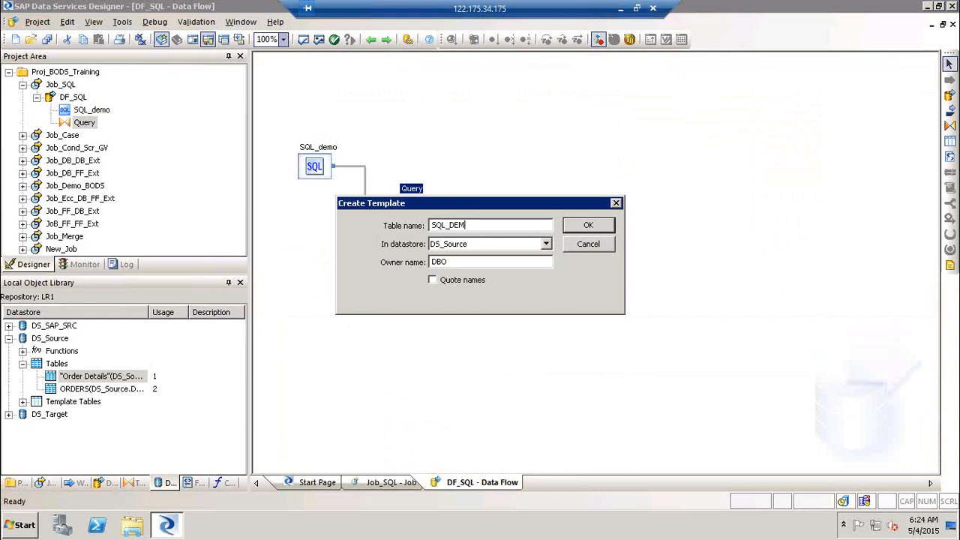
text(O)
click(440, 248)
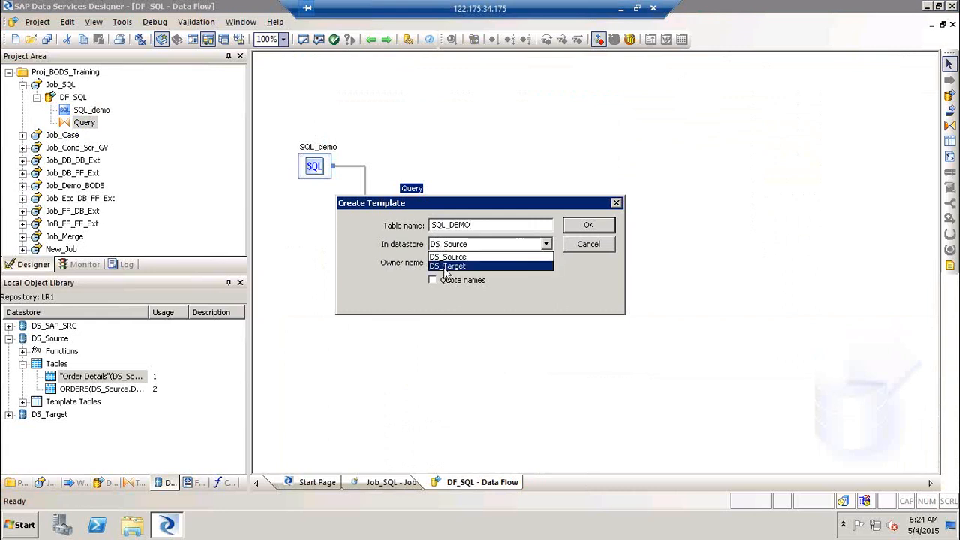
click(445, 263)
click(591, 228)
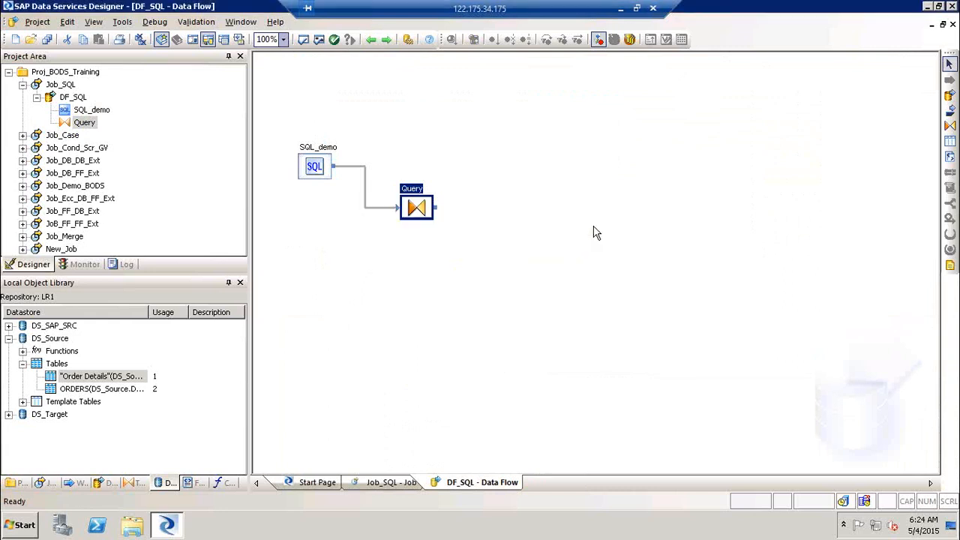
drag(445, 214, 539, 263)
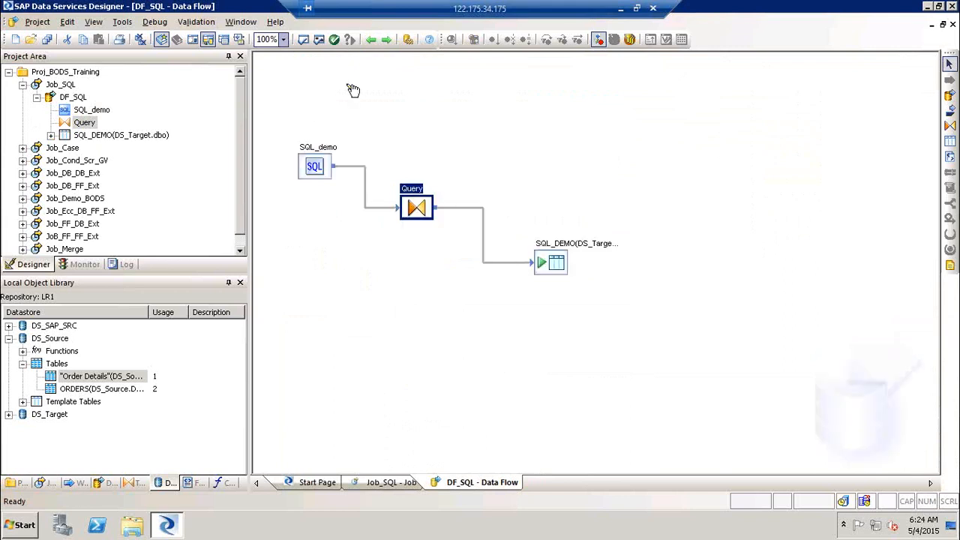
Validate the data flow and execute Job_SQL
click(321, 41)
click(736, 227)
click(62, 84)
right_click(64, 85)
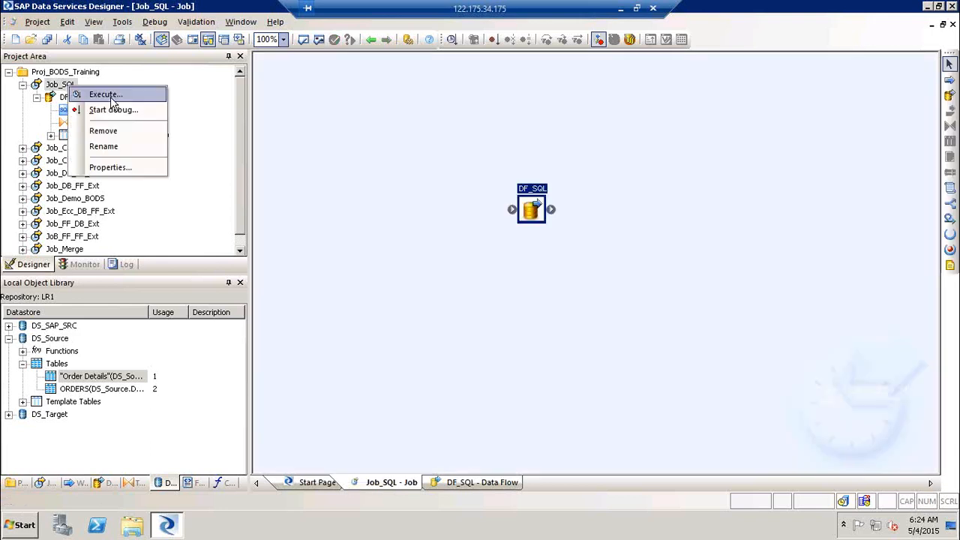
click(109, 94)
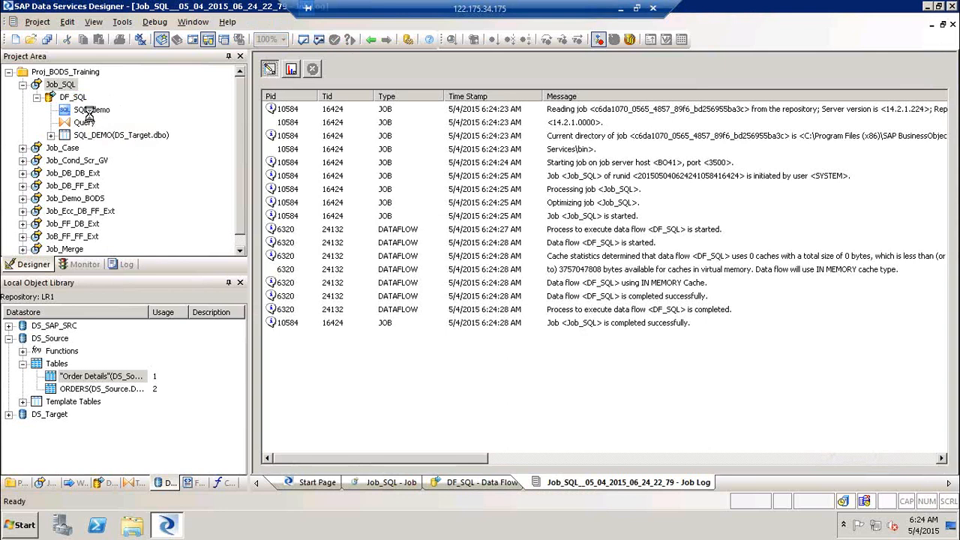
Review the SQL_demo transform's output schema and SQL text, enlarging the SQL area, and return to the data flow
double_click(91, 110)
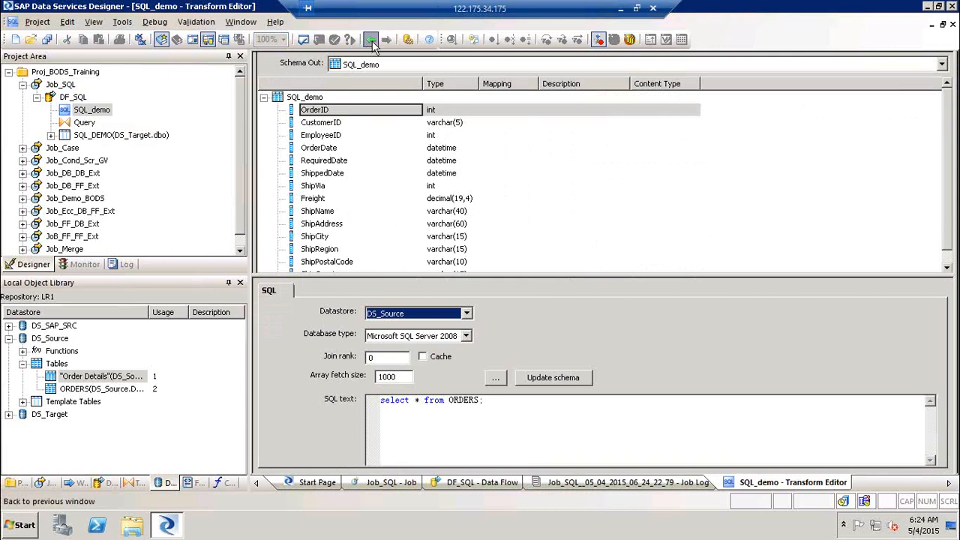
click(73, 99)
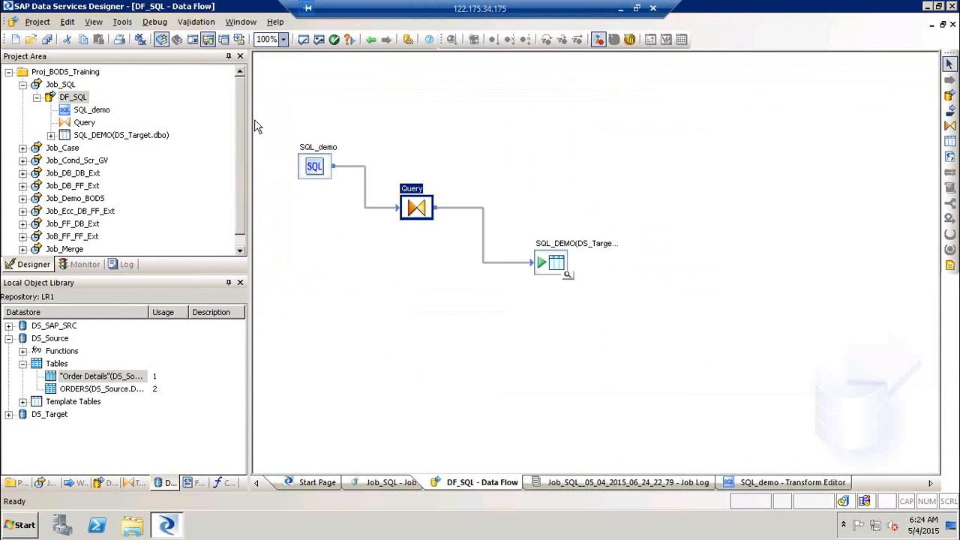
drag(277, 122, 369, 281)
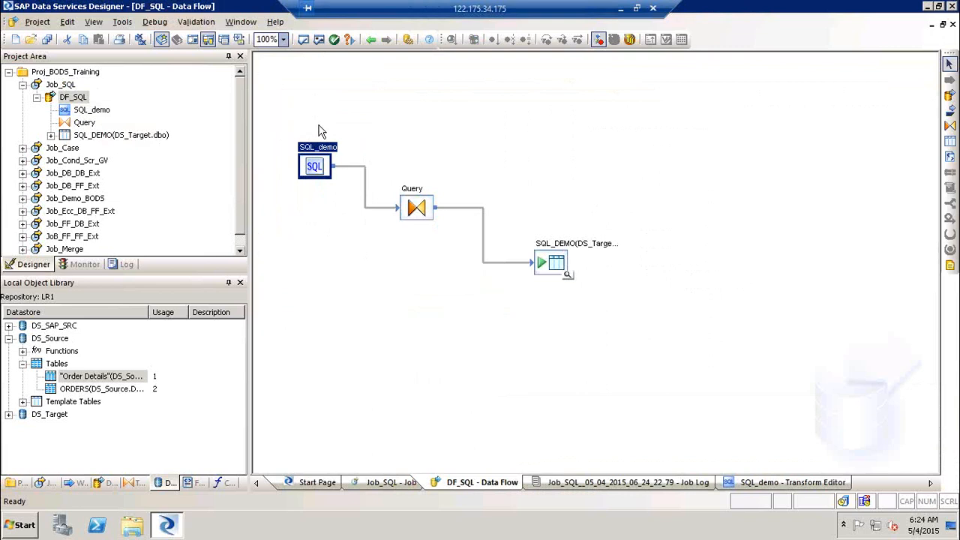
double_click(321, 154)
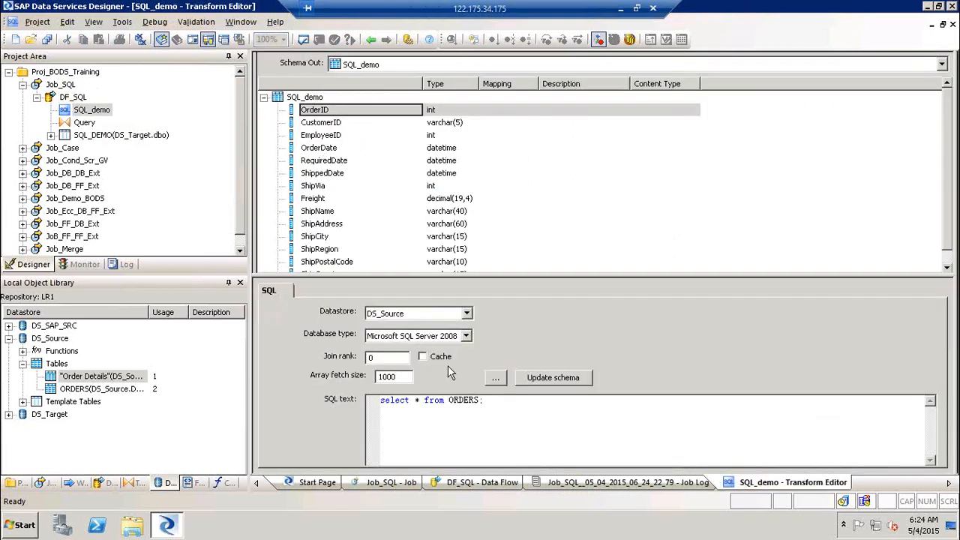
drag(518, 273, 512, 232)
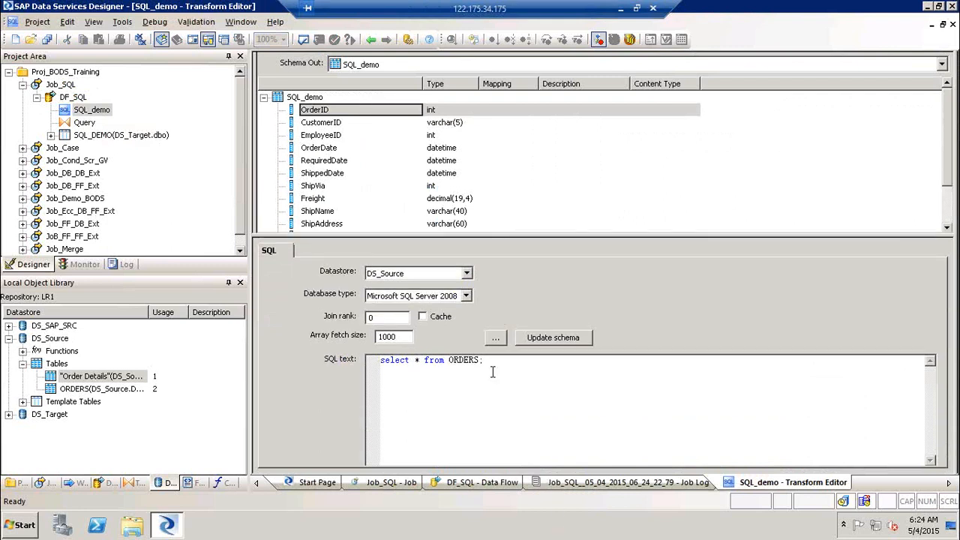
drag(483, 360, 293, 375)
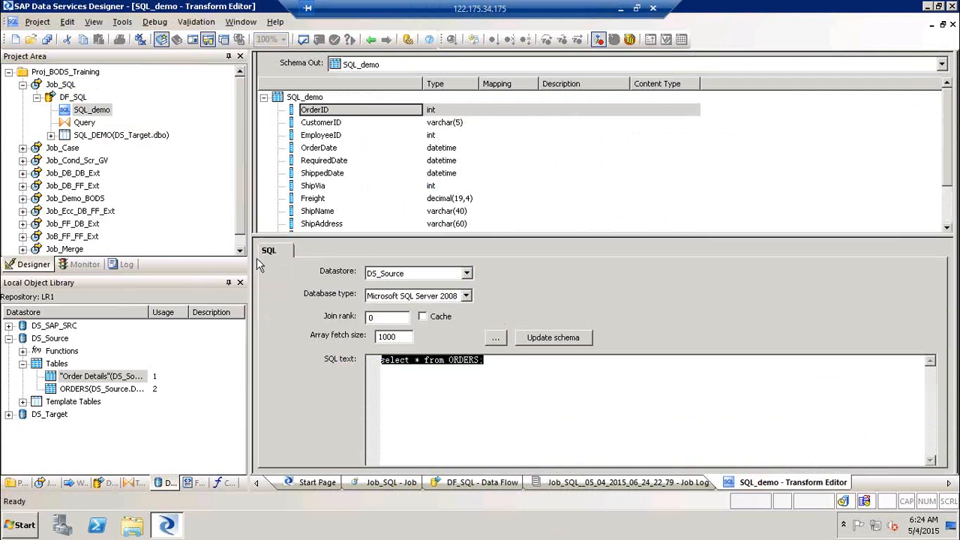
click(371, 39)
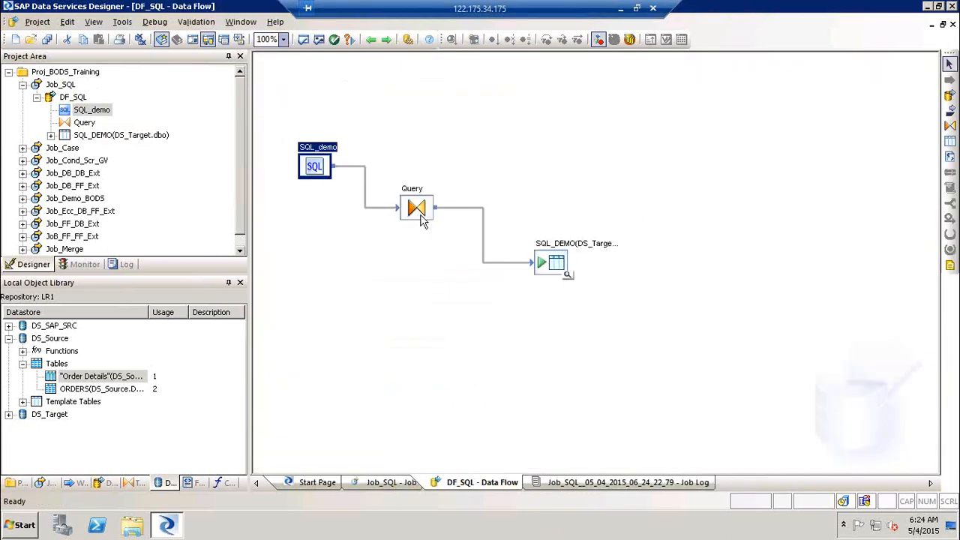
Inspect the data and column profile of the SQL_DEMO target table, and close the data view
click(418, 216)
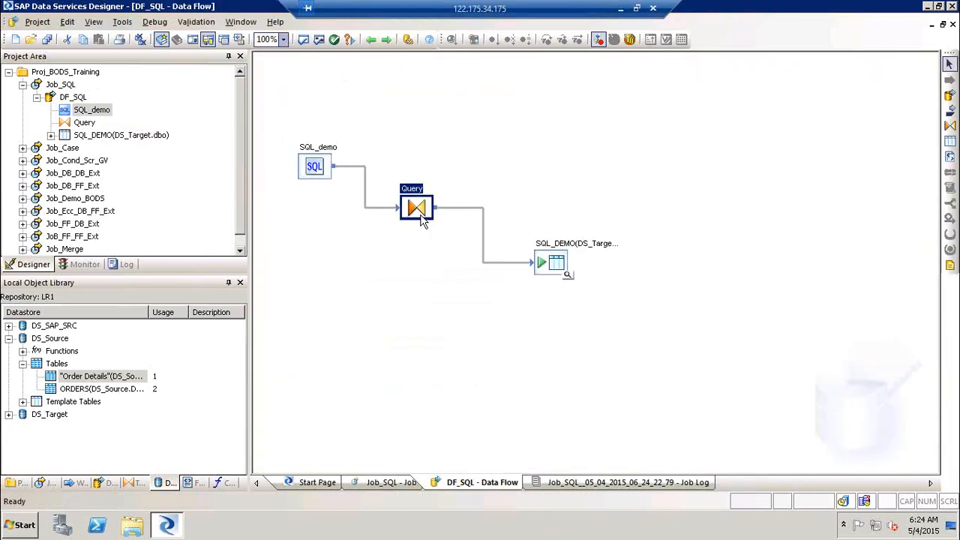
click(554, 275)
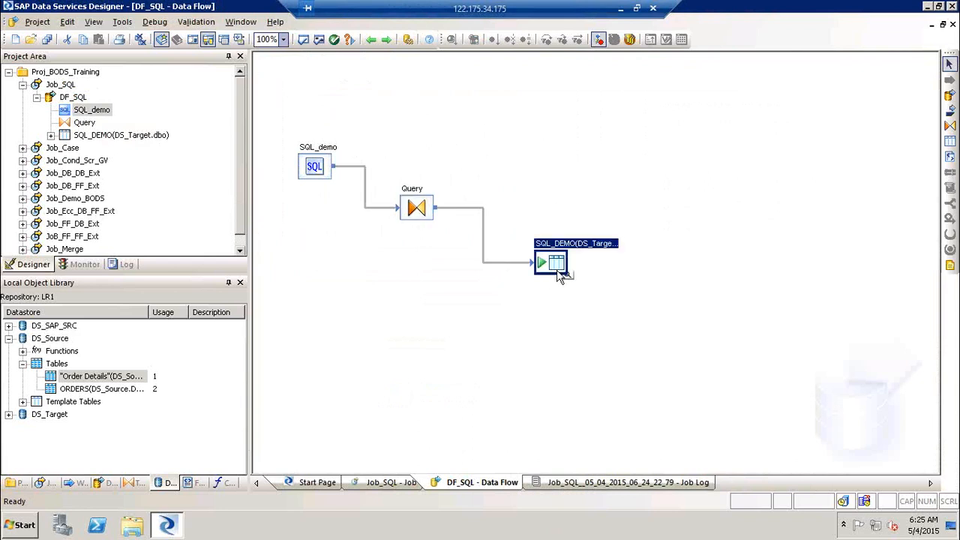
click(573, 295)
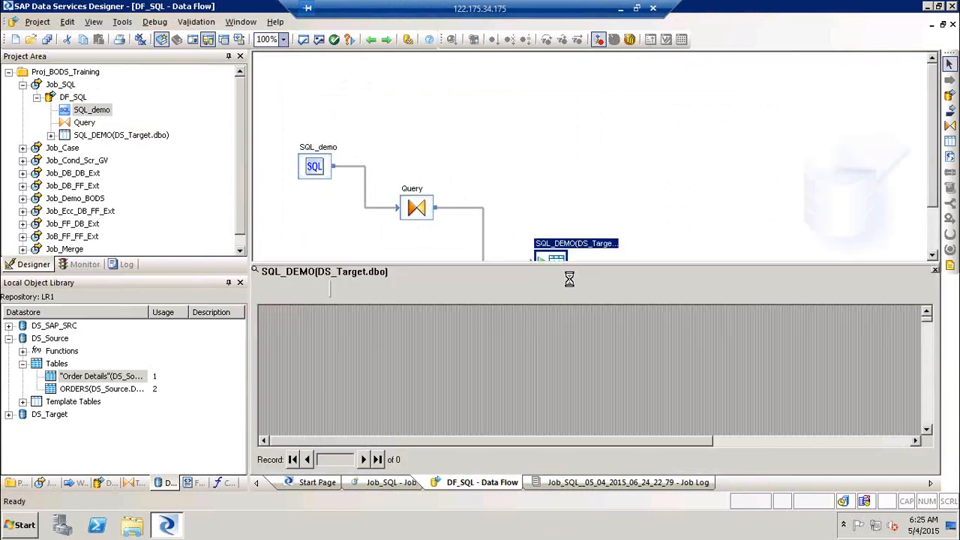
click(286, 290)
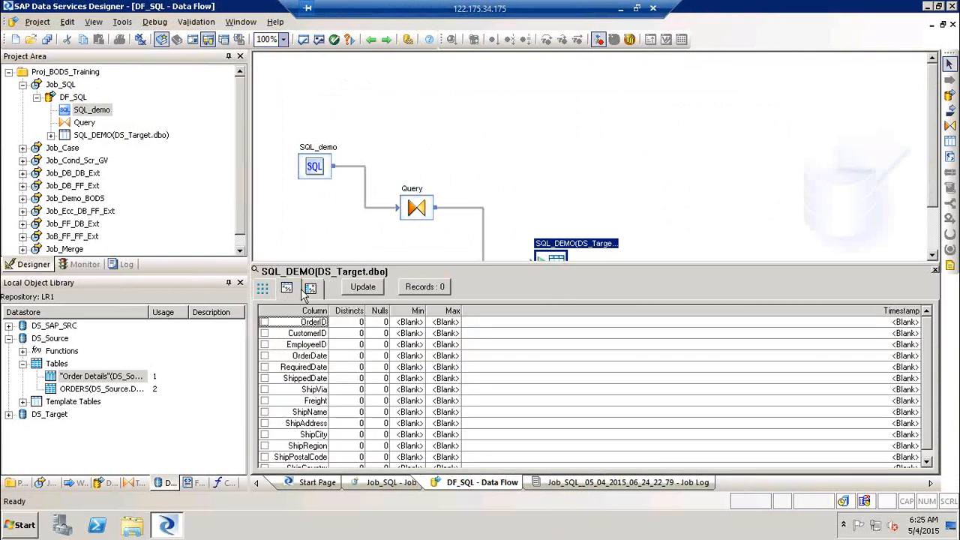
click(431, 293)
click(935, 272)
Examine the row counts and elapsed times in the Job_SQL run's monitor log, and return to the data flow
click(85, 265)
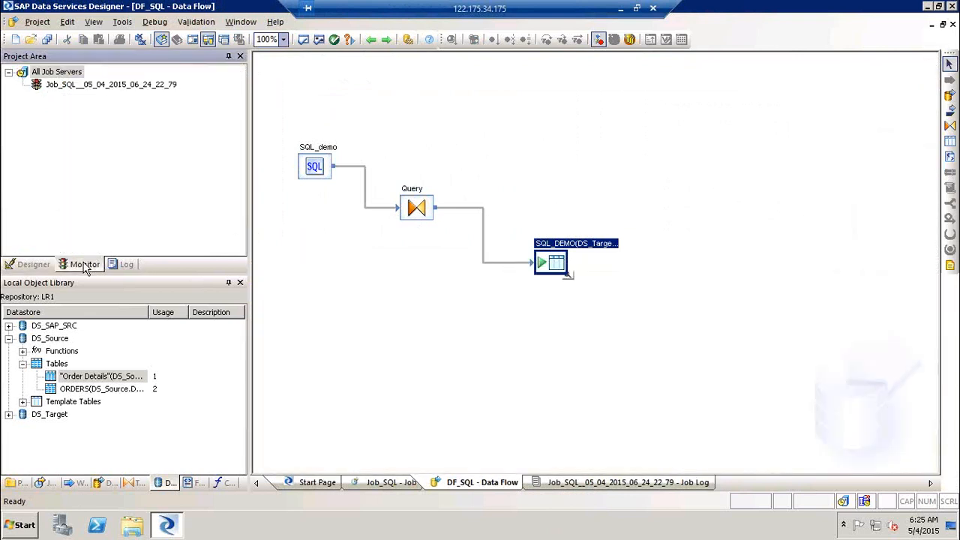
click(90, 85)
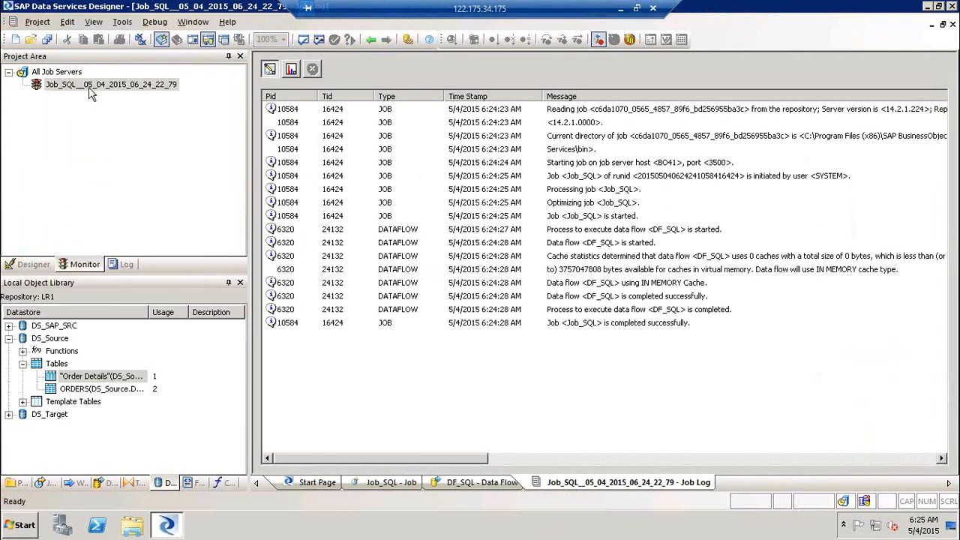
click(297, 76)
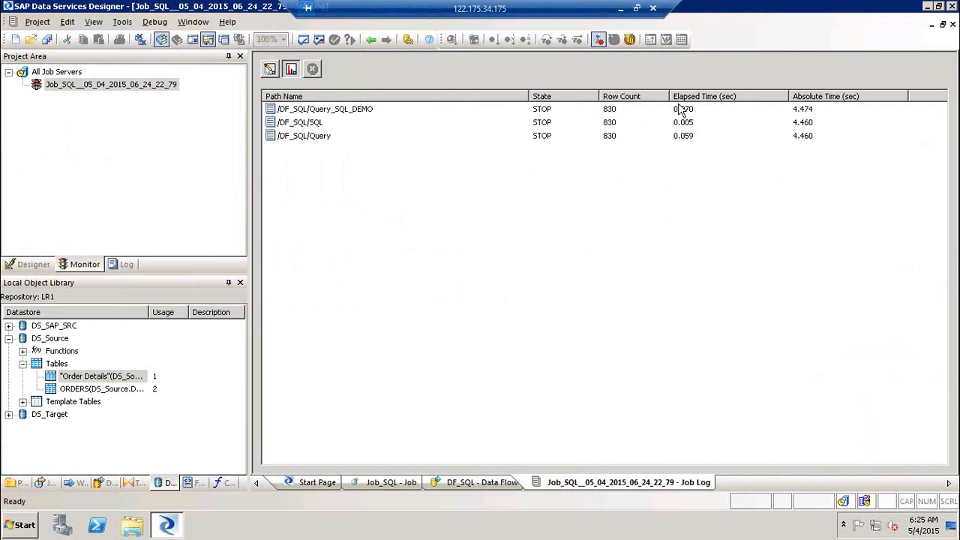
click(685, 139)
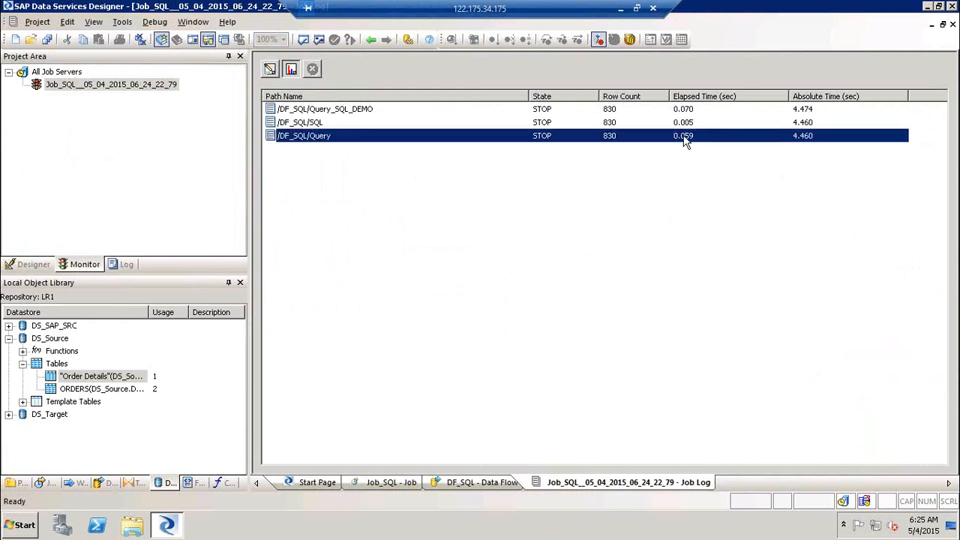
click(367, 45)
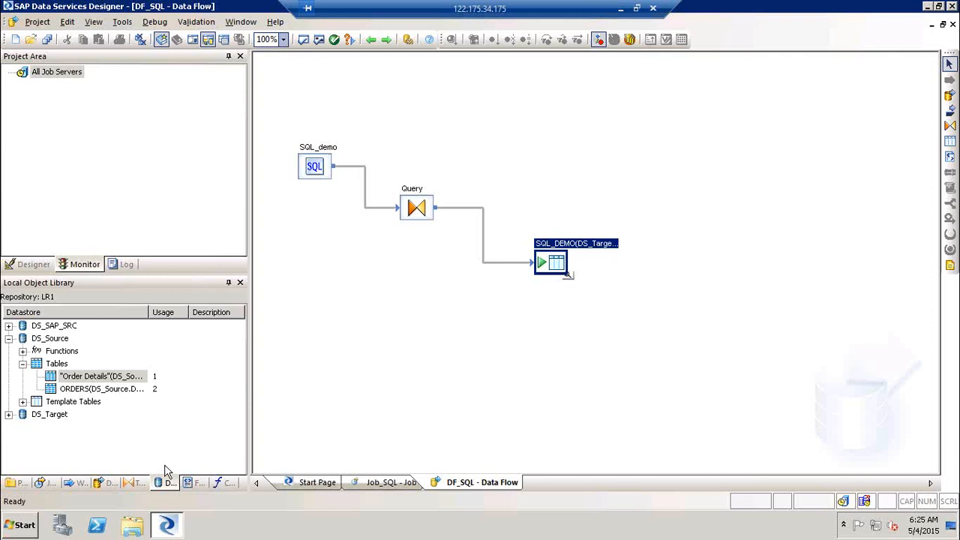
Look through the available Platform transforms and their descriptions in the object library
click(133, 484)
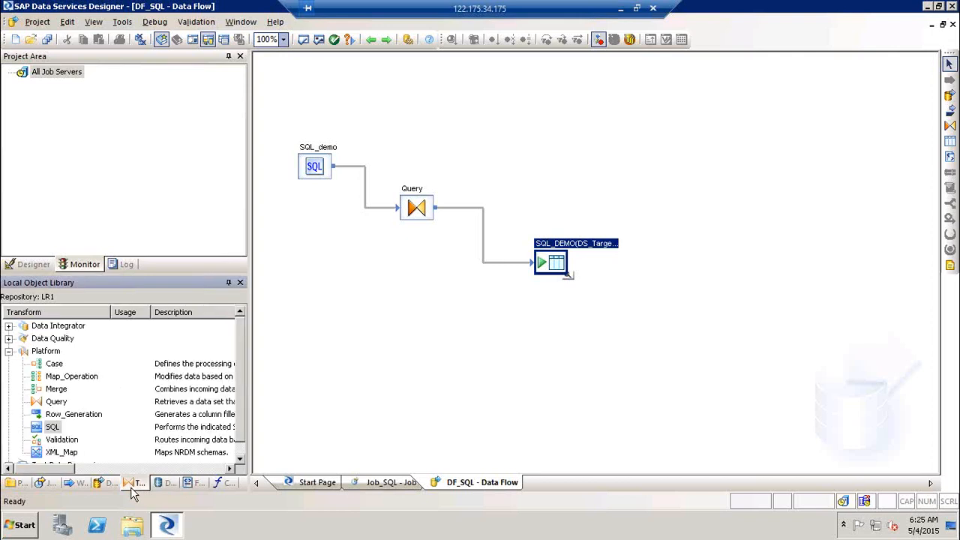
click(322, 174)
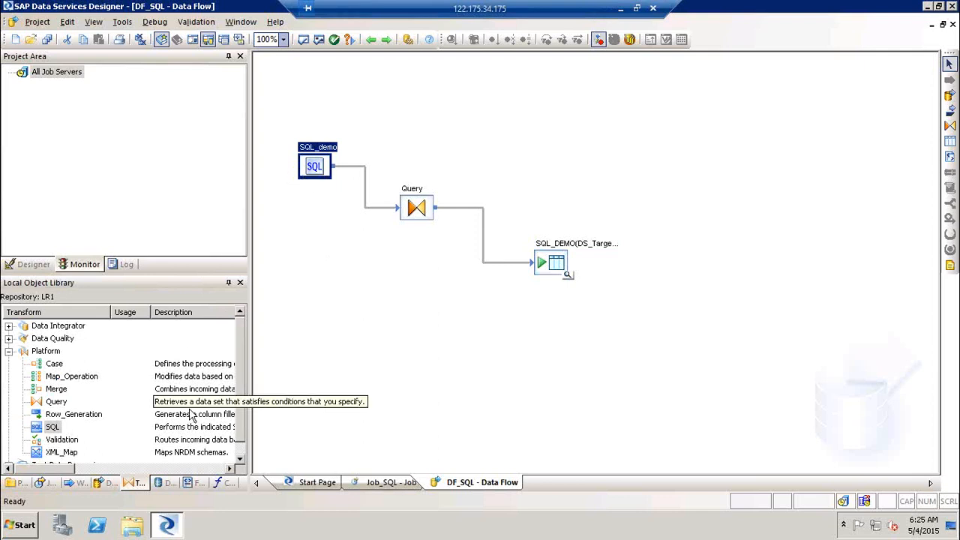
click(240, 460)
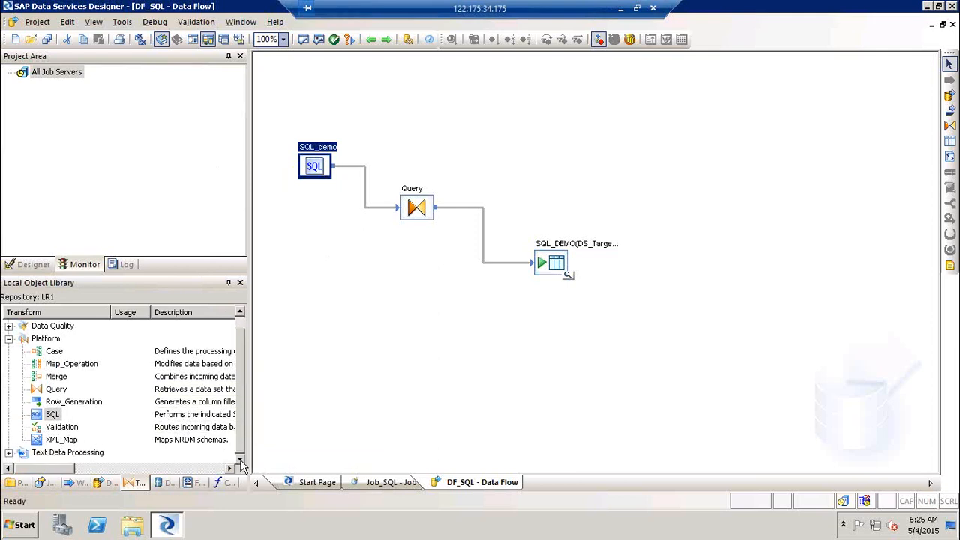
click(69, 433)
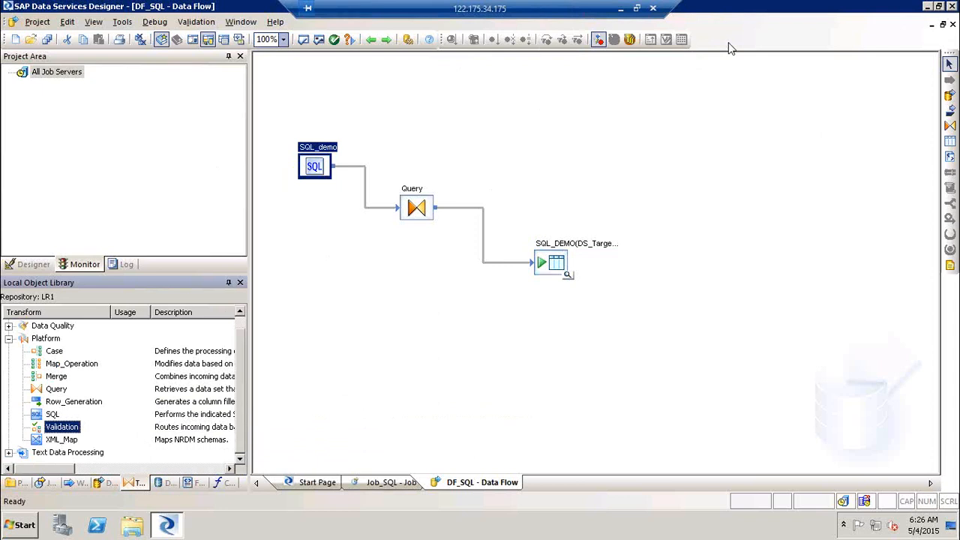
click(641, 14)
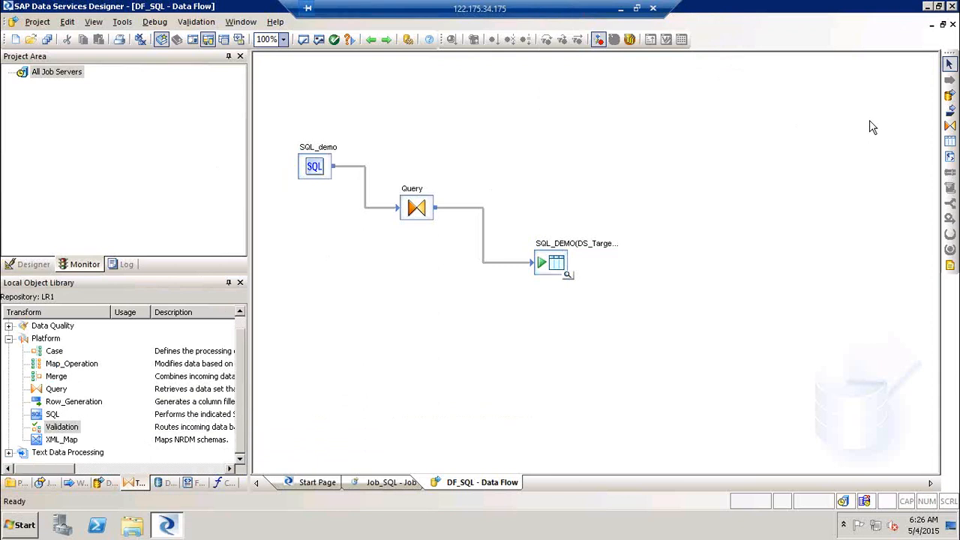
drag(870, 126, 384, 177)
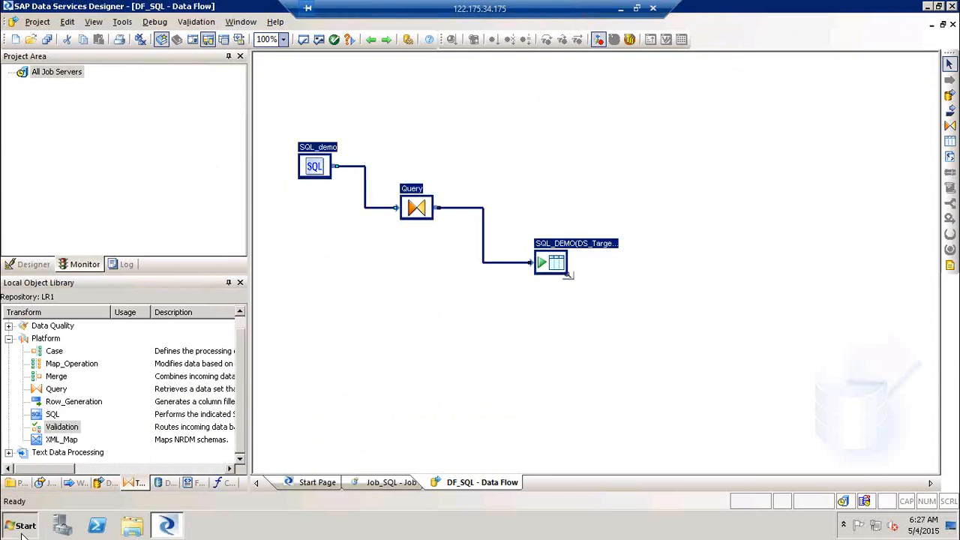
click(21, 531)
click(91, 277)
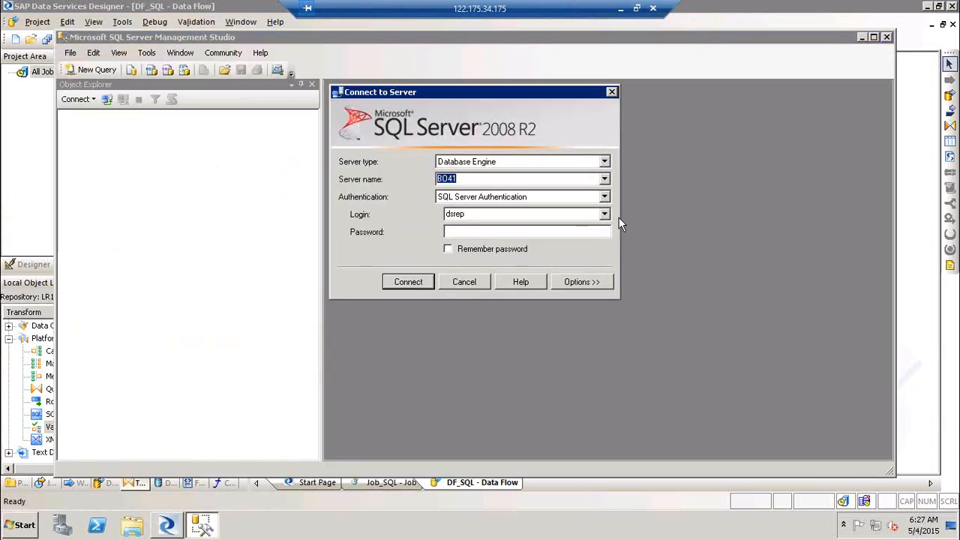
click(507, 214)
click(485, 230)
click(468, 182)
key(BackSpace)
text(localhost)
key(ctrl+a)
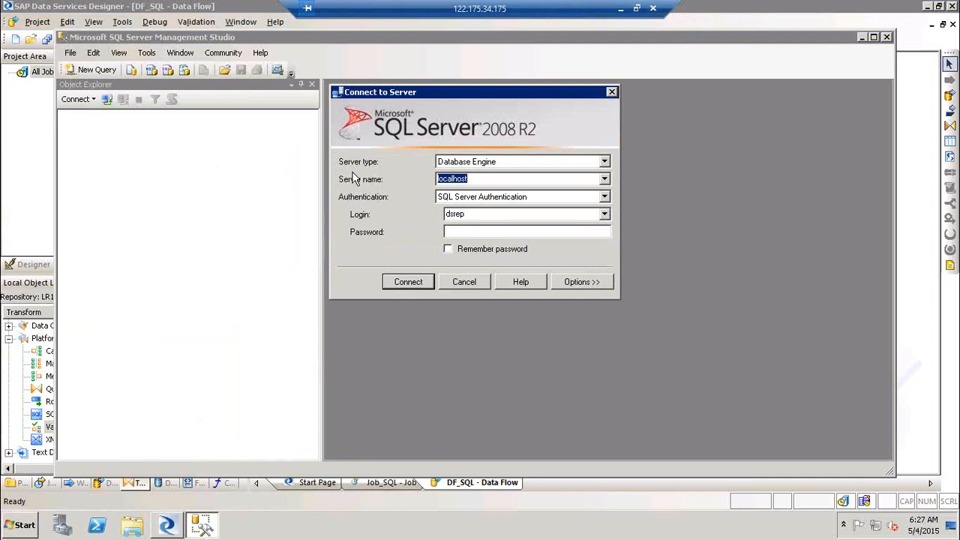
click(491, 179)
drag(491, 179, 373, 173)
click(464, 282)
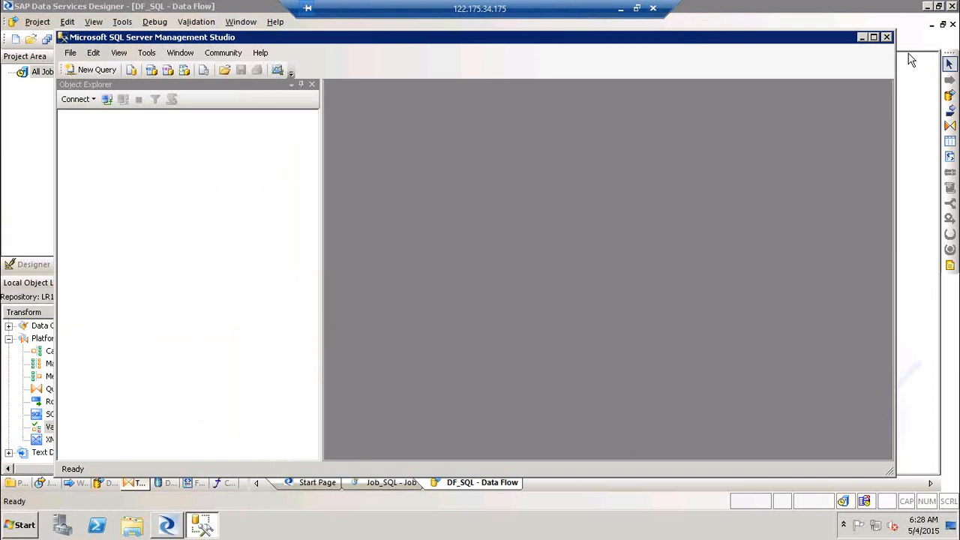
click(887, 37)
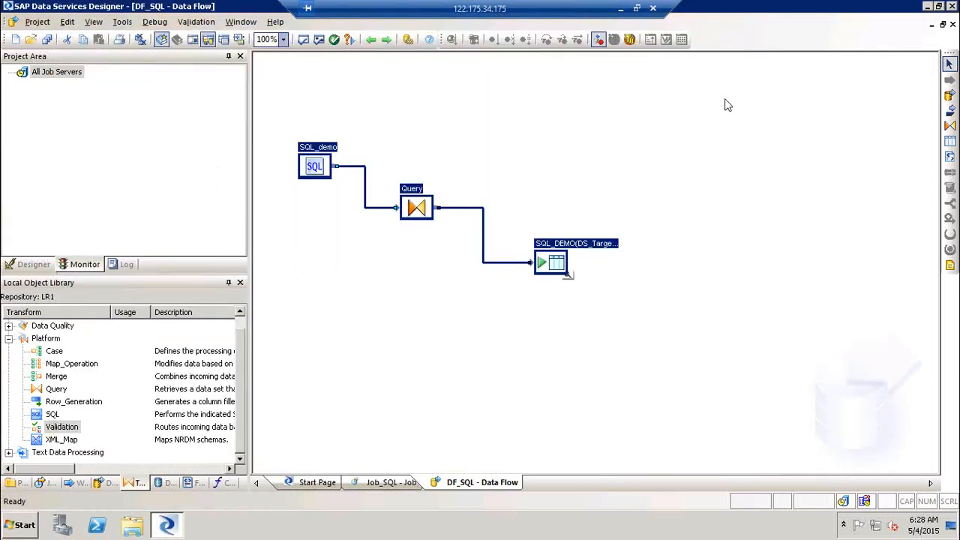
Compare the datastores offered in the SQL_demo transform with the datastores listed in the object library
key(alt+Tab)
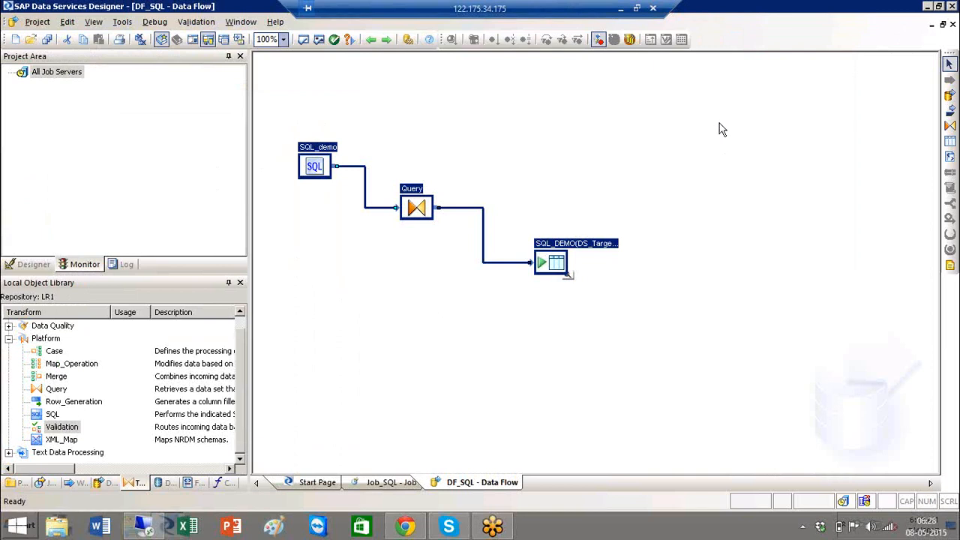
click(8, 339)
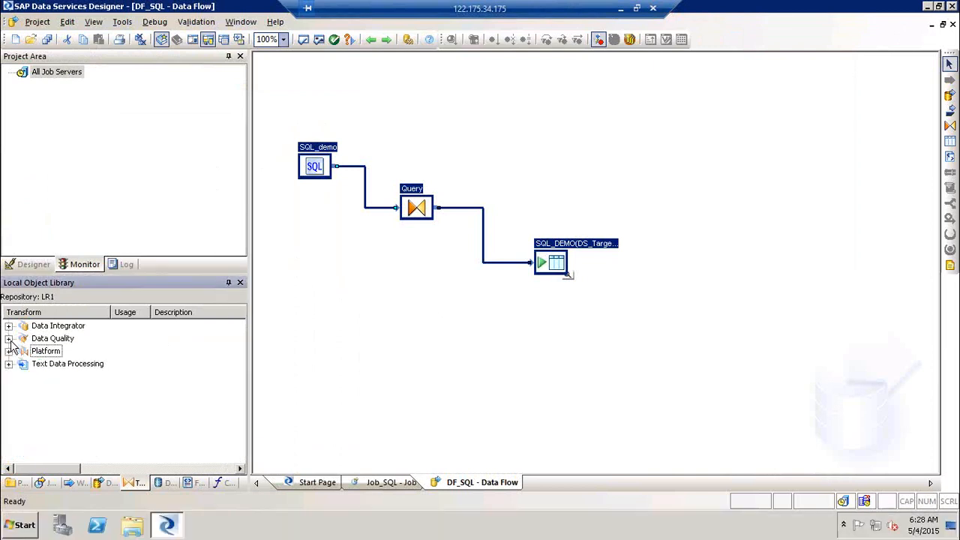
double_click(300, 147)
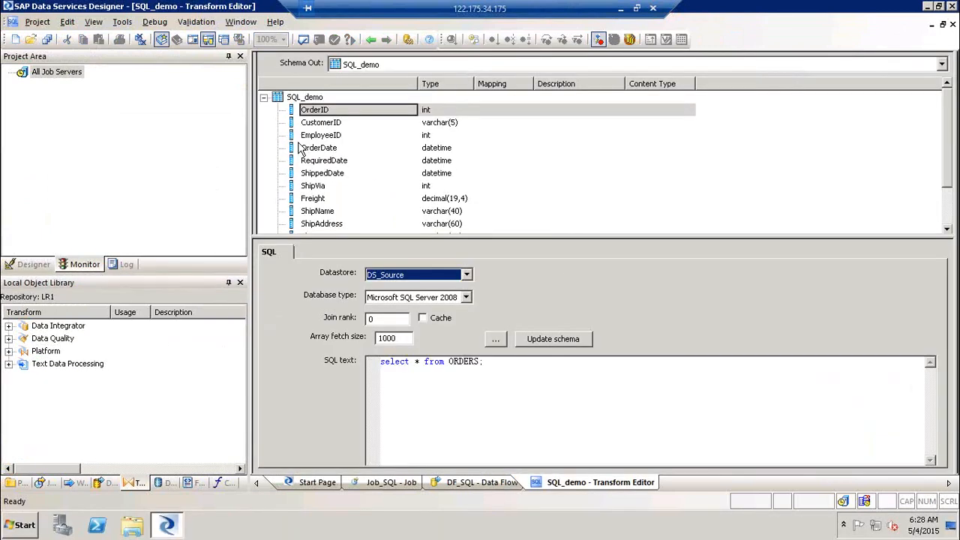
click(467, 275)
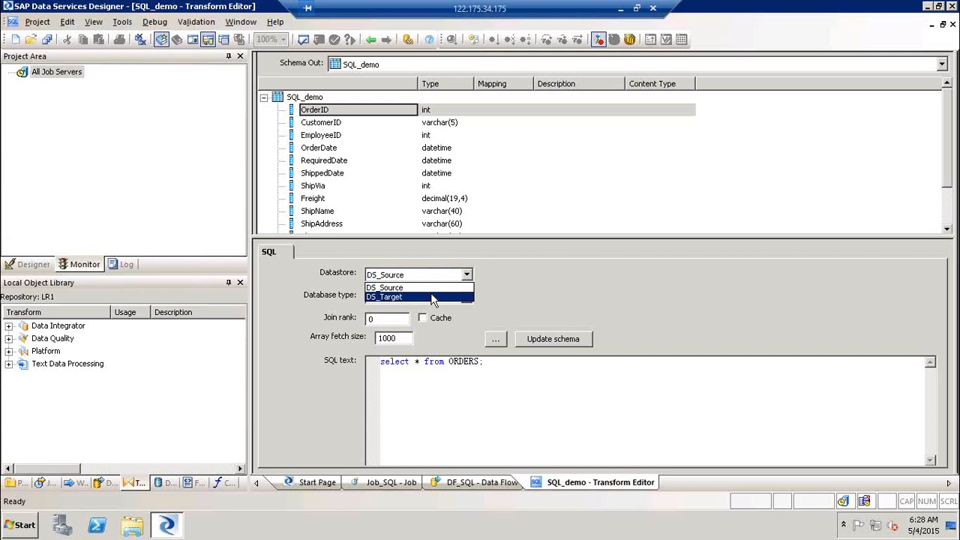
click(173, 479)
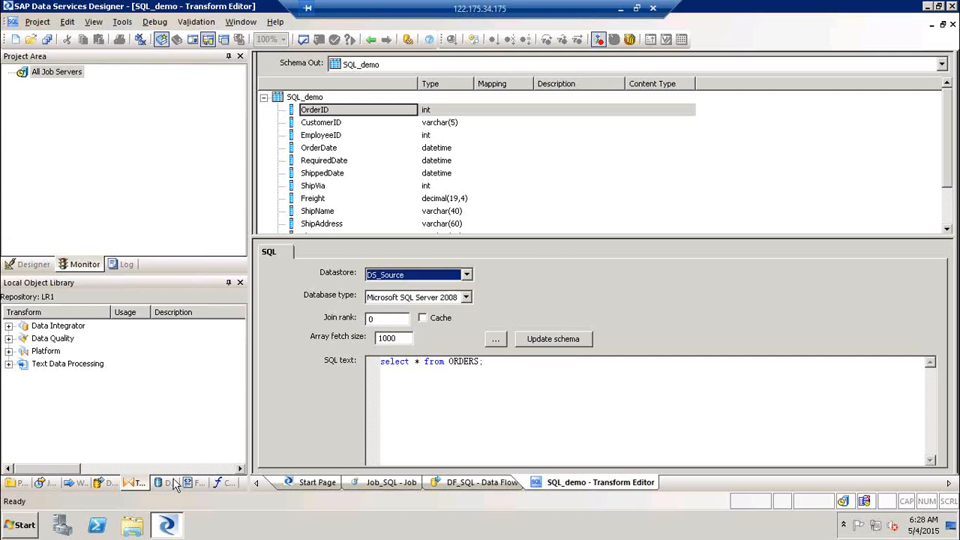
click(173, 481)
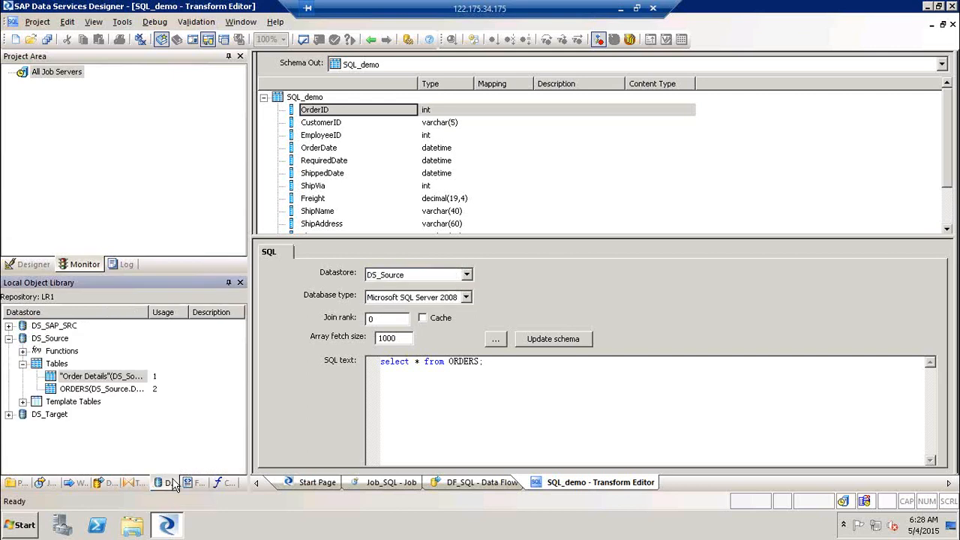
click(9, 343)
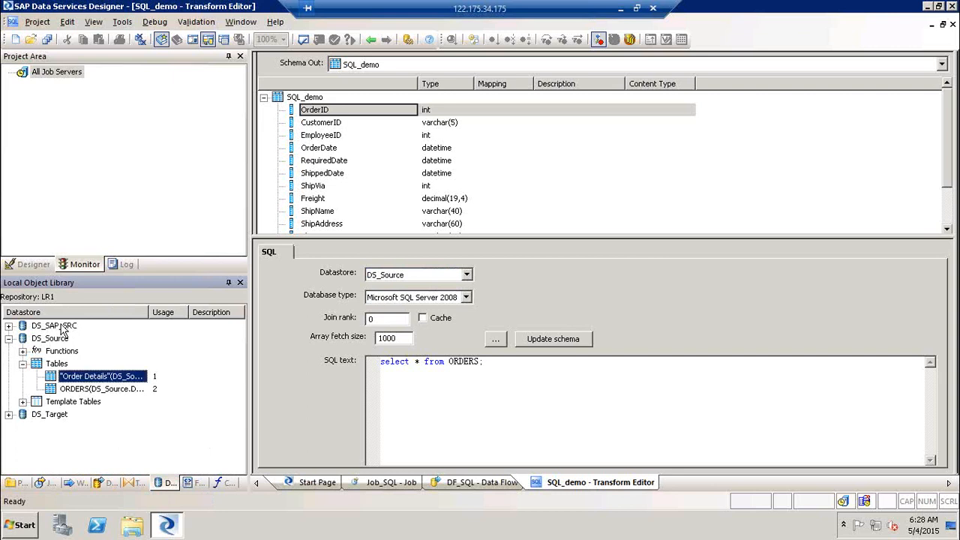
click(50, 339)
click(9, 338)
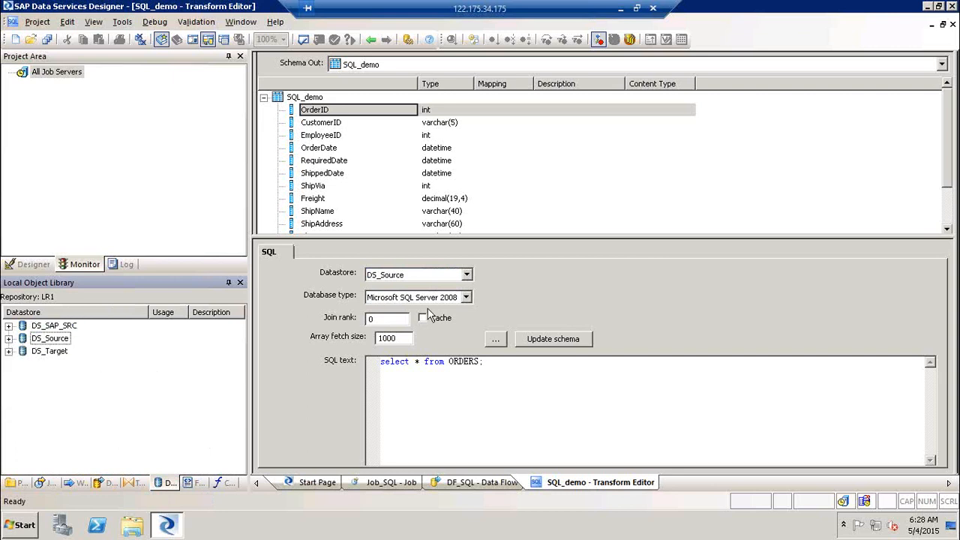
click(468, 275)
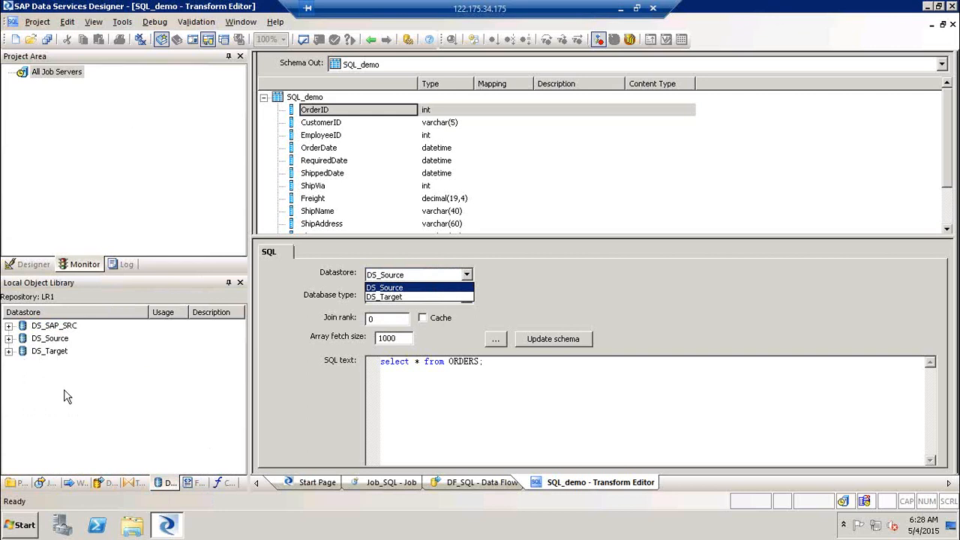
Read the Validation transform's description among the Platform transforms in the object library, and return to the DF_SQL data flow
click(146, 488)
click(143, 484)
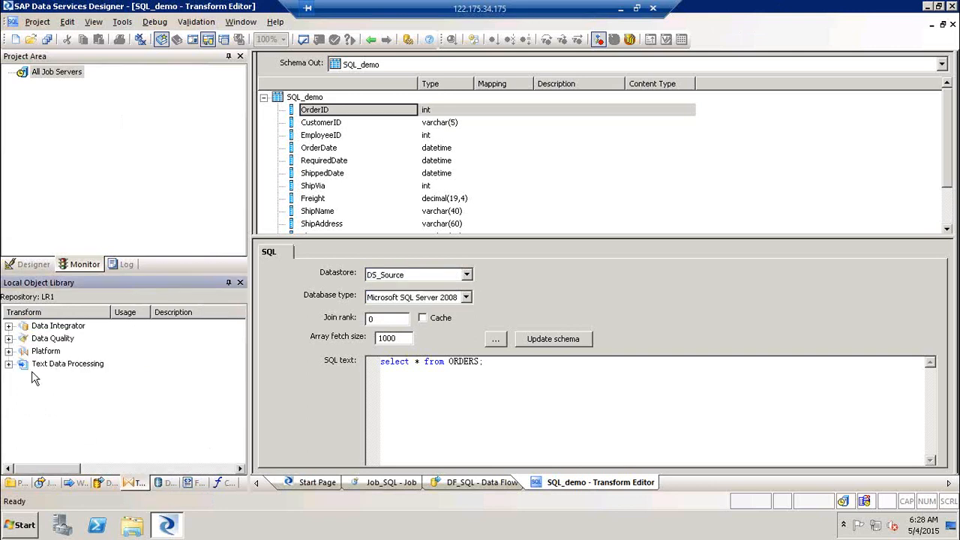
click(9, 352)
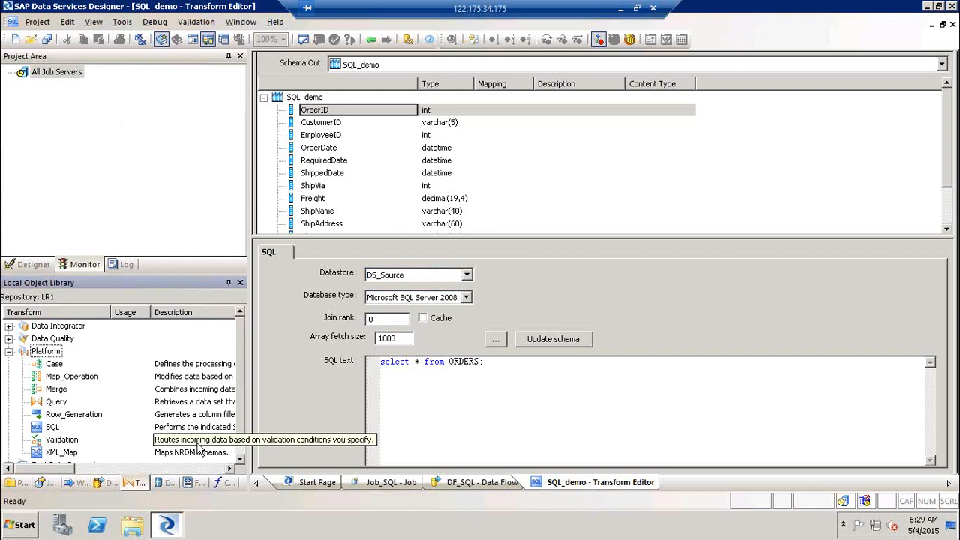
click(692, 150)
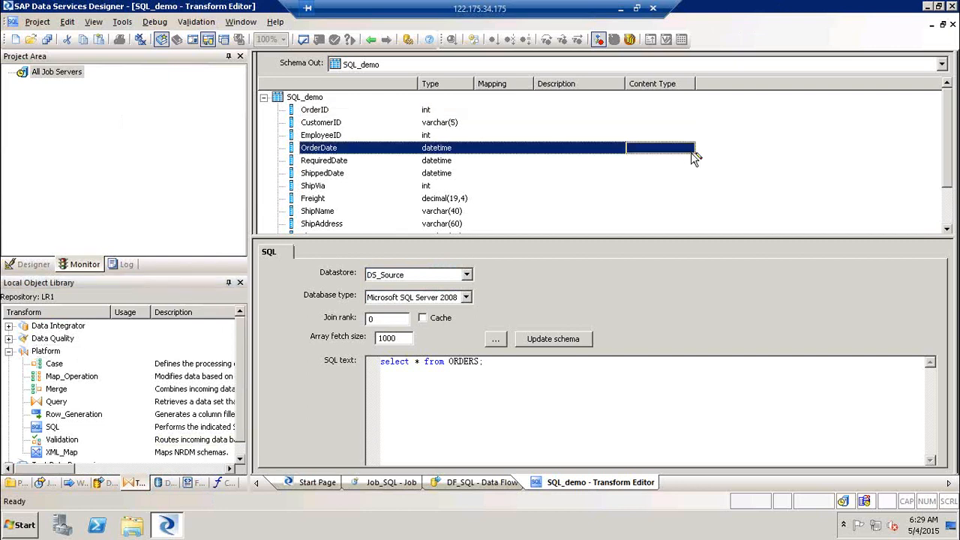
click(371, 42)
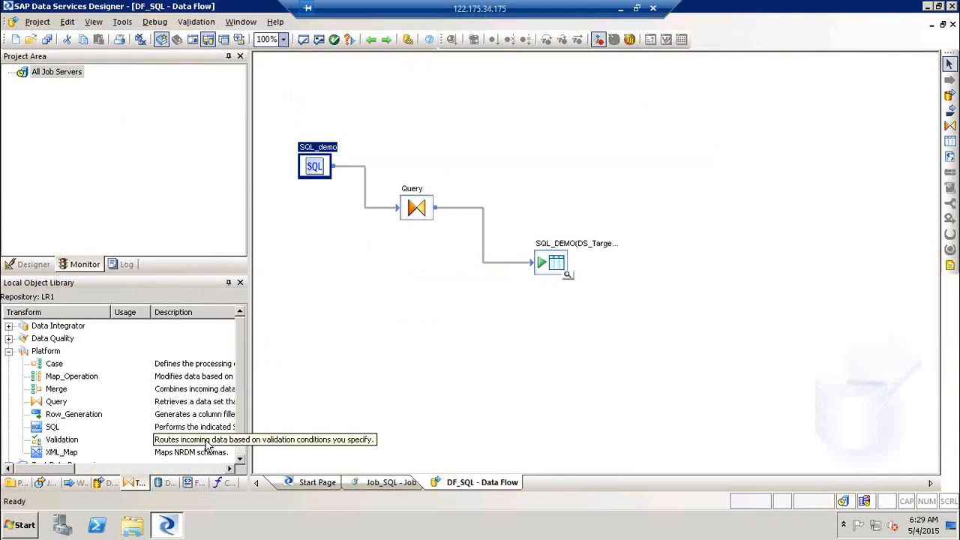
Open Paint and draw an upright rectangle of about 113 × 182 px near the canvas's left side
key(super+r)
key(Return)
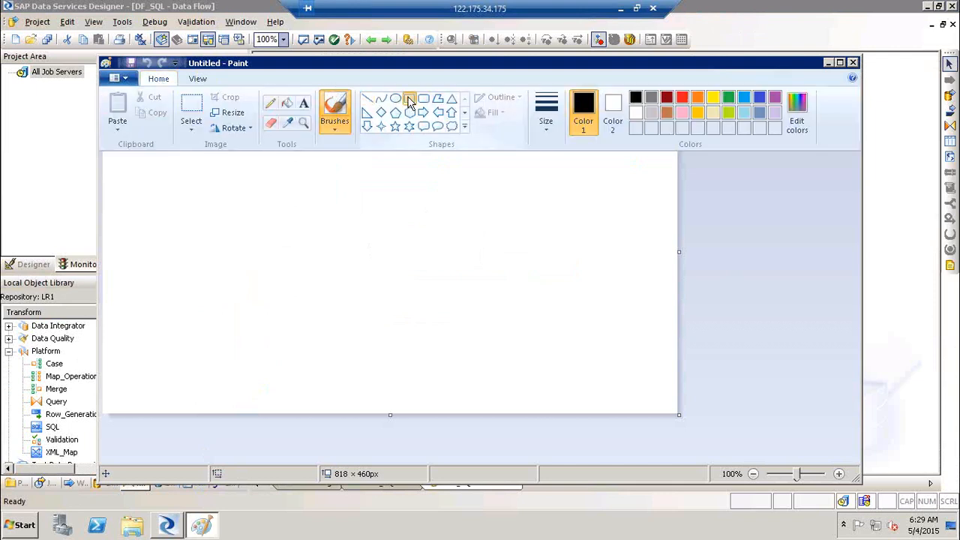
click(409, 102)
drag(137, 179, 218, 307)
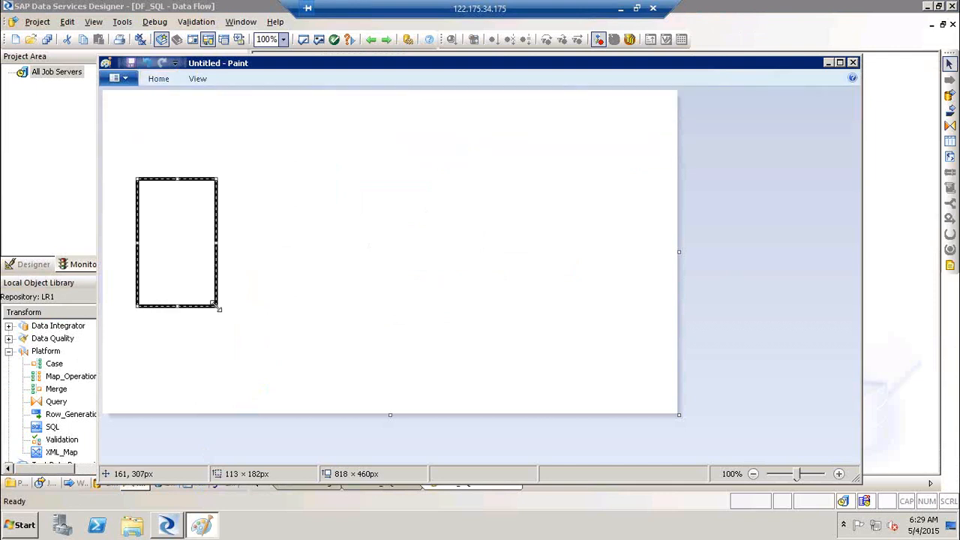
Draw a small diamond of about 41 × 73 px to the right of the large rectangle
click(159, 79)
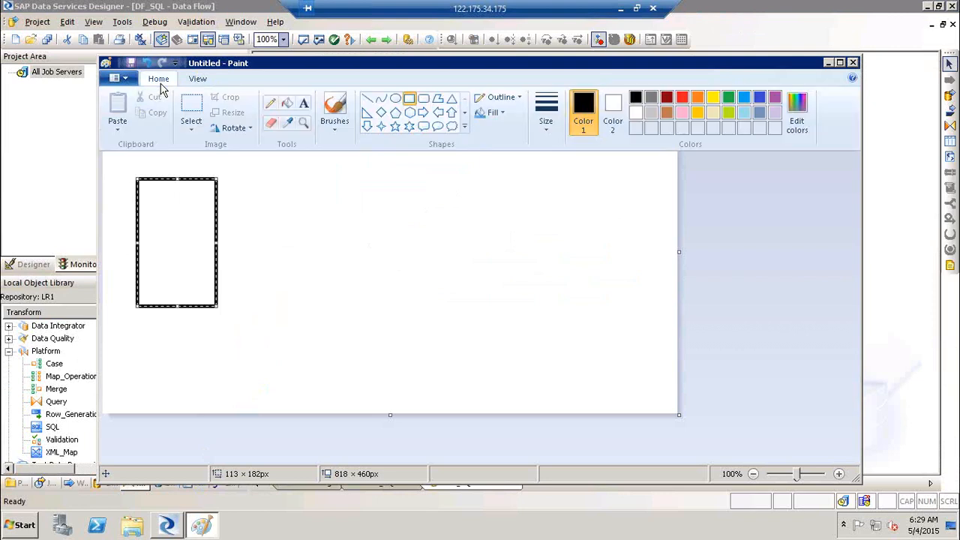
click(383, 114)
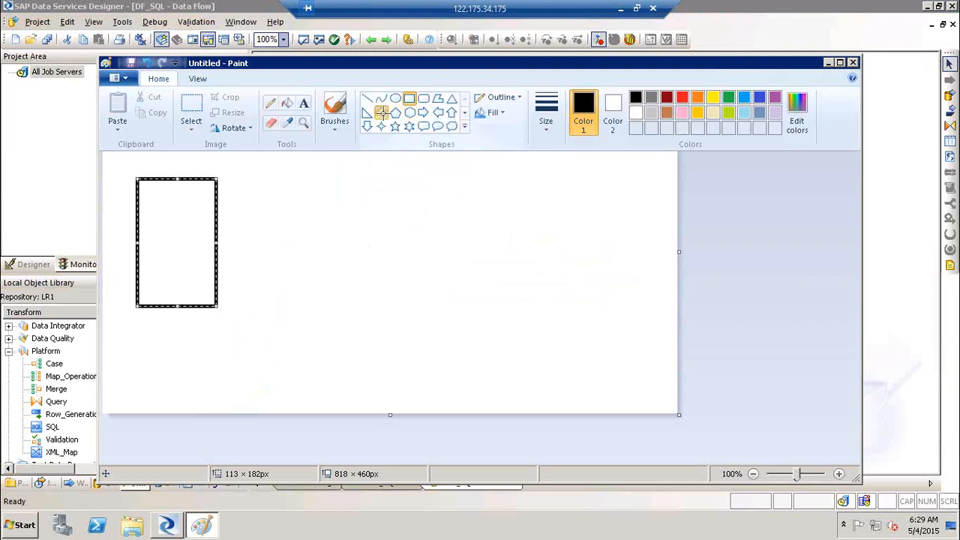
drag(305, 210, 335, 265)
Draw two smaller rectangles right of the diamond, about 58 × 100 px above and about 54 × 113 px below
click(160, 81)
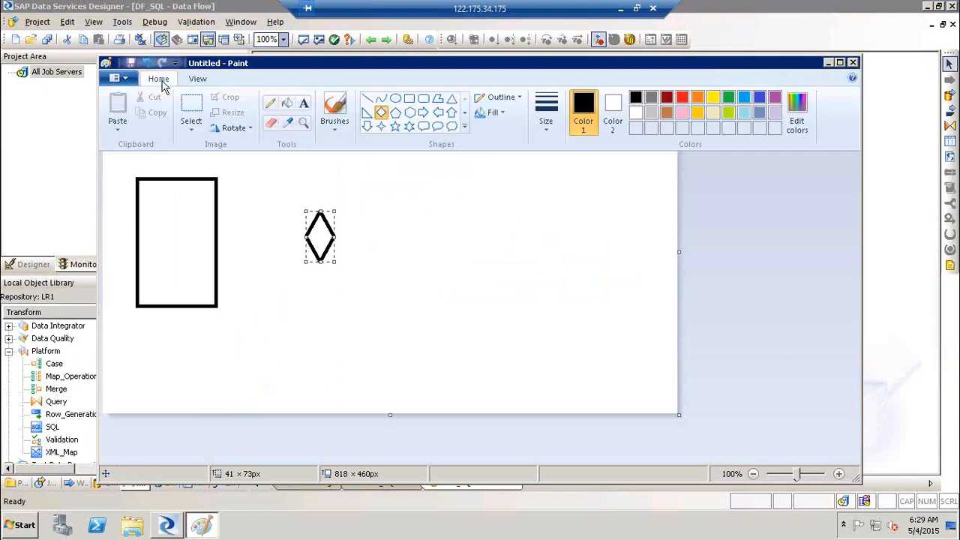
click(410, 102)
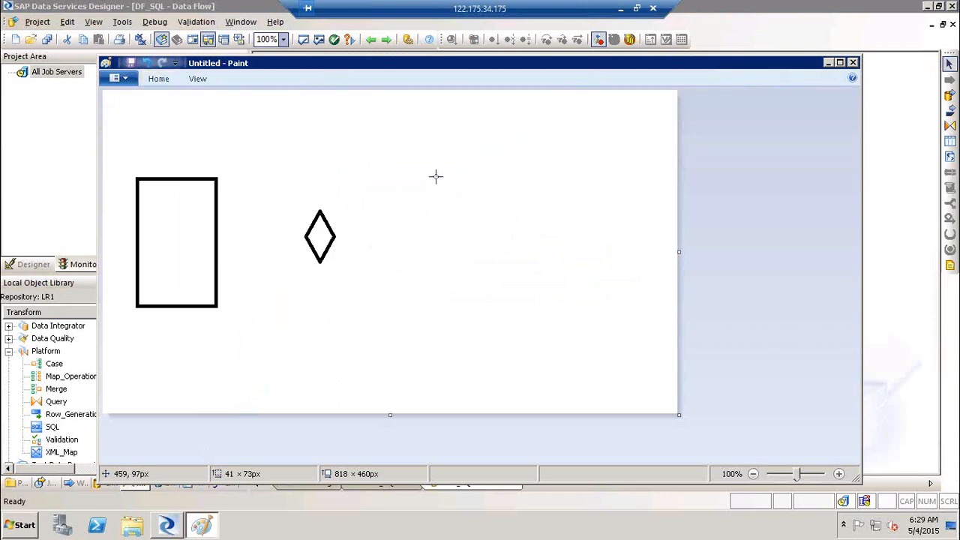
drag(439, 139, 481, 210)
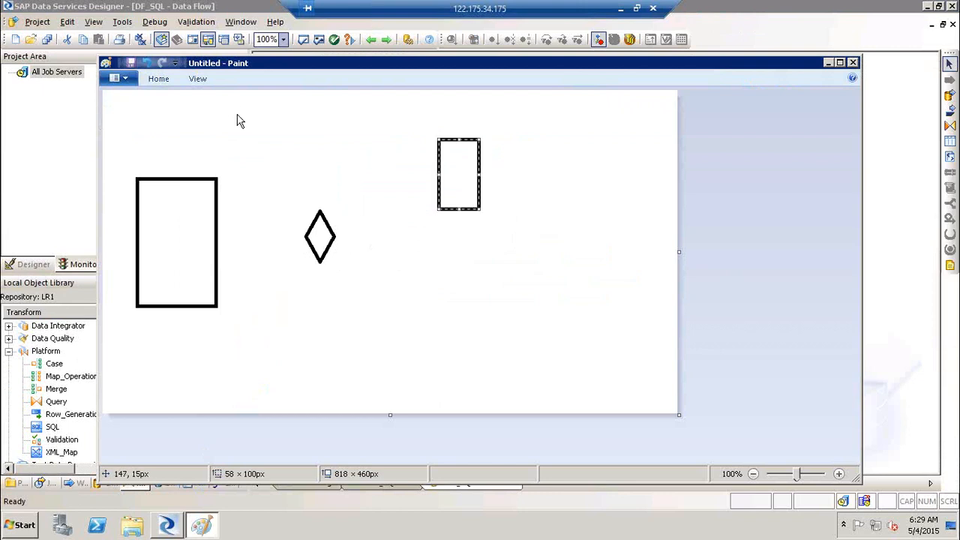
click(422, 252)
drag(440, 247, 480, 329)
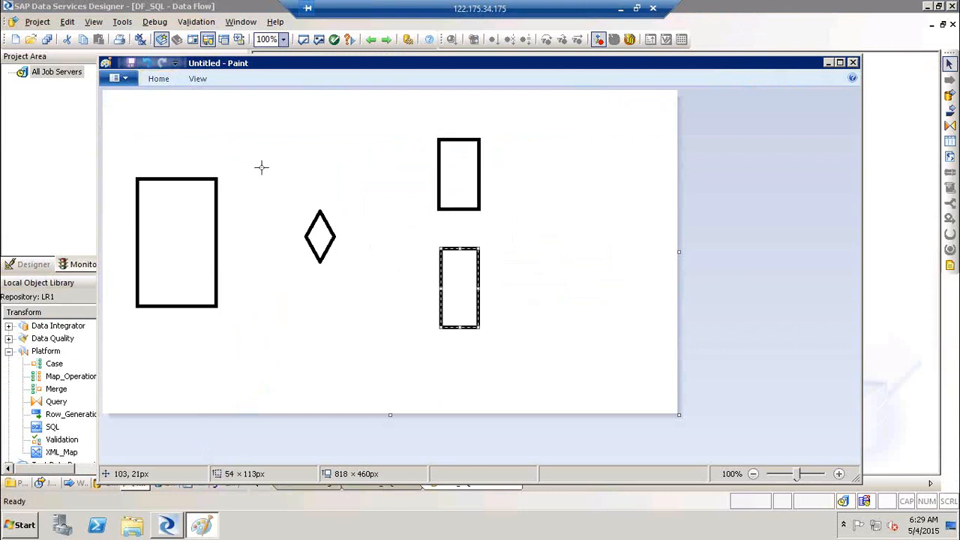
Label the large rectangle "Source" and the diamond "Validation" with text above each shape
click(158, 79)
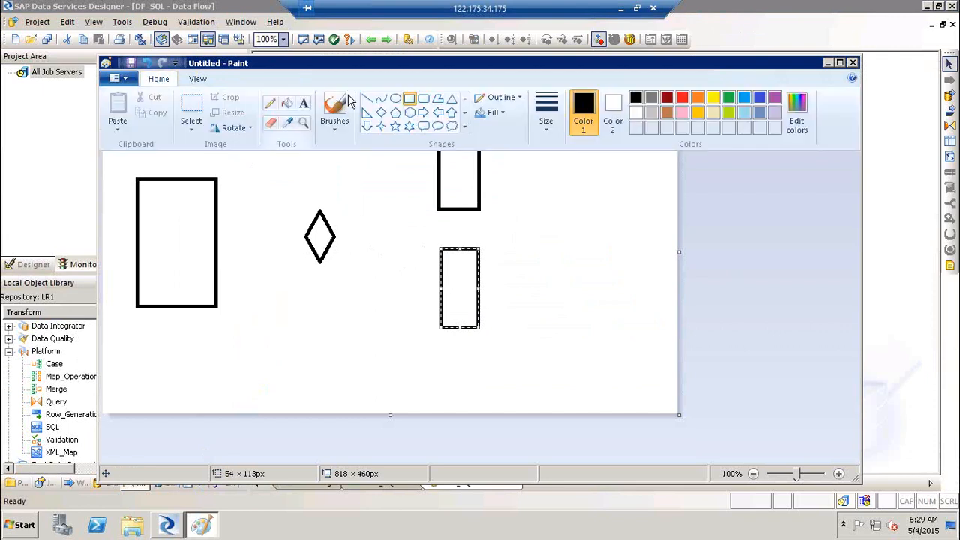
click(303, 101)
click(152, 156)
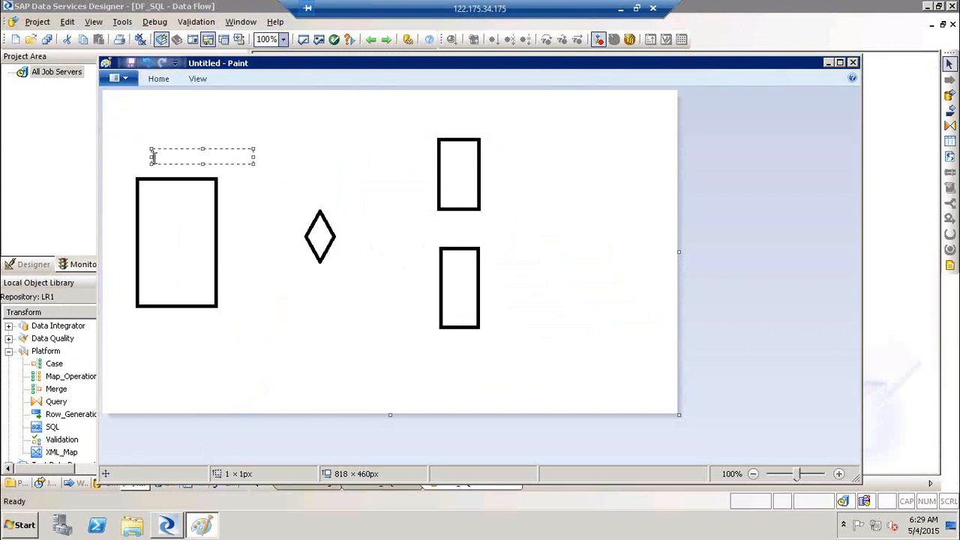
text(Source)
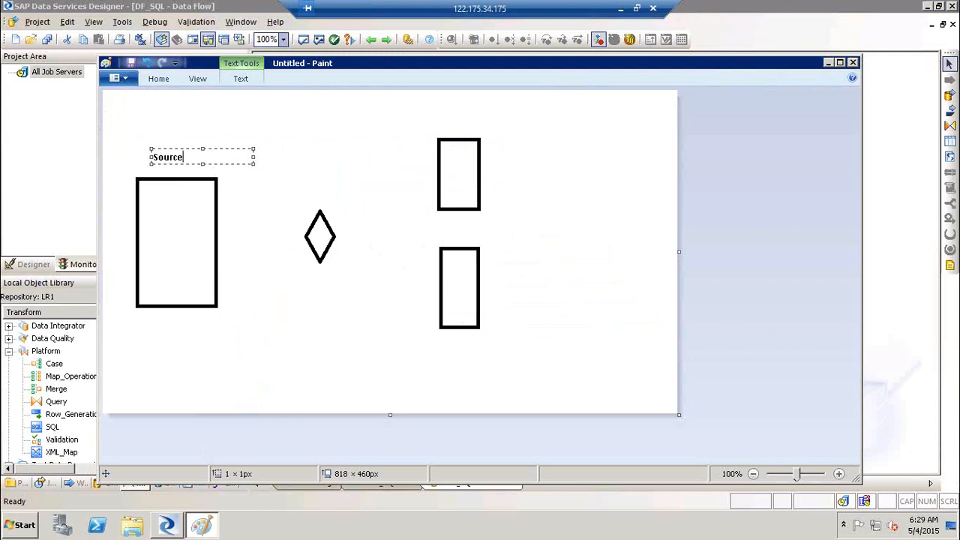
click(303, 195)
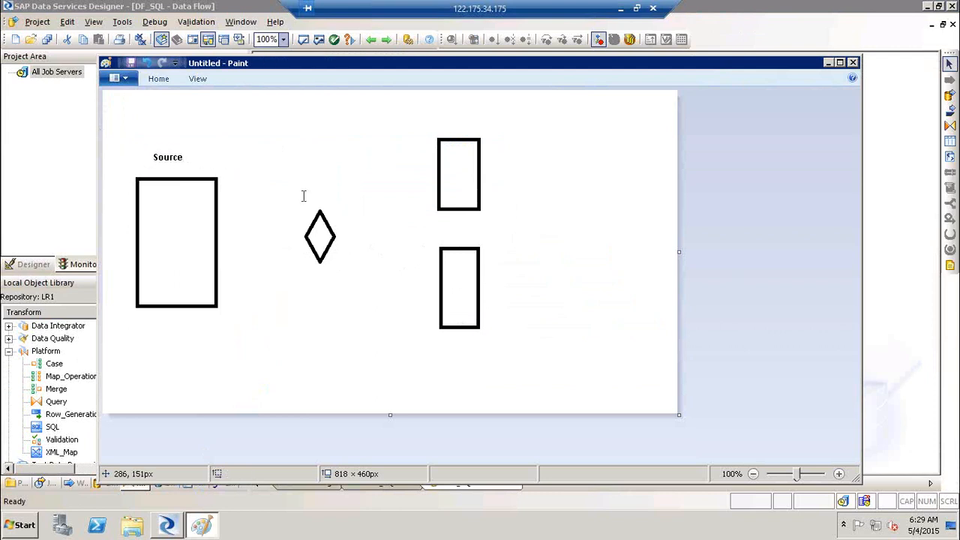
click(304, 197)
text(Validation)
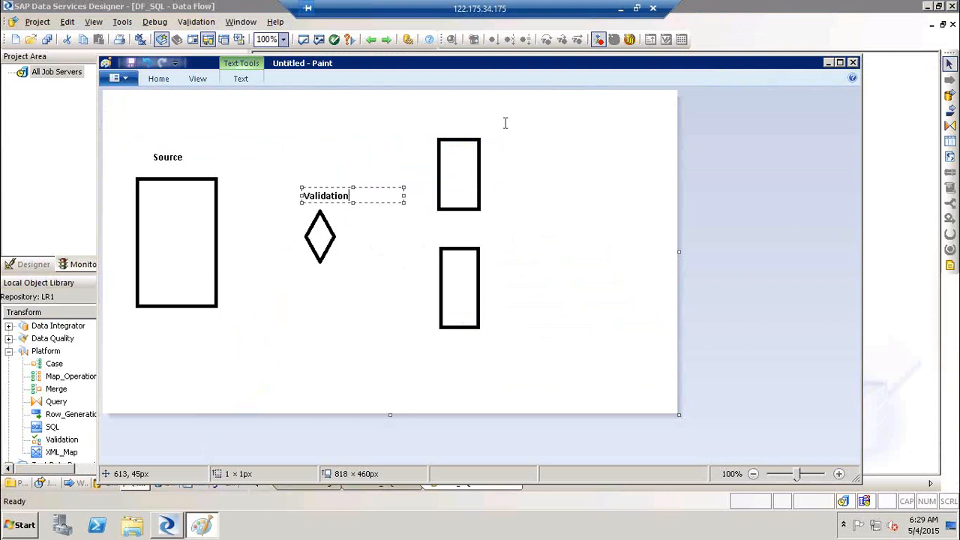
Label the upper small rectangle "Valid" and the lower one "Invalid" with text above each
click(445, 117)
click(444, 116)
text(Valid)
click(458, 237)
click(458, 237)
text(Invalid)
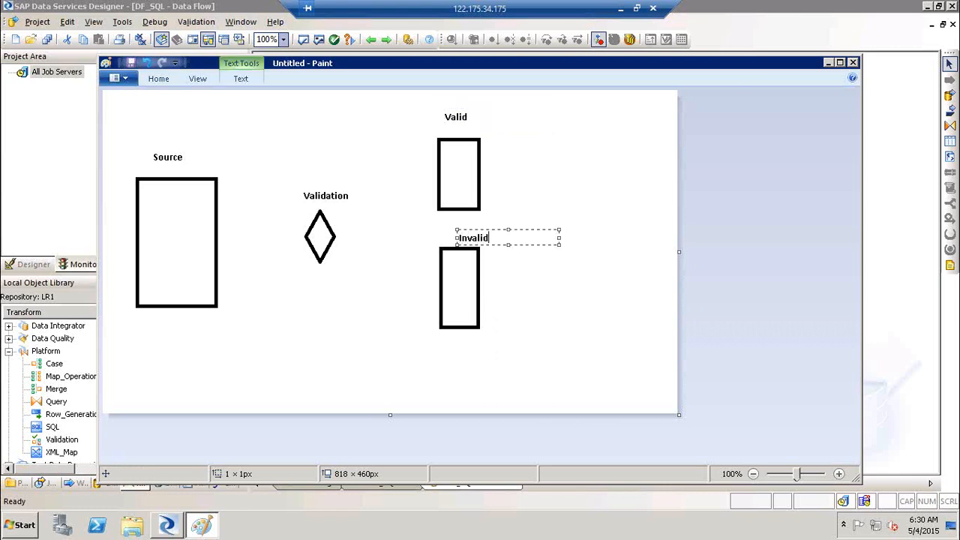
click(311, 332)
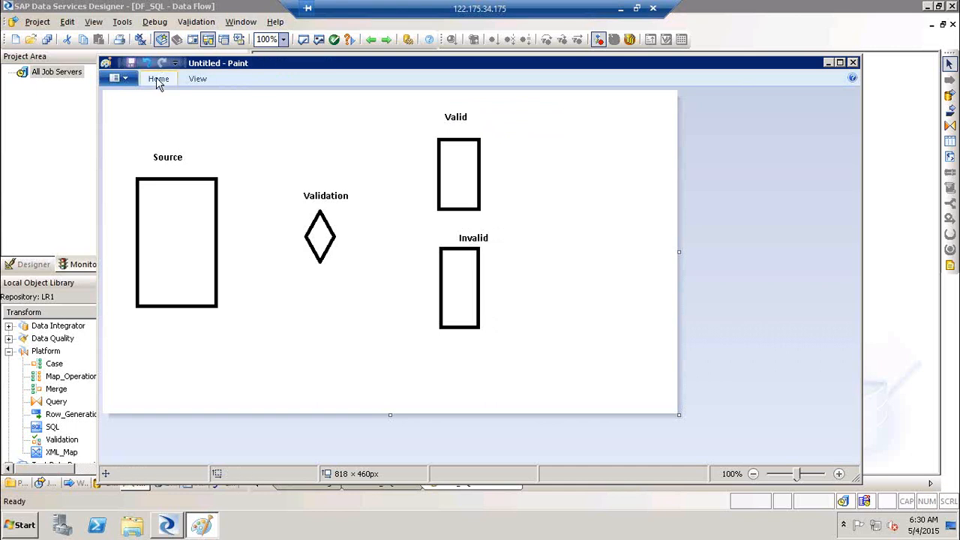
Connect the Source rectangle to the Validation diamond, and the diamond to the Valid and Invalid rectangles, with straight lines
click(157, 80)
click(367, 104)
mouse_move(222, 241)
mouse_down()
mouse_move(305, 238)
mouse_move(442, 178)
mouse_up()
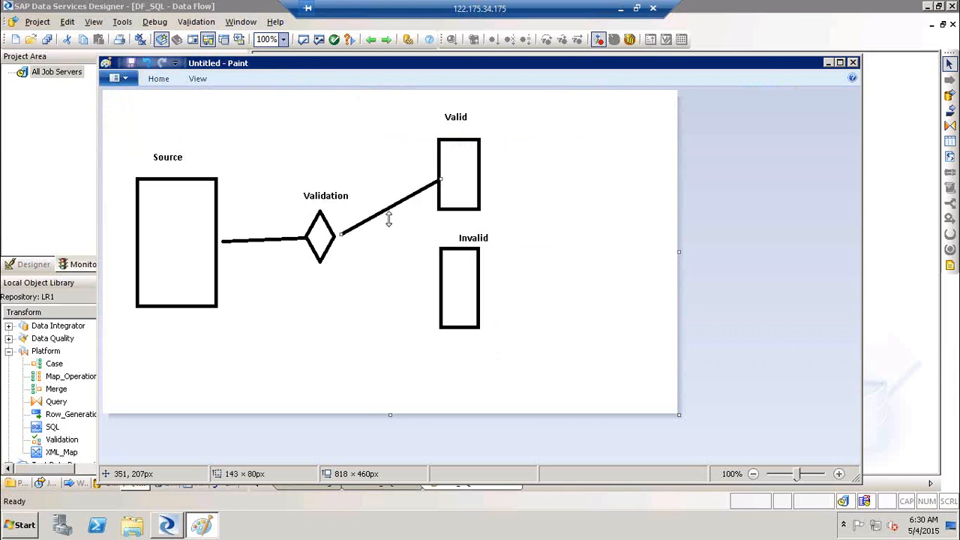
click(331, 250)
drag(317, 236, 327, 236)
click(341, 243)
drag(337, 240, 435, 293)
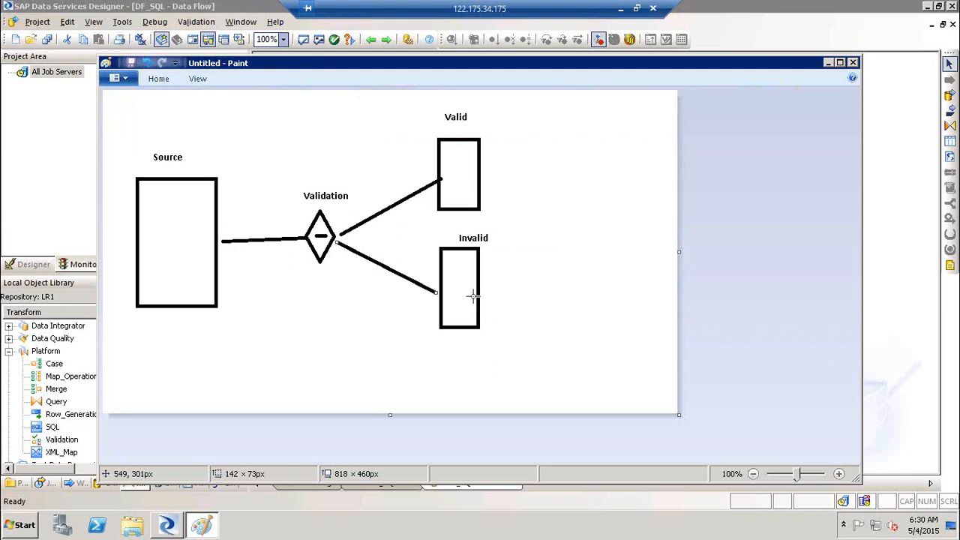
click(495, 303)
Add the text "Error reports" to the right of the Invalid rectangle
click(158, 78)
click(304, 103)
click(504, 266)
text(Error repo)
text(rtds)
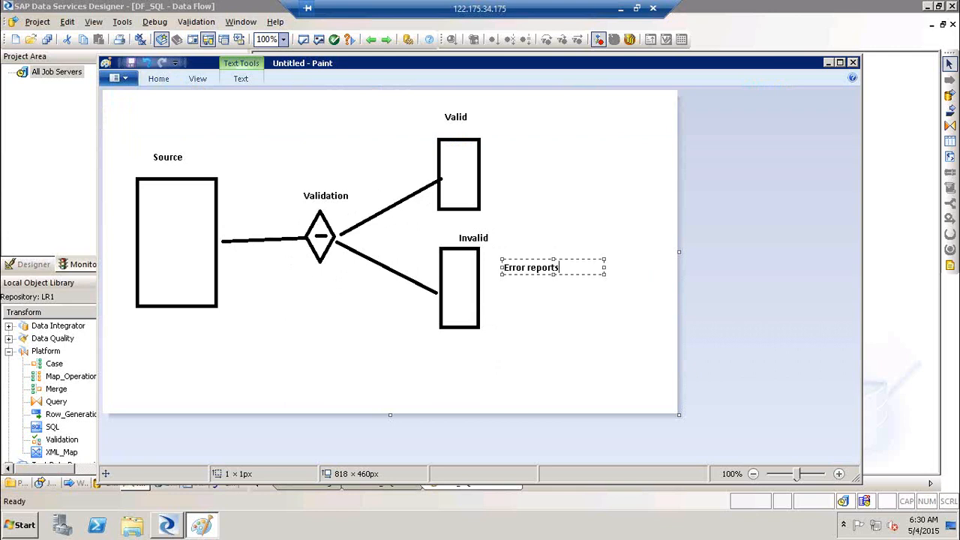
click(523, 319)
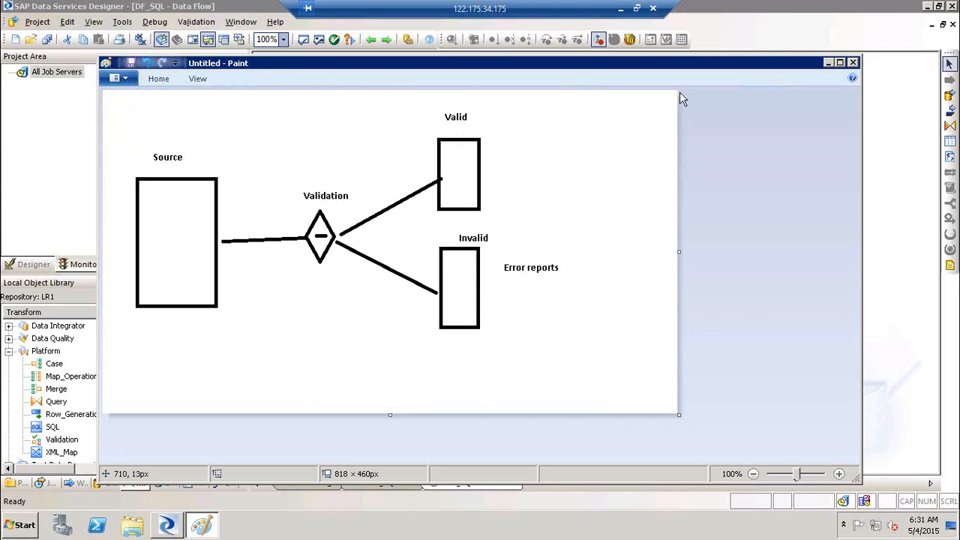
Switch to SAP Data Services Designer and select the Validation transform in the Platform group
click(828, 64)
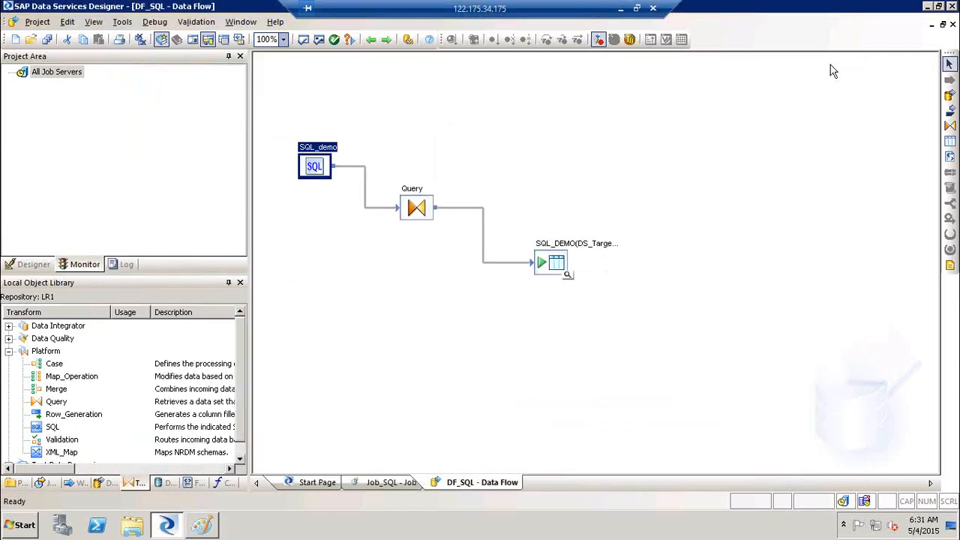
click(60, 442)
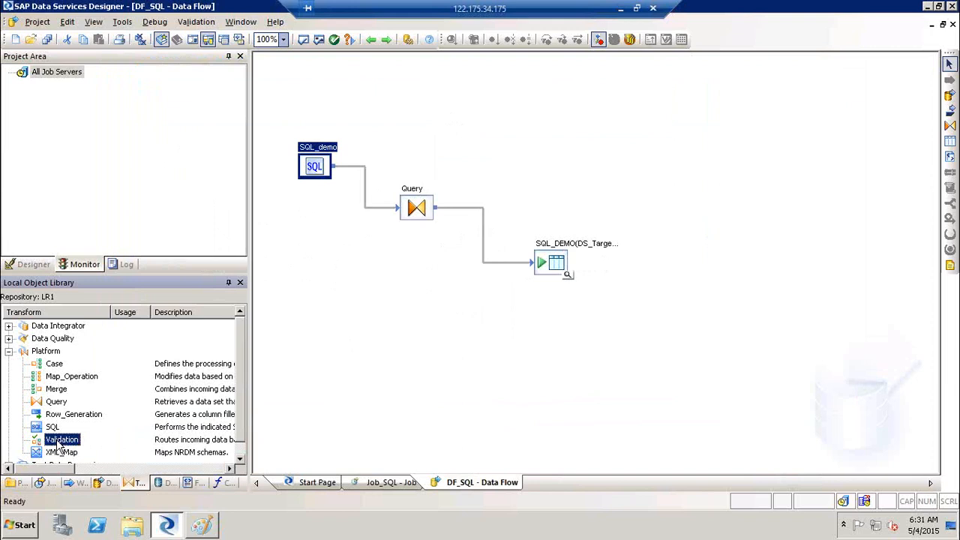
Switch back to Paint and start a blank canvas, discarding the current diagram without saving
click(201, 525)
click(369, 340)
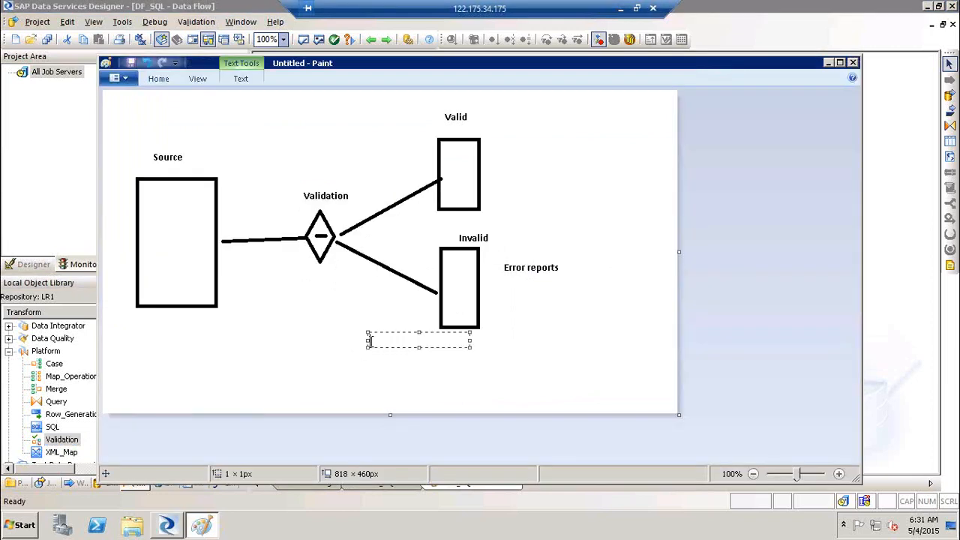
key(alt+F4)
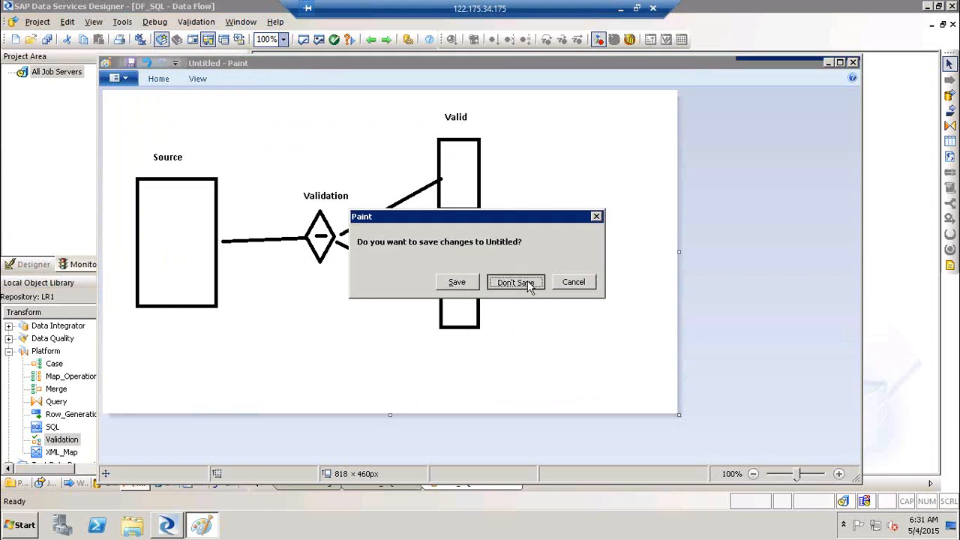
click(529, 285)
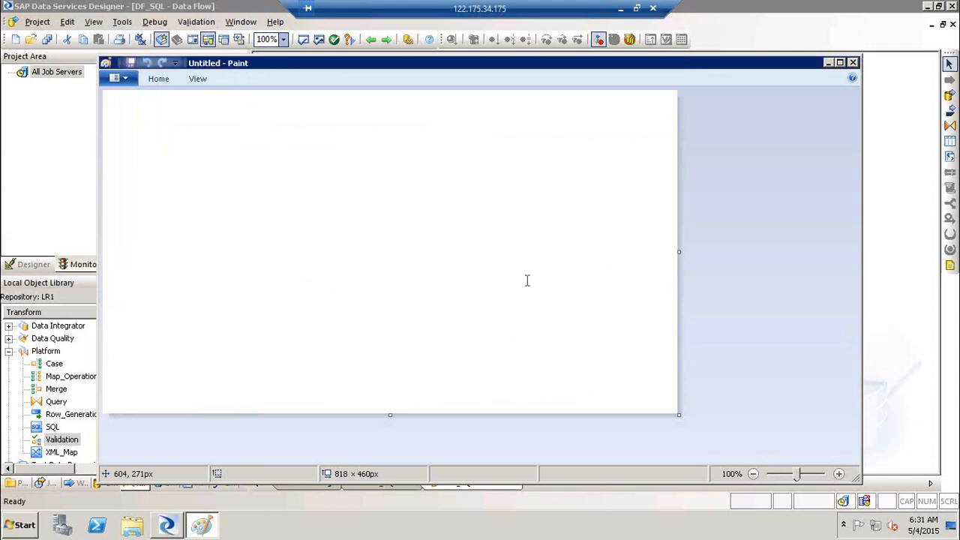
Draw a tall rectangle about 65 × 184 px near the left edge of the canvas
click(154, 84)
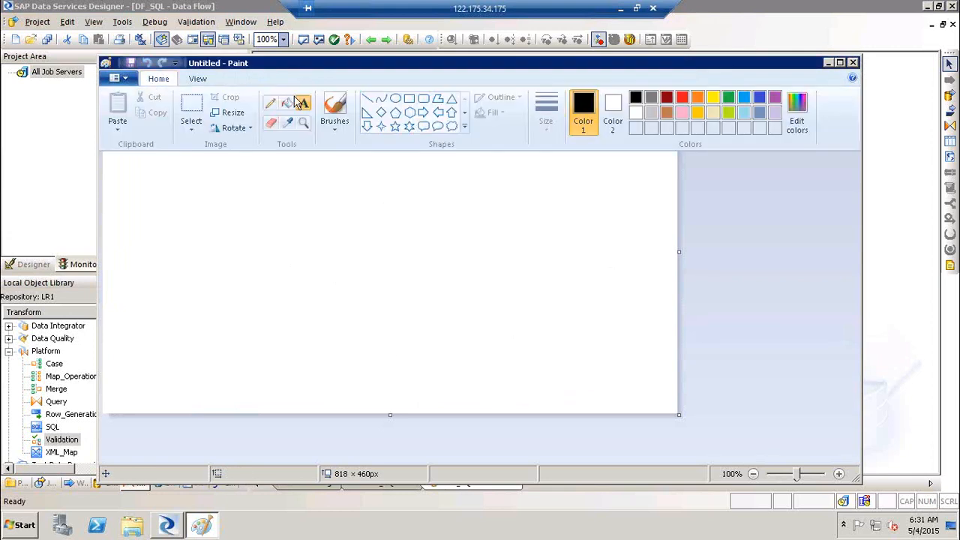
click(409, 99)
drag(137, 150, 183, 279)
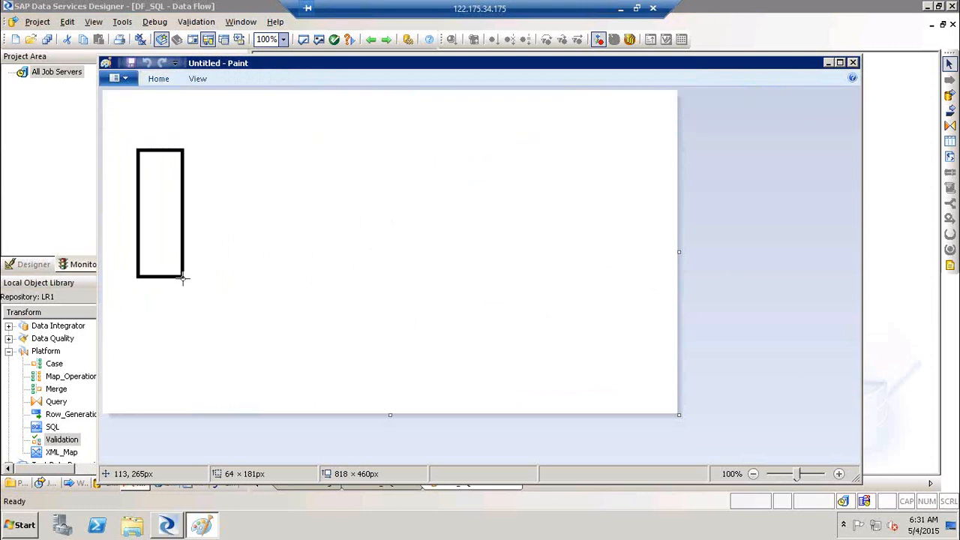
Draw three diamonds stacked vertically to the right of the rectangle, the lowest about 69 × 82 px
click(157, 79)
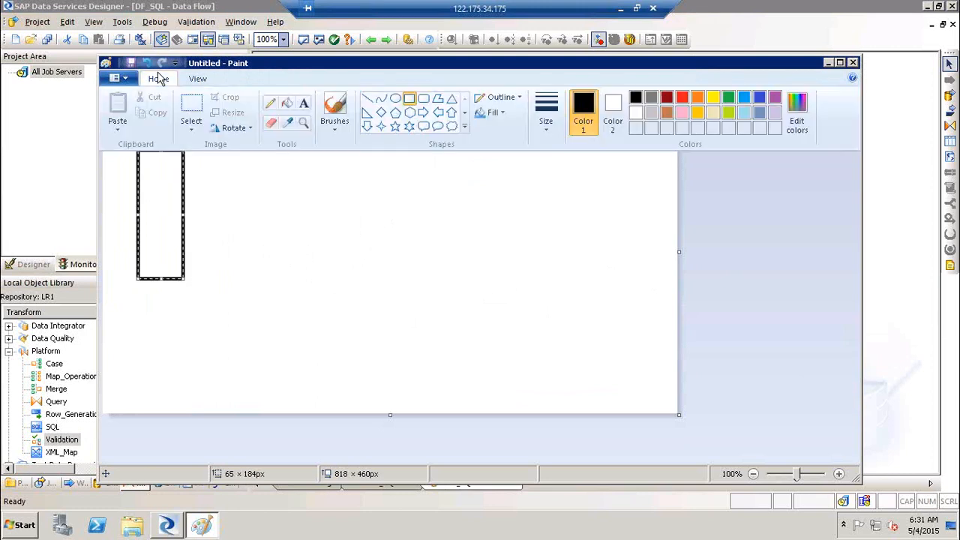
click(380, 105)
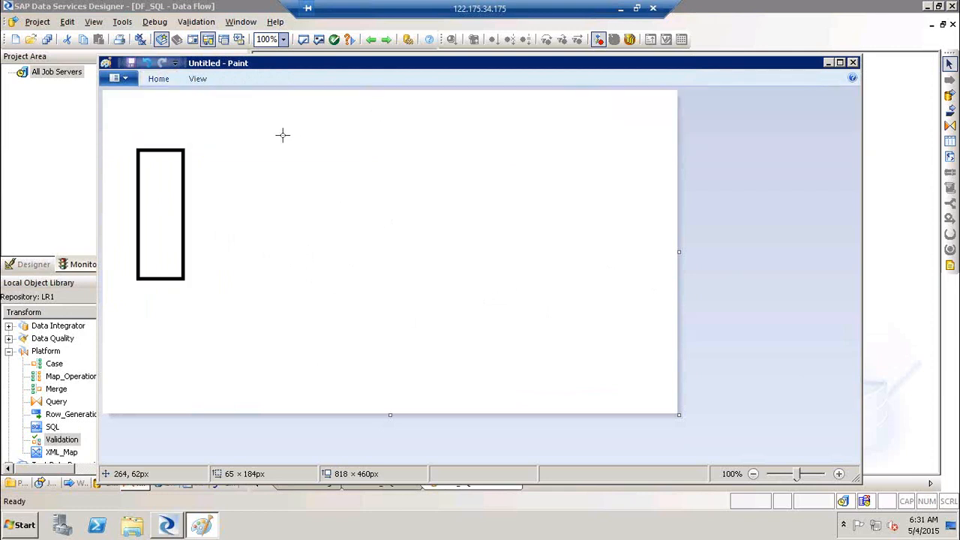
drag(280, 136, 320, 181)
drag(284, 216, 324, 272)
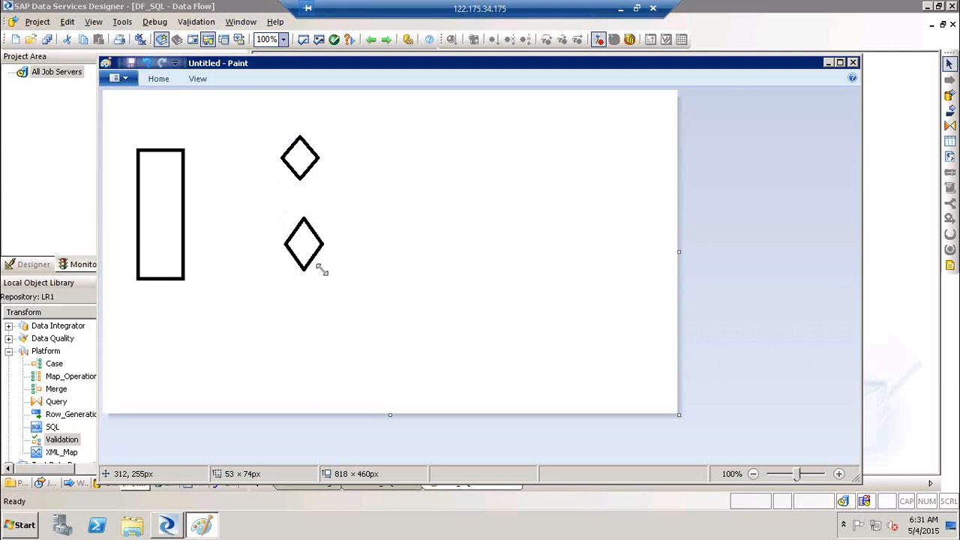
drag(287, 312, 337, 374)
Label the uppermost diamond "Mandt" with text above it
click(160, 81)
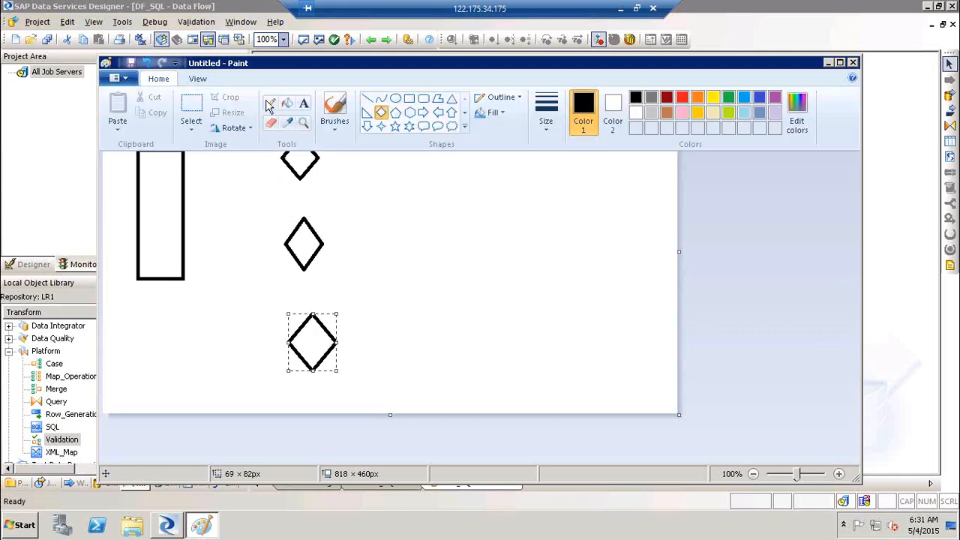
click(304, 103)
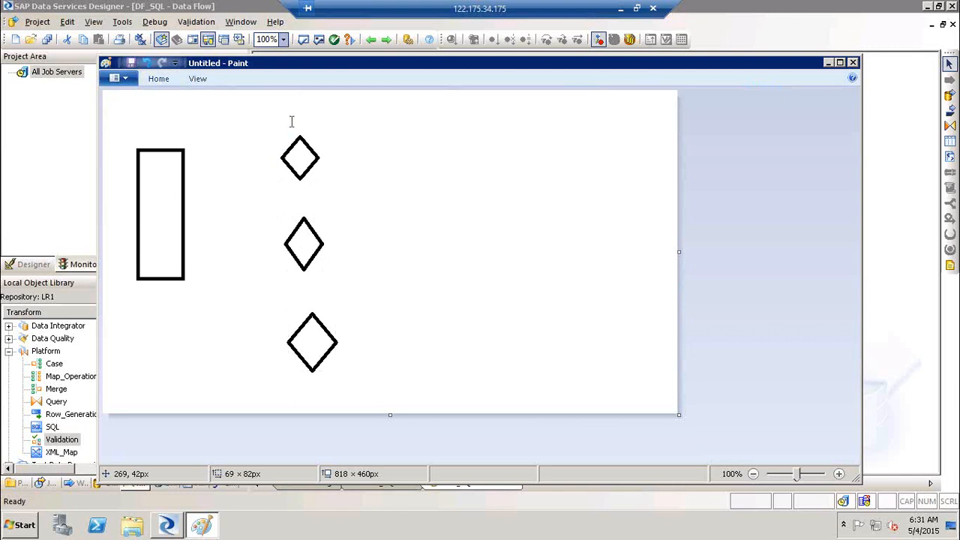
click(291, 121)
text(Mandator)
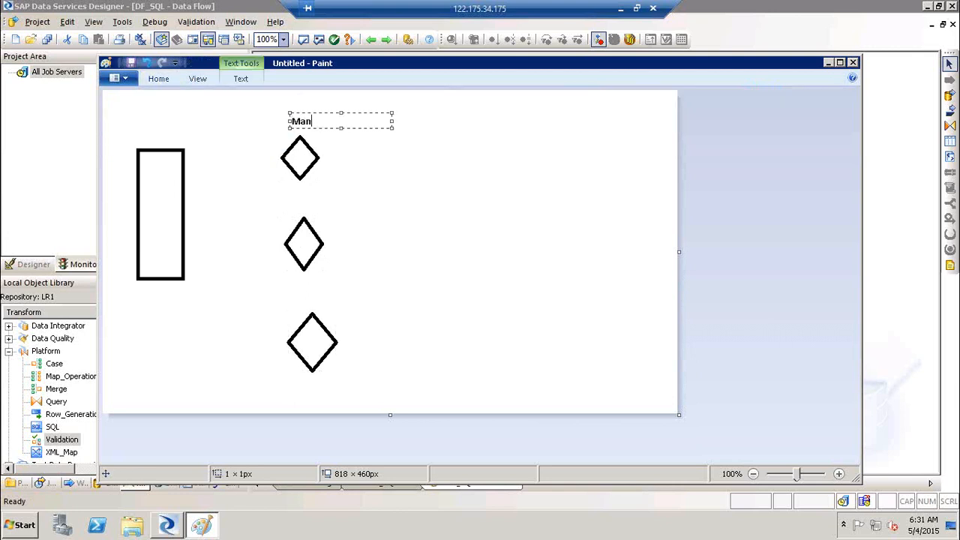
key(BackSpace)
key(BackSpace)
Label the middle diamond "Lookup" and the lowest diamond "Format" with text above each
click(280, 210)
click(279, 210)
text(Lookup)
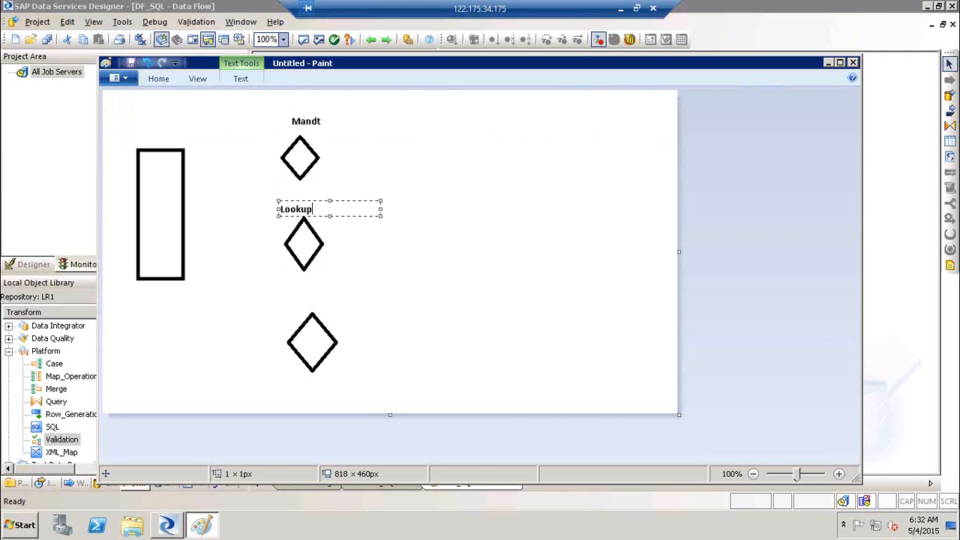
click(298, 303)
click(299, 303)
text(Format)
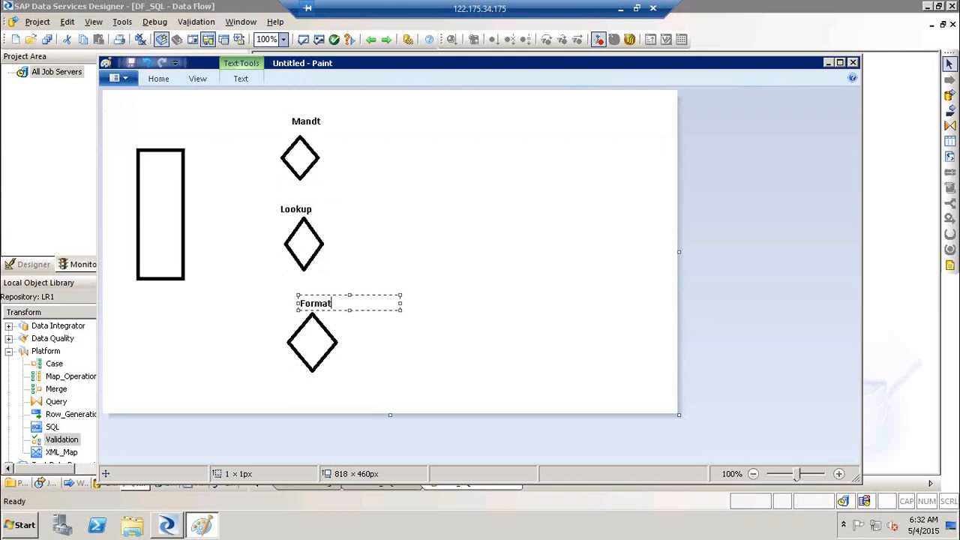
click(526, 228)
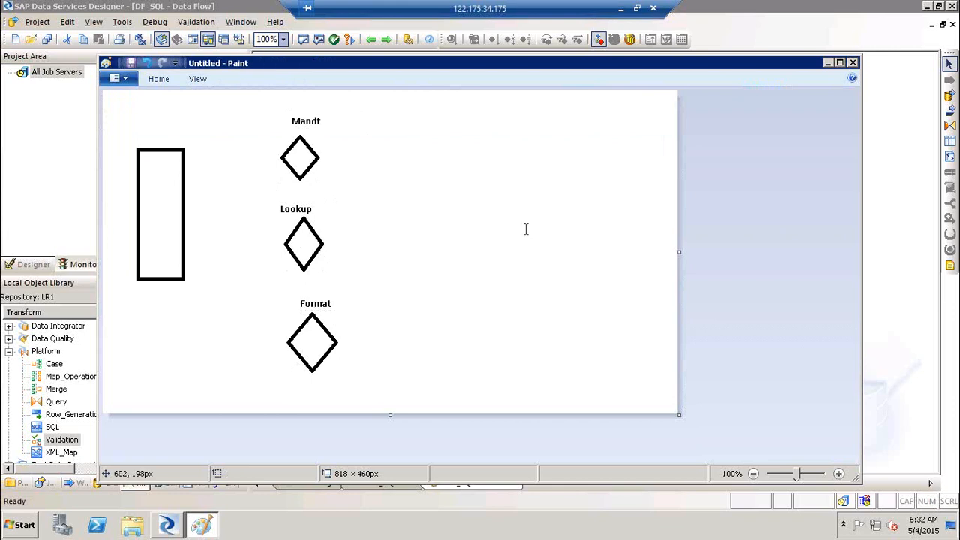
Draw two rounded rectangles right of the diamonds, about 88 × 76 px above and about 84 × 47 px below
click(153, 79)
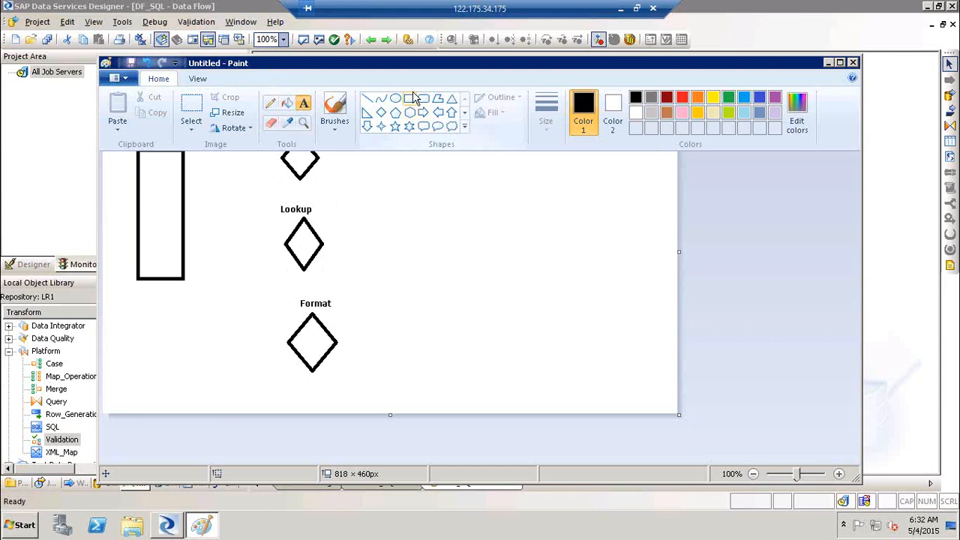
drag(409, 151, 471, 204)
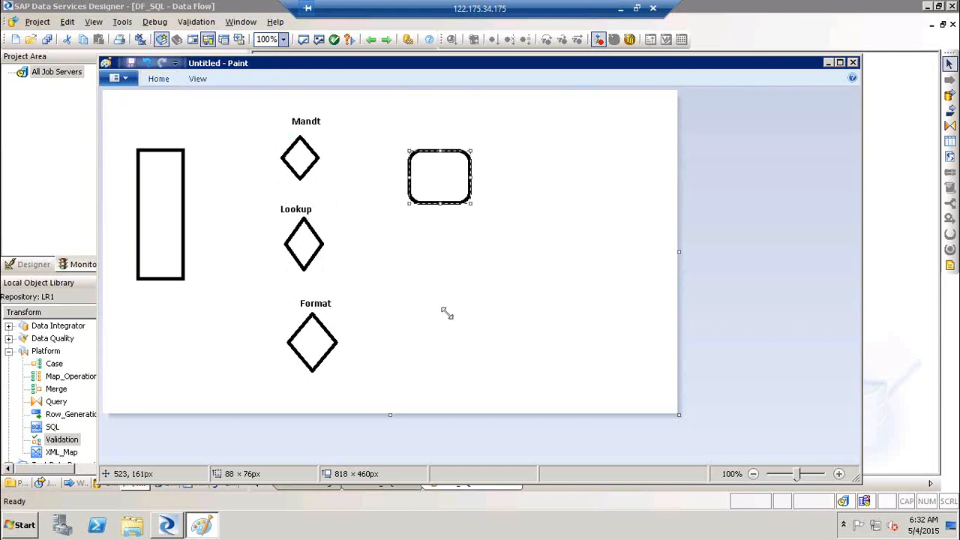
drag(413, 293, 474, 328)
Draw two tall rectangles, one above the other, right of the rounded rectangles, the lower about 72 × 157 px
click(159, 79)
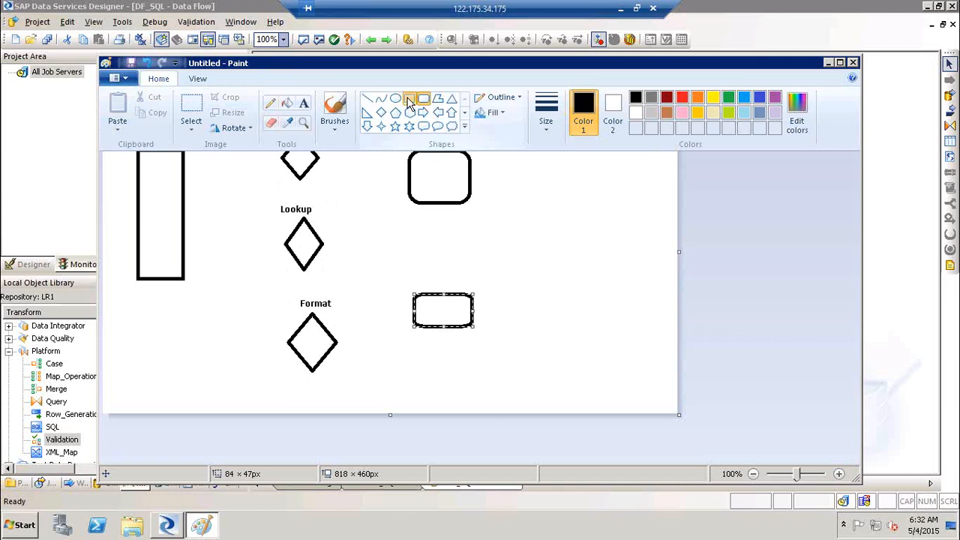
click(410, 100)
drag(548, 120, 603, 229)
drag(548, 263, 600, 372)
Label the leftmost tall rectangle "Source" with text above it
click(160, 81)
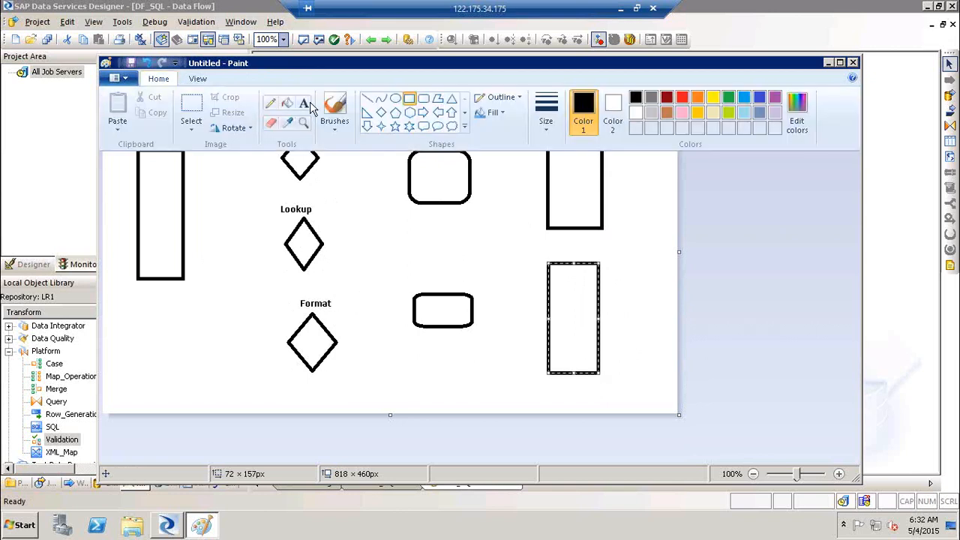
click(304, 100)
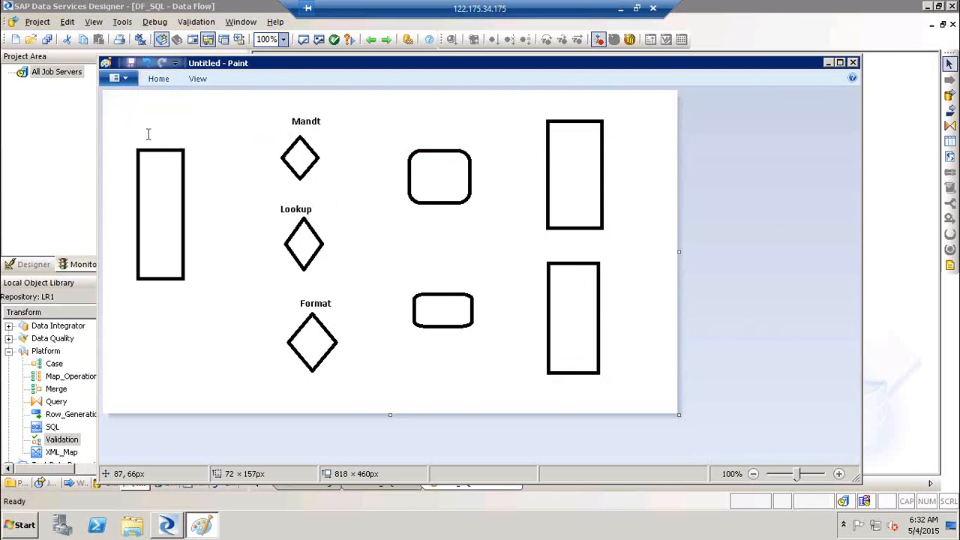
click(148, 129)
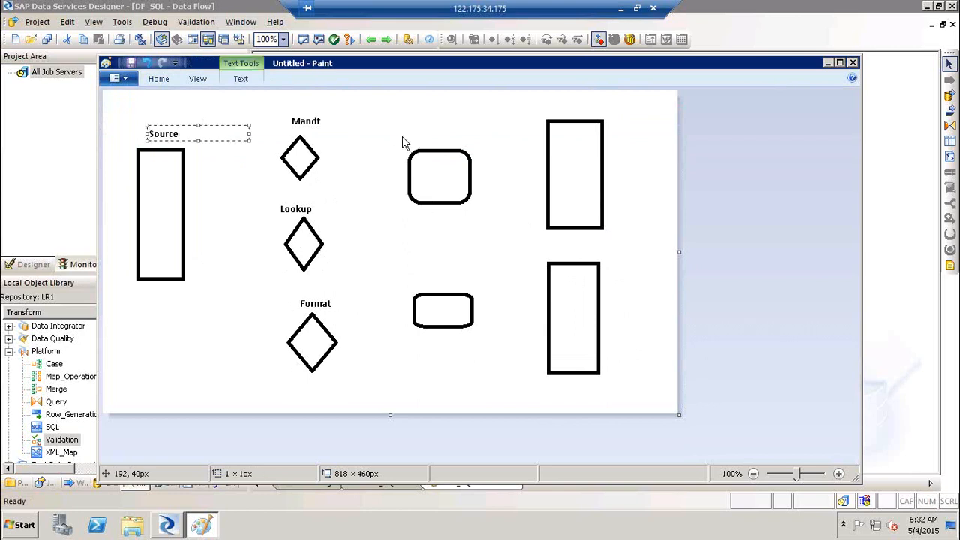
Label the upper rounded rectangle "Merge_Valid" and the lower one "Merge_Invalid" with text above each
click(429, 128)
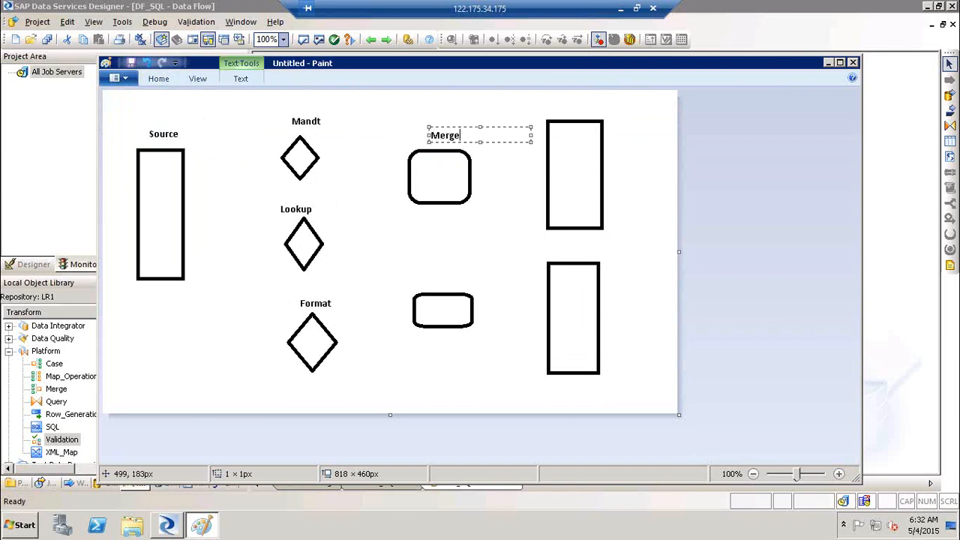
text(Merge_Valid)
click(414, 286)
click(415, 285)
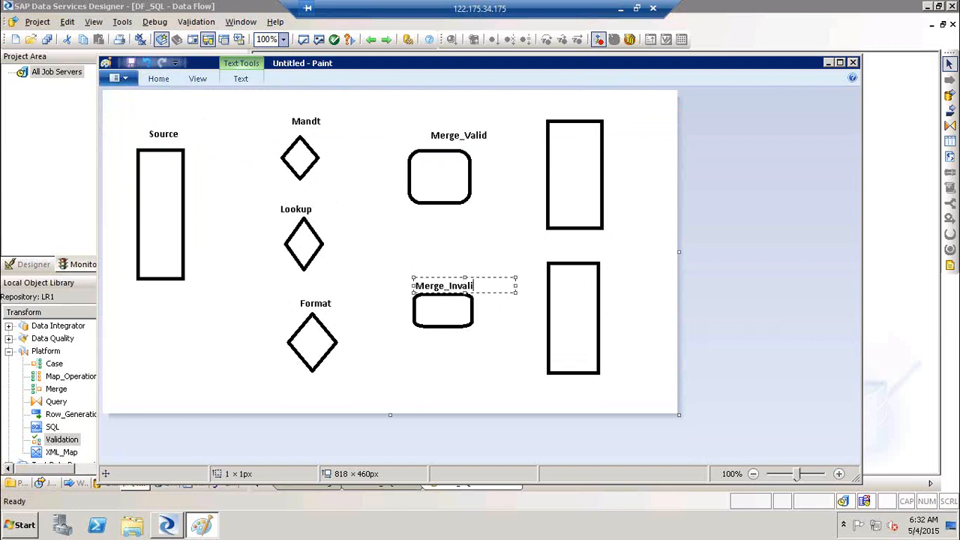
click(456, 219)
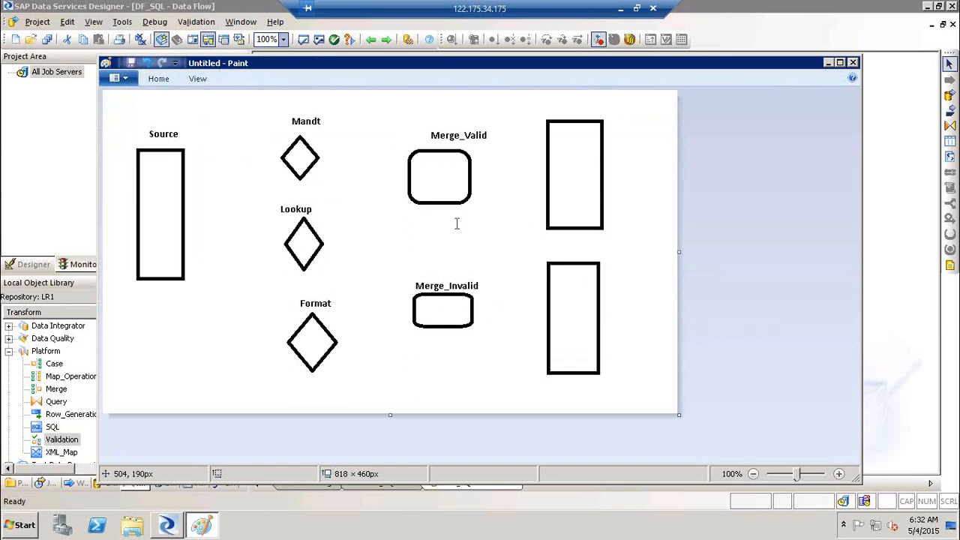
Label the upper rightmost rectangle "Valid" and the lower one "Invalid" with text above each
click(558, 111)
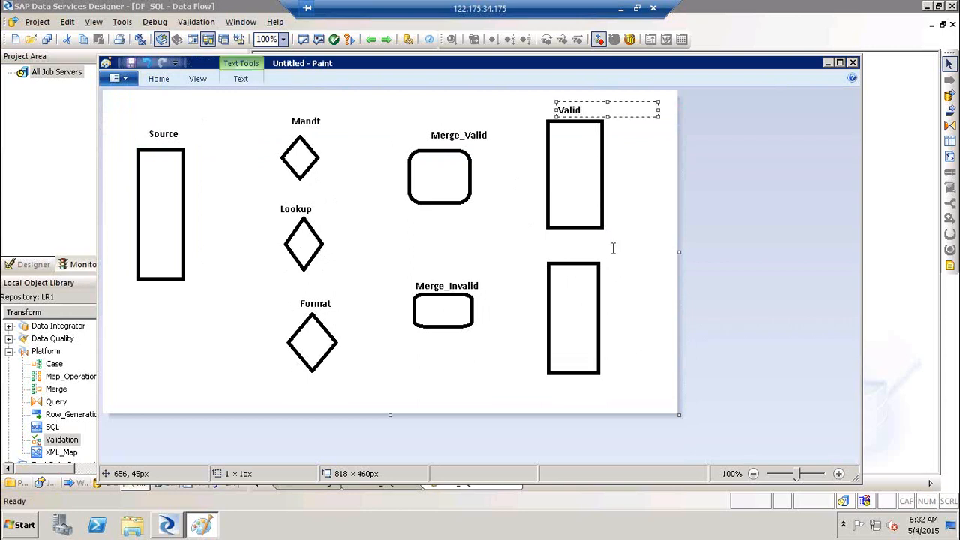
click(563, 252)
text(Invalid)
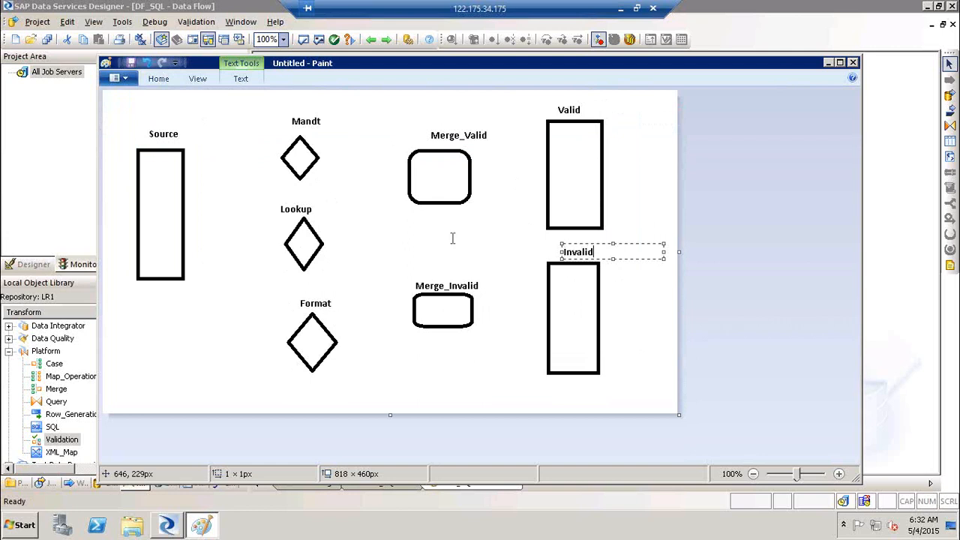
click(188, 109)
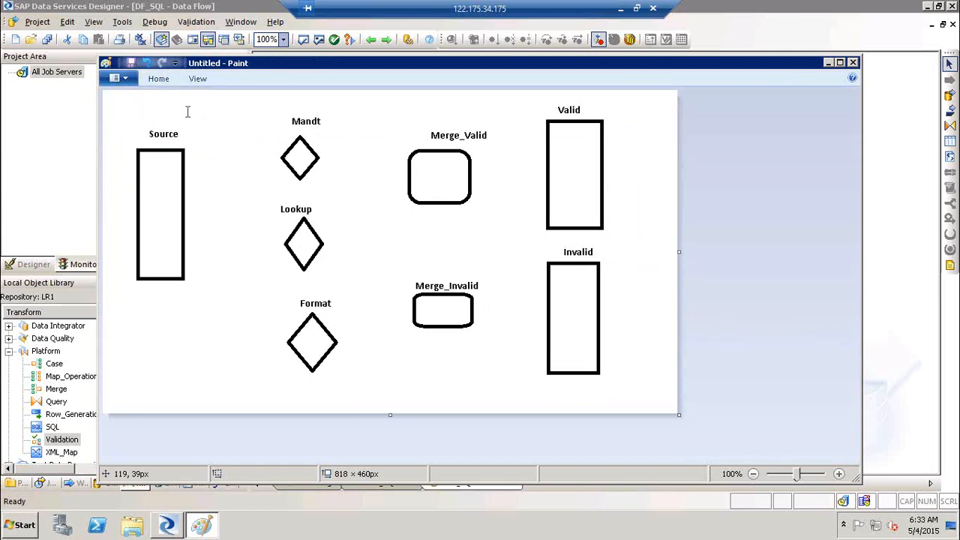
click(186, 104)
Draw straight connector lines from the Source rectangle to the Mandt and Lookup diamonds, the first about 134 × 91 px
click(172, 80)
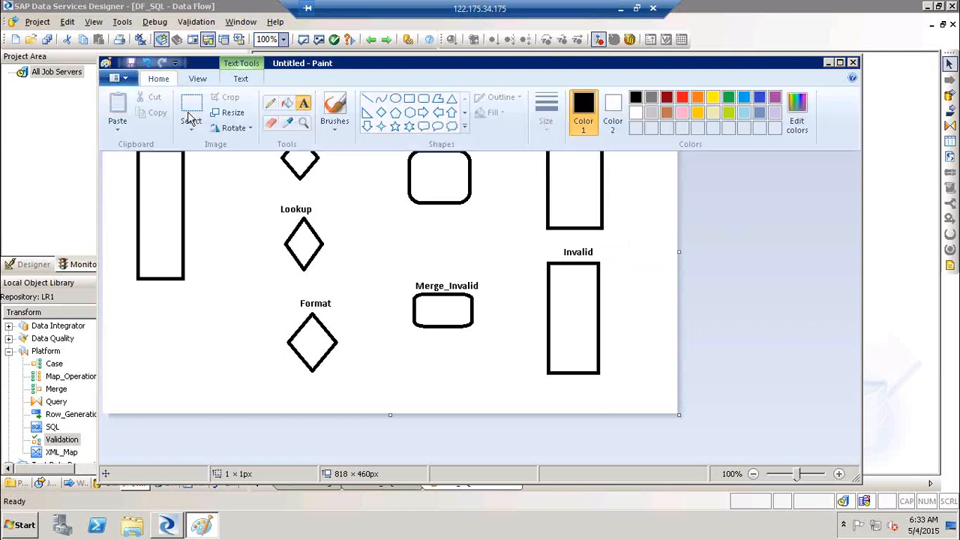
click(368, 98)
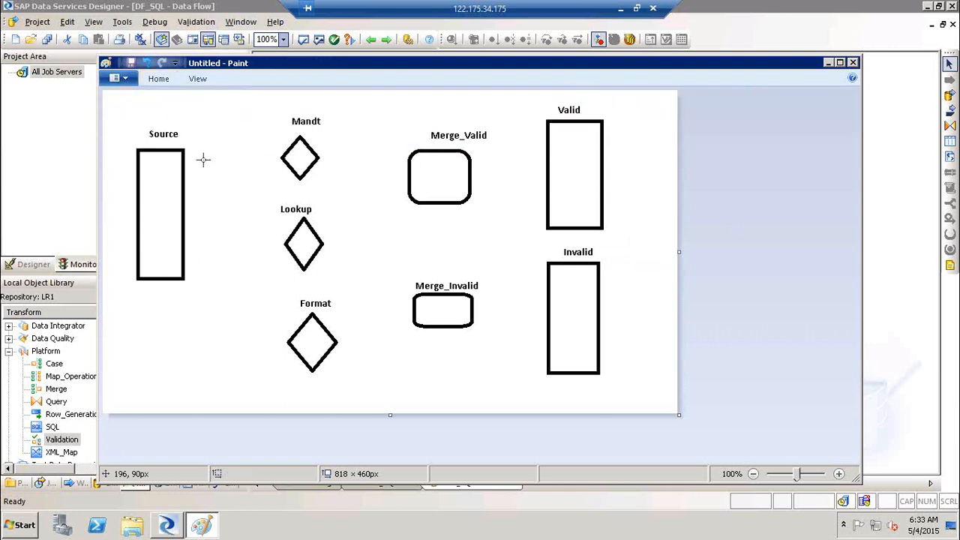
mouse_move(184, 225)
mouse_down()
mouse_move(284, 171)
mouse_move(280, 160)
mouse_up()
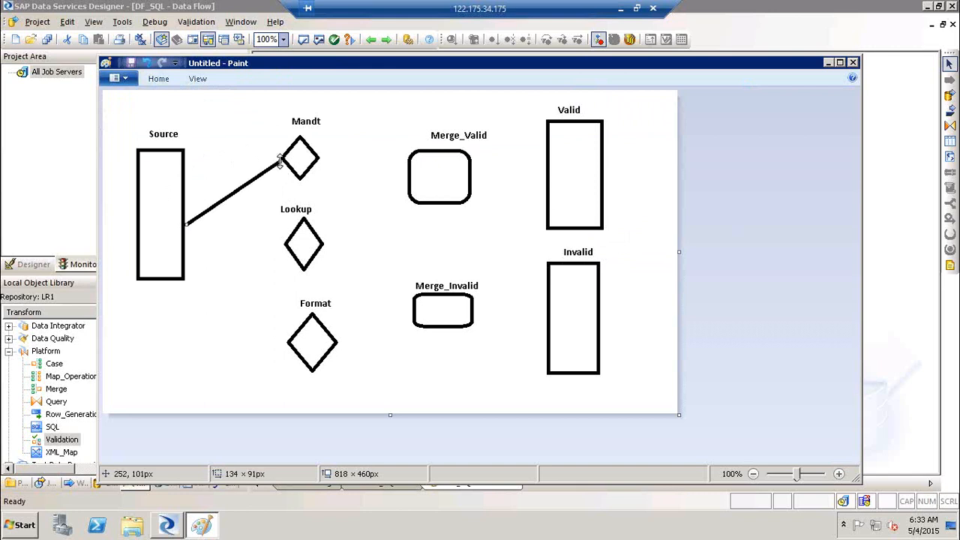
click(217, 261)
drag(187, 232, 288, 245)
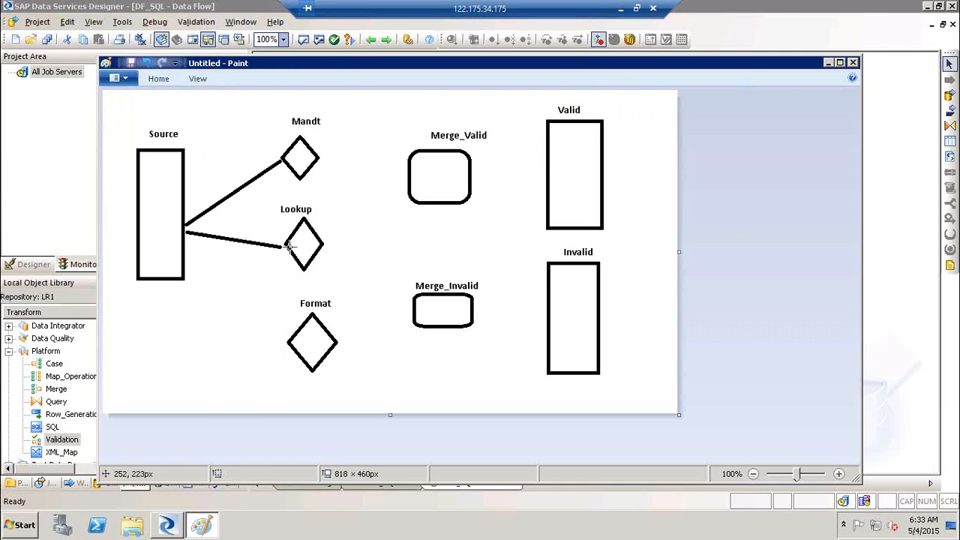
click(192, 252)
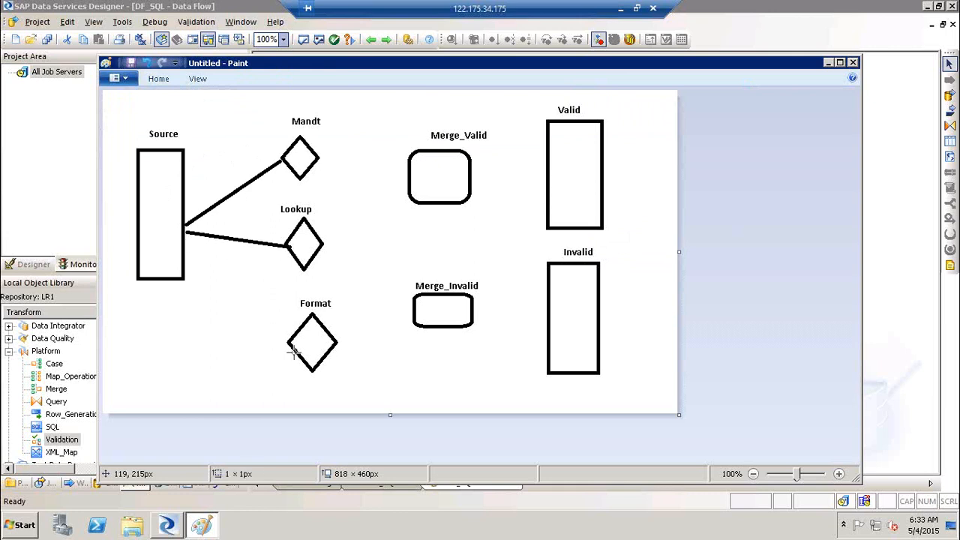
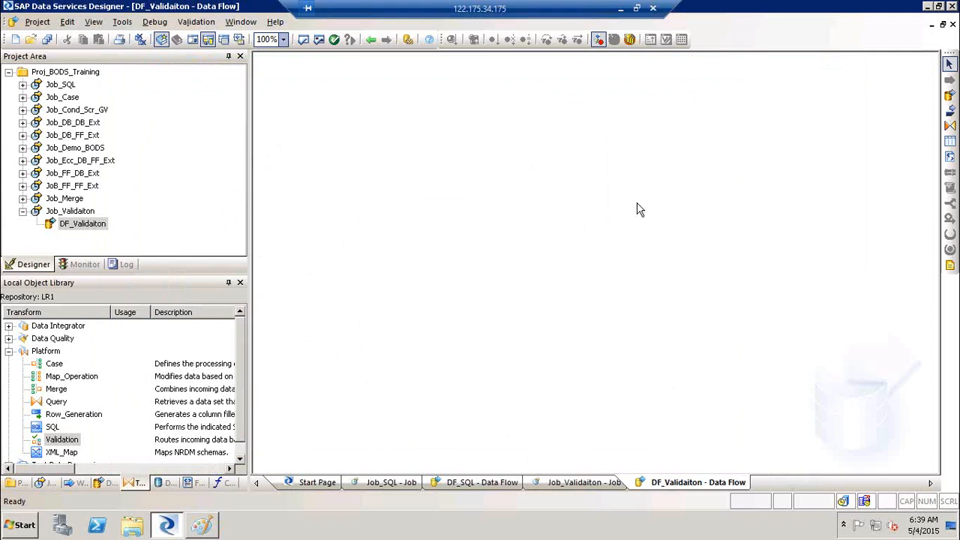
click(622, 7)
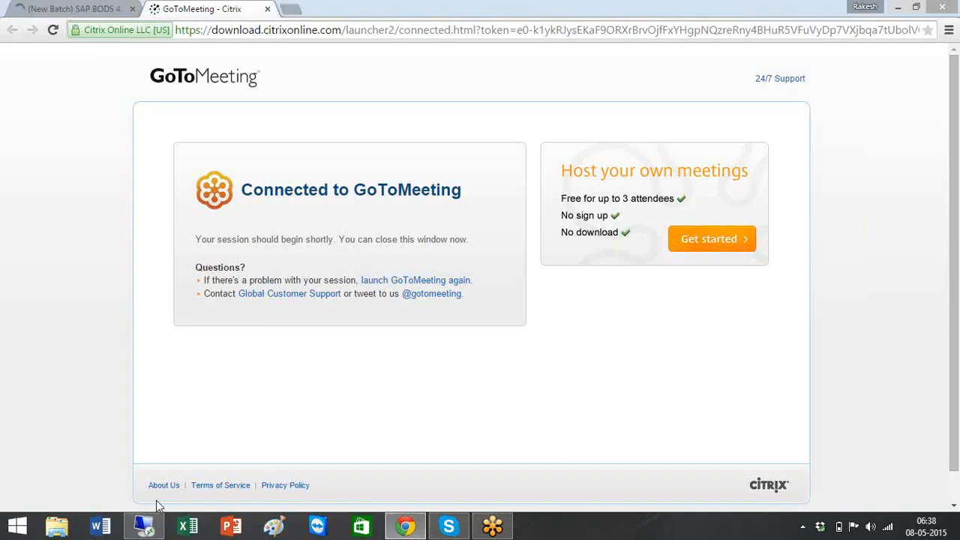
click(142, 527)
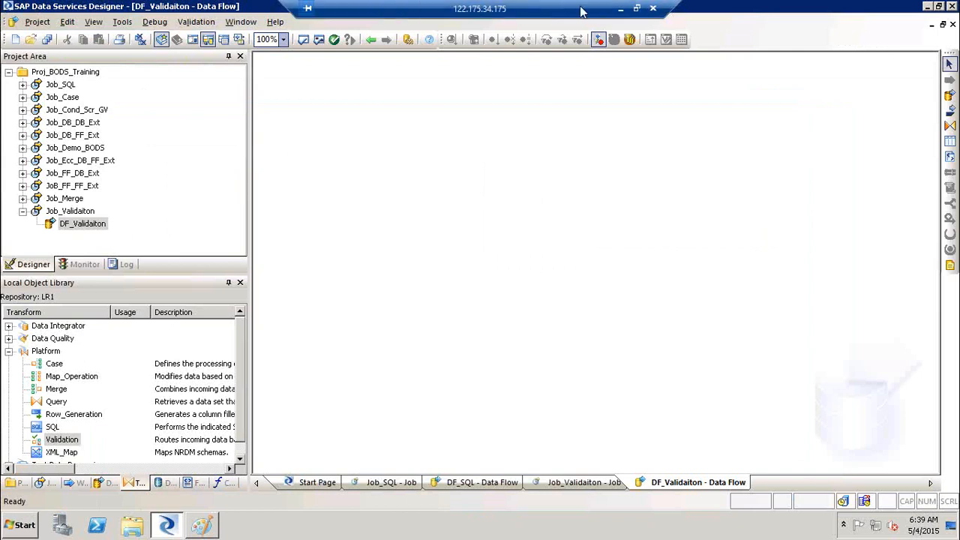
click(622, 9)
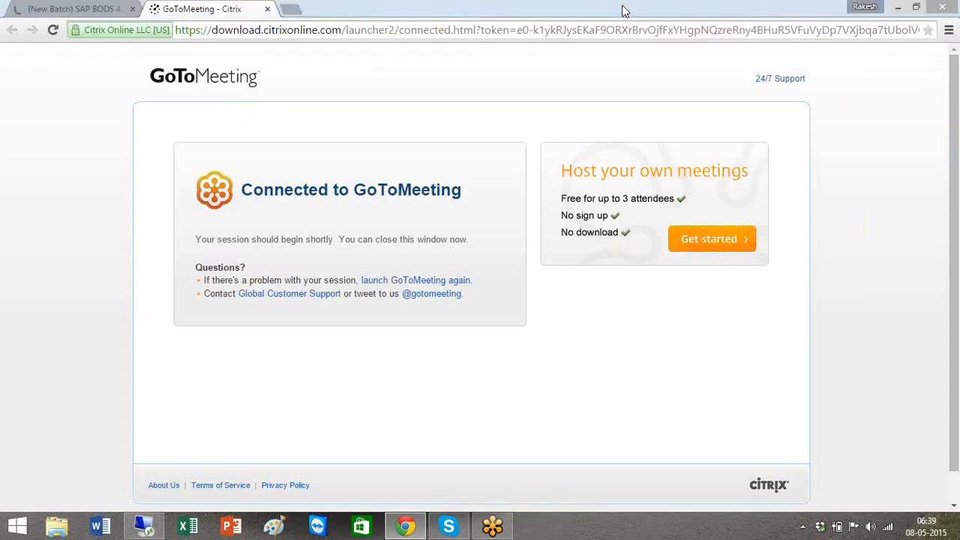
click(144, 527)
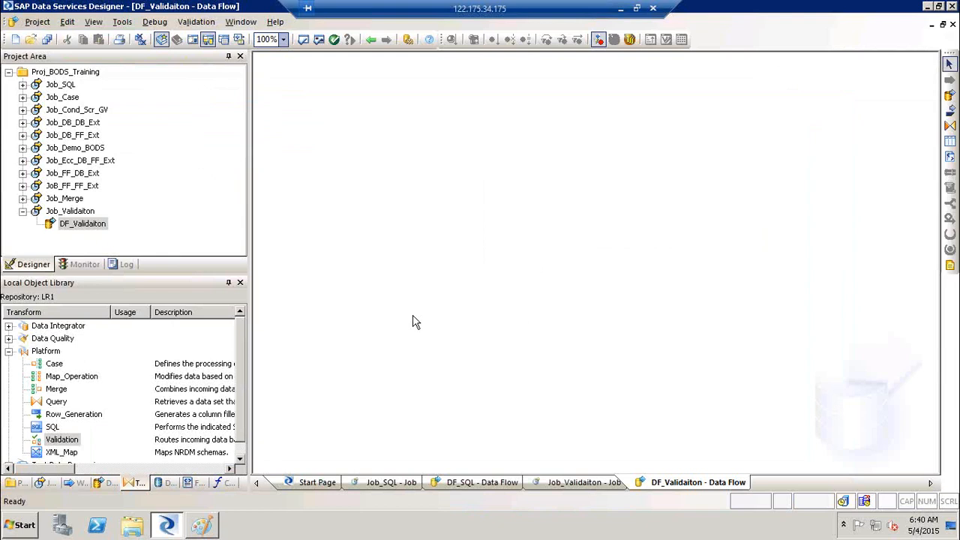
Edit the FF_Cust_TRGT flat file format and try the file name FF_CUST_DEMO_TRGT||$GV_TIME.txt
click(194, 483)
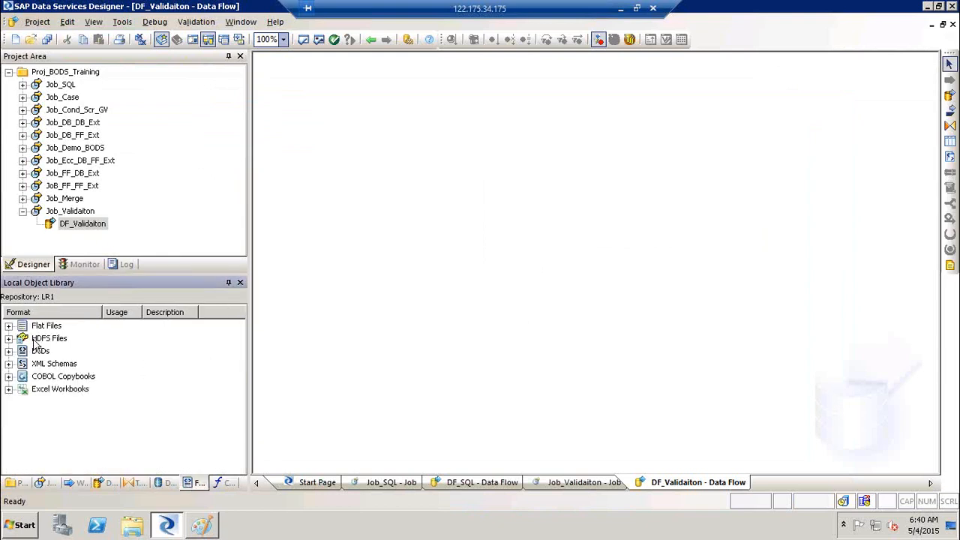
click(8, 326)
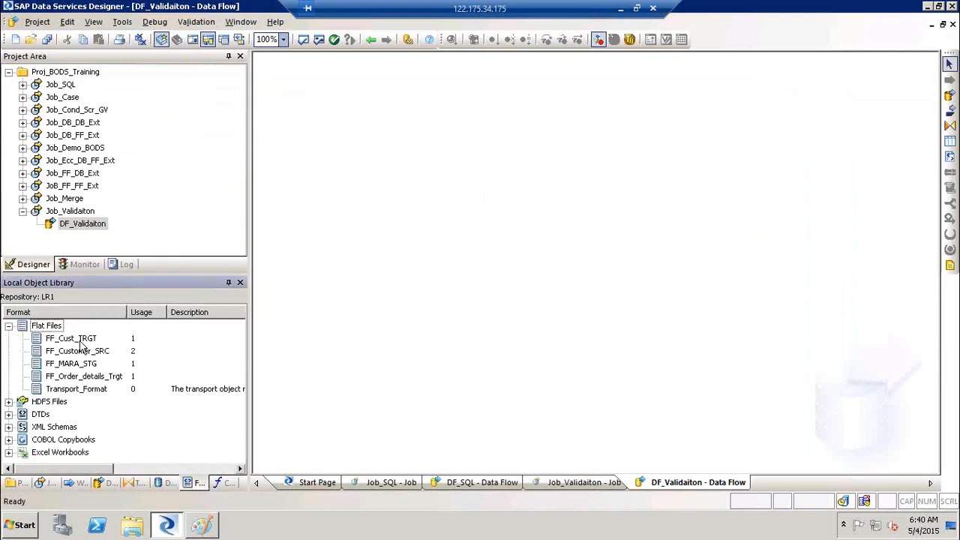
right_click(80, 339)
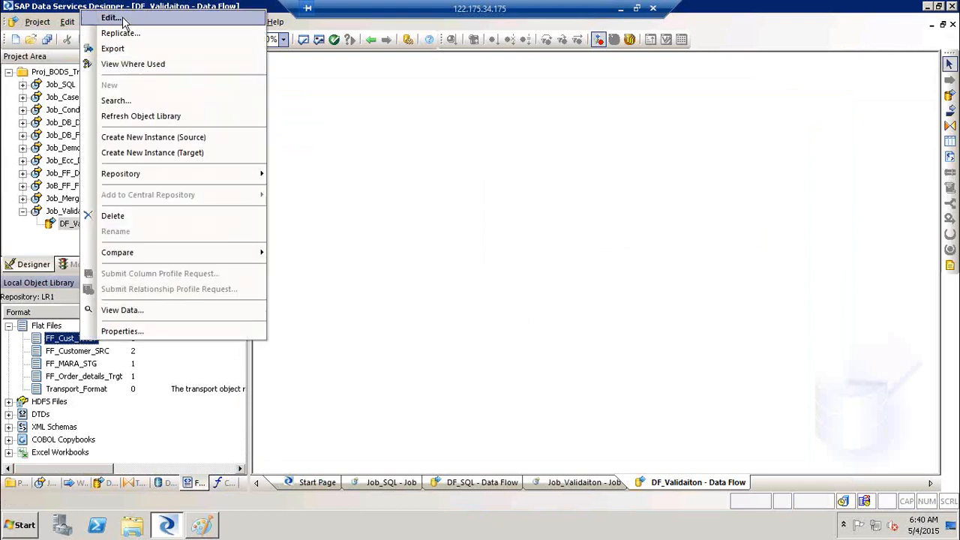
click(122, 17)
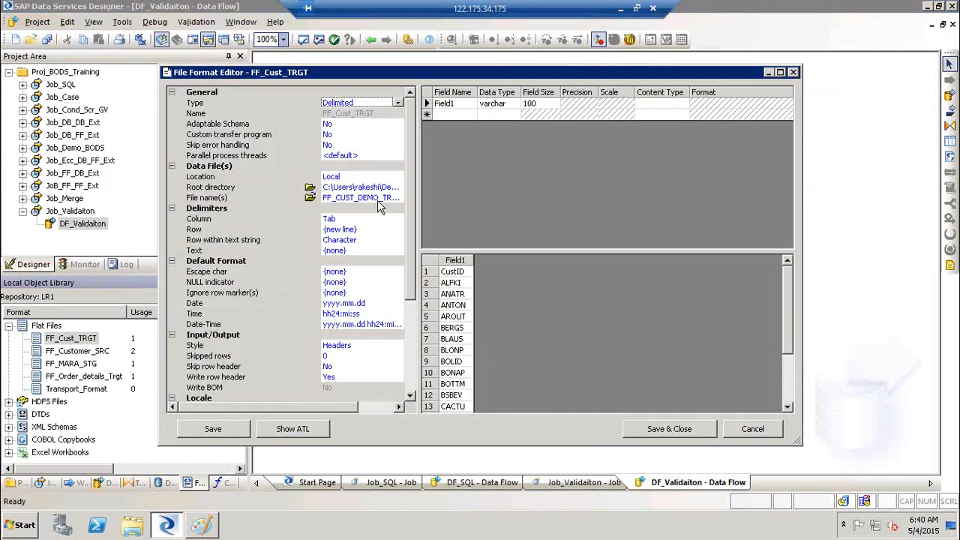
click(378, 202)
click(344, 202)
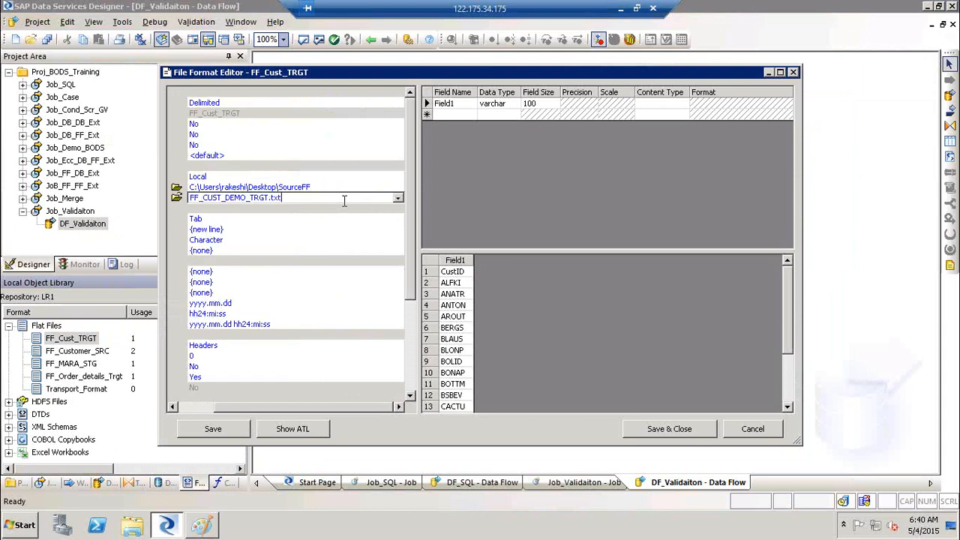
click(269, 198)
text(1)
text(|$GV)
text(_TIME)
Highlight the base name within the target file name, apply the name, and close the file format without saving
click(327, 196)
drag(322, 197, 219, 196)
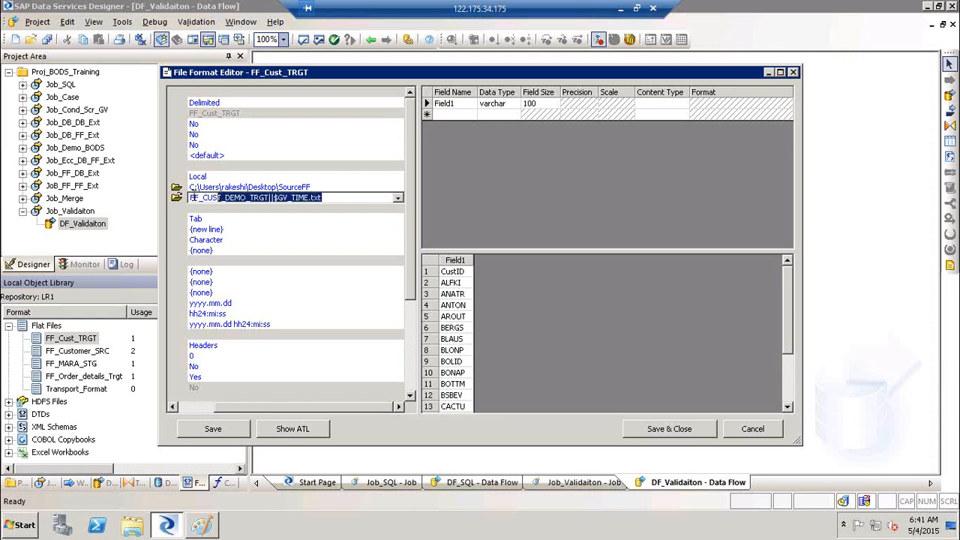
click(194, 197)
drag(190, 197, 270, 197)
click(288, 197)
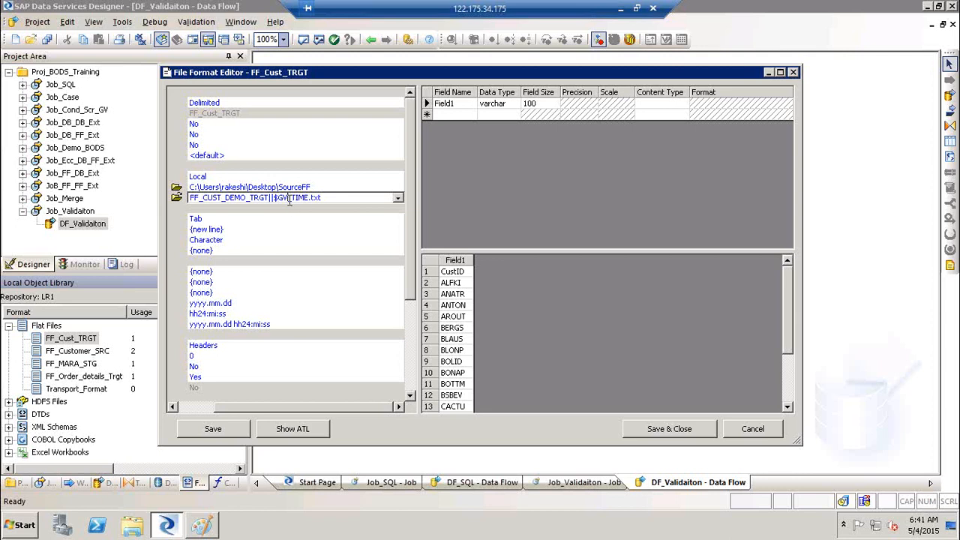
click(370, 196)
key(Return)
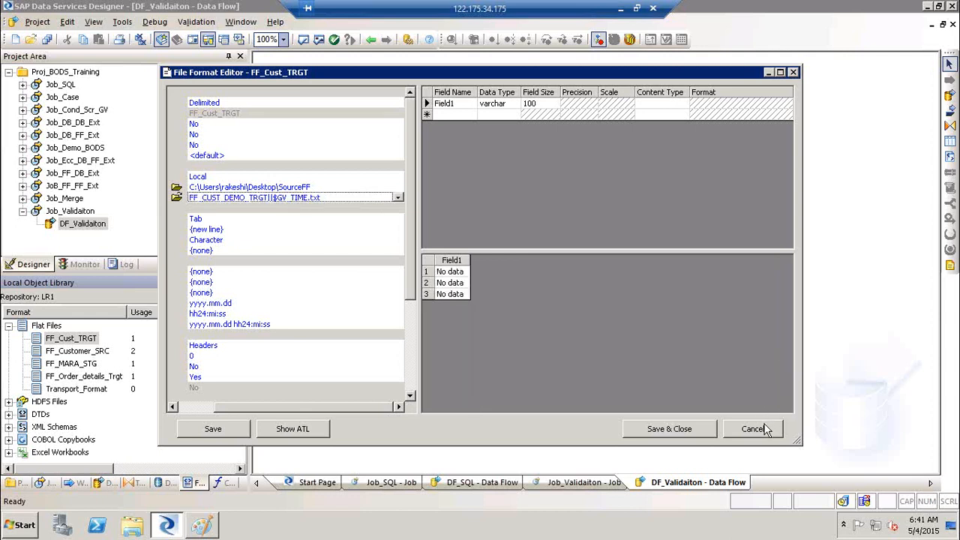
click(765, 429)
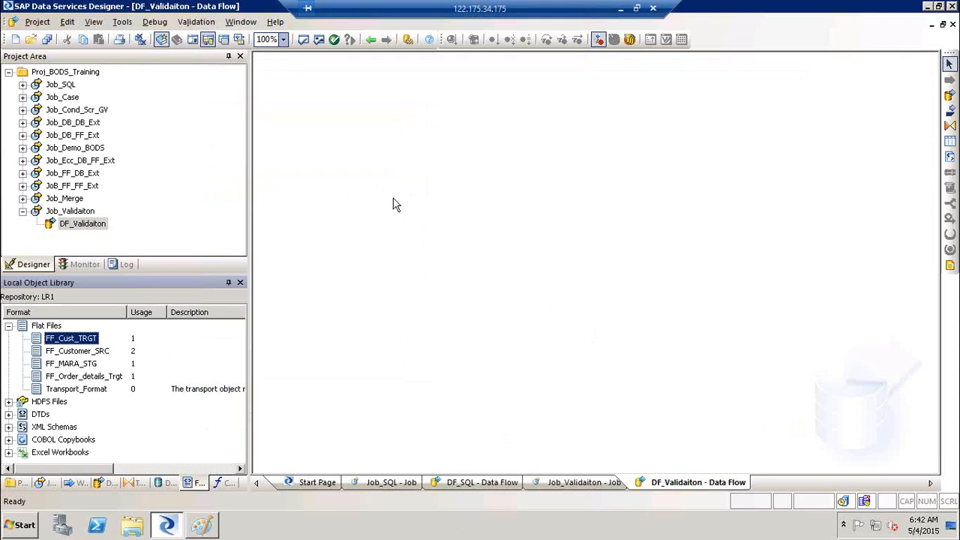
Add the ORDERS table from the DS_Source datastore to the DF_Validaiton data flow as its source
click(166, 483)
click(9, 339)
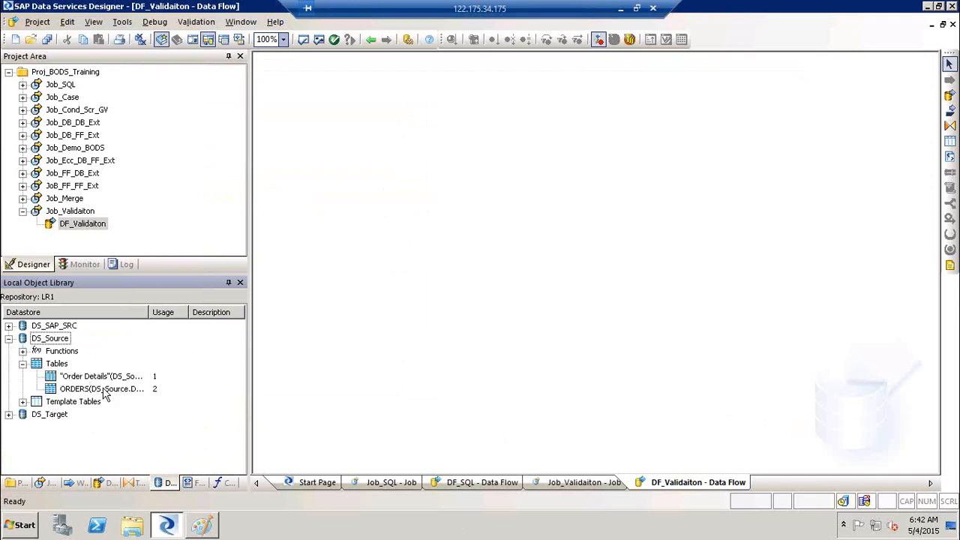
drag(69, 396, 306, 135)
click(350, 142)
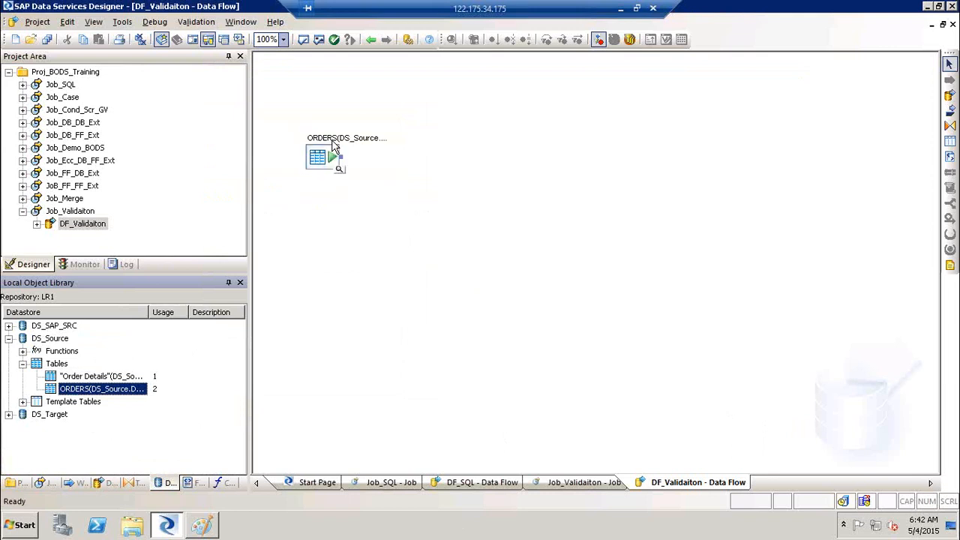
Add three Platform Validation transforms to the data flow, stacked vertically to the right of the ORDERS source
click(134, 484)
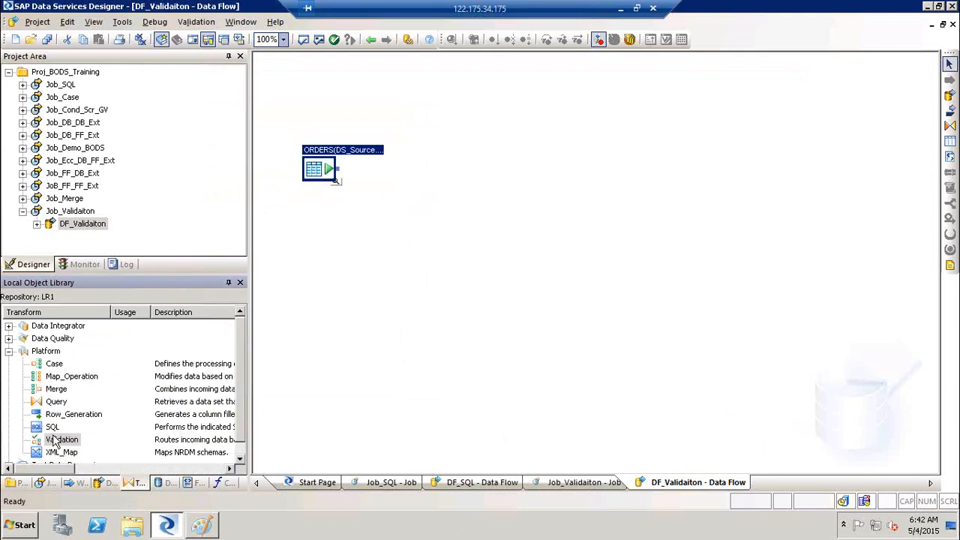
drag(54, 444, 459, 105)
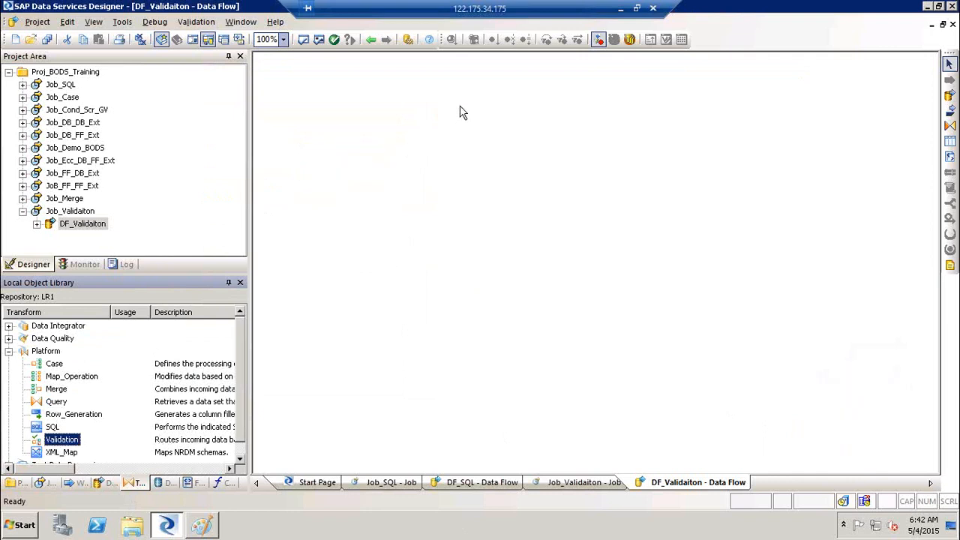
drag(60, 443, 472, 188)
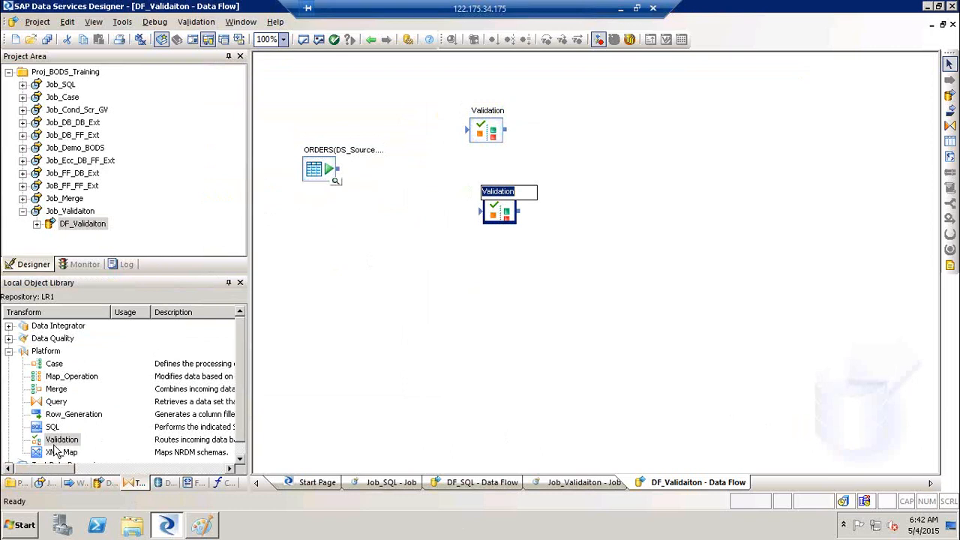
drag(60, 442, 485, 259)
drag(492, 212, 483, 203)
drag(507, 291, 492, 279)
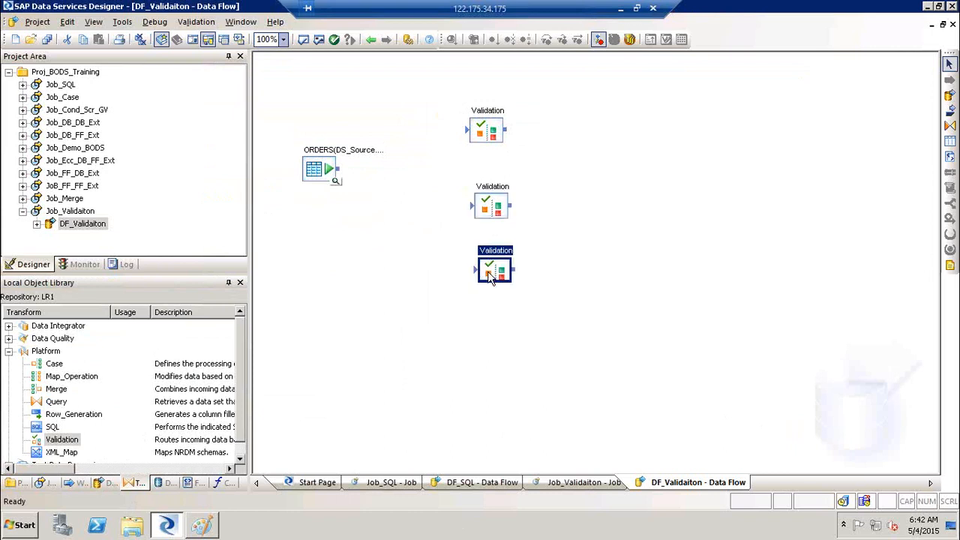
Rename the uppermost Validation transform as Validation_MANDT
click(492, 138)
key(F2)
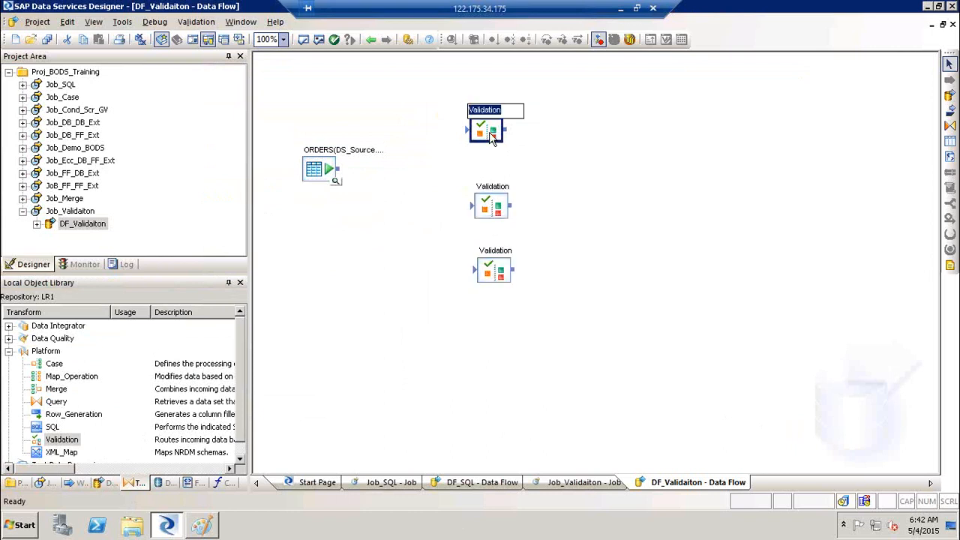
click(515, 113)
text(_MANDT)
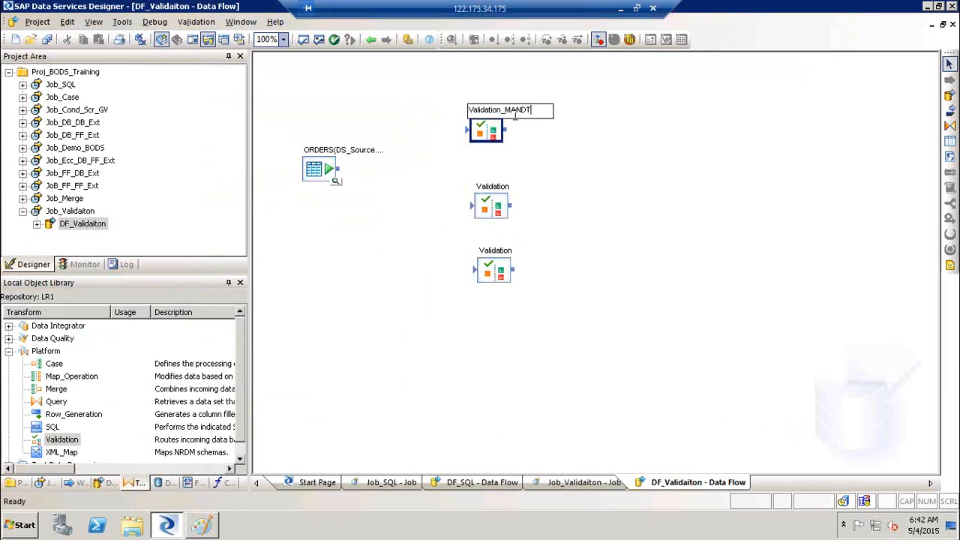
Rename the middle Validation transform as Validation_Format
click(497, 209)
click(496, 210)
click(521, 187)
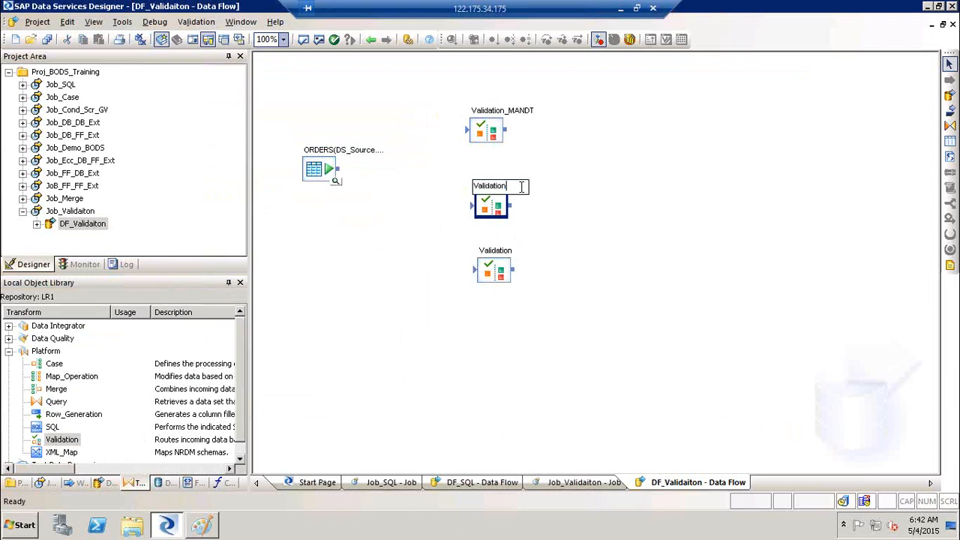
text(_Format)
Rename the lowest Validation transform as Validation_LKP
click(489, 278)
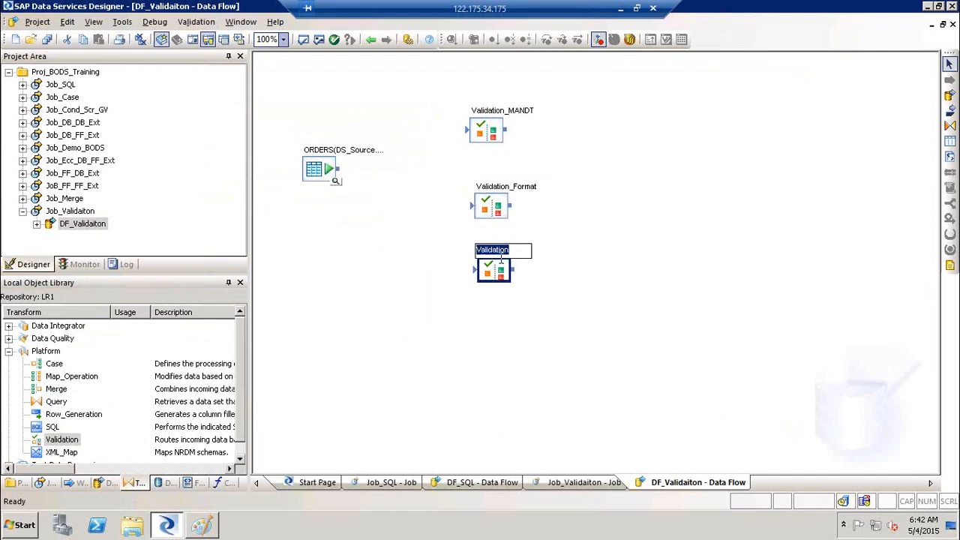
click(523, 251)
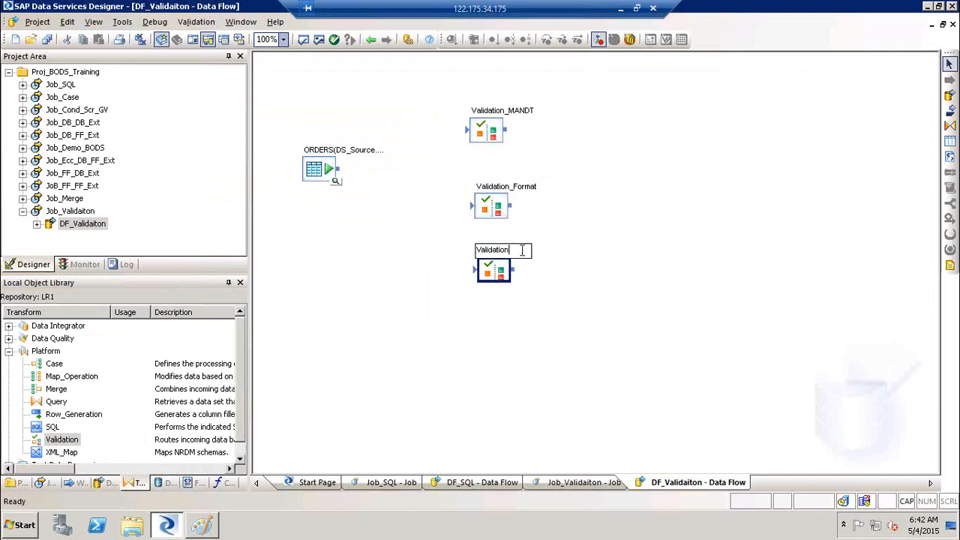
text(_LKP)
click(615, 340)
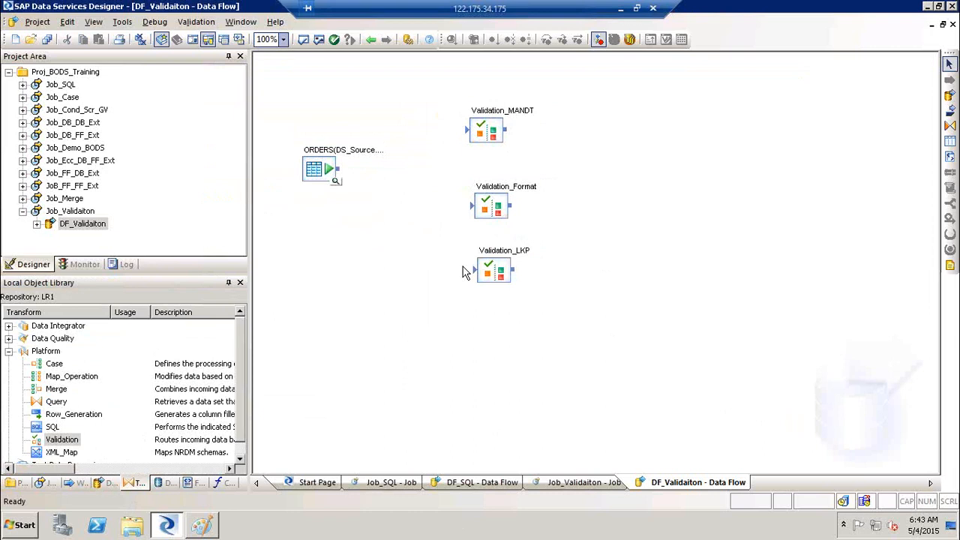
Connect the ORDERS source to the inputs of Validation_MANDT, Validation_Format and Validation_LKP
drag(341, 170, 466, 133)
drag(341, 170, 475, 216)
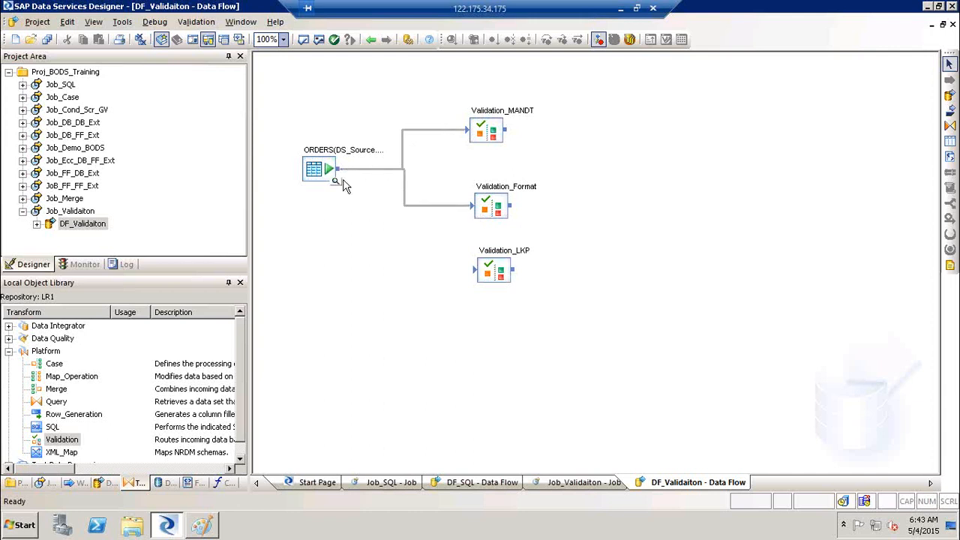
drag(341, 171, 476, 272)
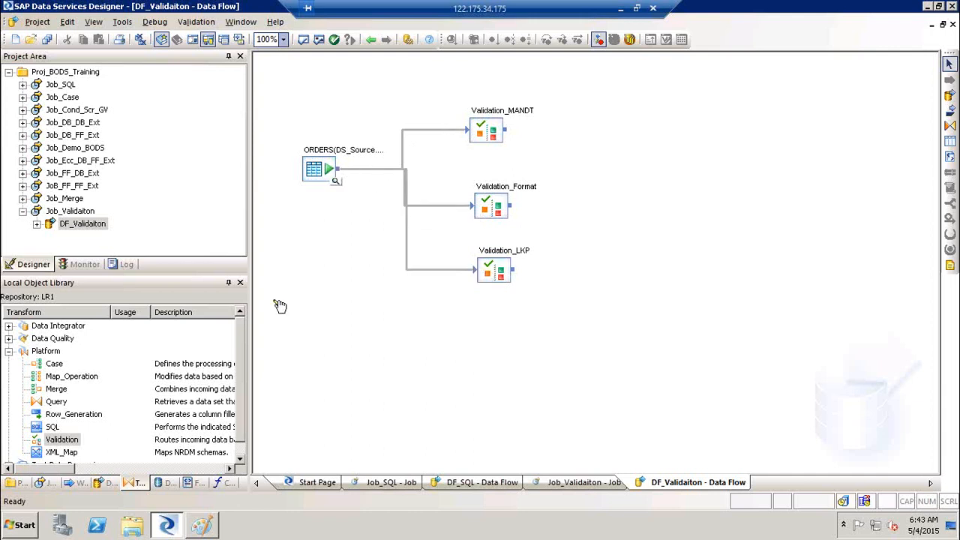
Add two Merge transforms to the data flow, one above the other, beyond the three Validation transforms
click(55, 389)
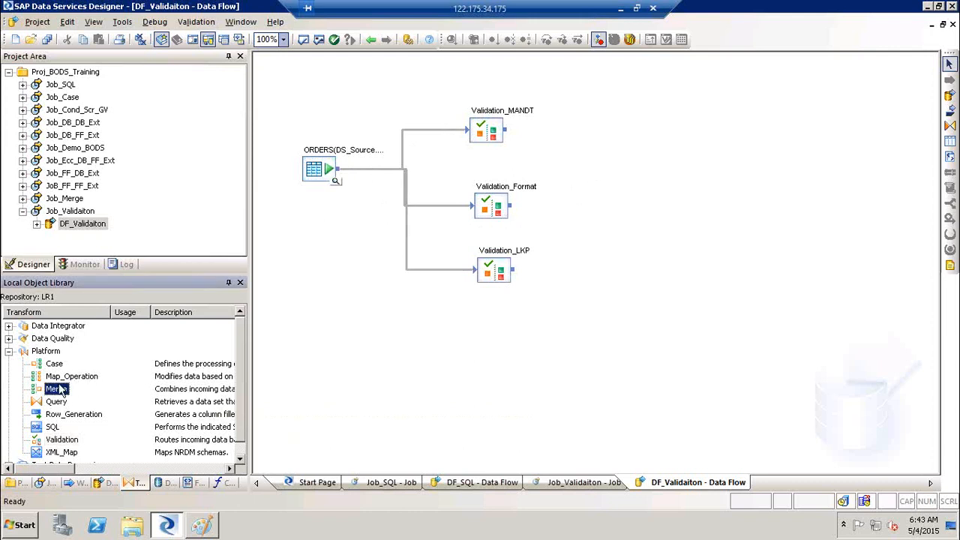
drag(56, 391, 676, 143)
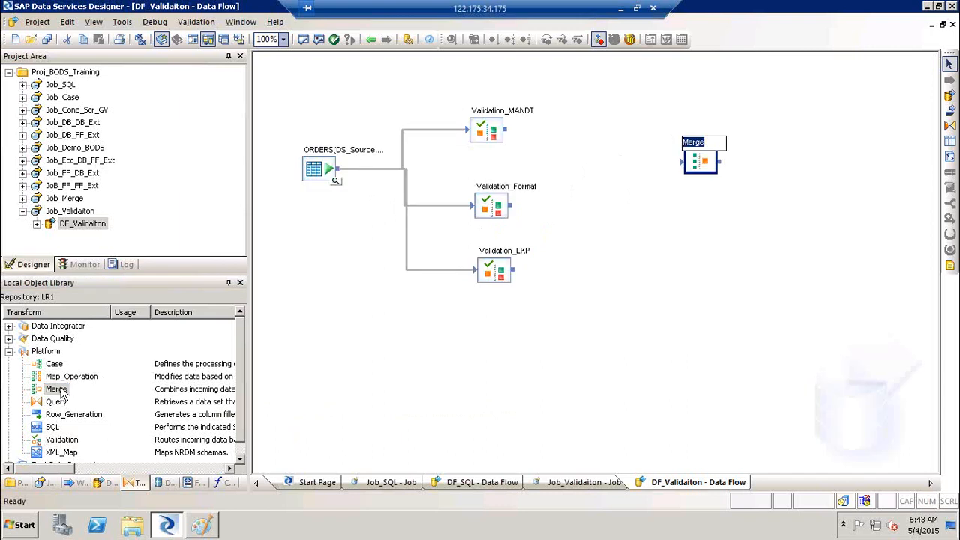
drag(60, 392, 620, 222)
drag(703, 160, 644, 155)
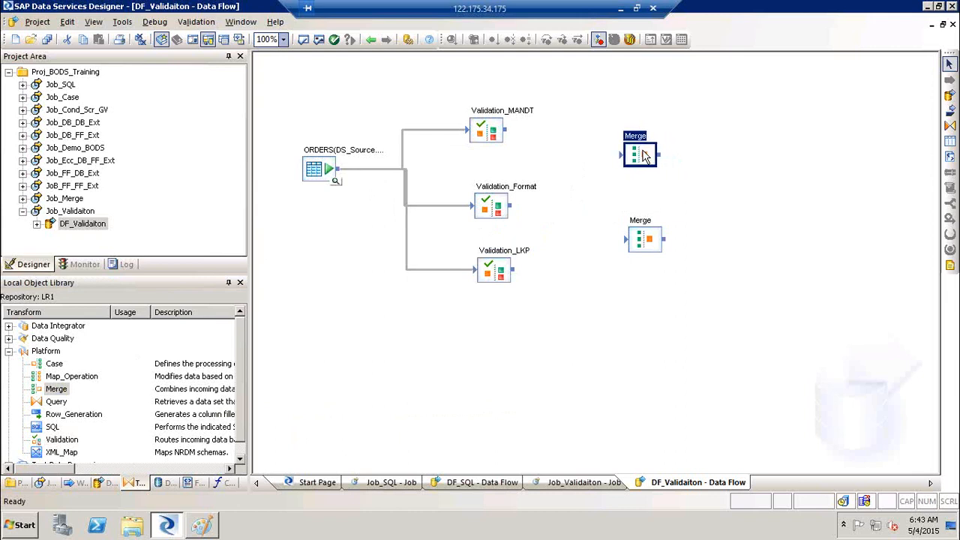
Rename the upper Merge transform as Merge_V and the lower one as Merge_INVL
click(646, 156)
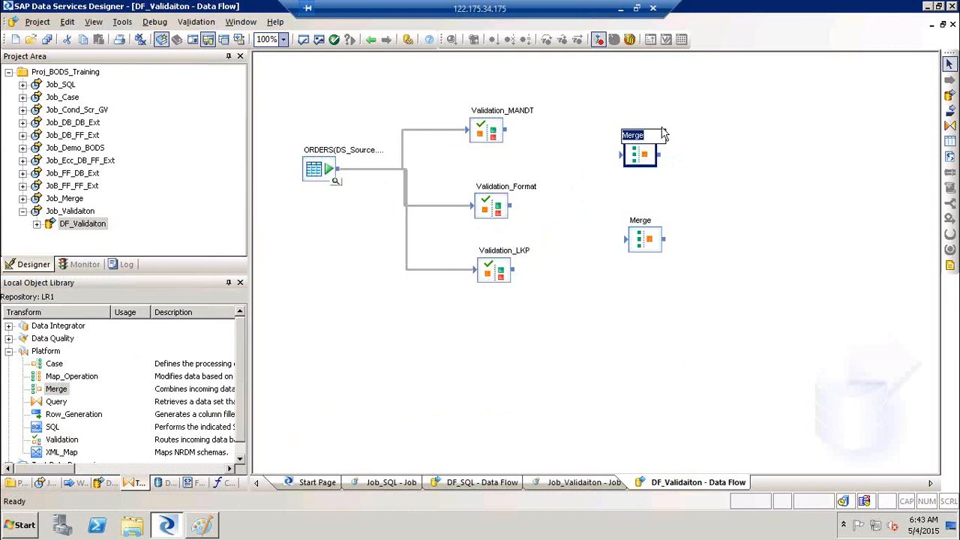
click(664, 128)
text(_V)
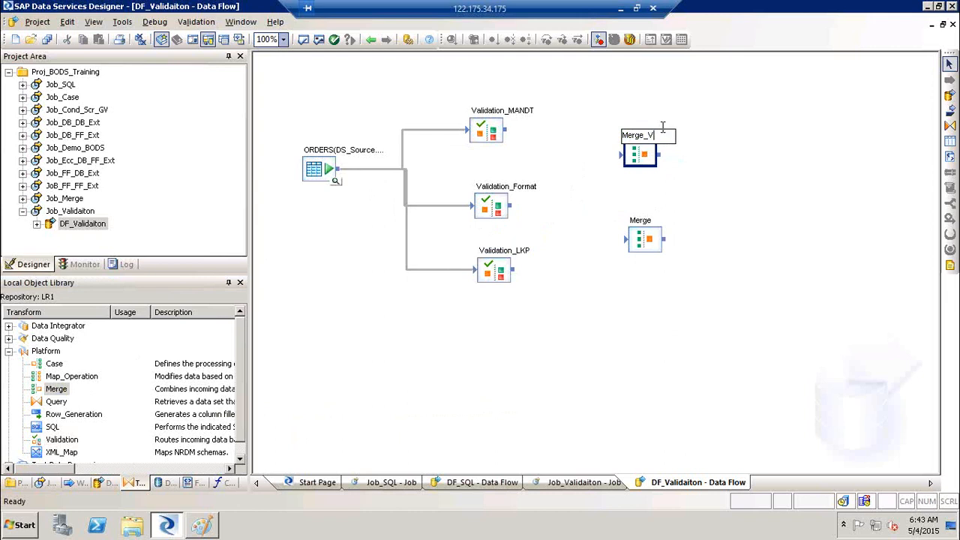
click(642, 249)
click(641, 250)
click(659, 220)
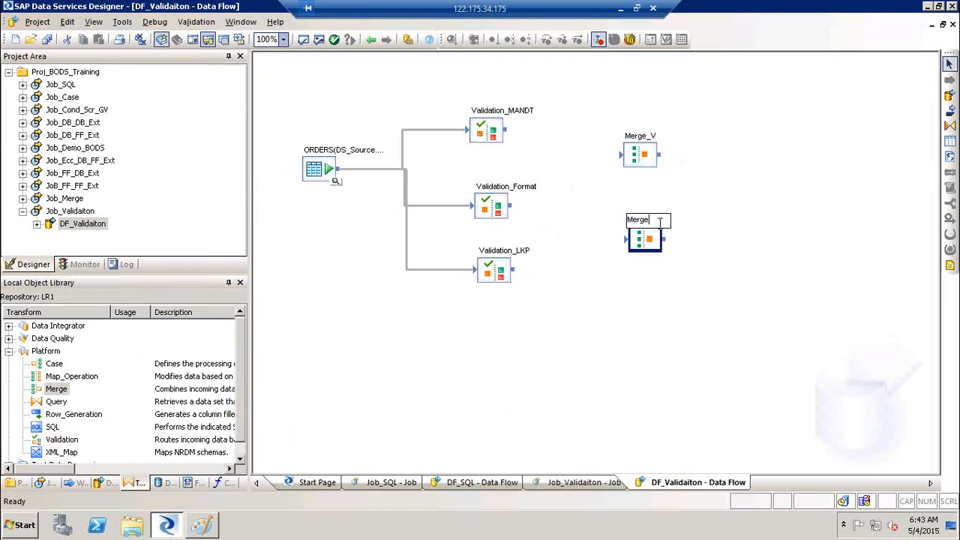
text(_INVL)
click(777, 222)
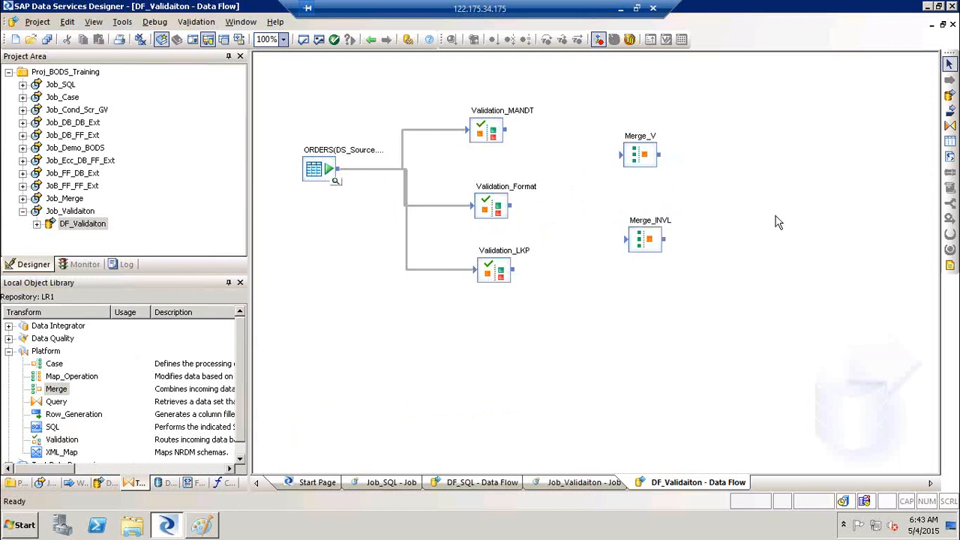
Add a template table named Valid in the DS_Target datastore beyond Merge_V
click(949, 140)
click(803, 124)
text(Valid)
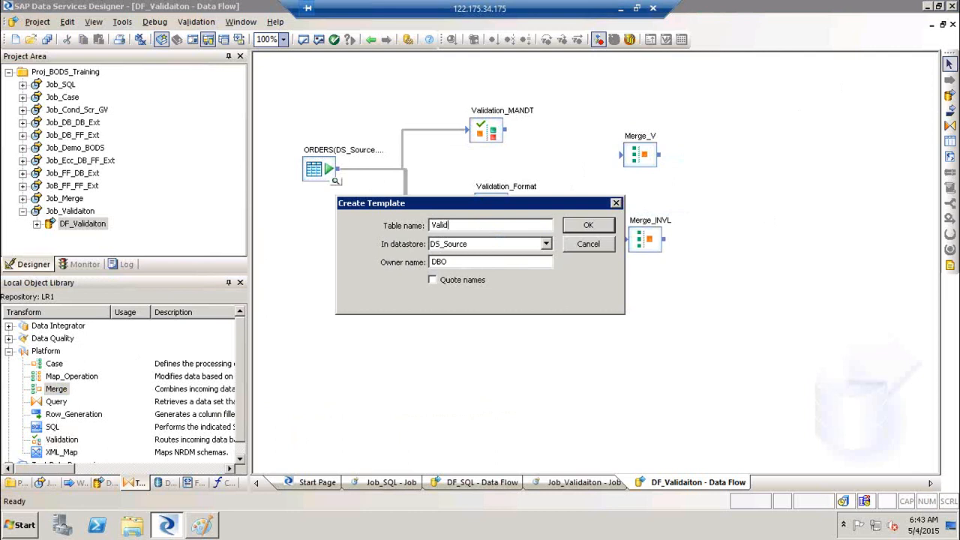
key(Tab)
key(Down)
key(Return)
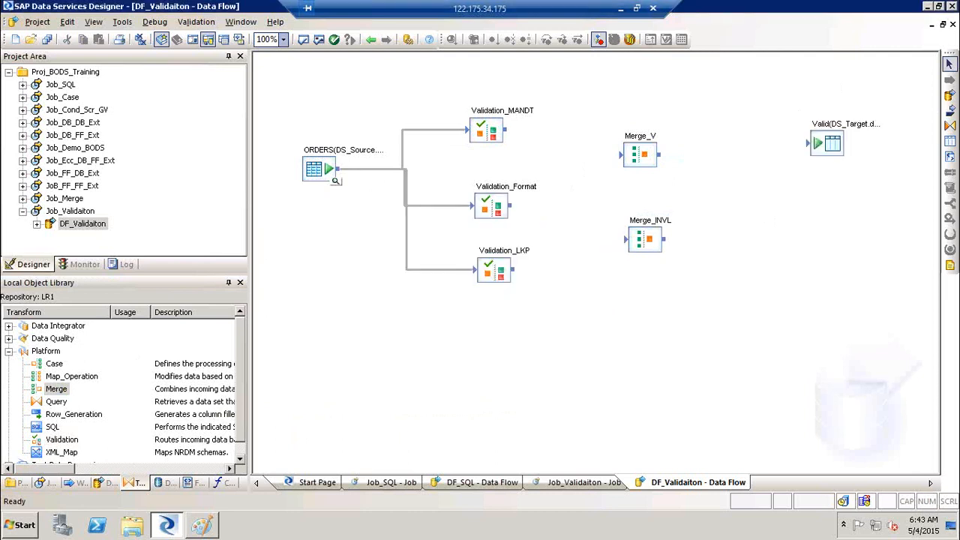
Add a template table named Invalid in the DS_Target datastore below the Valid table
click(949, 140)
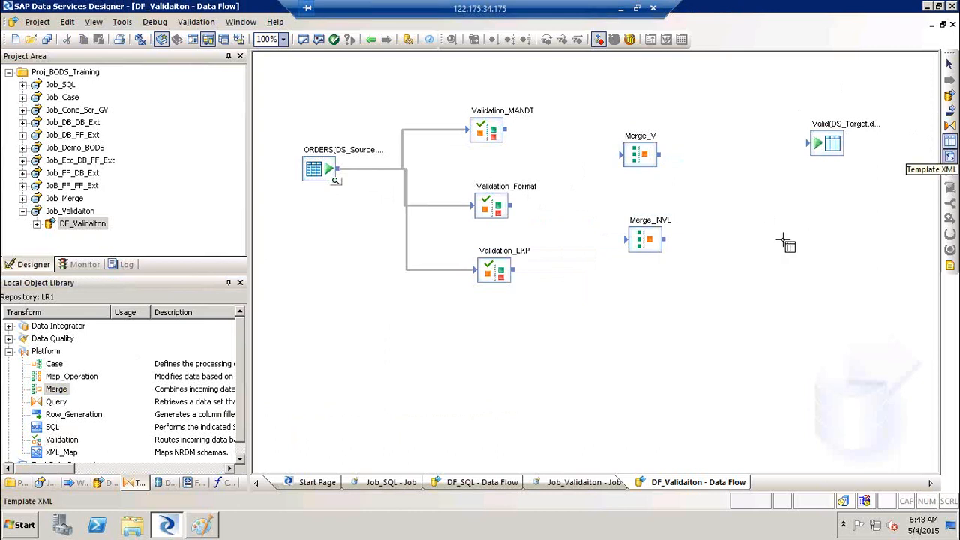
text(Invalid)
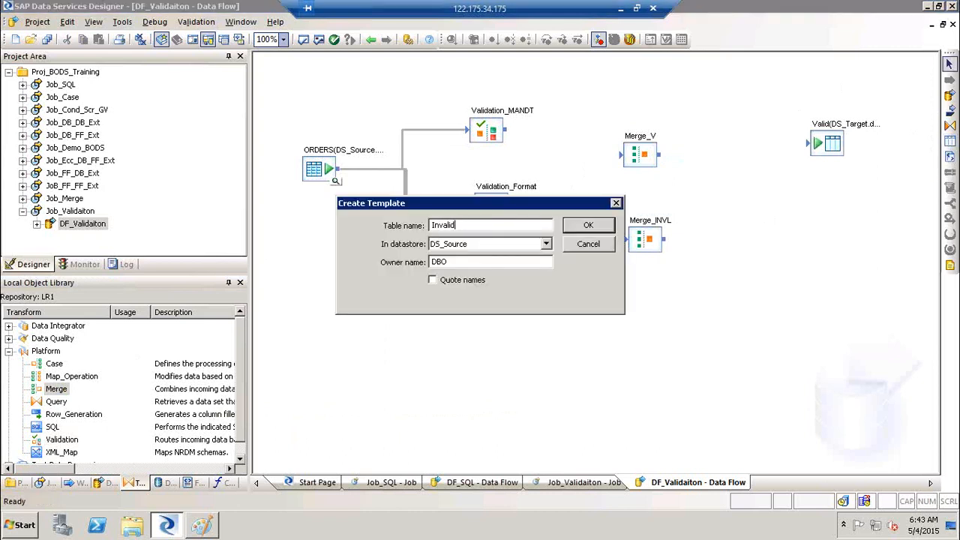
key(Tab)
key(Down)
key(Return)
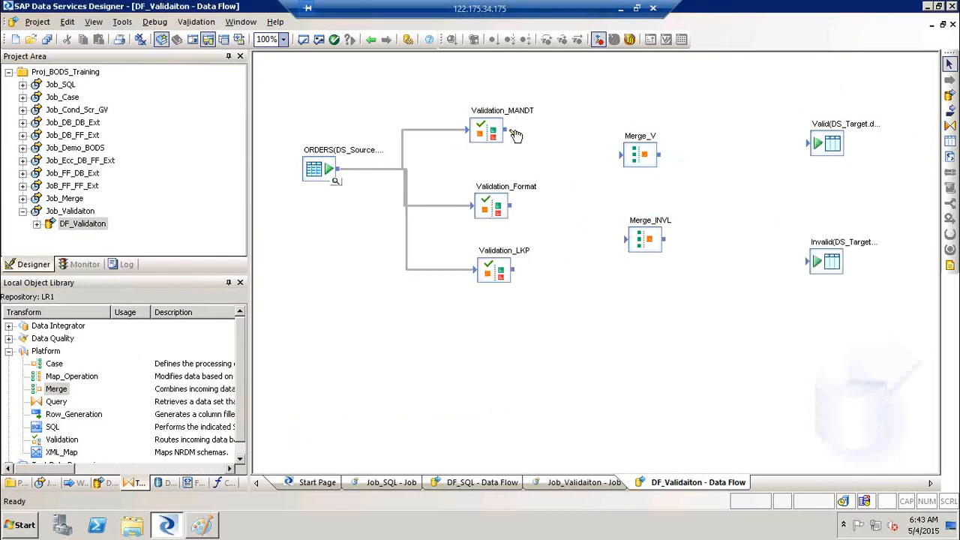
Connect the Pass outputs of Validation_MANDT, Validation_Format and Validation_LKP to Merge_V
drag(512, 134, 620, 156)
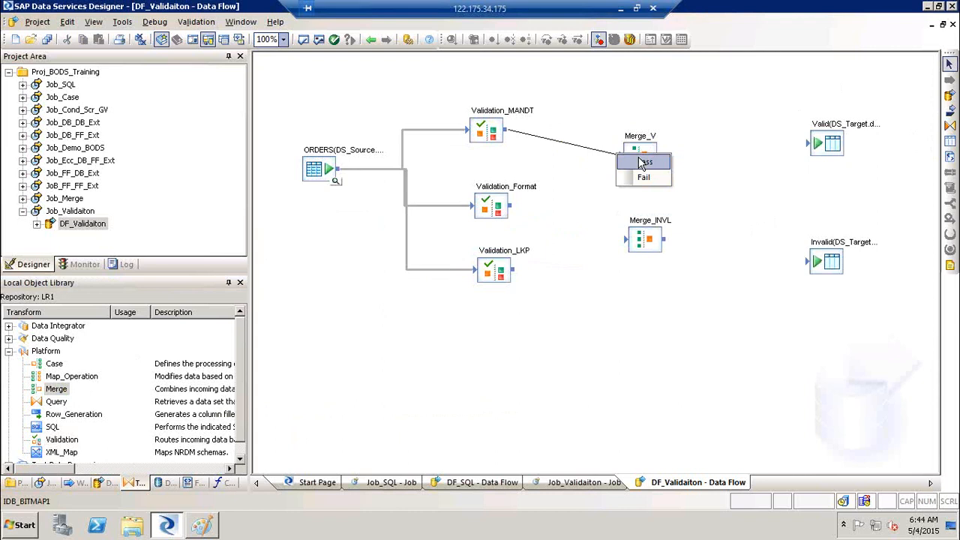
click(642, 162)
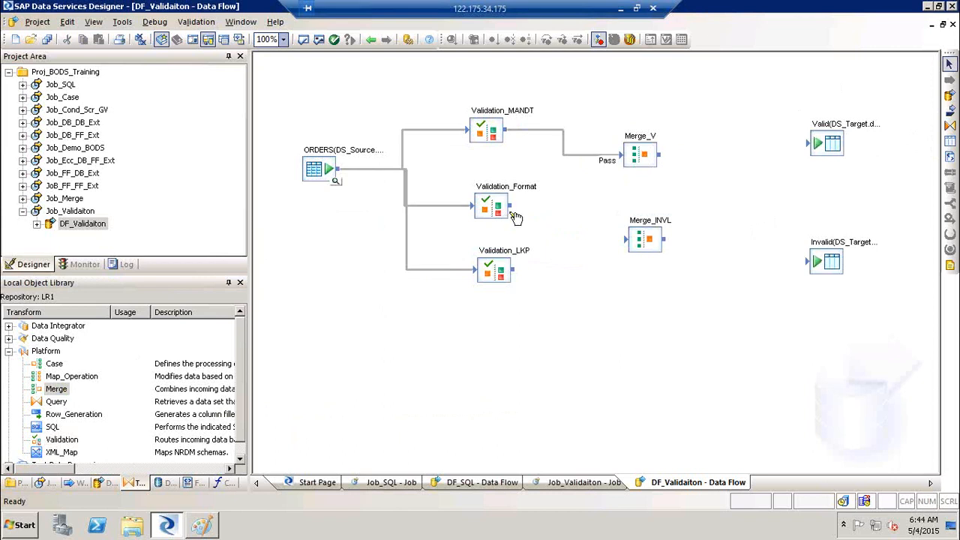
drag(567, 179, 635, 161)
drag(516, 213, 620, 159)
click(644, 167)
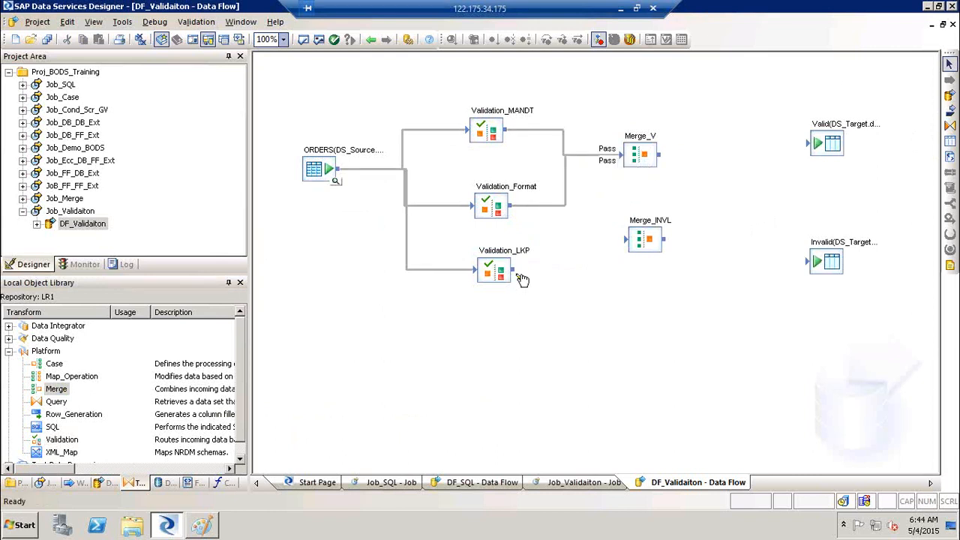
drag(513, 268, 615, 160)
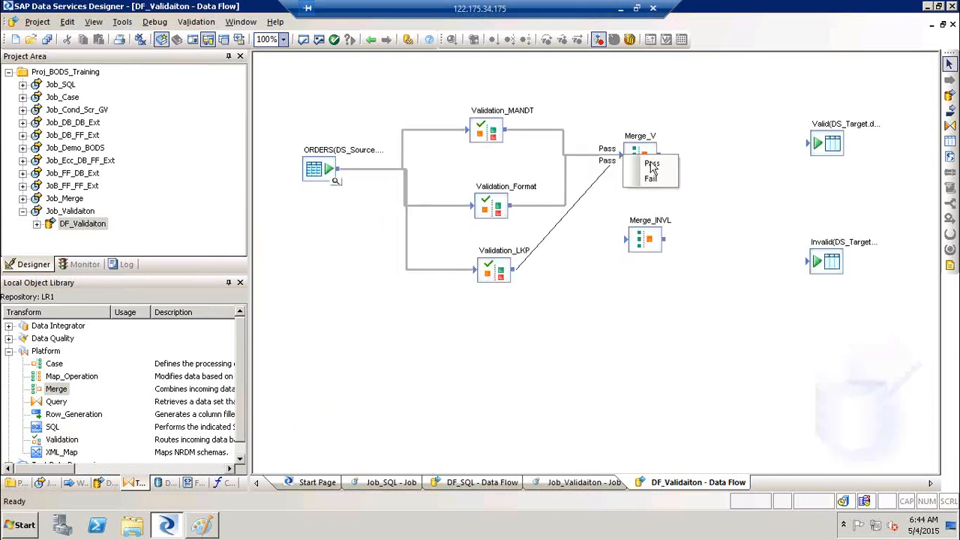
click(652, 166)
Connect the Fail outputs of Validation_MANDT, Validation_Format and Validation_LKP to Merge_INVL
drag(514, 130, 626, 246)
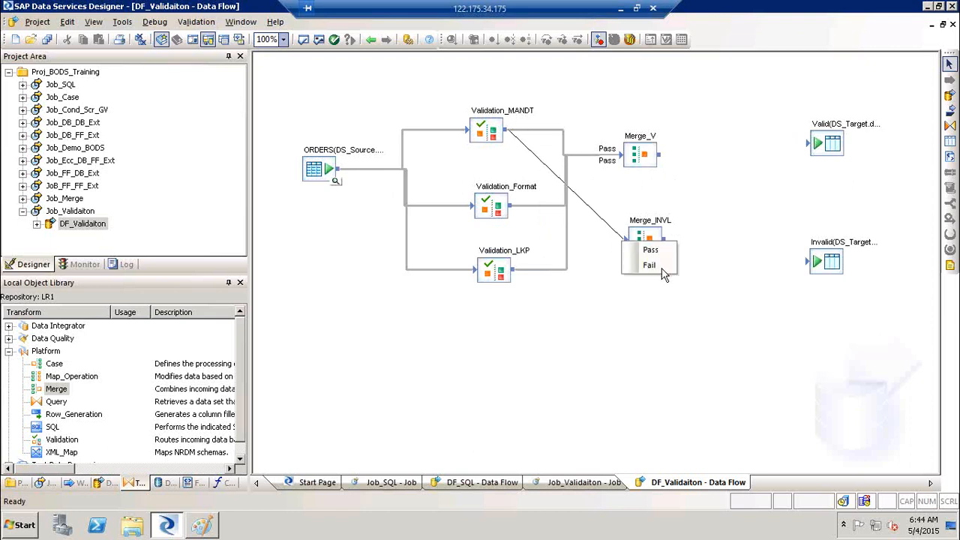
click(649, 265)
drag(515, 207, 629, 254)
click(649, 267)
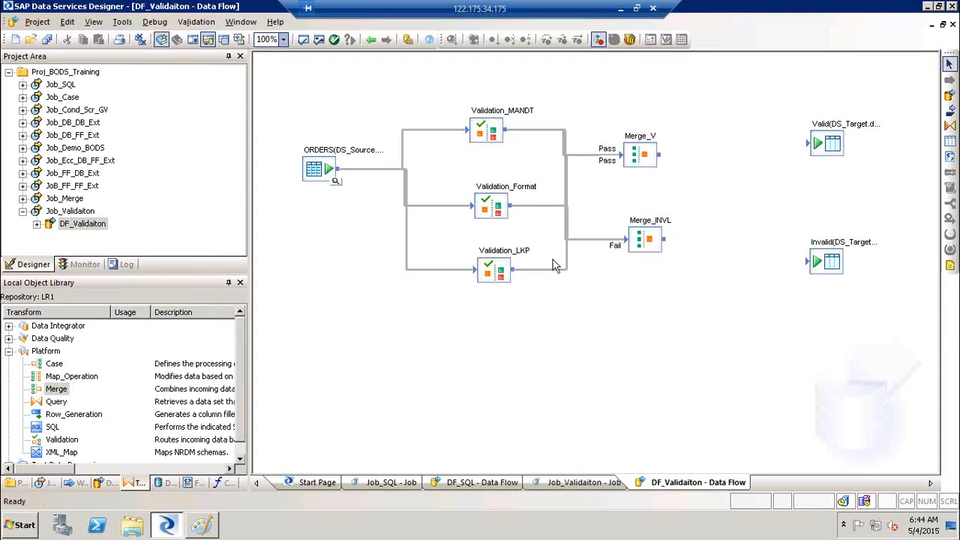
drag(515, 269, 628, 243)
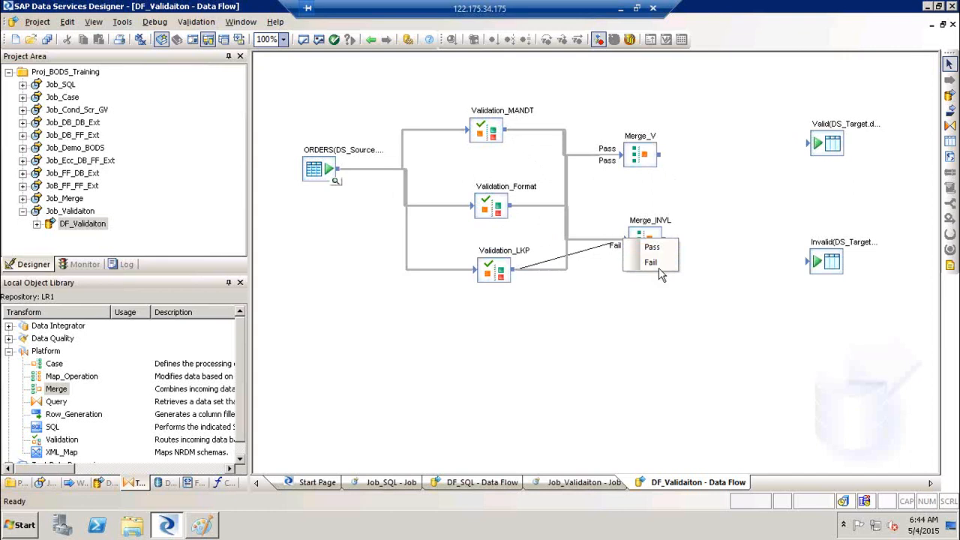
click(660, 268)
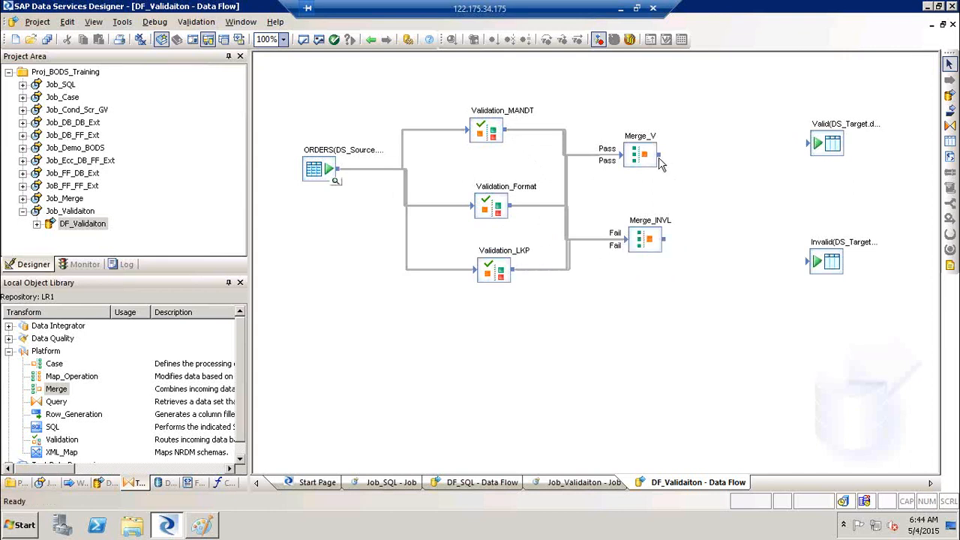
Connect Merge_V to the Valid table and Merge_INVL to the Invalid table, and tidy the layout of the flow's objects
drag(661, 156, 818, 150)
drag(667, 242, 815, 269)
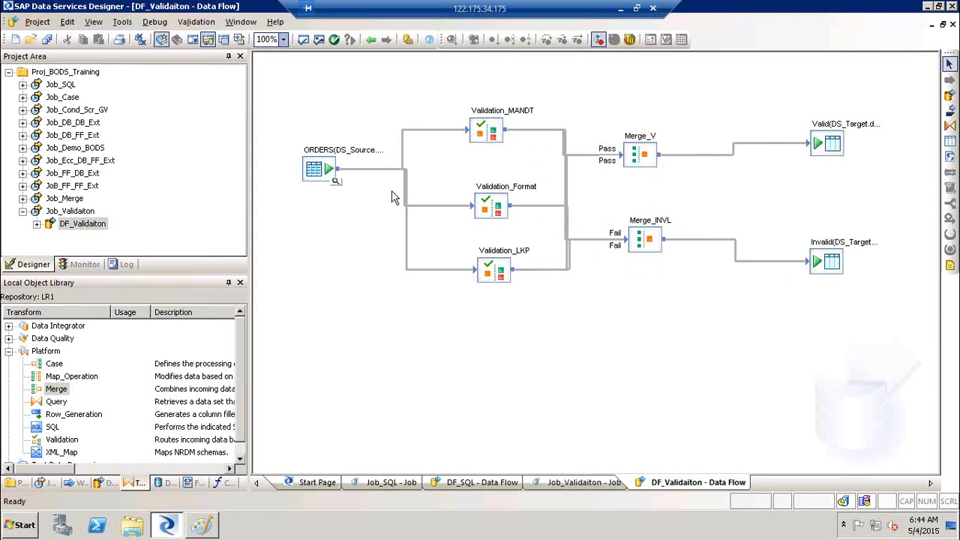
drag(314, 171, 302, 171)
drag(491, 271, 486, 273)
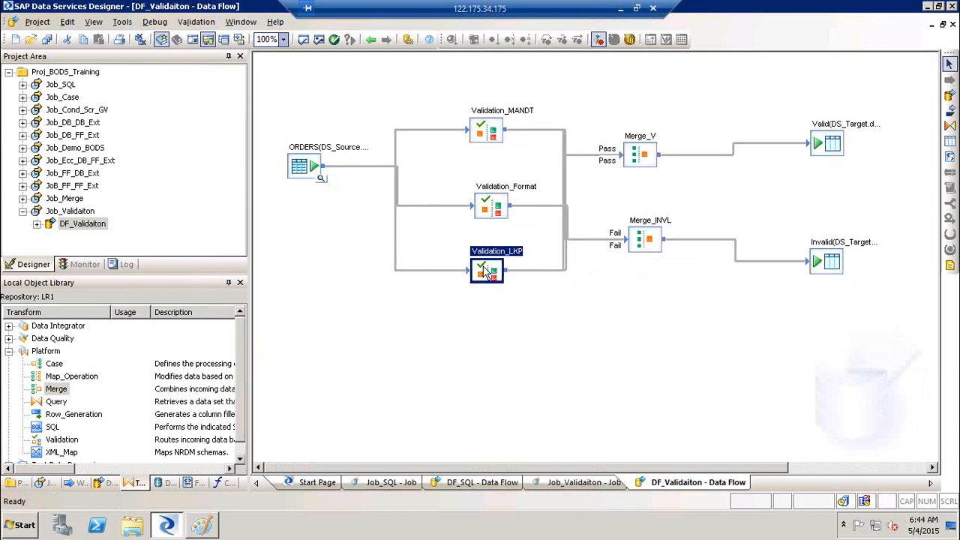
drag(498, 217, 492, 214)
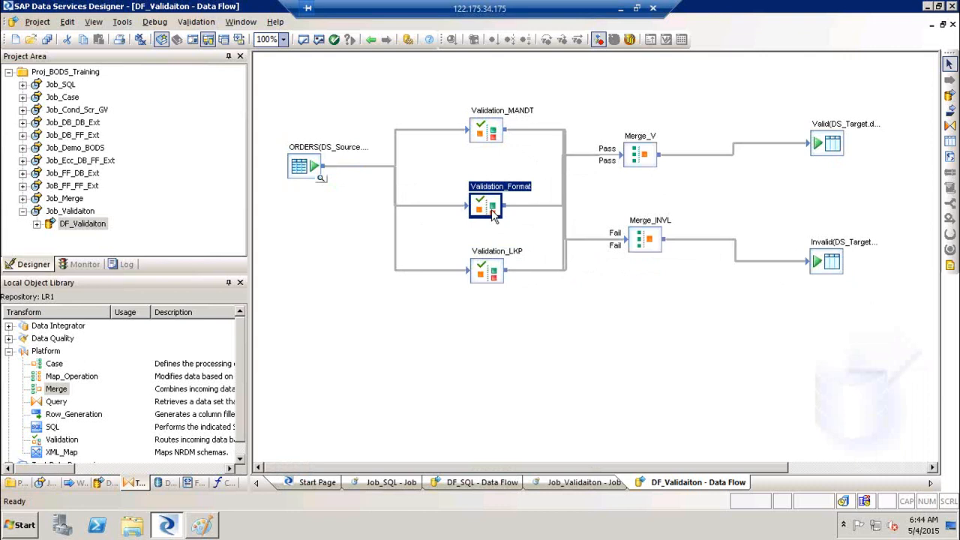
drag(825, 140, 816, 113)
drag(835, 272, 835, 314)
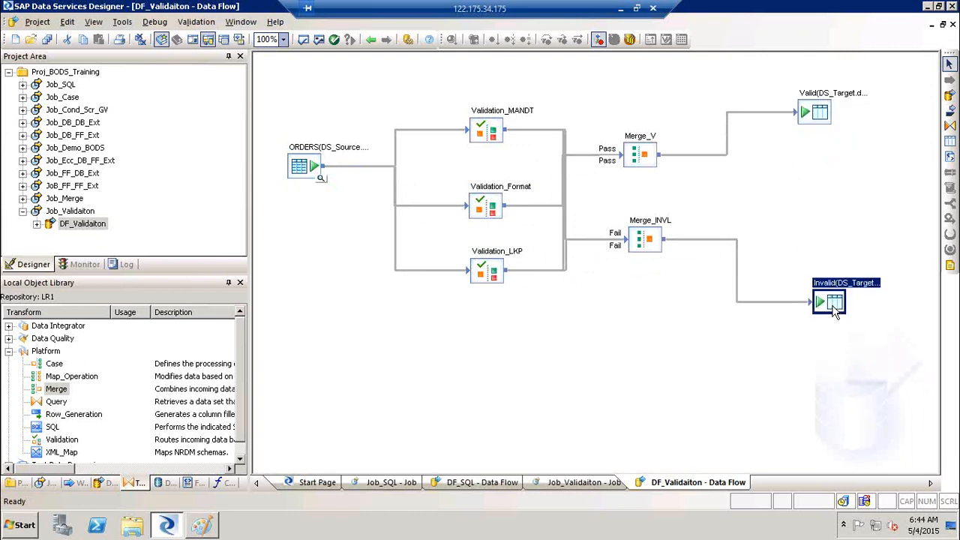
Open Validation_MANDT in the transform editor and view its validation transform options
double_click(512, 120)
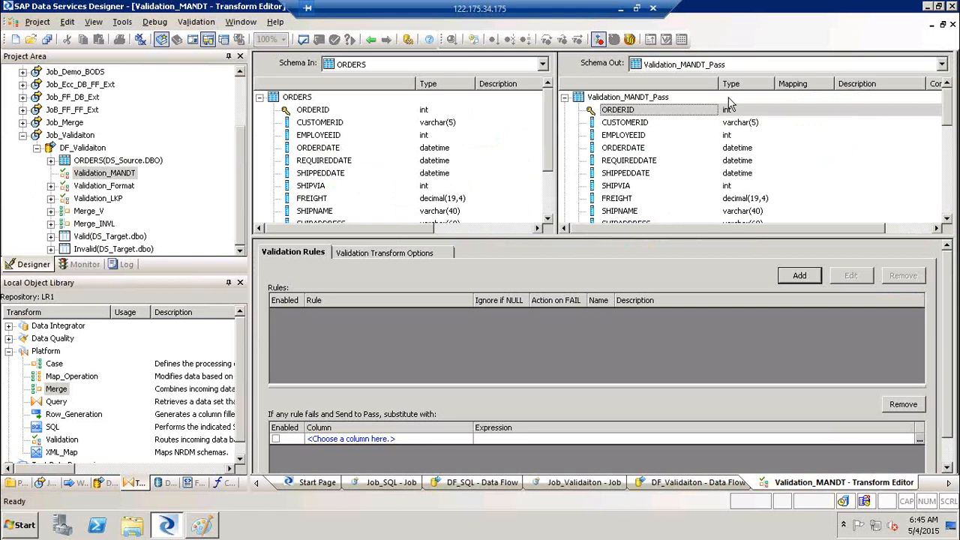
drag(382, 237, 362, 169)
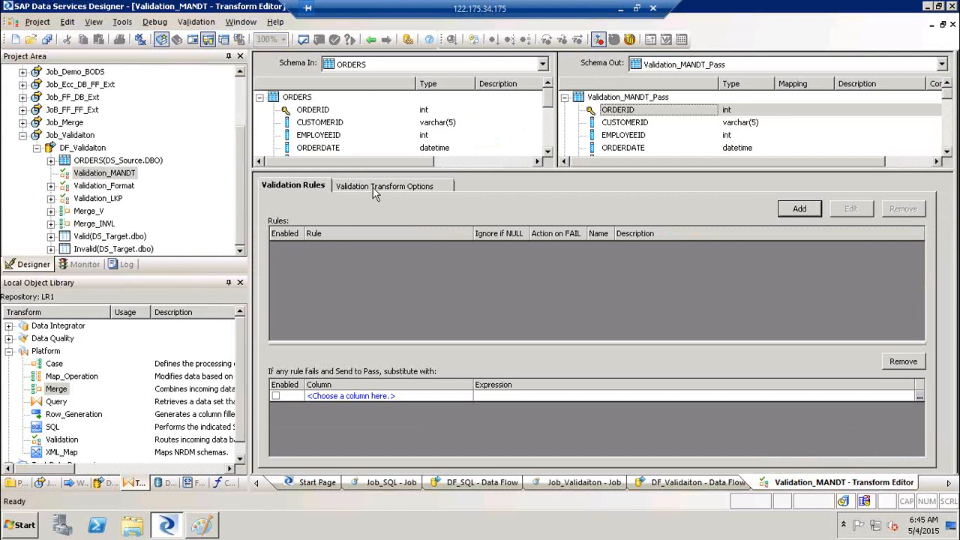
click(375, 188)
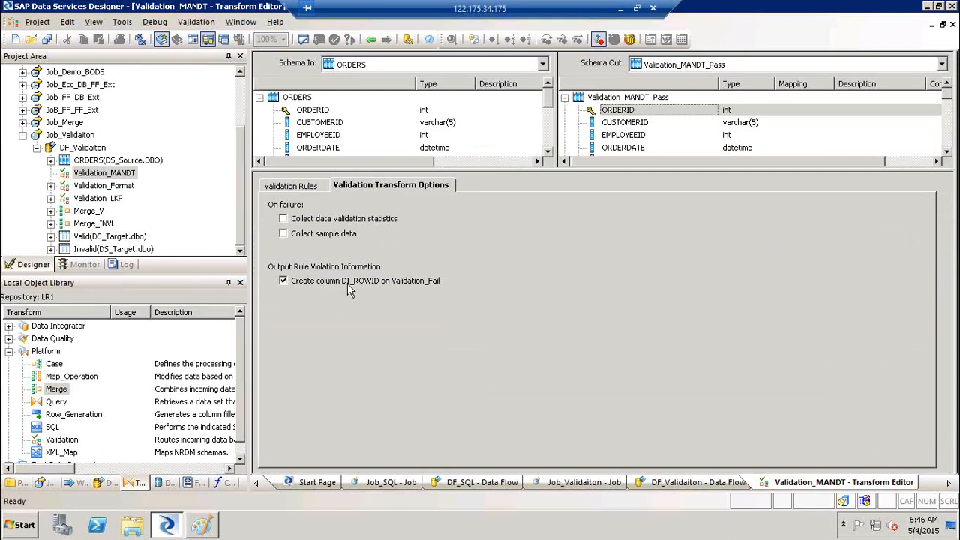
Compare the Pass and Fail output schemas of Validation_MANDT and highlight DI_ERRORACTION, DI_ERRORCOLUMNS and DI_ROWID in the Fail schema
drag(641, 169, 647, 354)
click(572, 102)
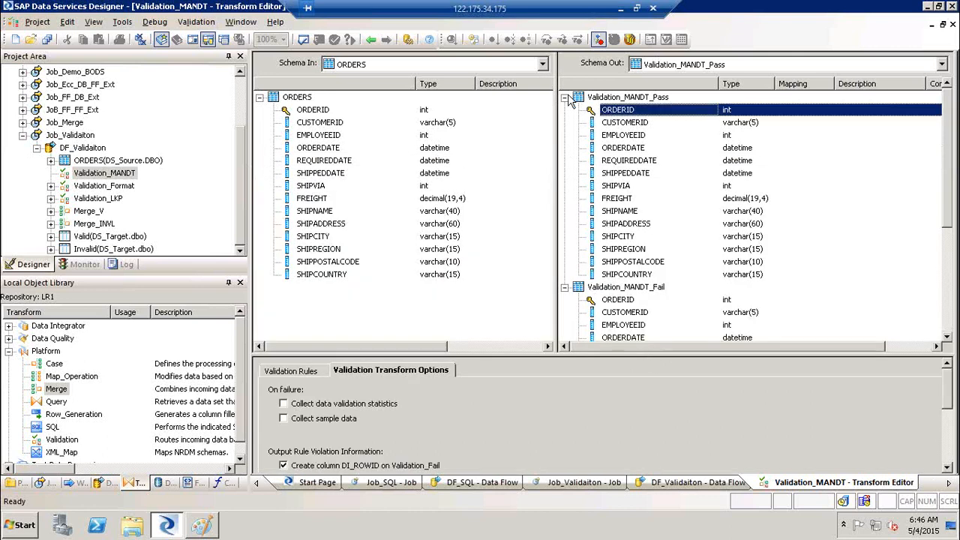
click(565, 97)
click(564, 110)
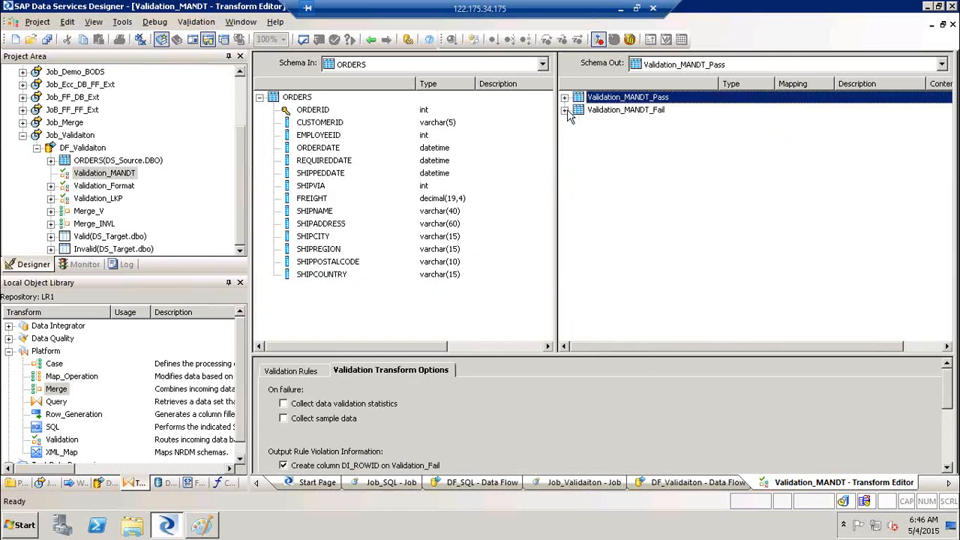
click(565, 110)
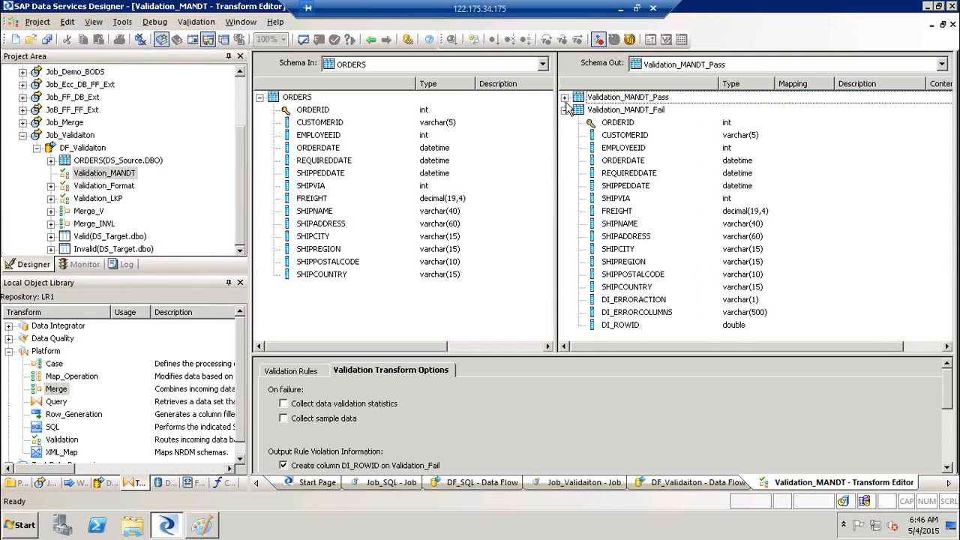
click(565, 97)
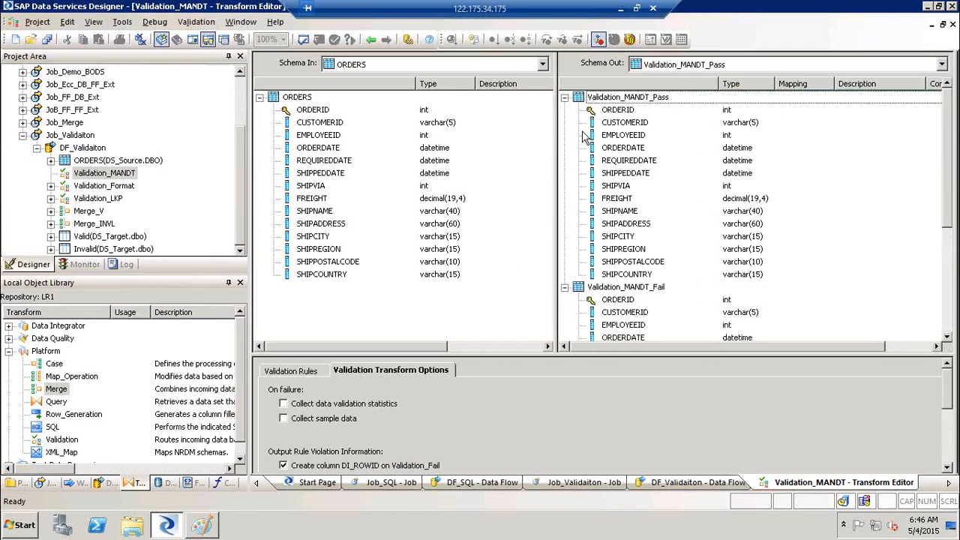
click(565, 98)
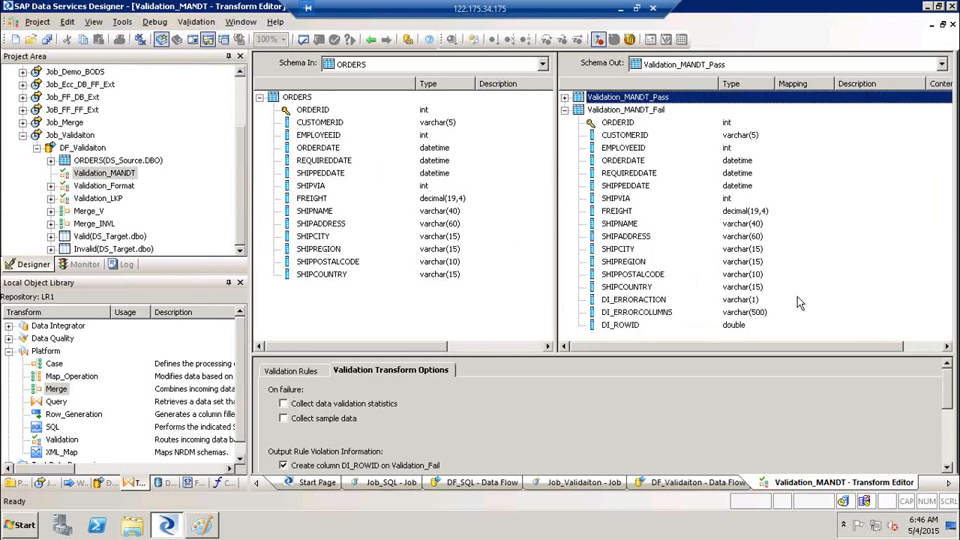
click(663, 300)
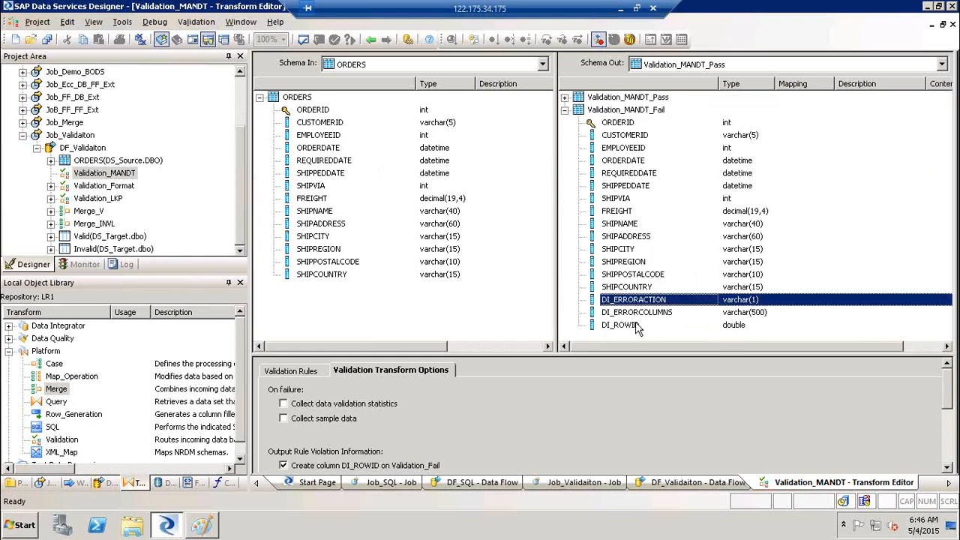
ctrl+click(635, 326)
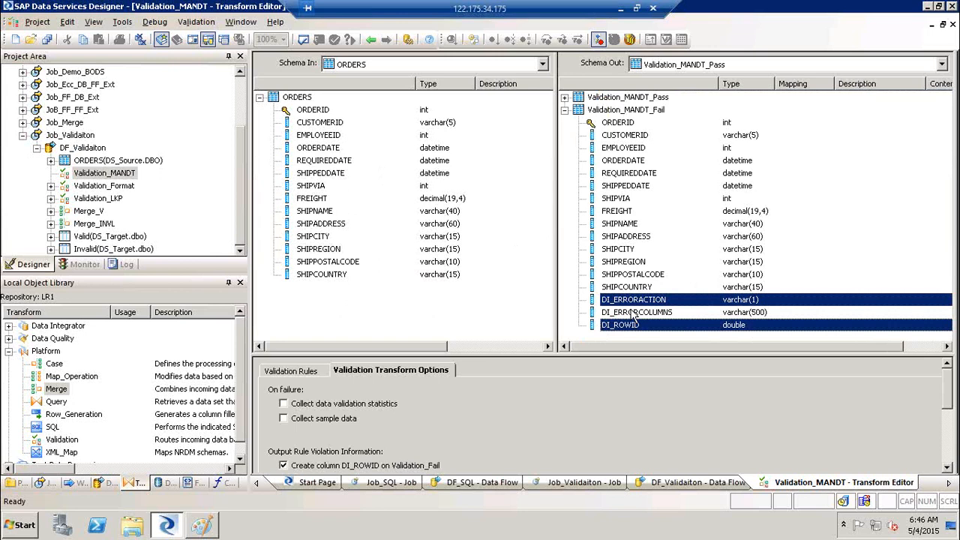
ctrl+click(634, 313)
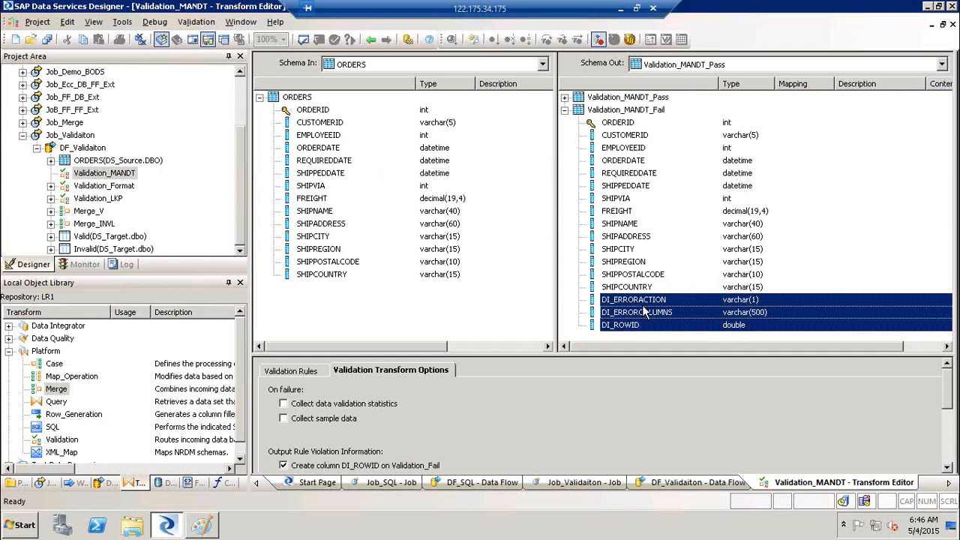
Highlight DI_ERRORACTION, DI_ERRORCOLUMNS and DI_ROWID one at a time in the Validation_MANDT_Fail schema
click(644, 305)
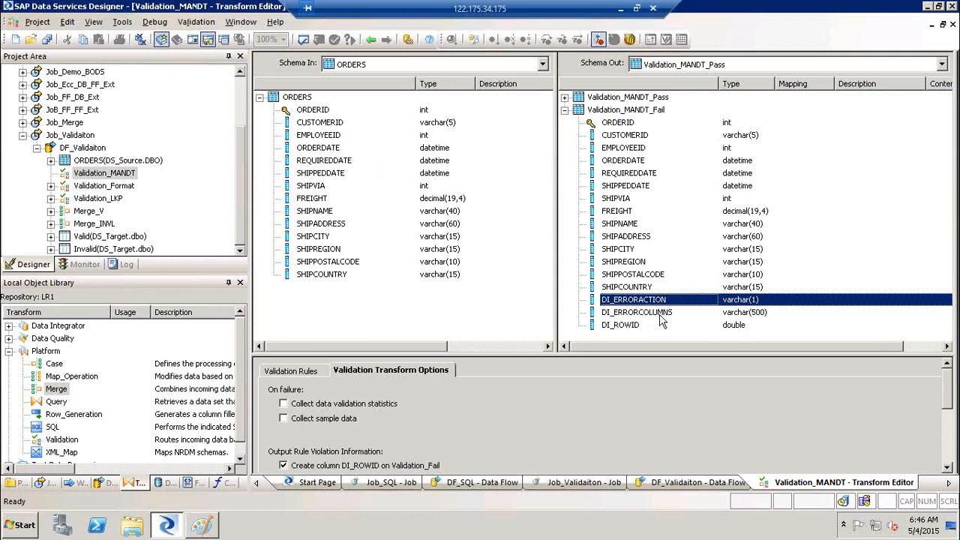
click(662, 315)
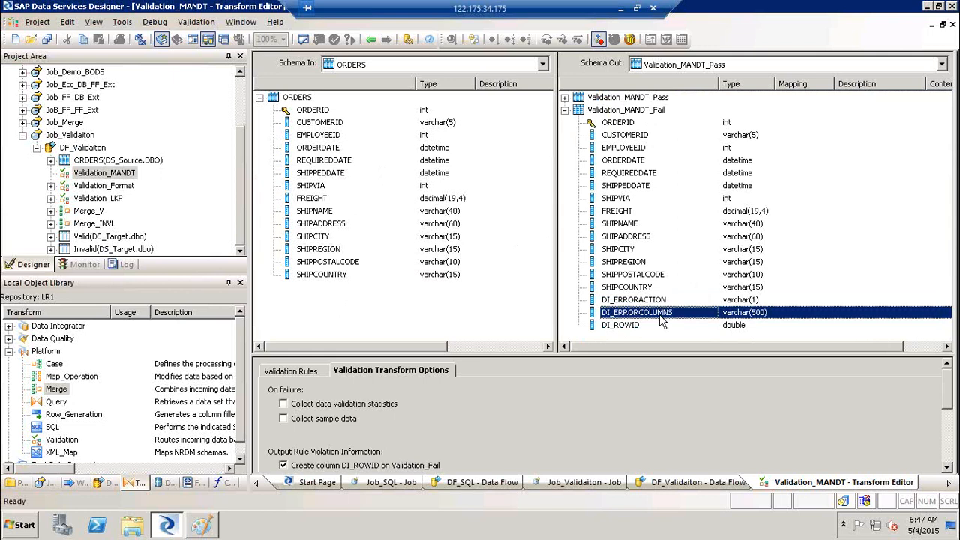
click(633, 328)
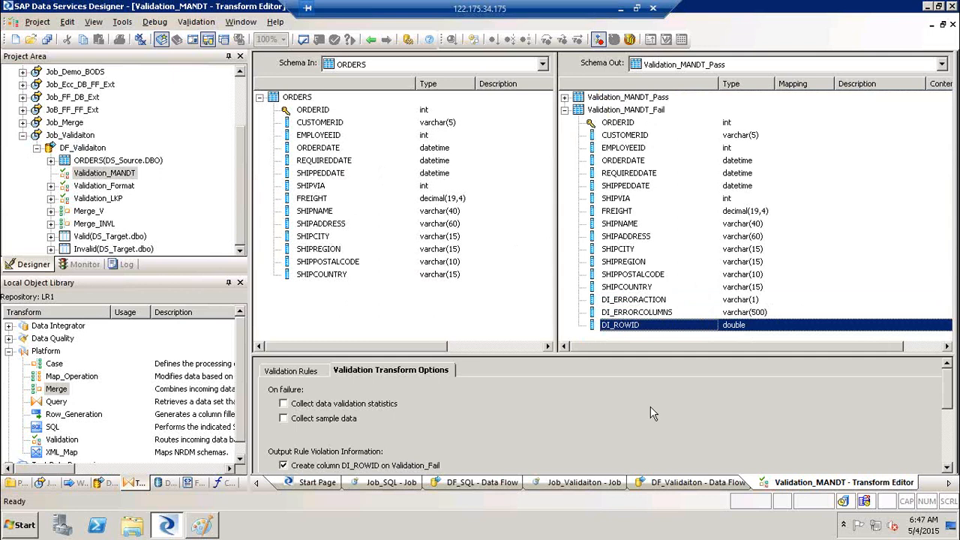
Show the validation rules of Validation_MANDT and enlarge the rules area below the schemas
drag(632, 352, 639, 314)
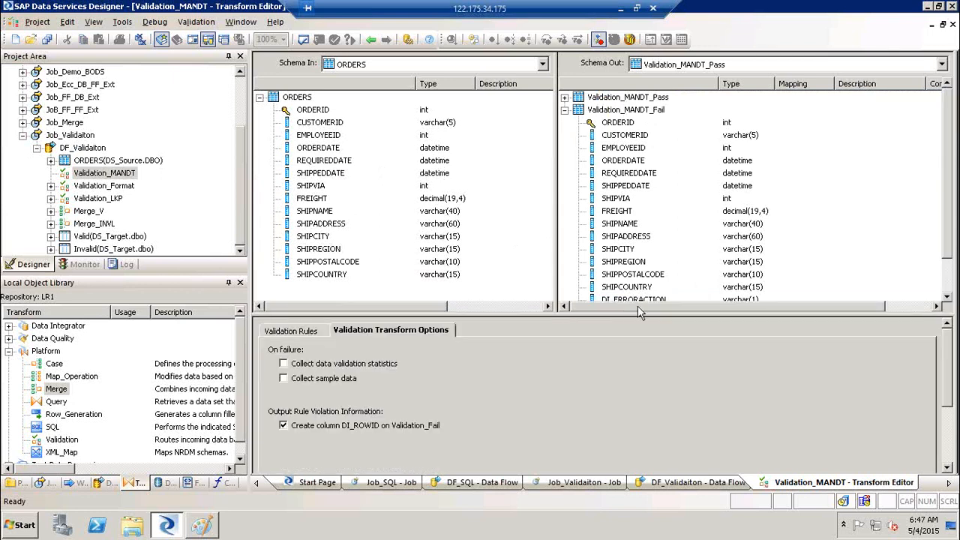
click(288, 331)
drag(415, 315, 396, 240)
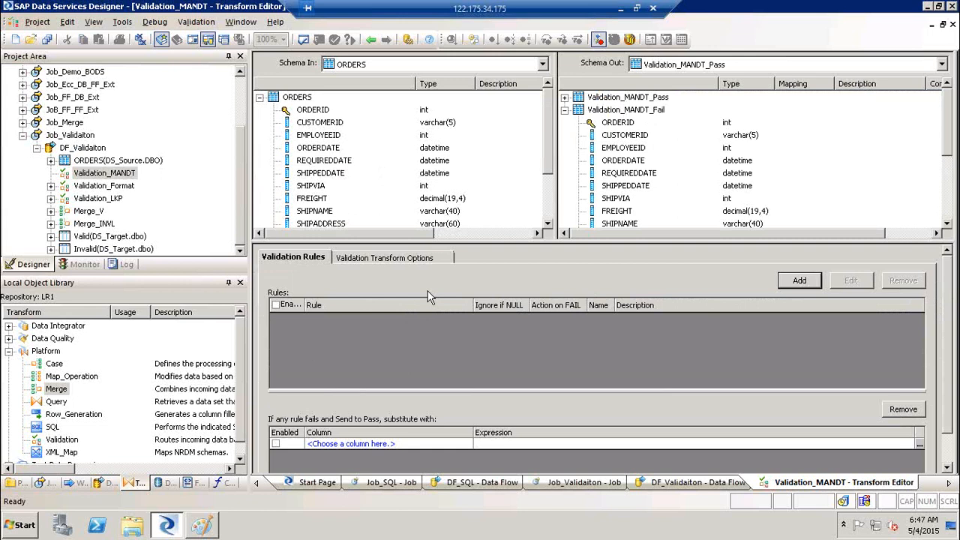
click(797, 281)
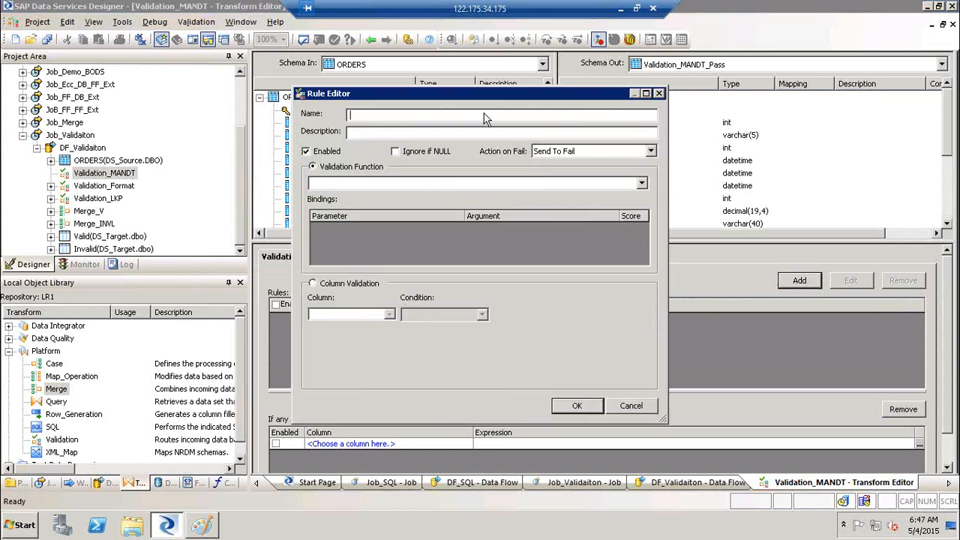
drag(459, 101, 479, 116)
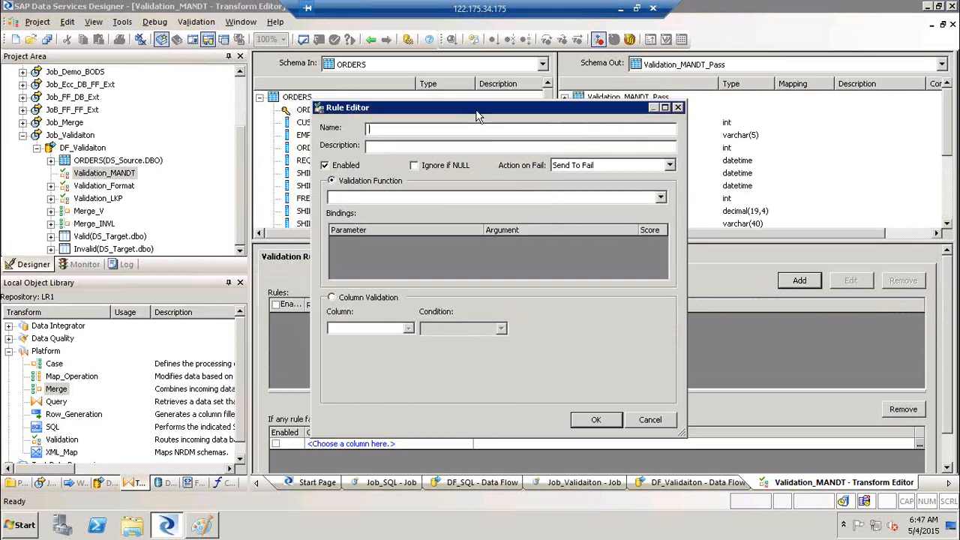
text(Mndatory)
key(Tab)
text(Mandatory)
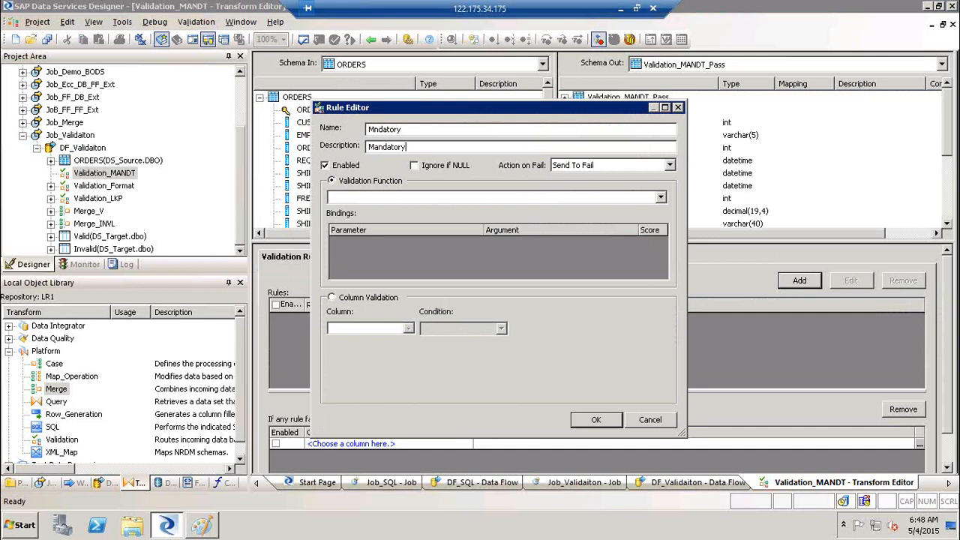
click(669, 421)
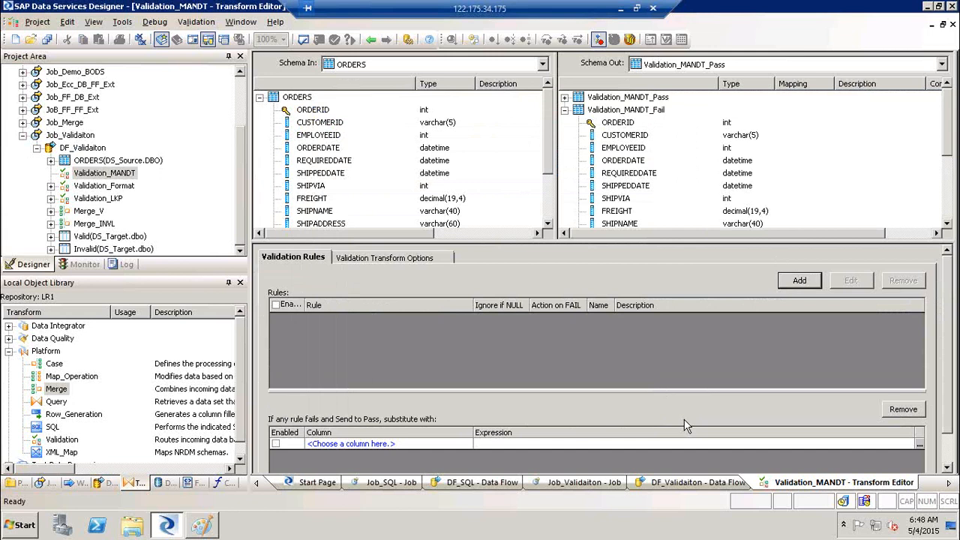
Add a validation rule to Validation_MANDT with the name Mandatory and the description Mandatory
click(318, 114)
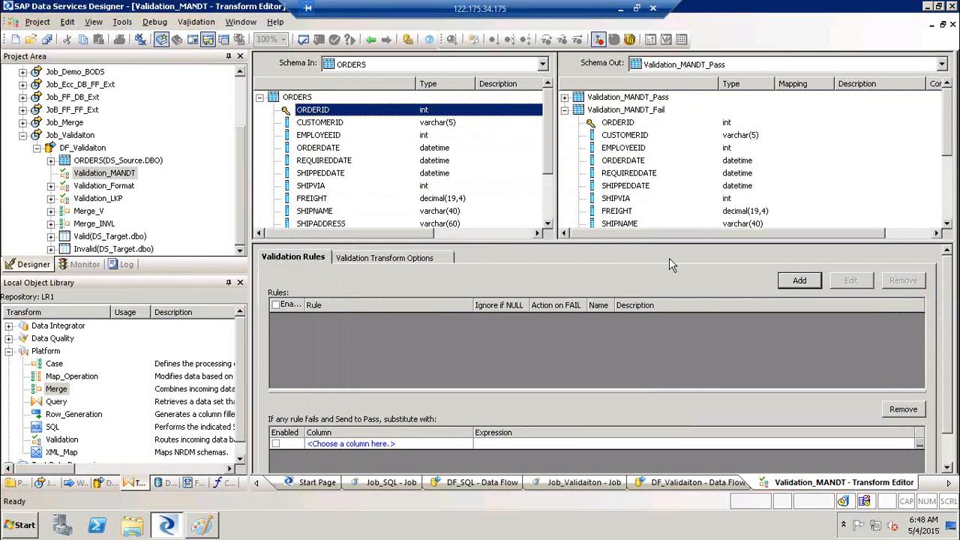
click(798, 285)
text(Mandatory)
key(Tab)
text(Mandatory)
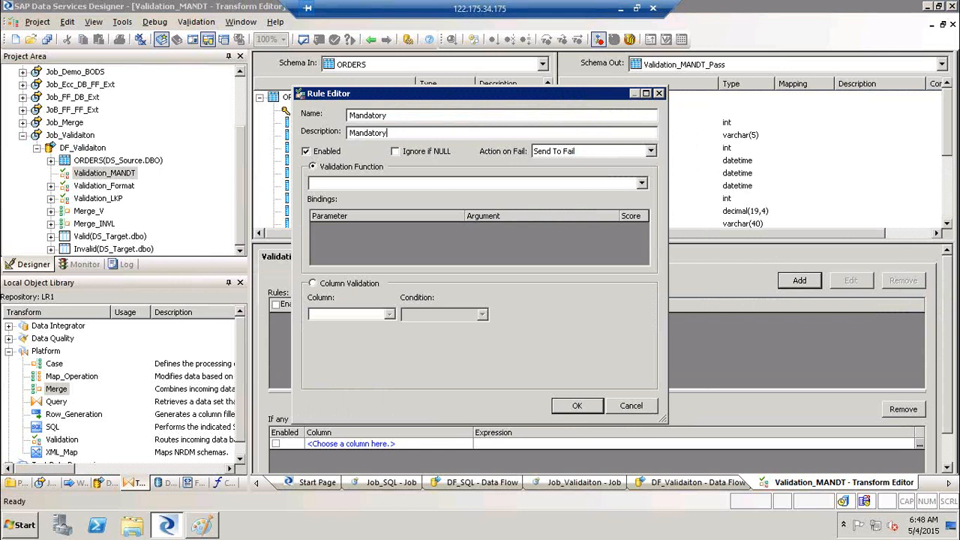
Enable the Mandatory rule with Ignore if NULL turned on, and set its action on fail to Send To Fail
drag(382, 99, 438, 131)
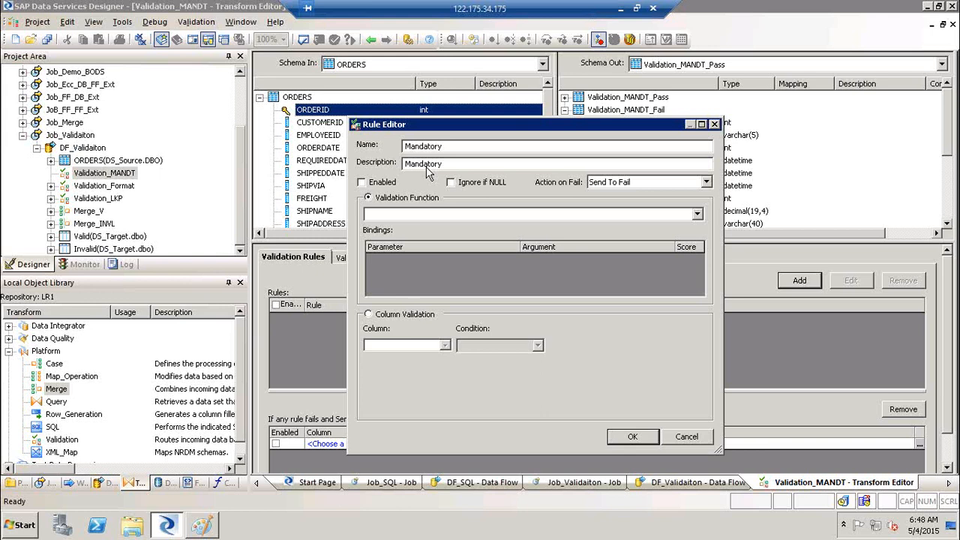
click(380, 185)
click(620, 187)
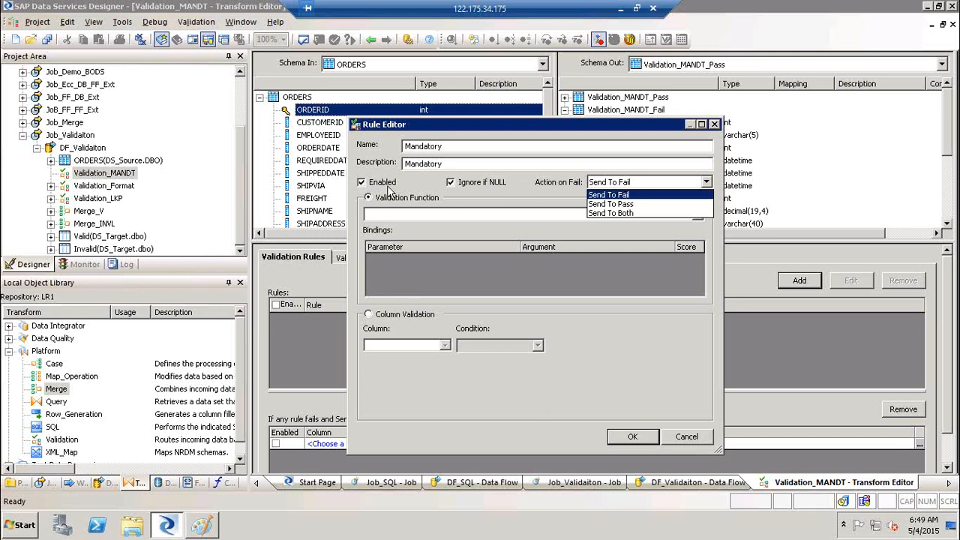
click(514, 188)
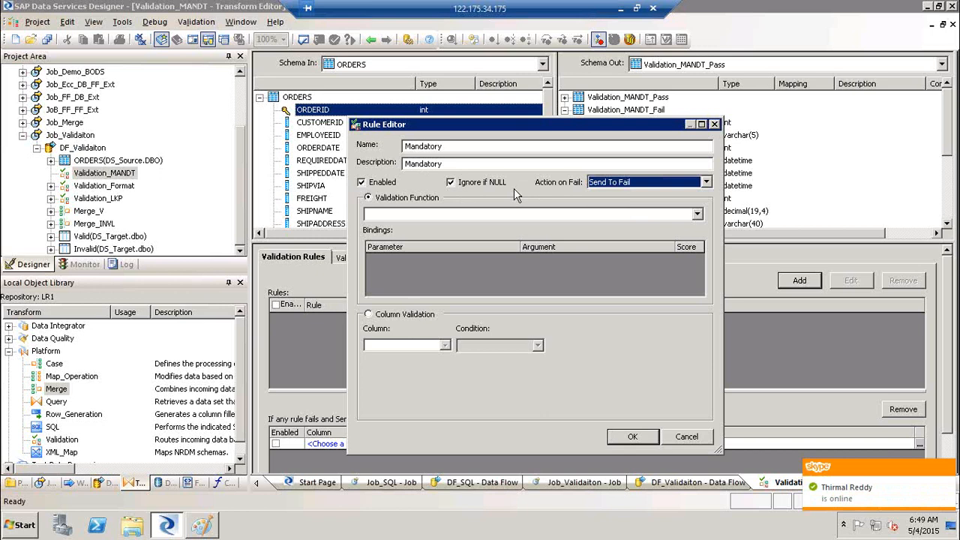
click(640, 186)
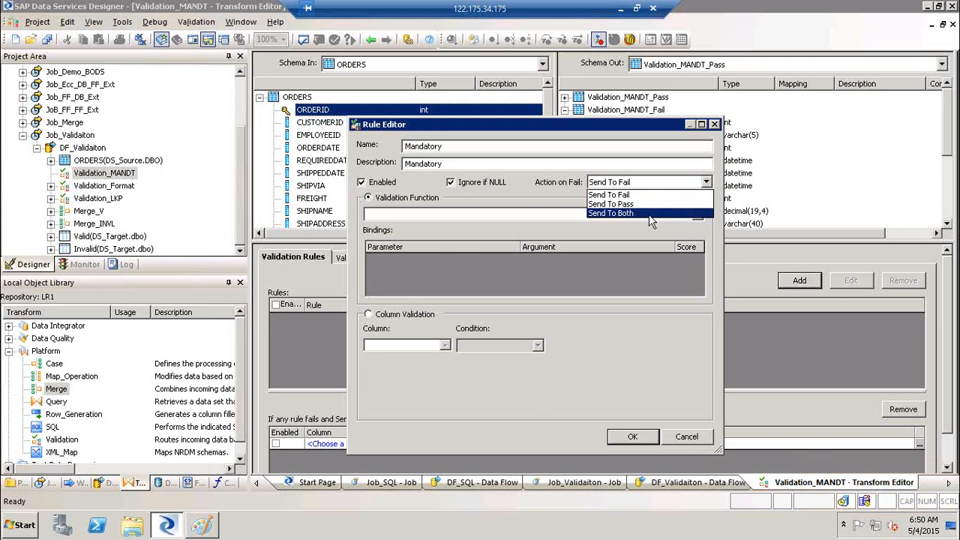
click(637, 196)
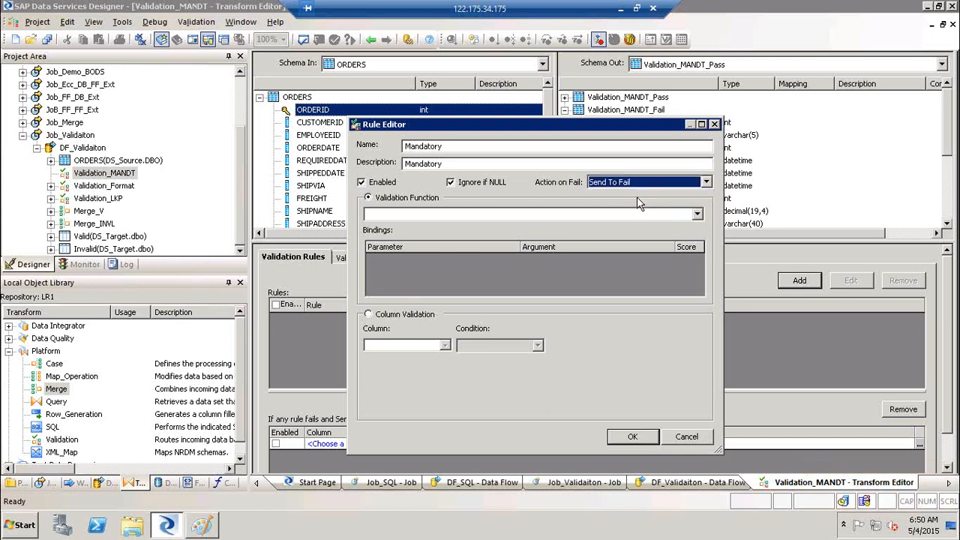
Switch the Mandatory rule to column validation on ORDERS.ORDERID, with Send To Fail as the action on fail
click(415, 316)
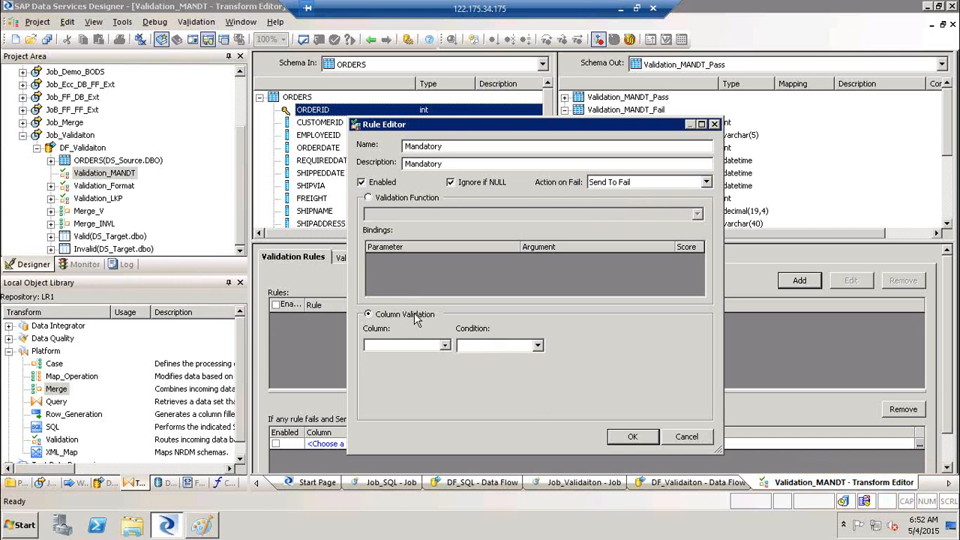
click(706, 183)
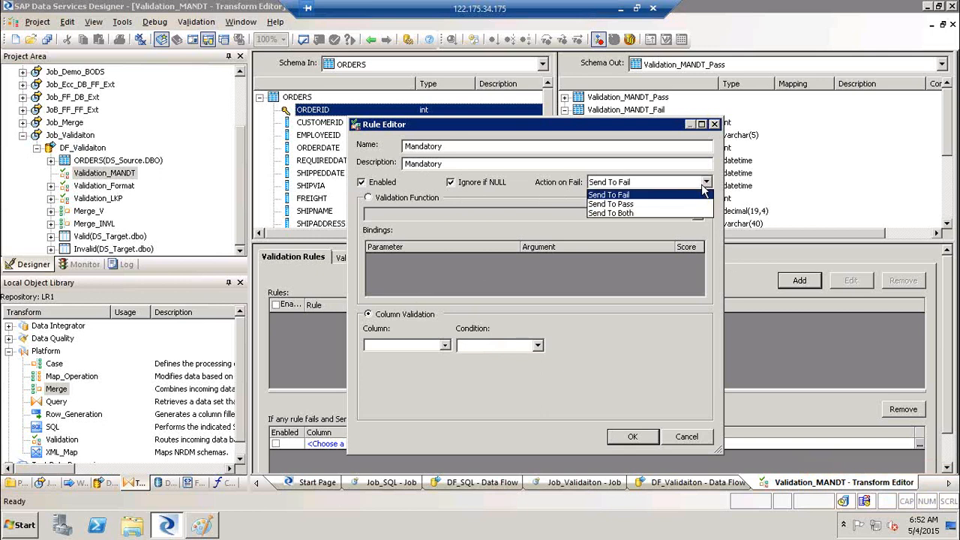
click(644, 204)
click(645, 183)
click(625, 196)
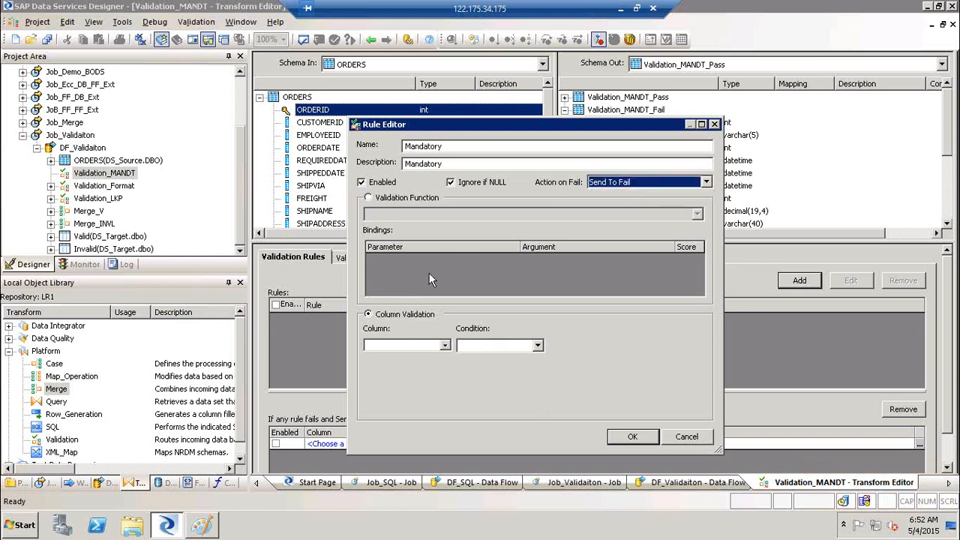
click(445, 346)
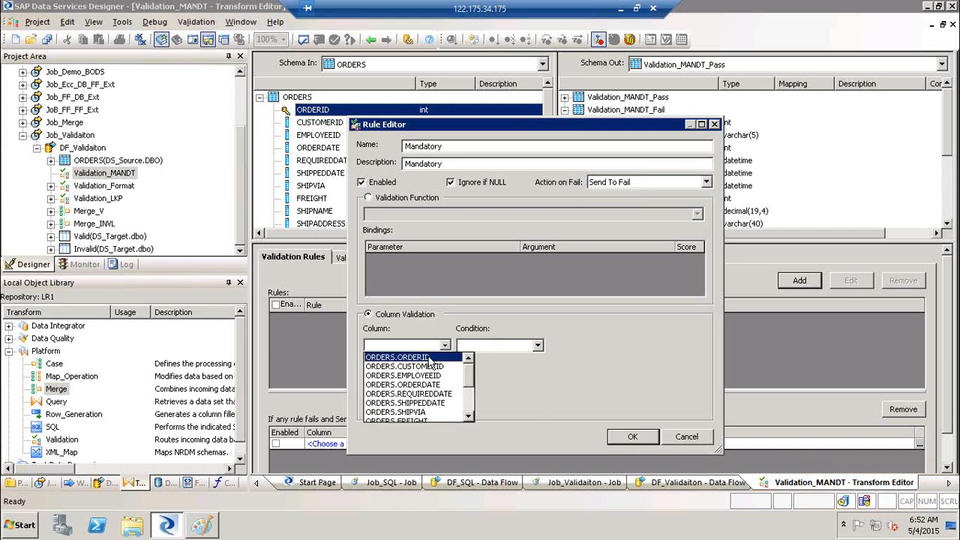
click(431, 358)
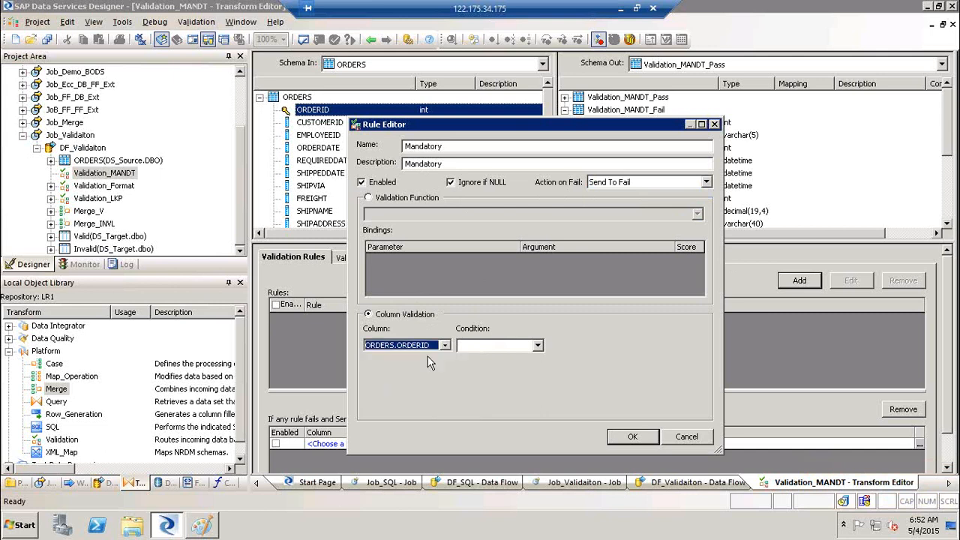
click(444, 147)
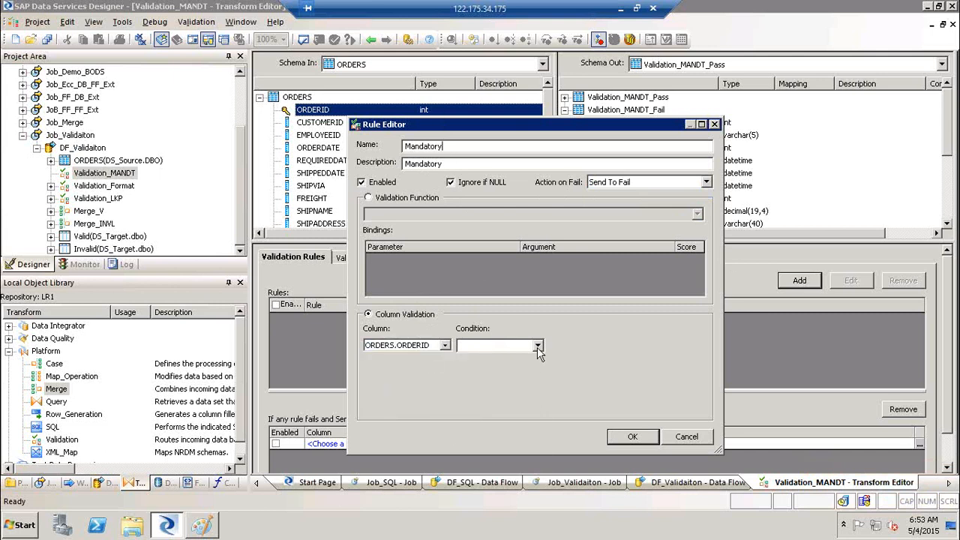
Try the condition < 1000 and the condition IS NULL for the ORDERS.ORDERID column
click(537, 347)
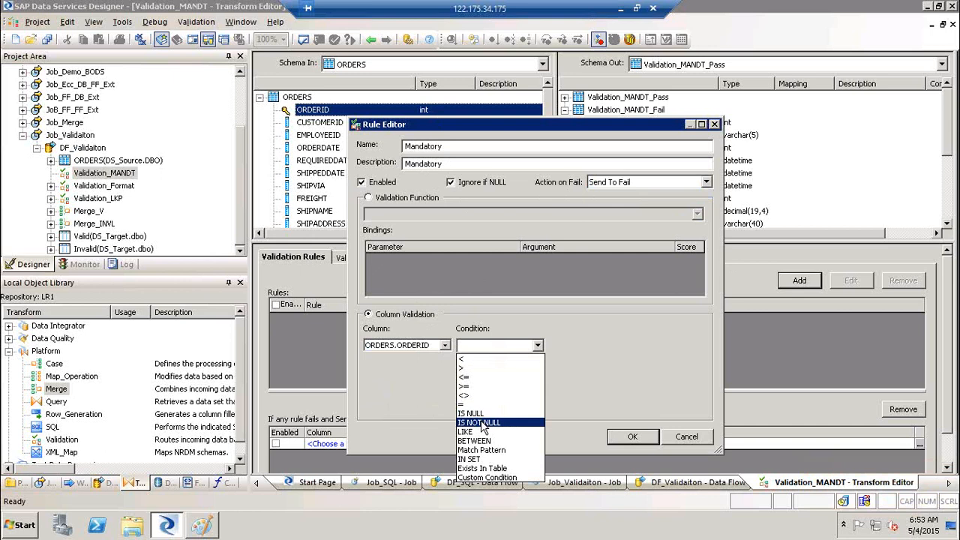
click(480, 359)
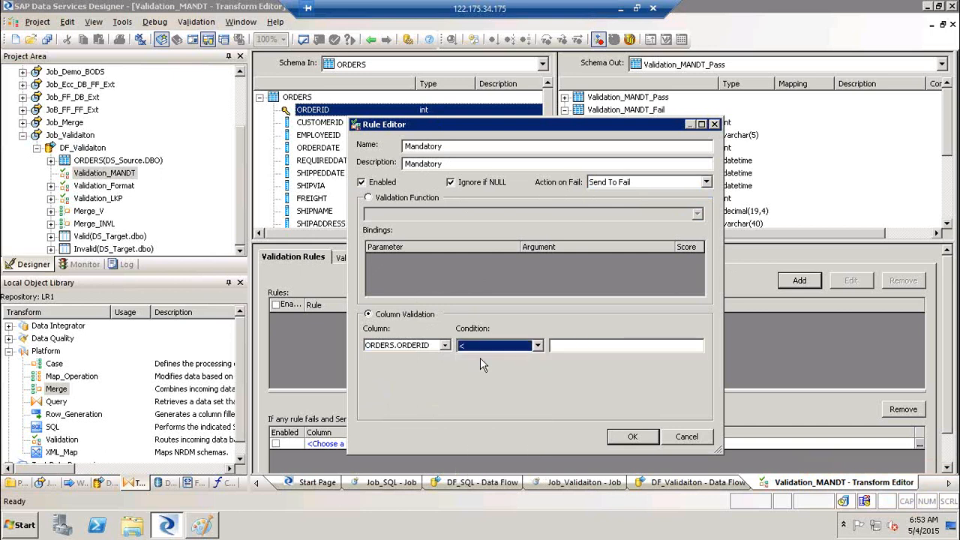
click(592, 347)
text(1000)
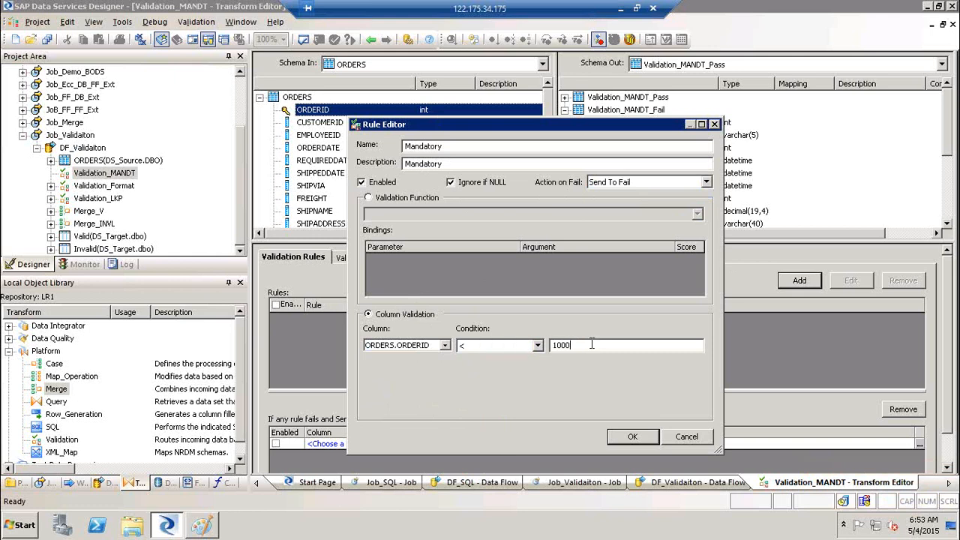
click(537, 348)
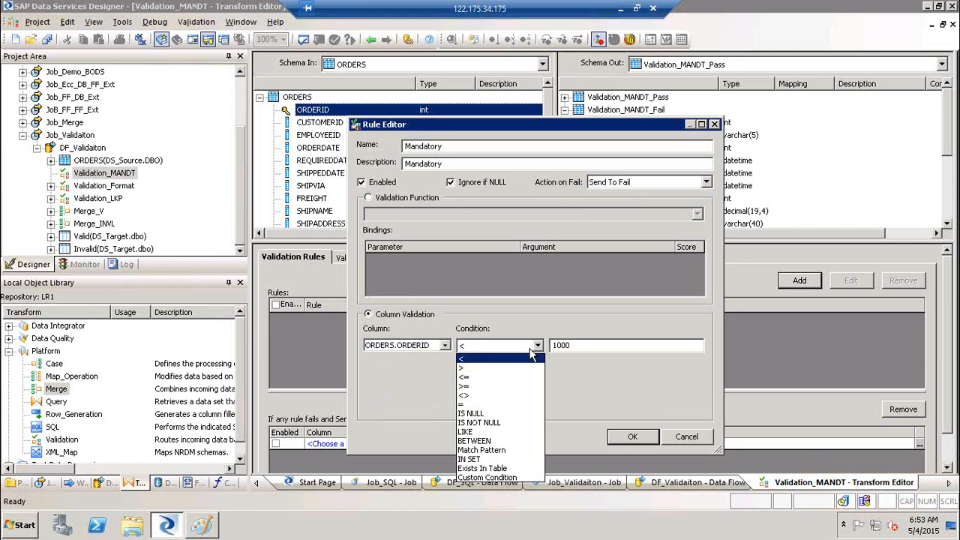
click(488, 416)
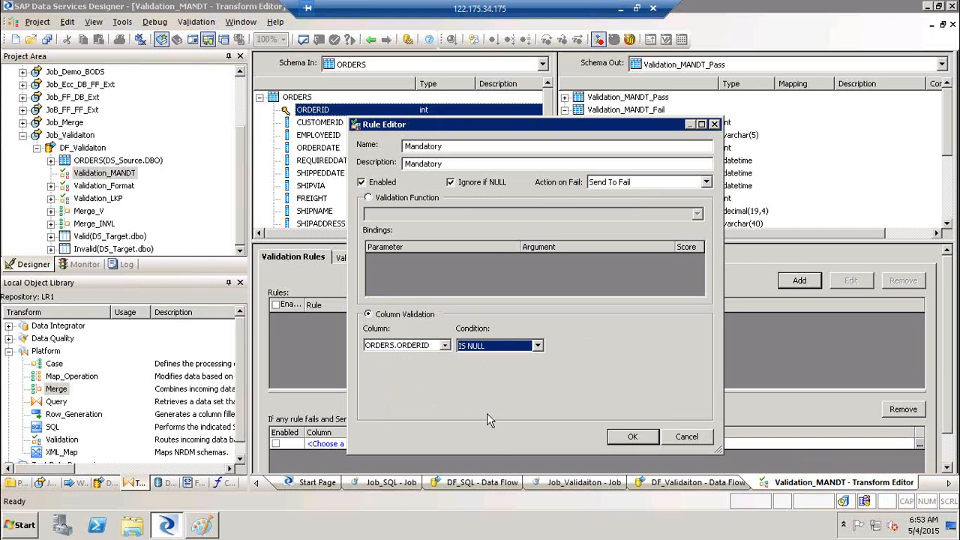
Set the column validation condition for ORDERS.ORDERID to IS NOT NULL and bring up the available conditions again
click(537, 346)
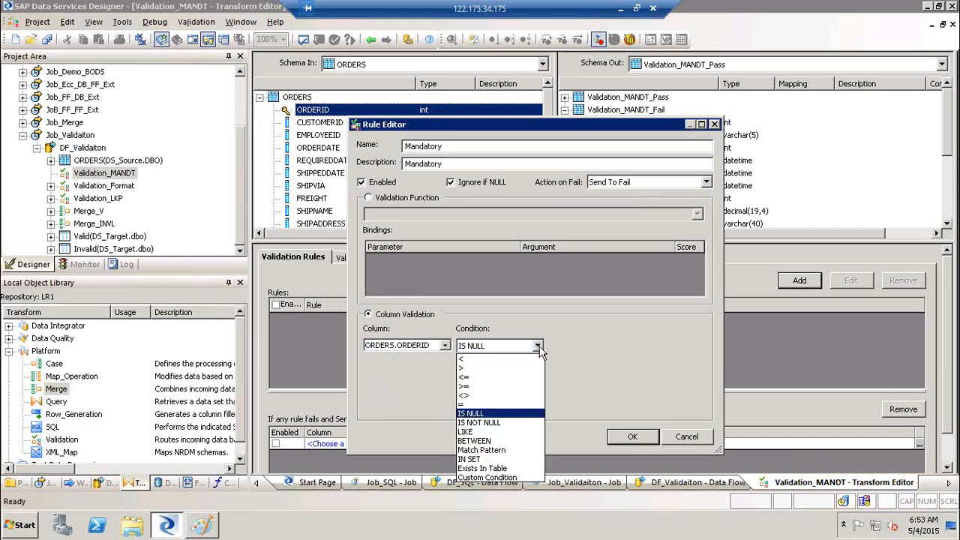
click(497, 424)
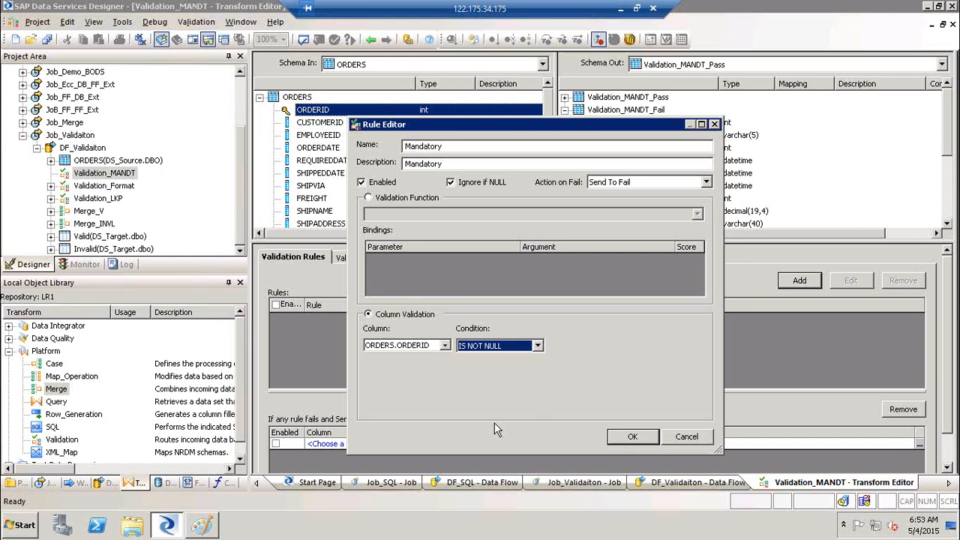
double_click(453, 146)
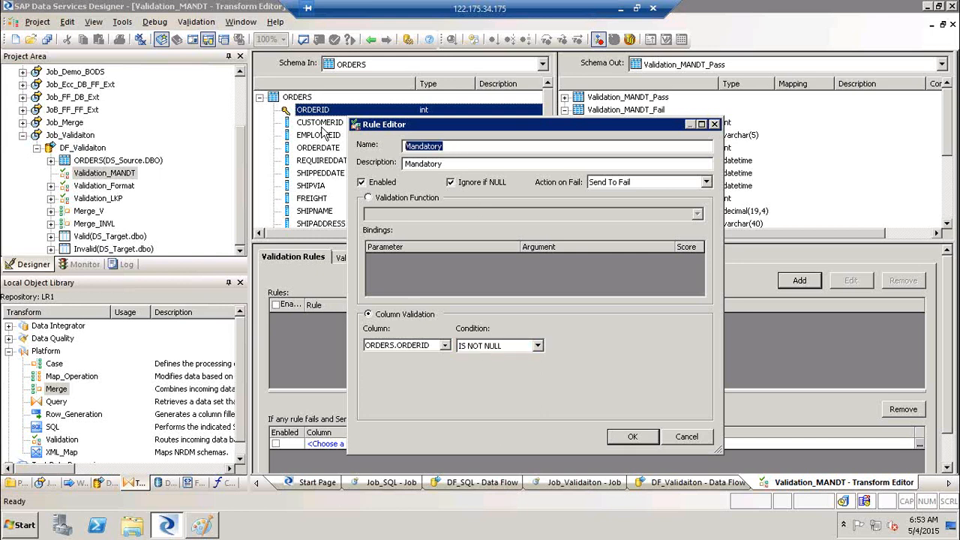
click(538, 347)
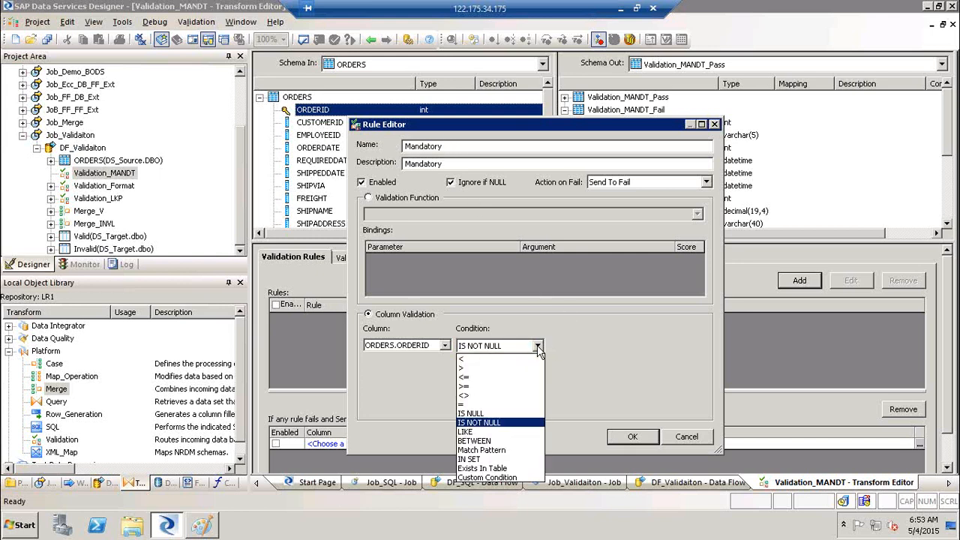
Set the ORDERS.ORDERID validation condition to LIKE with the value %ORD%
click(497, 432)
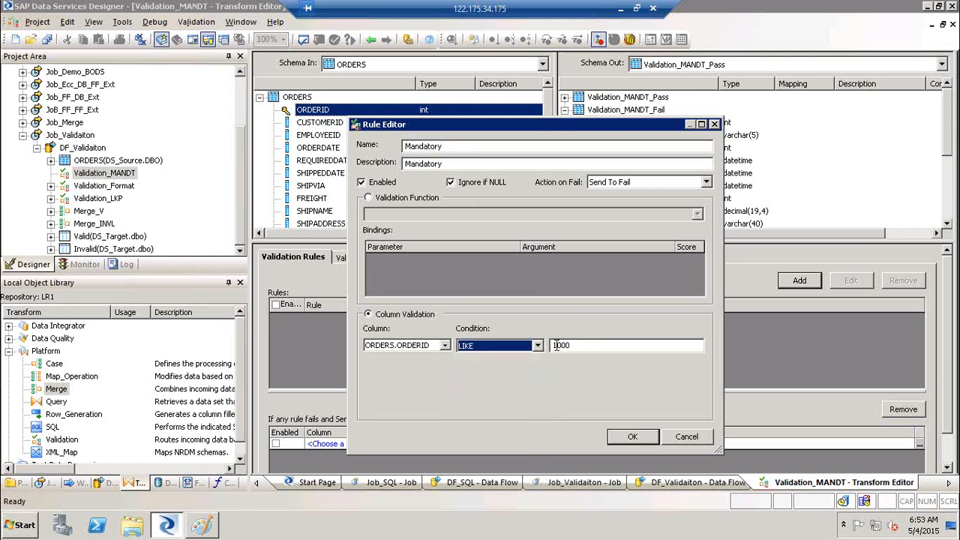
click(555, 345)
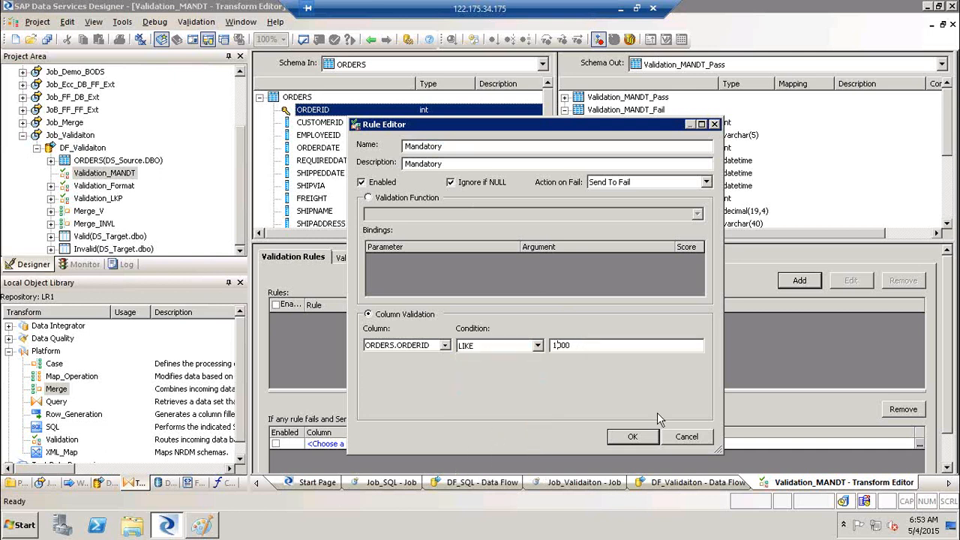
key(Left)
key(Delete)
key(Delete)
key(Delete)
key(Delete)
text(%ORD%)
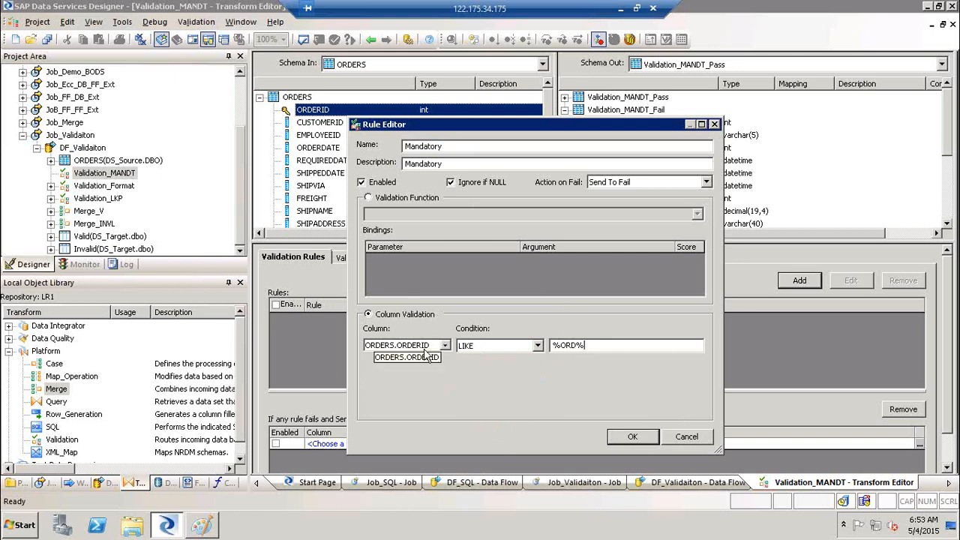
double_click(561, 346)
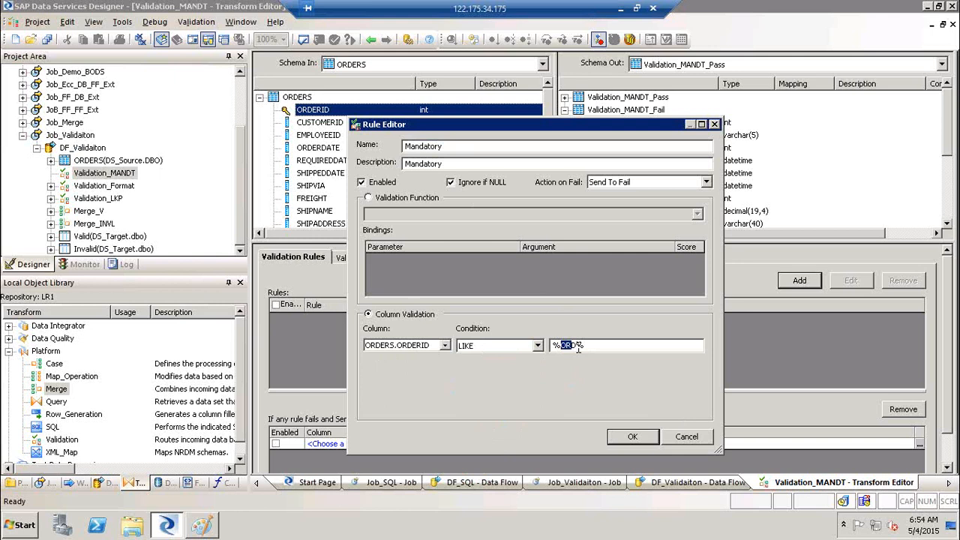
Set the ORDERS.ORDERID condition to BETWEEN with the range 1000 and 5000
click(537, 345)
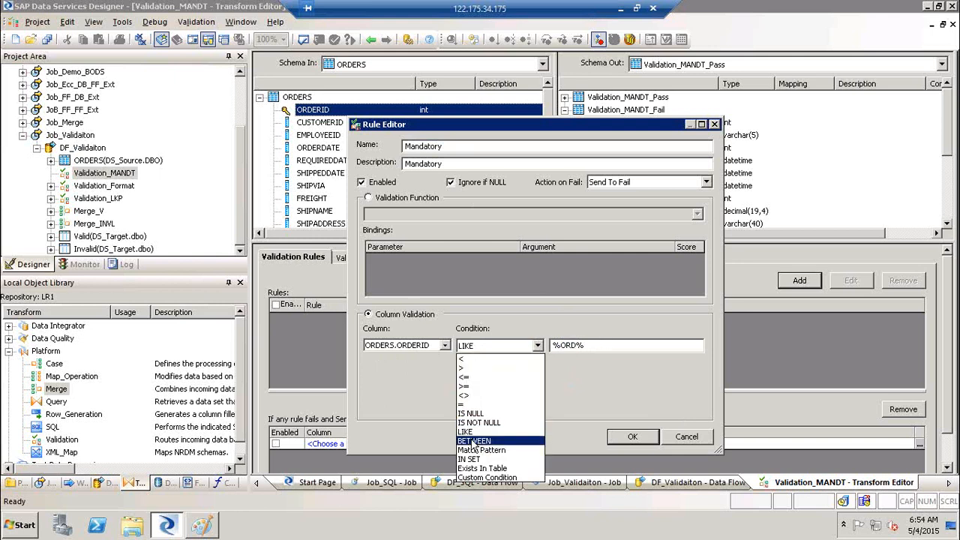
click(473, 441)
click(579, 346)
text(100)
text(1)
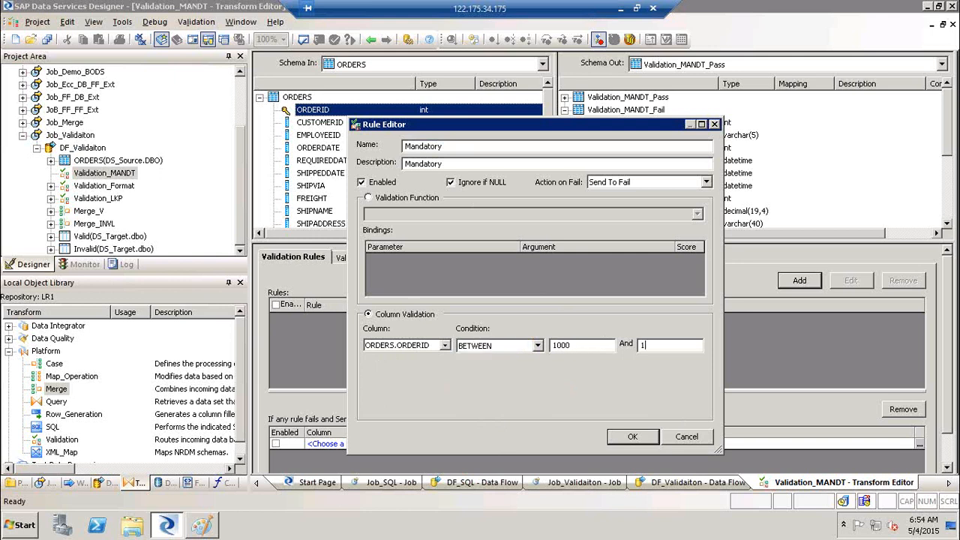
key(BackSpace)
text(5000)
Set the ORDERS.ORDERID condition to Match Pattern with the value PLNT1,ARG1, MRDS1,MDRS2
click(538, 347)
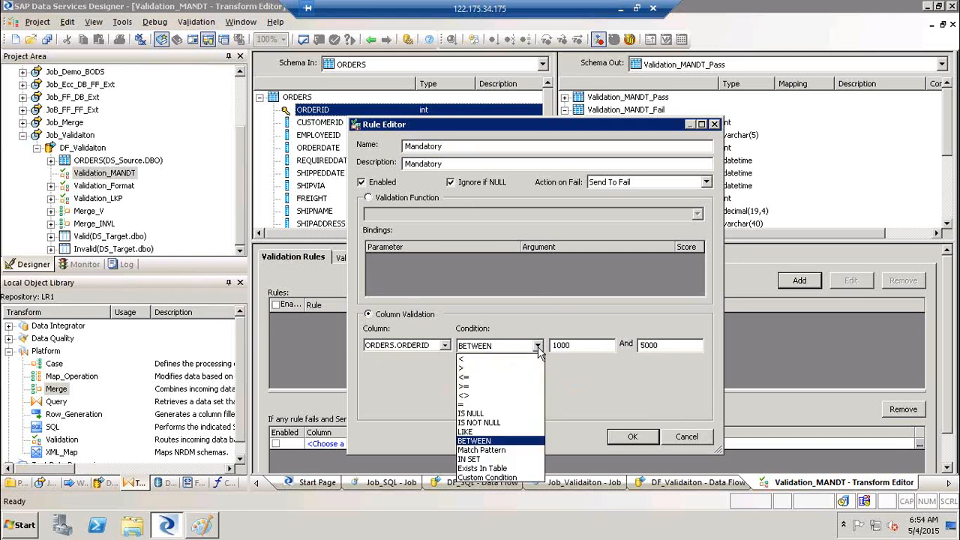
click(498, 450)
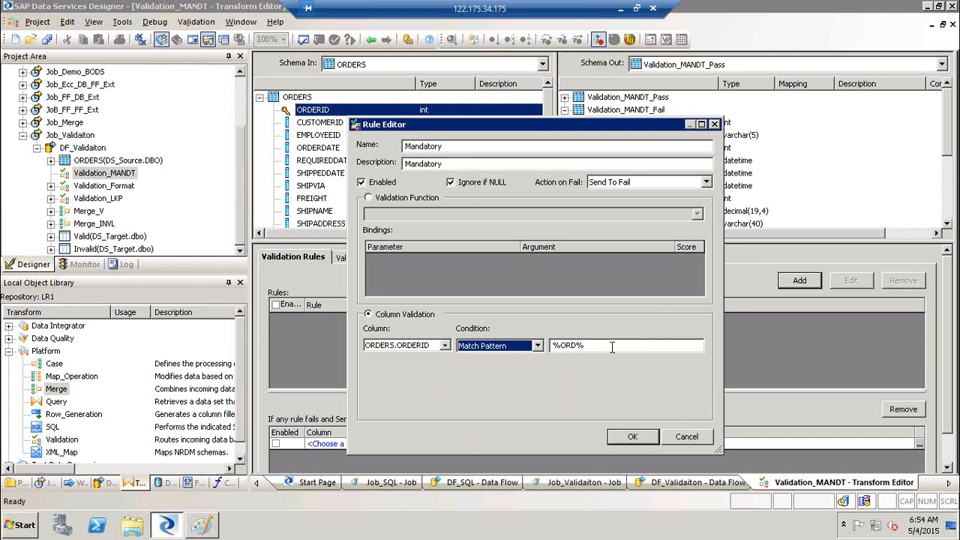
key(Tab)
key(Delete)
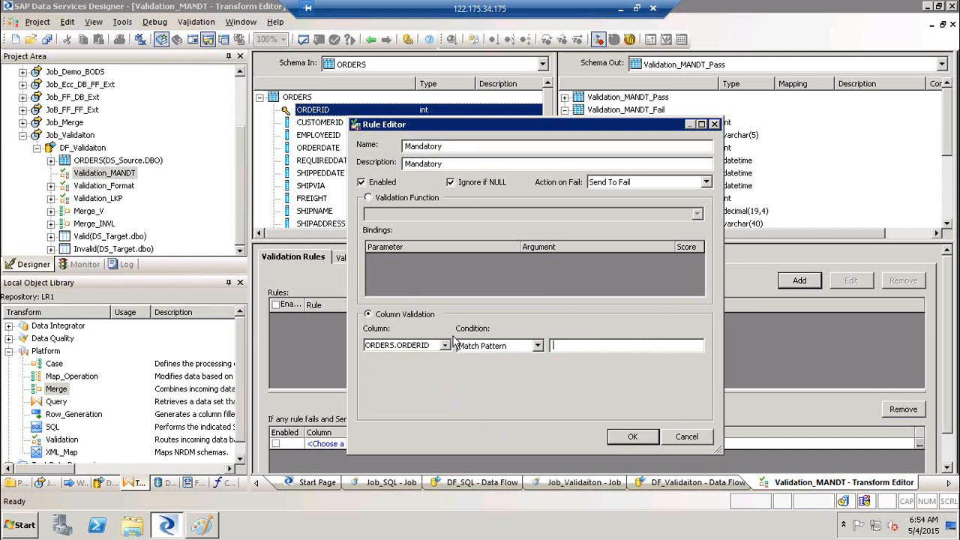
text(P)
key(BackSpace)
text(1000)
key(BackSpace)
key(BackSpace)
key(BackSpace)
key(BackSpace)
text(PLNT)
text(1)
text(,AUG)
key(BackSpace)
key(BackSpace)
text(RG1, MRDS1,MDRS2)
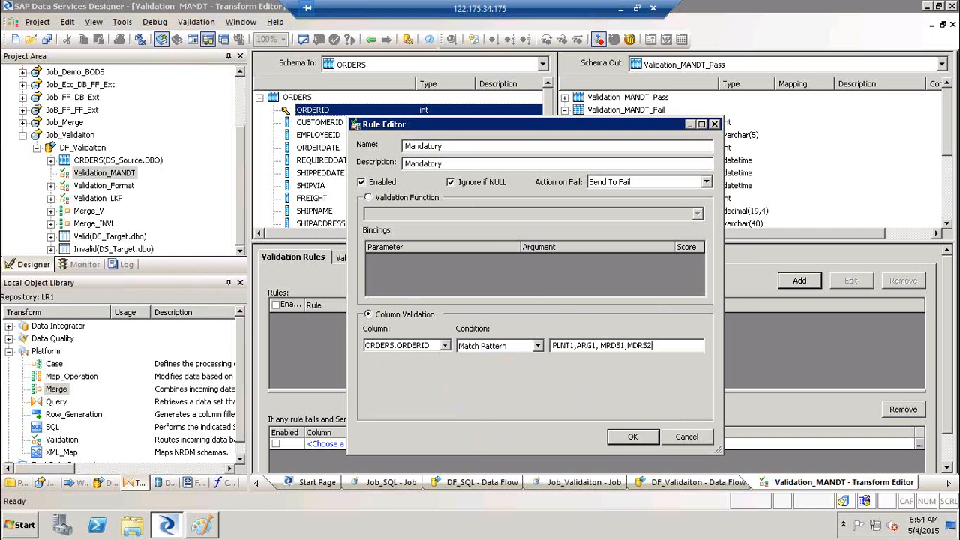
Replace the match pattern value with XXXXXxxx99999, and clear it again
double_click(663, 345)
click(662, 345)
drag(650, 347, 460, 342)
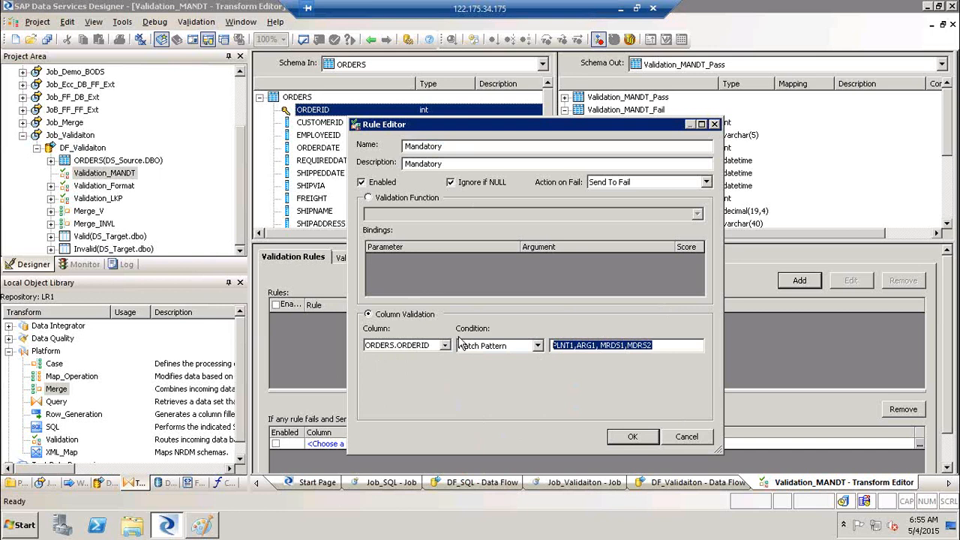
key(Delete)
text(XXXXX)
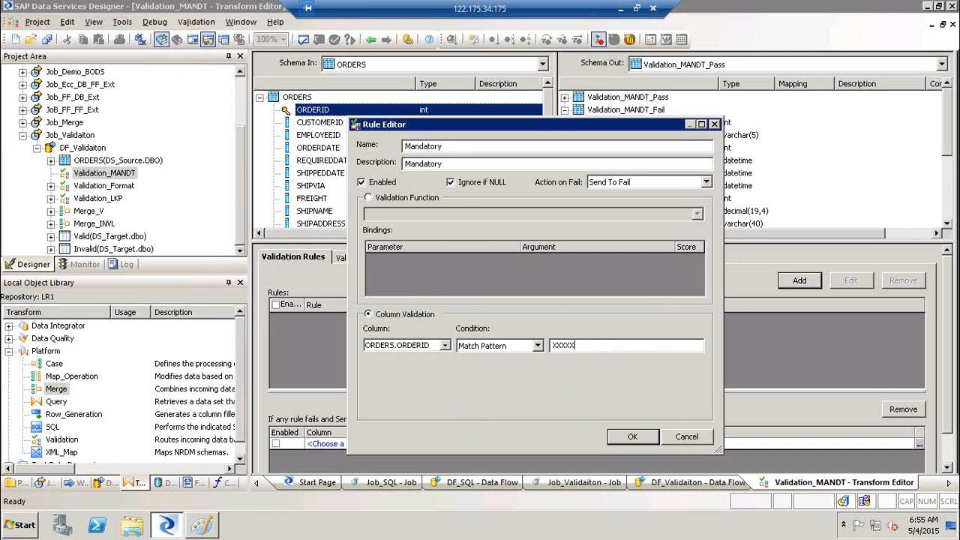
text(xxx99999)
key(BackSpace)
key(BackSpace)
key(BackSpace)
key(BackSpace)
key(BackSpace)
key(BackSpace)
key(BackSpace)
key(BackSpace)
key(BackSpace)
key(BackSpace)
key(BackSpace)
key(BackSpace)
key(BackSpace)
Enter XXXX9999 as an example match pattern, and erase it
text(XXXX9999)
key(BackSpace)
key(BackSpace)
key(BackSpace)
key(BackSpace)
key(BackSpace)
key(BackSpace)
key(BackSpace)
key(BackSpace)
Enter the sample value Abcd1234 as the match pattern, and erase it
text(Abcd1234)
key(BackSpace)
key(BackSpace)
key(BackSpace)
key(BackSpace)
key(BackSpace)
key(BackSpace)
key(BackSpace)
key(BackSpace)
Enter the mixed-case match pattern Xxxx9999, and clear the pattern value
text(Xxxx9999)
drag(604, 344, 492, 340)
key(BackSpace)
Set the ORDERS.ORDERID condition to IN SET with the values ('10,'20','30','40')
click(537, 348)
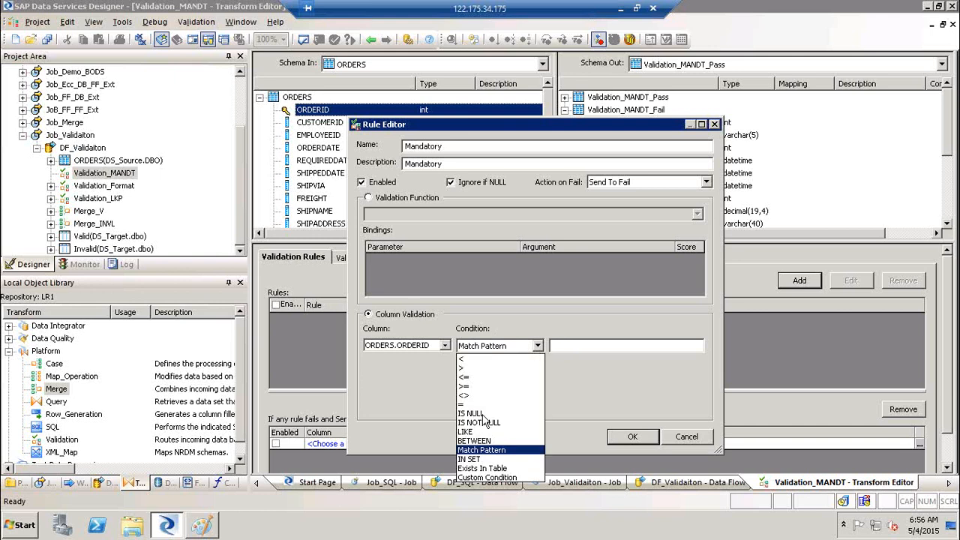
click(489, 460)
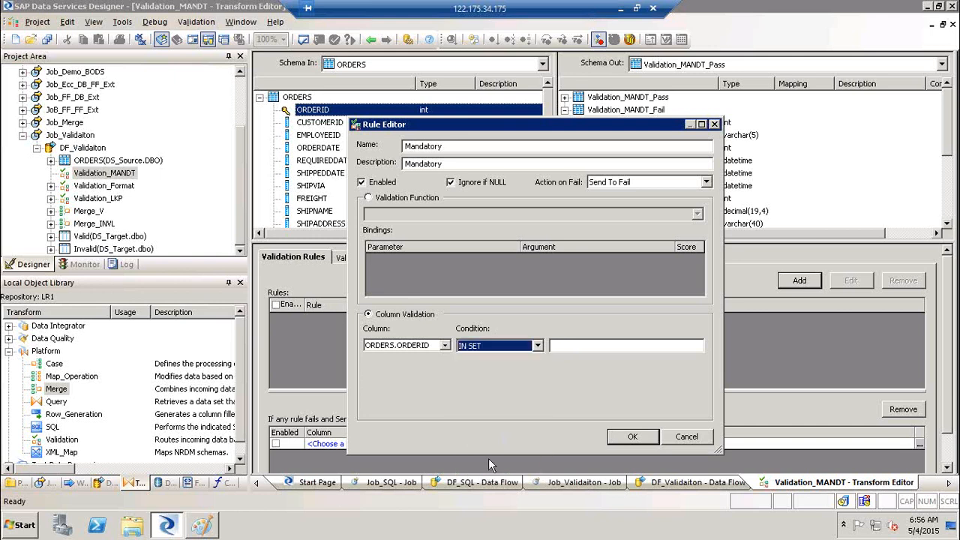
click(572, 347)
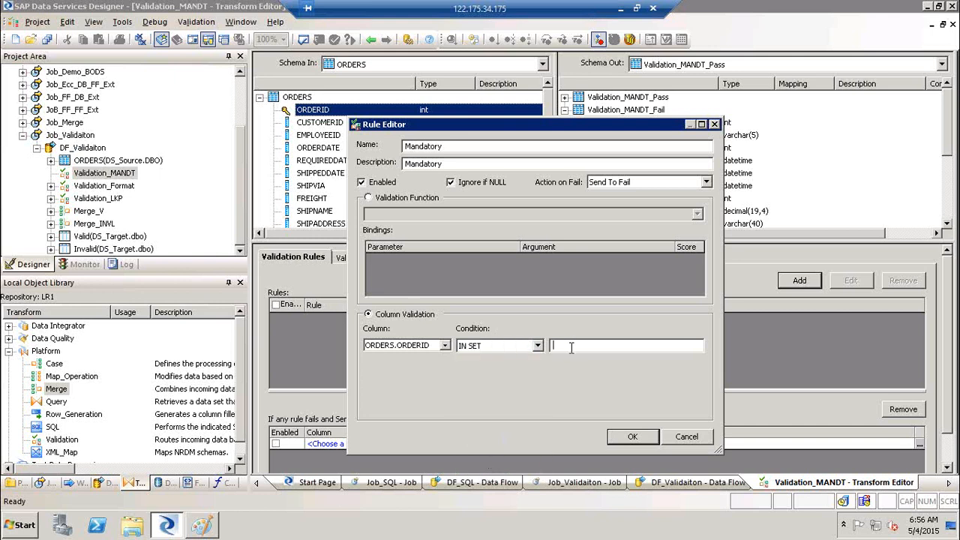
text(('10,')
text(20','30','40'))
key(ctrl+a)
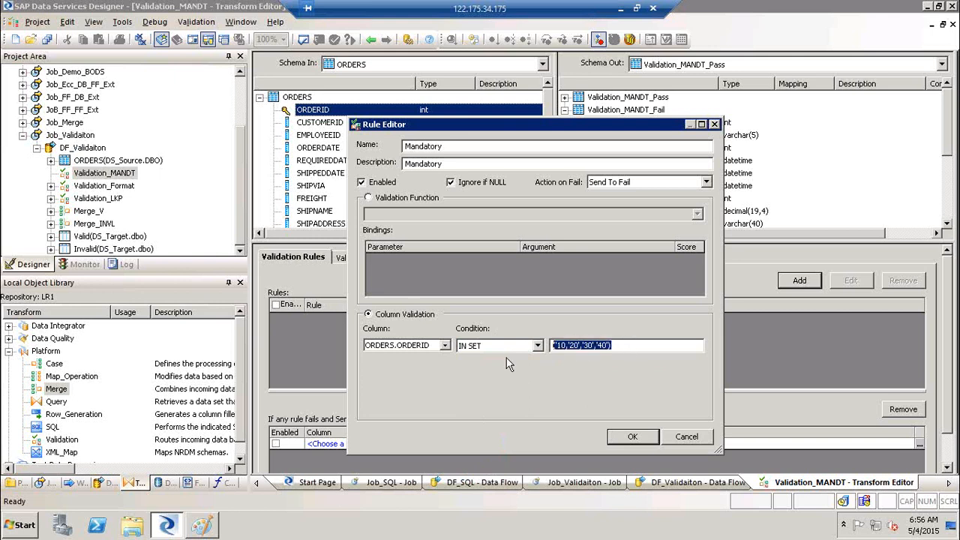
Set the Mandatory rule's condition on ORDERS.ORDERID to IS NOT NULL and save the rule
click(537, 346)
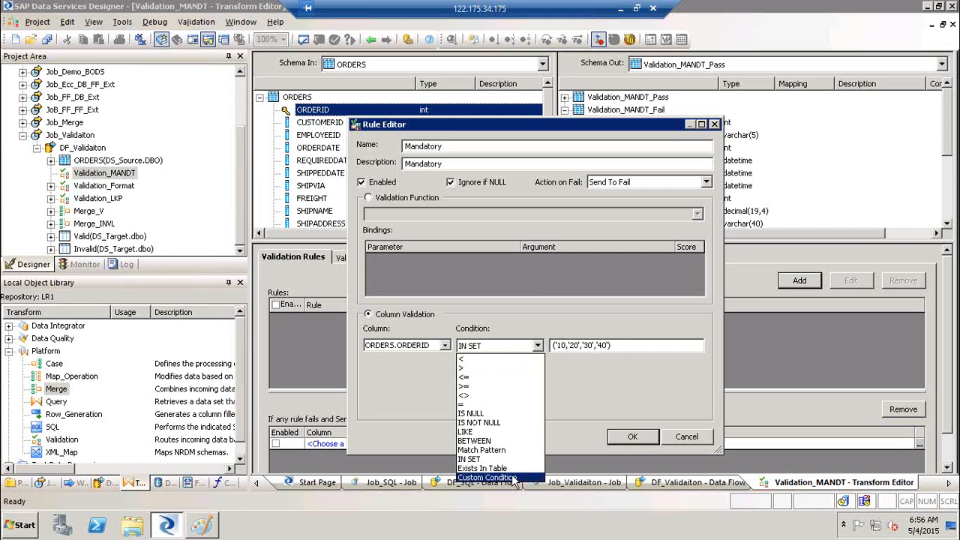
click(691, 441)
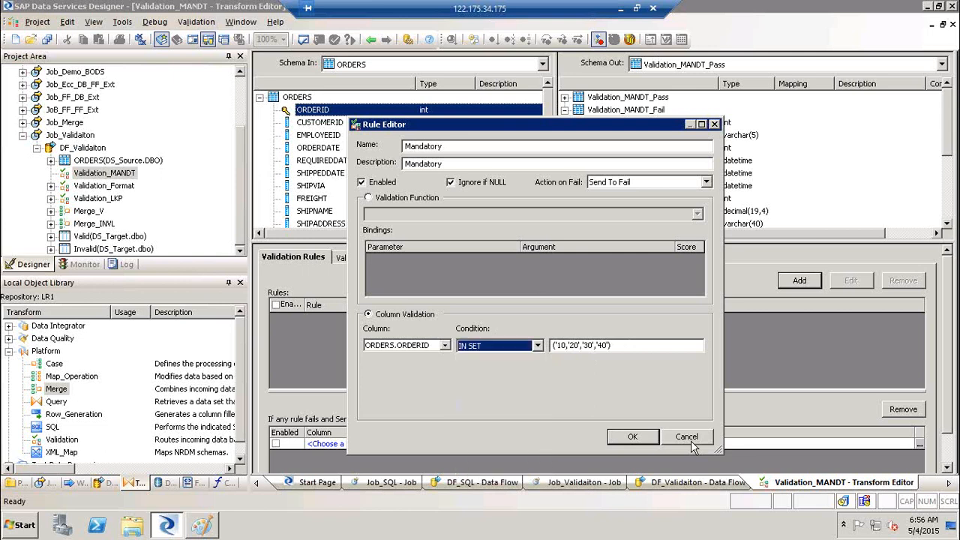
click(543, 346)
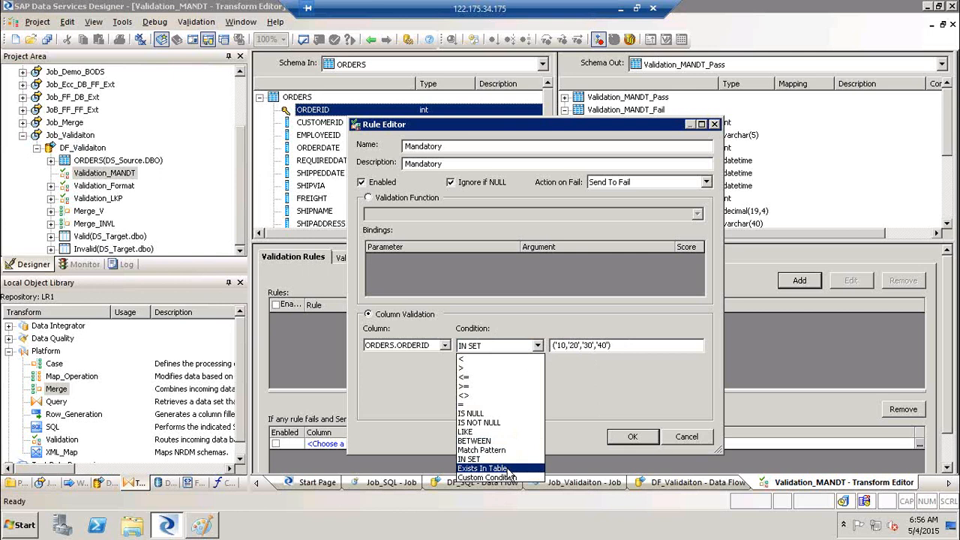
click(508, 425)
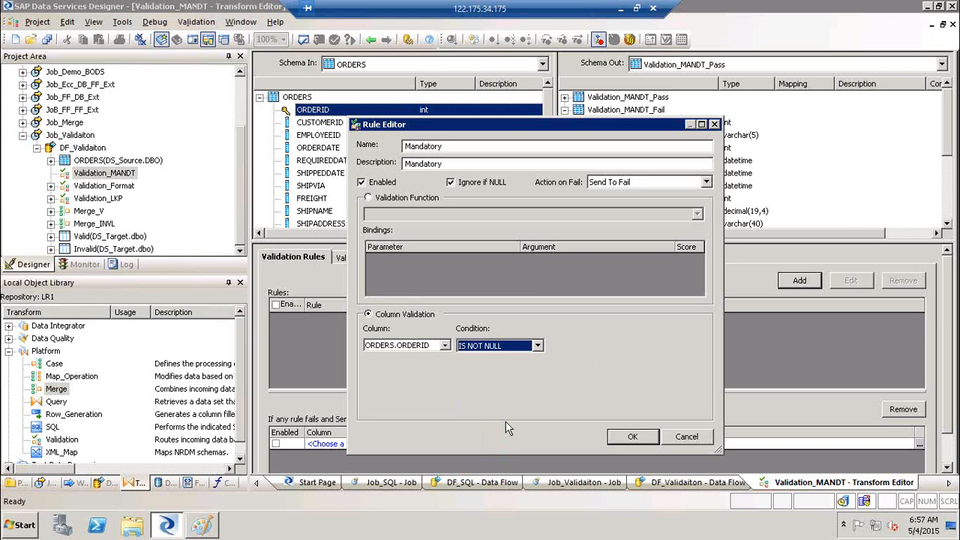
click(457, 149)
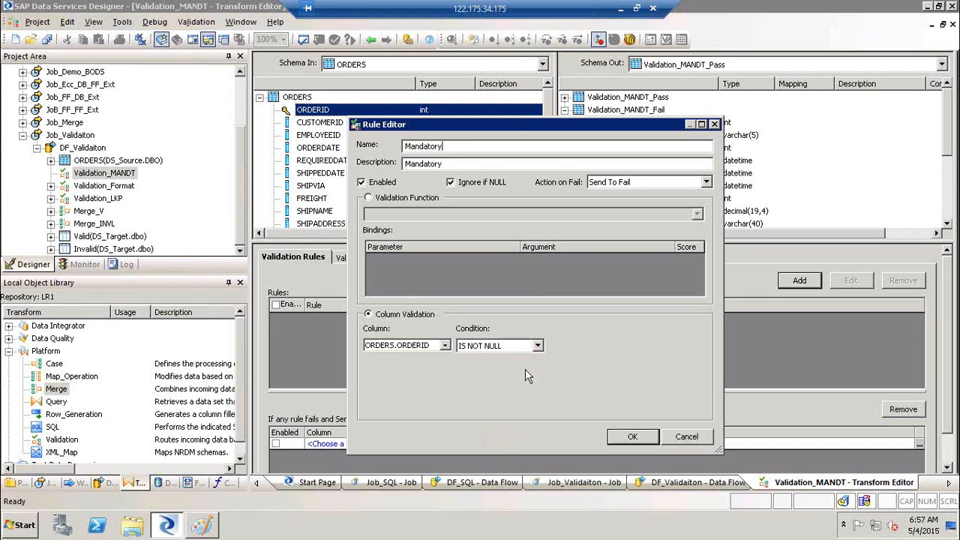
click(626, 437)
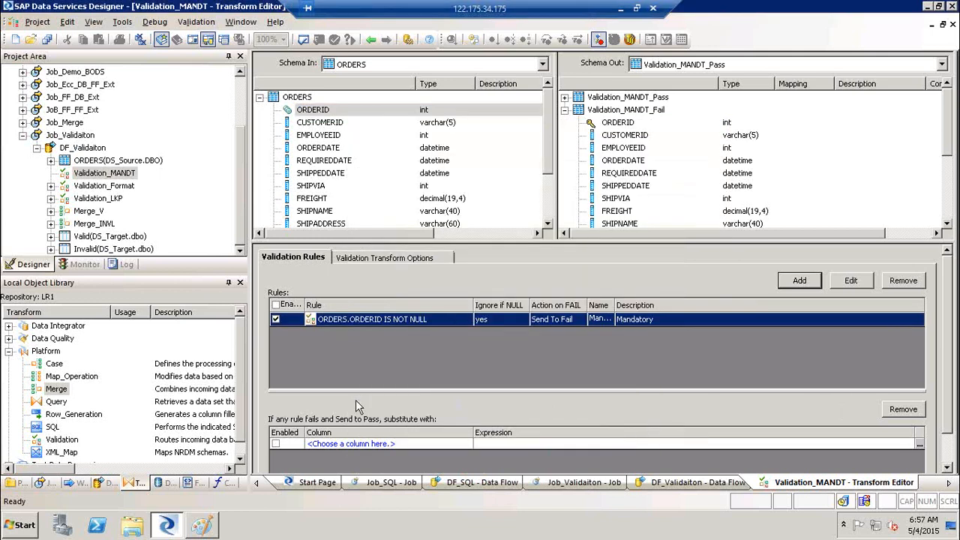
Disable the ORDERS.ORDERID IS NOT NULL rule, check its definition without changes, and remove the rule
click(275, 319)
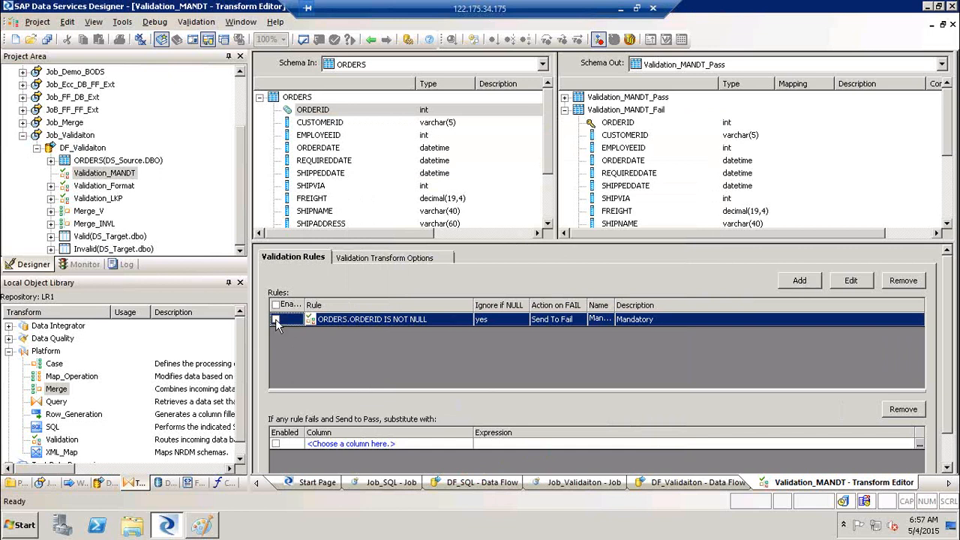
double_click(376, 318)
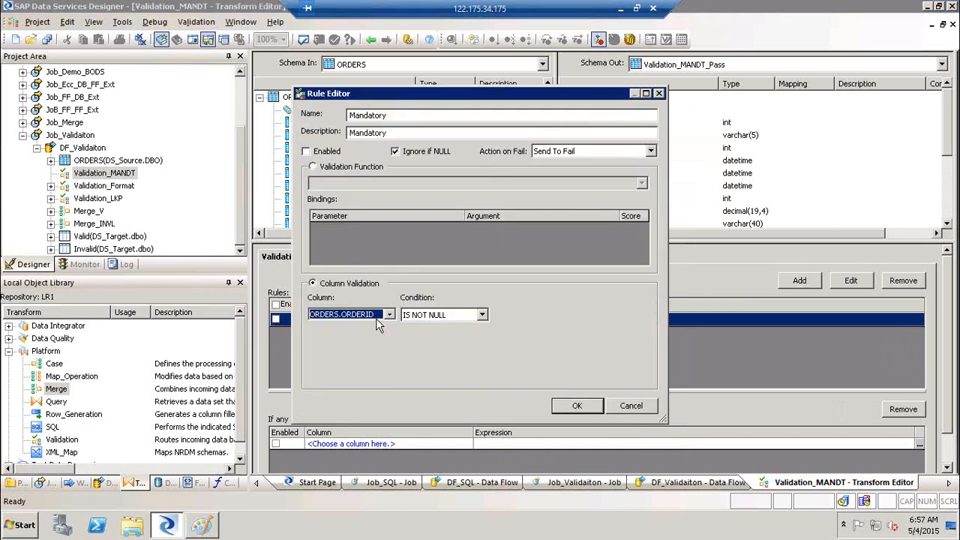
click(616, 403)
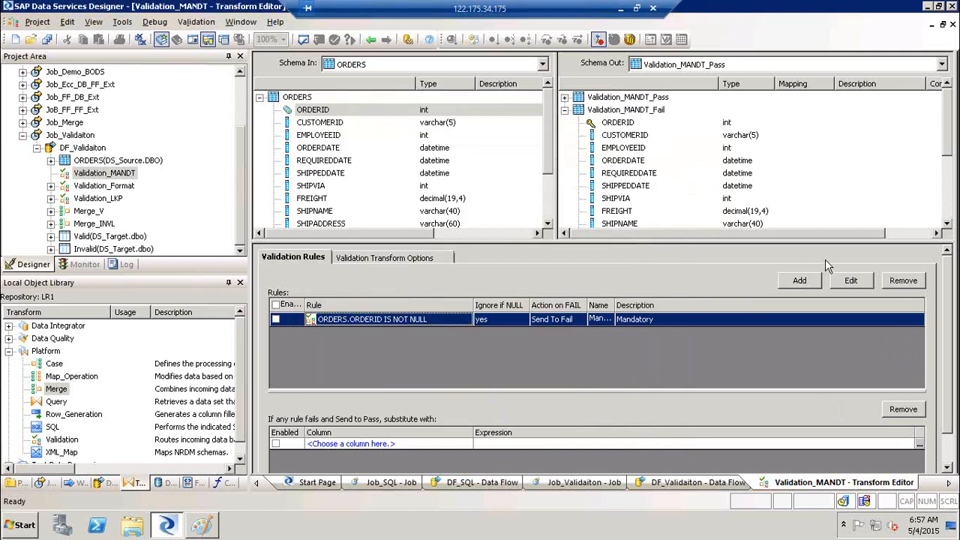
click(903, 281)
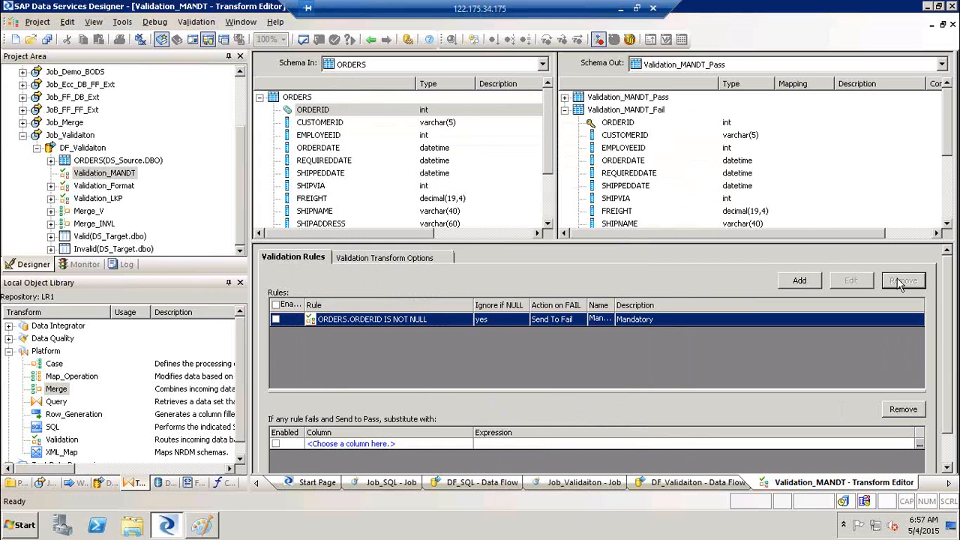
Add a new validation rule with the name Mandatoty and the description Mandatory
click(801, 281)
text(M)
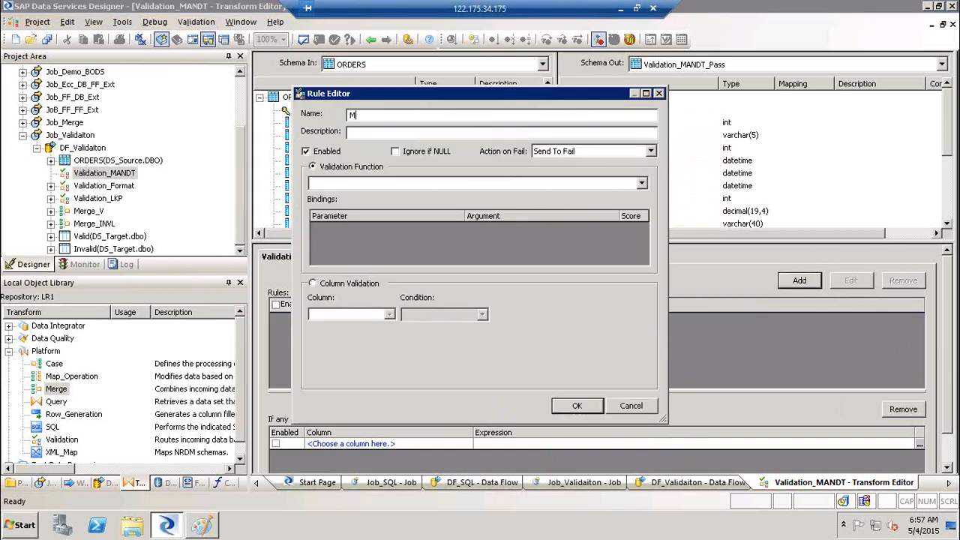
text(andatoty)
key(Tab)
text(Mandatory)
Use column validation requiring ORDERS.ORDERID IS NOT NULL in the new rule, and save it
click(313, 283)
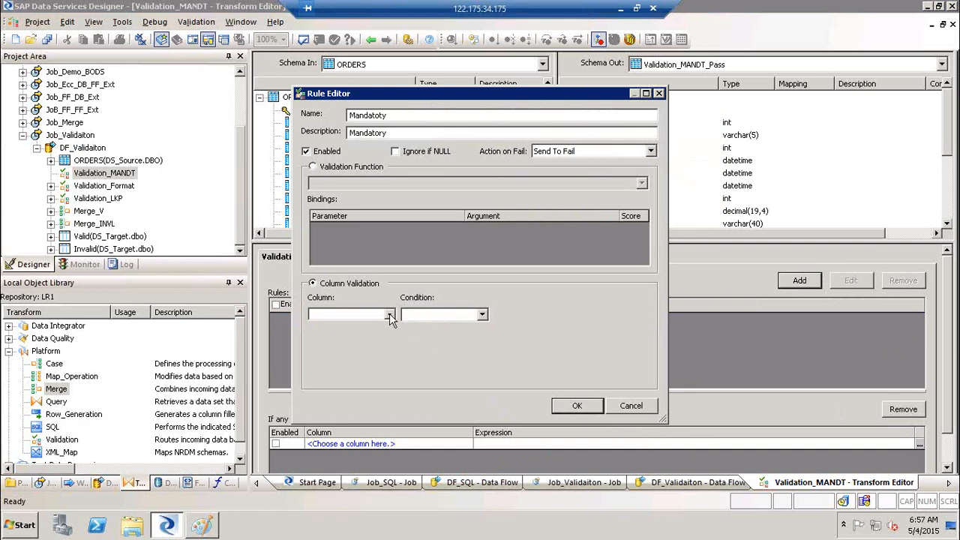
click(389, 315)
click(363, 328)
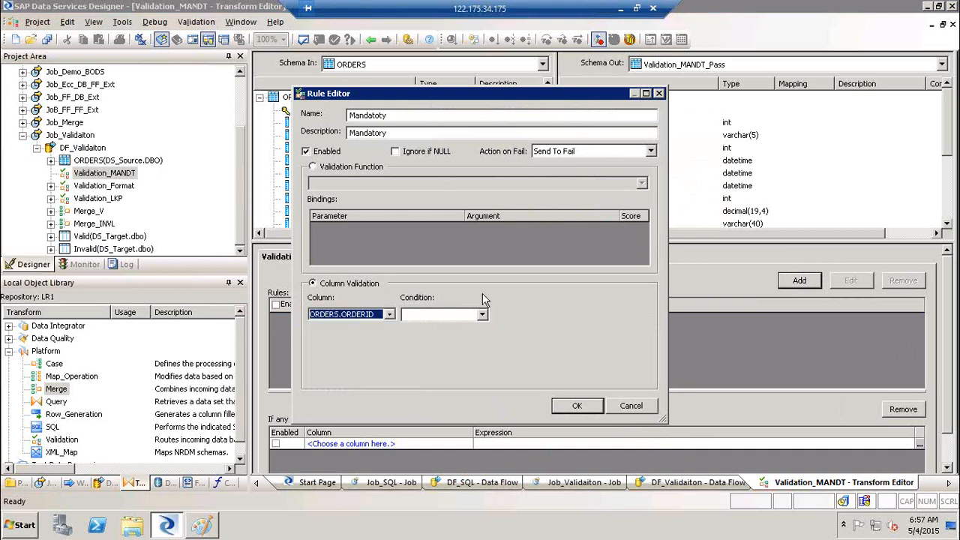
click(482, 315)
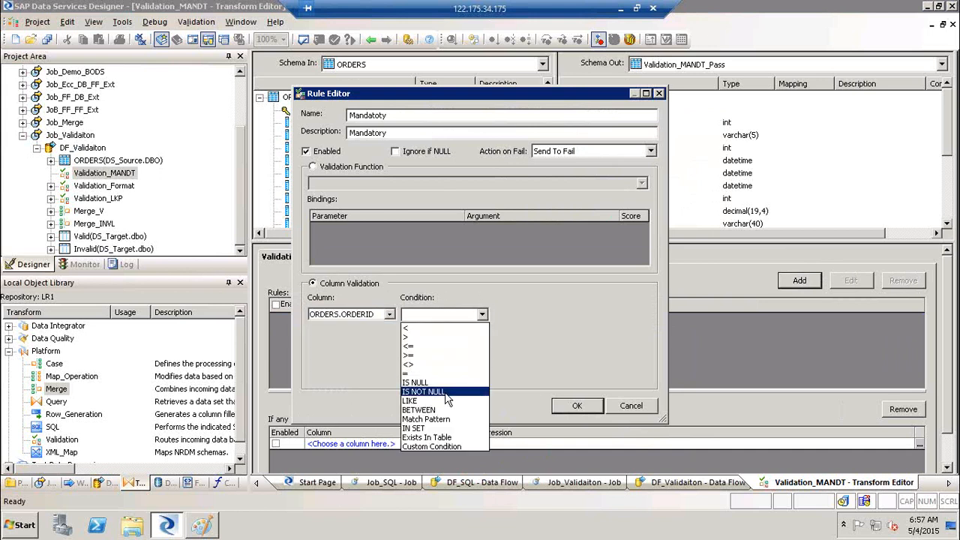
click(447, 396)
click(575, 406)
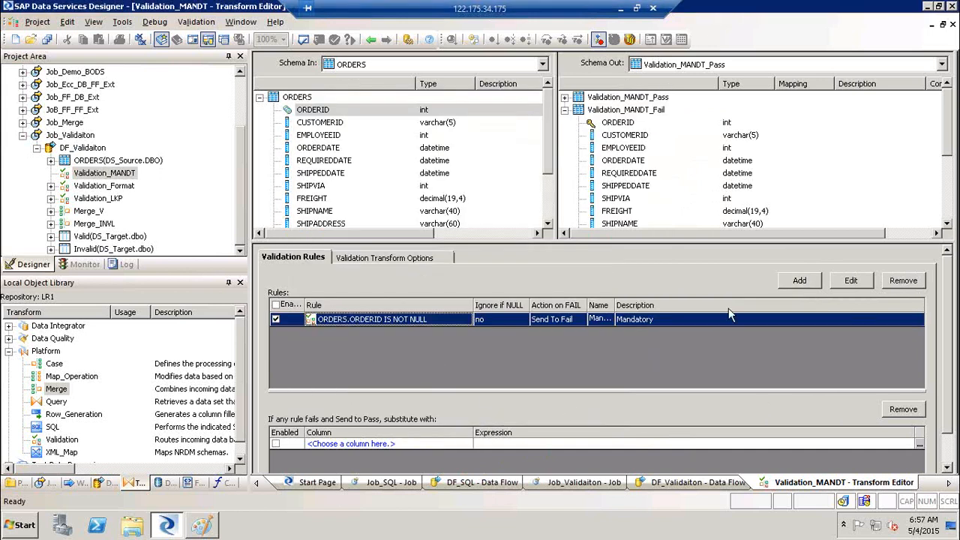
Return to the DF_Validaiton data flow and examine the connections into and out of Validation_MANDT
click(371, 39)
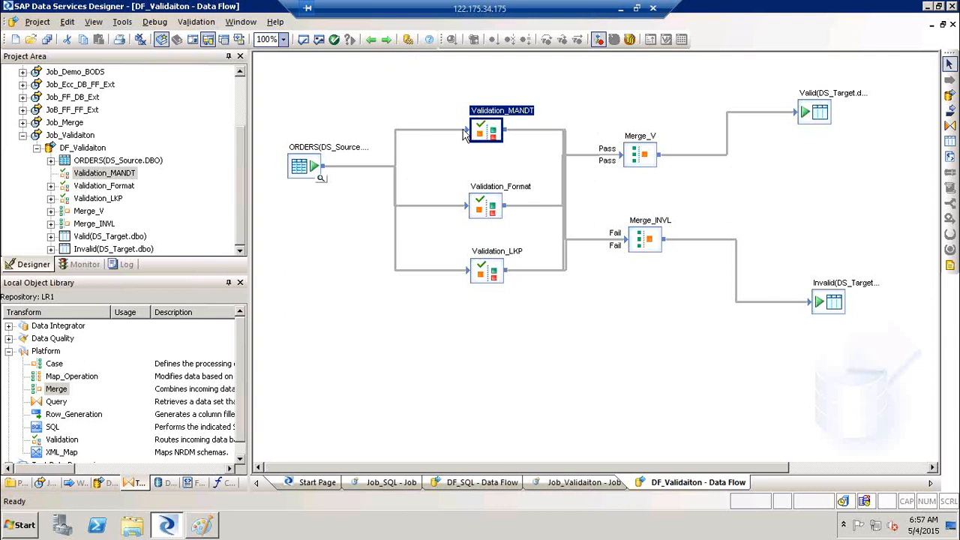
click(420, 131)
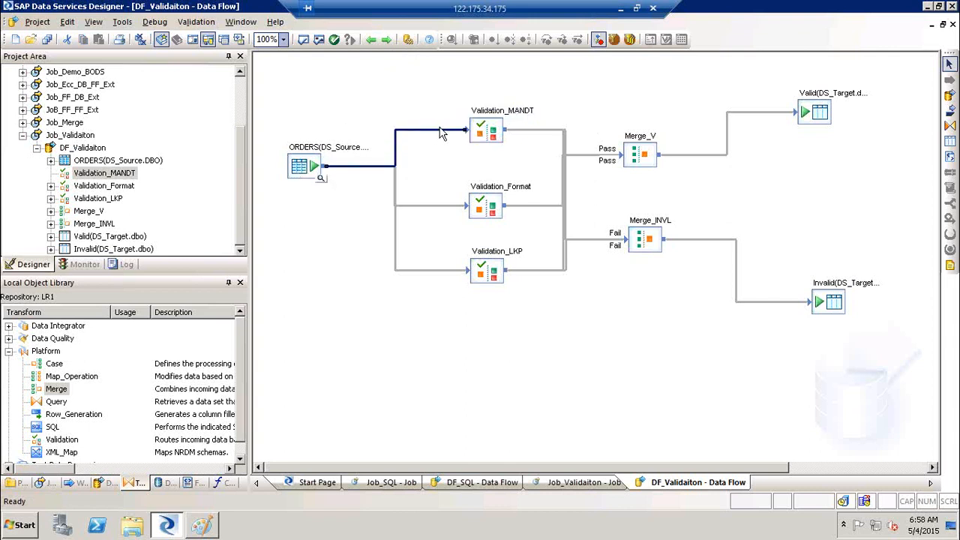
click(480, 141)
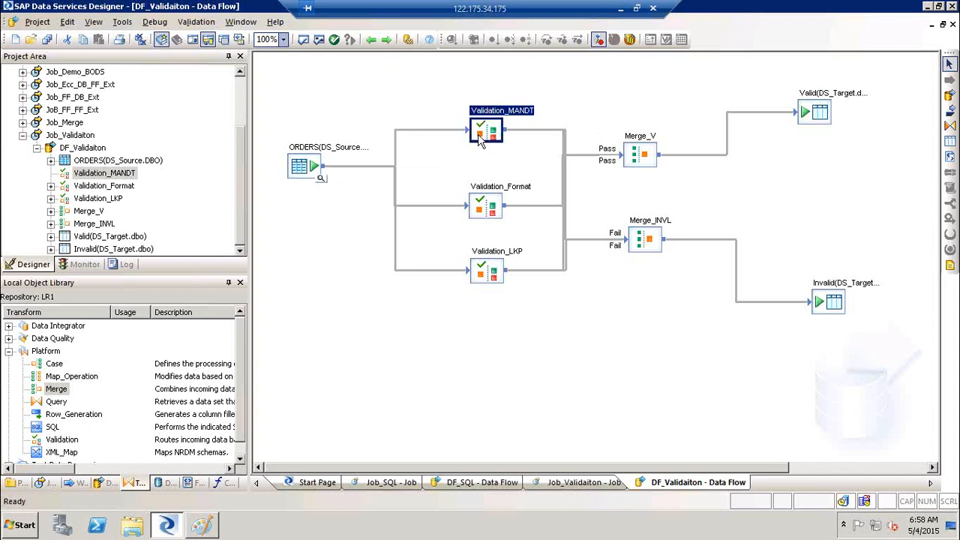
click(538, 131)
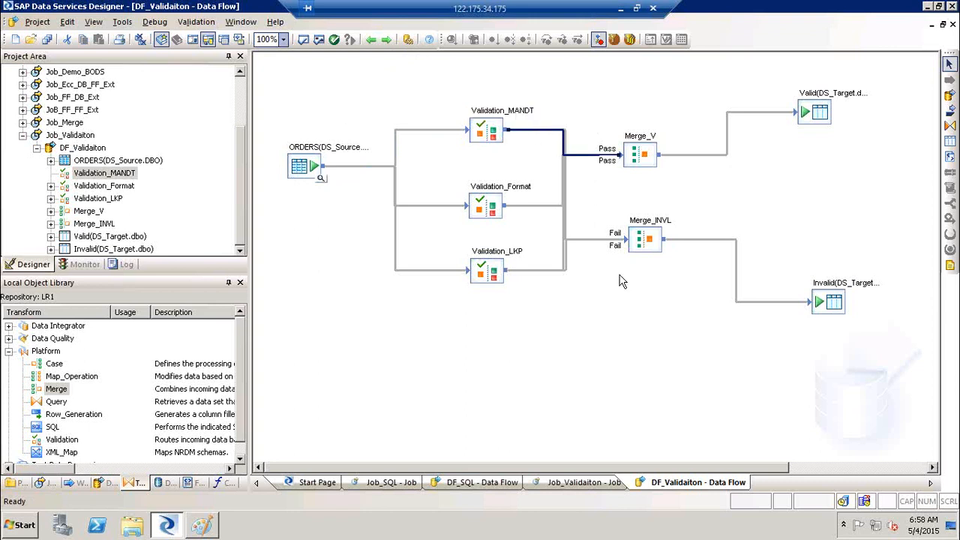
Examine the fail link into Merge_INVL and its DI_ERRORACTION, DI_ERRORCOLUMNS and DI_ROWID output columns, and return to the data flow
click(594, 241)
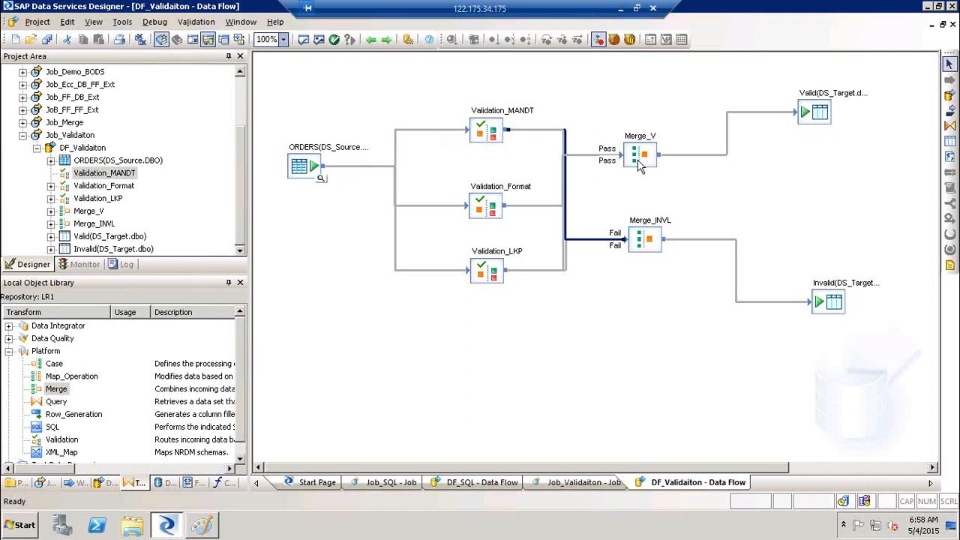
double_click(655, 223)
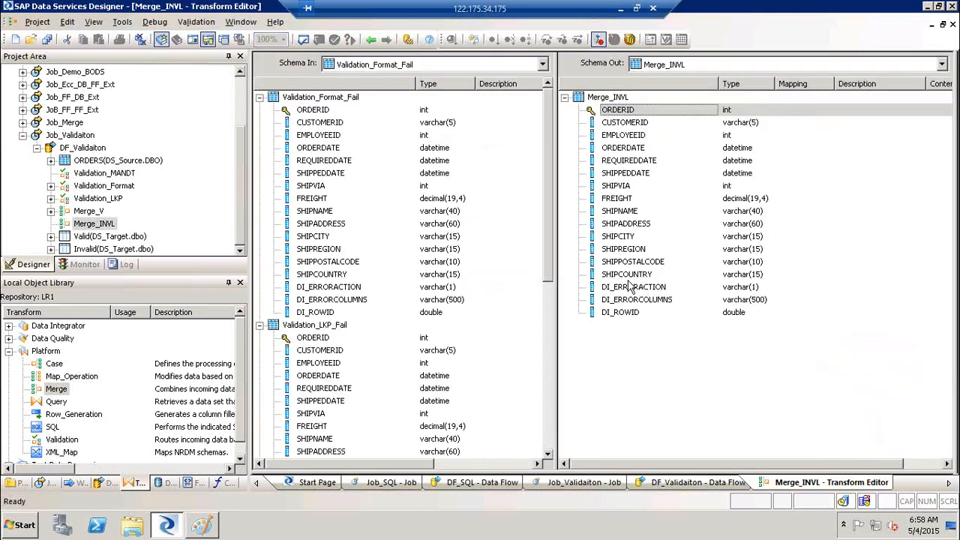
click(632, 289)
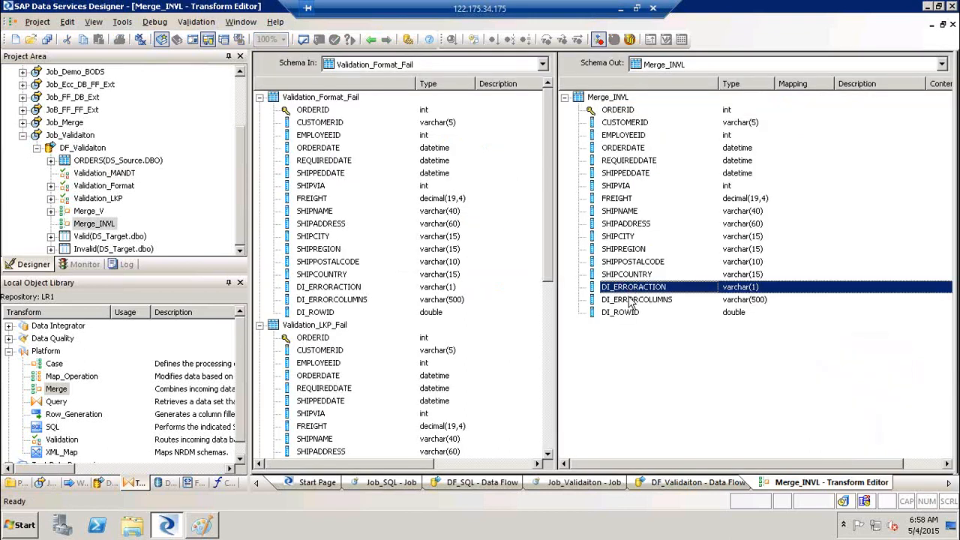
click(629, 300)
click(632, 312)
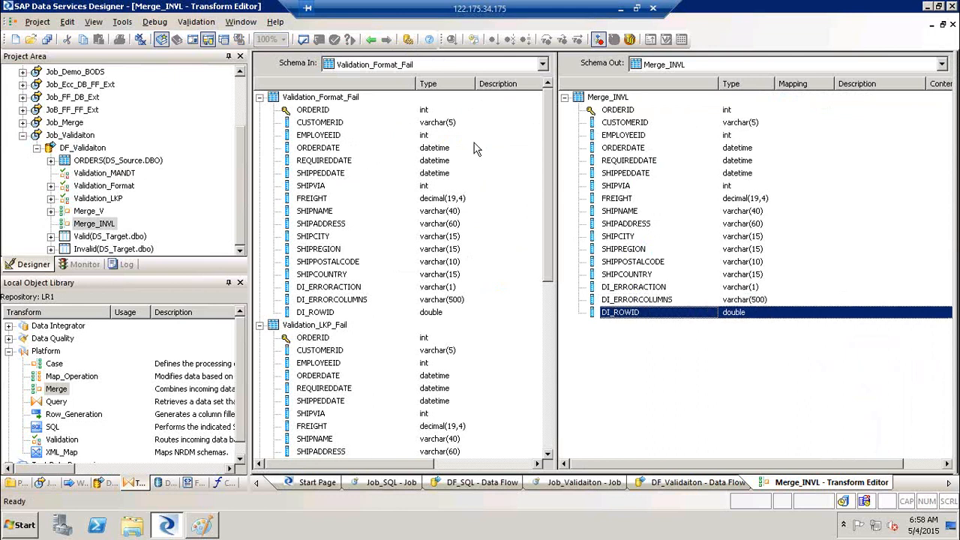
click(371, 39)
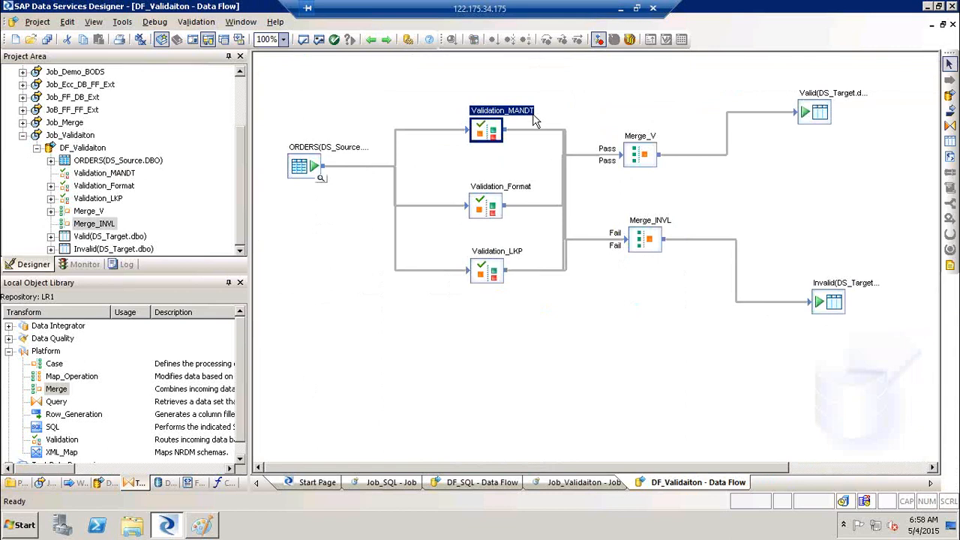
Review the columns and data types of the ORDERS source table from CUSTOMERID to SHIPCOUNTRY, and return to the data flow
click(831, 304)
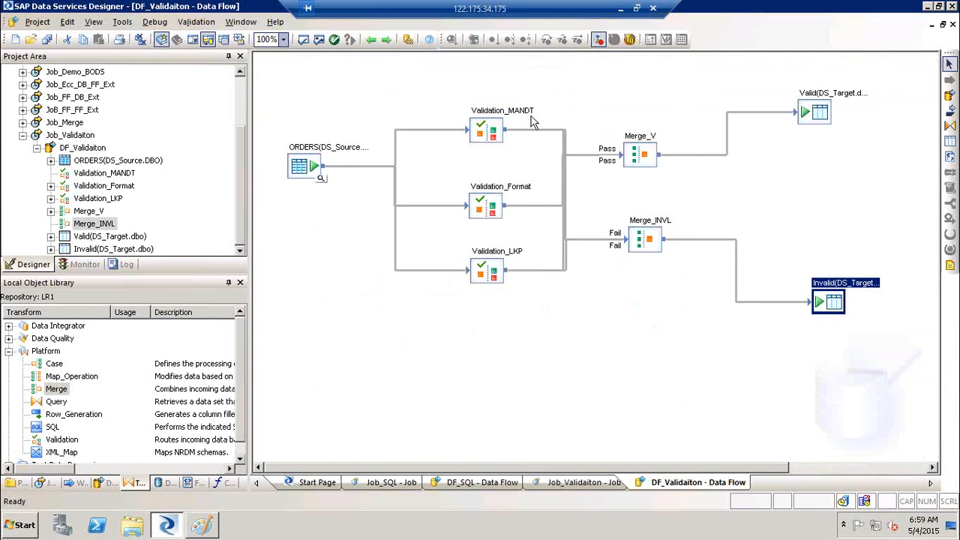
click(492, 137)
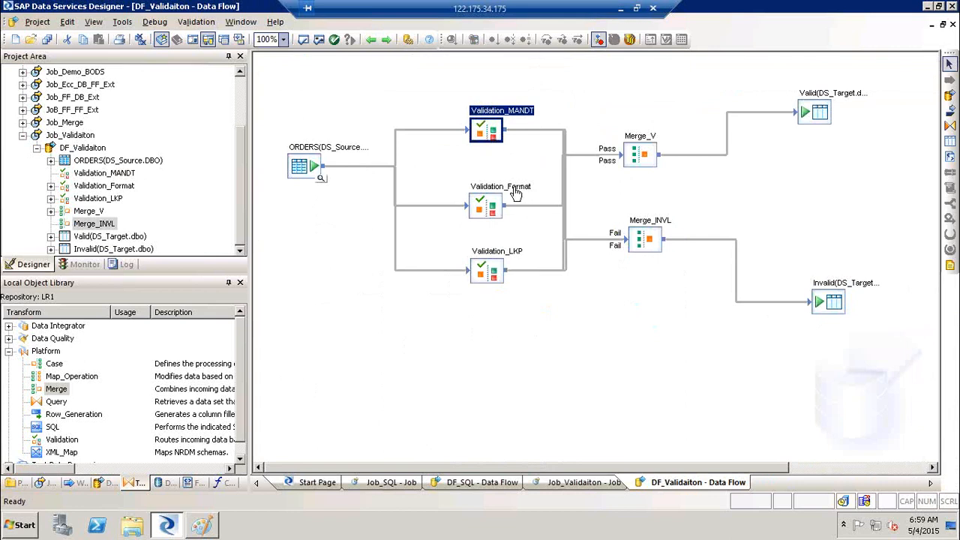
double_click(298, 148)
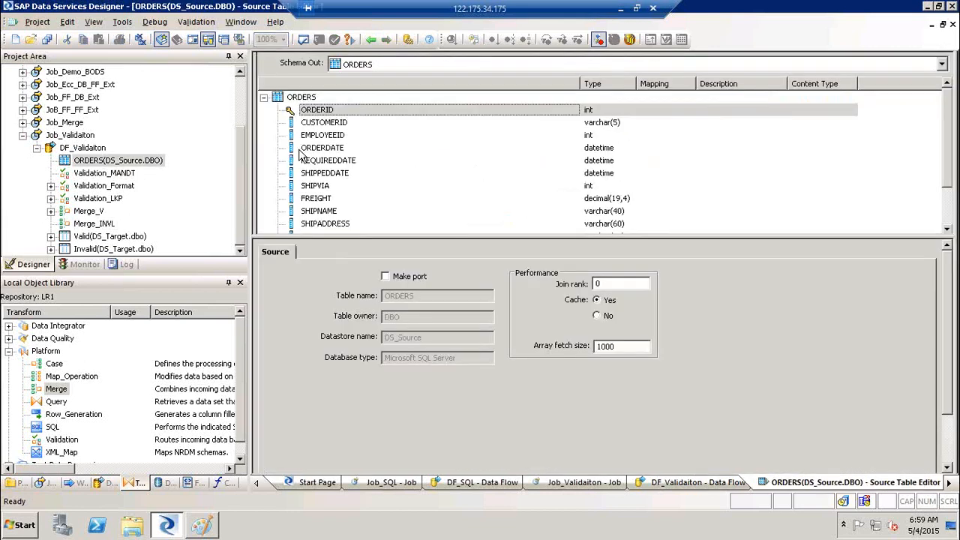
click(324, 124)
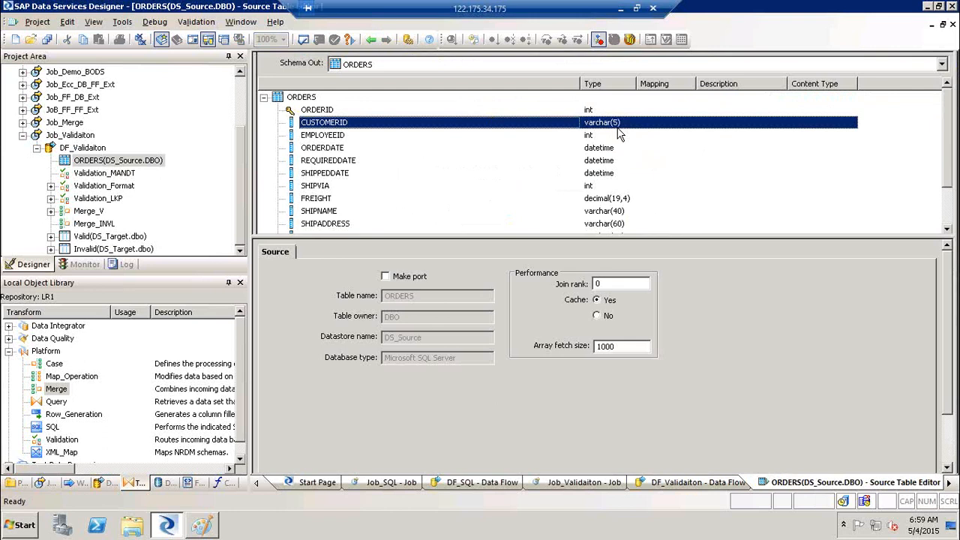
click(329, 225)
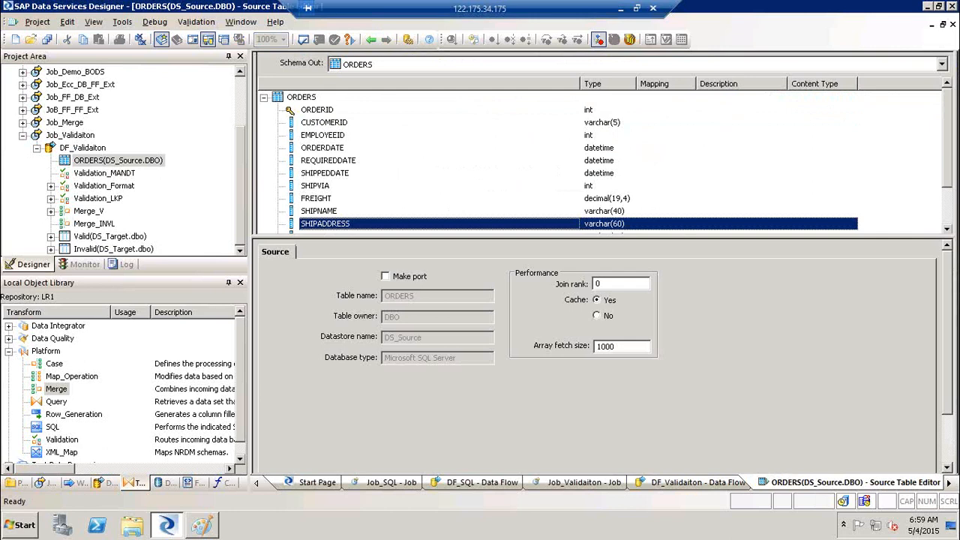
scroll(951, 189, down, 2)
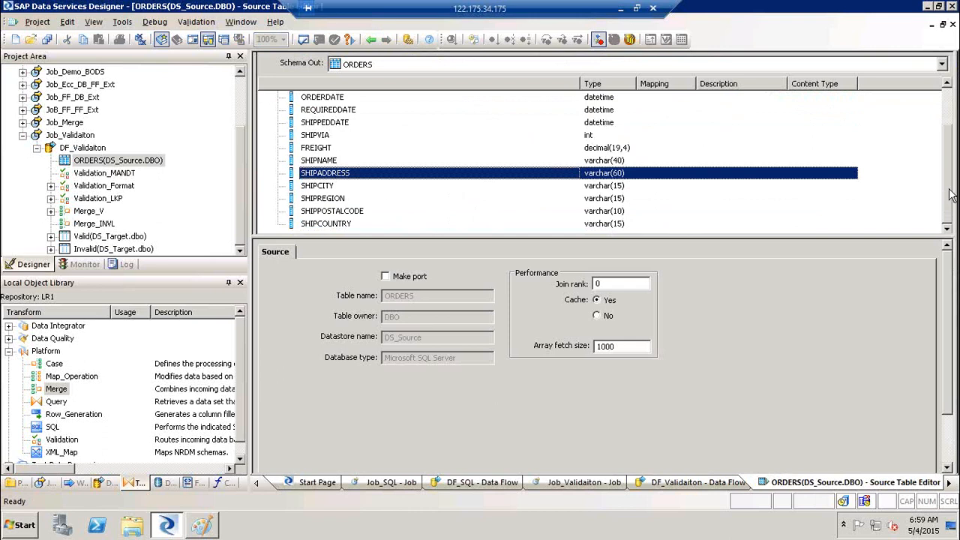
click(318, 187)
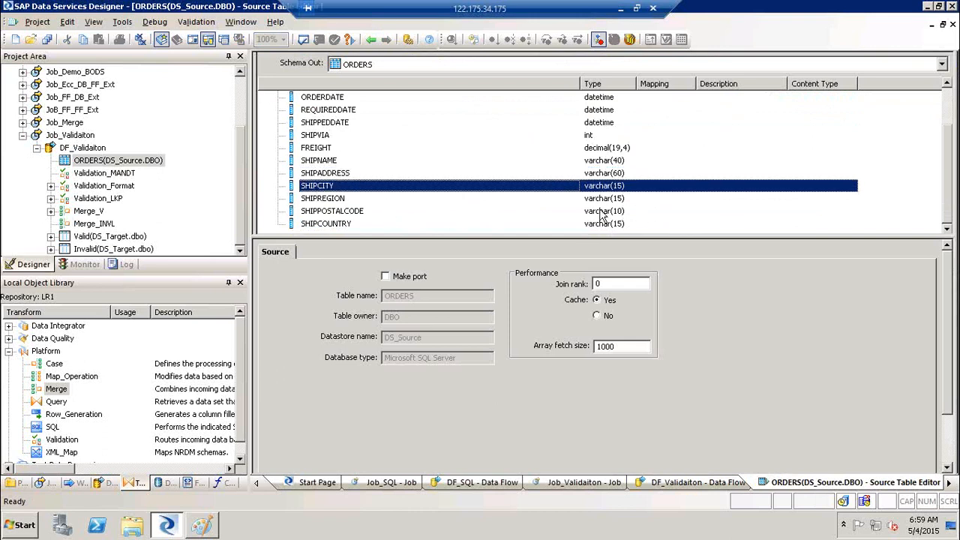
click(333, 200)
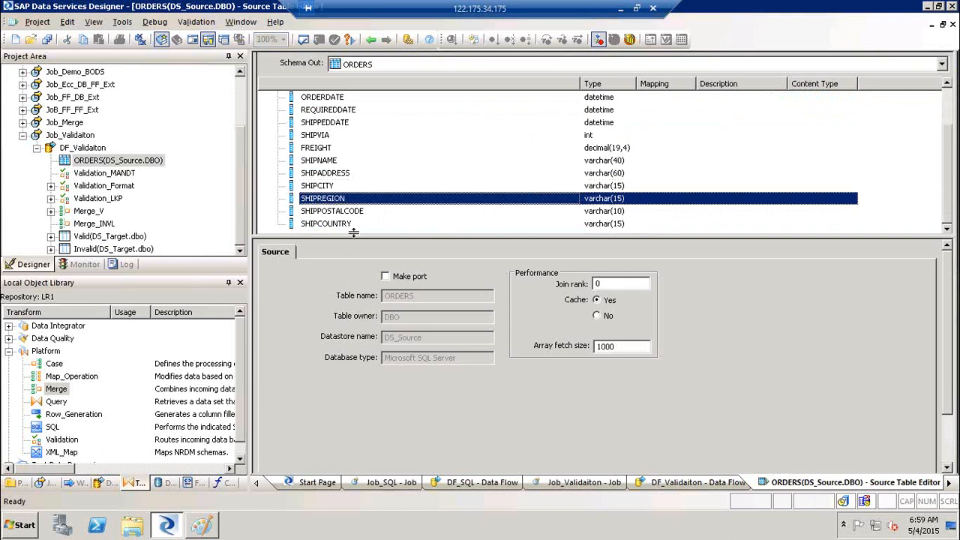
click(322, 225)
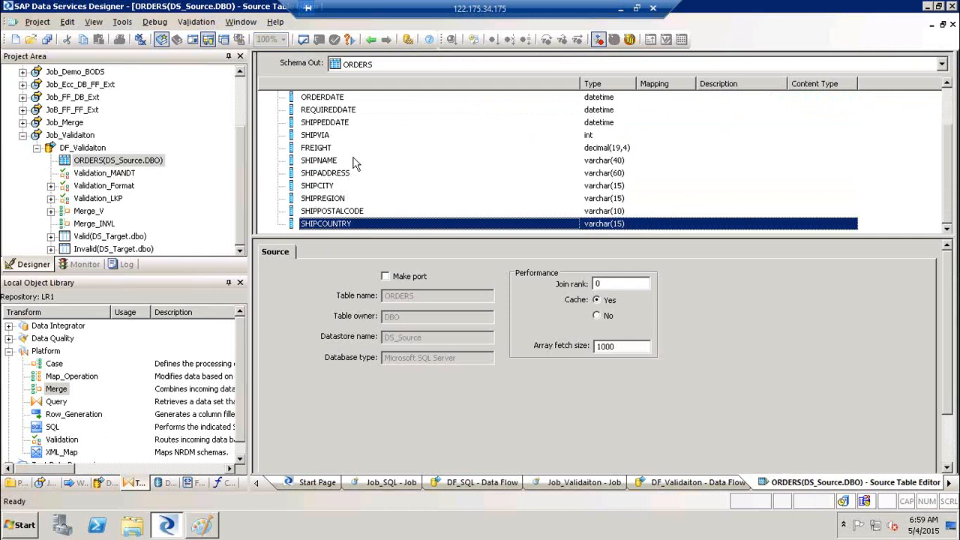
click(335, 175)
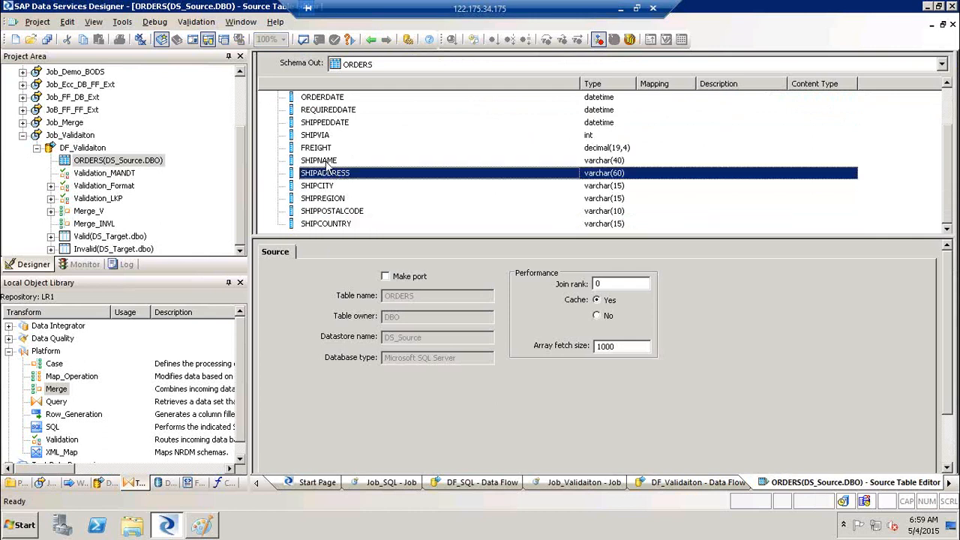
click(330, 162)
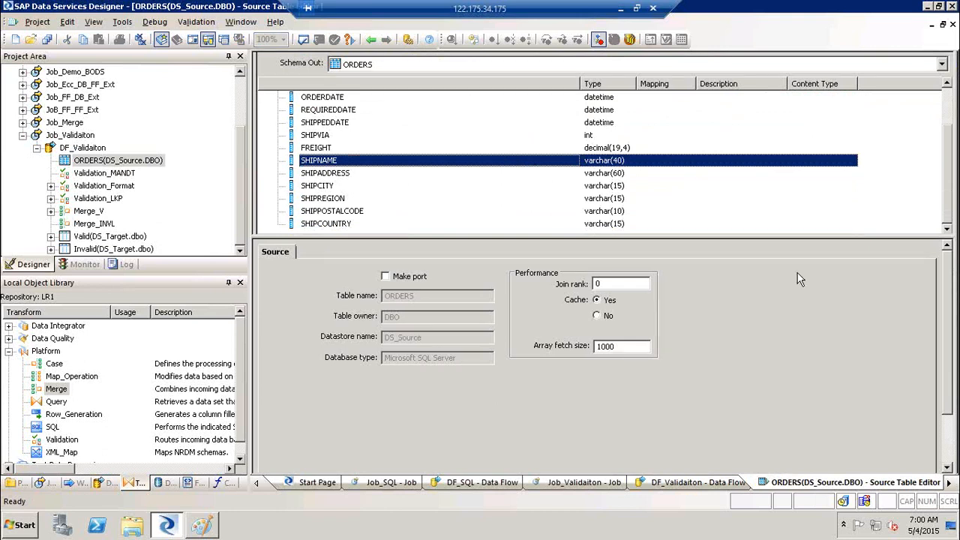
click(371, 40)
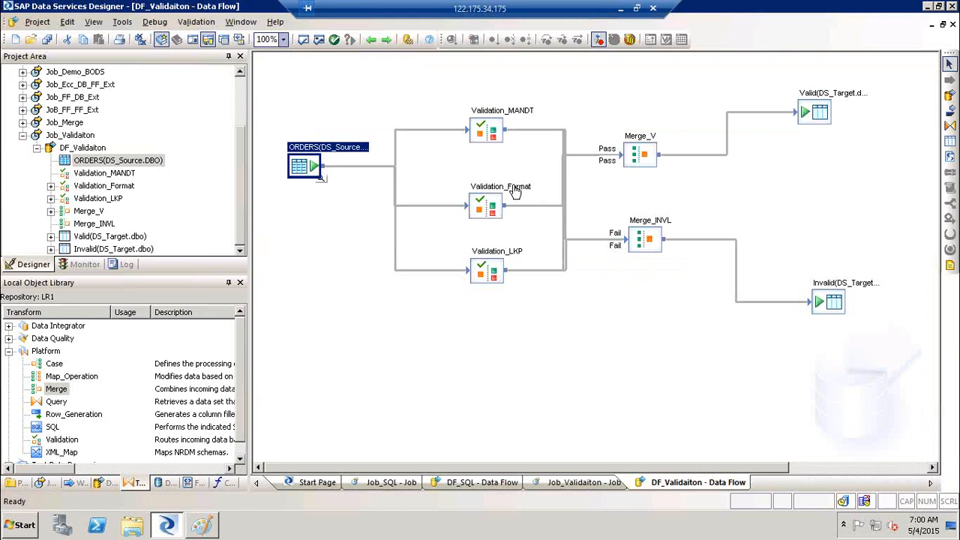
Check the data type and length of the SHIPNAME column in the ORDERS source table, and return to the data flow
double_click(311, 158)
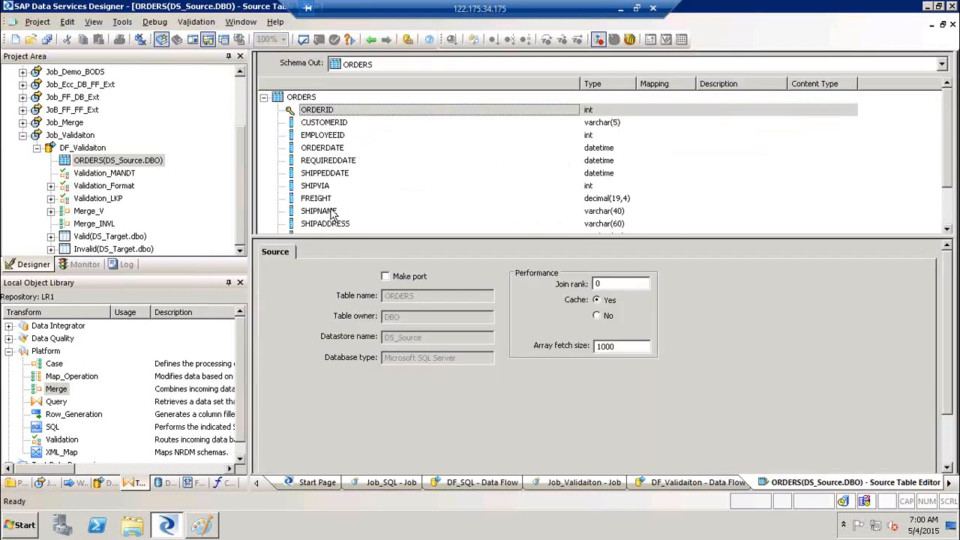
click(333, 213)
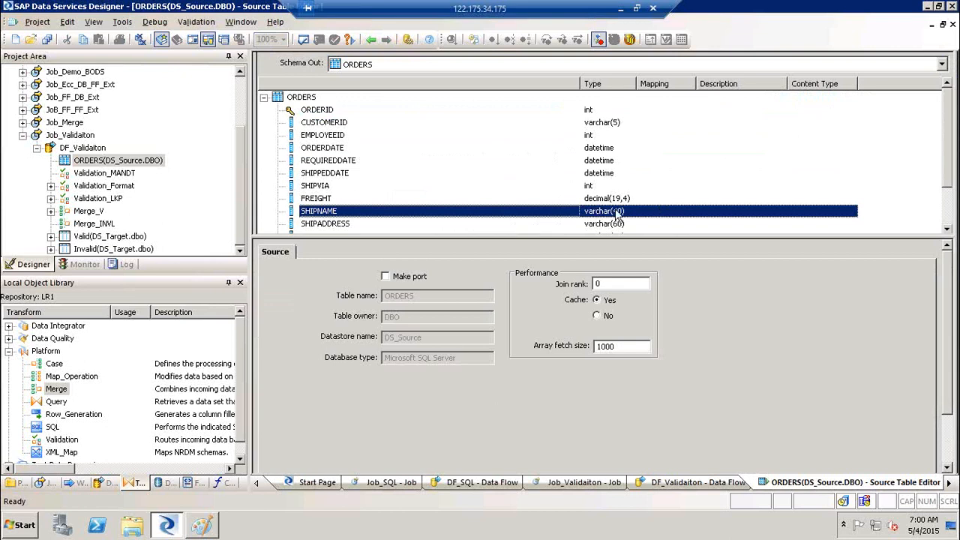
click(370, 39)
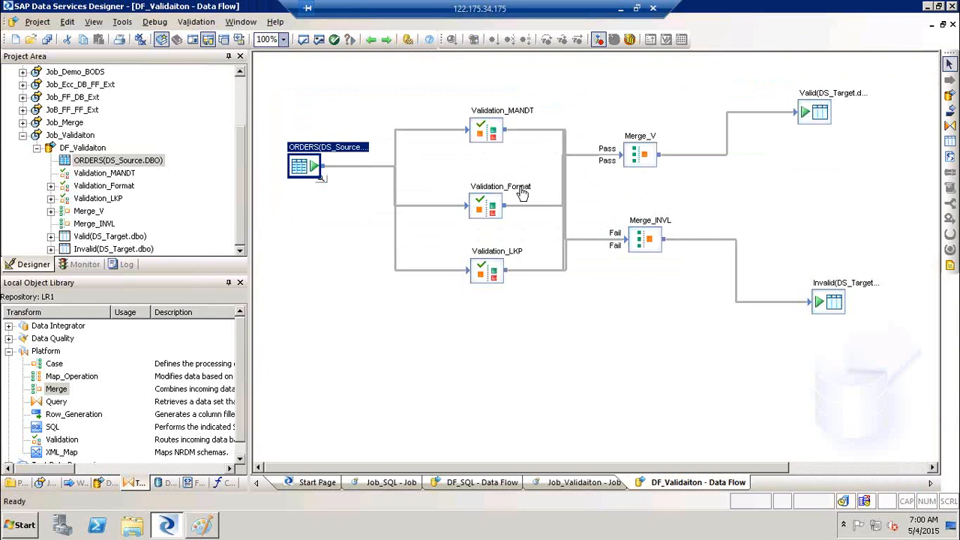
Add a new rule to the Validation_Format transform with the name Format and the description Format
click(522, 193)
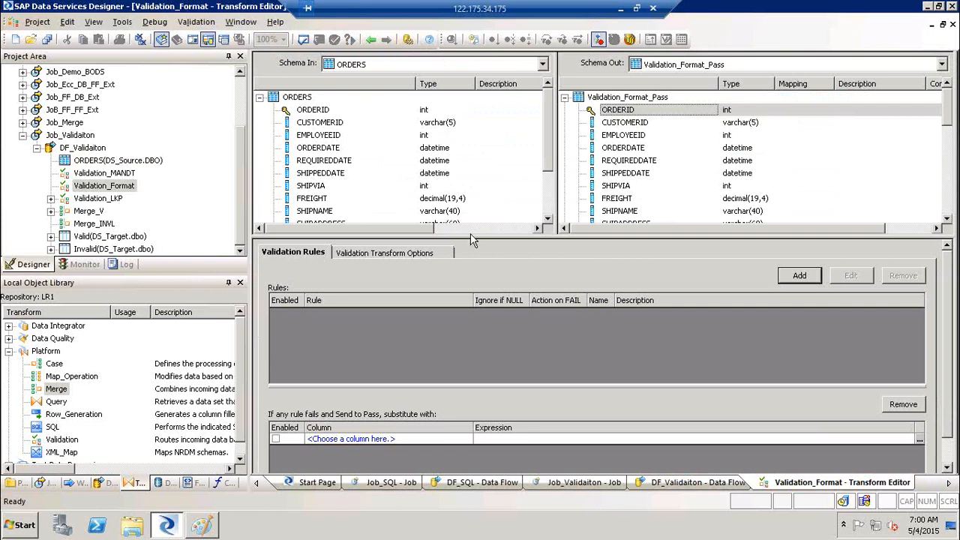
drag(471, 236, 451, 109)
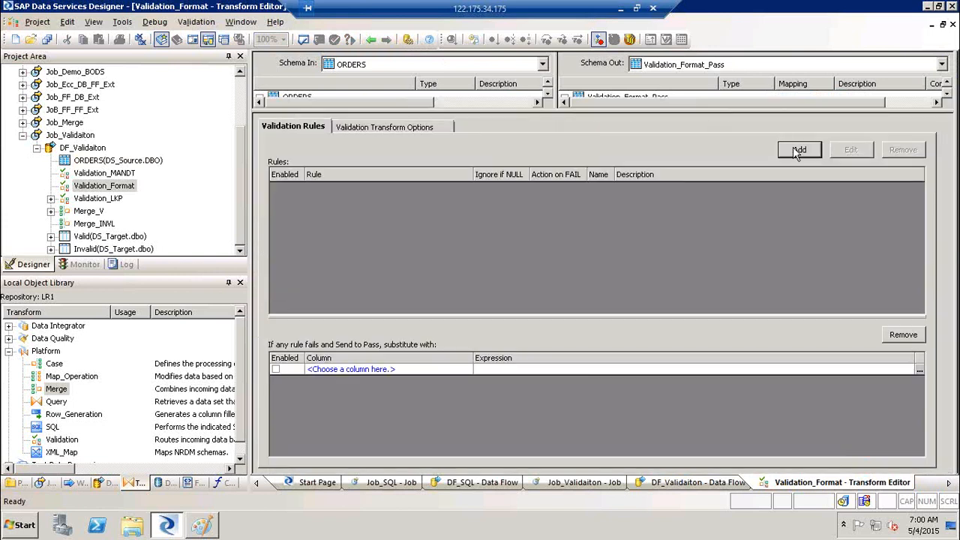
click(800, 150)
text(Foar)
key(BackSpace)
key(BackSpace)
text(rmatFormat)
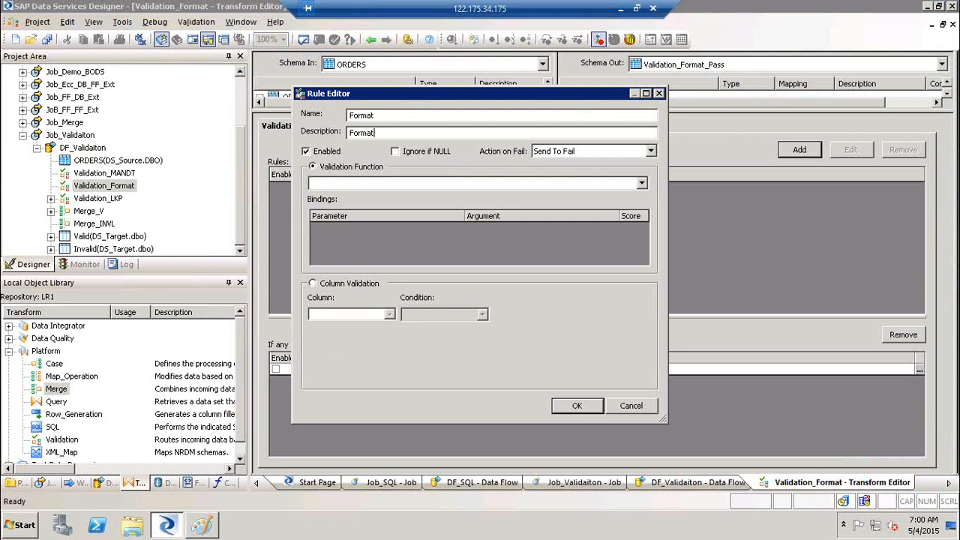
Use column validation on ORDERS.SHIPNAME with a Custom Condition in the Format rule
click(349, 285)
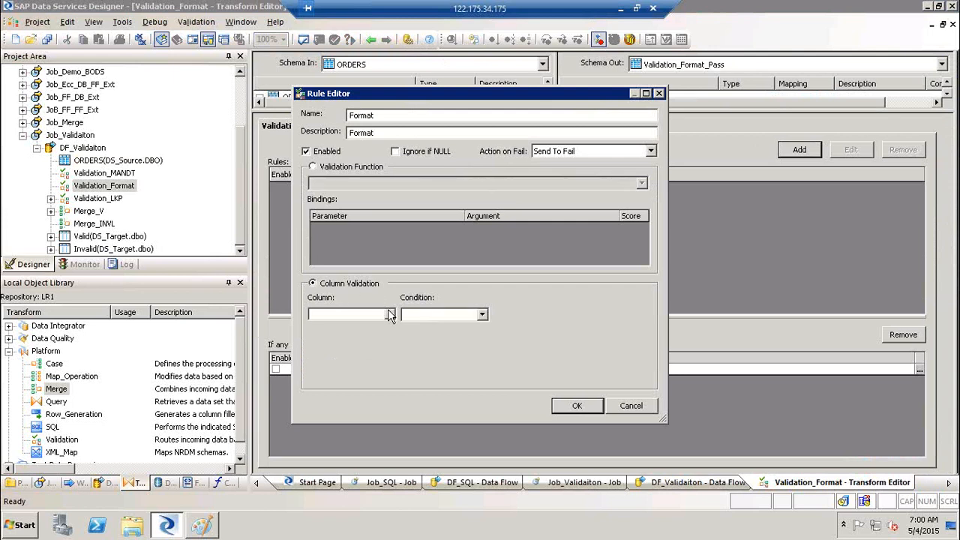
click(389, 314)
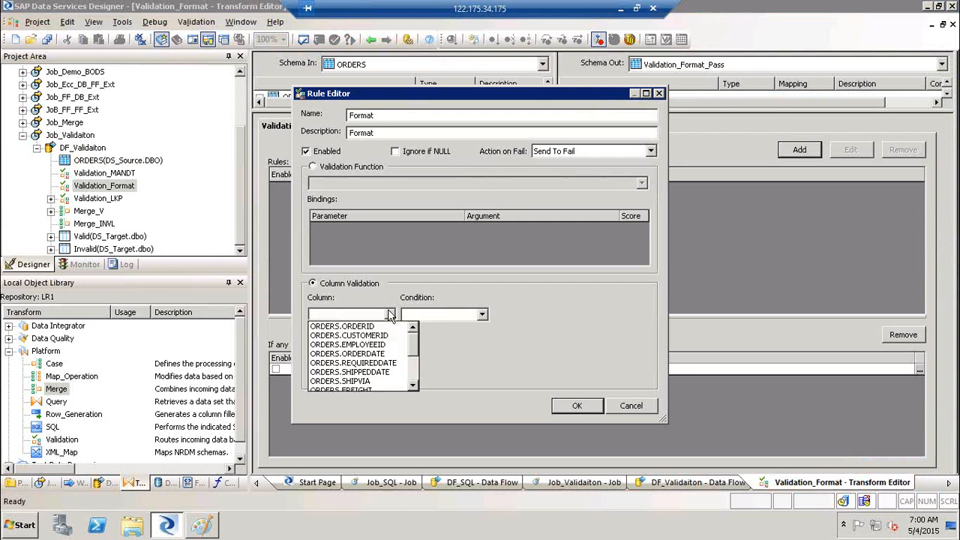
click(413, 387)
click(414, 387)
click(413, 387)
click(364, 372)
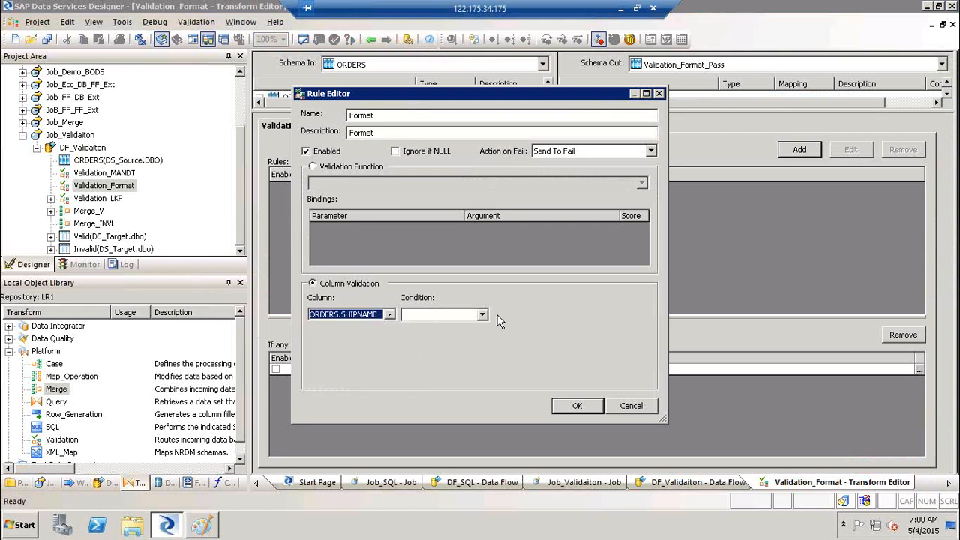
click(483, 314)
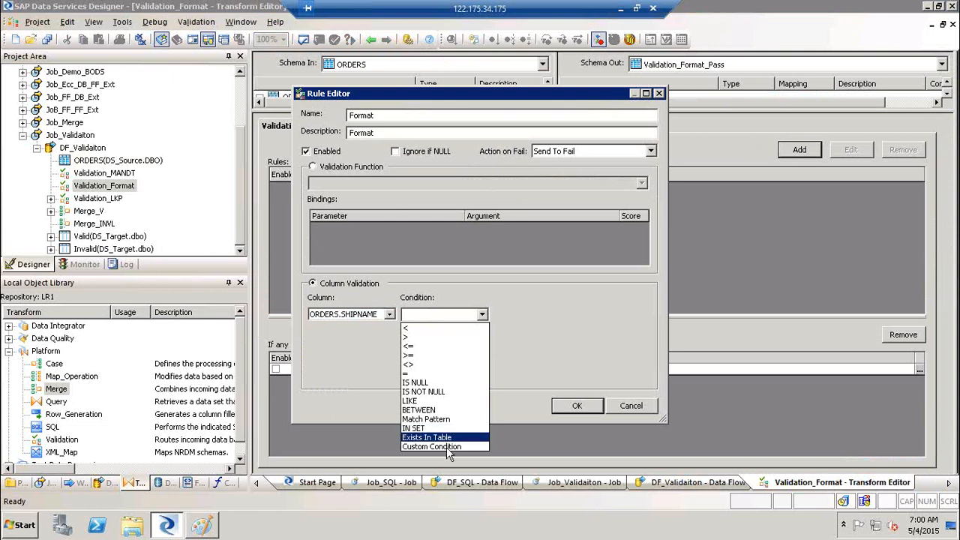
click(446, 447)
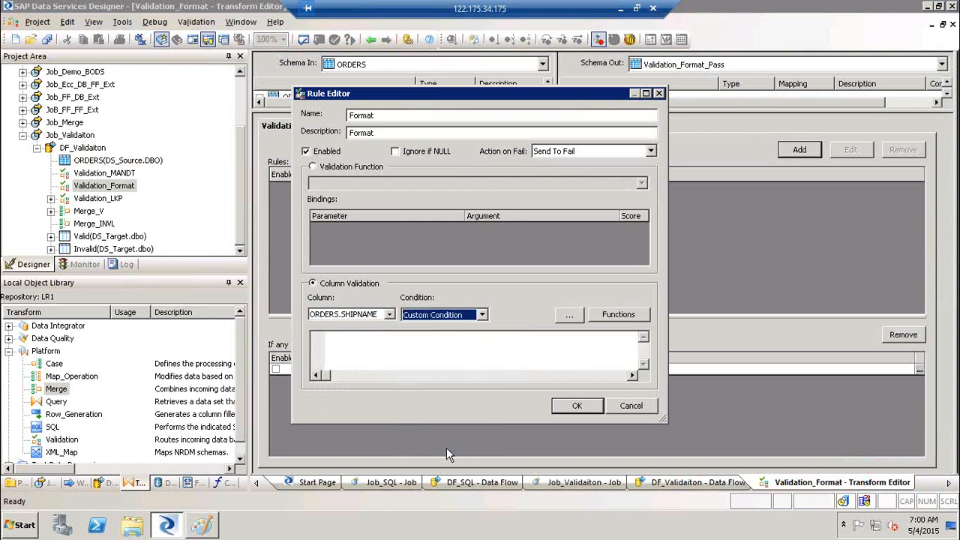
click(358, 350)
text(leng)
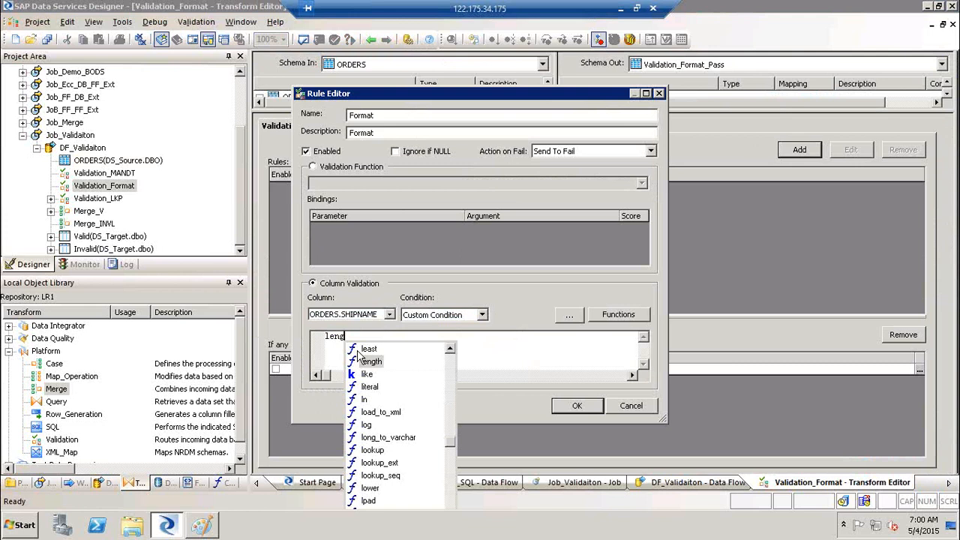
key(Return)
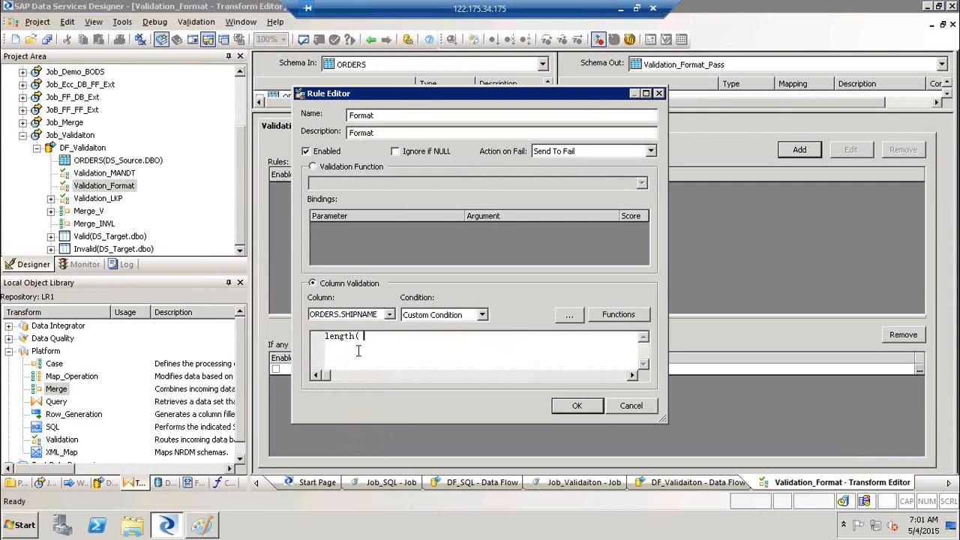
key(BackSpace)
key(BackSpace)
key(BackSpace)
key(BackSpace)
key(BackSpace)
key(BackSpace)
key(BackSpace)
key(BackSpace)
Begin the custom condition of the Format rule with the length function and an opening bracket
text(len)
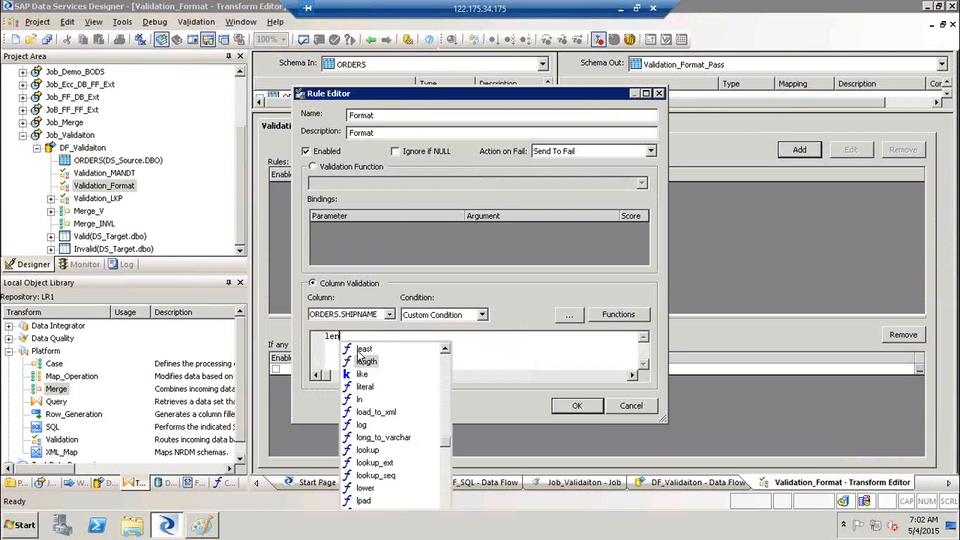
double_click(360, 360)
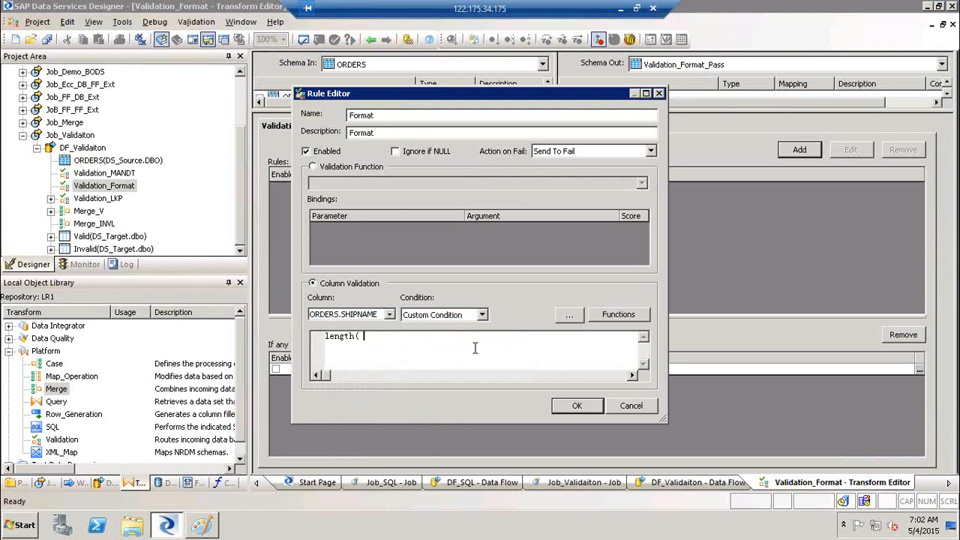
text(SHI)
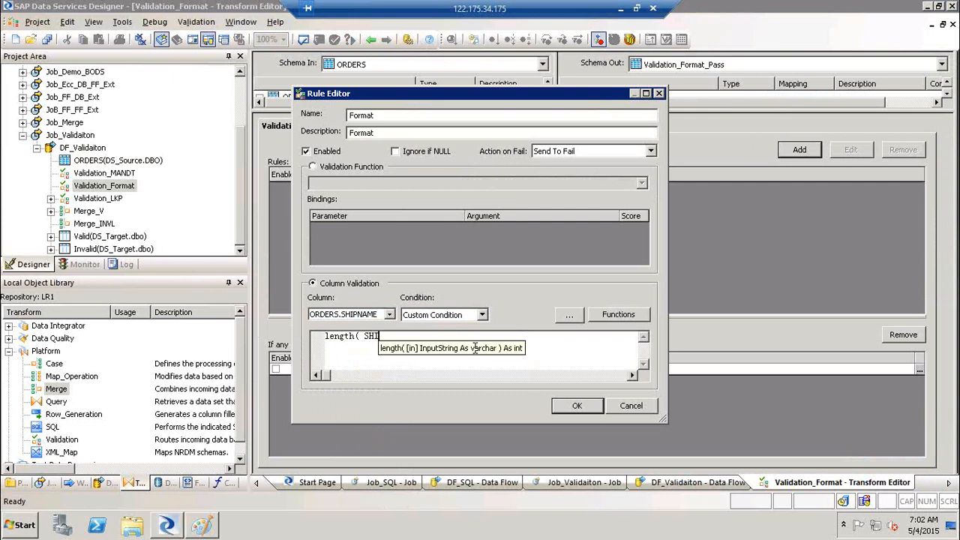
key(BackSpace)
key(BackSpace)
key(BackSpace)
key(BackSpace)
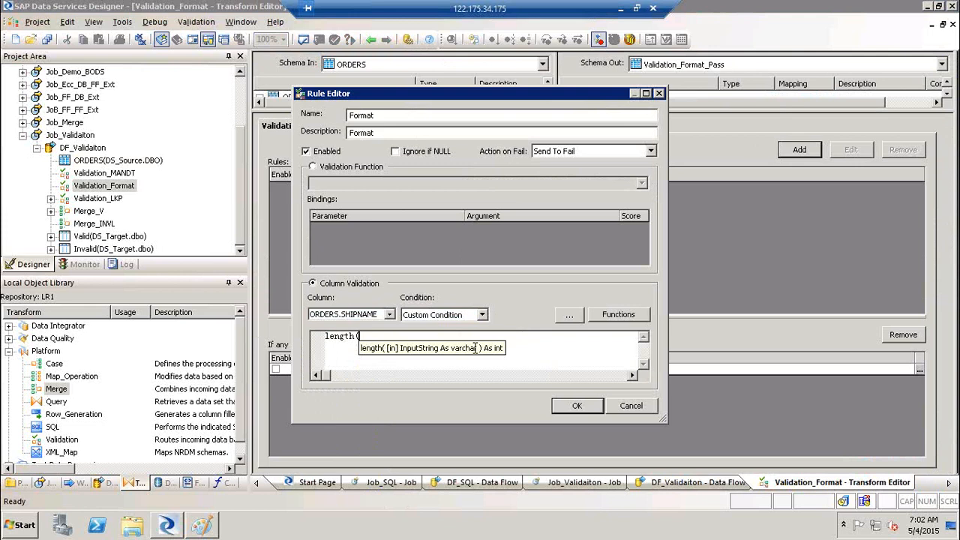
key(BackSpace)
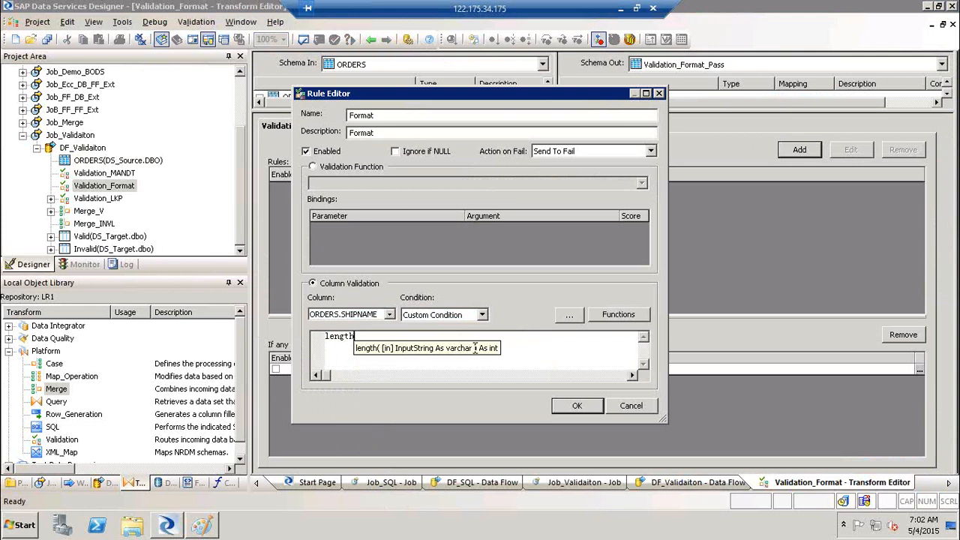
text(()
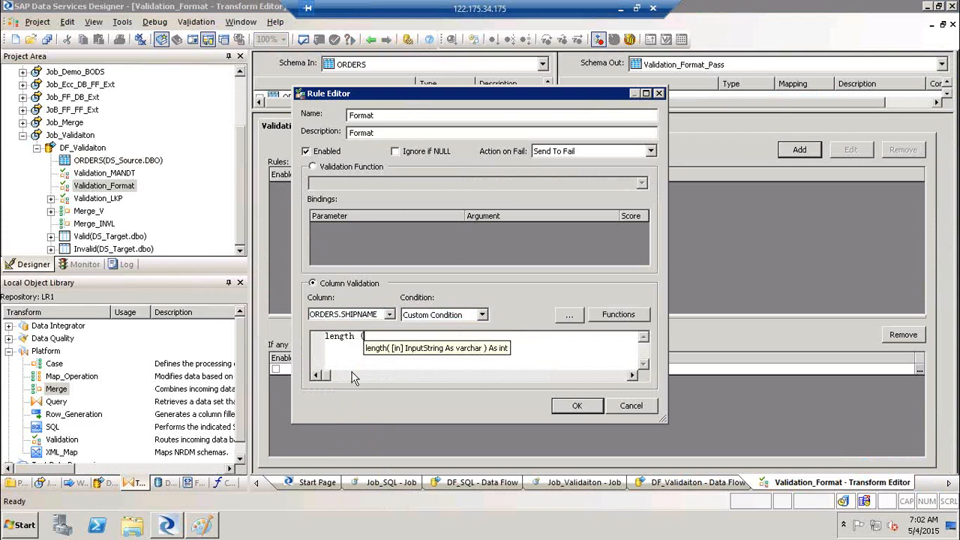
Complete the custom condition as length (ORDERS.SHIPNAME ) < = 20, picking the SHIPNAME column from the ORDERS table
click(390, 314)
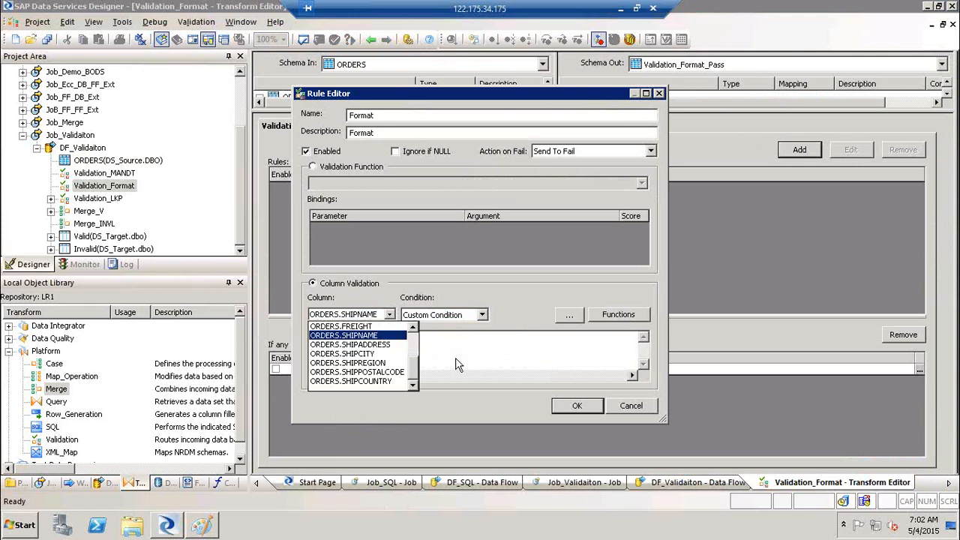
click(460, 361)
click(405, 339)
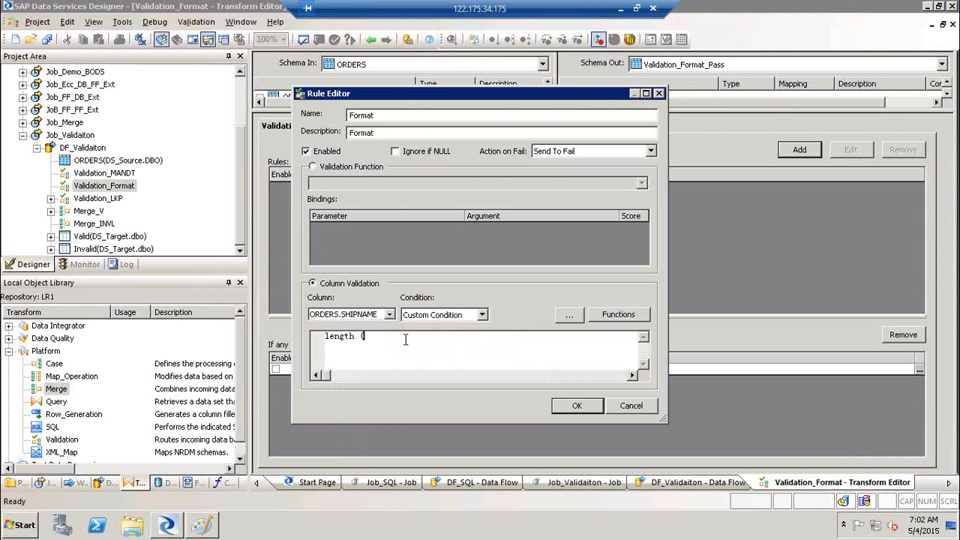
text(Orders)
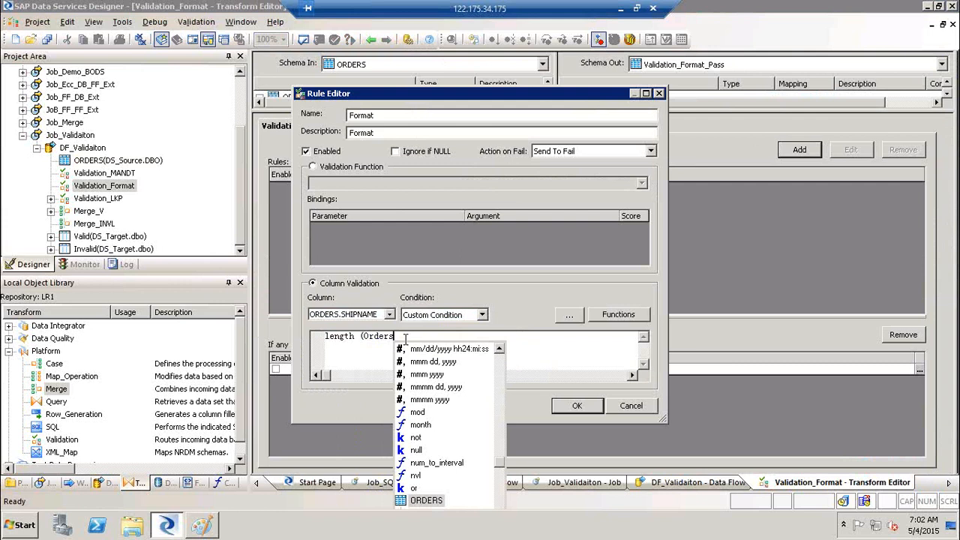
click(499, 478)
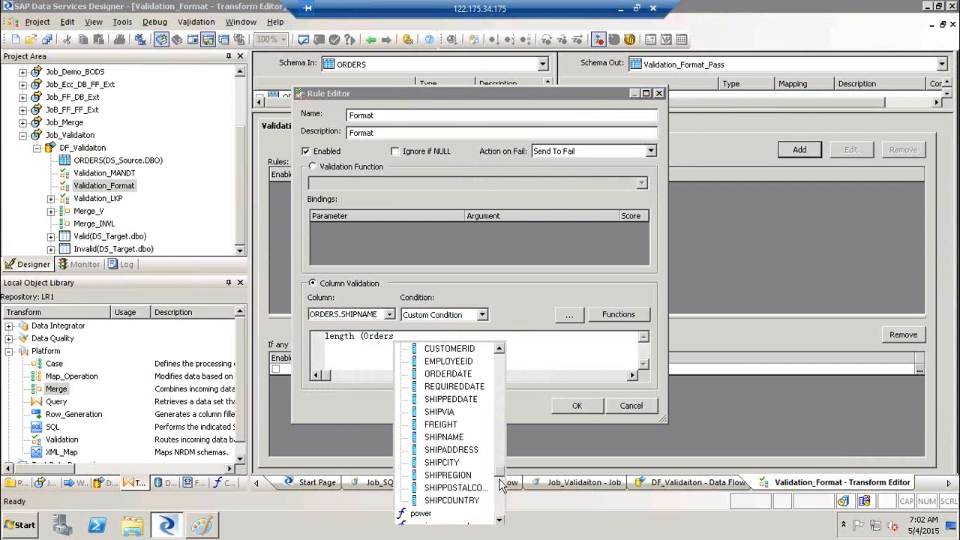
double_click(444, 438)
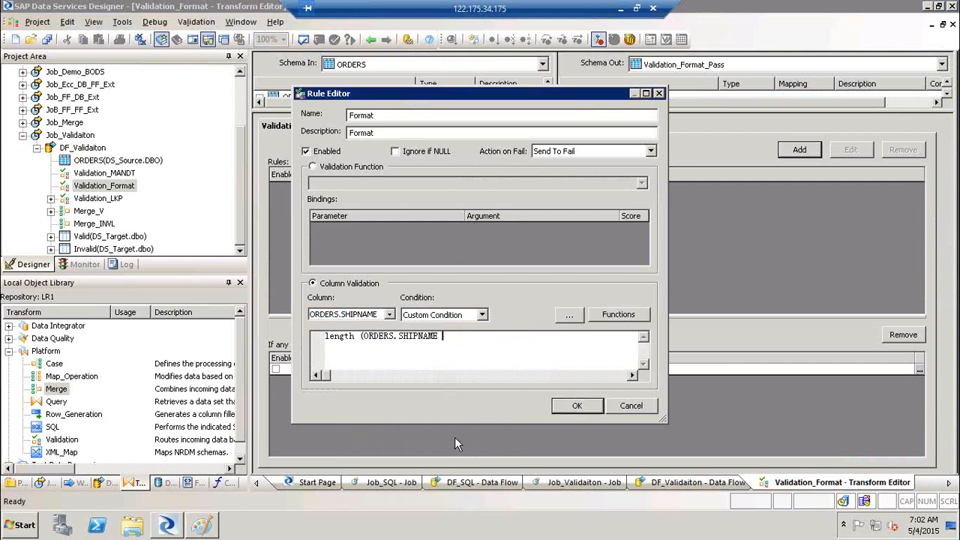
text() < = 20)
click(311, 336)
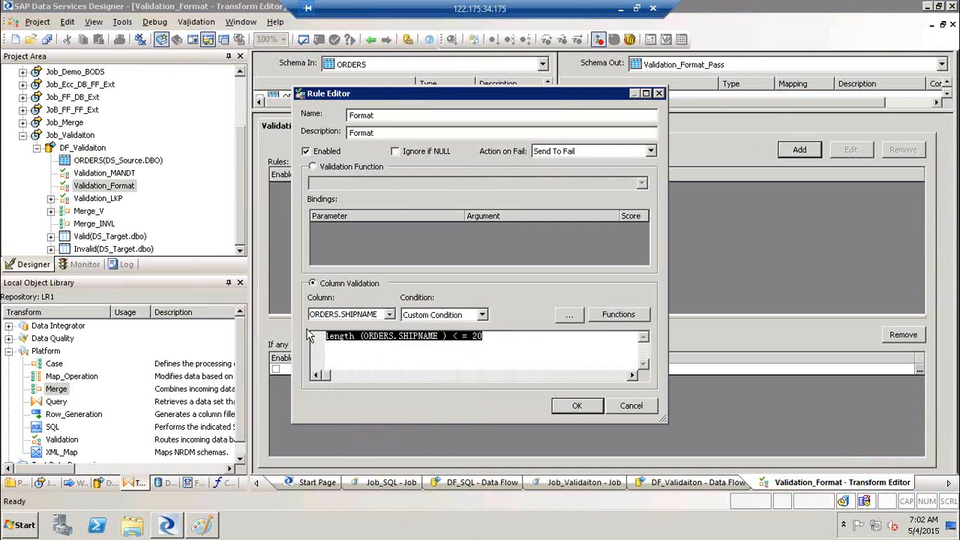
click(492, 344)
text(and)
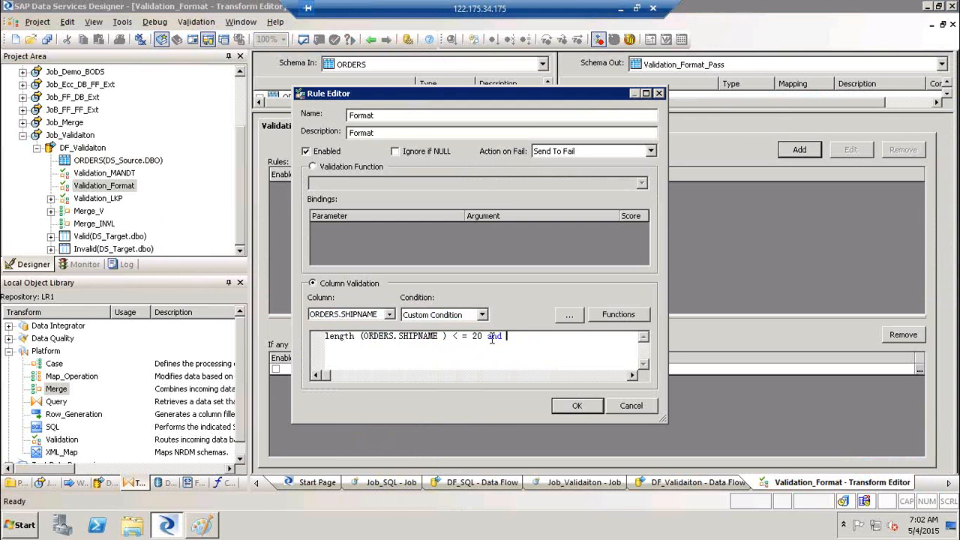
key(BackSpace)
key(BackSpace)
key(BackSpace)
key(BackSpace)
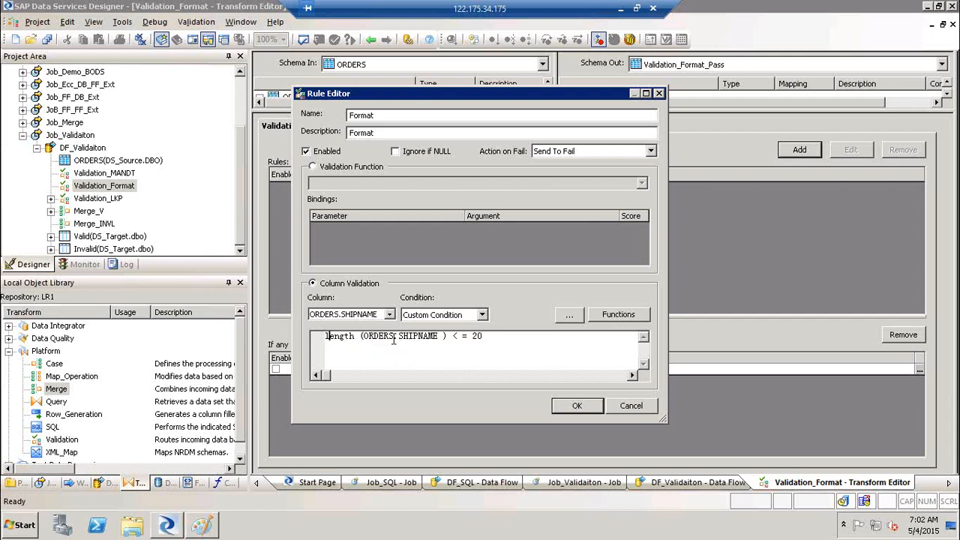
Try to save the Format rule, both as written and with the space between length and the opening bracket removed
click(502, 338)
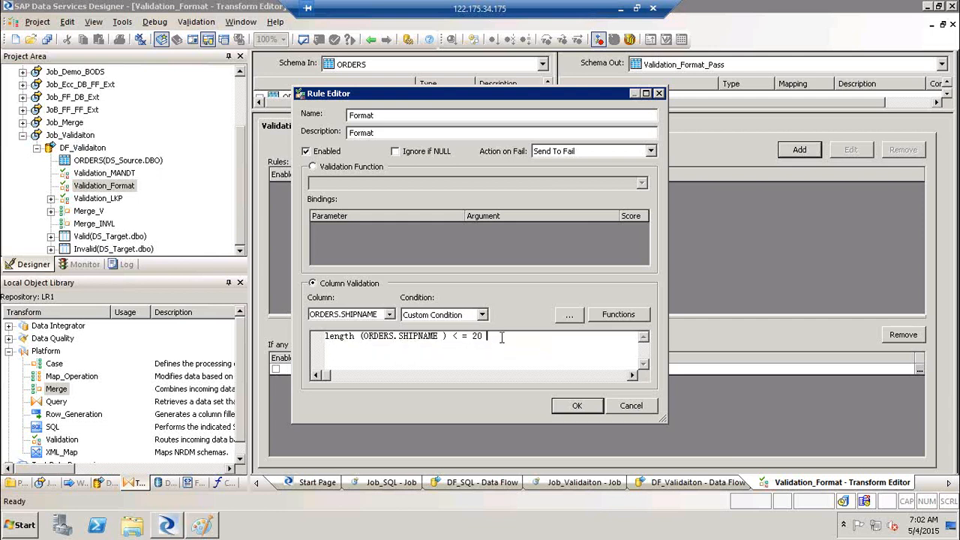
click(576, 411)
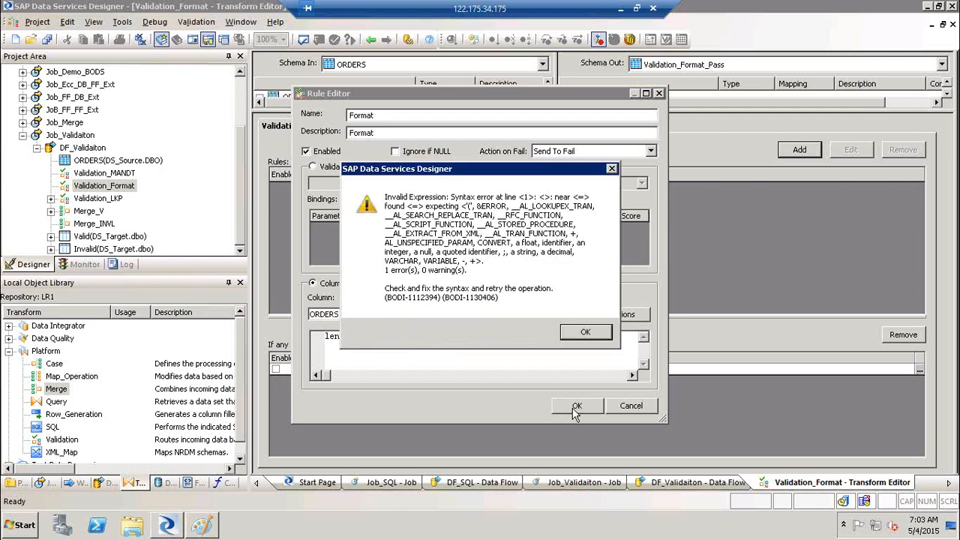
click(585, 333)
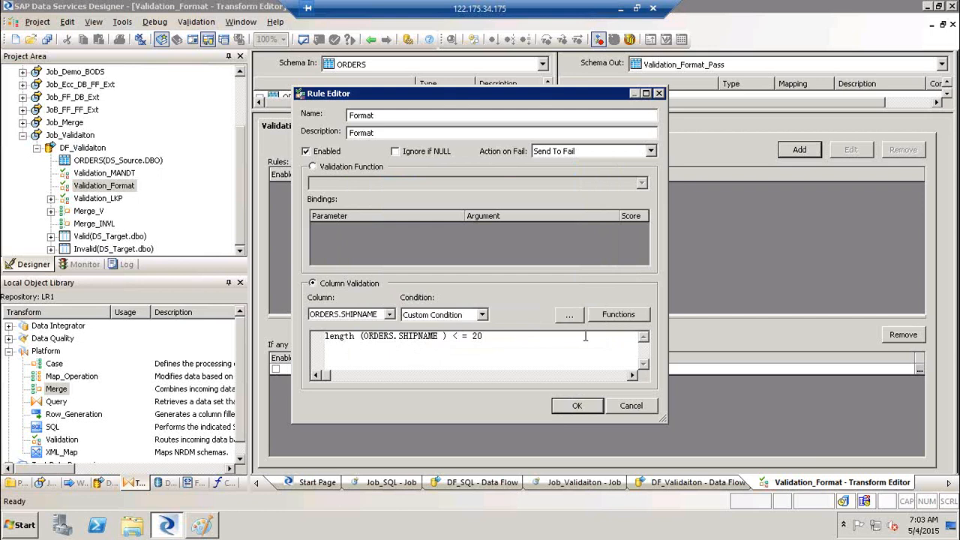
click(360, 336)
key(BackSpace)
text(()
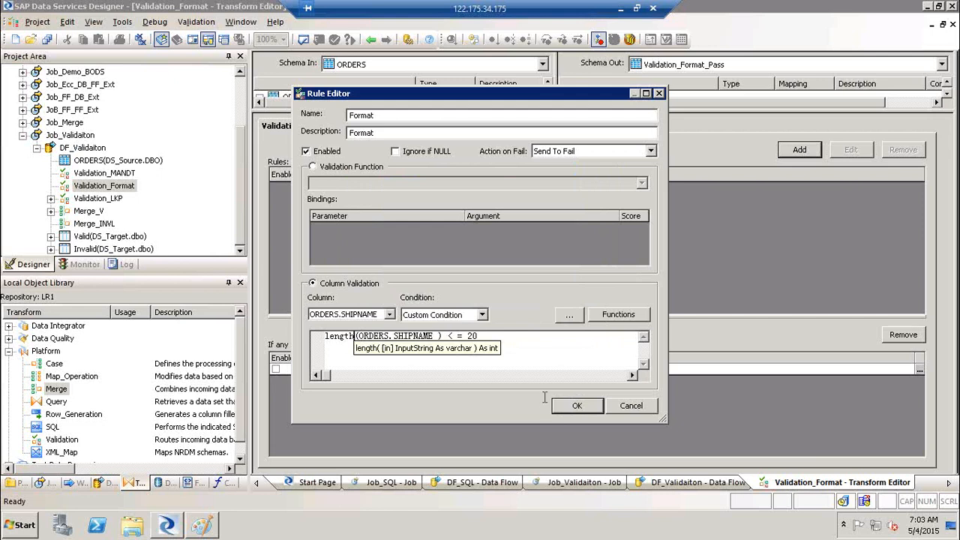
click(576, 406)
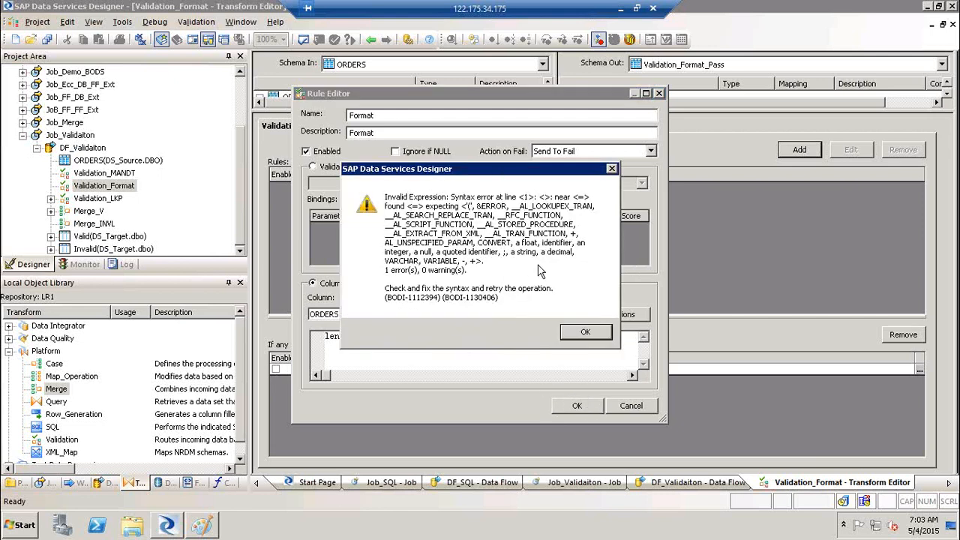
click(584, 330)
Clear the whole custom condition and restart it with the length function from the suggestions
drag(501, 338, 159, 330)
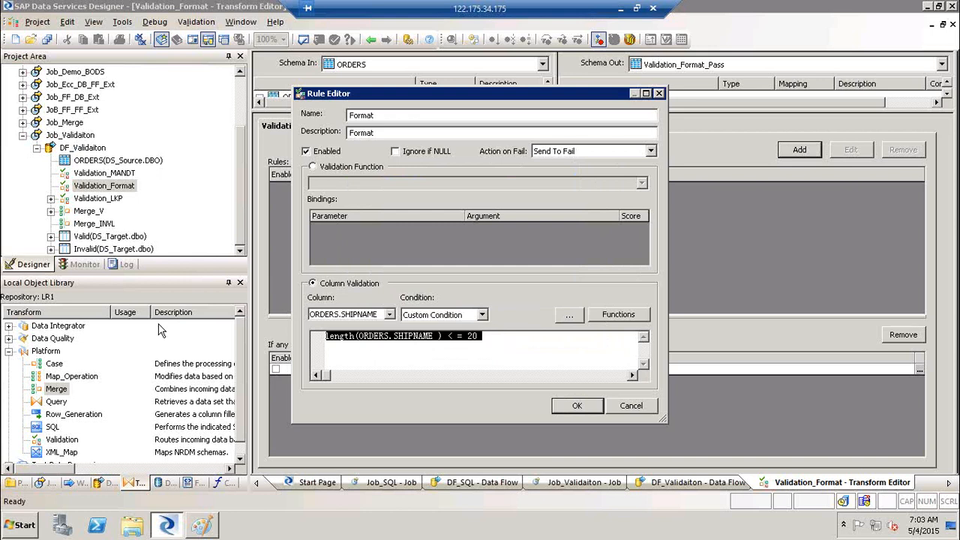
text(lemng)
key(BackSpace)
key(BackSpace)
key(BackSpace)
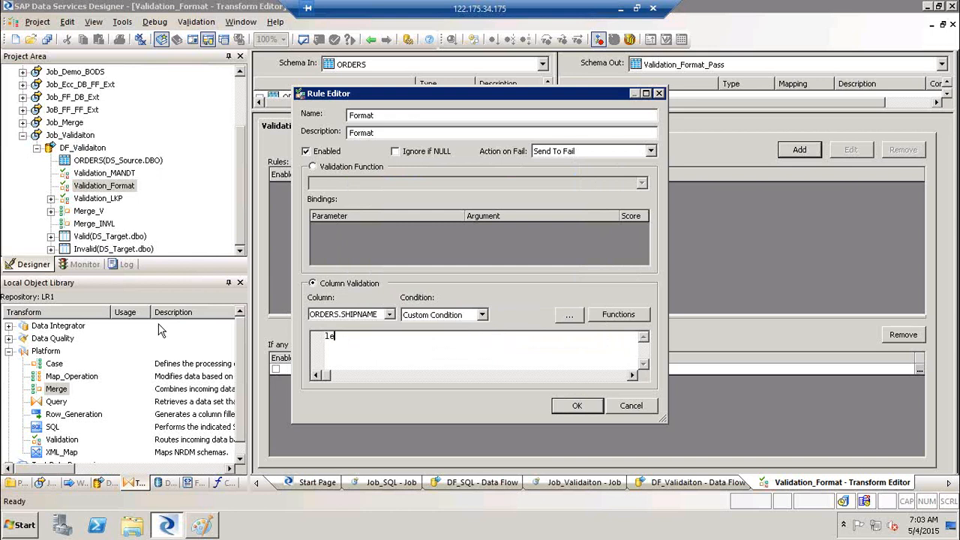
key(BackSpace)
key(BackSpace)
text(lenm)
key(BackSpace)
key(BackSpace)
text(mn)
key(BackSpace)
key(BackSpace)
text(n)
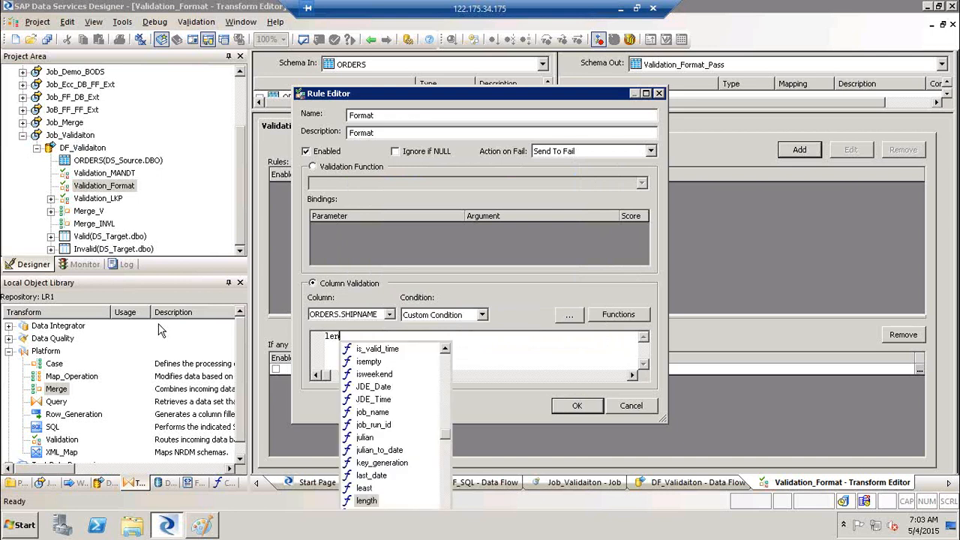
key(Return)
Complete the condition as length( ORDERS.SHIPNAME ) <= 20, without a closing semicolon, and save the Format rule
text(ORDER)
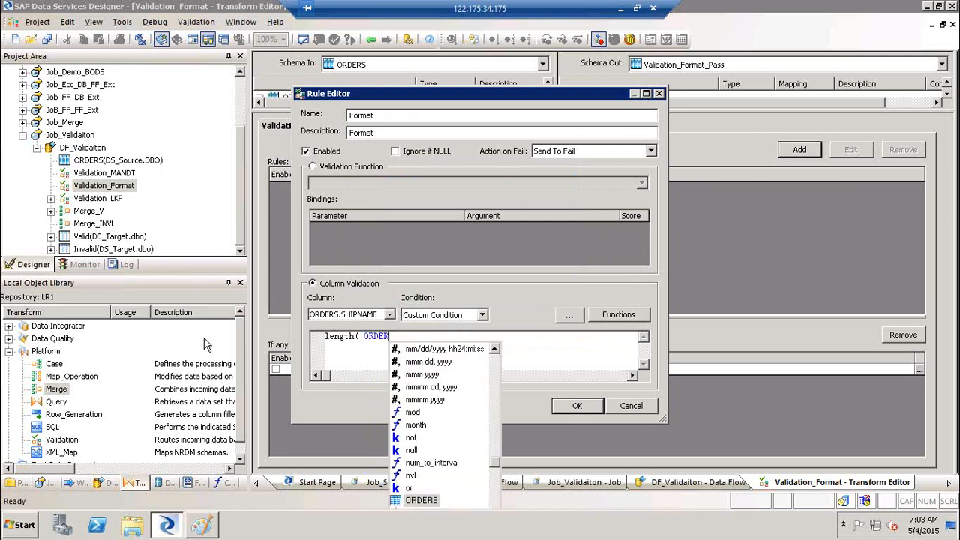
click(494, 495)
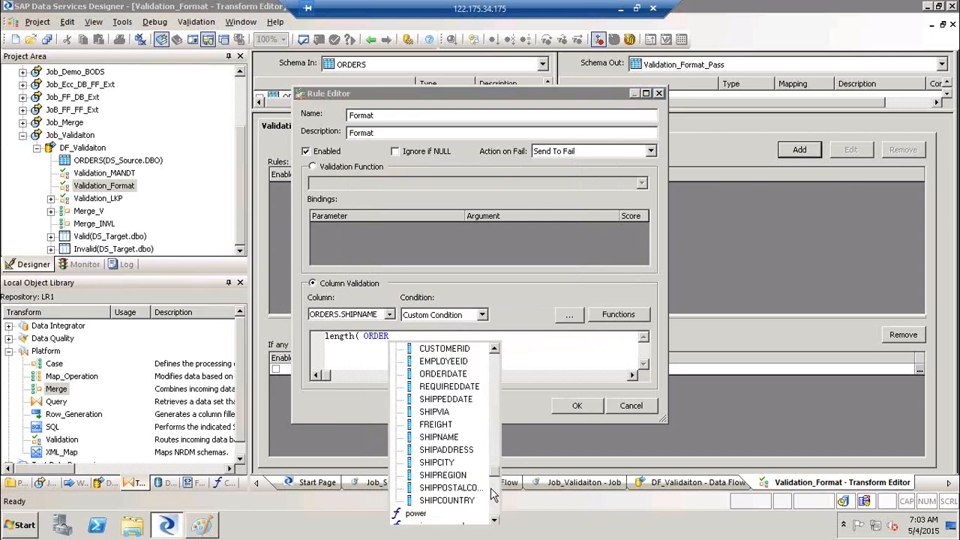
double_click(458, 437)
text() <)
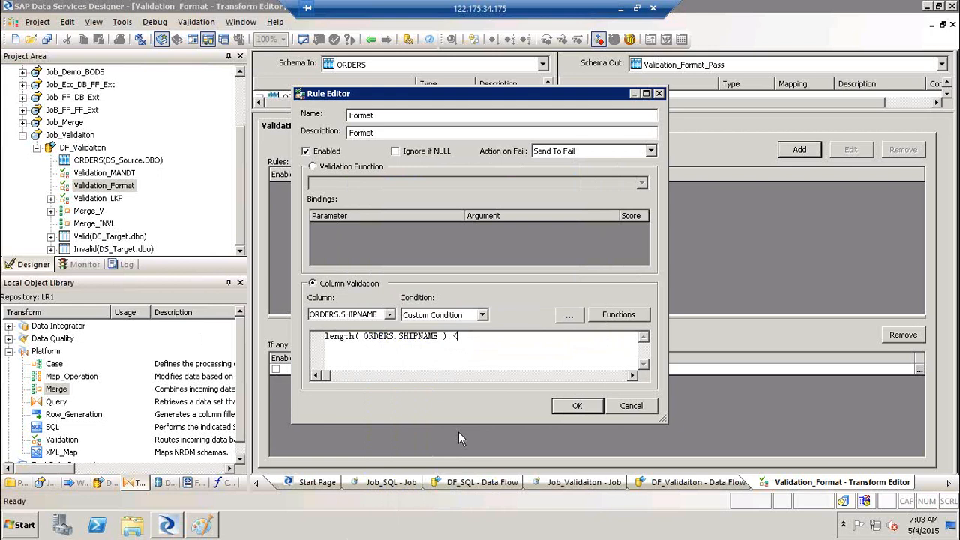
text(= 20;)
click(574, 406)
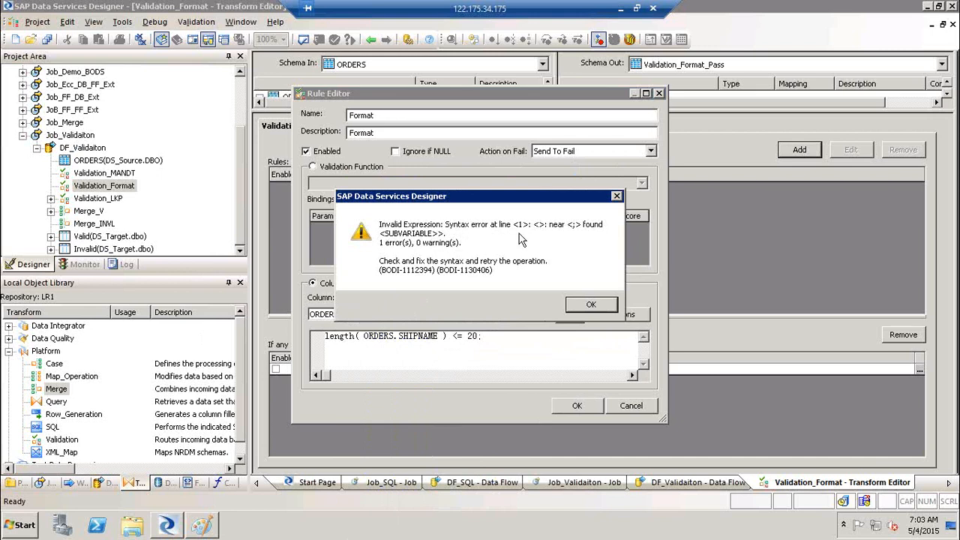
click(590, 306)
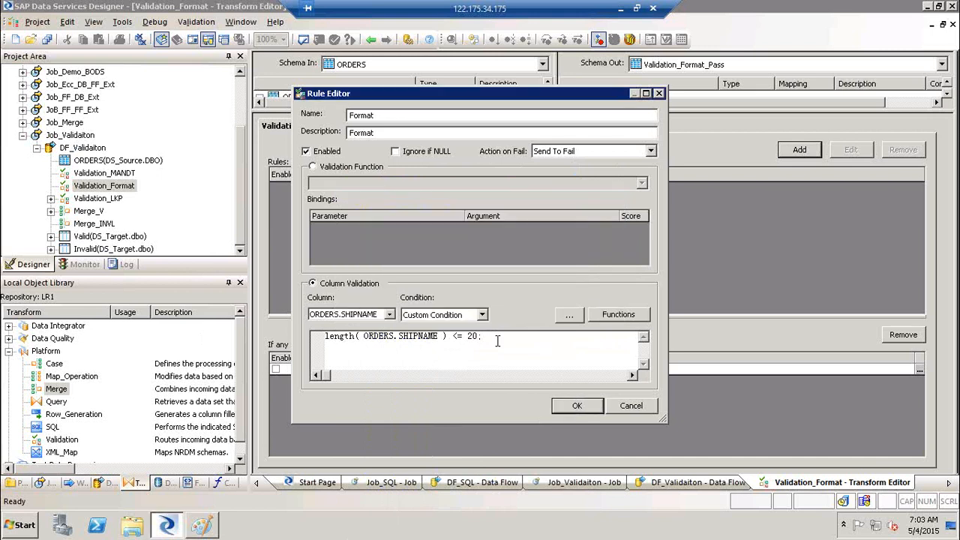
key(BackSpace)
click(571, 405)
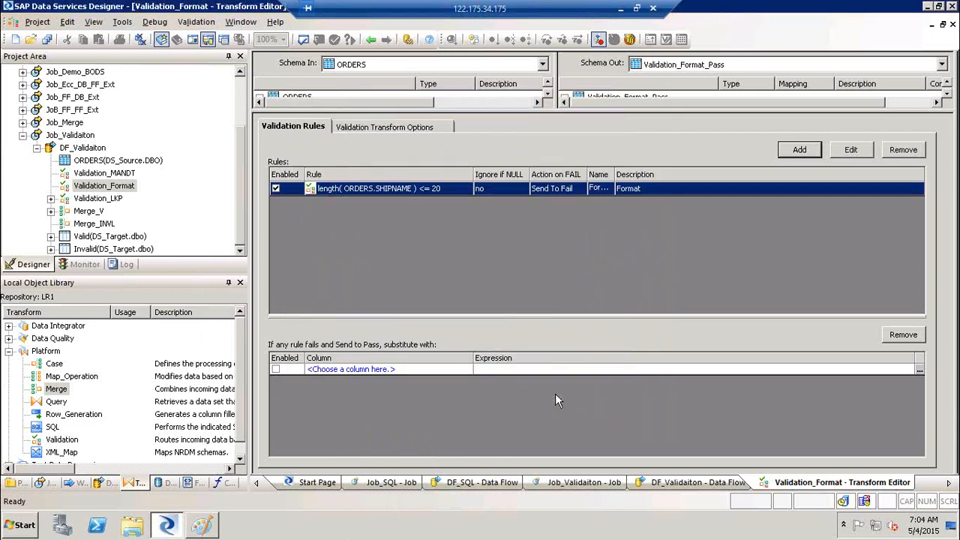
Try ending the Format rule's condition with a semicolon, then remove the semicolon and save the rule
double_click(405, 191)
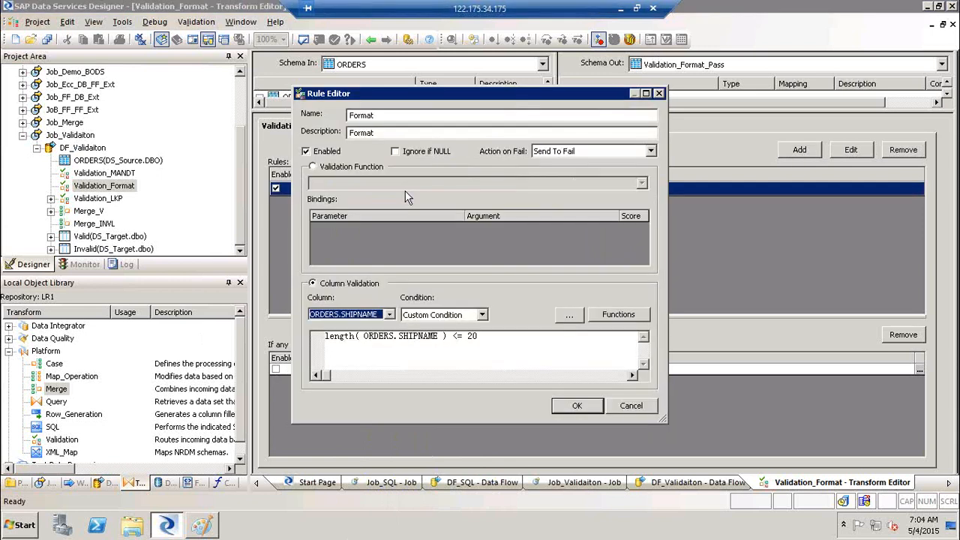
click(493, 338)
text(;)
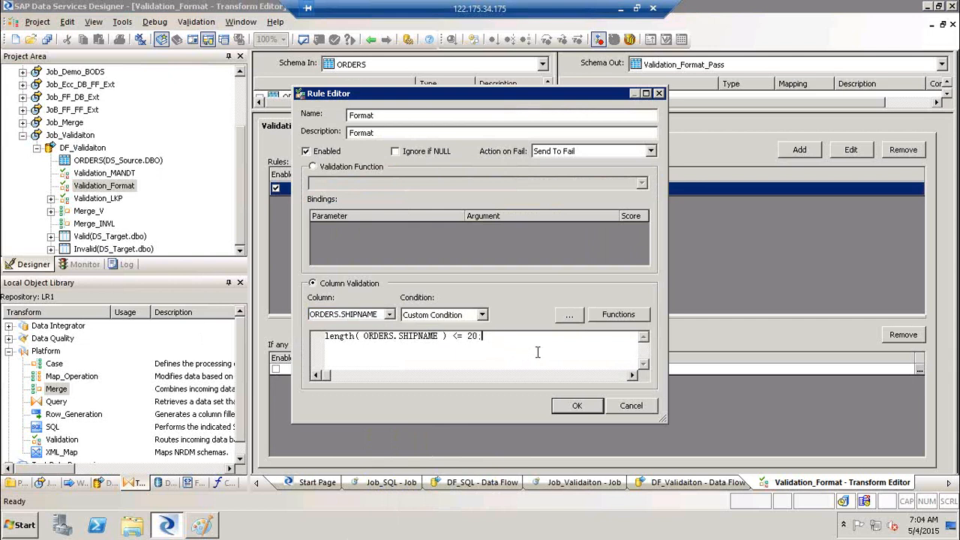
click(580, 406)
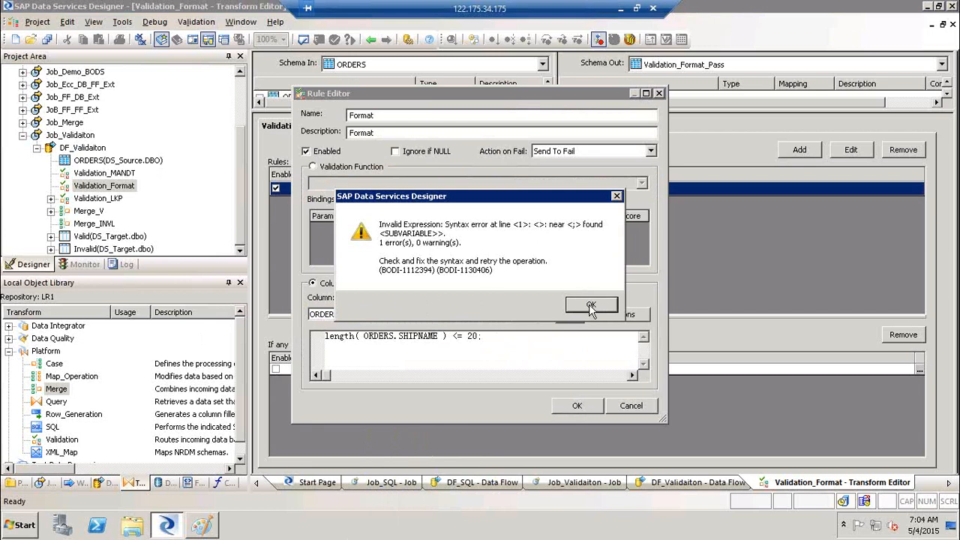
click(591, 306)
key(BackSpace)
key(Return)
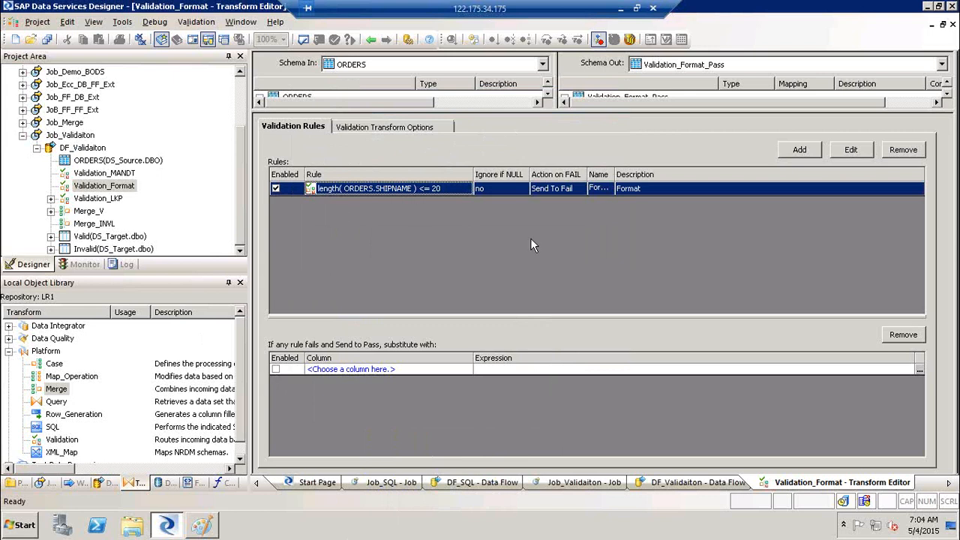
Return to the data flow, open the Validation_LKP transform, and enlarge its validation rules area
click(372, 42)
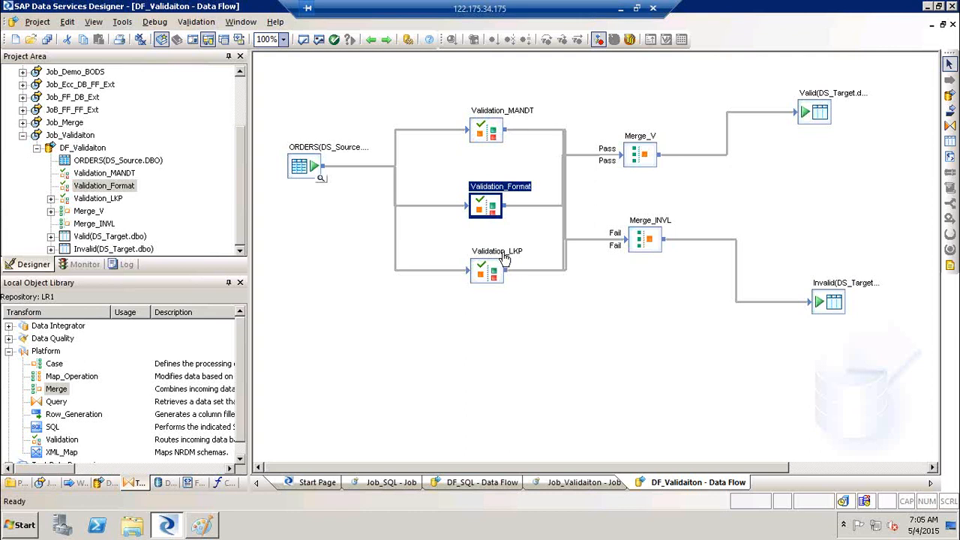
double_click(504, 257)
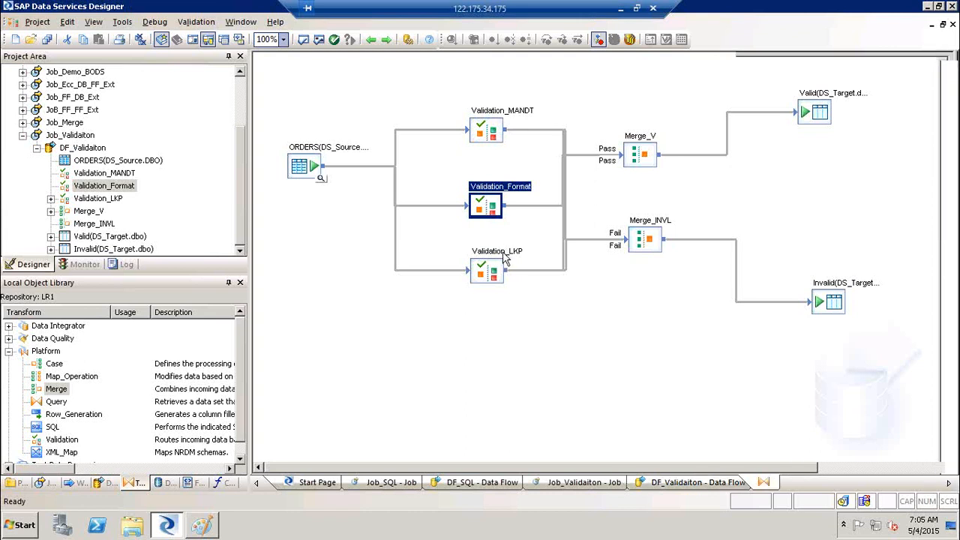
drag(493, 237, 488, 167)
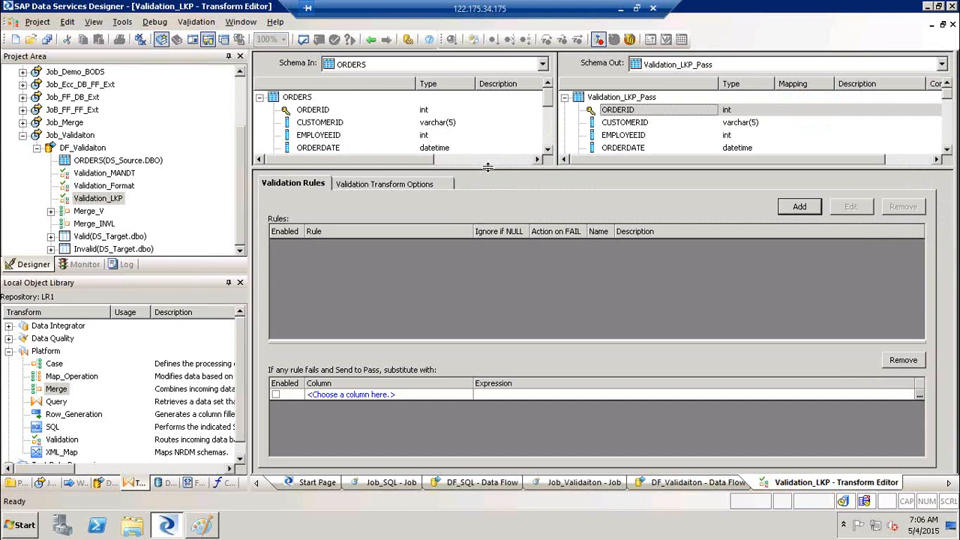
Switch to Excel by launching it, and dismiss the document recovery, removing the recovered files
key(super+r)
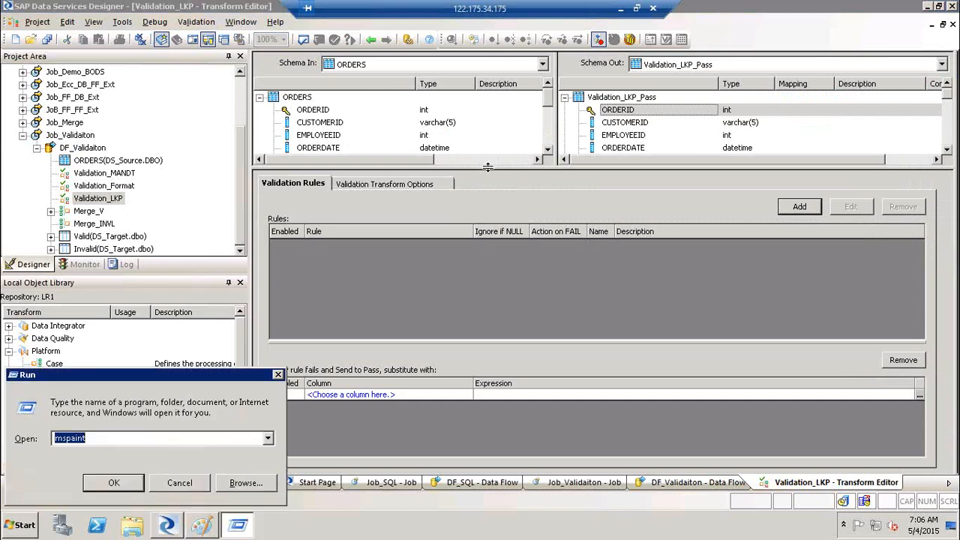
text(excel)
key(Return)
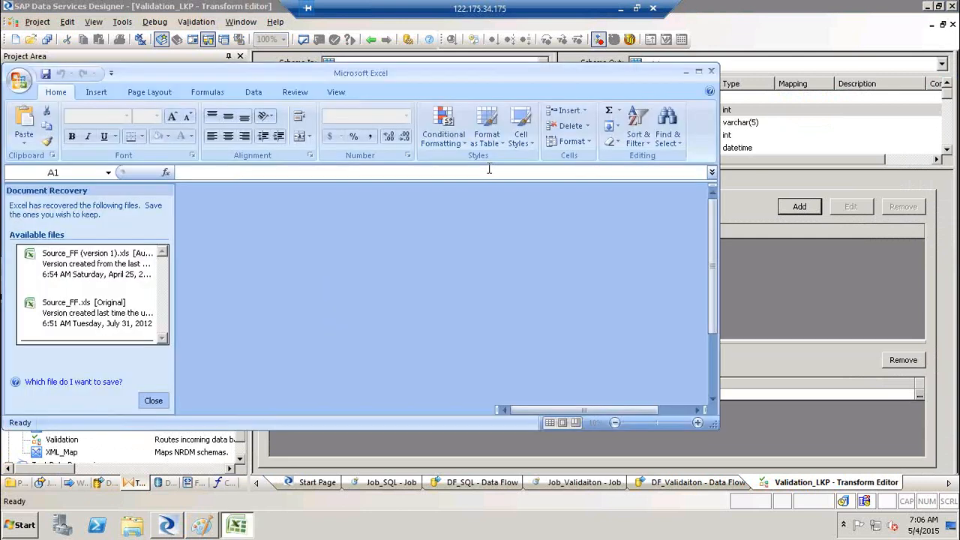
click(153, 401)
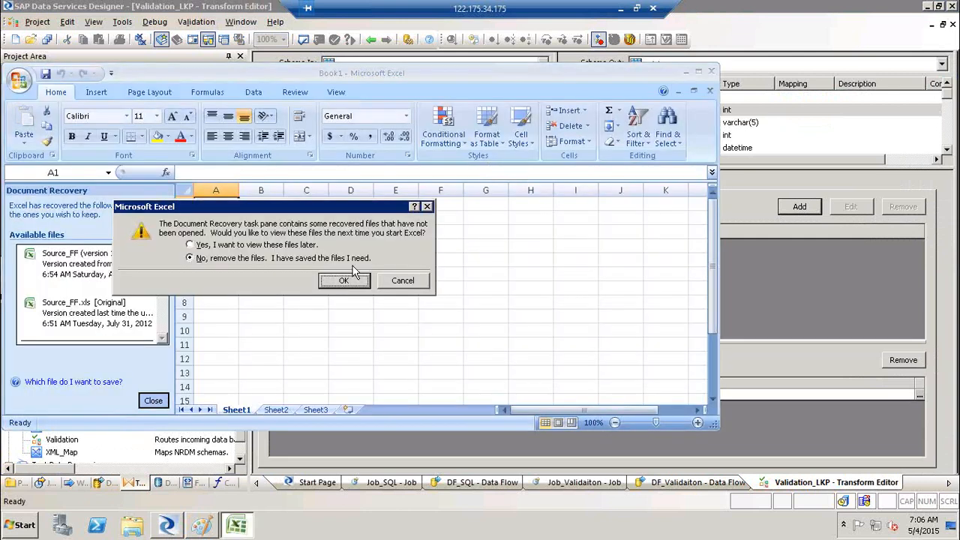
click(354, 279)
Enter the headers Legacy in F4 and Target Value in G4 of the blank workbook
click(289, 244)
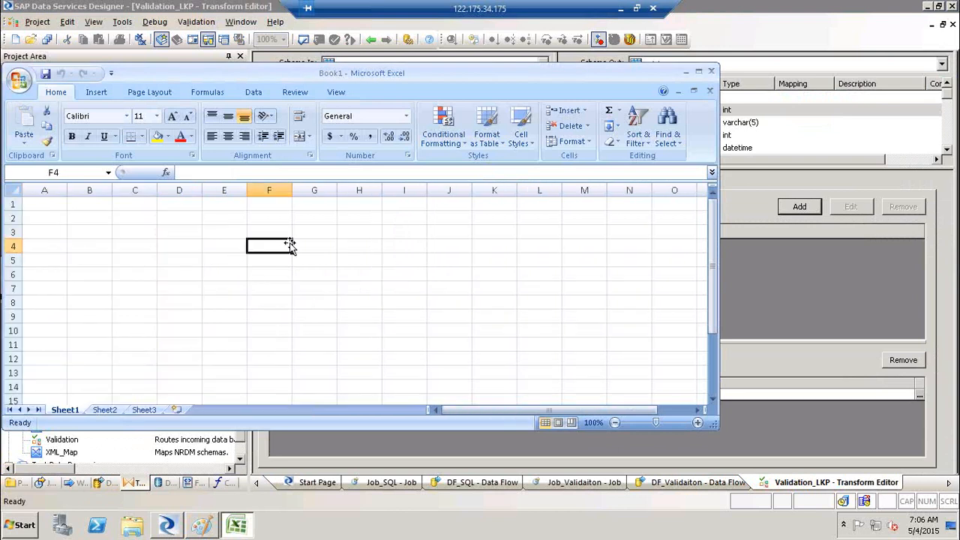
text(Legacy)
key(Tab)
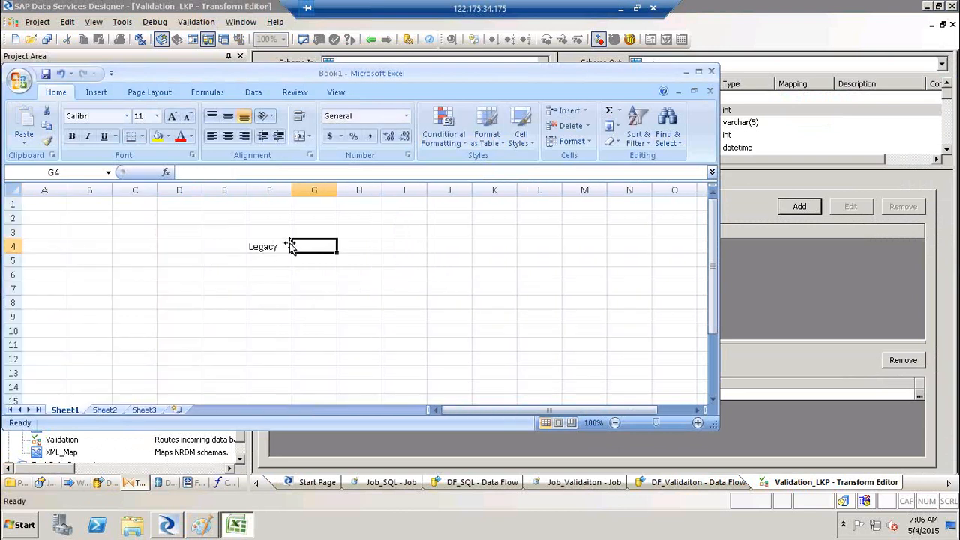
text(Target Valie)
key(BackSpace)
key(BackSpace)
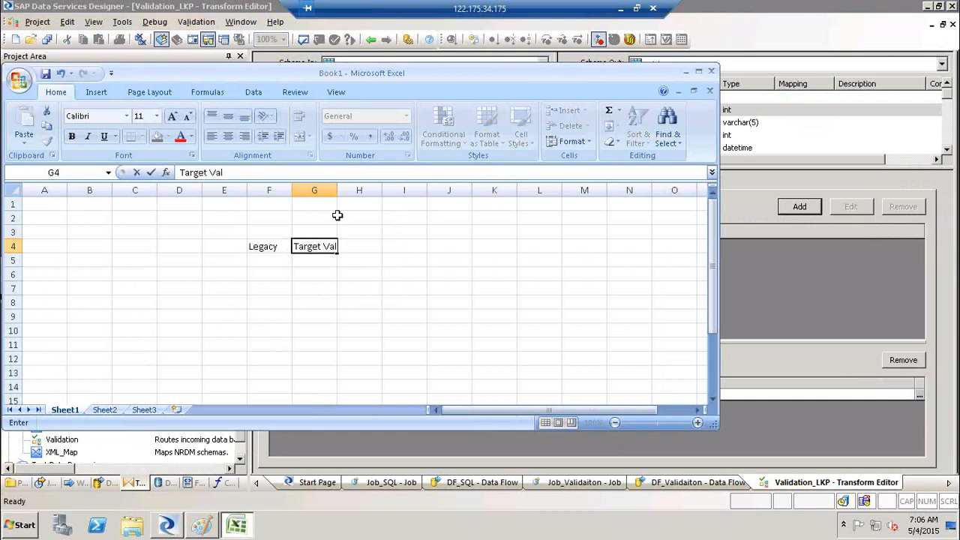
text(ue)
Enter HYD1 with target value 1000 and HYD2 with 2000 in the two rows under the headers
click(274, 260)
text(HYD1)
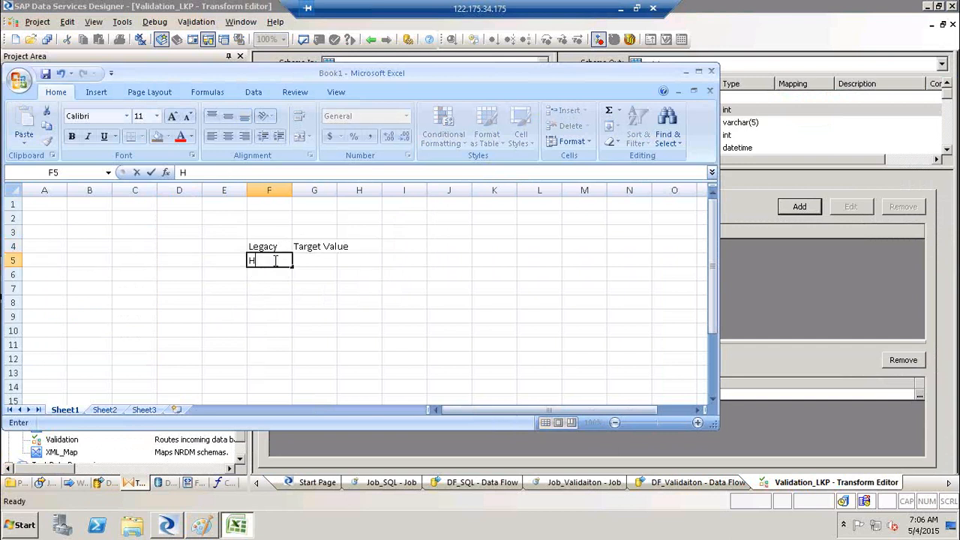
key(Tab)
text(1000)
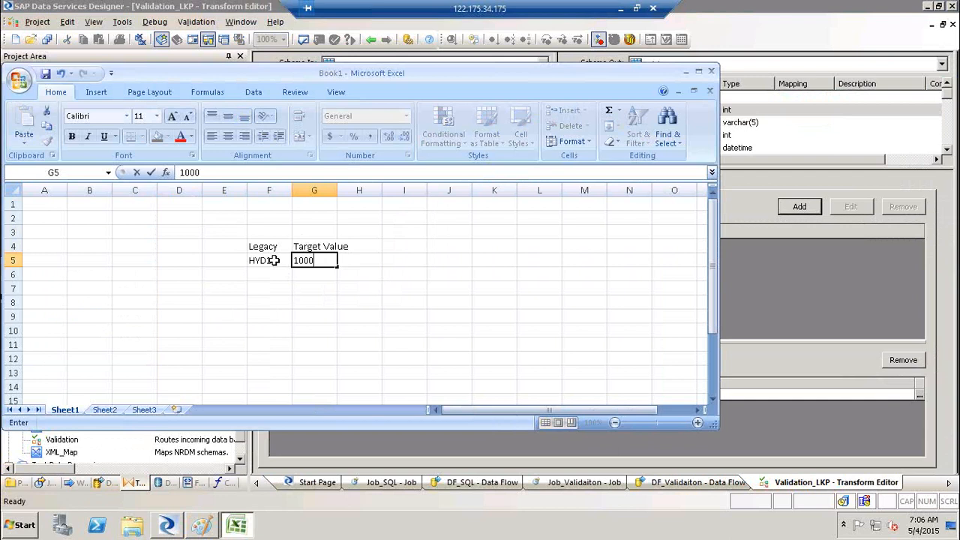
key(Return)
key(Left)
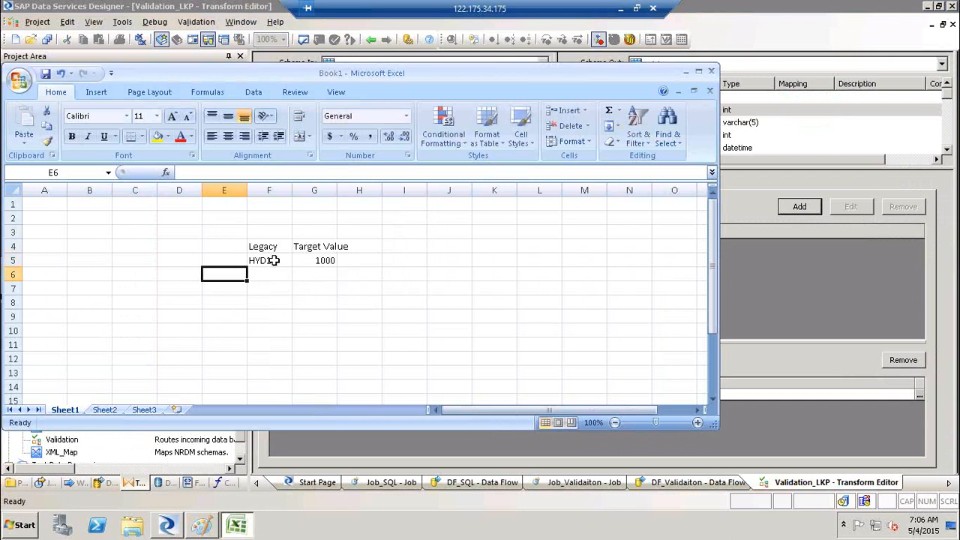
click(273, 273)
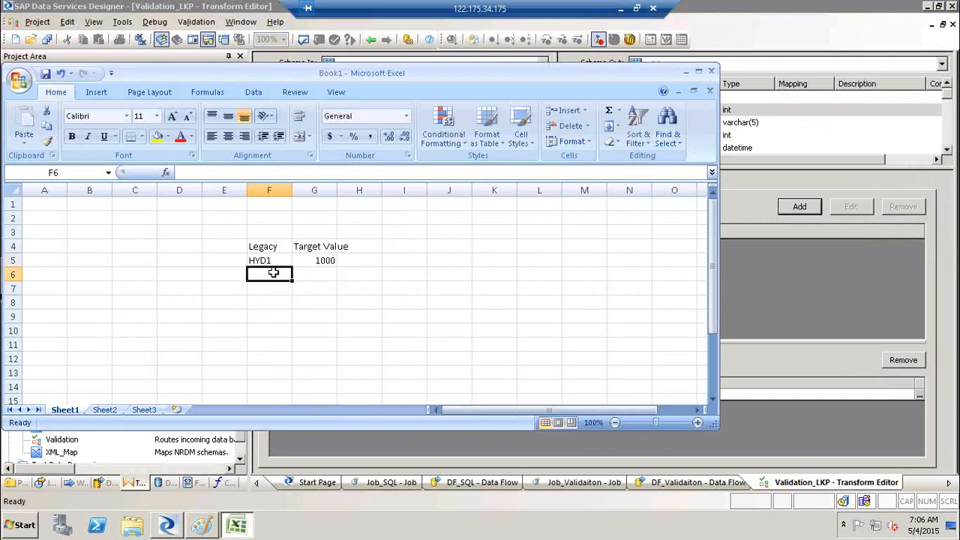
text(HYD2)
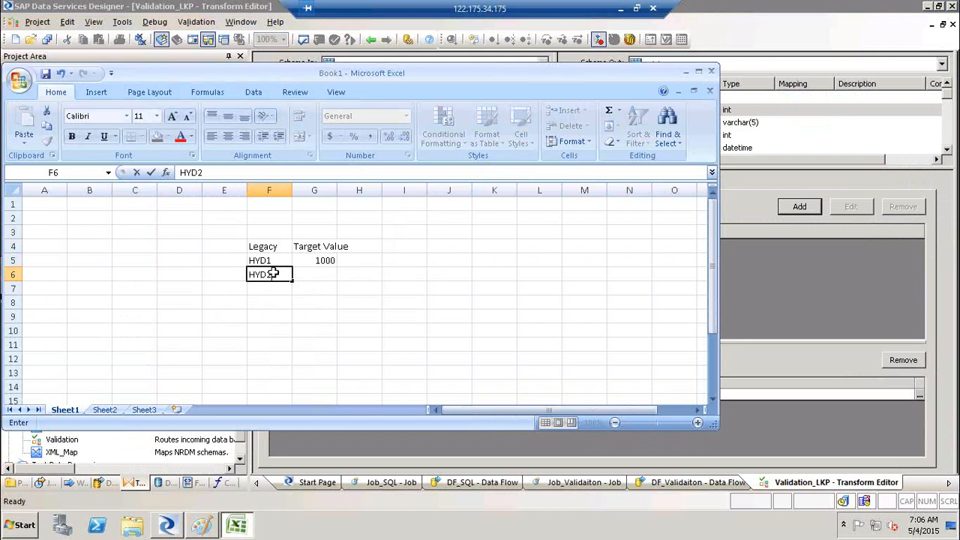
key(Tab)
text(2000)
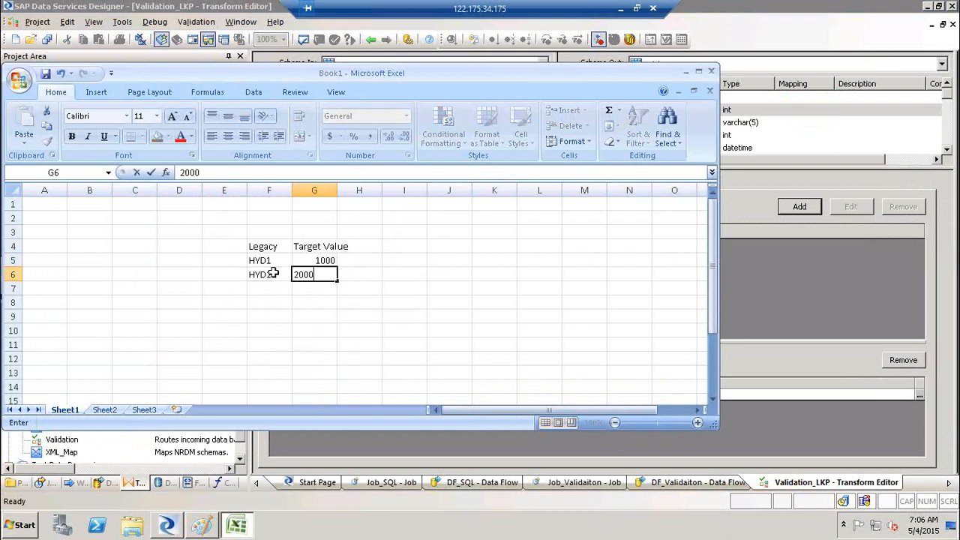
key(Return)
Add Hyd3 with target value 3000 in row 7 of the lookup table
text(Hyd3)
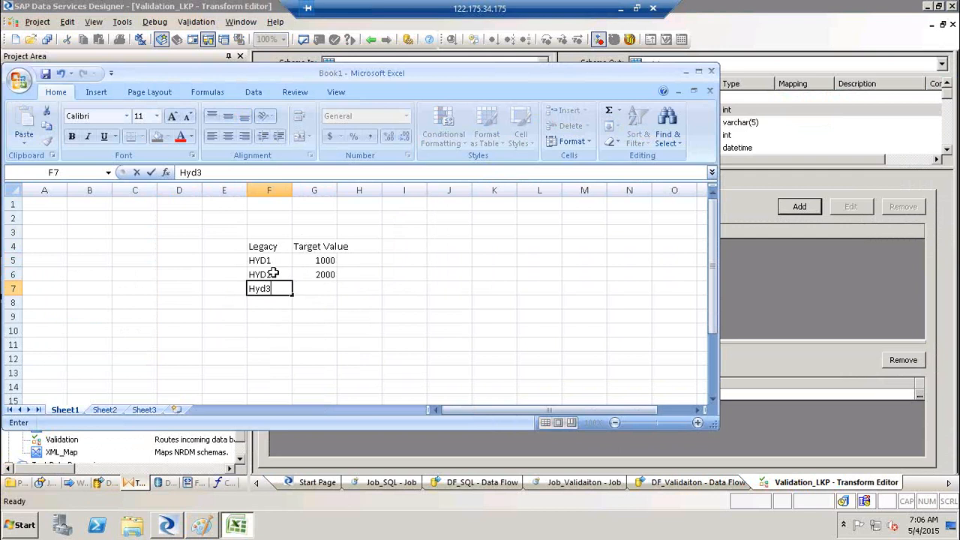
key(Tab)
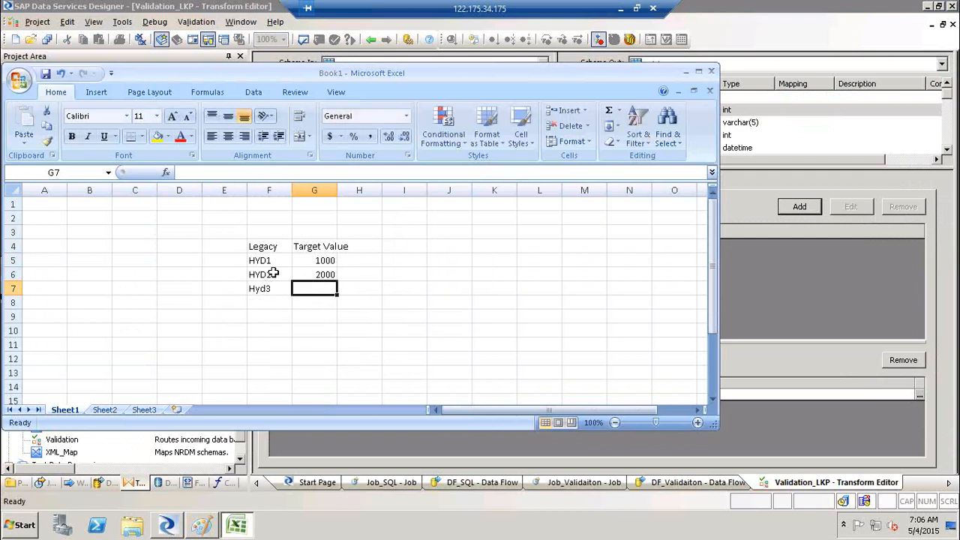
text(2000)
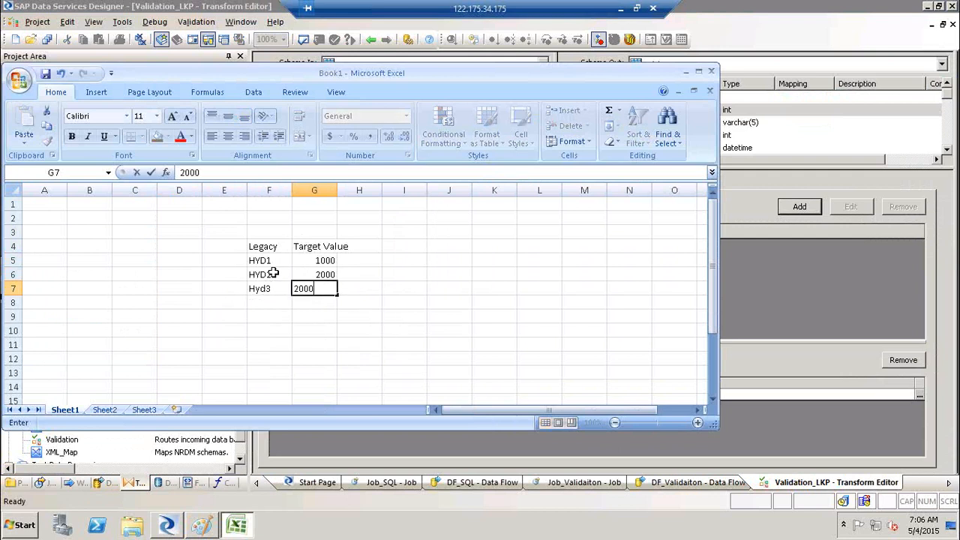
key(BackSpace)
key(BackSpace)
key(BackSpace)
key(BackSpace)
text(3000)
key(Return)
Add MDS1 with target value 40000 in row 8 of the lookup table
text(MDS1)
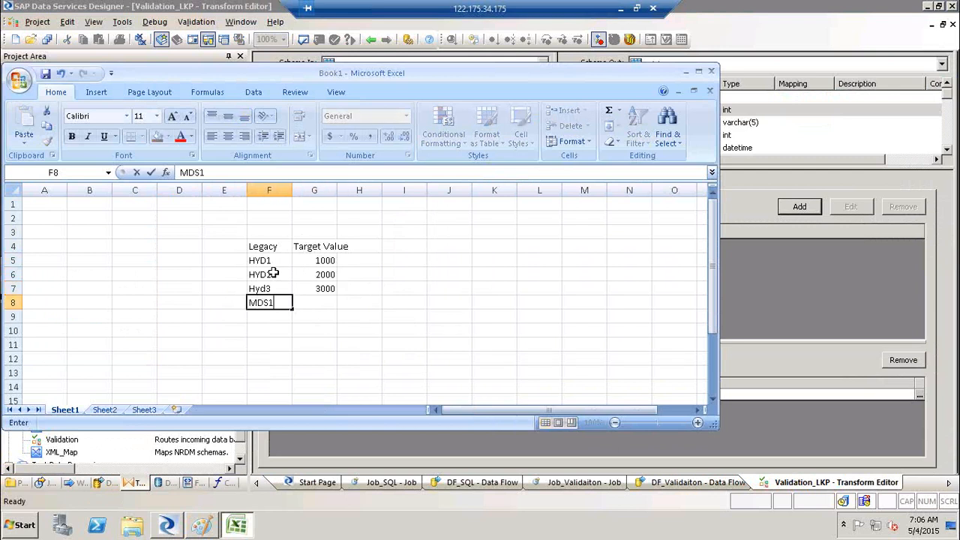
key(Tab)
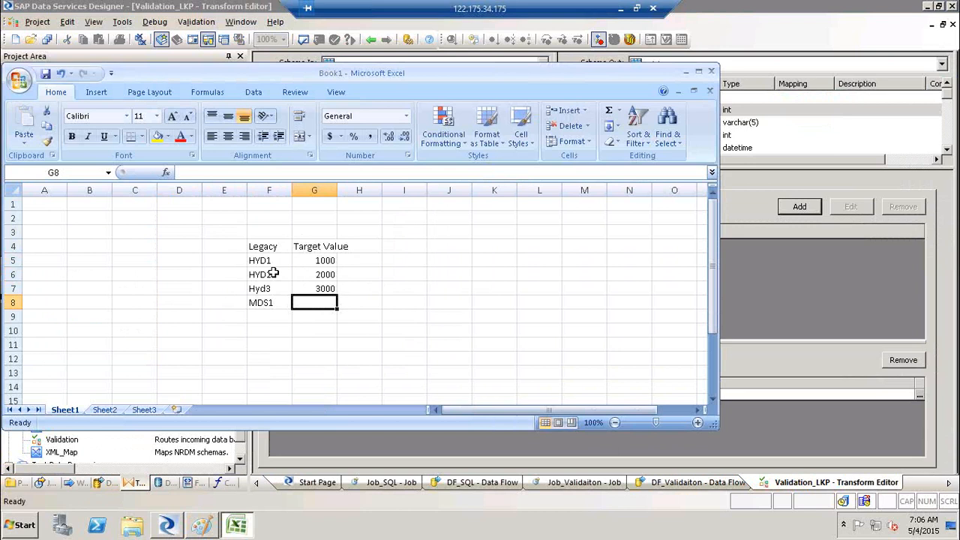
text(40000)
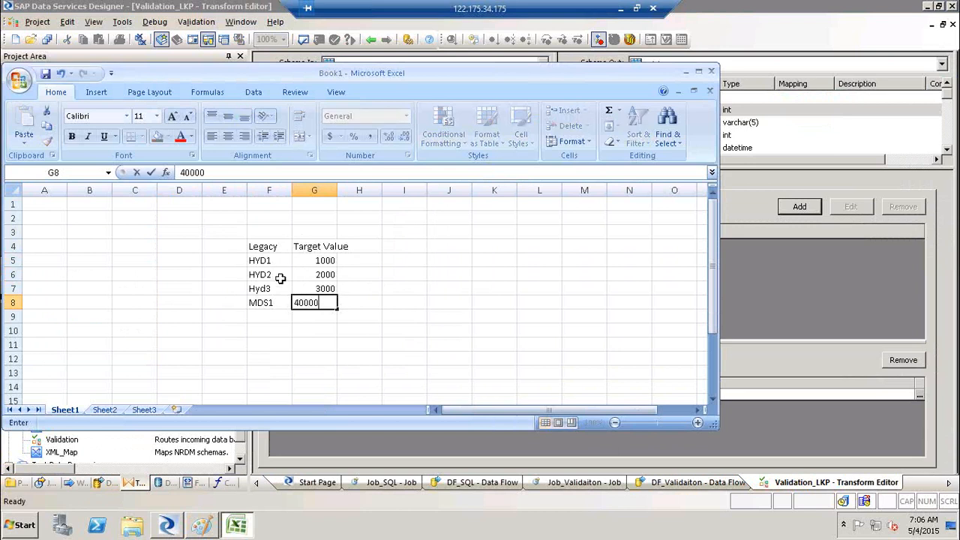
click(279, 279)
Give F4:G9 all borders and a thick box border, and fit column G's width to its contents
drag(261, 247, 321, 316)
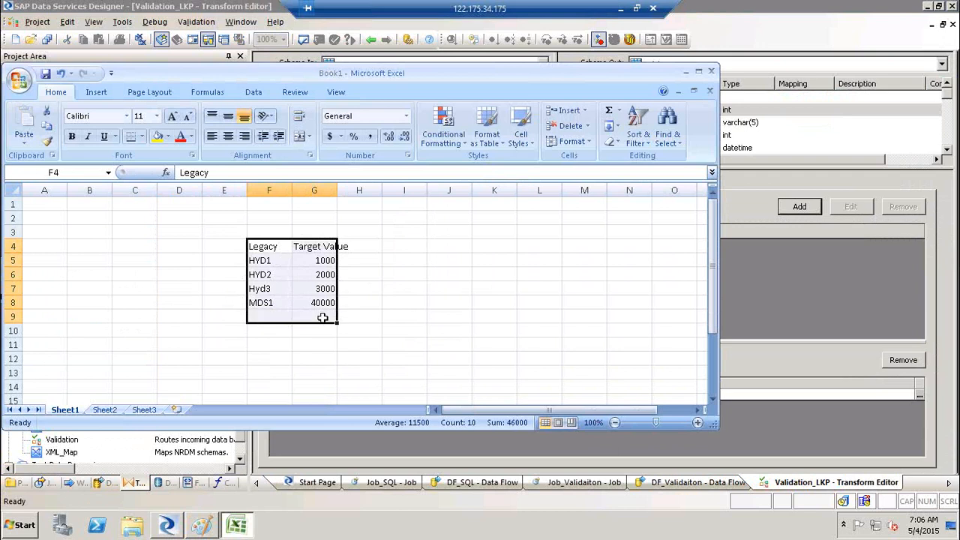
click(143, 138)
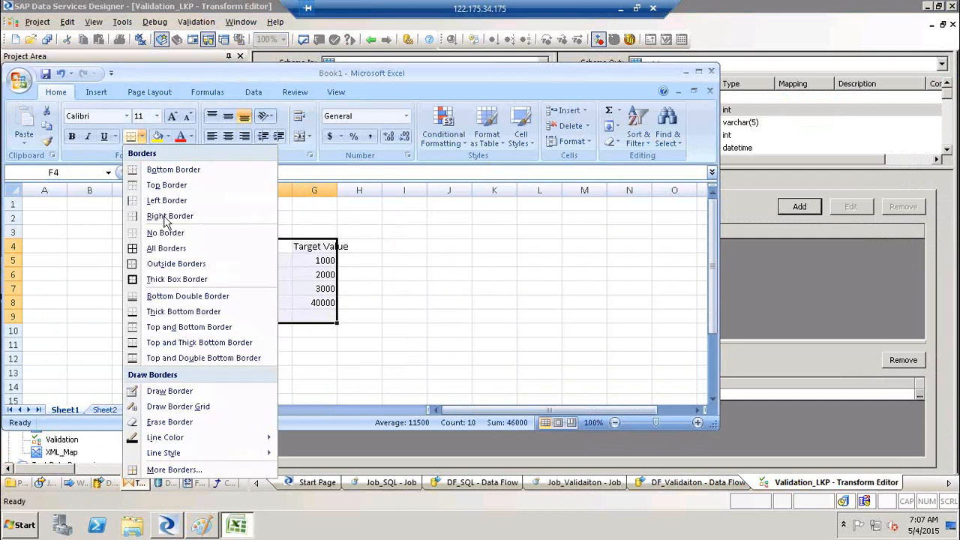
click(173, 252)
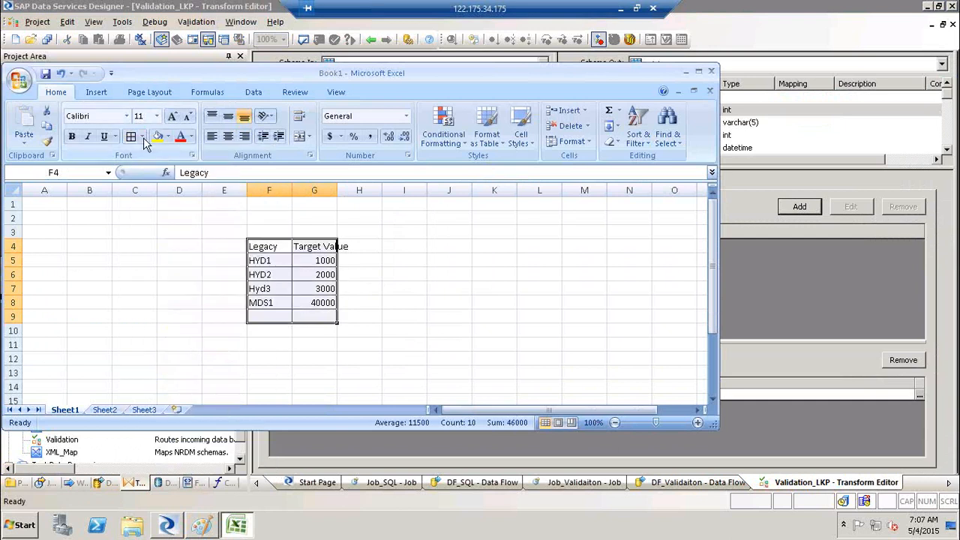
click(142, 137)
click(154, 279)
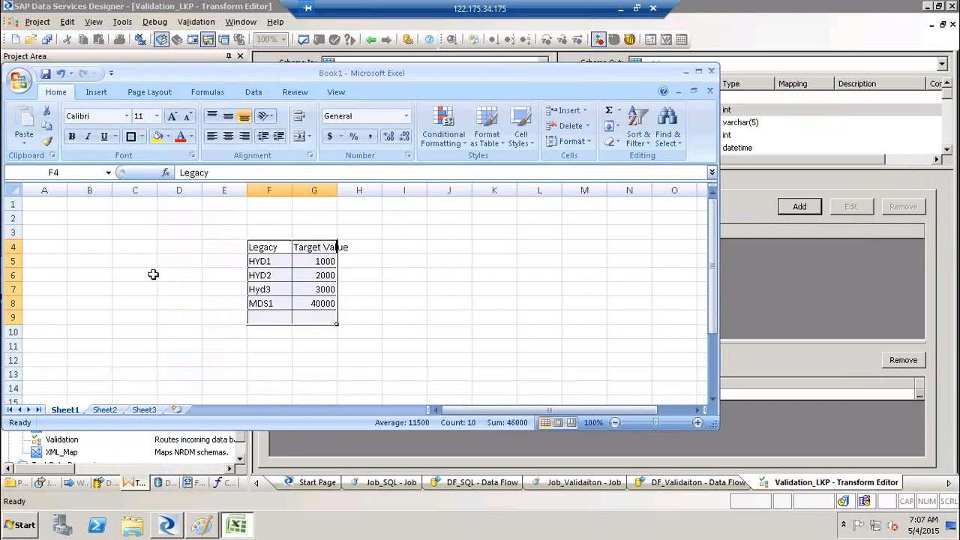
click(476, 271)
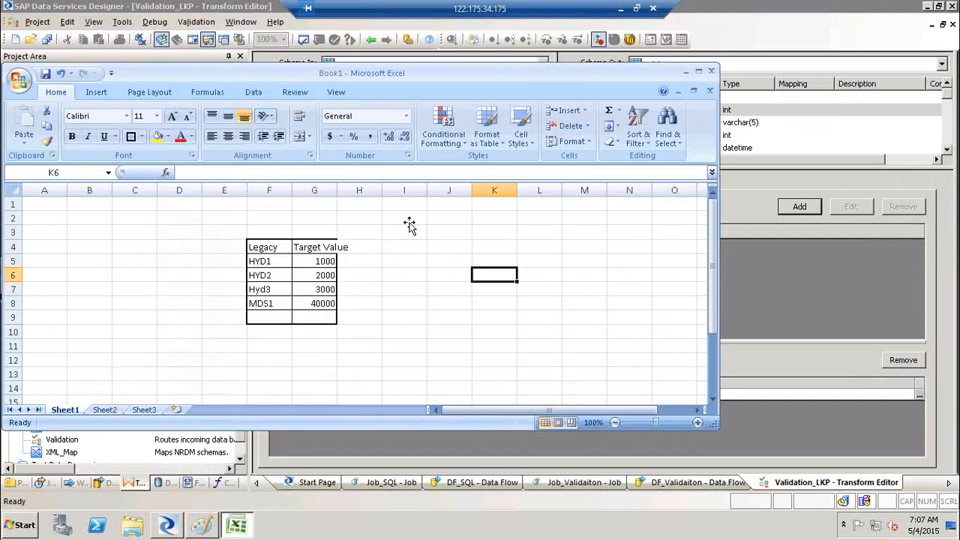
double_click(337, 190)
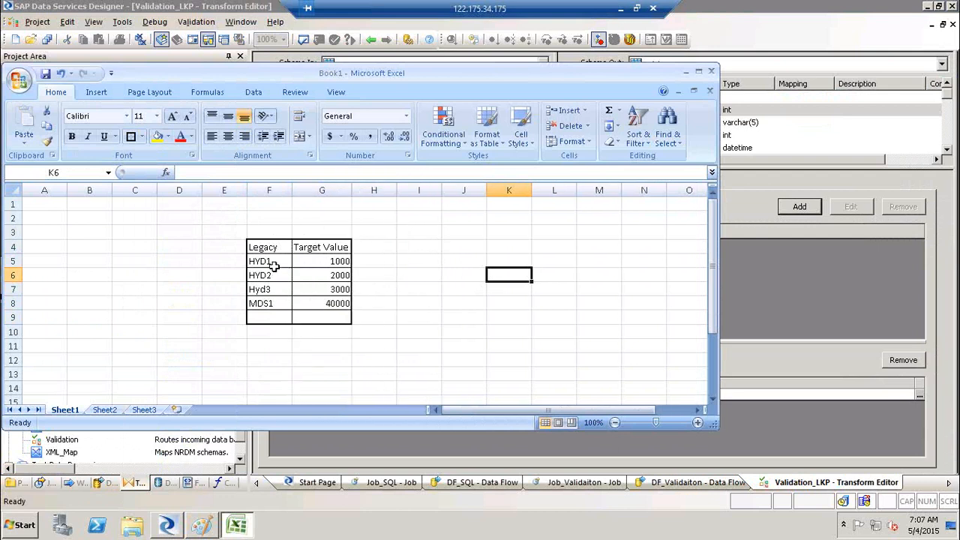
click(276, 264)
click(338, 261)
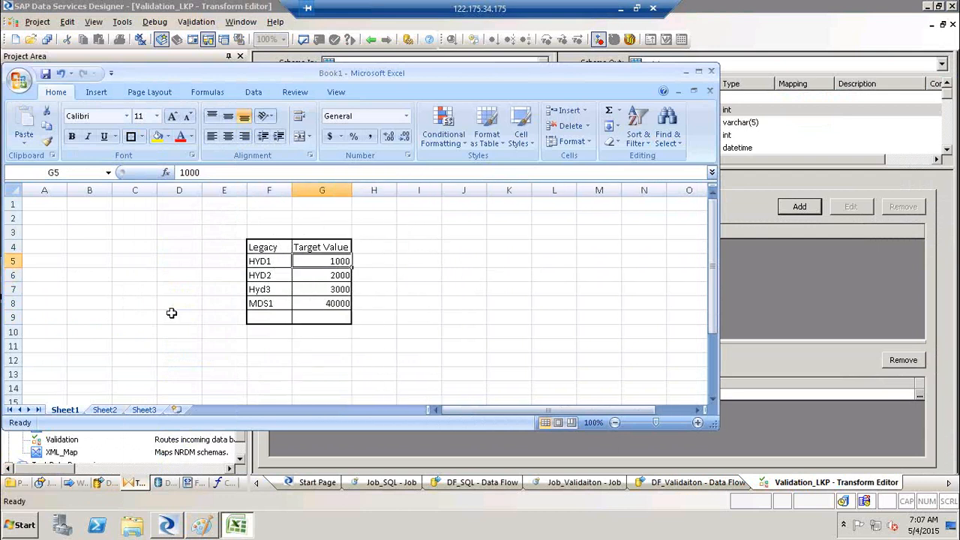
Outline the empty range A10:C14 with a thick box border to represent the source table
click(130, 360)
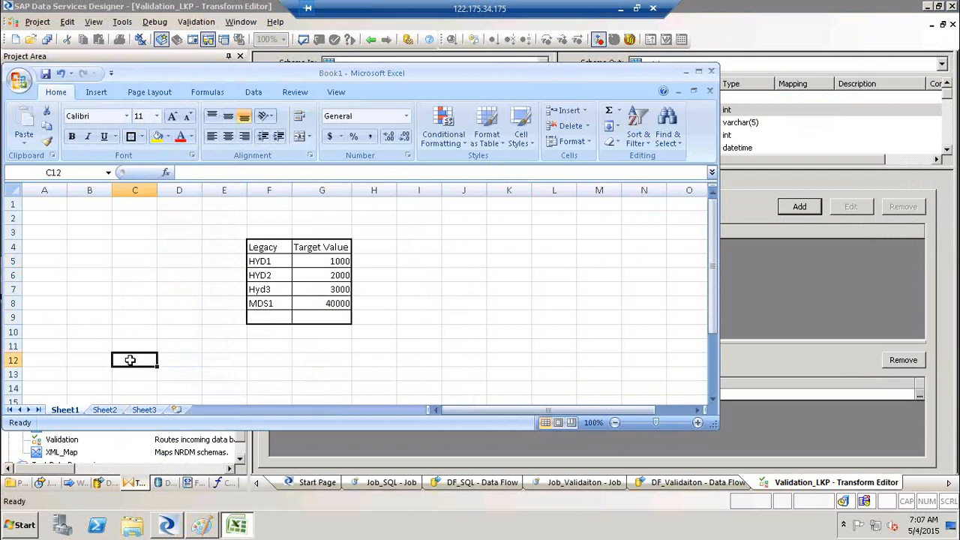
drag(125, 332, 130, 385)
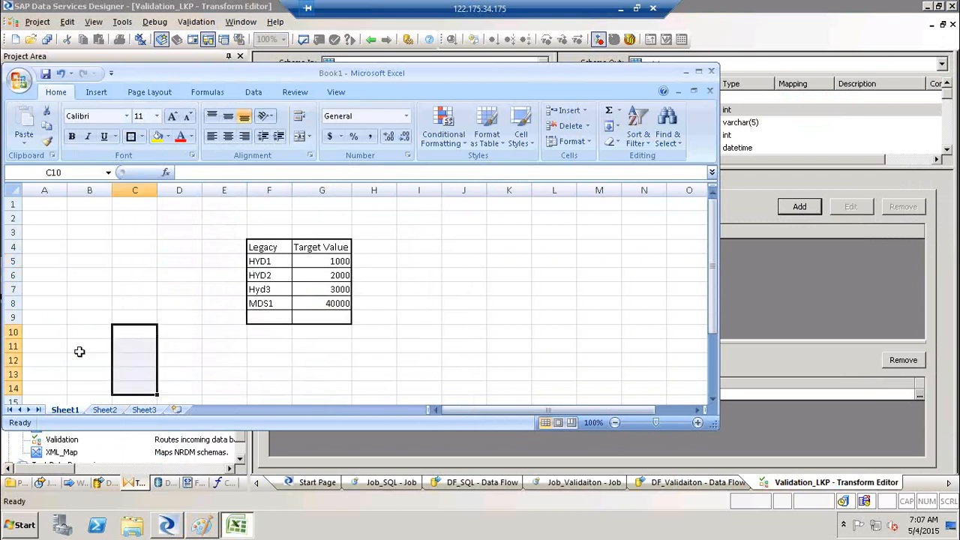
click(42, 331)
drag(188, 401, 143, 358)
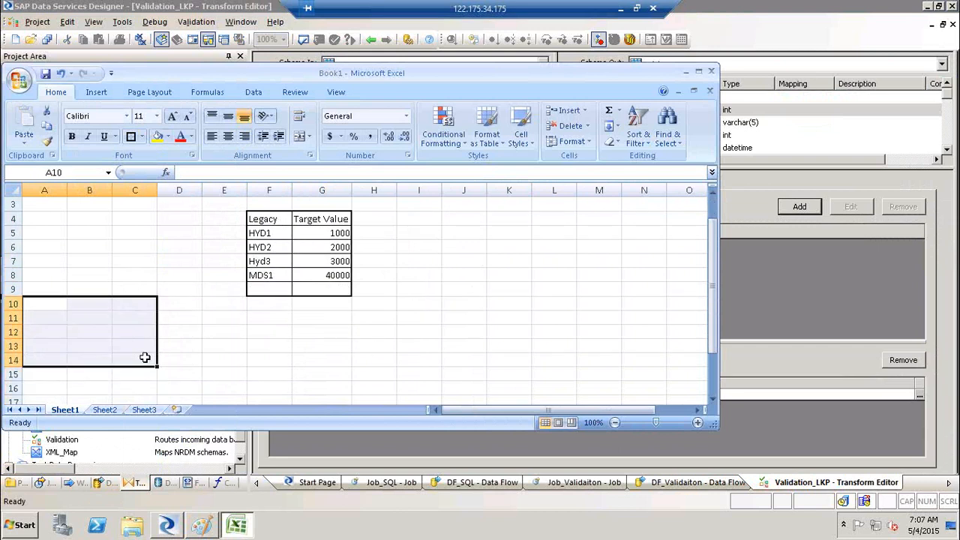
click(128, 140)
Add a left border to C10:C14 to separate the last column of the empty boxed table
click(128, 301)
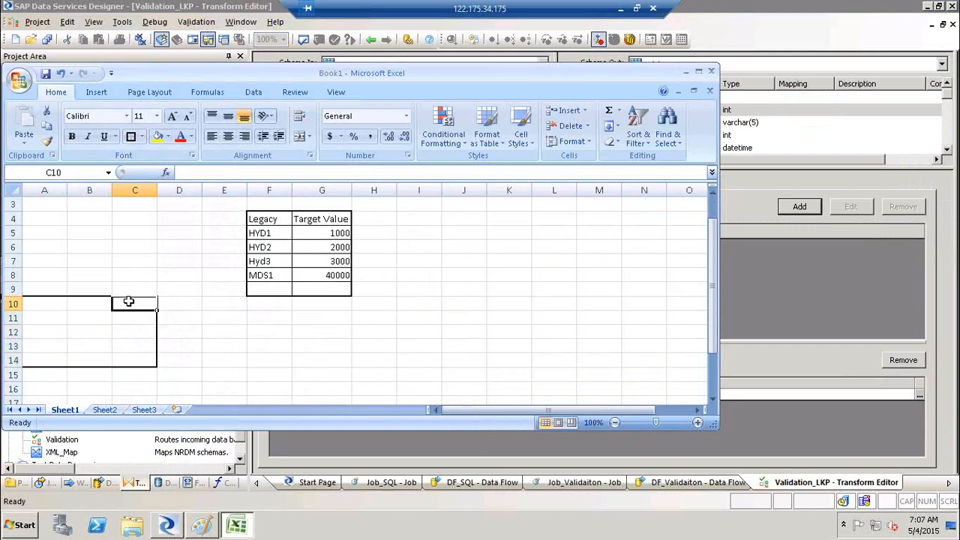
drag(130, 365, 128, 364)
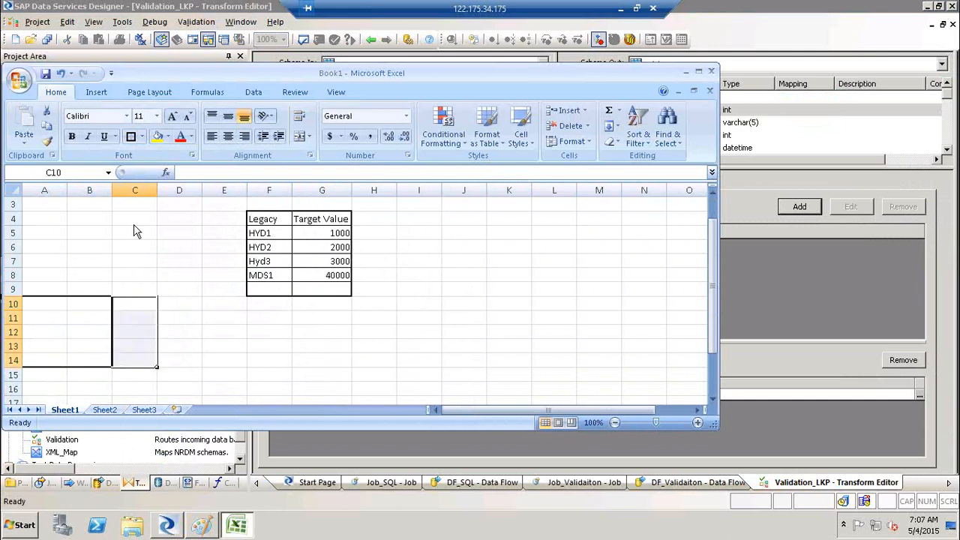
click(143, 137)
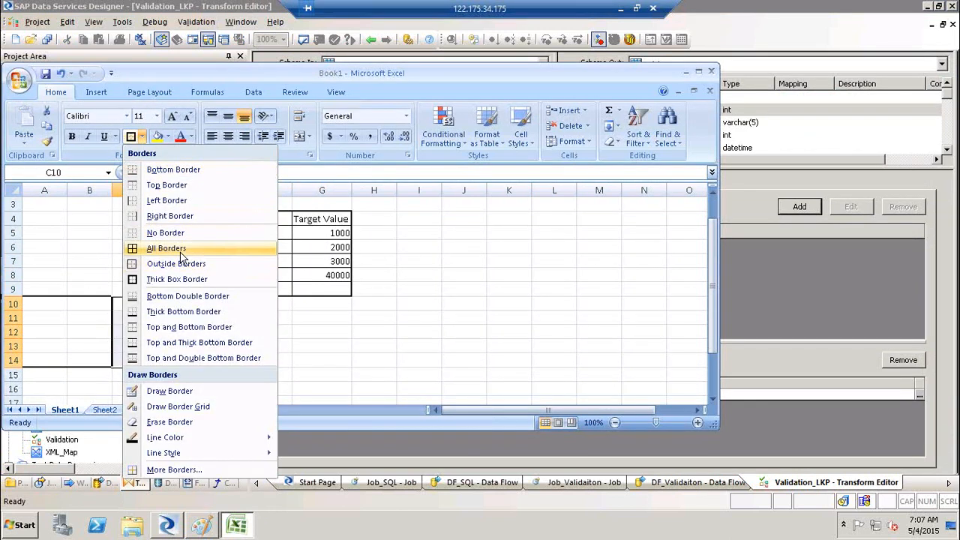
click(175, 201)
click(208, 356)
Draw a straight arrow from column C of the empty boxed table to the Legacy column, about 1.69 inches wide and 1.26 inches high
click(102, 96)
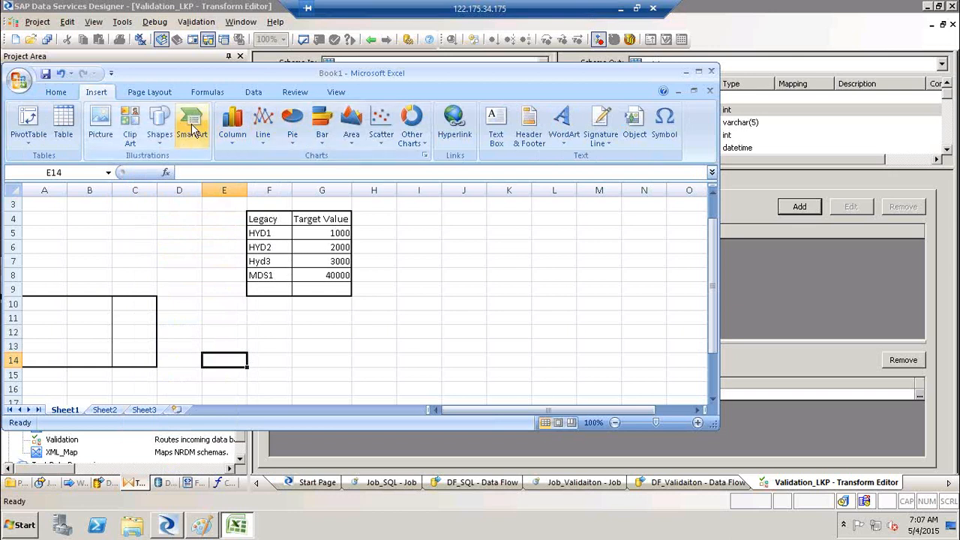
click(158, 143)
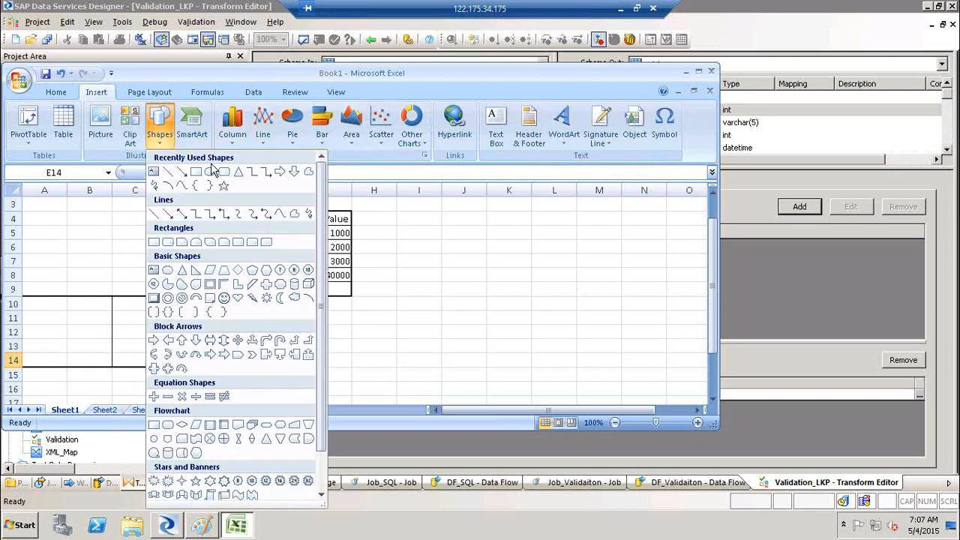
click(182, 172)
drag(138, 336, 252, 253)
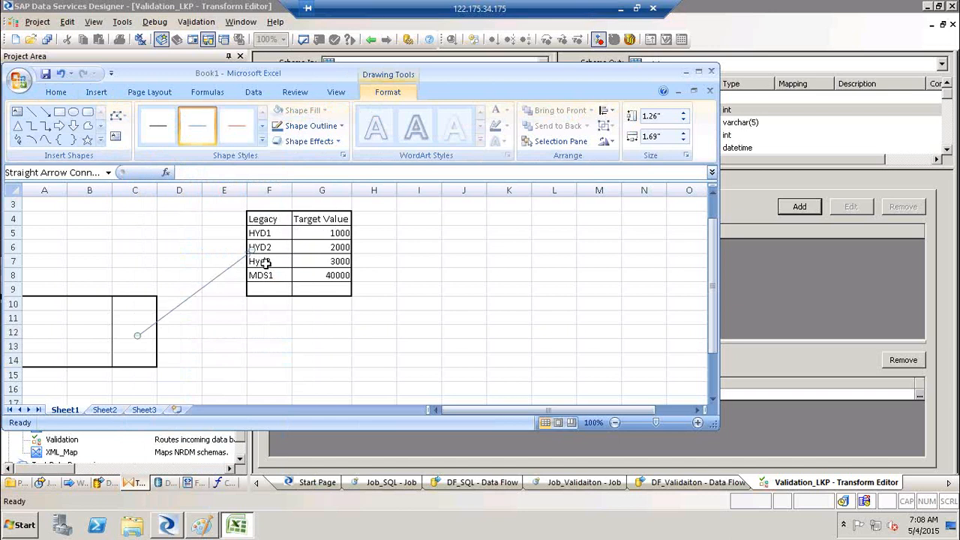
Try a straight arrow from the Target Value column back to column C of the empty boxed table, about 2.96 by 1.4 inches, and delete it
click(45, 111)
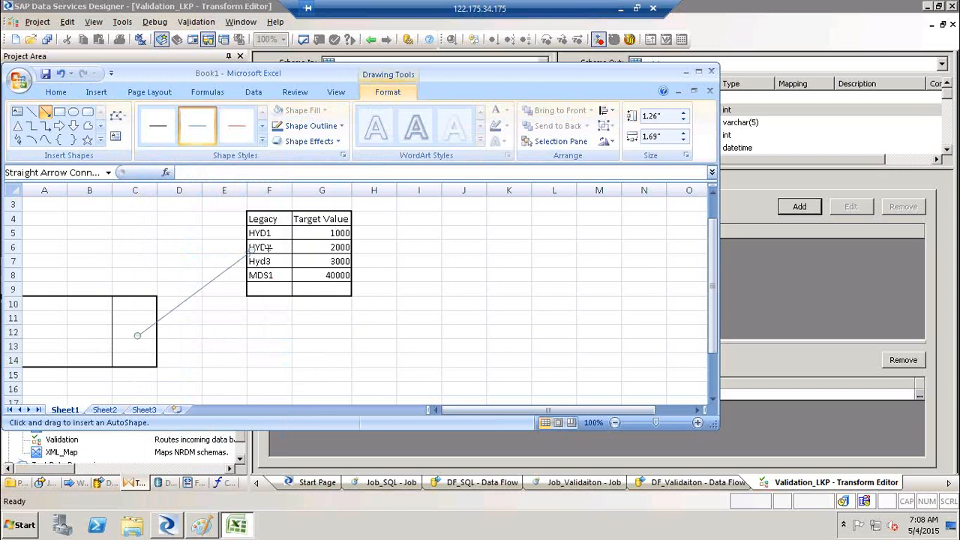
drag(339, 250, 139, 342)
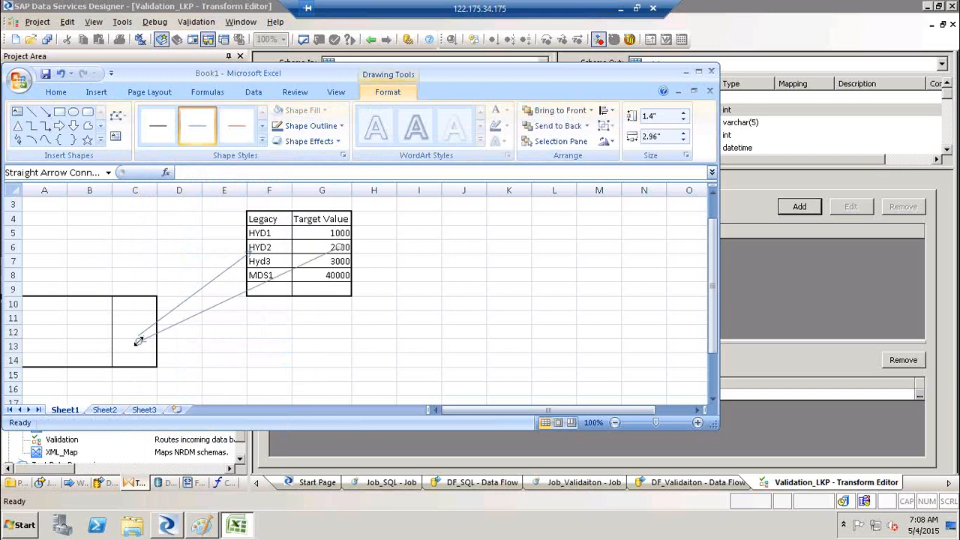
click(463, 273)
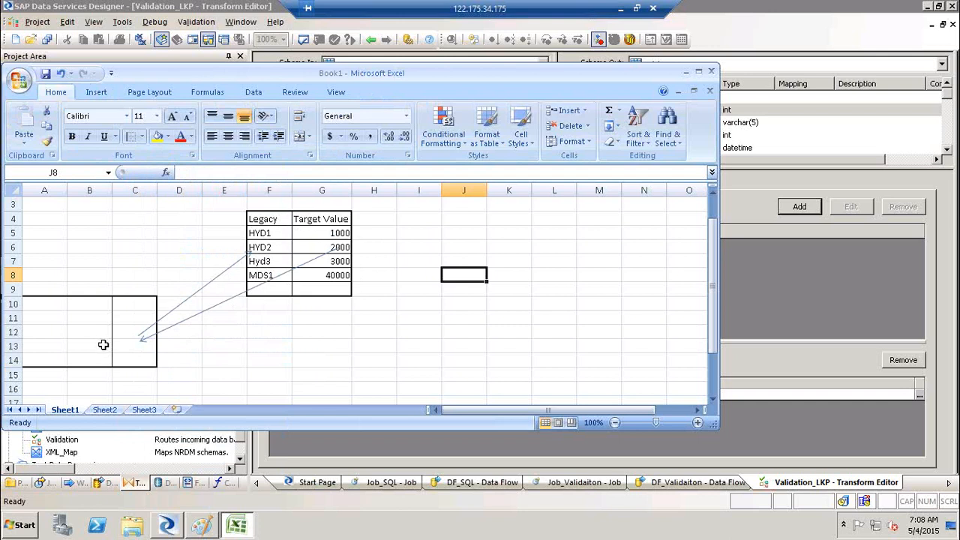
click(393, 322)
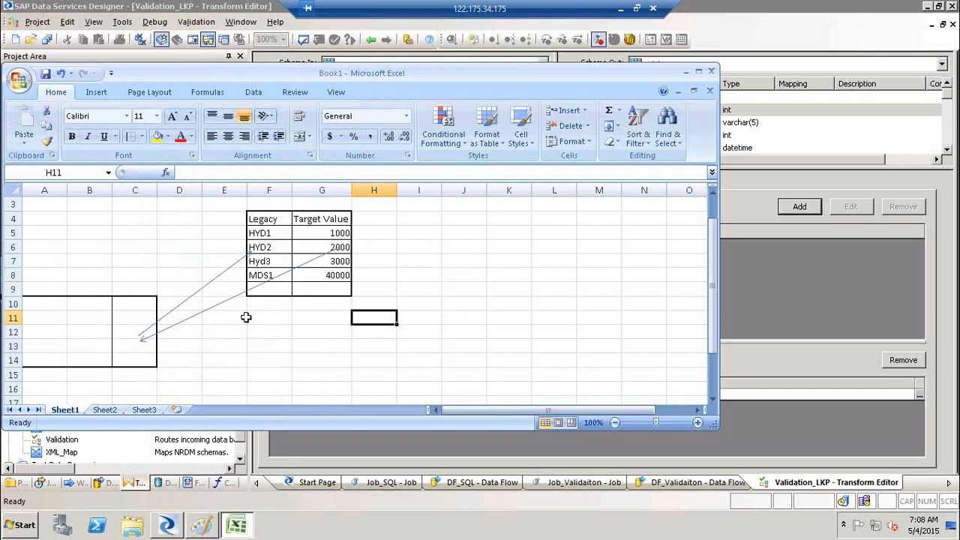
click(192, 321)
key(Delete)
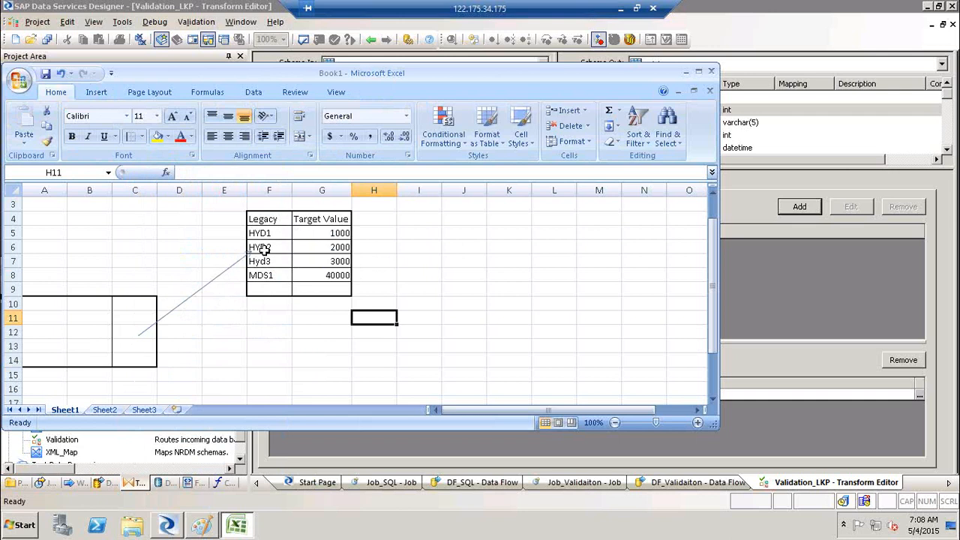
Switch from Excel back to the Validation_LKP editor in SAP Data Services Designer and enlarge its schema area
drag(262, 233, 269, 282)
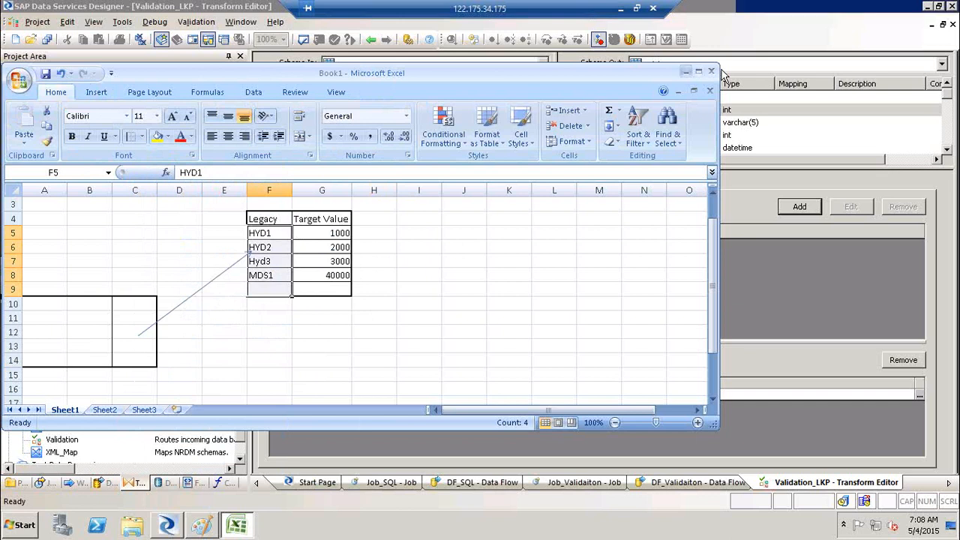
click(685, 71)
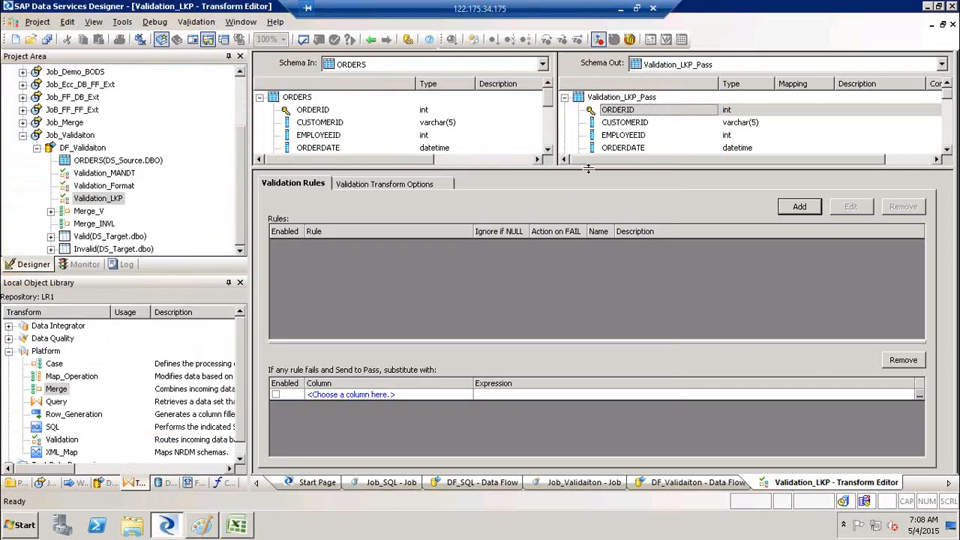
drag(589, 168, 590, 185)
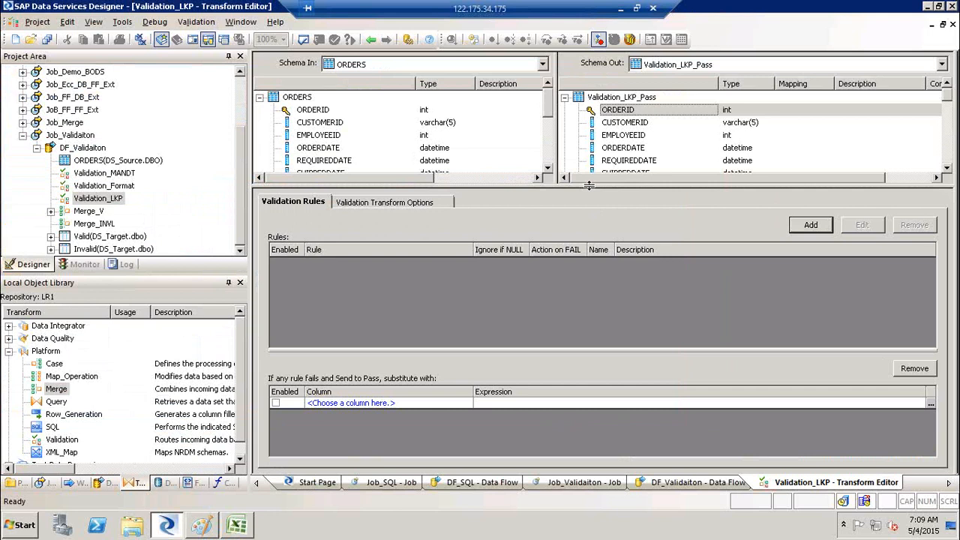
Add a rule with name and description LKP, using column validation on ORDERS.ORDERID with the Exists In Table condition, and open its lookup input selection
click(823, 229)
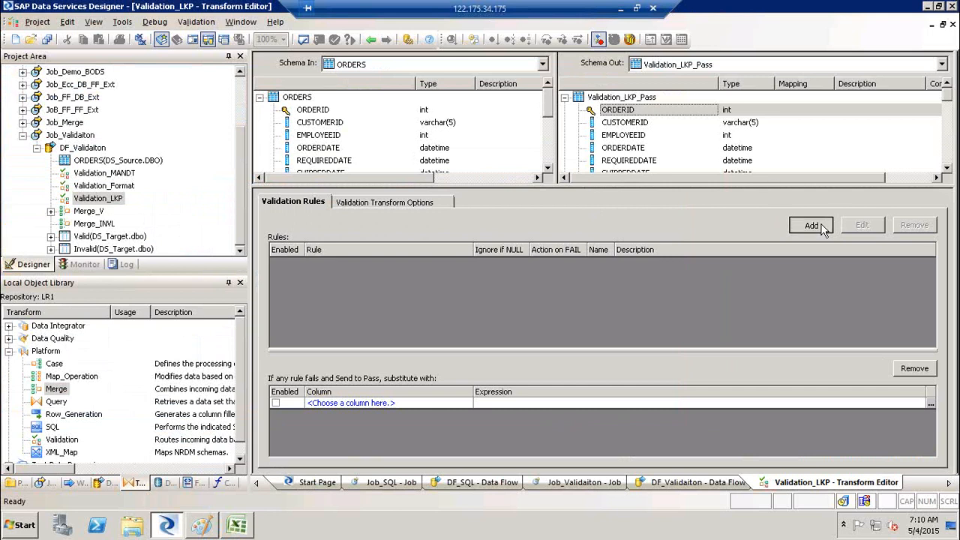
text(LKPLKP)
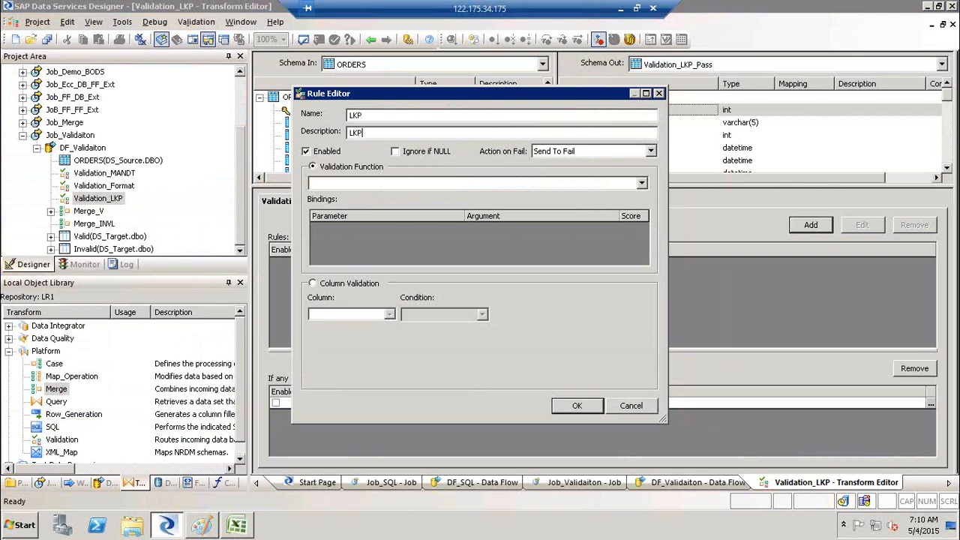
click(345, 286)
click(389, 314)
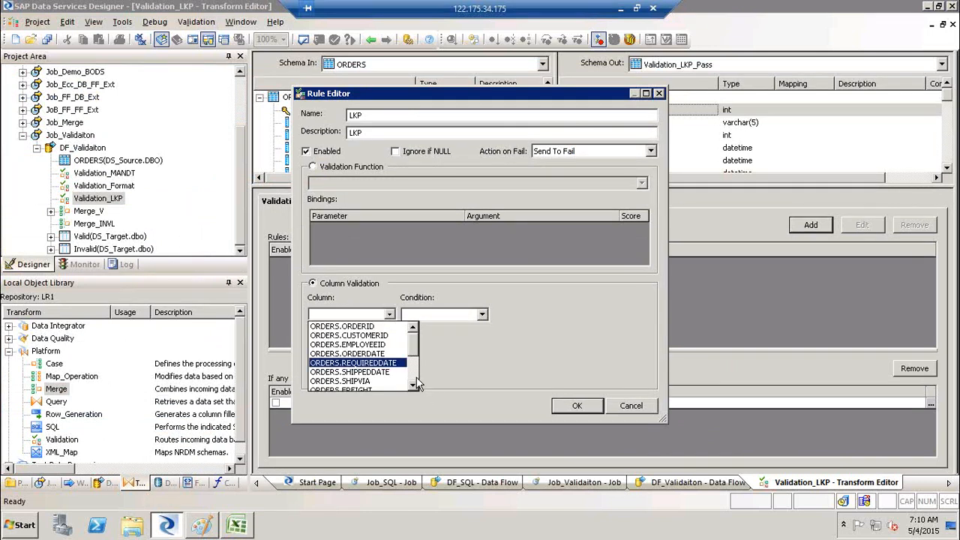
click(354, 326)
click(482, 316)
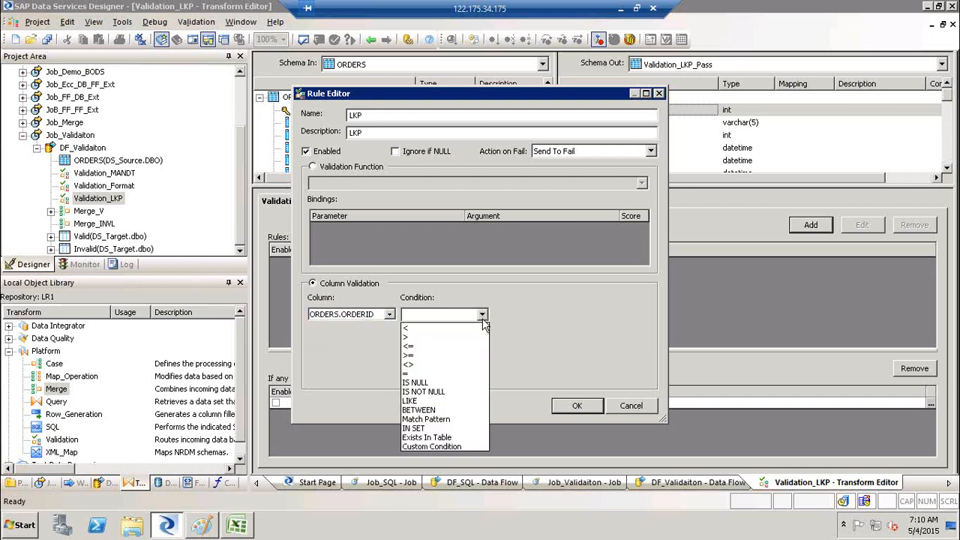
click(431, 437)
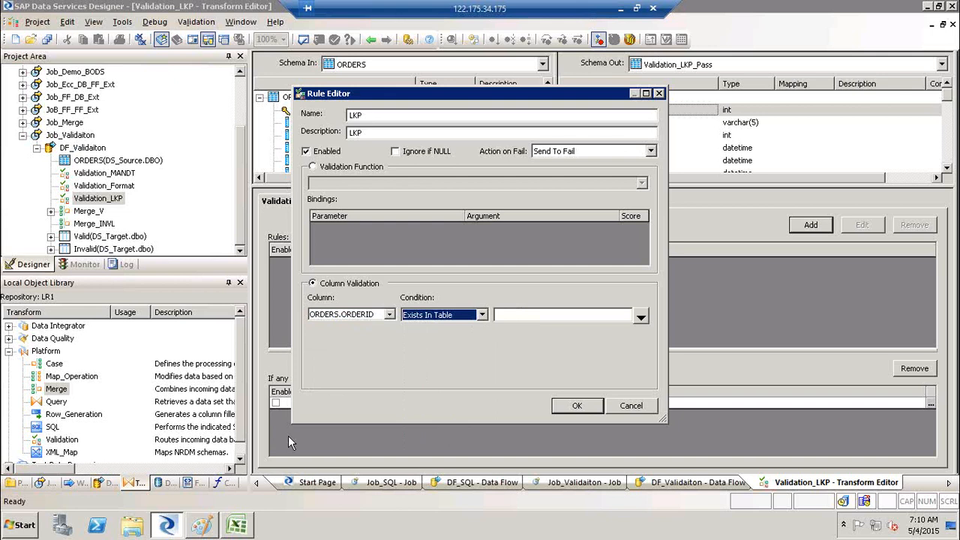
click(641, 317)
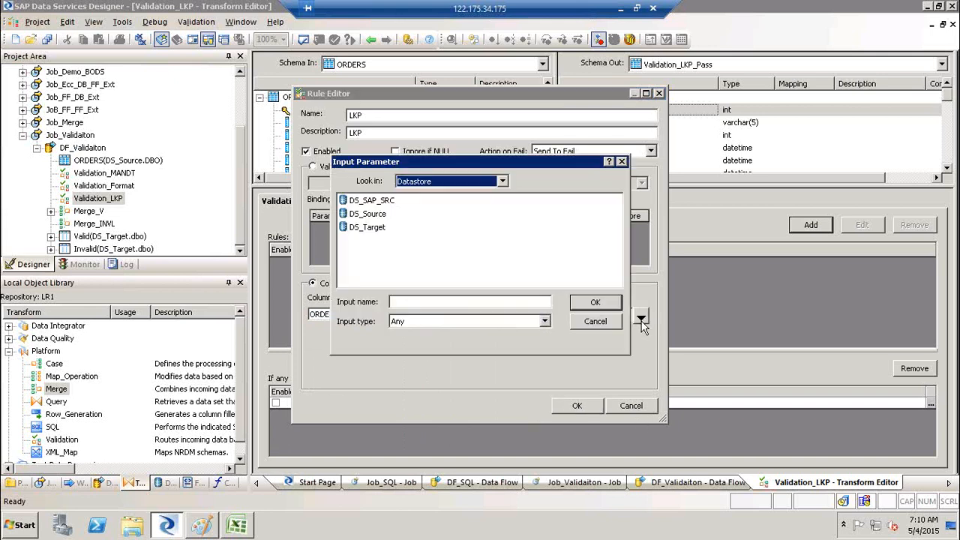
double_click(373, 227)
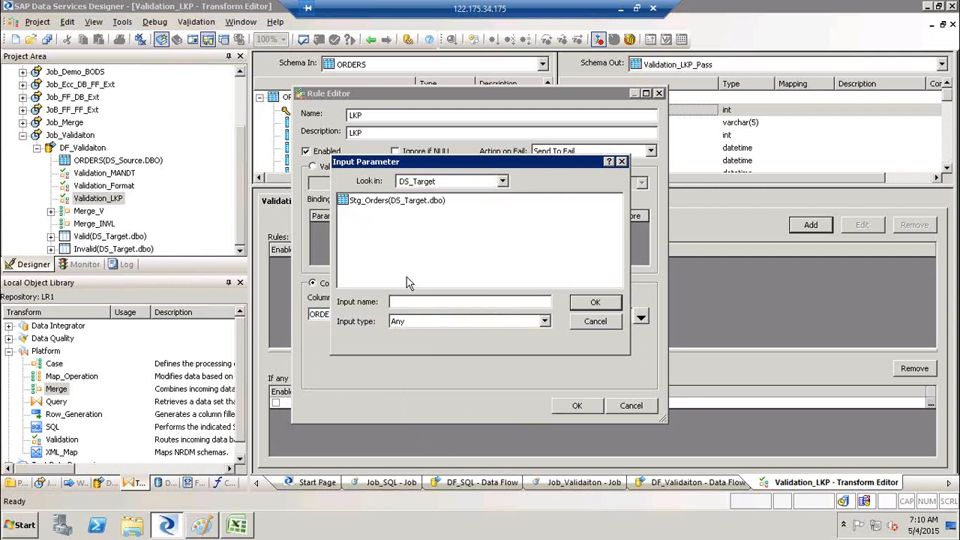
click(502, 182)
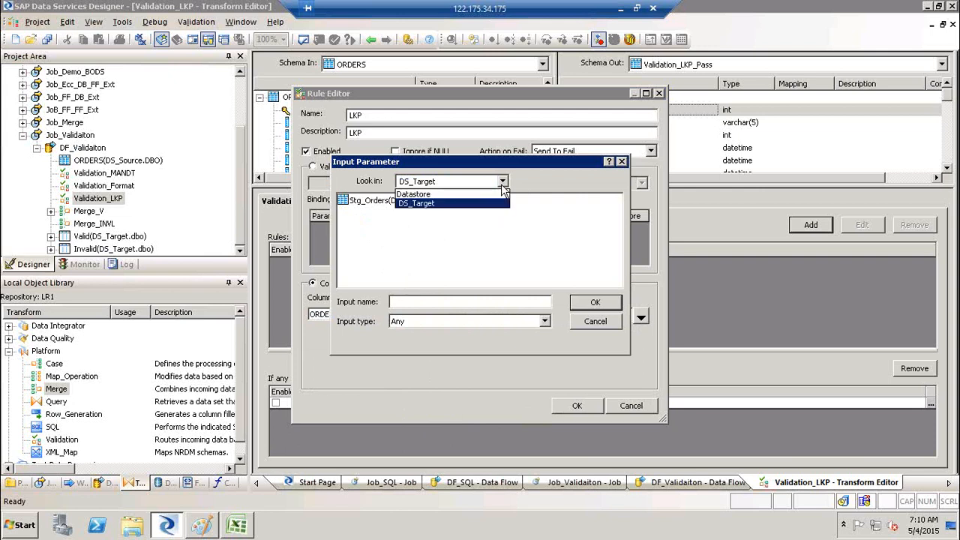
click(448, 196)
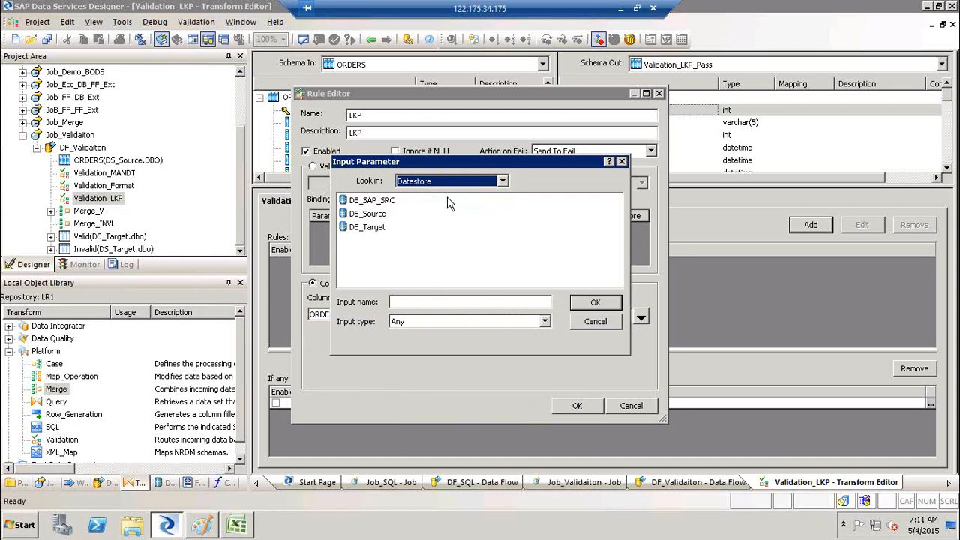
Set the lookup to the ORDERID column of the "Order Details" table in DS_Source and save the rule
double_click(365, 217)
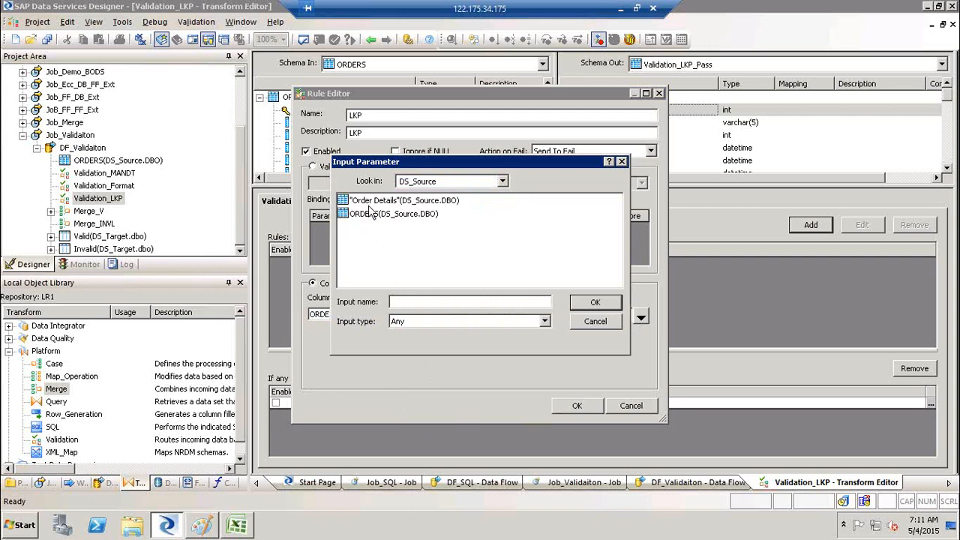
click(376, 201)
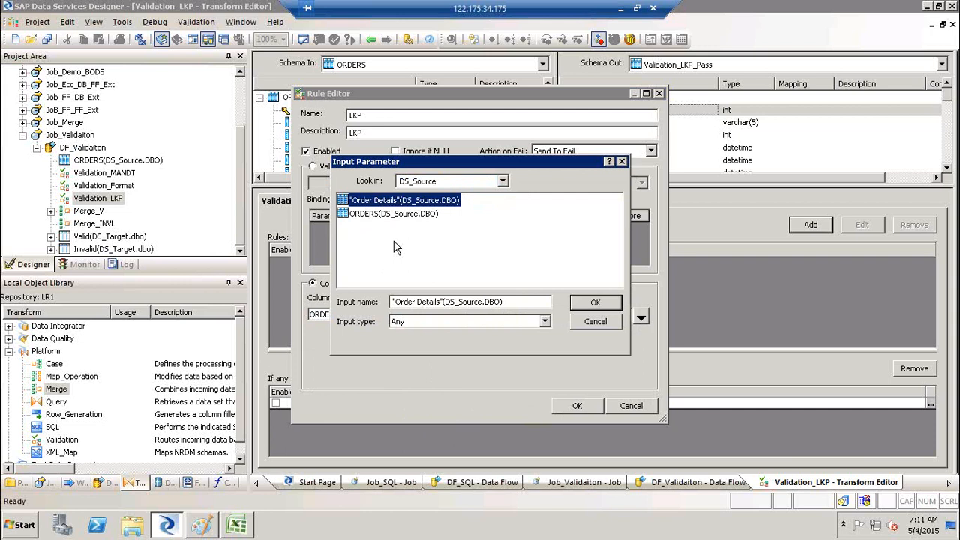
click(161, 483)
click(605, 302)
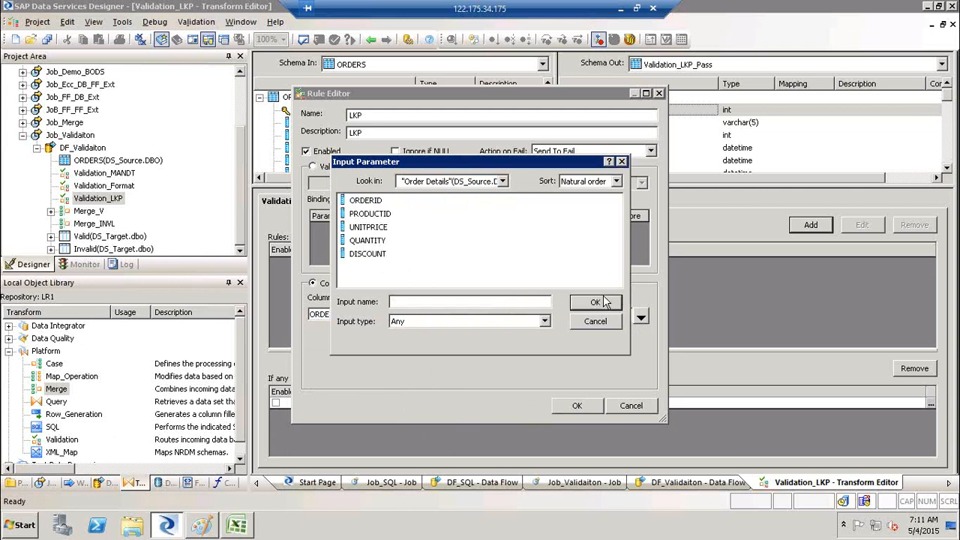
click(369, 204)
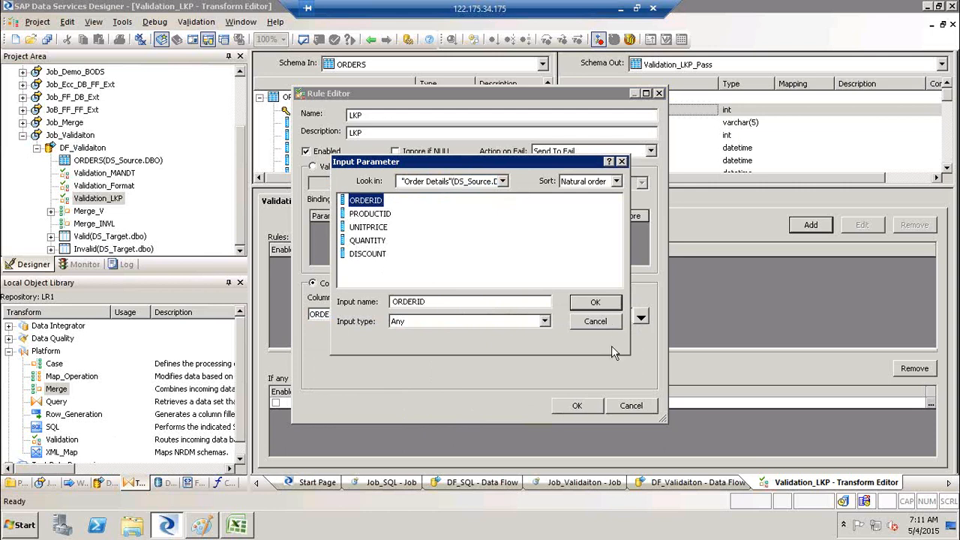
click(606, 303)
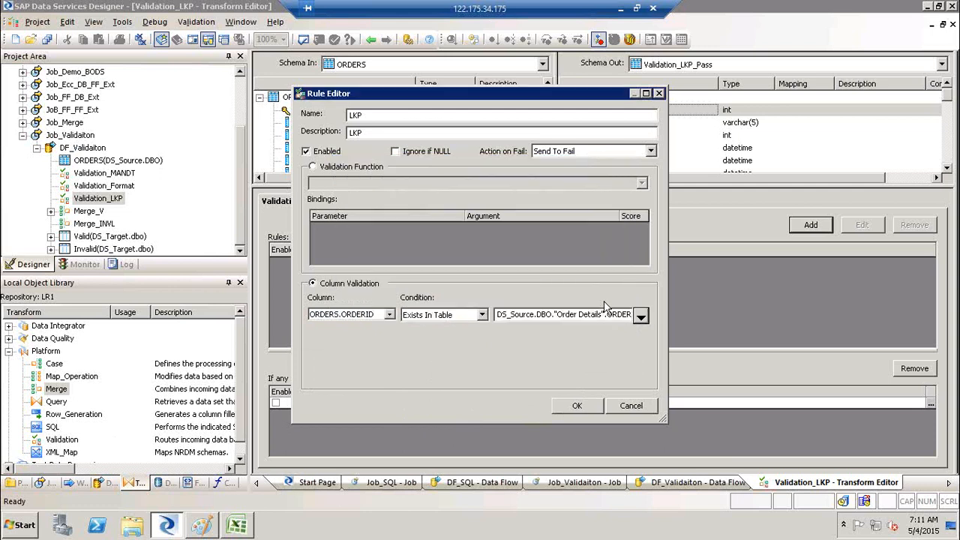
click(577, 406)
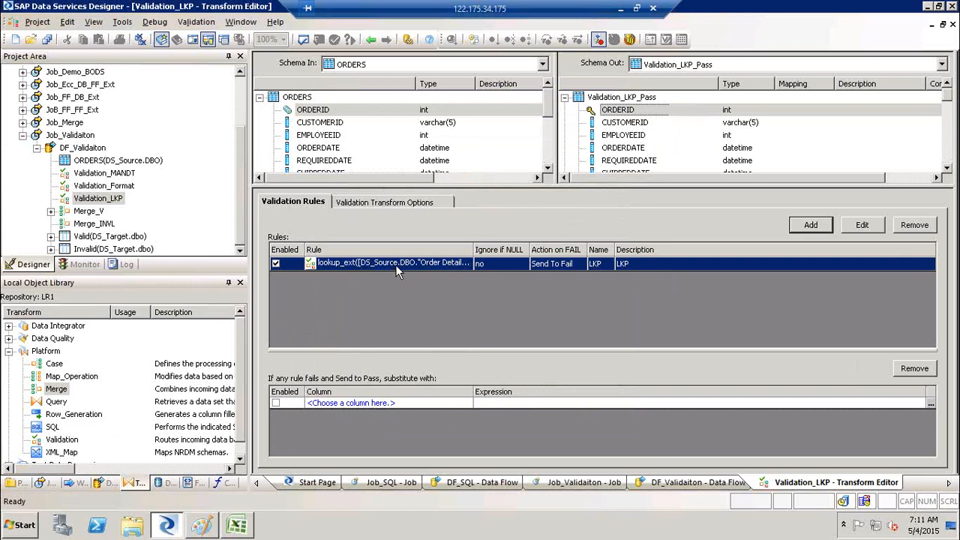
Reopen the LKP rule to review its column, condition and lookup source, and return to the DF_Validaiton data flow
double_click(395, 265)
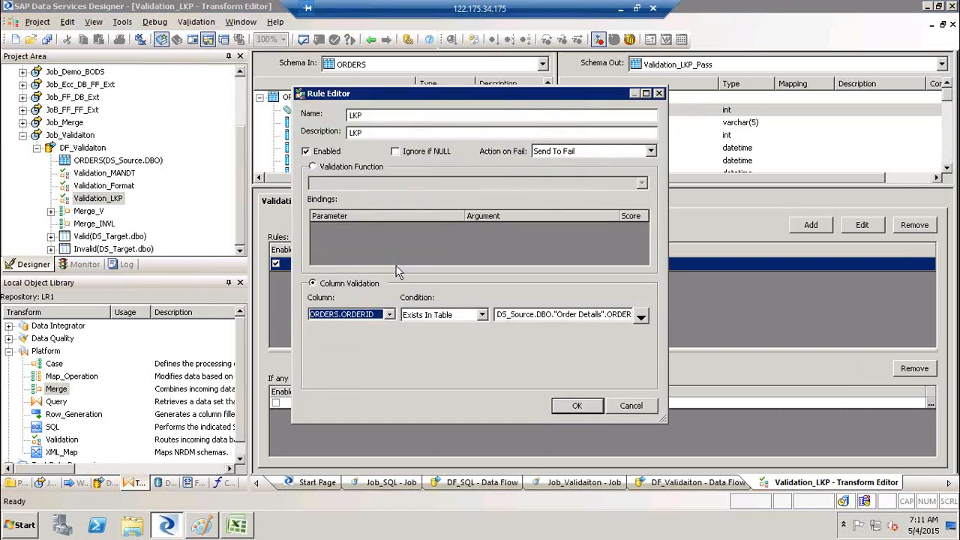
click(550, 316)
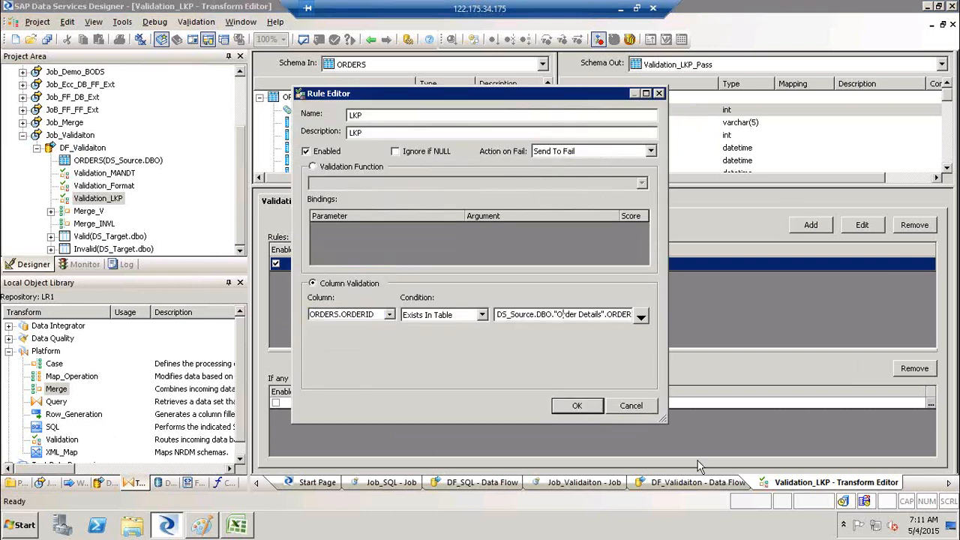
click(583, 411)
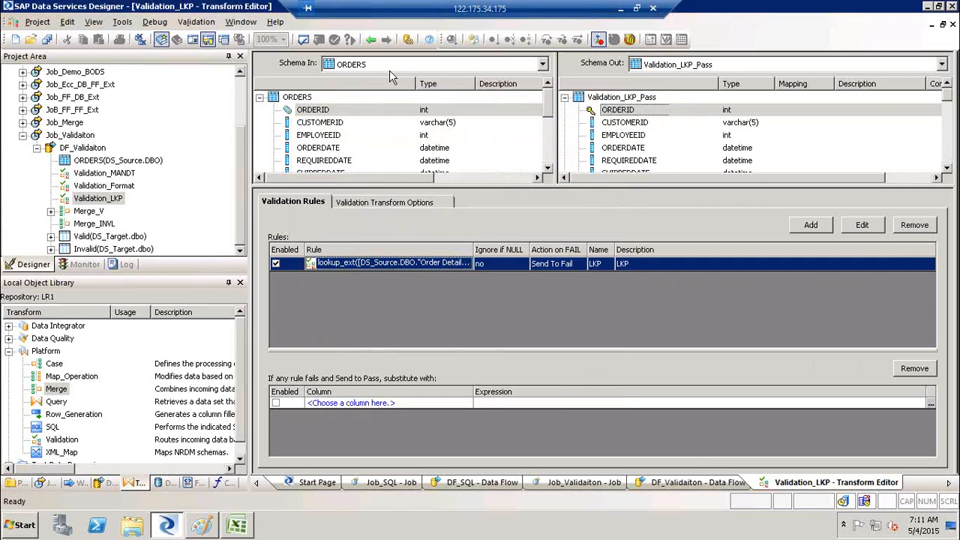
click(370, 40)
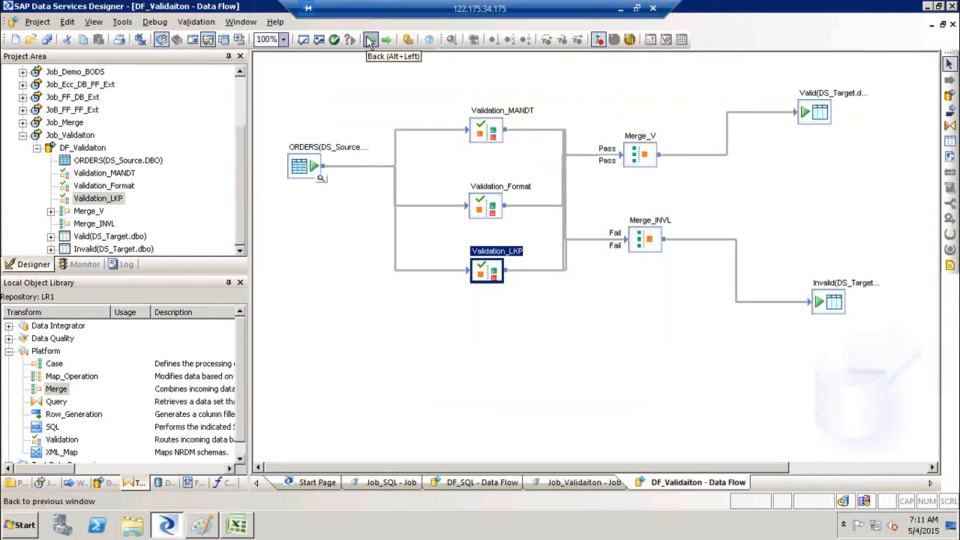
drag(600, 366, 567, 358)
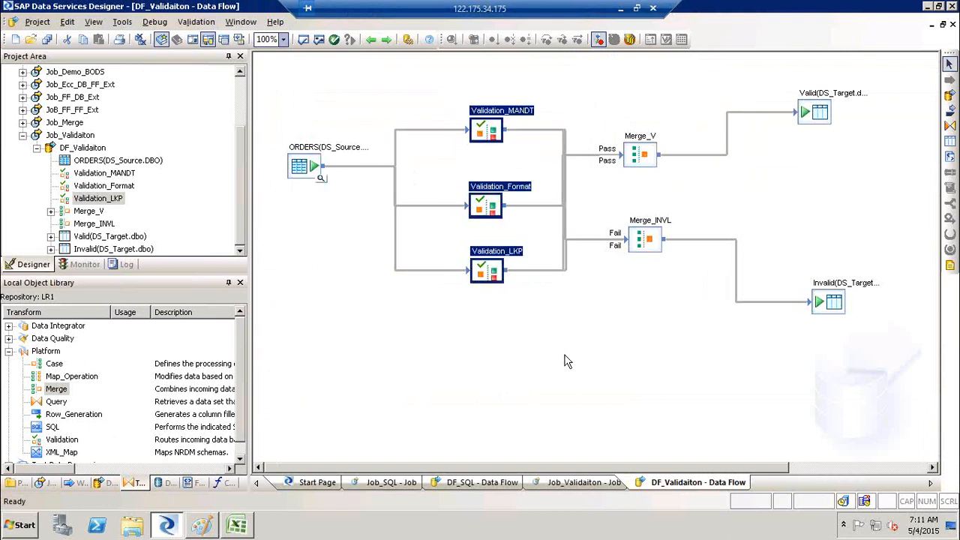
click(495, 158)
click(491, 206)
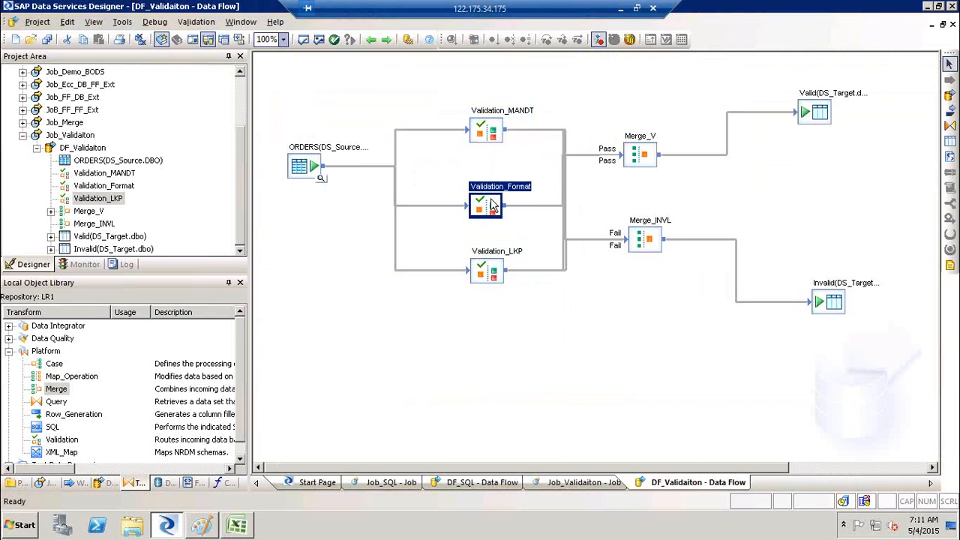
click(484, 272)
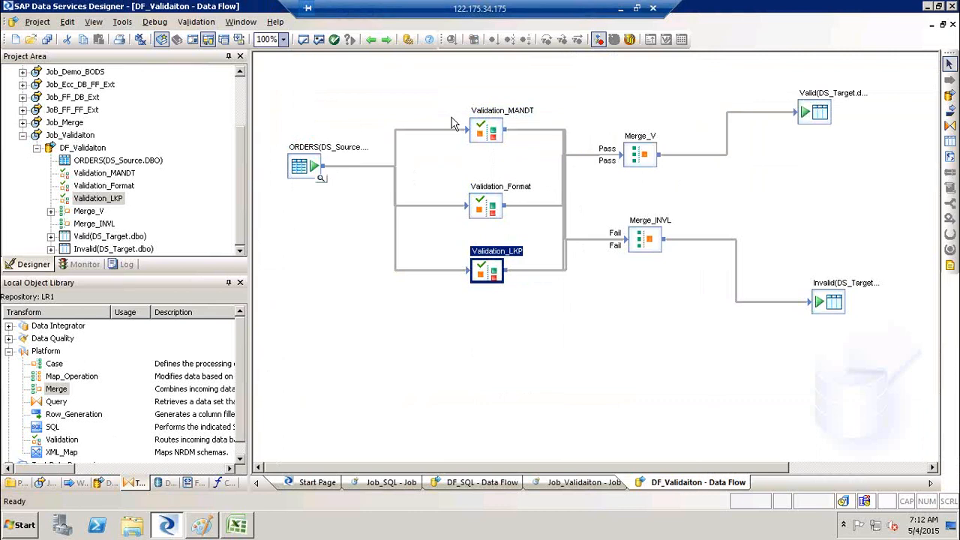
click(614, 357)
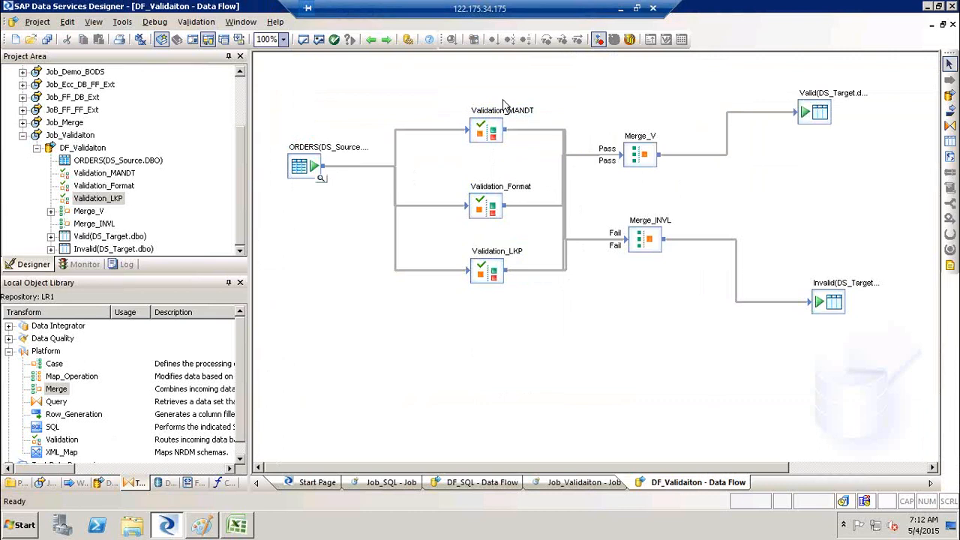
click(314, 170)
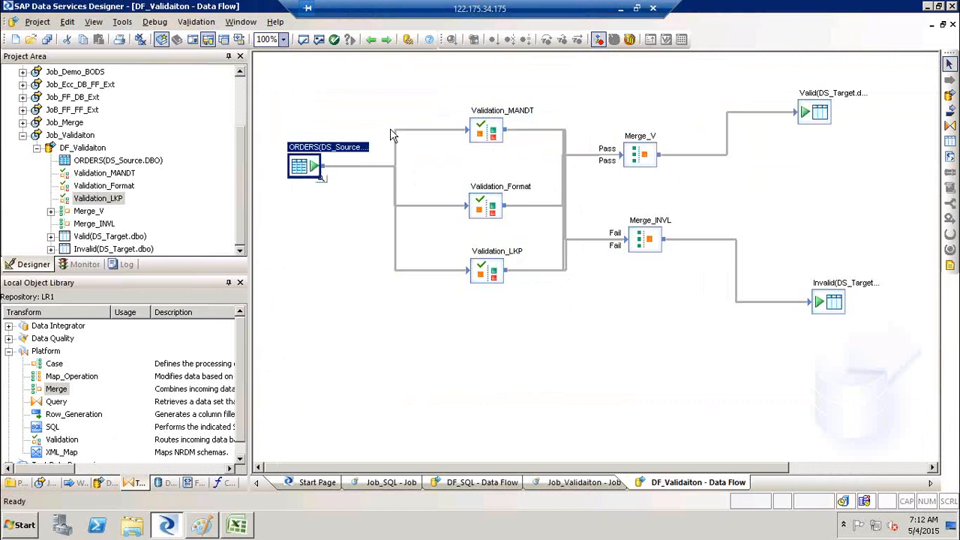
ctrl+click(489, 129)
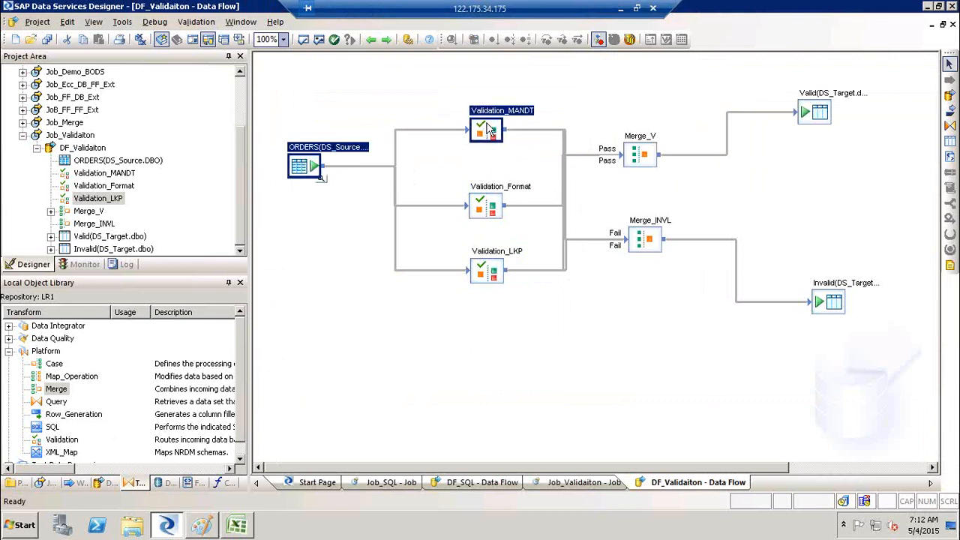
ctrl+click(638, 150)
ctrl+click(647, 247)
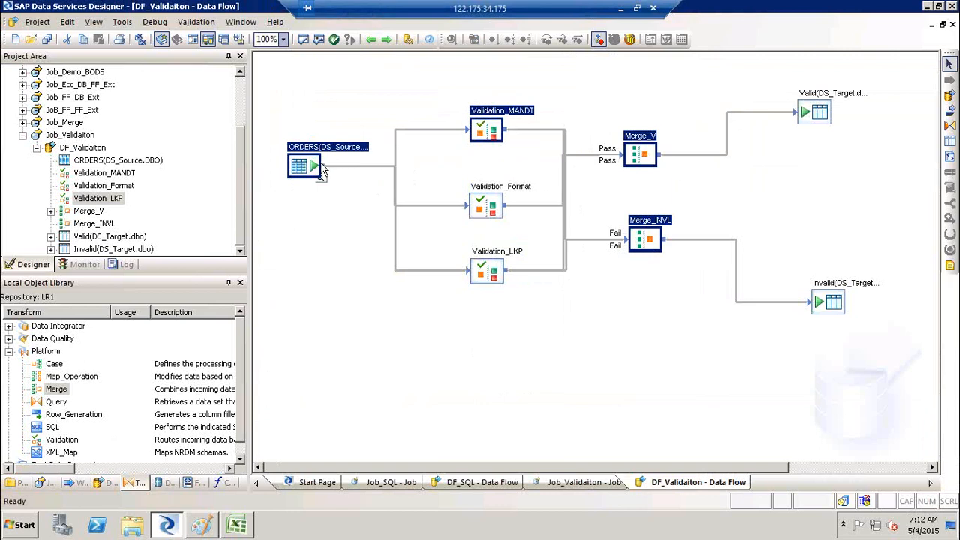
click(310, 228)
click(304, 165)
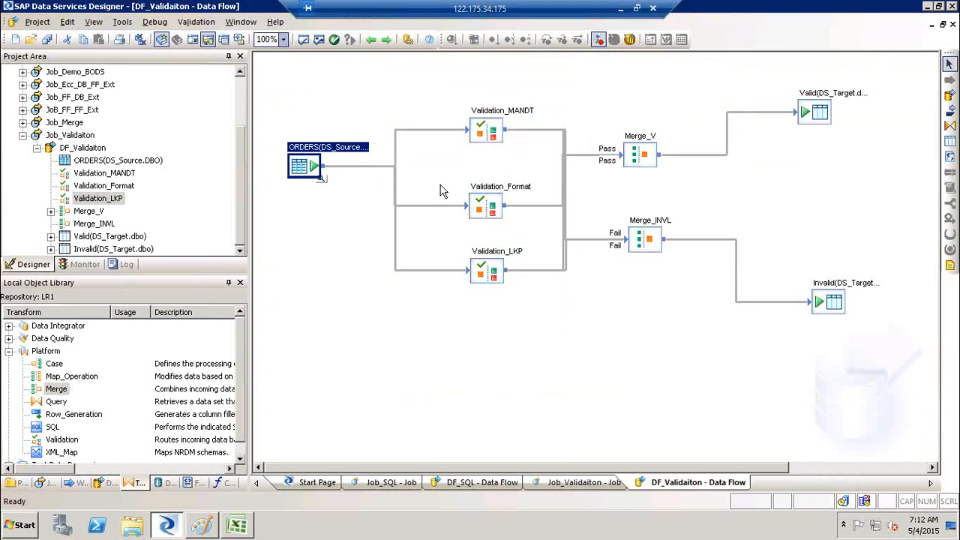
ctrl+click(478, 210)
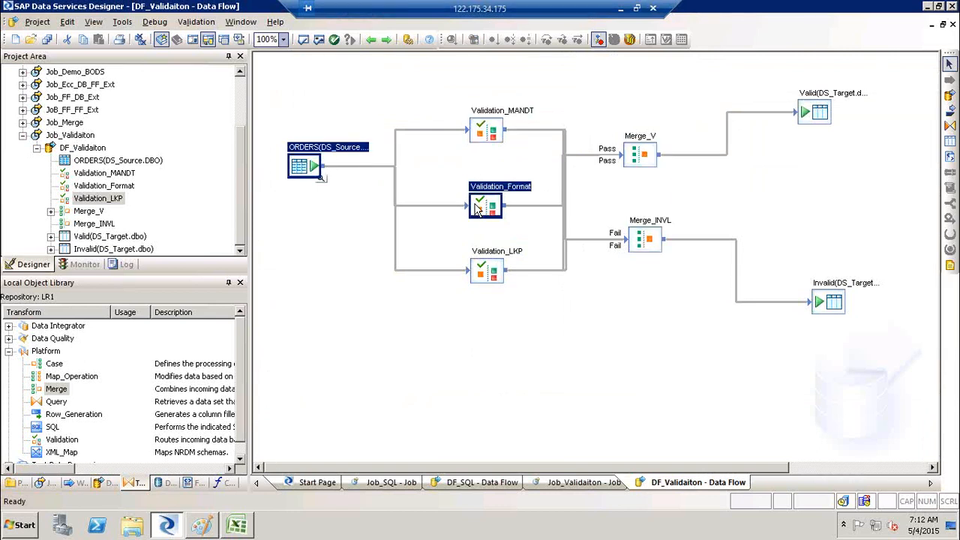
ctrl+click(655, 144)
ctrl+click(643, 223)
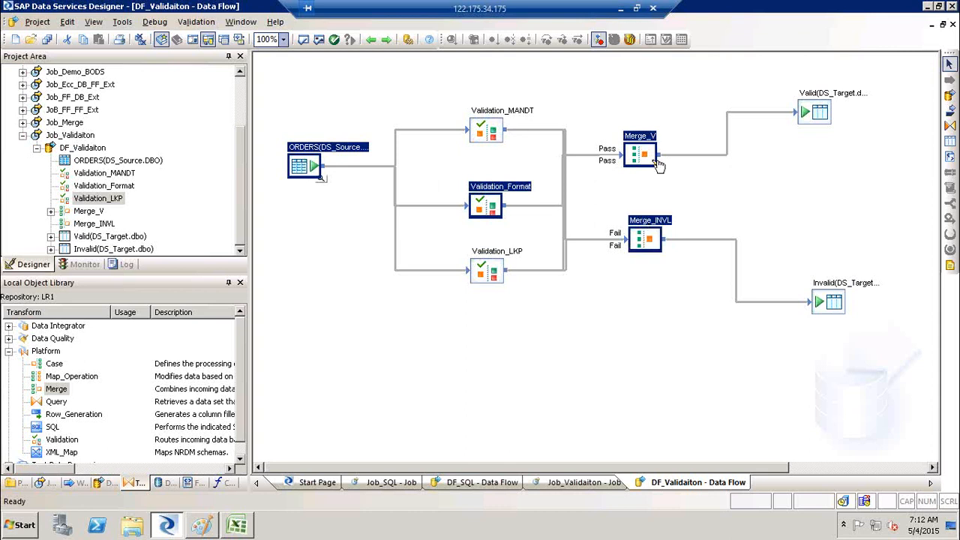
click(299, 172)
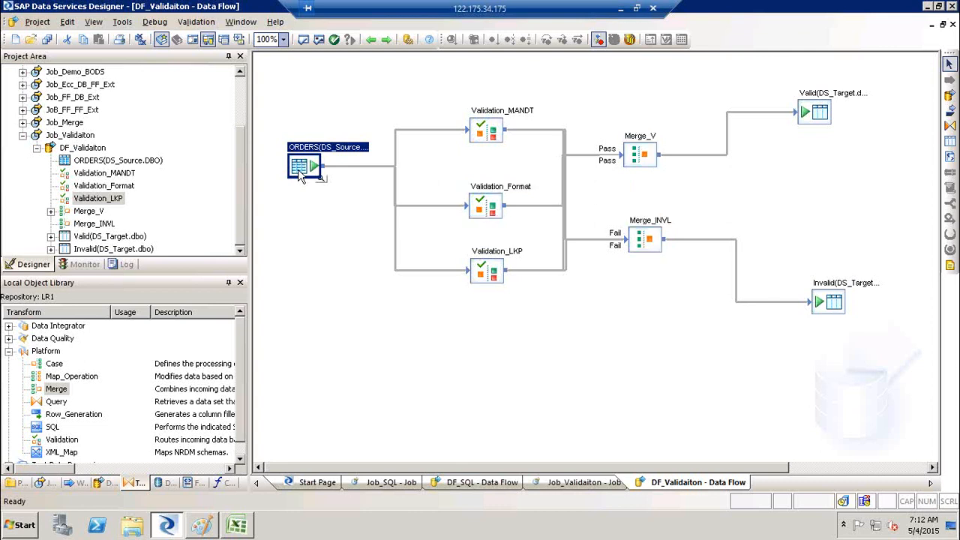
click(483, 147)
click(486, 205)
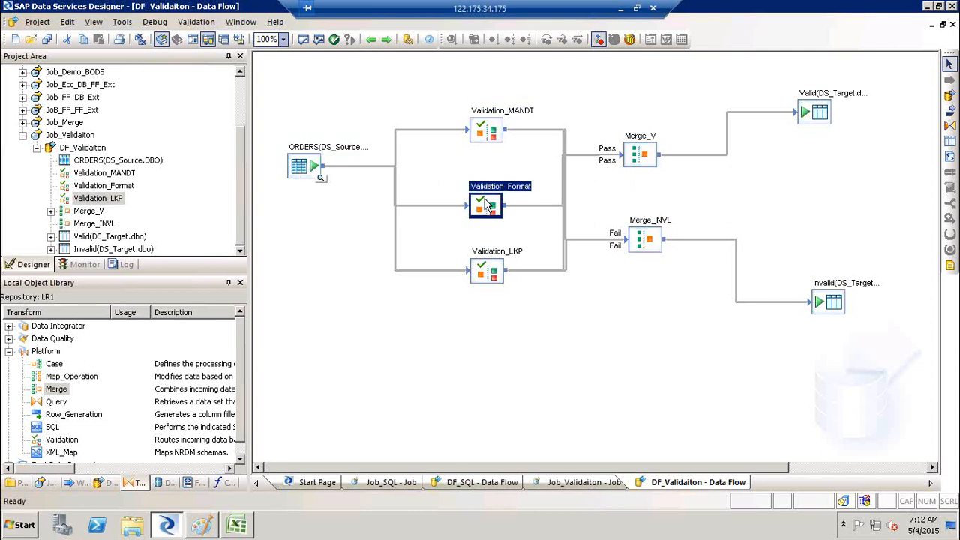
click(635, 159)
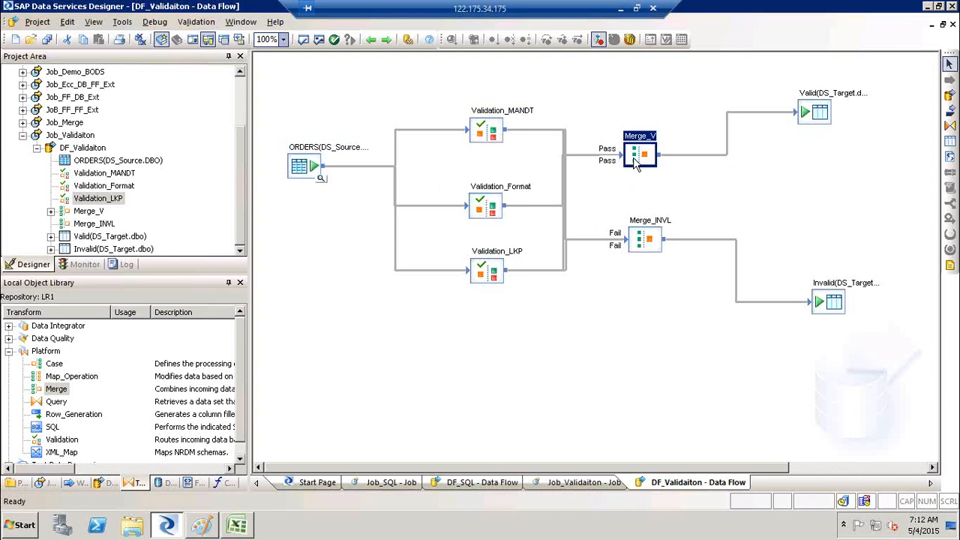
Remove the link between Merge_V and the Valid target, and add a query transform named QT_DIST connected to Merge_V
click(720, 161)
key(Delete)
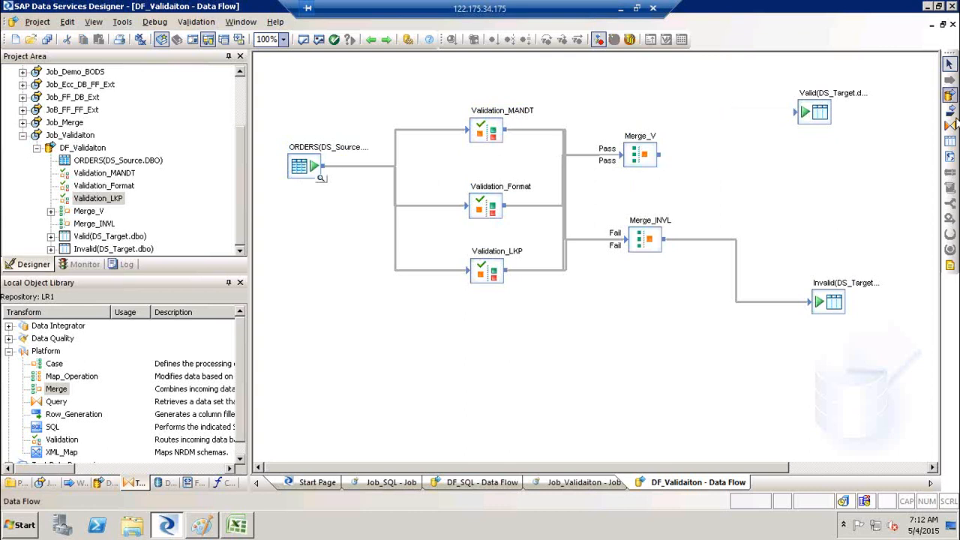
click(950, 125)
click(725, 126)
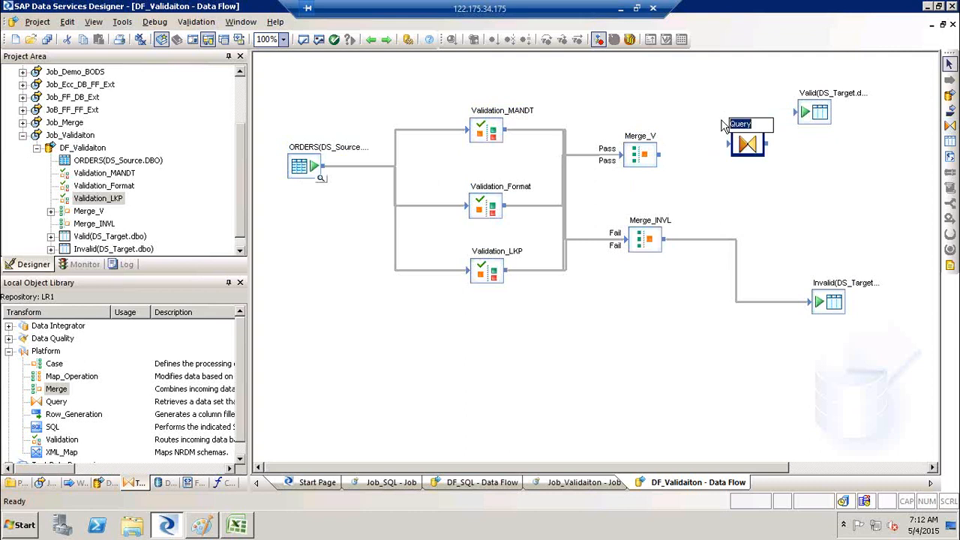
text(QT_DIST)
click(685, 210)
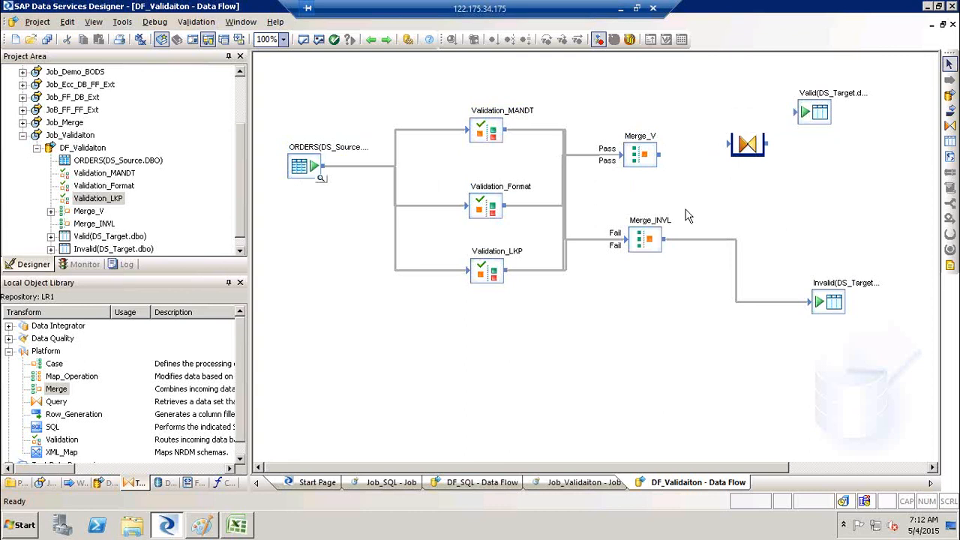
drag(663, 155, 741, 145)
Open the QT_DIST query, make it select distinct rows only, and enlarge its schema area
double_click(748, 140)
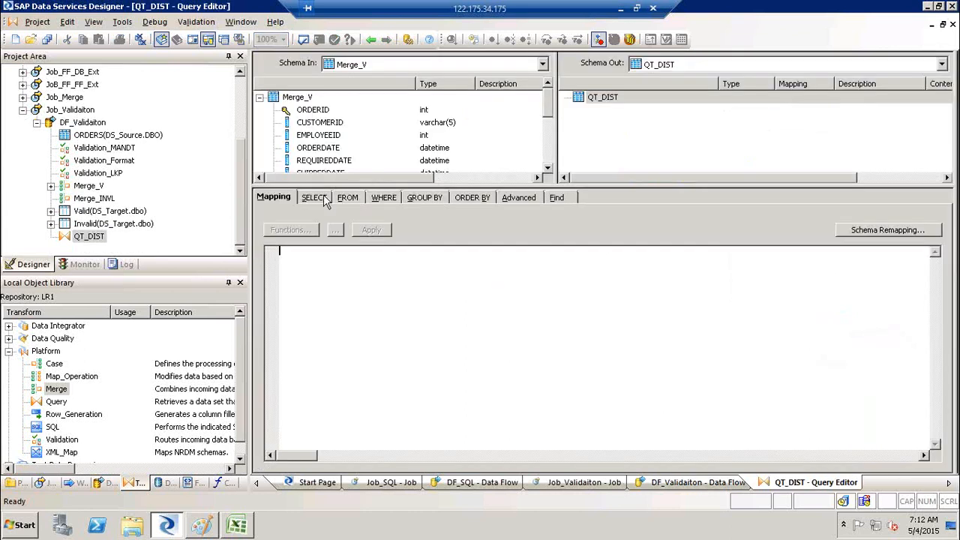
click(314, 198)
click(325, 227)
drag(488, 186, 488, 269)
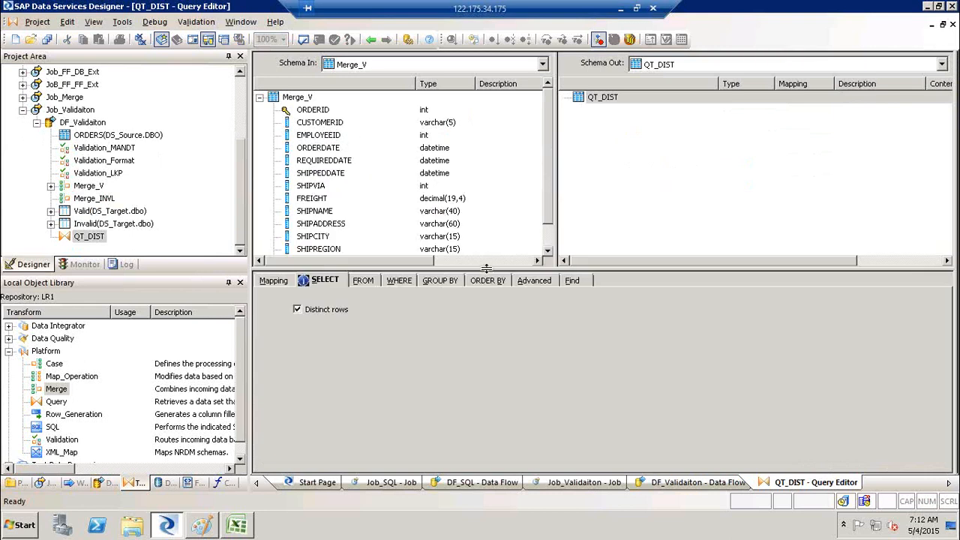
Map all Merge_V columns to the QT_DIST output schema and return to the DF_Validaiton data flow
click(319, 113)
key(ctrl+a)
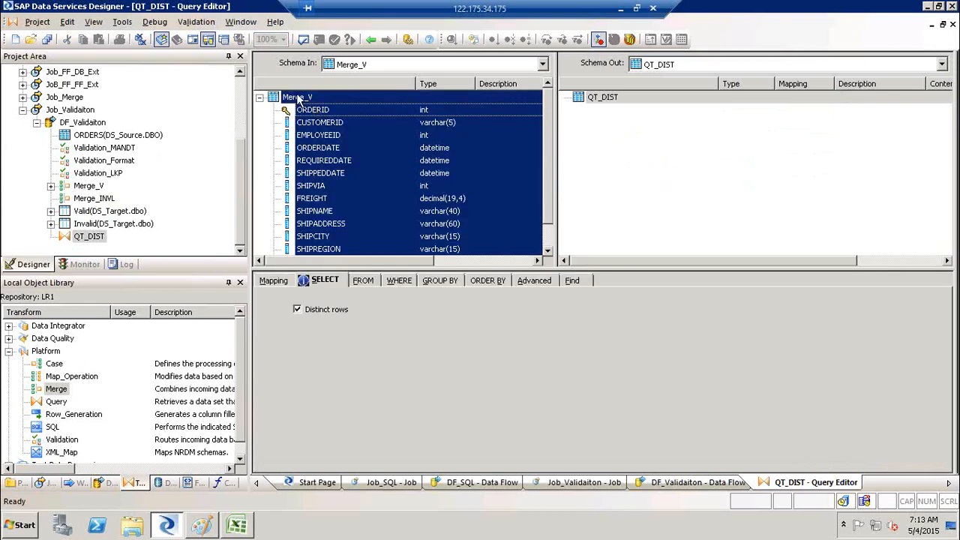
ctrl+click(298, 98)
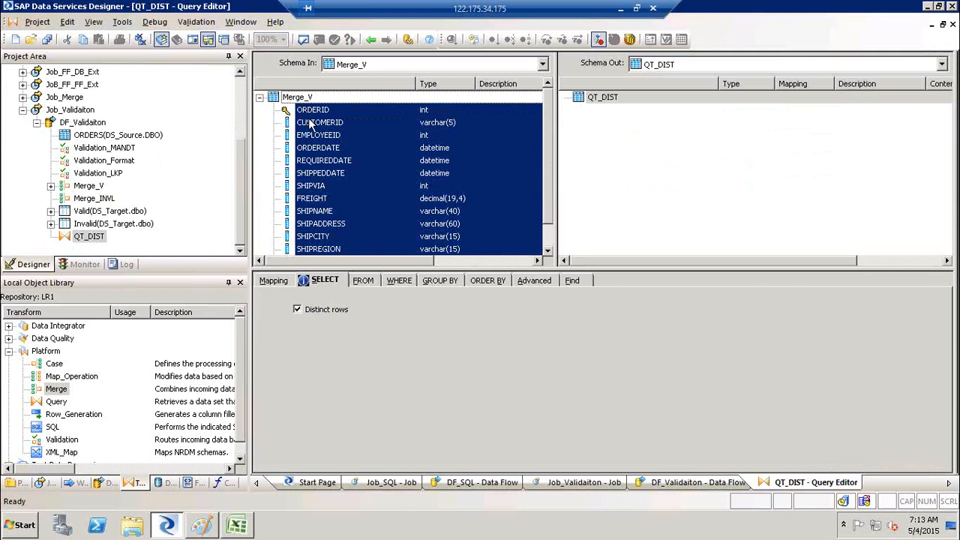
right_click(308, 118)
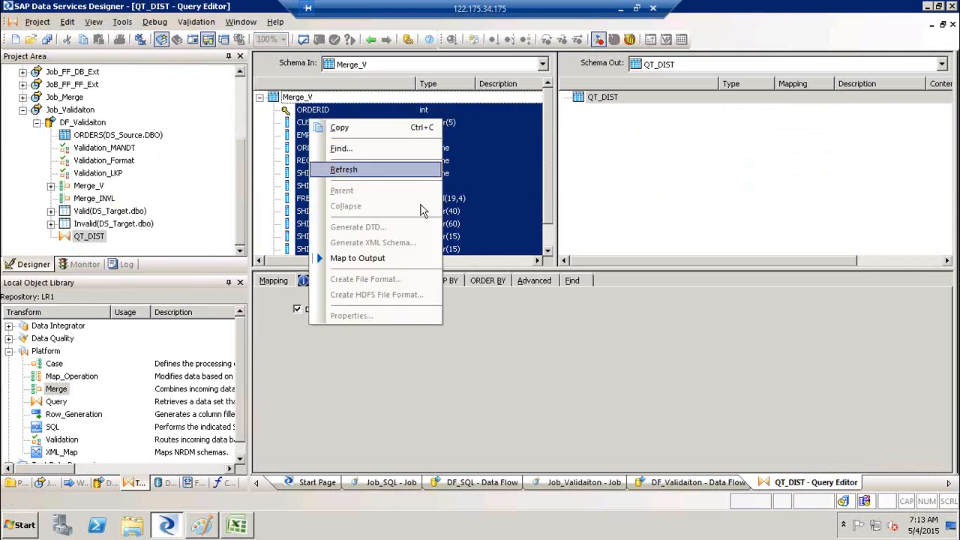
click(397, 258)
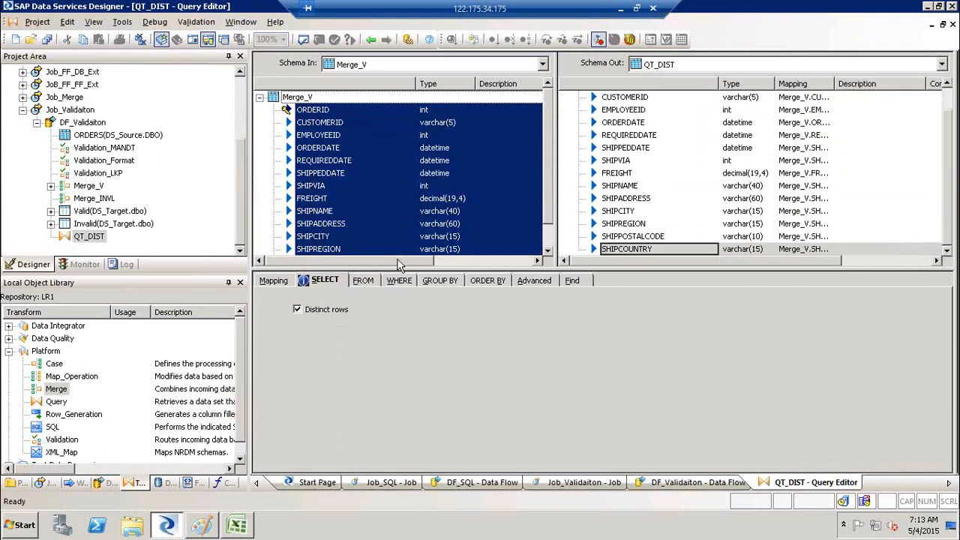
click(371, 39)
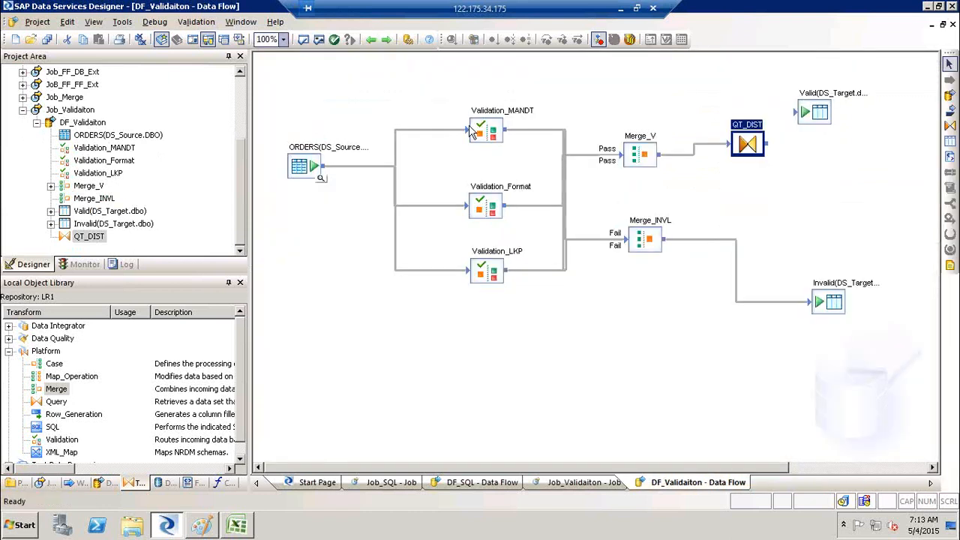
click(640, 155)
click(488, 135)
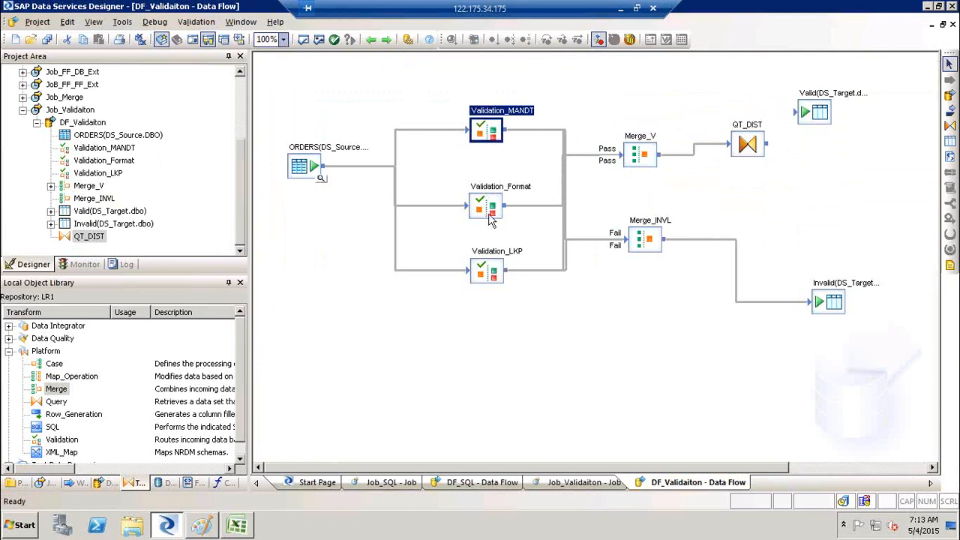
ctrl+click(490, 215)
ctrl+click(491, 263)
ctrl+click(640, 158)
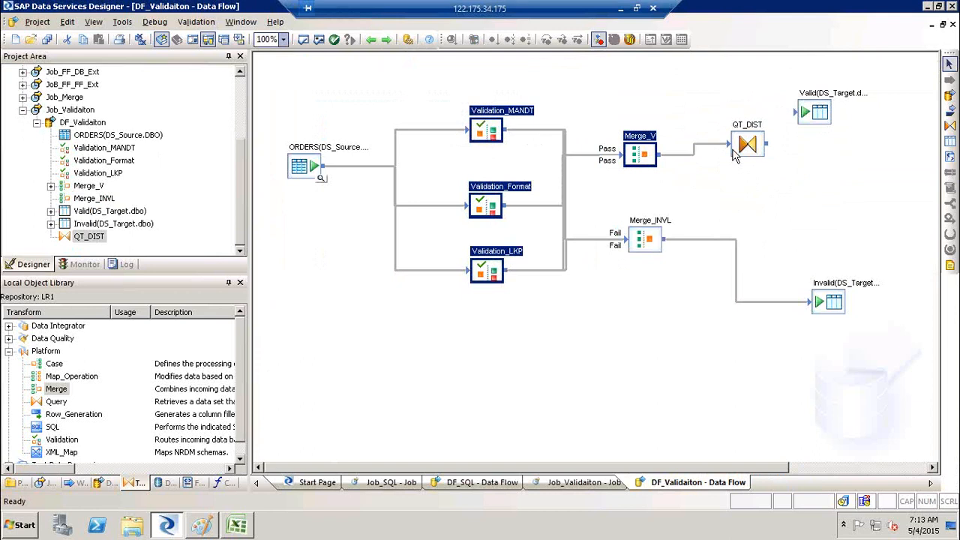
Connect QT_DIST to the Valid target table and align QT_DIST with Merge_V
drag(766, 144, 831, 133)
drag(746, 160, 745, 163)
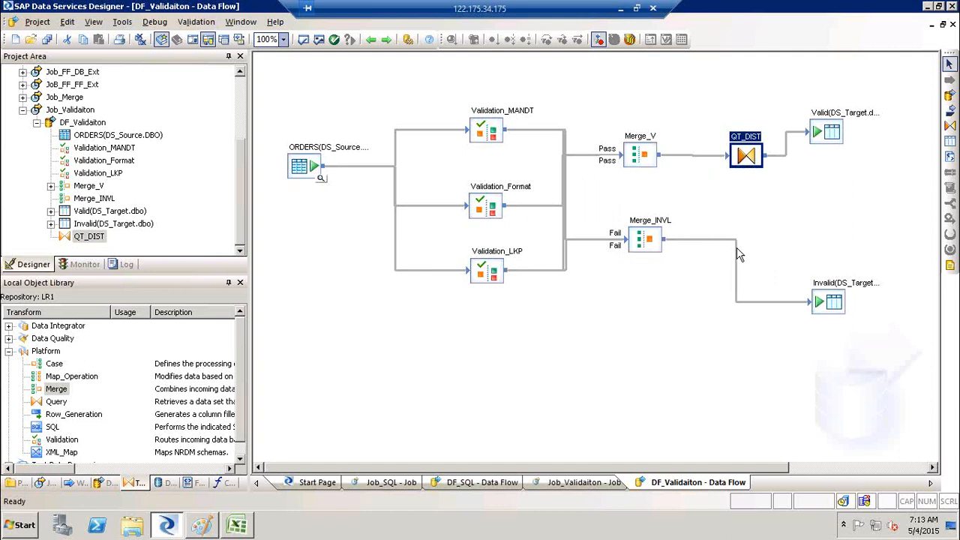
click(471, 135)
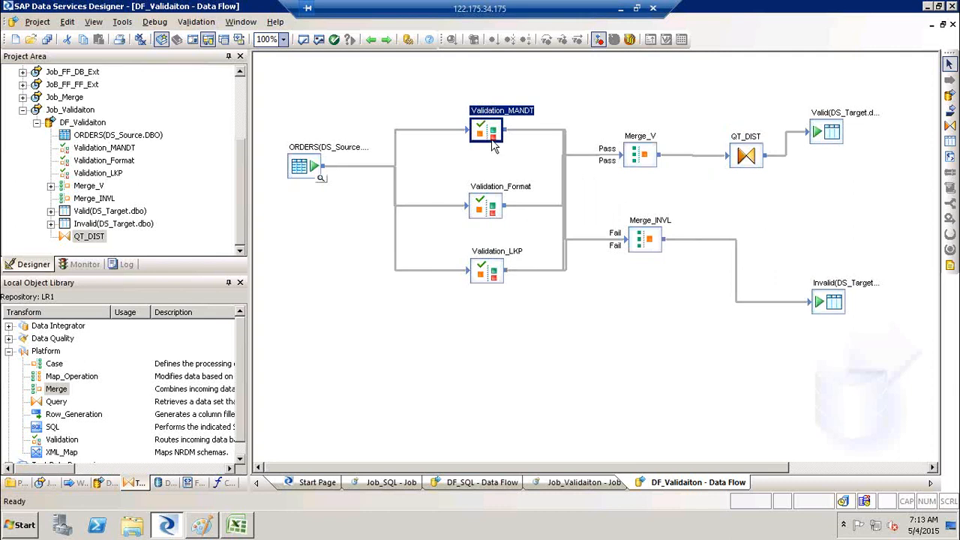
ctrl+click(489, 204)
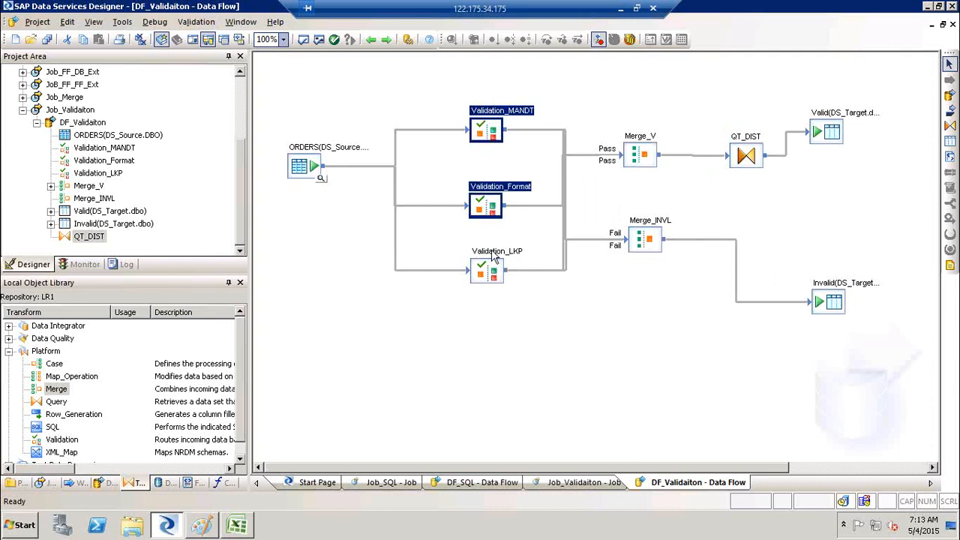
ctrl+click(493, 257)
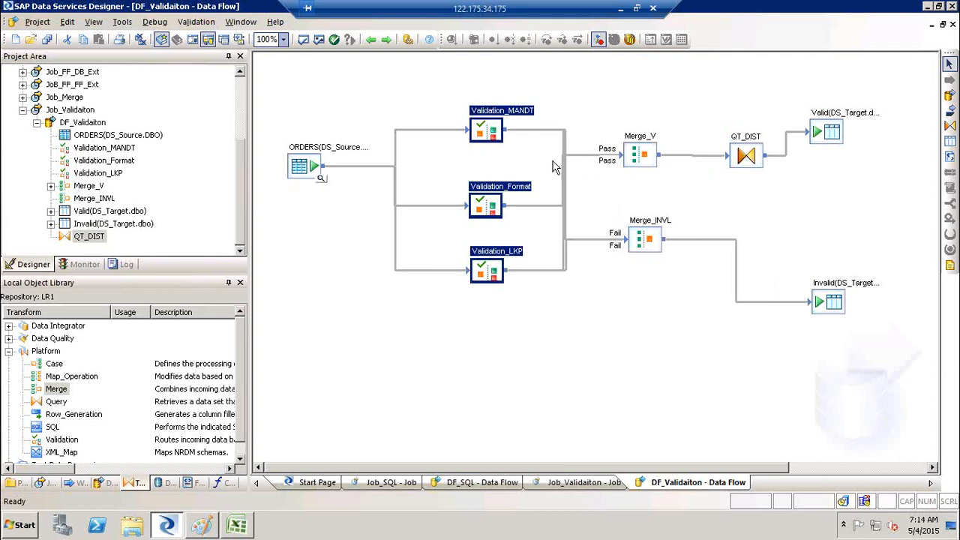
click(500, 144)
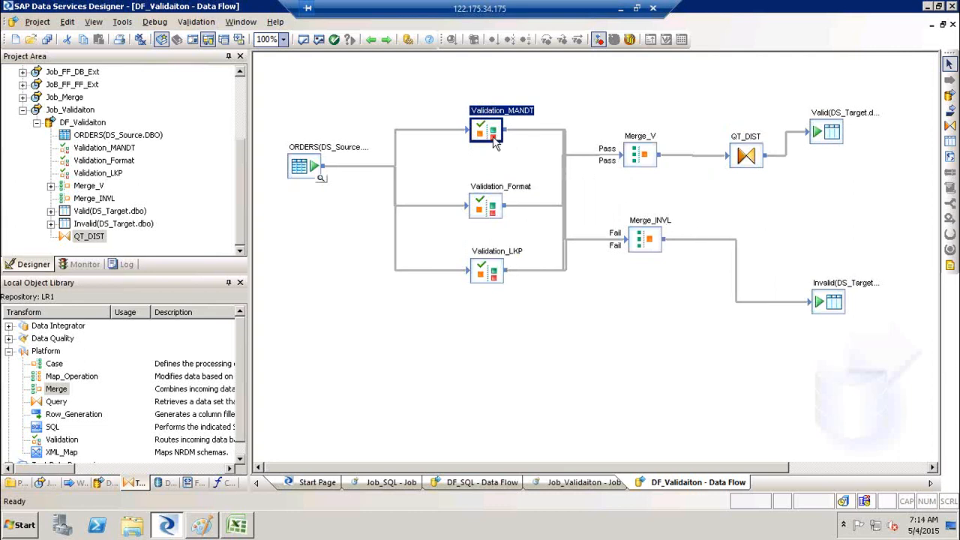
click(491, 215)
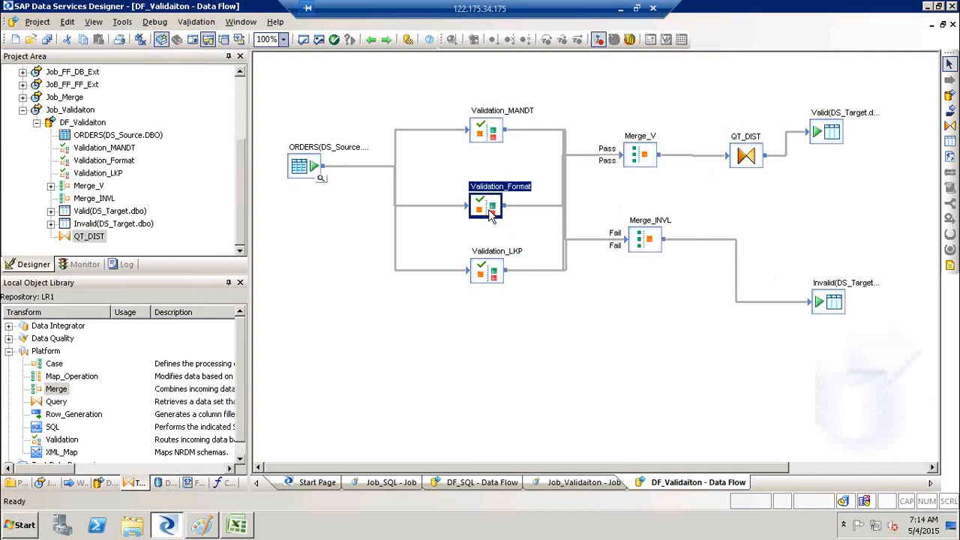
ctrl+click(491, 261)
click(706, 315)
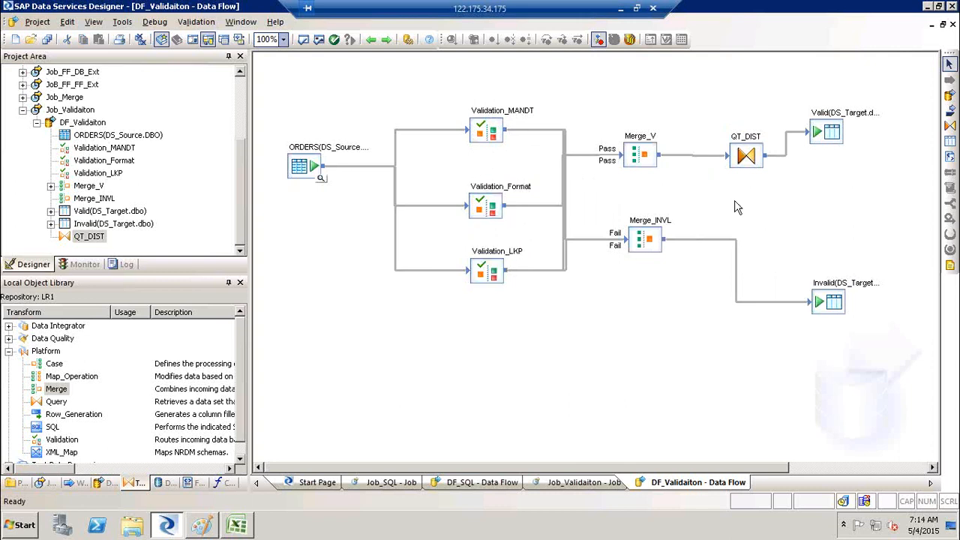
click(737, 297)
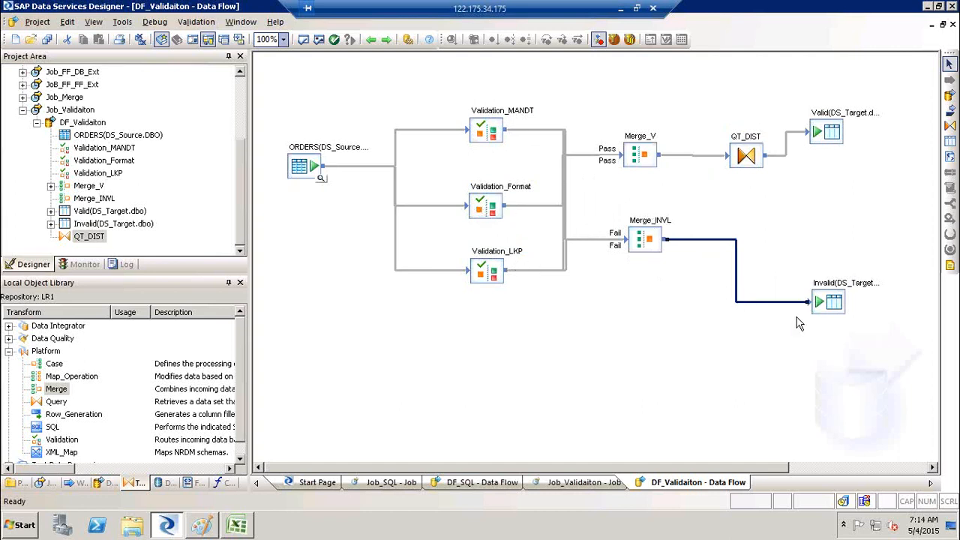
Validate all objects in the data flow, and execute Job_Validaiton while saving all changed objects
click(318, 39)
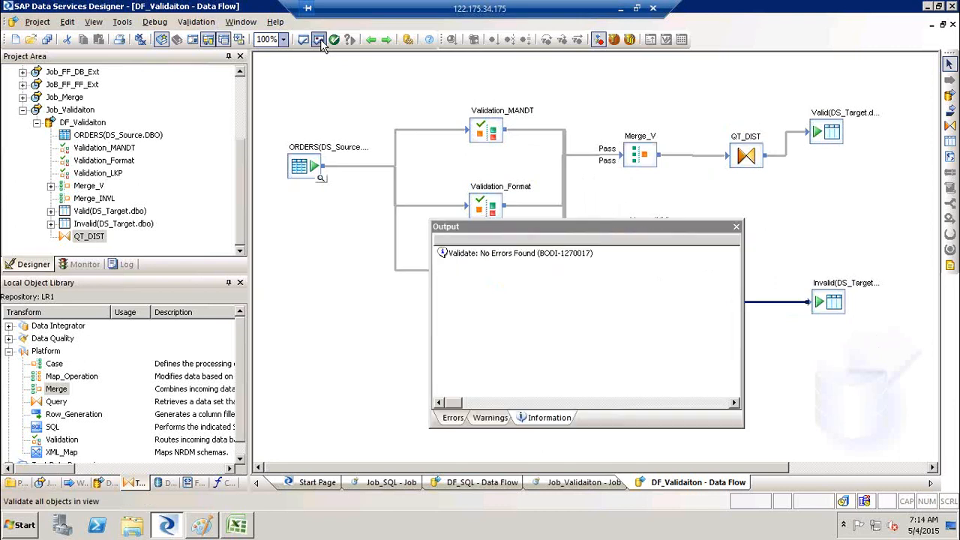
click(736, 226)
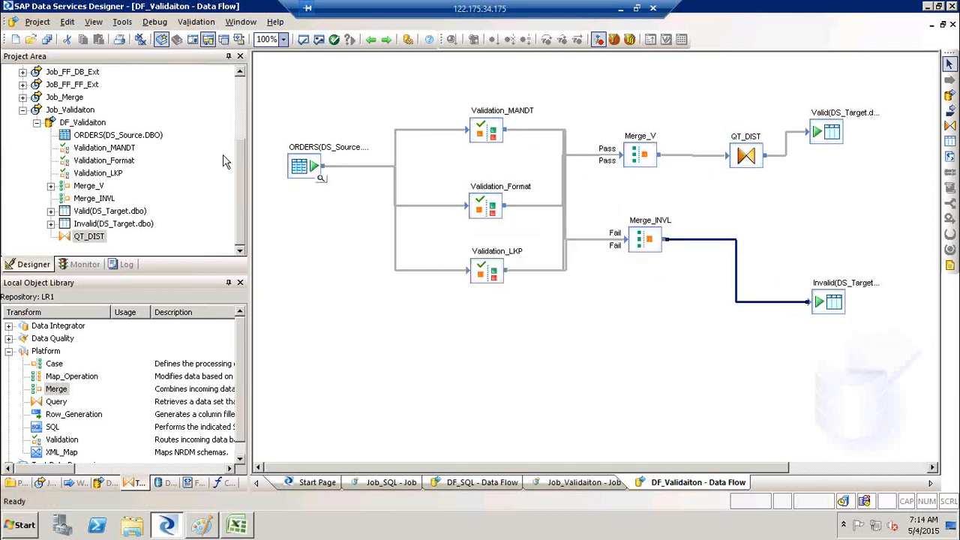
right_click(72, 110)
click(111, 115)
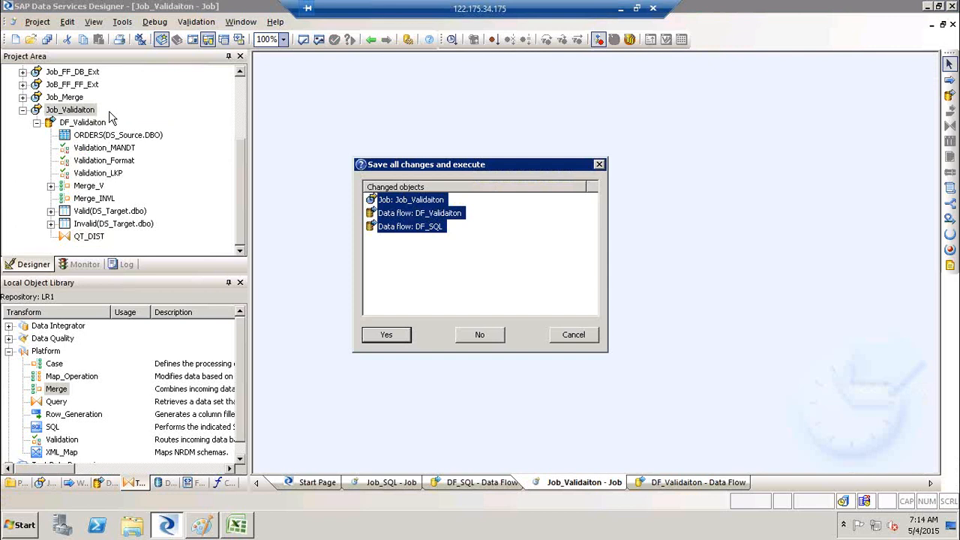
key(Return)
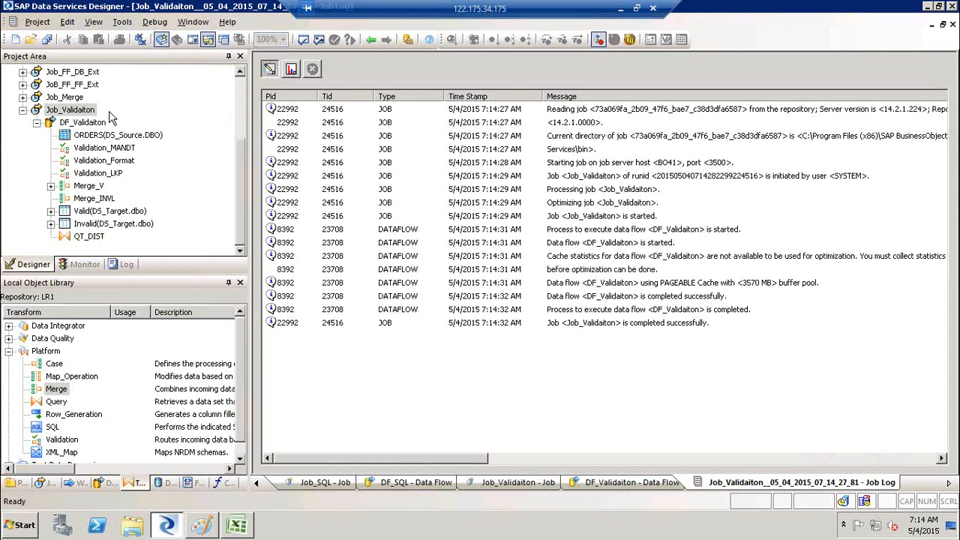
Return to DF_Validaiton and view the data loaded into the Valid and Invalid target tables
click(96, 123)
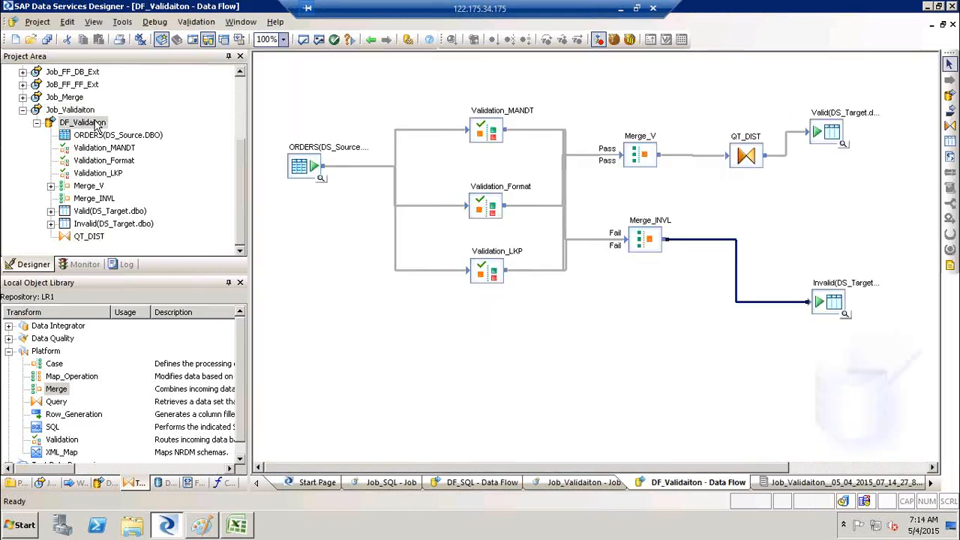
click(844, 144)
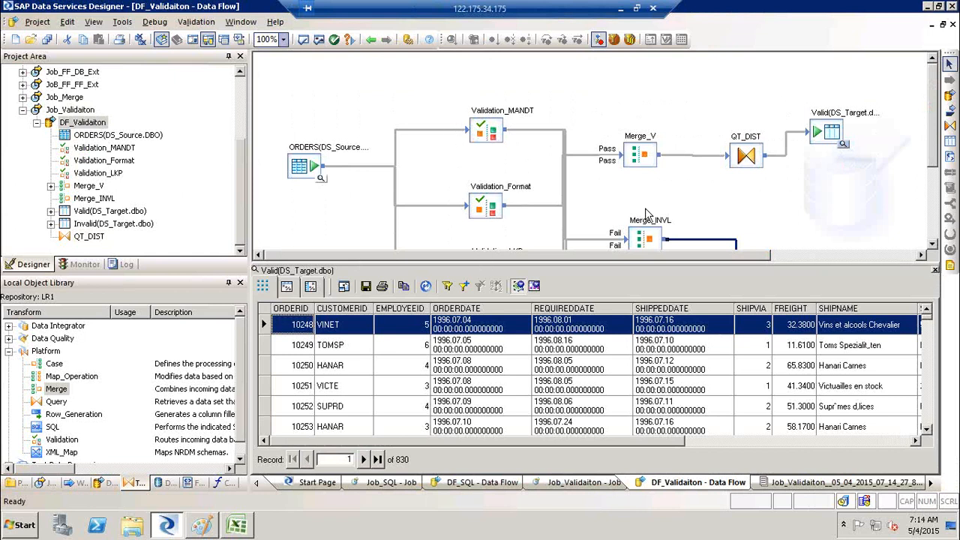
click(934, 272)
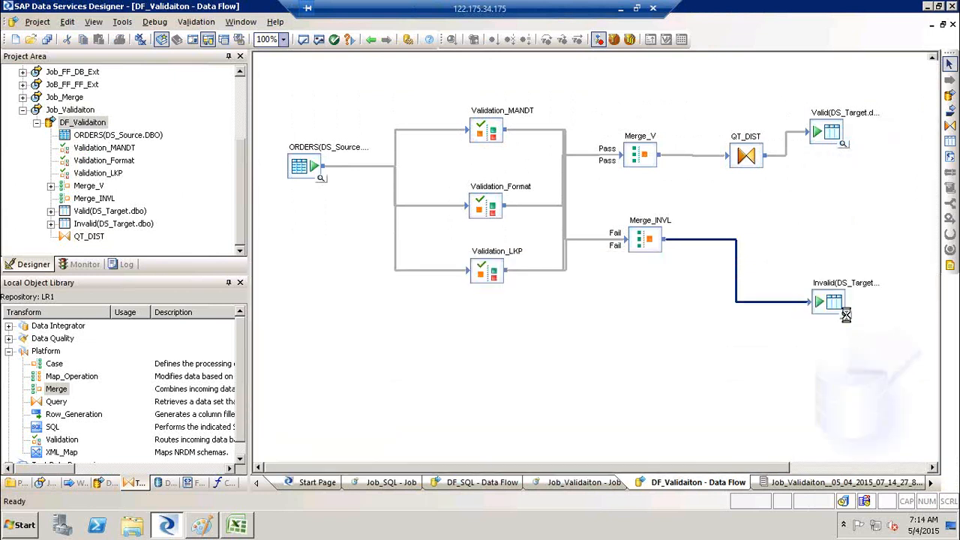
click(845, 317)
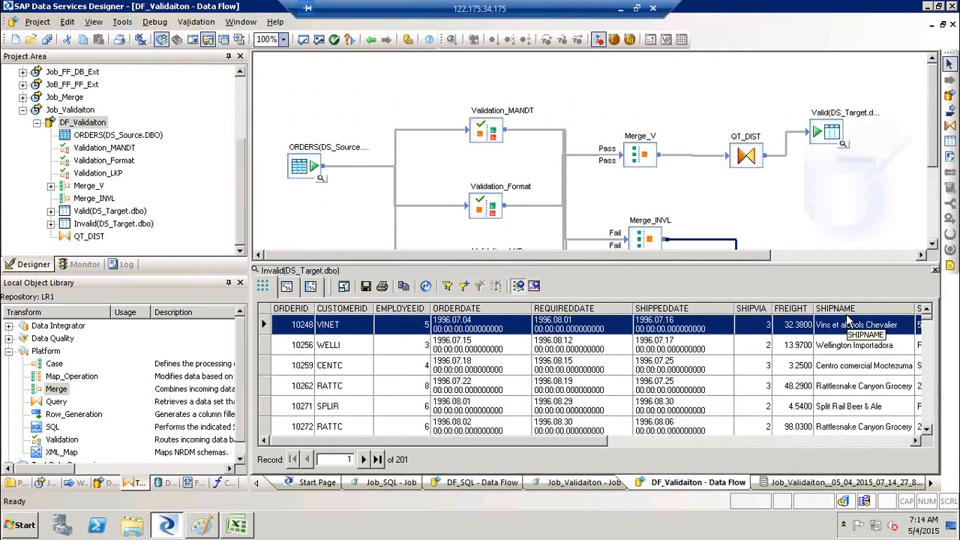
View the ORDERS source data, clear its SHIPVIA = 1 filter, refresh the rows, and close the preview
click(322, 179)
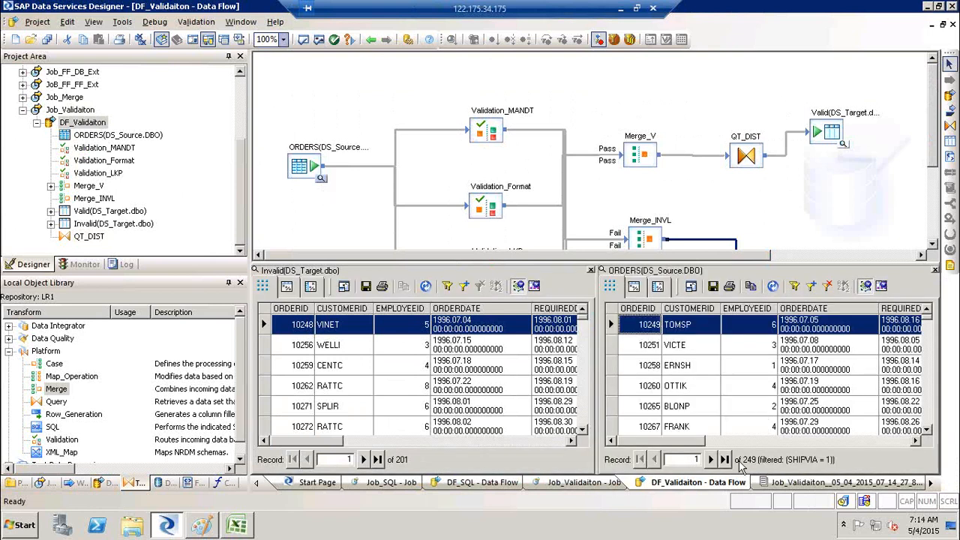
click(827, 287)
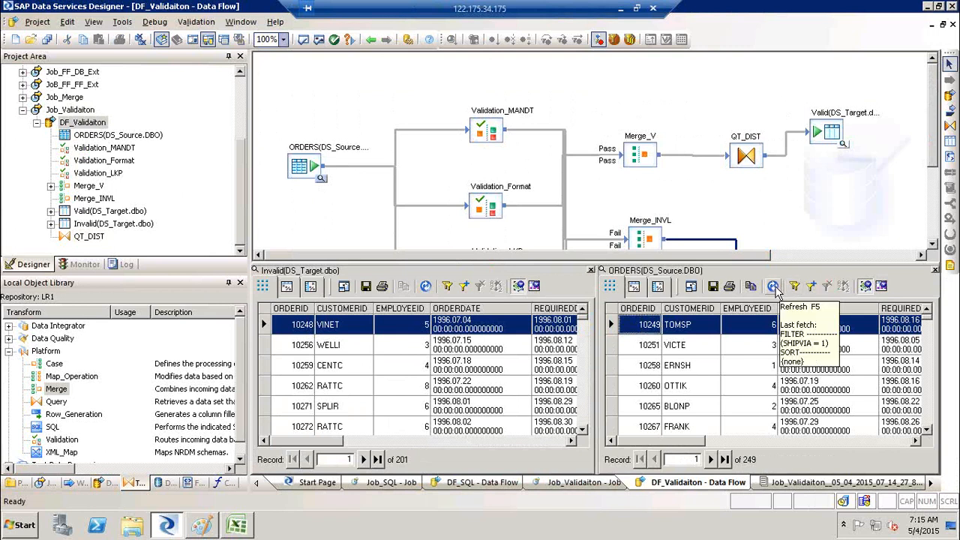
click(775, 287)
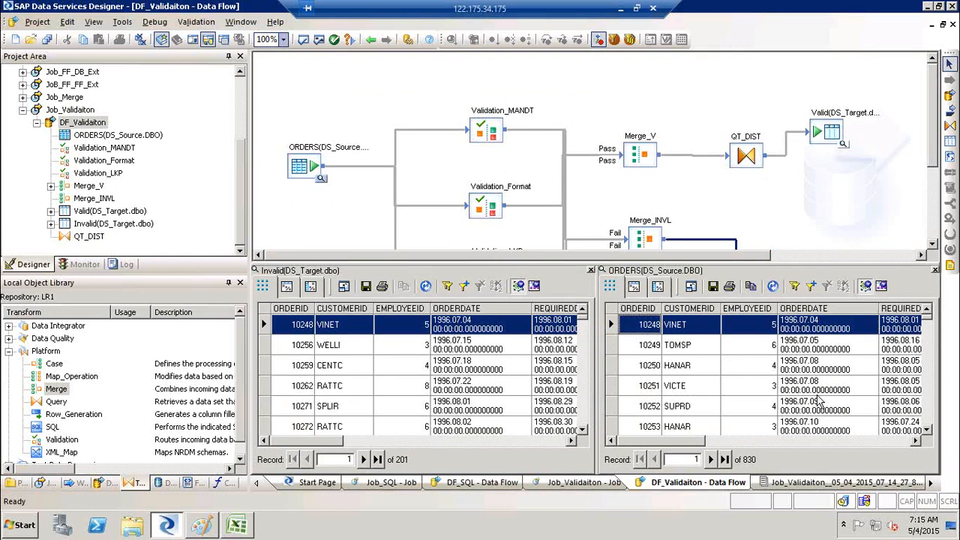
click(935, 270)
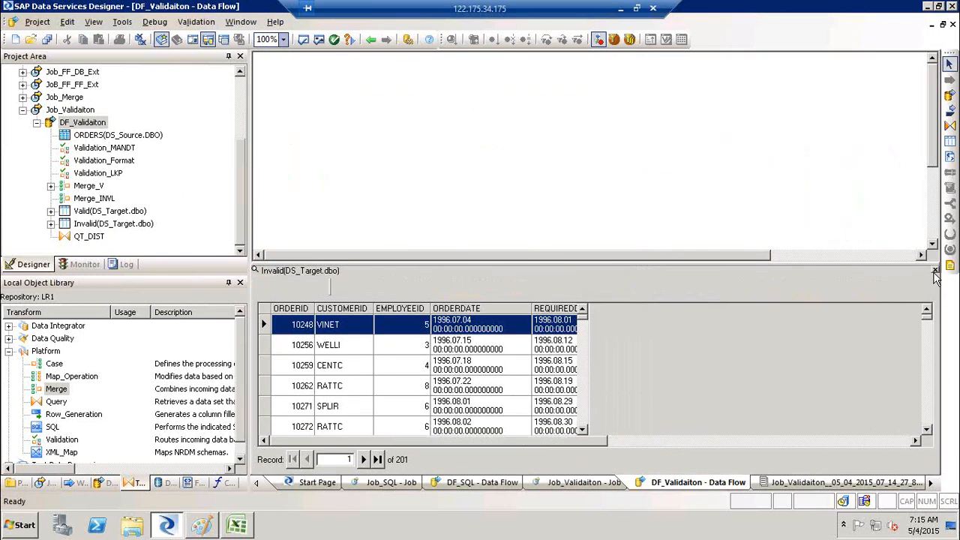
View the Valid target data beside the Invalid data and examine the error and row ID columns of the Invalid rows
click(843, 145)
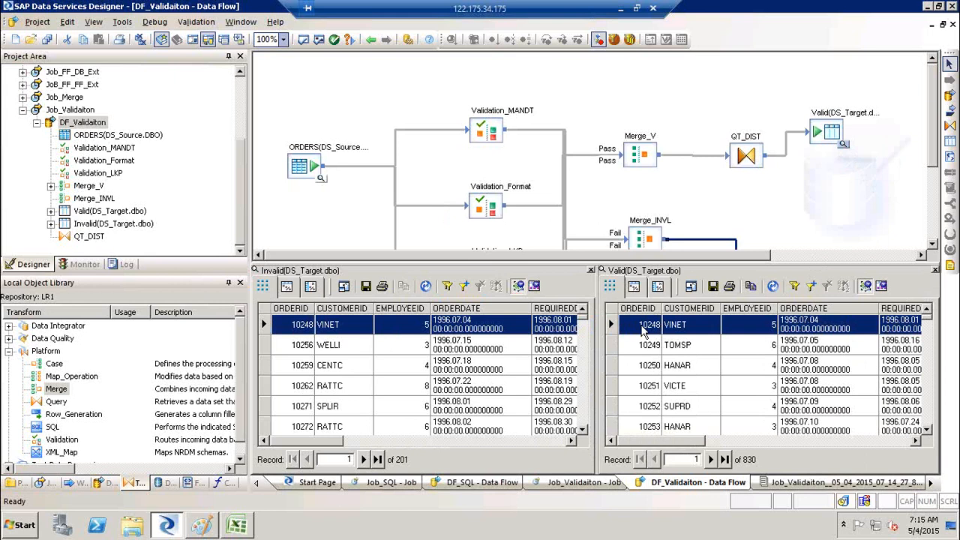
click(556, 443)
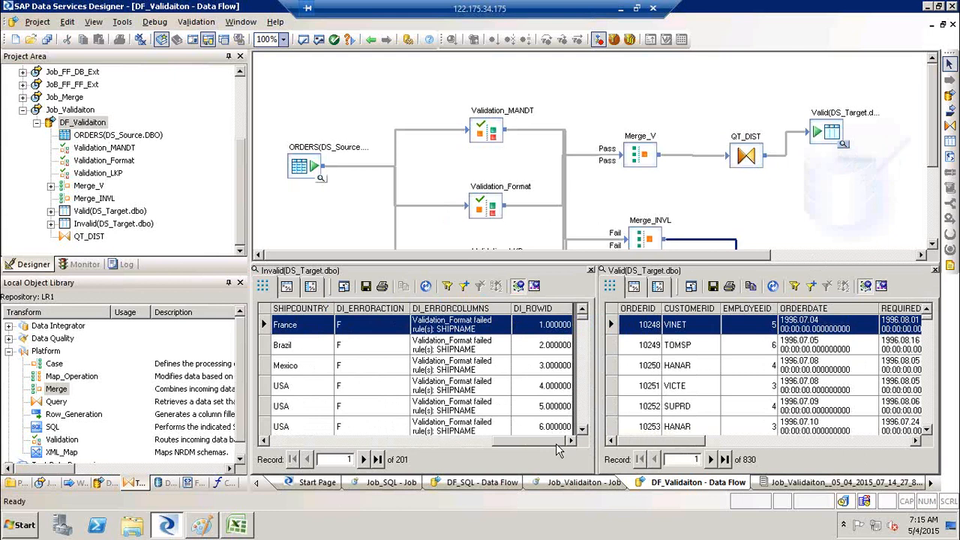
click(482, 141)
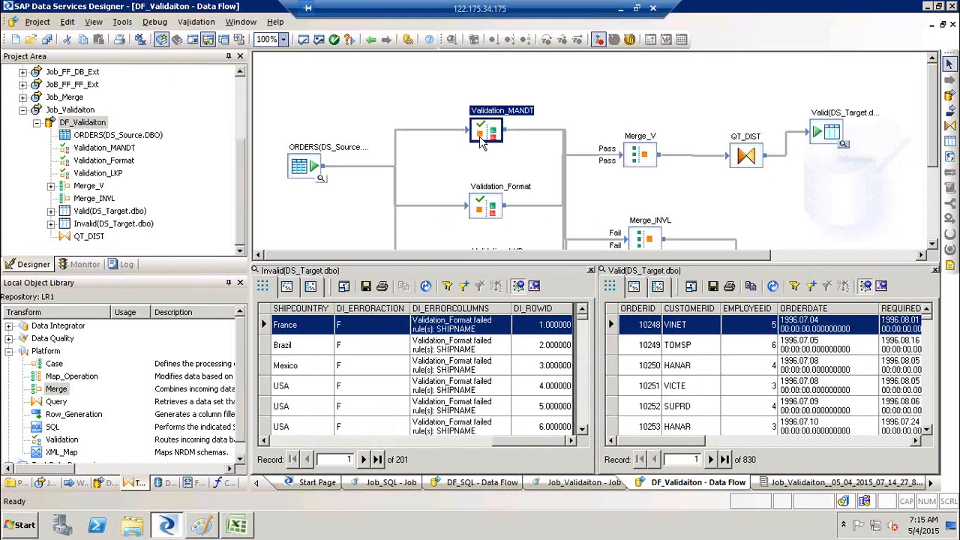
click(484, 213)
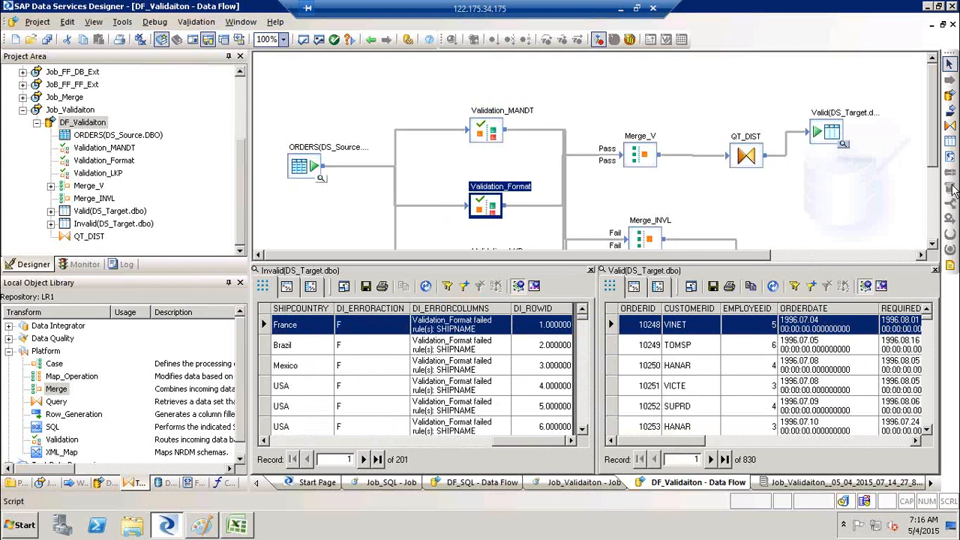
Start a new Notepad note with the statement "Delete * from Valid table where RO_ID"
key(super+r)
text(notepad)
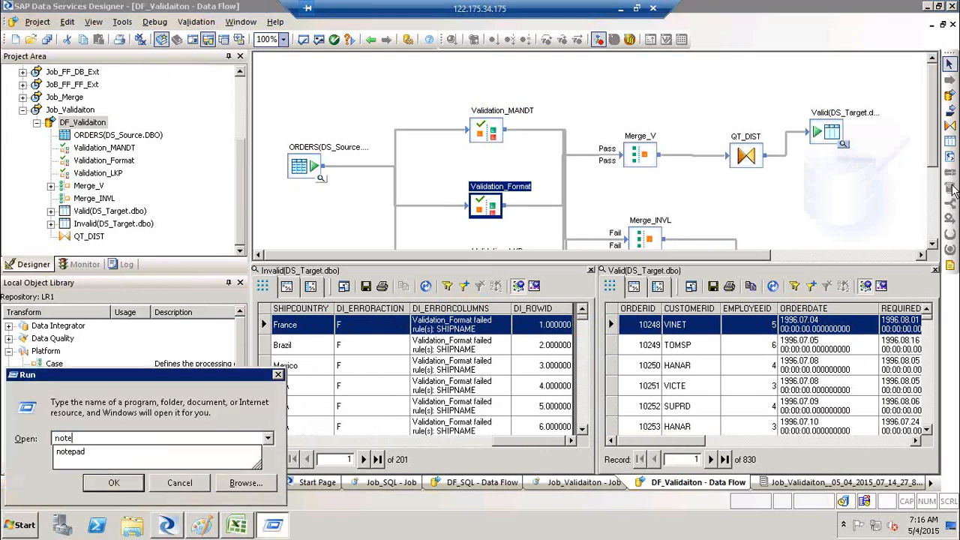
key(Return)
text(D)
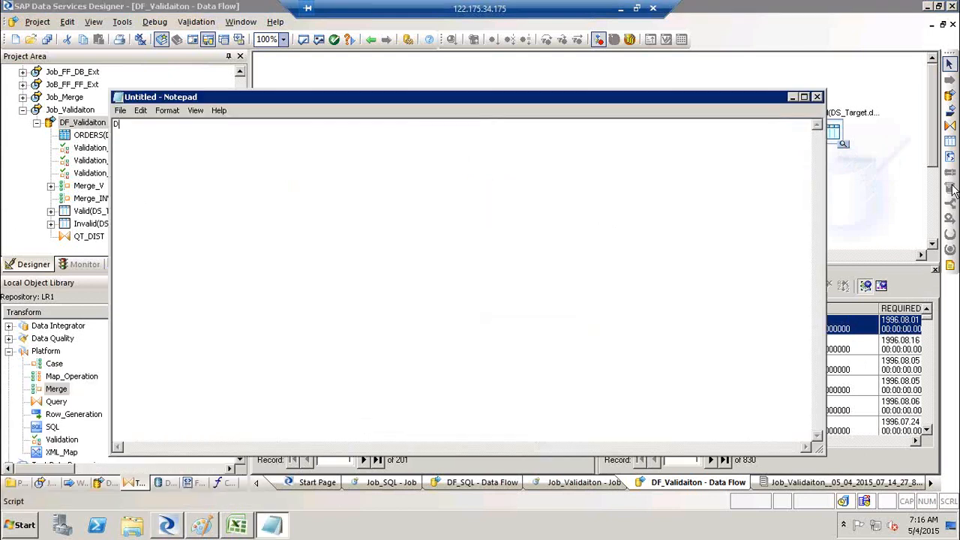
text(elete * from Valid table whe)
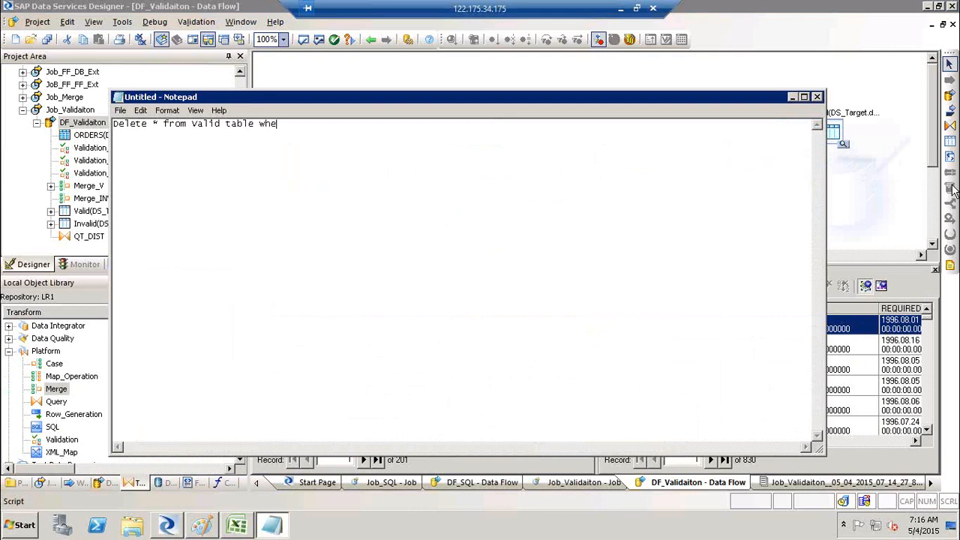
text(re RO)
text(_ID )
text(=)
key(BackSpace)
key(BackSpace)
Complete the delete statement's condition with the subquery "in ( Select distinct ro_ID from invalid)"
text(in ( Select diosctin)
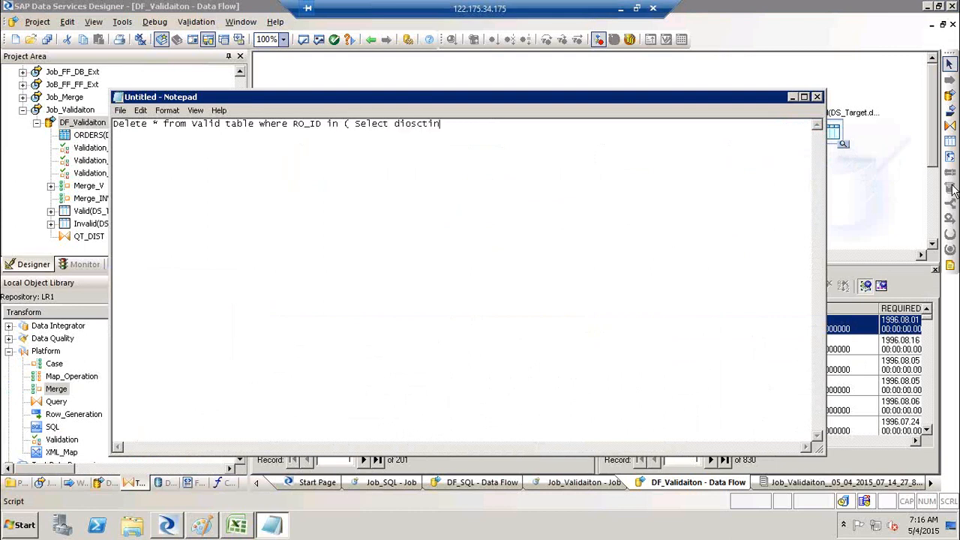
key(BackSpace)
key(BackSpace)
key(BackSpace)
key(BackSpace)
key(BackSpace)
key(BackSpace)
text(stinct ro_ID from invalud)
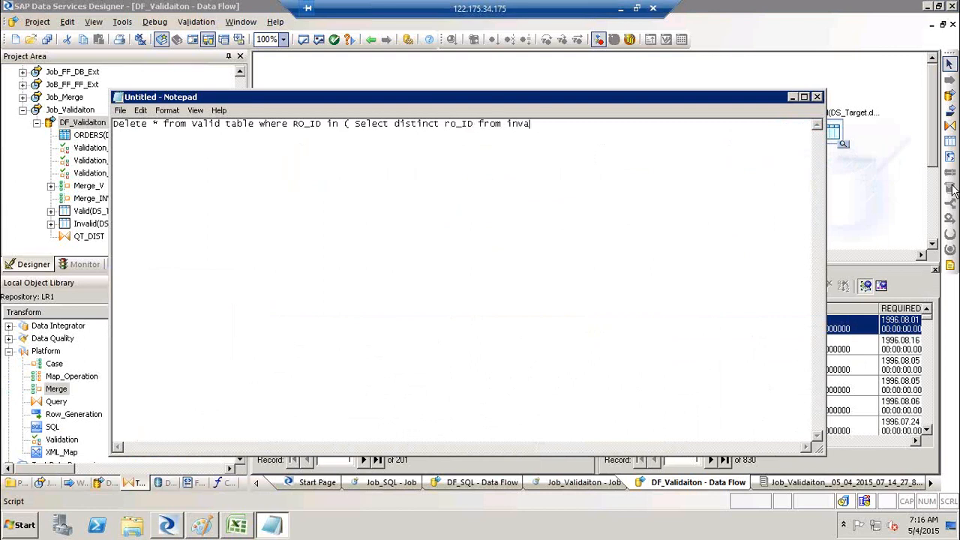
key(BackSpace)
key(BackSpace)
text(id))
Correct the column names in the note to ROW_ID in the delete condition and row_ID in the subquery
click(354, 124)
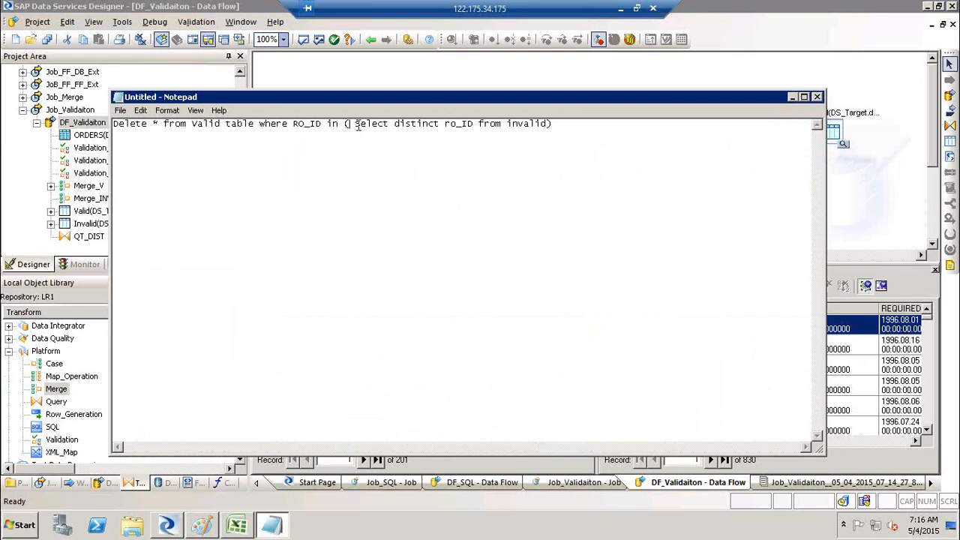
shift+click(552, 124)
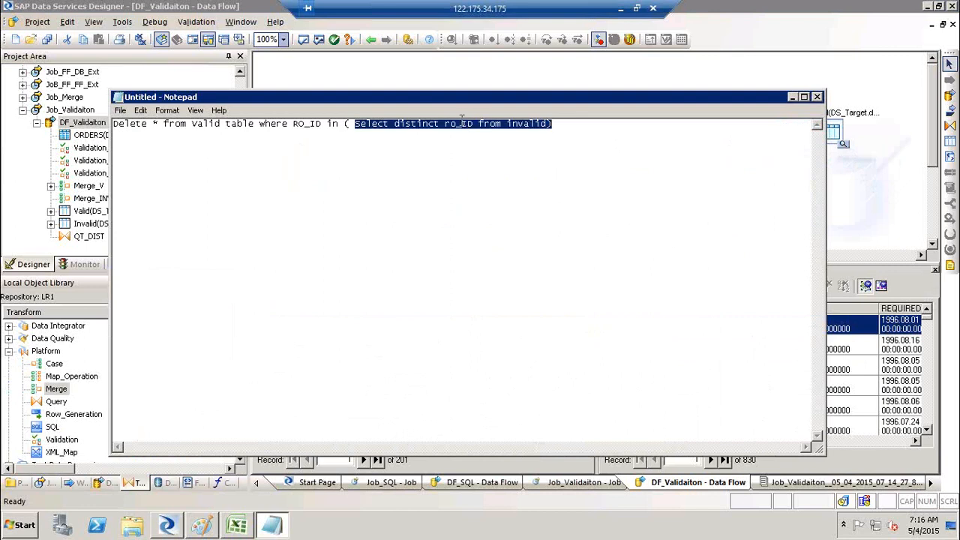
click(463, 124)
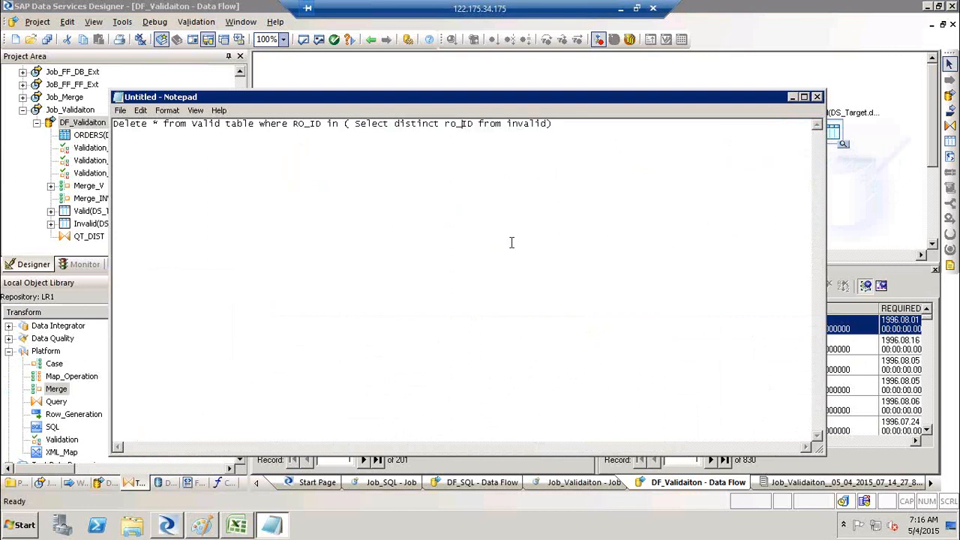
text(w)
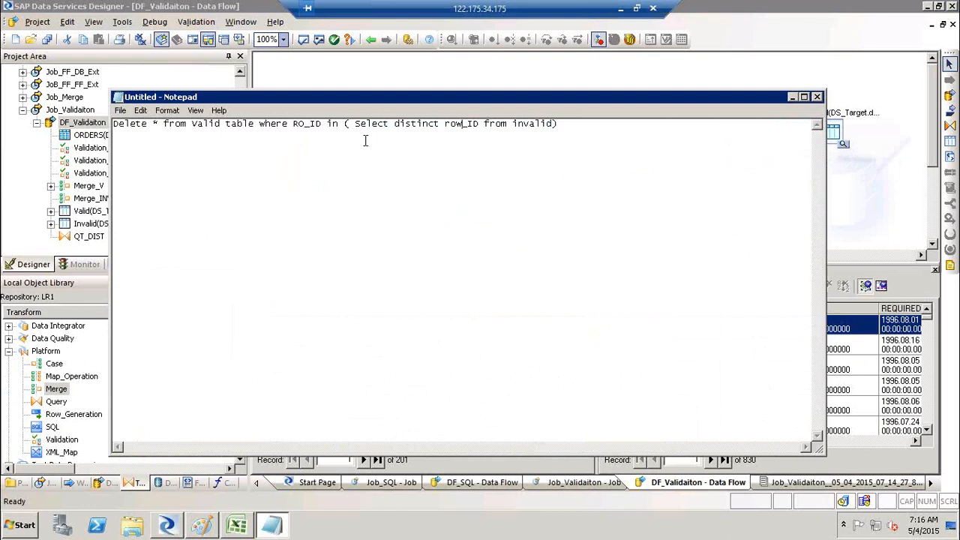
click(276, 122)
click(300, 124)
click(306, 124)
text(w)
click(128, 125)
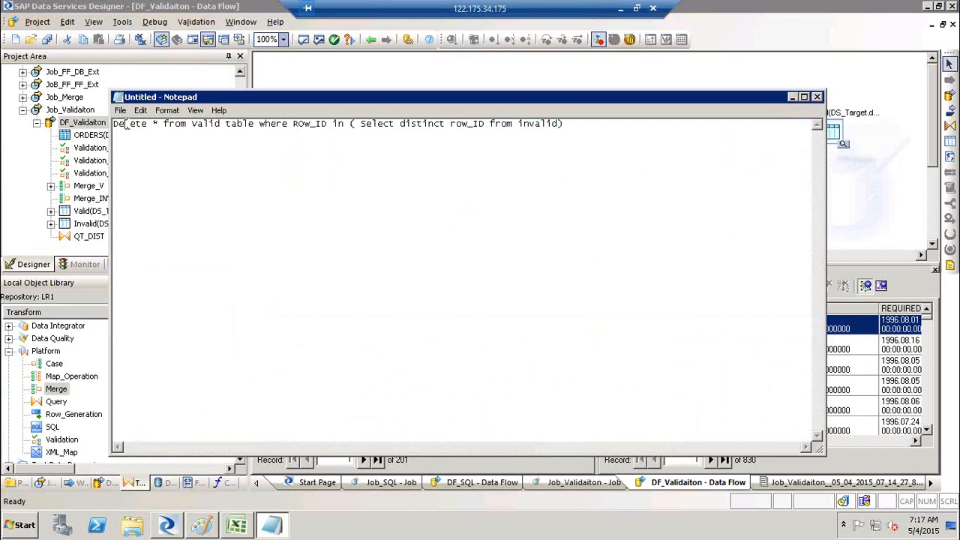
click(573, 129)
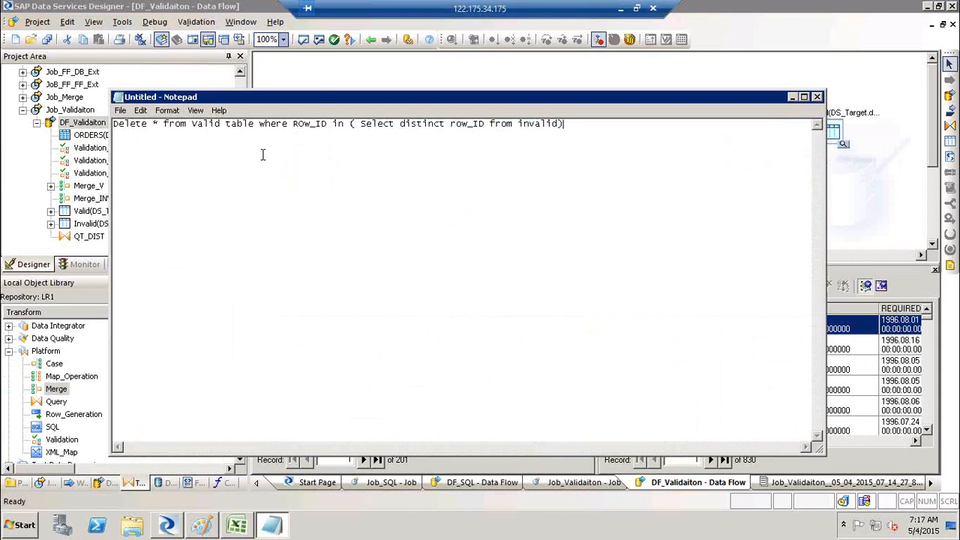
click(189, 125)
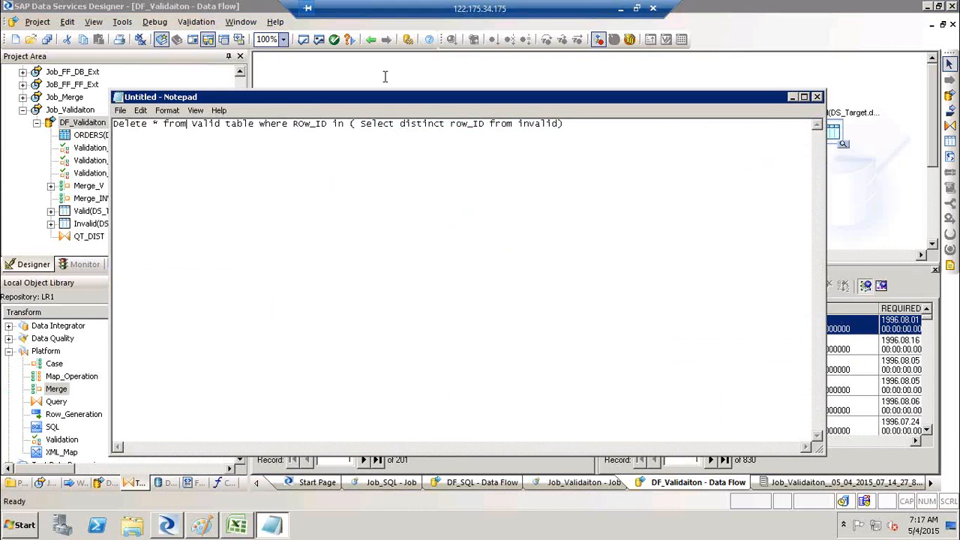
Minimize the note, close the Invalid and Valid data previews, and leave the DF_Validaiton data flow
click(792, 97)
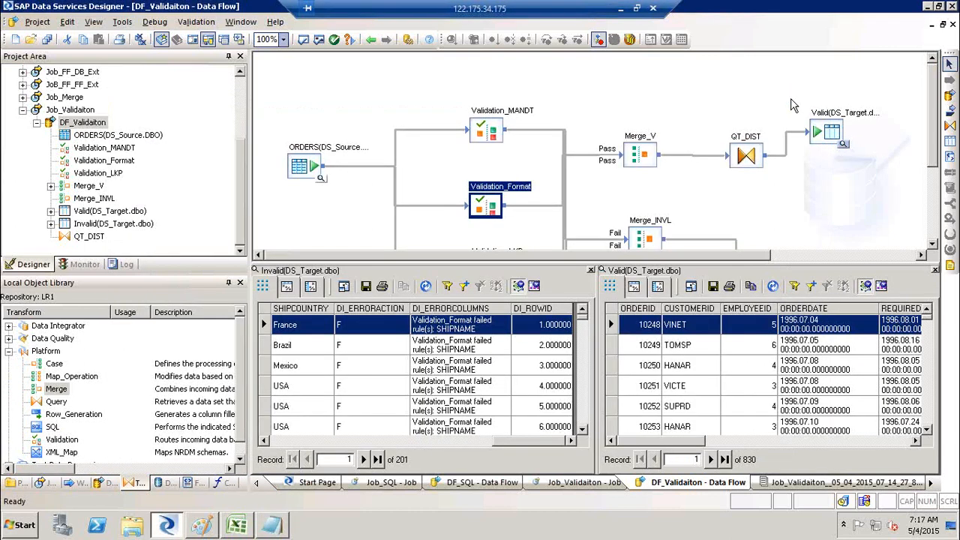
click(590, 270)
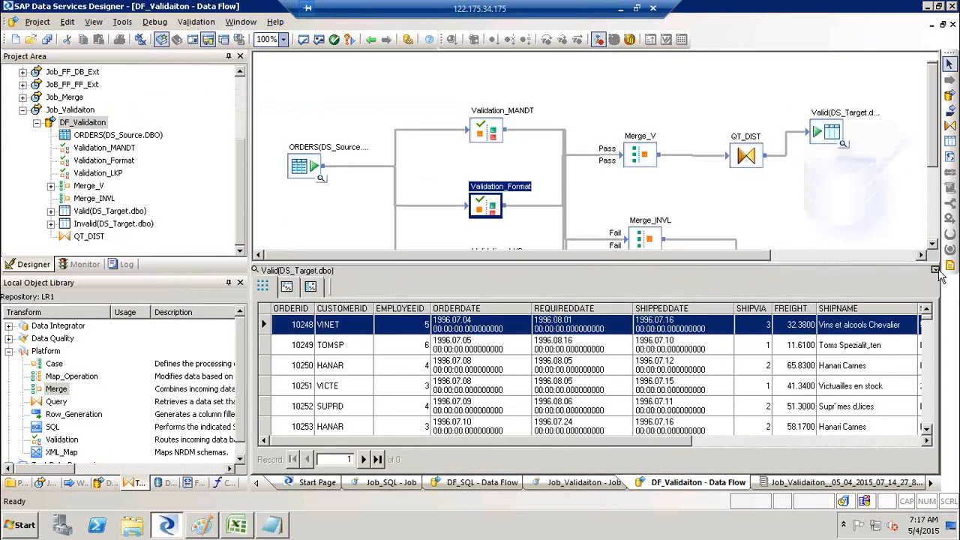
click(936, 271)
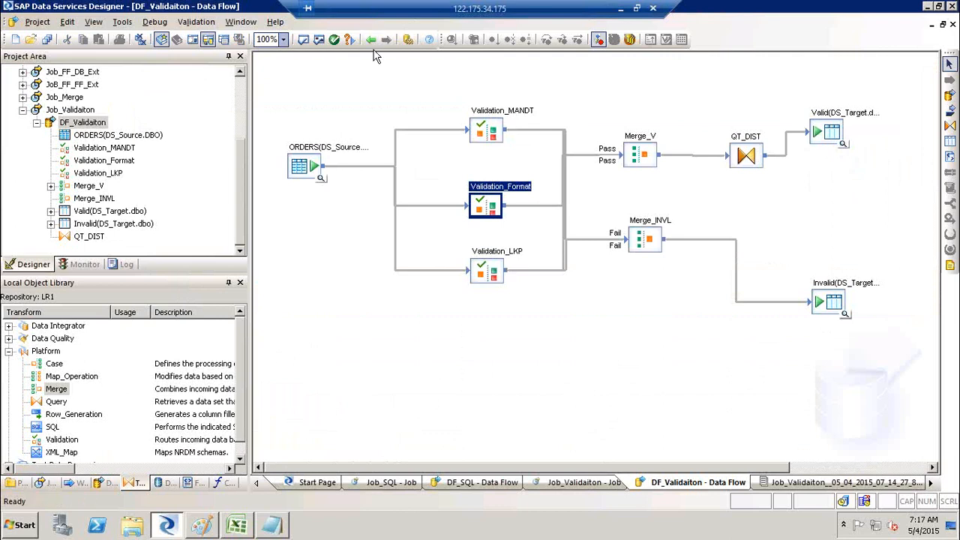
click(835, 307)
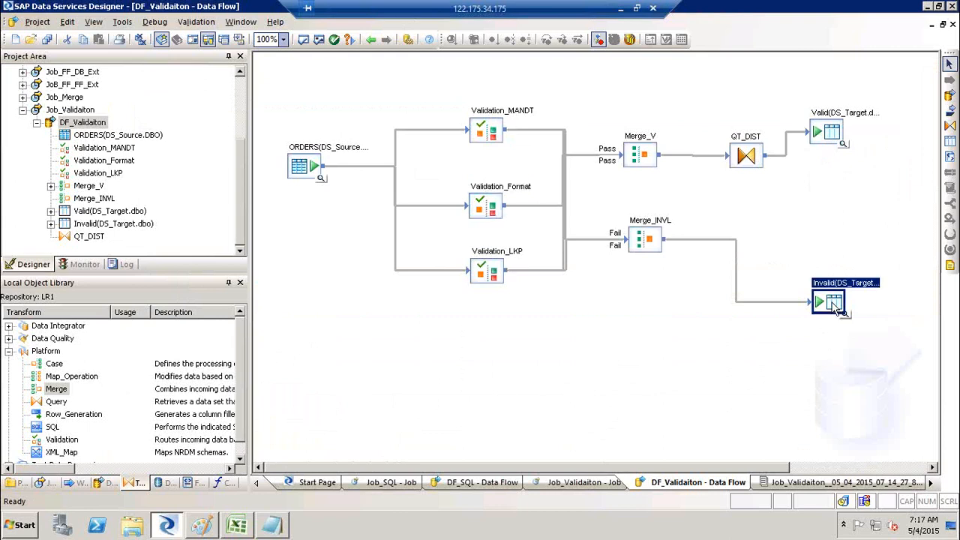
click(833, 133)
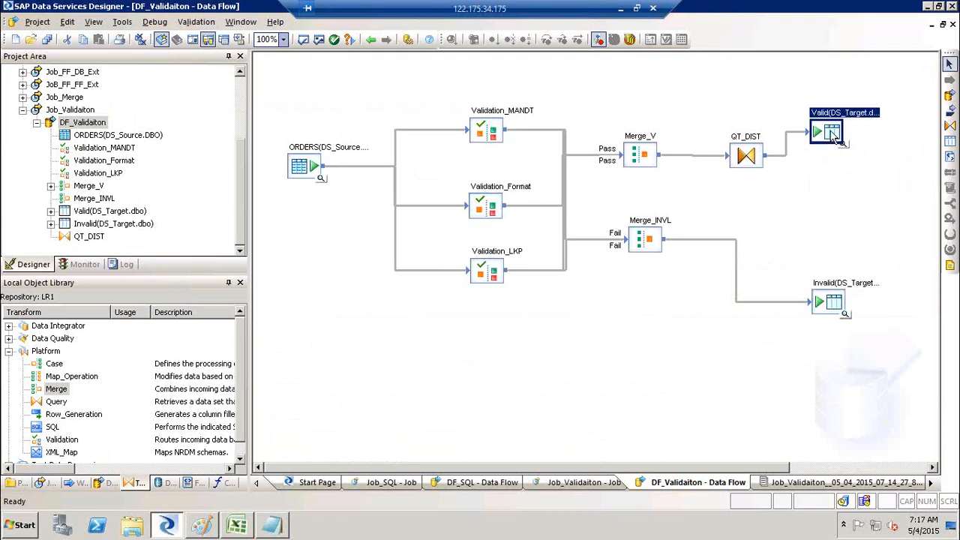
click(370, 39)
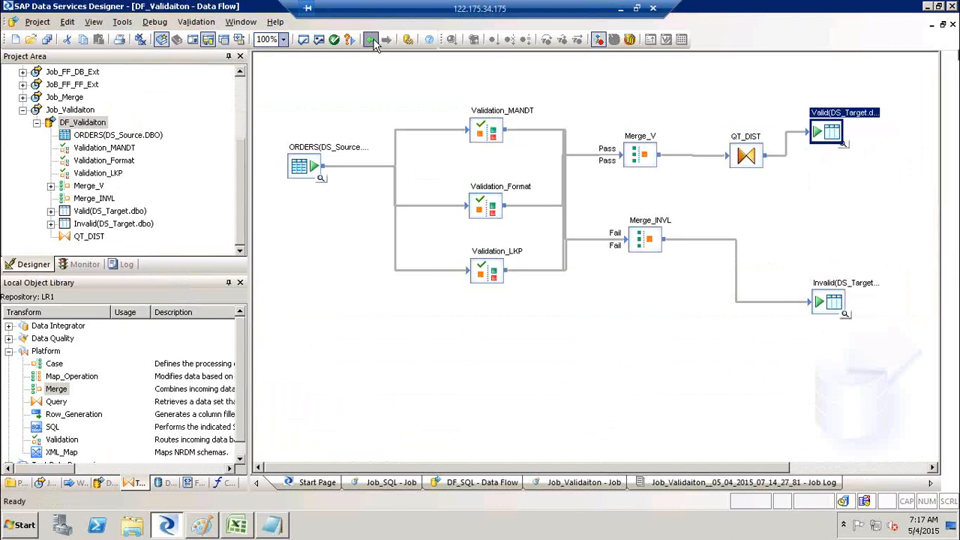
Collapse DF_Validaiton in the project tree and the Platform transform group in the object library
click(36, 124)
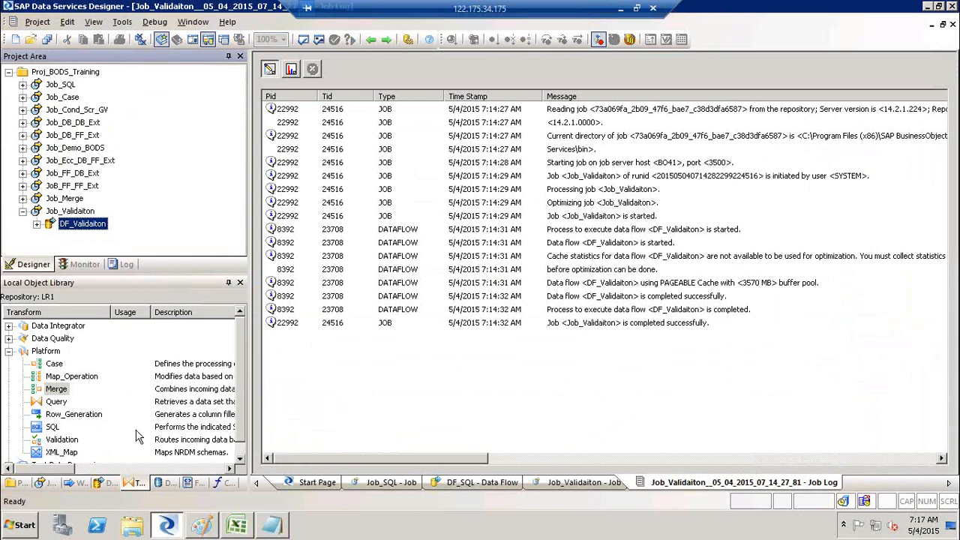
click(61, 442)
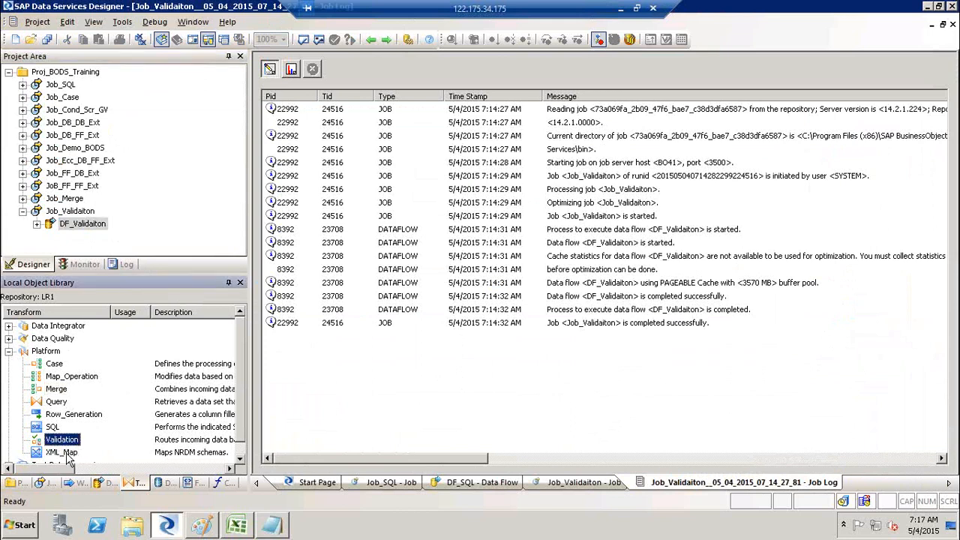
click(67, 453)
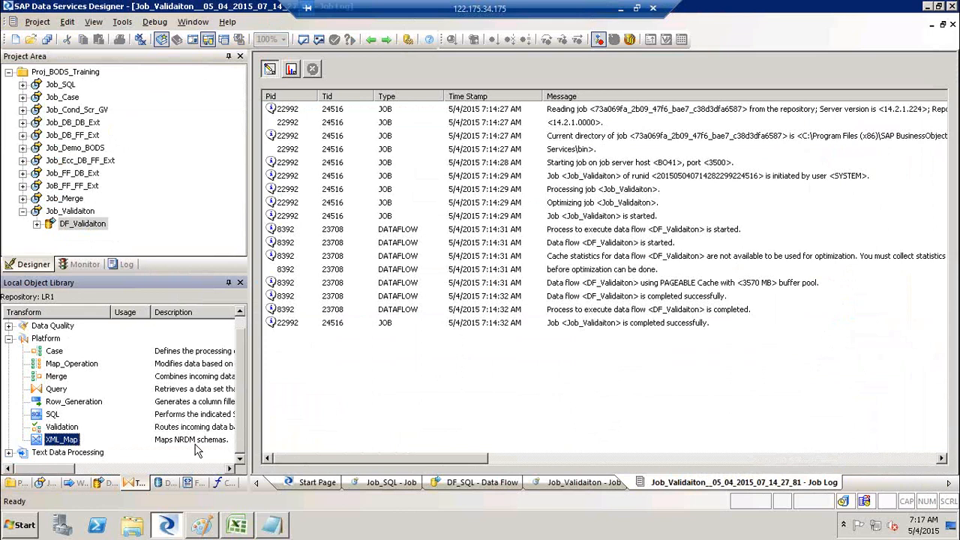
click(9, 344)
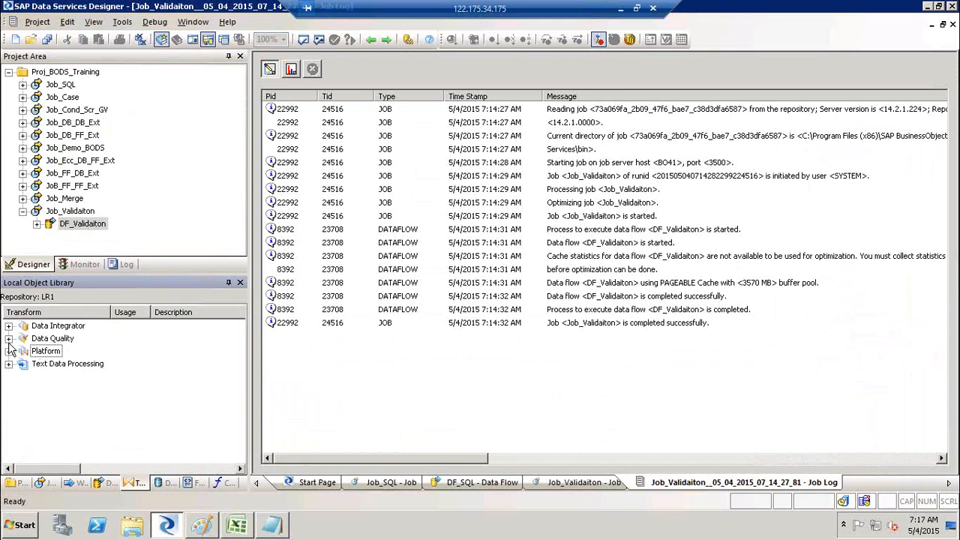
key(super+r)
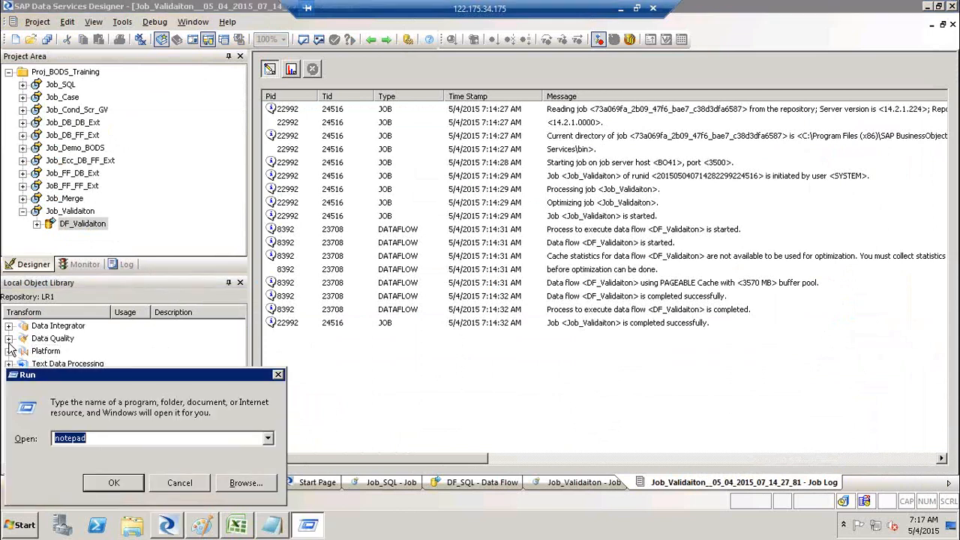
key(Return)
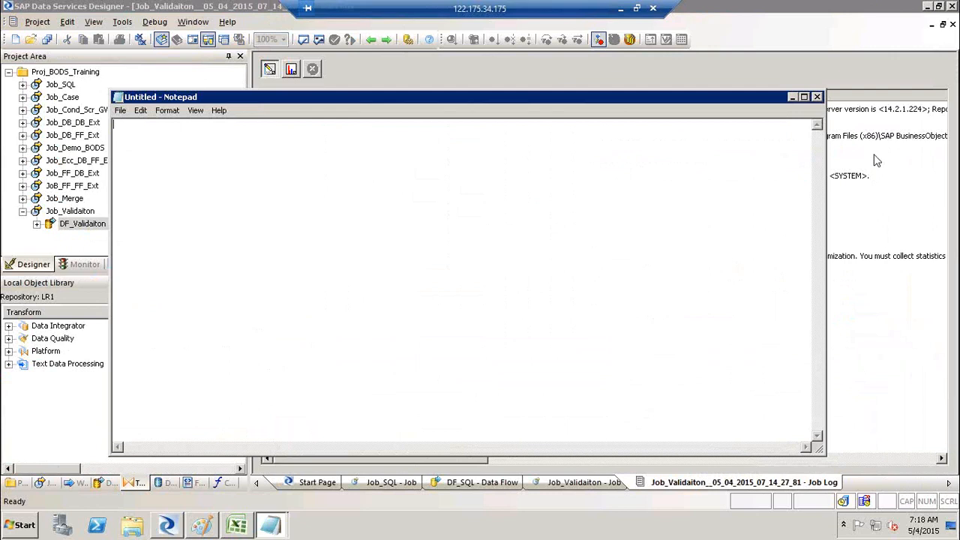
click(365, 40)
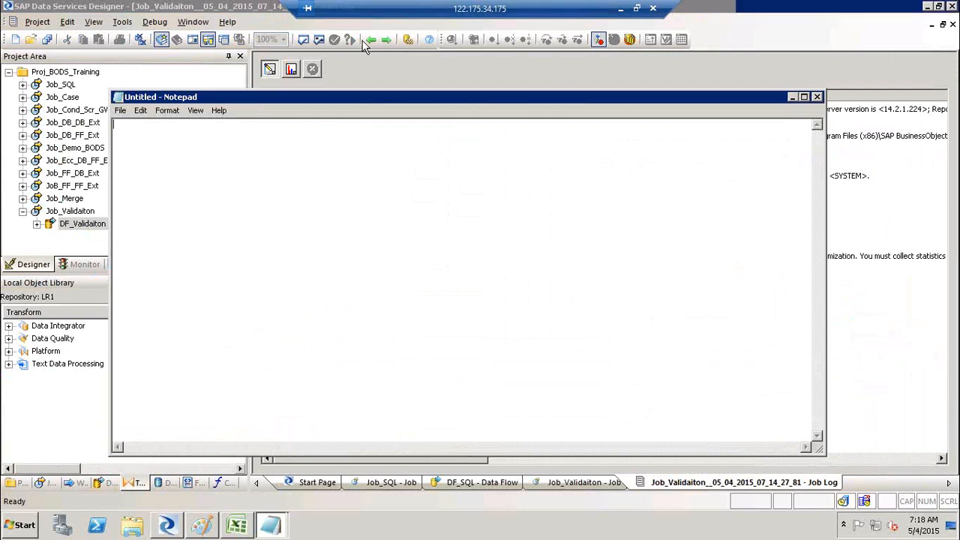
Open Job_Validaiton, add a script object connected after DF_Validaiton, and open the script for editing
double_click(72, 212)
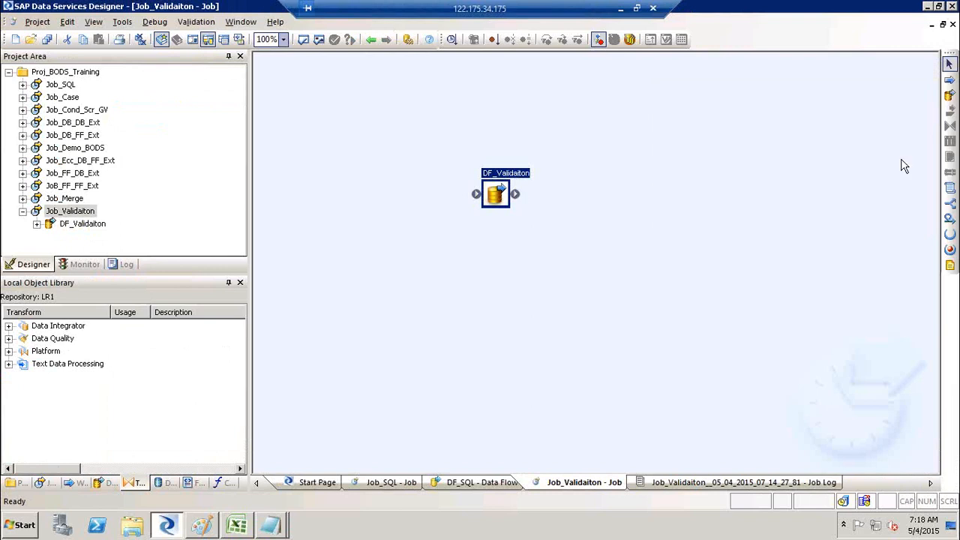
double_click(951, 193)
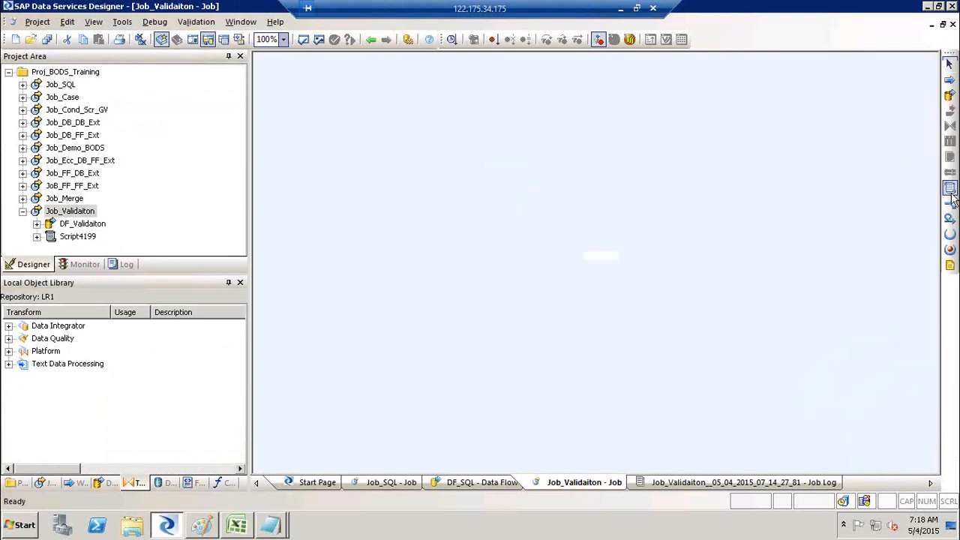
drag(515, 194, 579, 276)
double_click(608, 257)
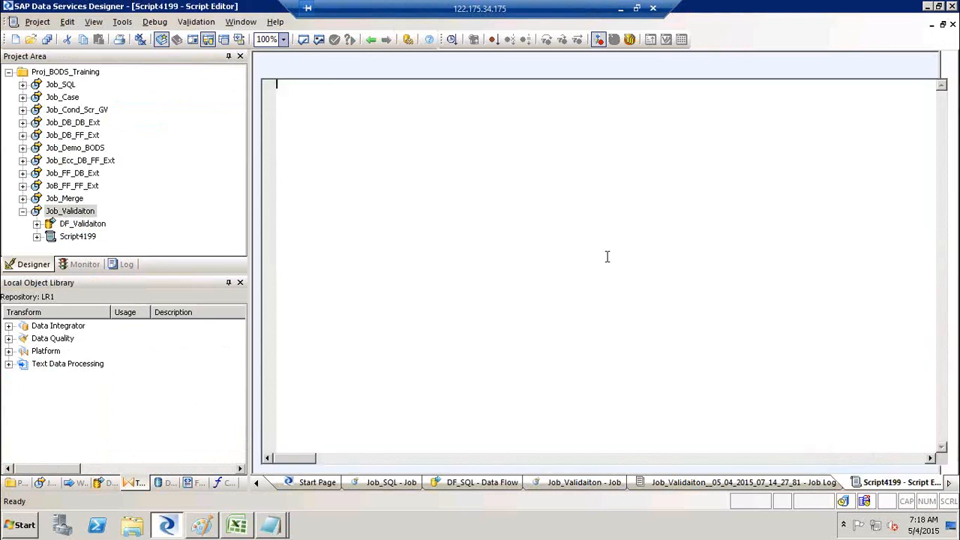
Write the script statement "sql( delete * from Valid where ROW_ID in ( Select Disticnt ROW_ID from INVALID);"
text(sql()
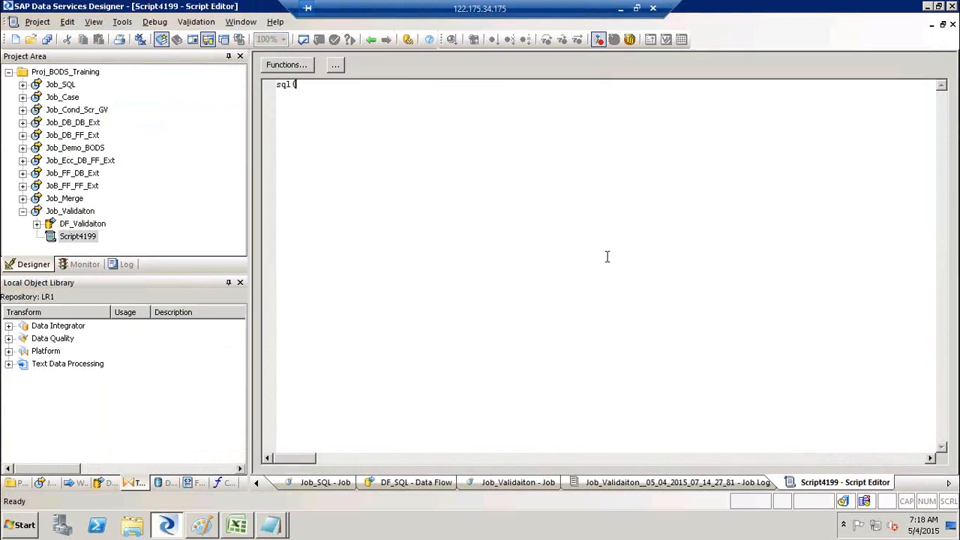
text( delete)
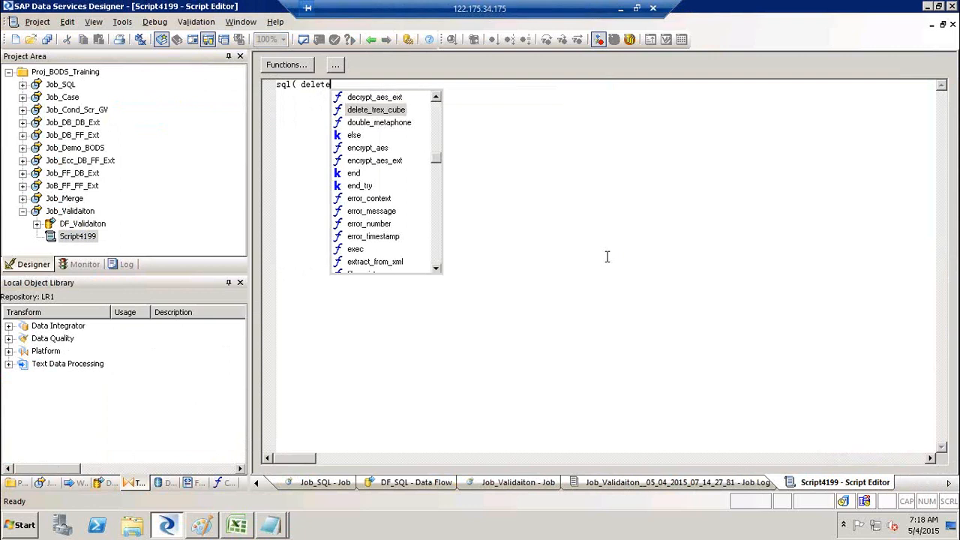
text( * fro)
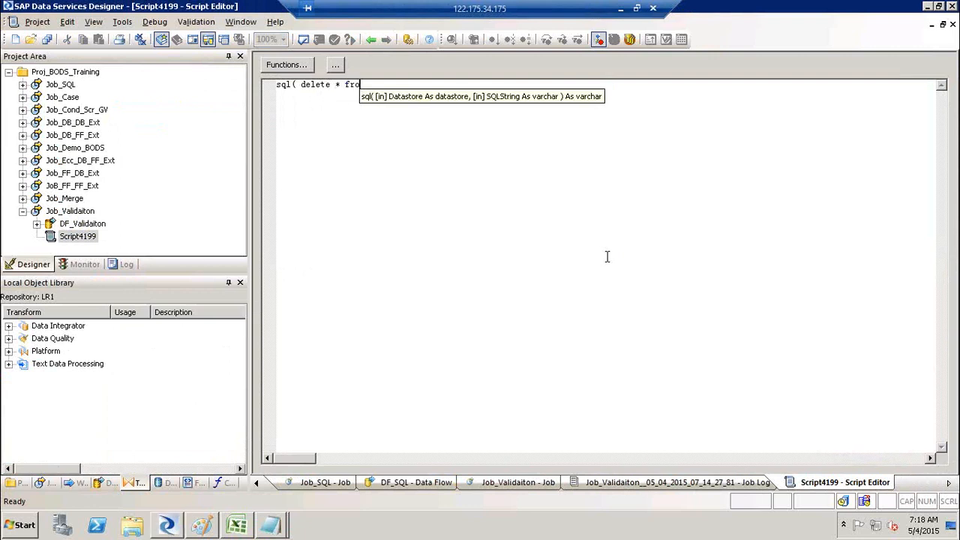
text(m Va)
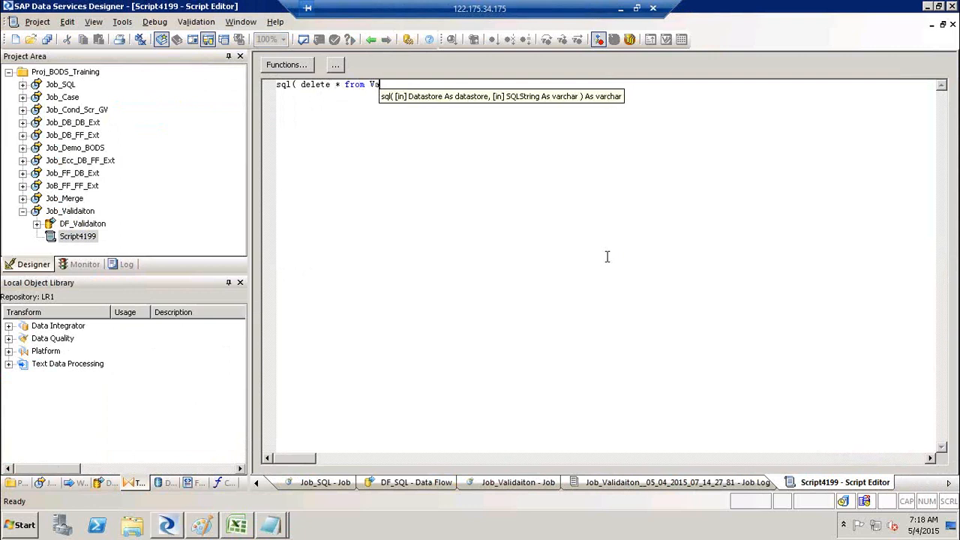
text(lid where )
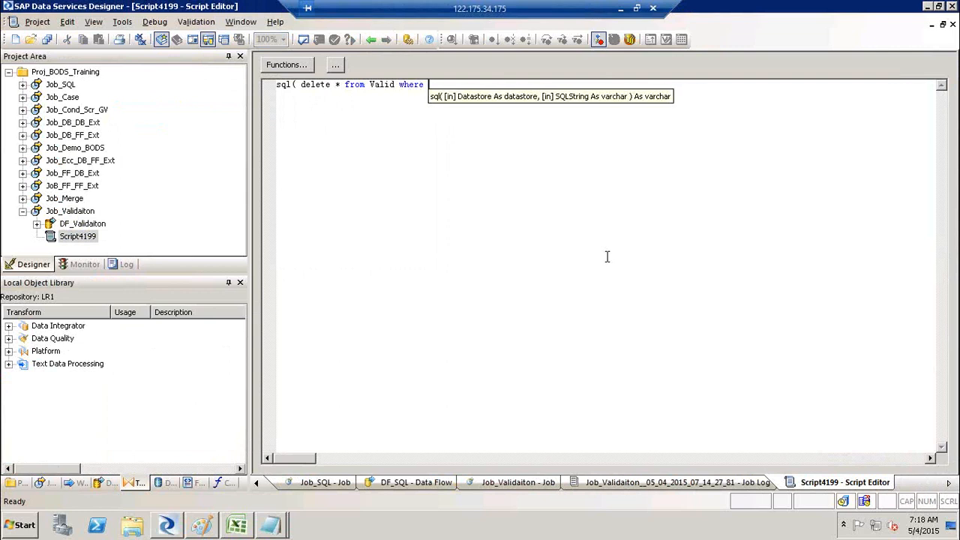
text(ROW_ID in ()
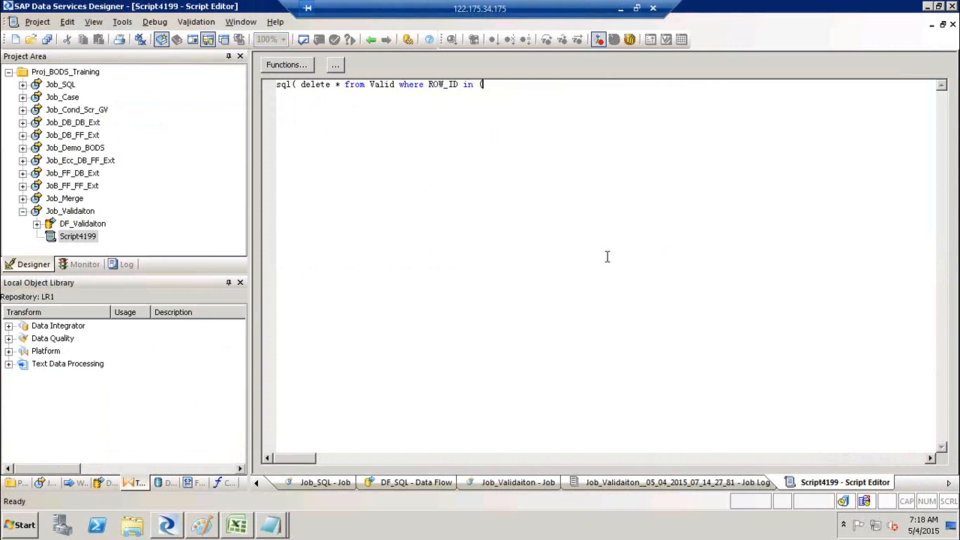
text(lect Disticnt ROW_I)
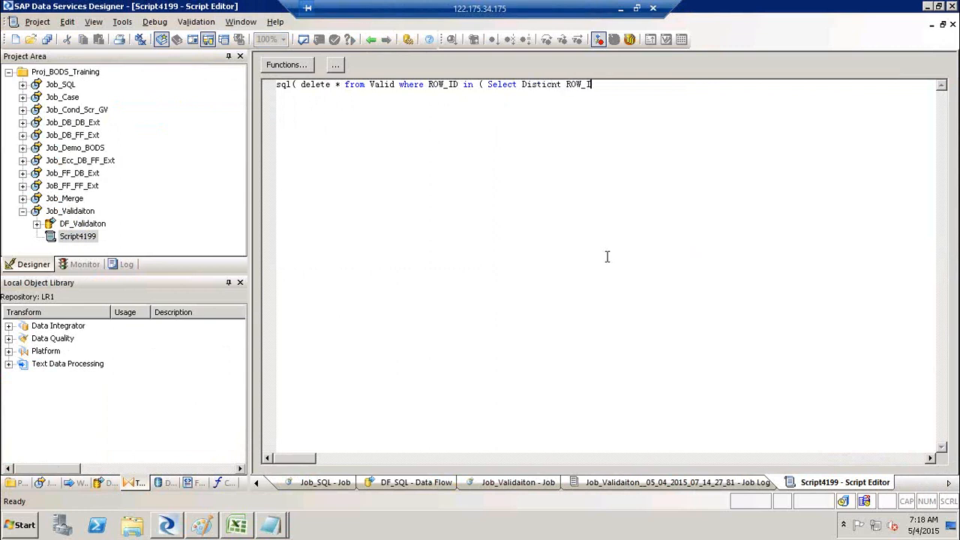
text(D from INVALID))
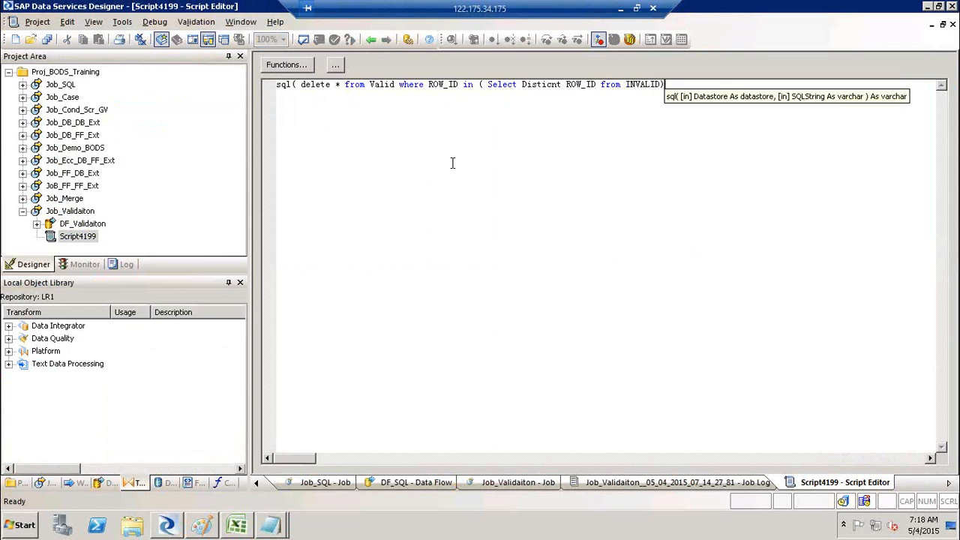
text(;)
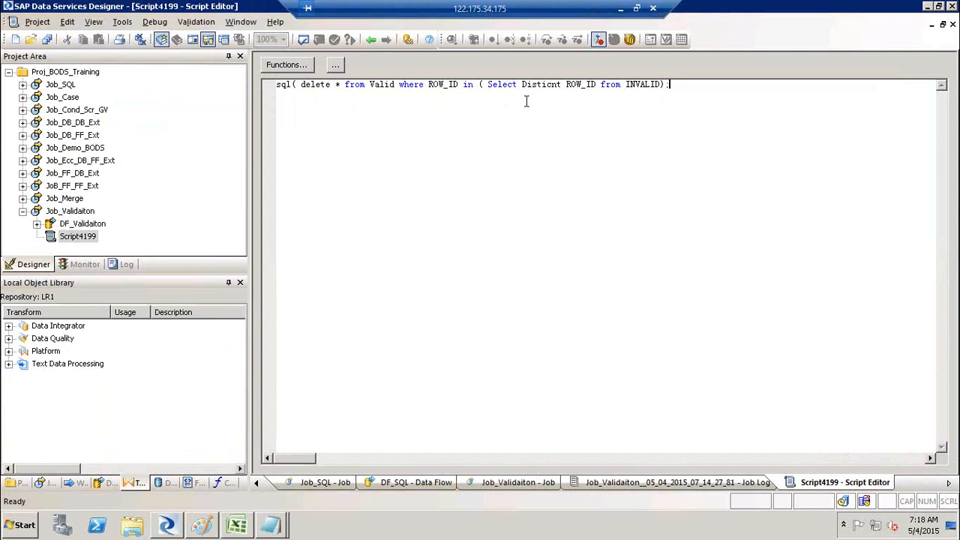
Review the script's subquery, ROW_ID condition and delete clause, and return to the Job_Validaiton workspace
click(488, 85)
shift+click(661, 85)
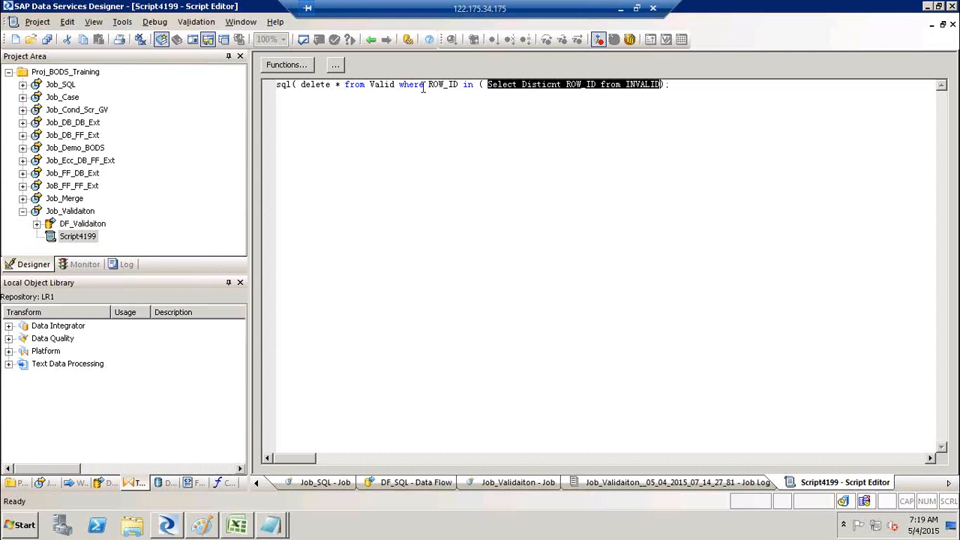
double_click(455, 84)
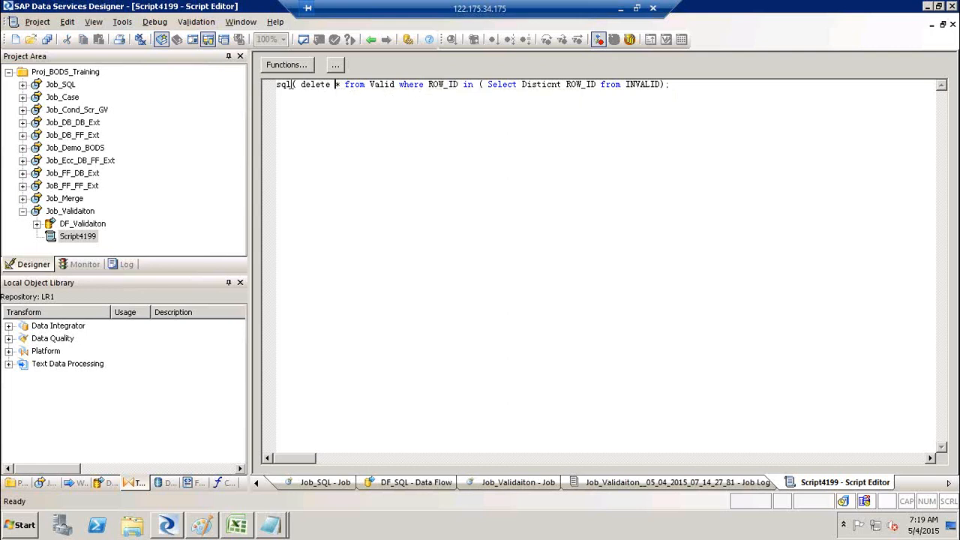
drag(337, 84, 289, 82)
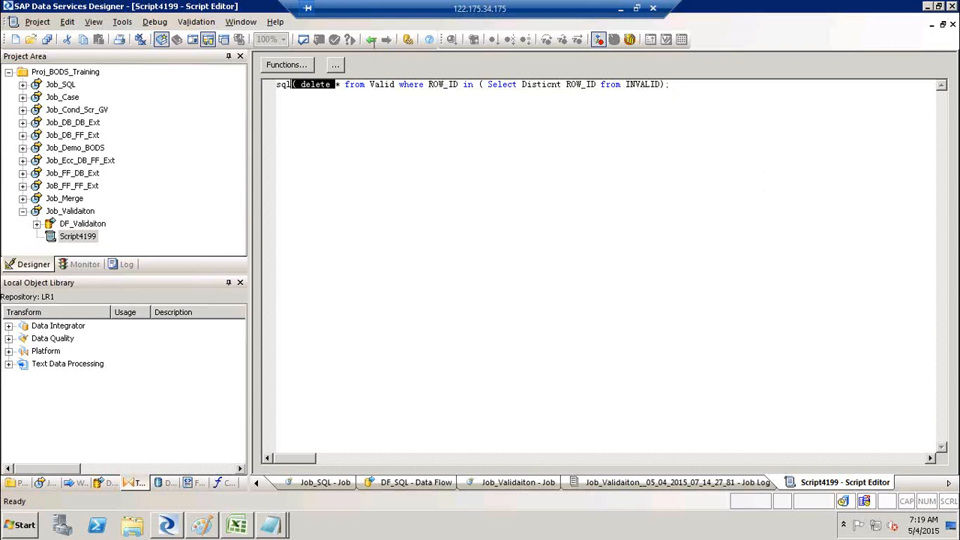
click(371, 39)
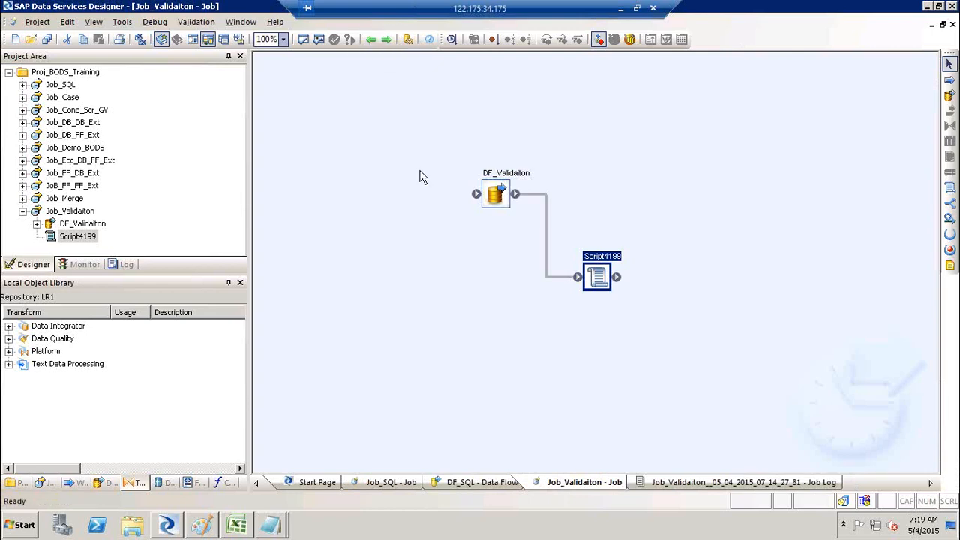
Open DF_Validaiton, preview the Invalid target data filtered to ORDERID 10248, and examine that row's error columns and row ID
double_click(504, 183)
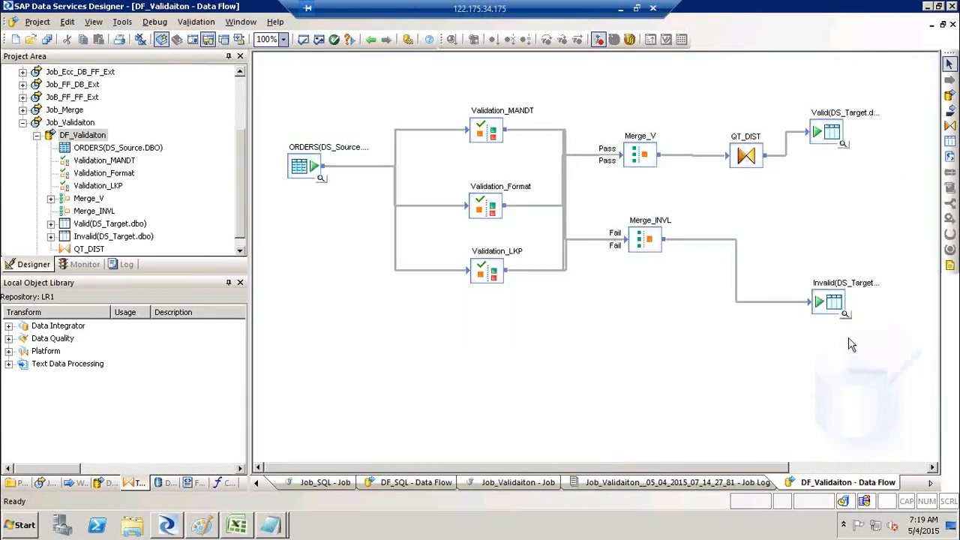
click(845, 321)
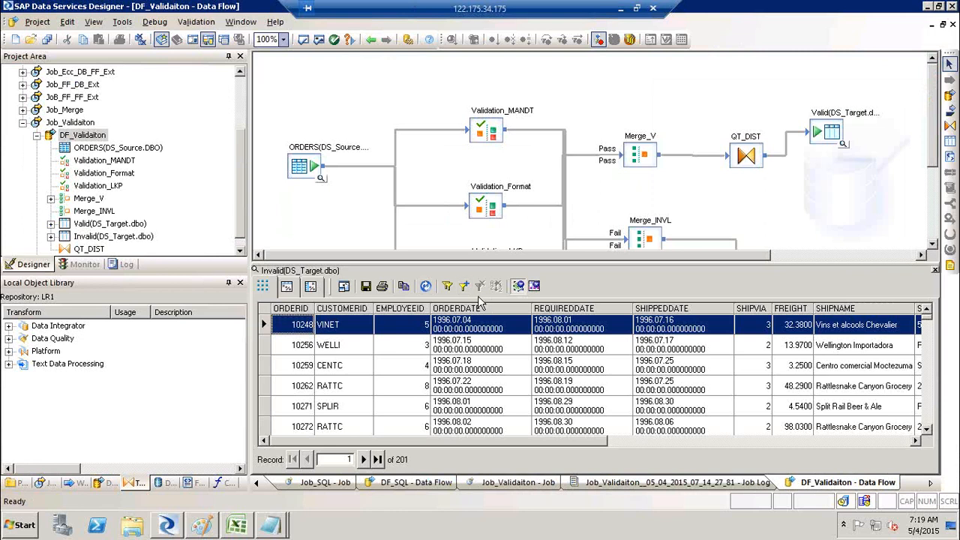
right_click(299, 324)
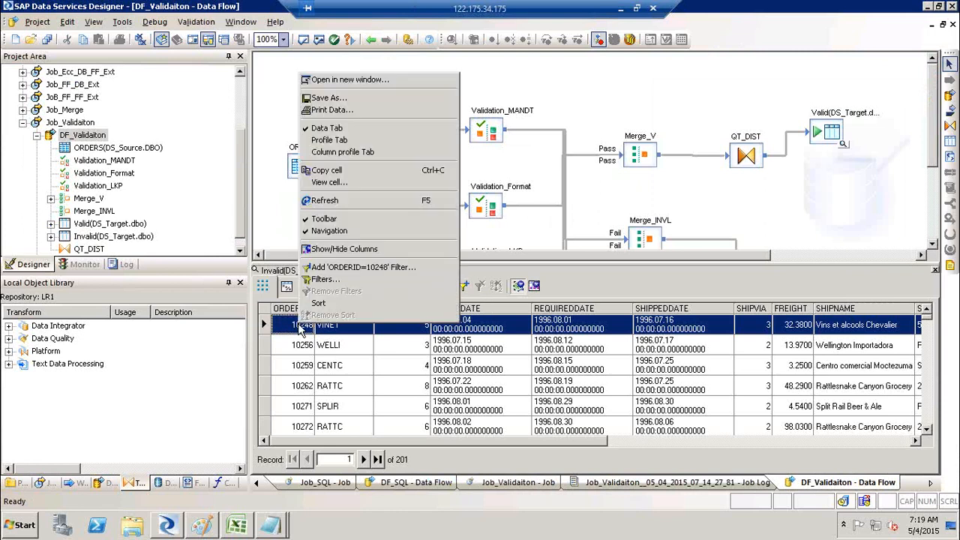
click(417, 273)
click(457, 331)
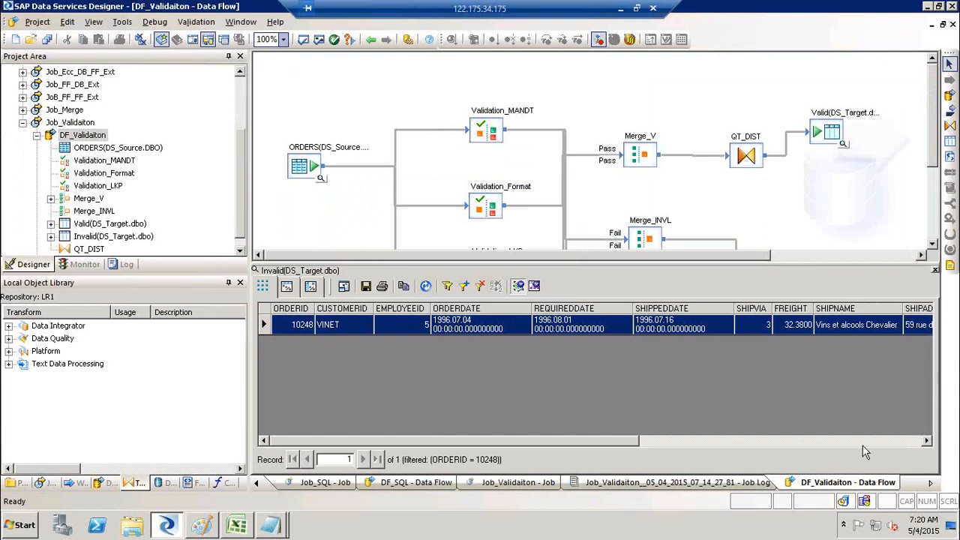
click(890, 443)
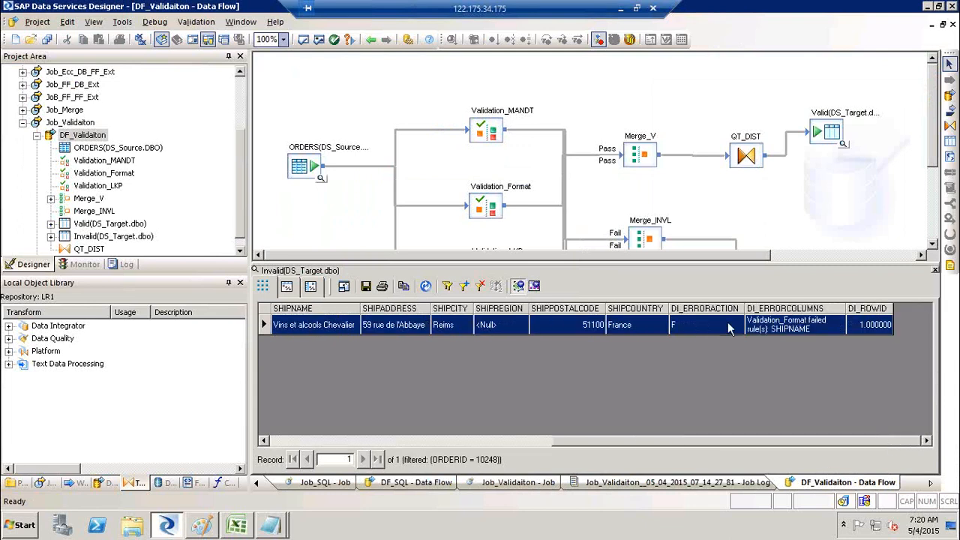
click(808, 333)
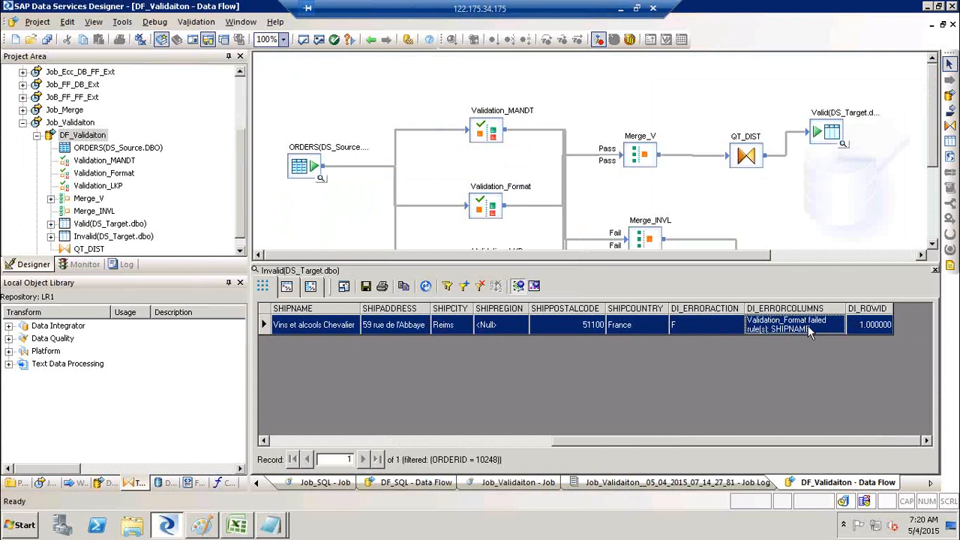
Remove the order filter, close the Invalid data preview, and point out the ORDERS source and Invalid target
click(480, 285)
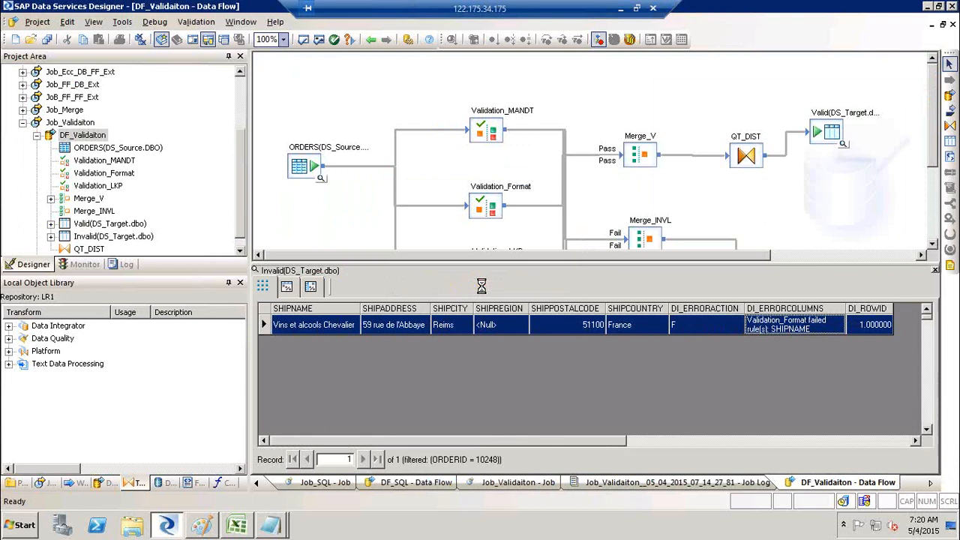
click(936, 272)
click(297, 171)
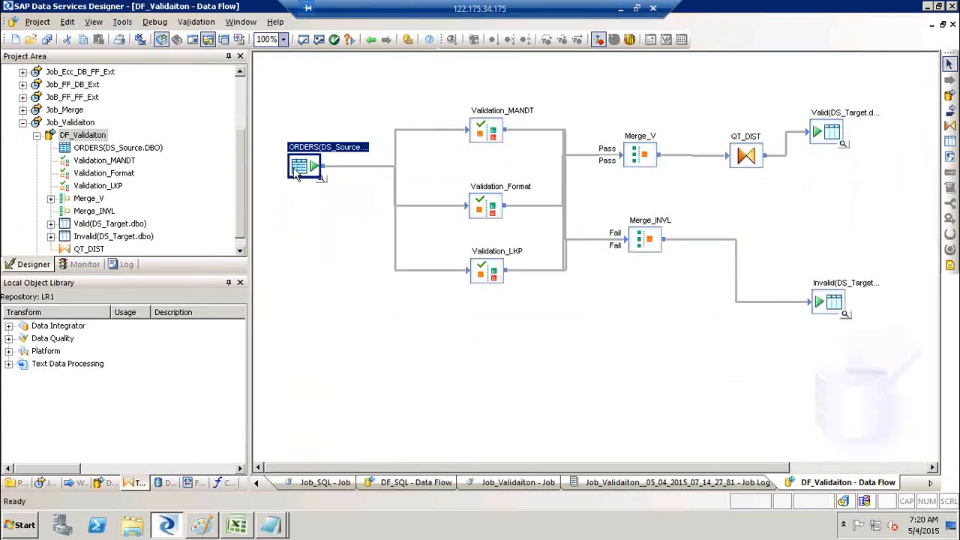
click(813, 310)
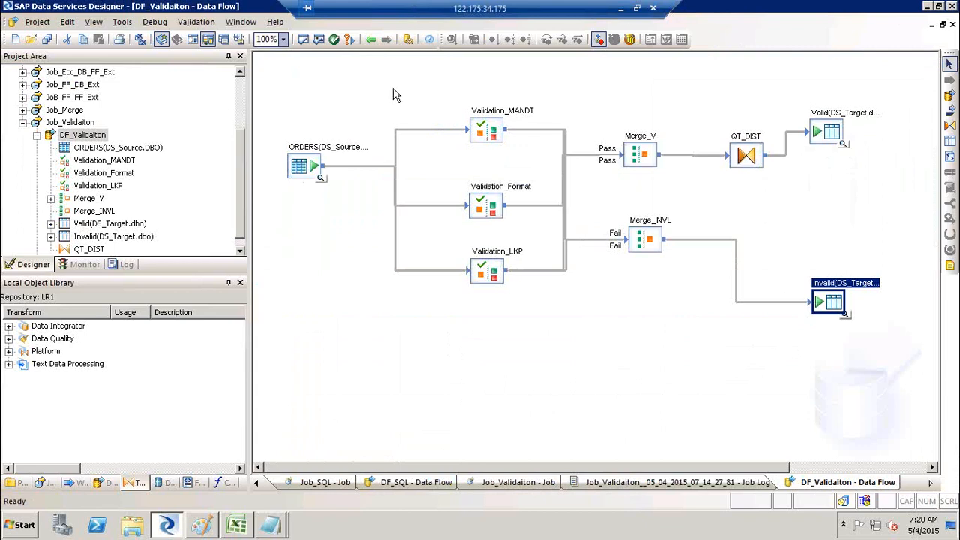
Collapse Job_Validaiton in the project tree, switch to the Notepad note, and clear the delete statement from it
click(23, 122)
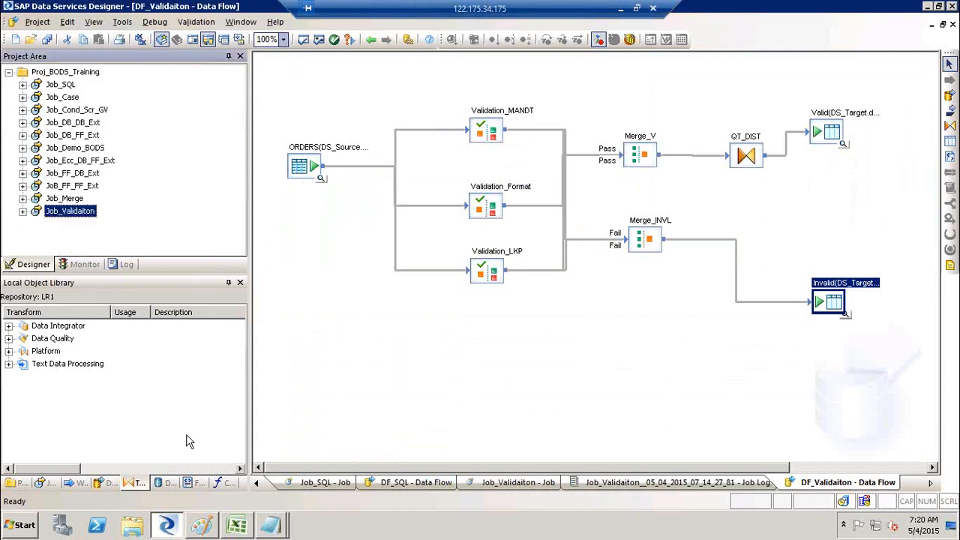
click(284, 524)
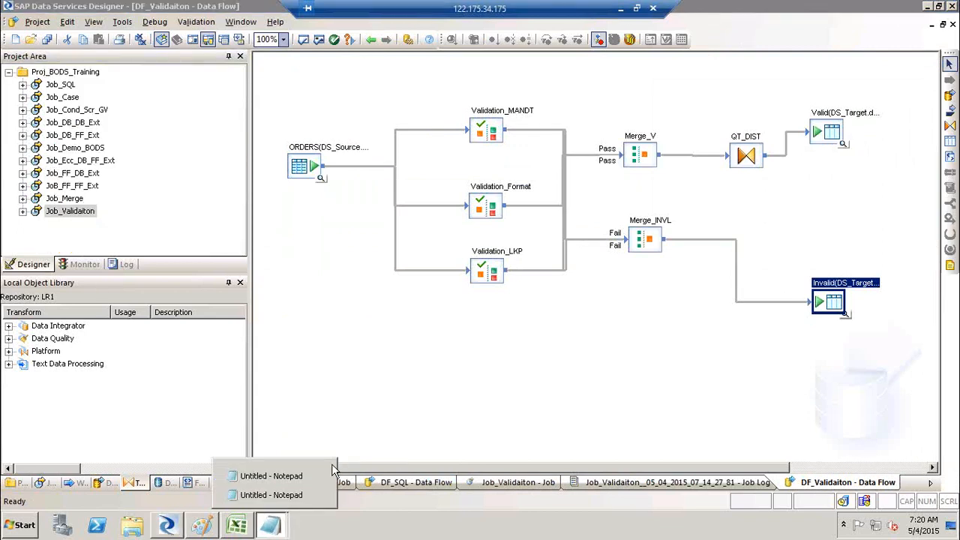
click(274, 475)
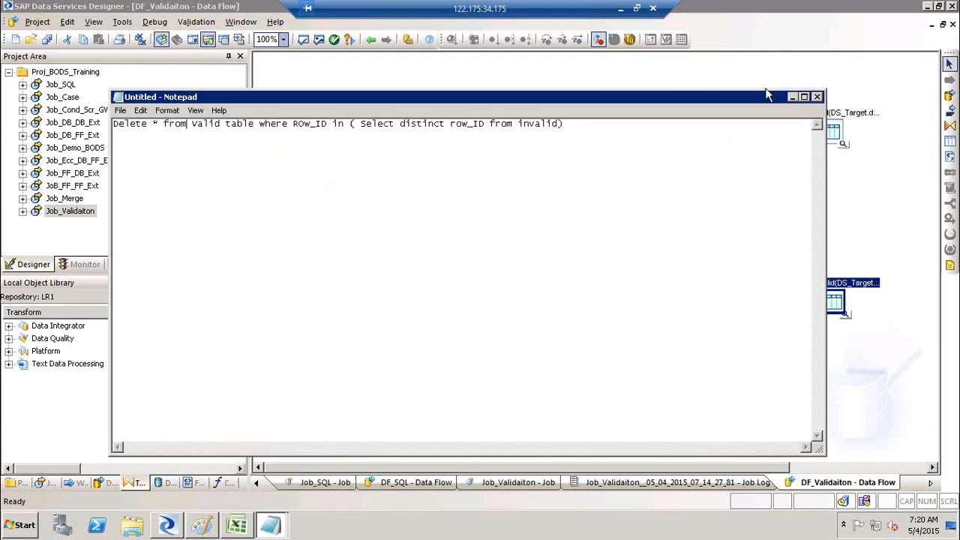
click(629, 122)
key(ctrl+a)
key(ctrl+x)
key(Return)
Expand the Platform transforms, select XML_Map, and write the note heading "XML MAP ( QT for XML data)"
text(Map)
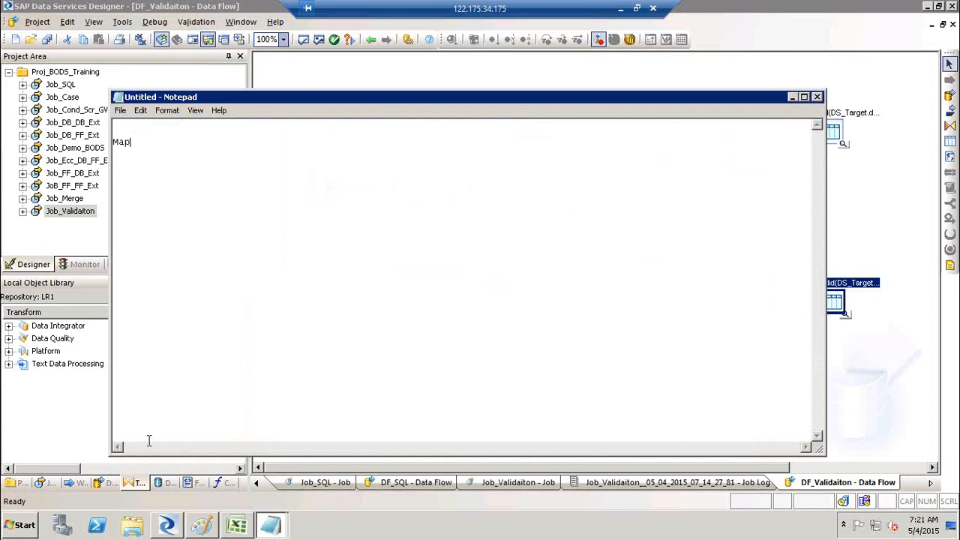
click(9, 351)
click(60, 453)
key(alt+Tab)
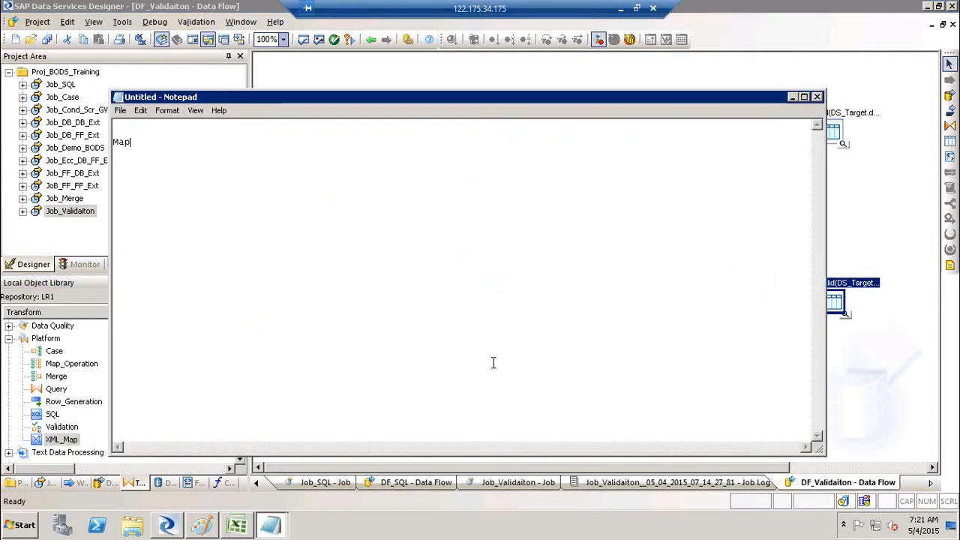
key(BackSpace)
key(BackSpace)
key(BackSpace)
text(XML MAP)
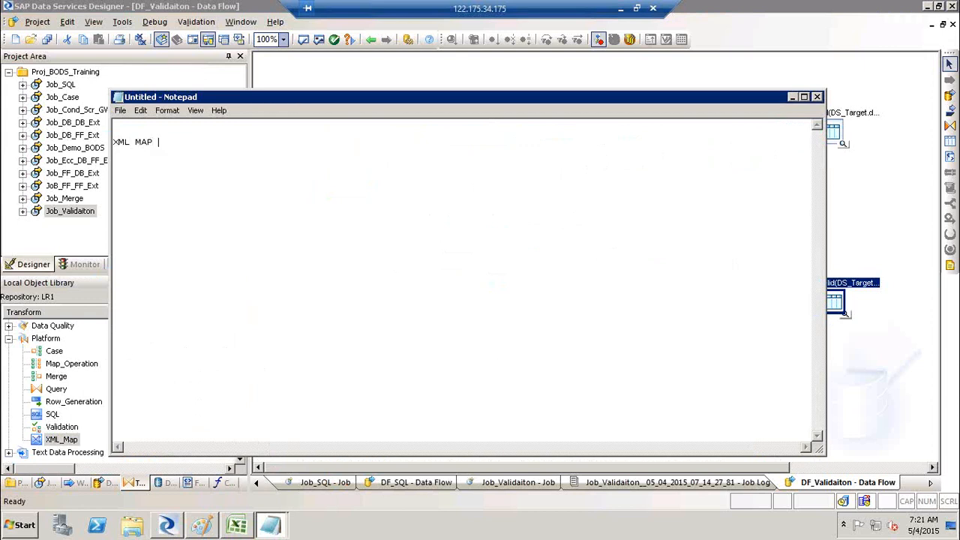
text( ( QT)
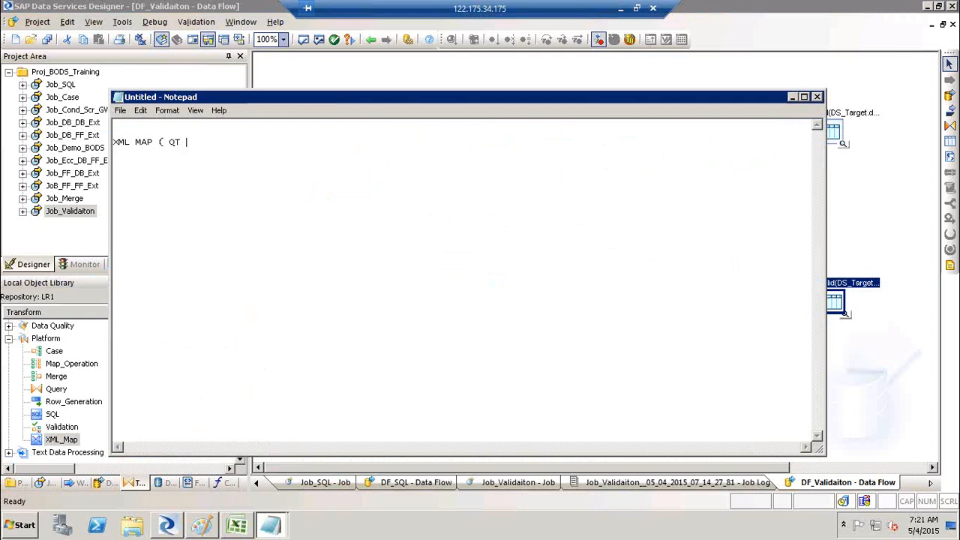
text( for XML data))
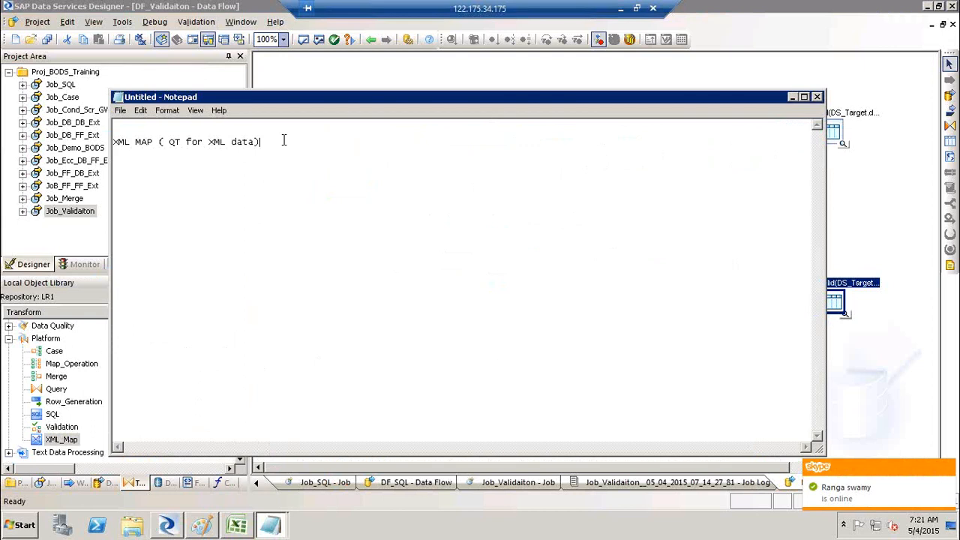
Add the line "XML Data" under the note's heading, followed by "QT," and "XML_MAP" on separate lines
key(Return)
text(XML Data)
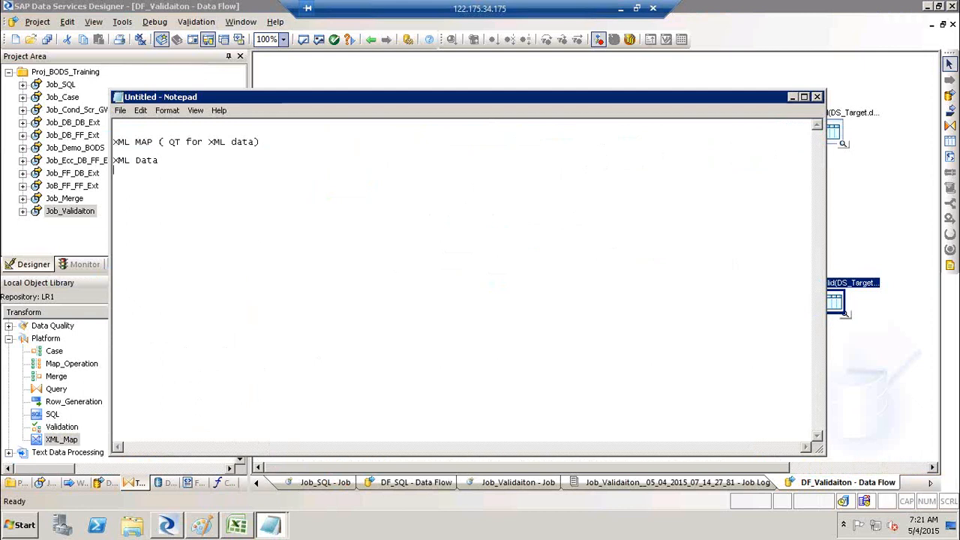
key(Return)
text(QT,)
key(Return)
text(XML_MAP)
key(Return)
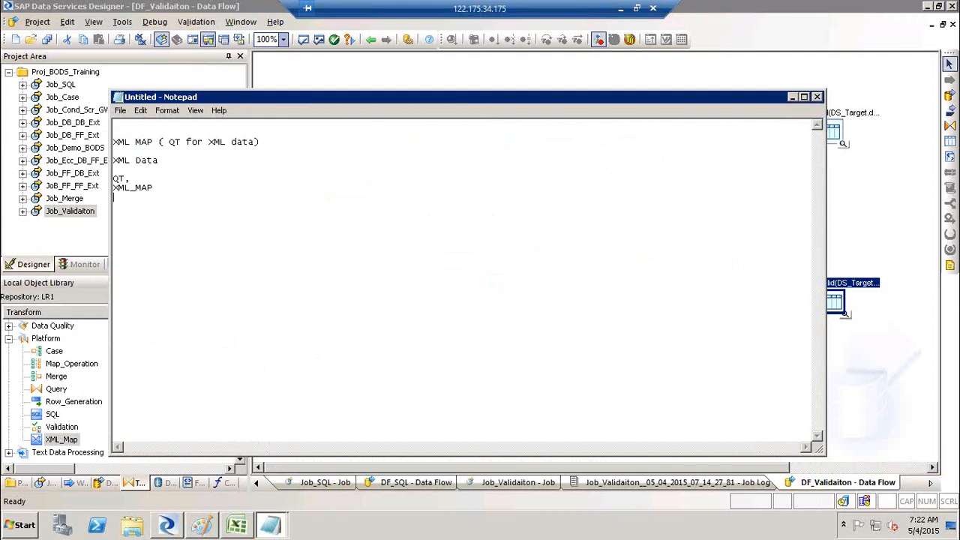
Add the line "XML_Pipiline" below XML_MAP in the note, highlight XML_MAP, and select the Query transform in the object library
text(XML_Pipeline)
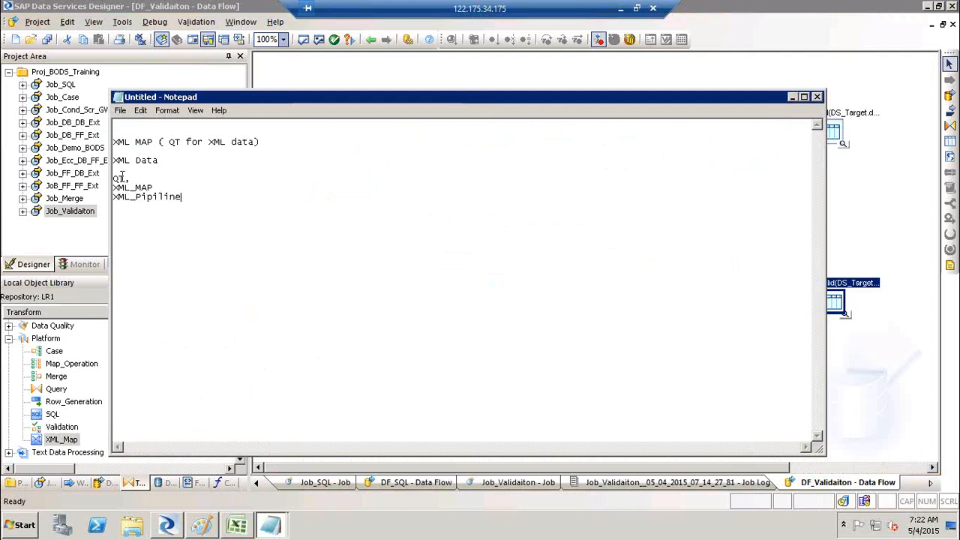
drag(155, 188, 115, 189)
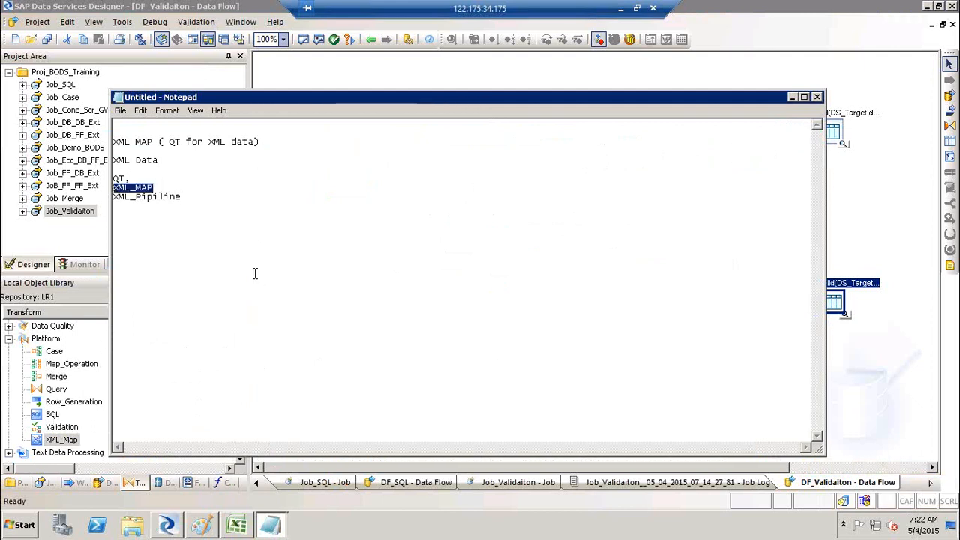
click(794, 98)
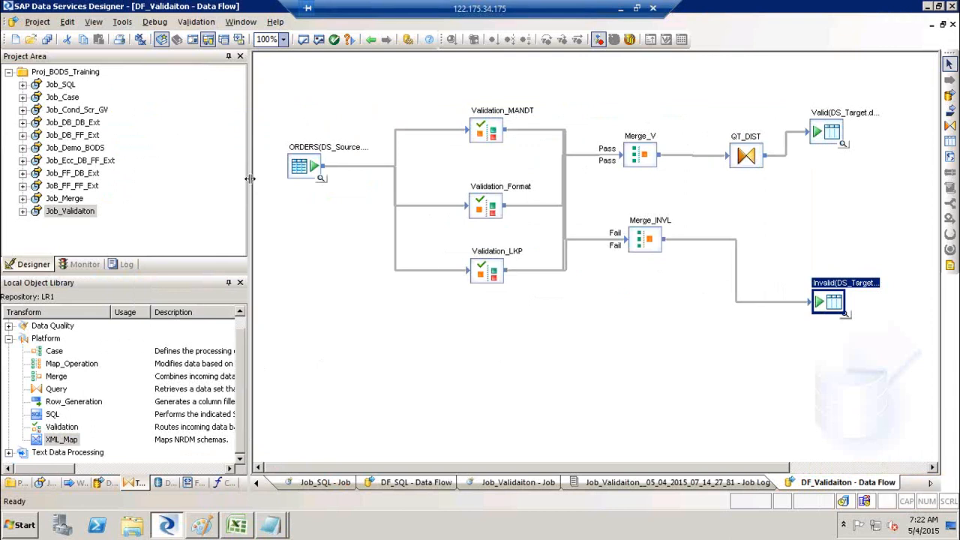
click(54, 391)
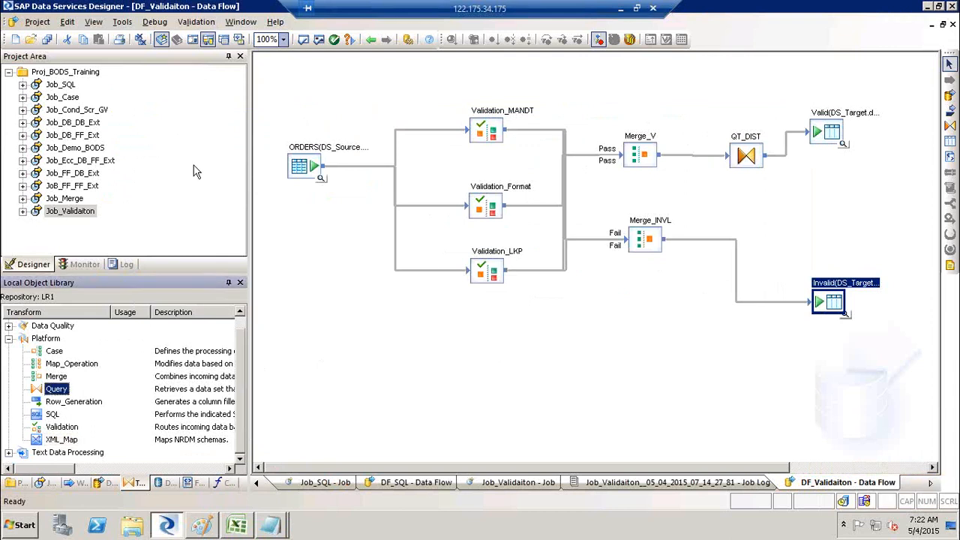
Dismiss the blank Notepad window, return to the XML note, and add the line "FF like XML" below XML_Pipiline
key(alt+Tab)
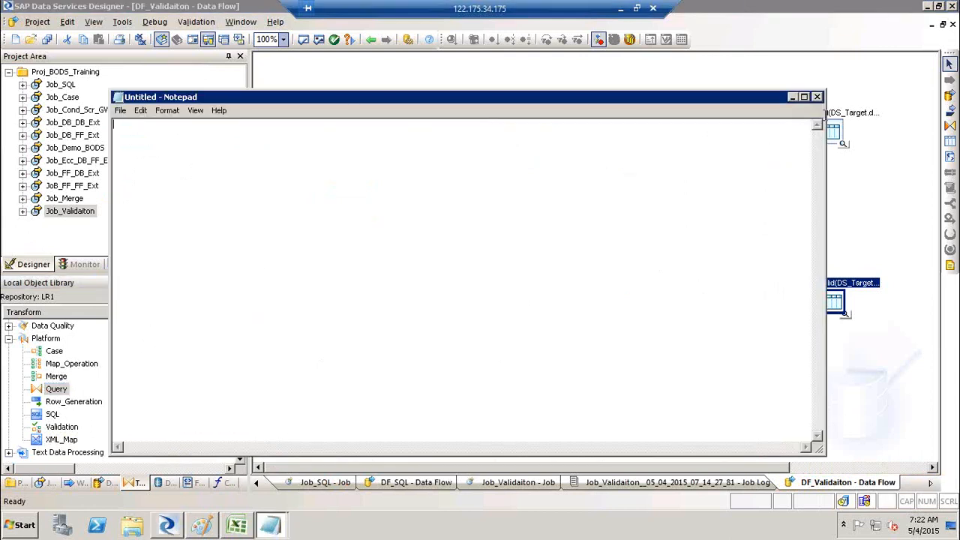
click(818, 97)
key(alt+Tab)
key(alt+Tab)
key(alt+Tab)
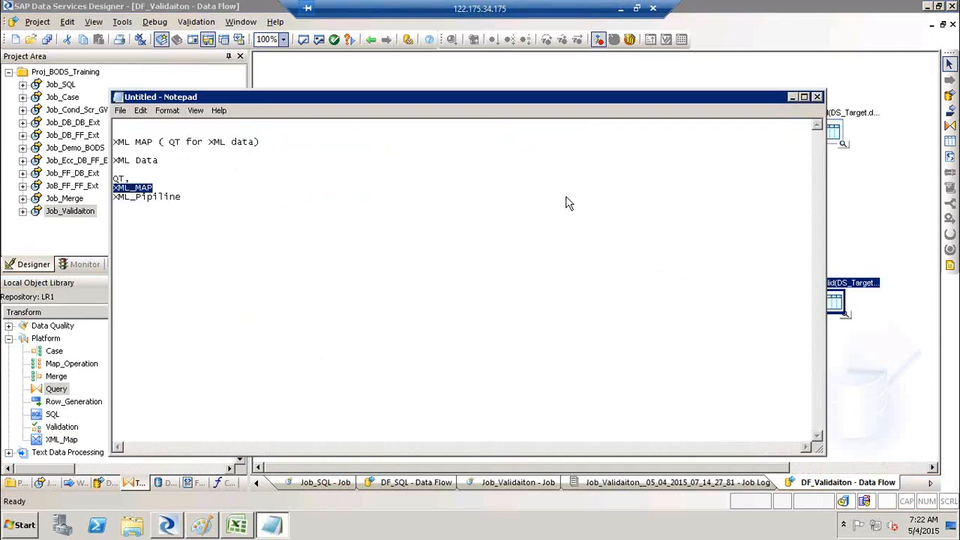
click(220, 196)
key(Return)
key(Return)
key(Return)
text(FF like )
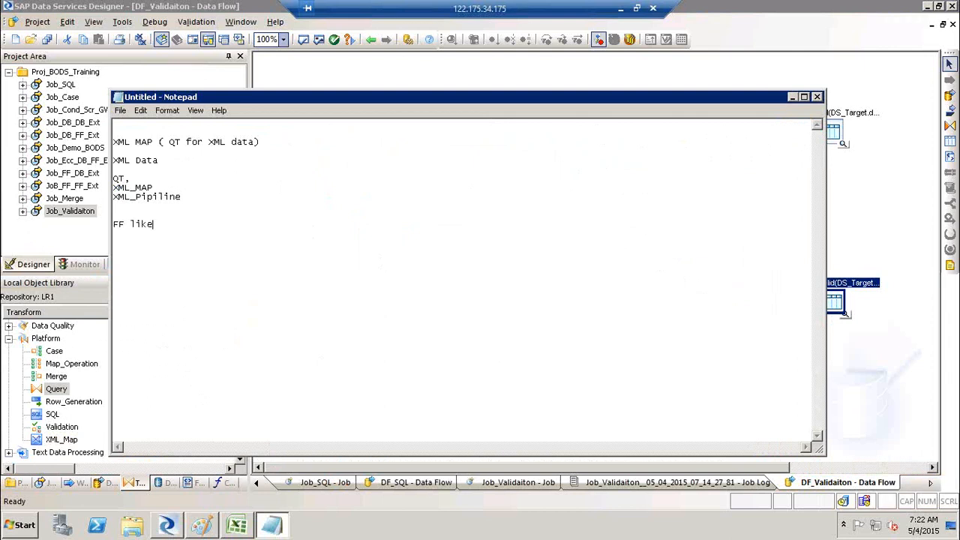
text(XML)
Add the first numbered point "1) can no connect XML file BODS" under "FF like XML"
key(Return)
key(Return)
text(1) XML file BODS)
click(129, 244)
text(can no connec)
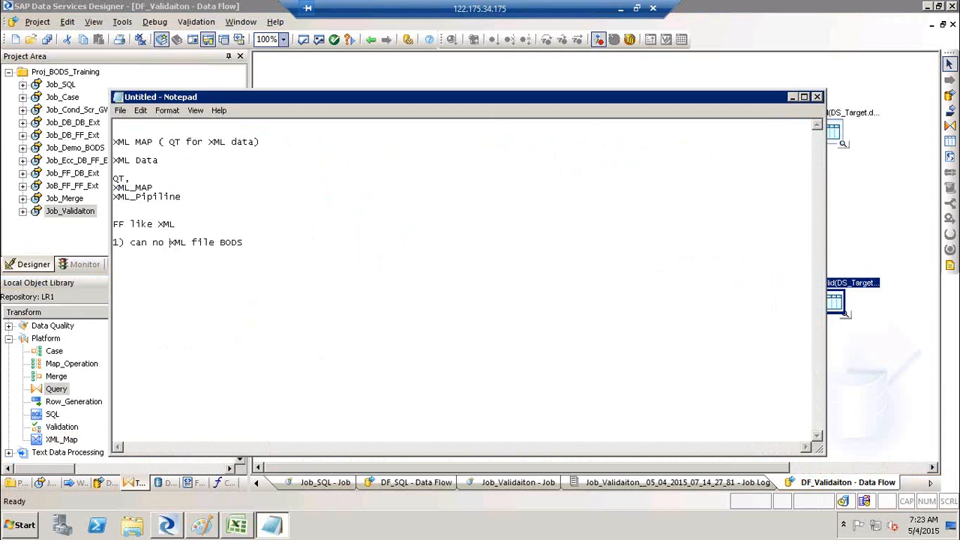
text(t XML file BODS )
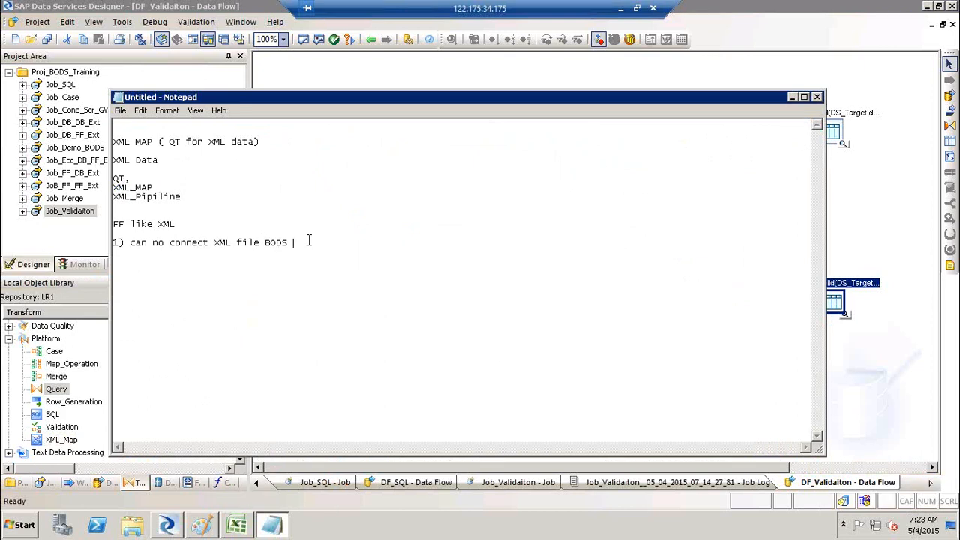
Add the second numbered point "2) XSD, DTD (Data type defenition) Structure (" to the note
text(2) XSD, DTD)
click(150, 252)
click(206, 256)
text((Data type dene)
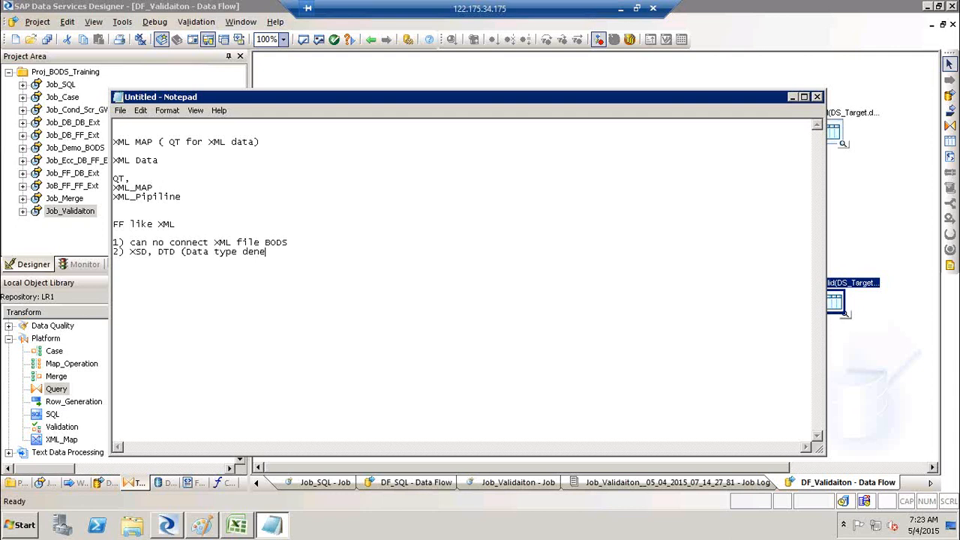
key(BackSpace)
key(BackSpace)
text(fenition) Structure ()
click(283, 291)
Write the flow line "XML --> XSD/DTD--> BODS" below the numbered points and "JSON" on the line under it
click(407, 250)
key(Return)
text(XML --> X)
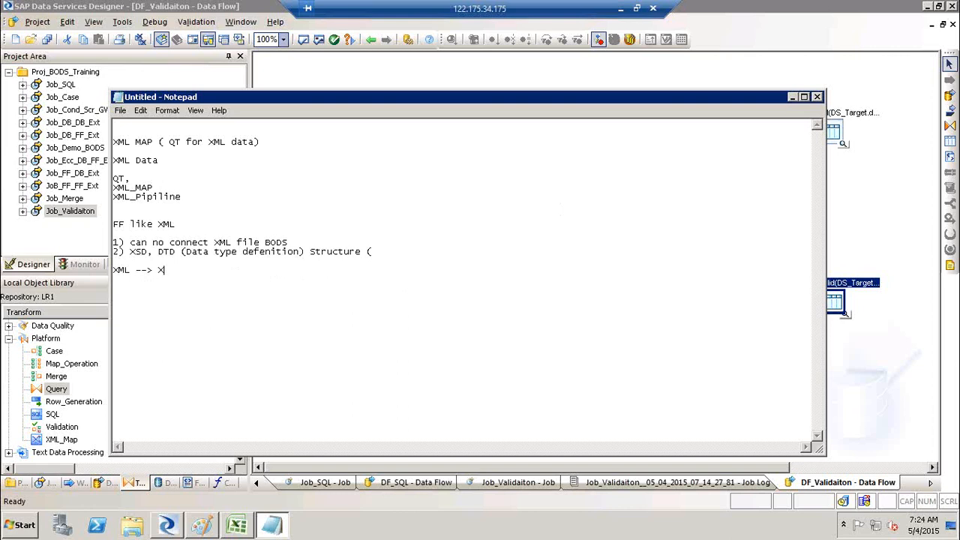
text(SD/DTD--> BODS)
click(199, 270)
click(257, 272)
key(Return)
text(JSON)
double_click(115, 279)
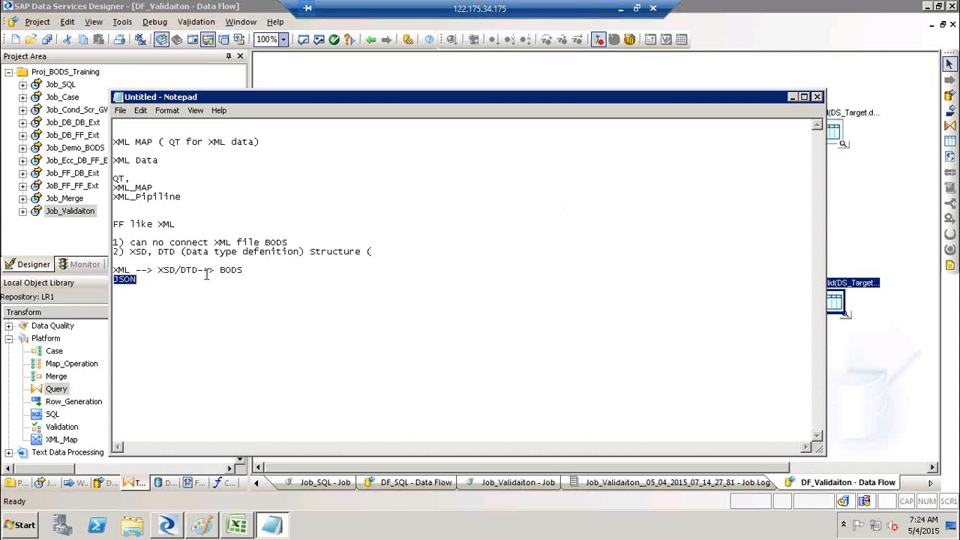
Open the BODI_XIR2_Manipulating XML folder from the desktop, select the postcodeAddress document type definition, and widen the Type column
click(90, 343)
key(super+d)
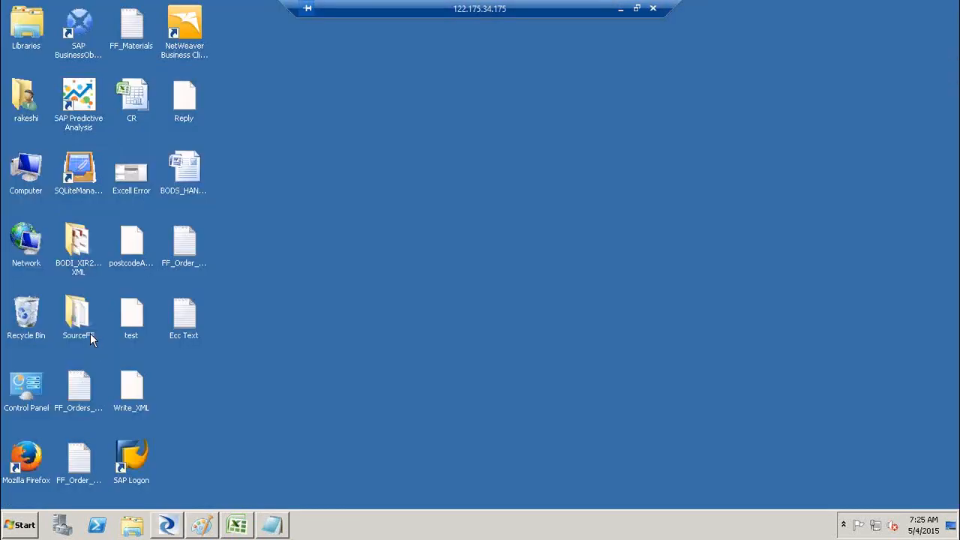
double_click(72, 246)
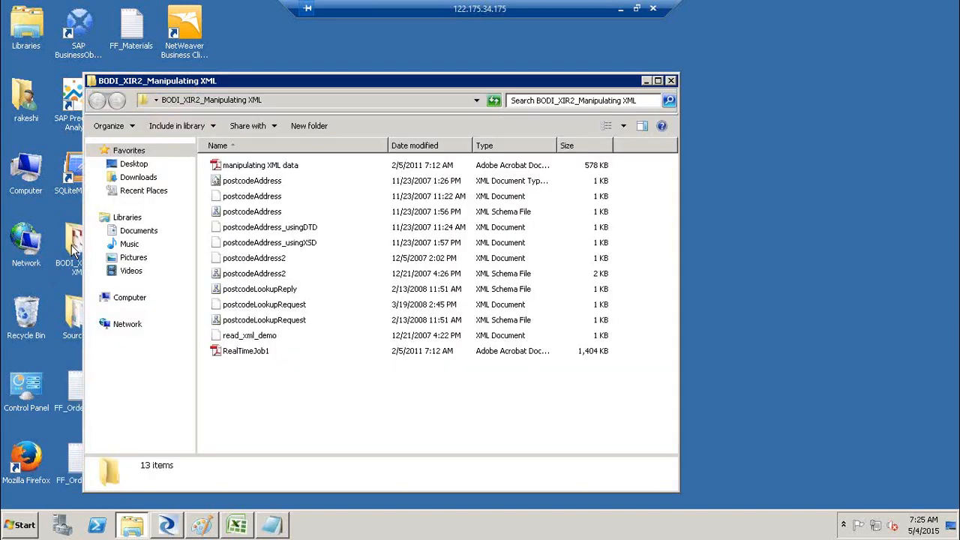
click(275, 186)
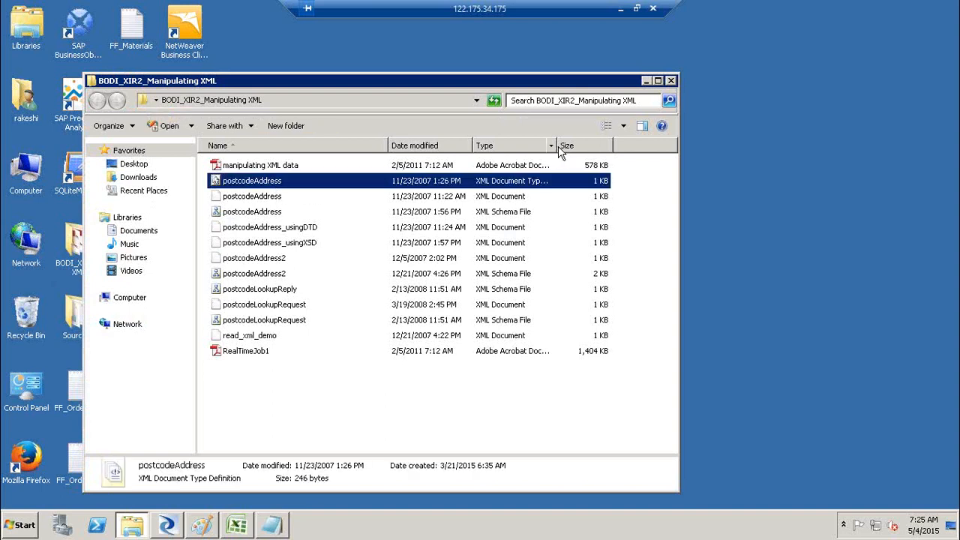
drag(558, 147, 639, 142)
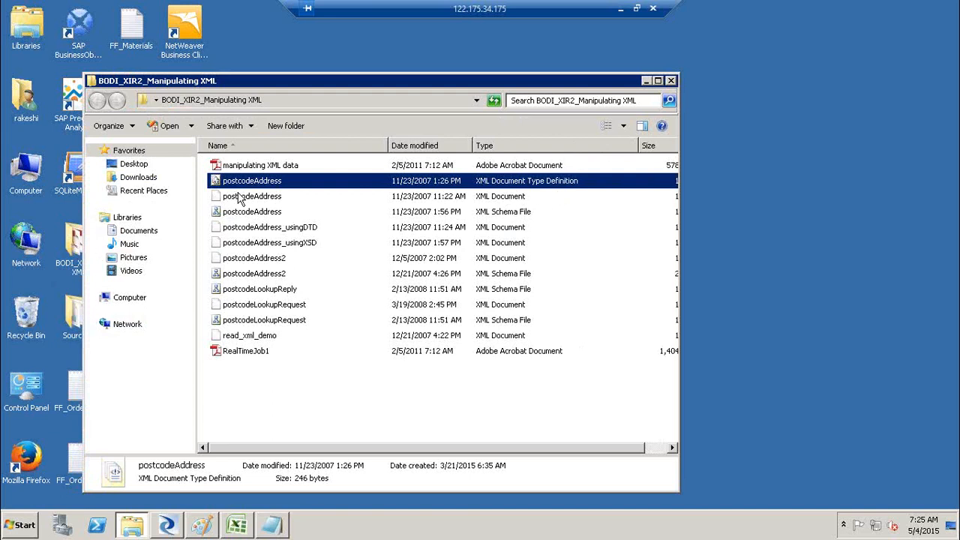
Compare the XML document, XML schema and DTD versions of postcodeAddress, and close the folder
click(497, 199)
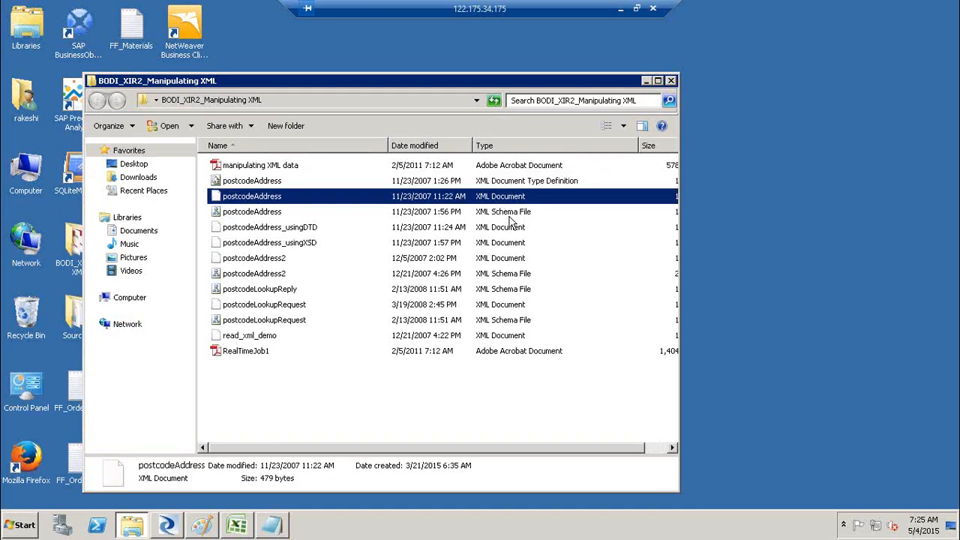
click(510, 216)
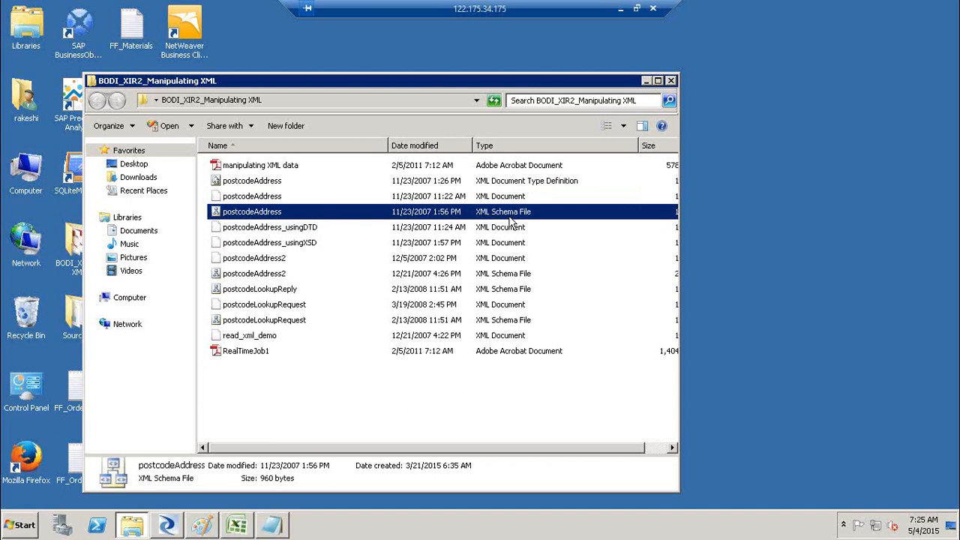
click(517, 198)
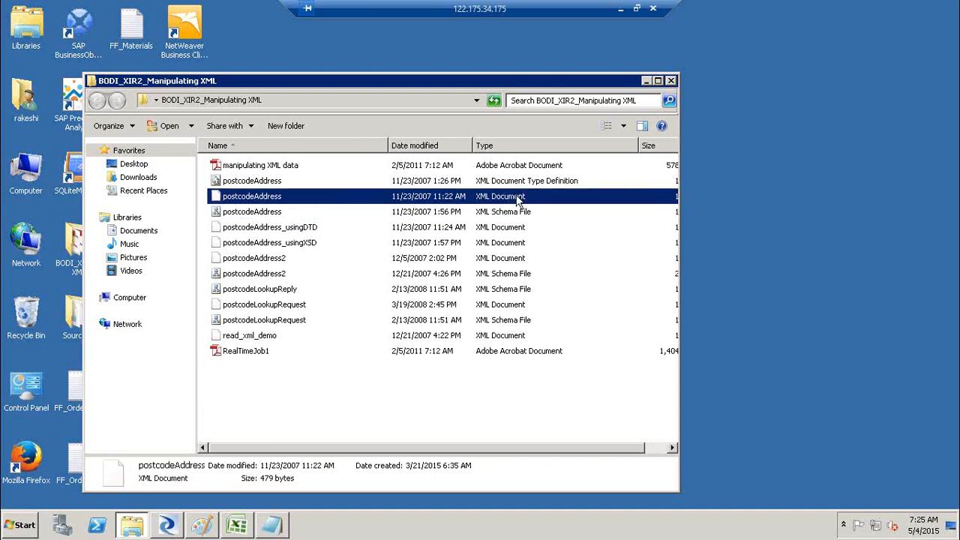
click(527, 186)
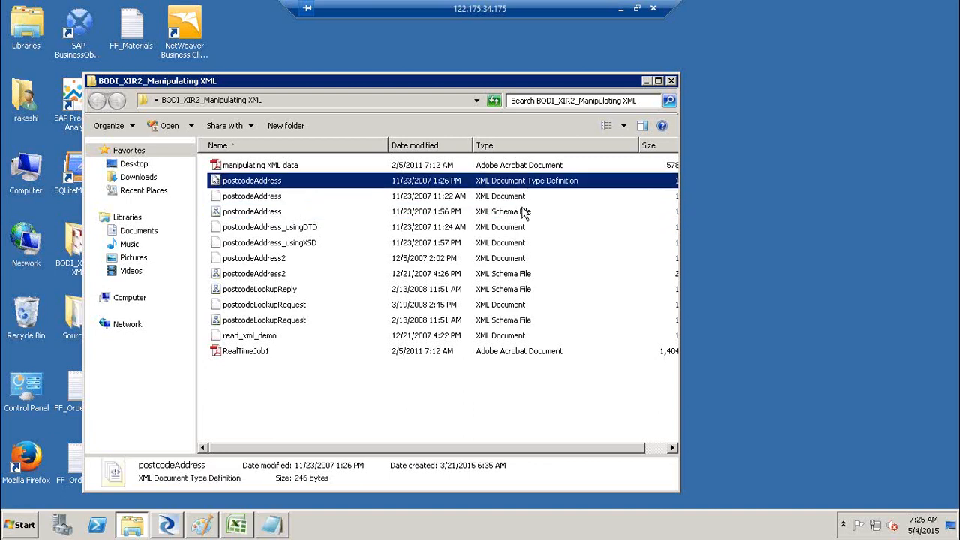
click(525, 212)
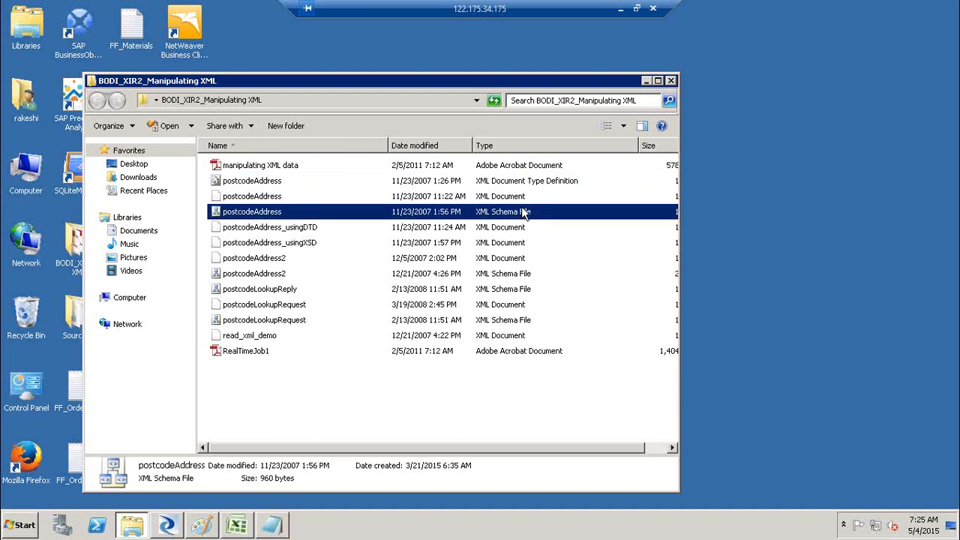
click(672, 81)
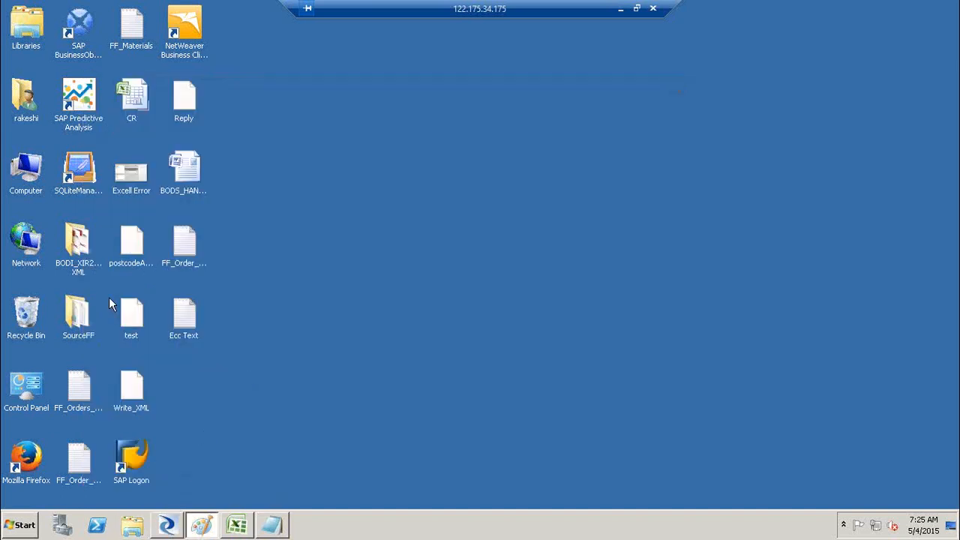
click(86, 251)
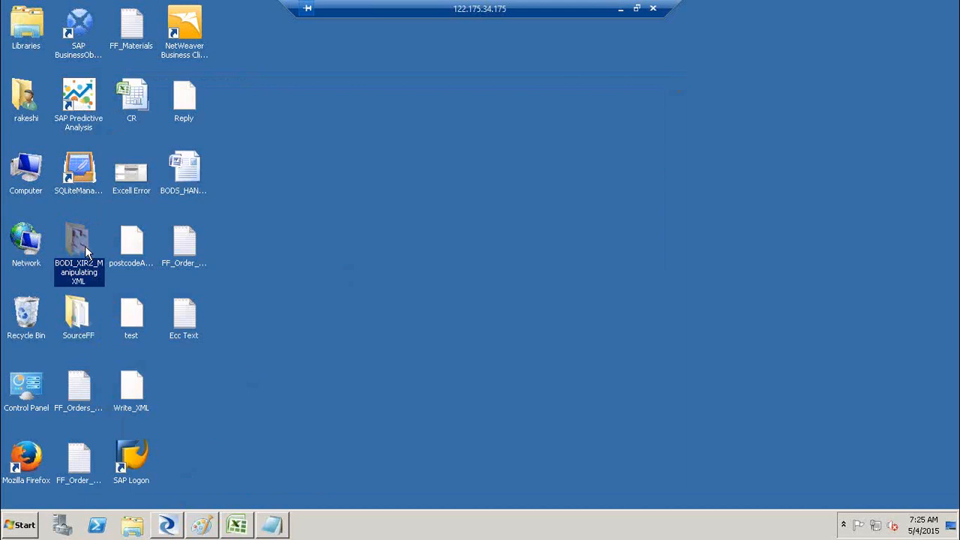
Switch to SAP Data Services Designer, display the file formats in the object library, recheck the note, and collapse Flat Files
click(167, 526)
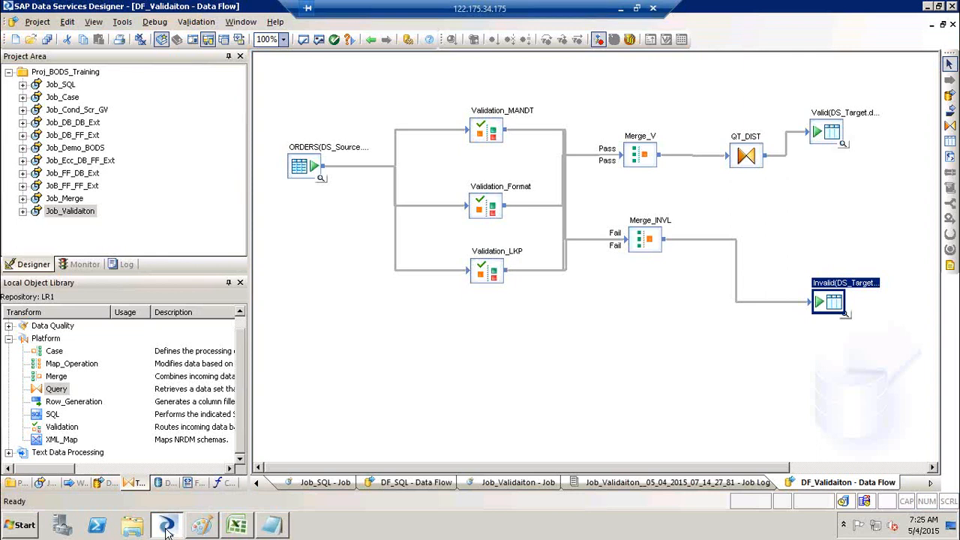
click(197, 483)
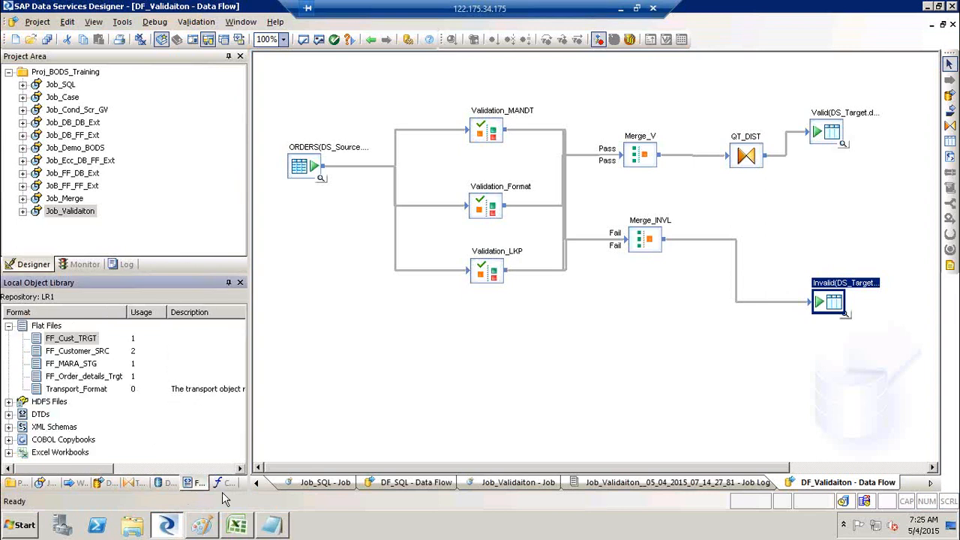
click(274, 529)
click(148, 272)
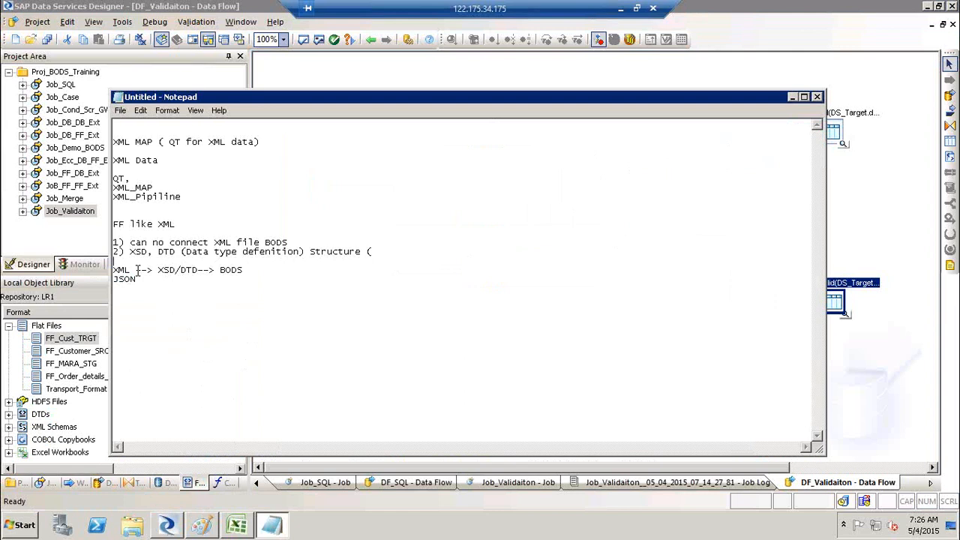
key(alt+Tab)
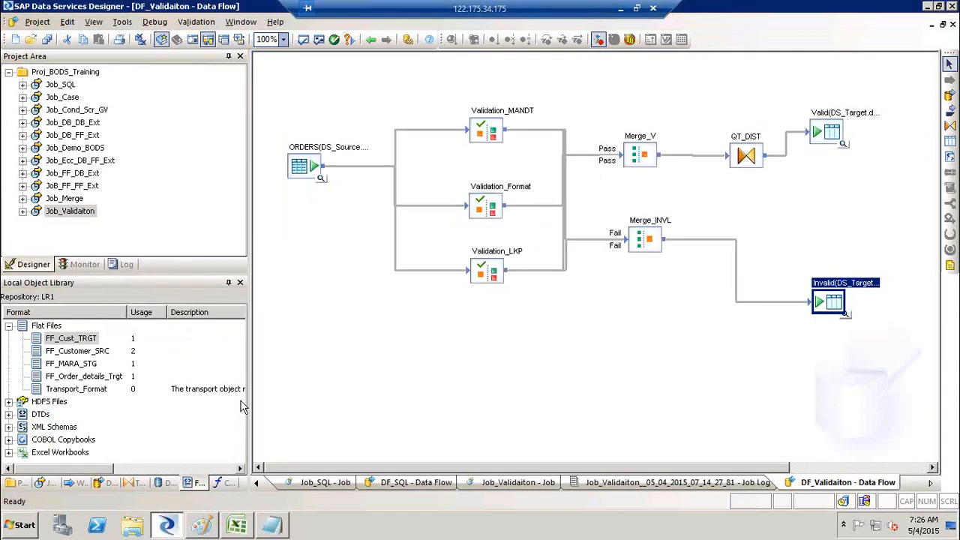
click(8, 328)
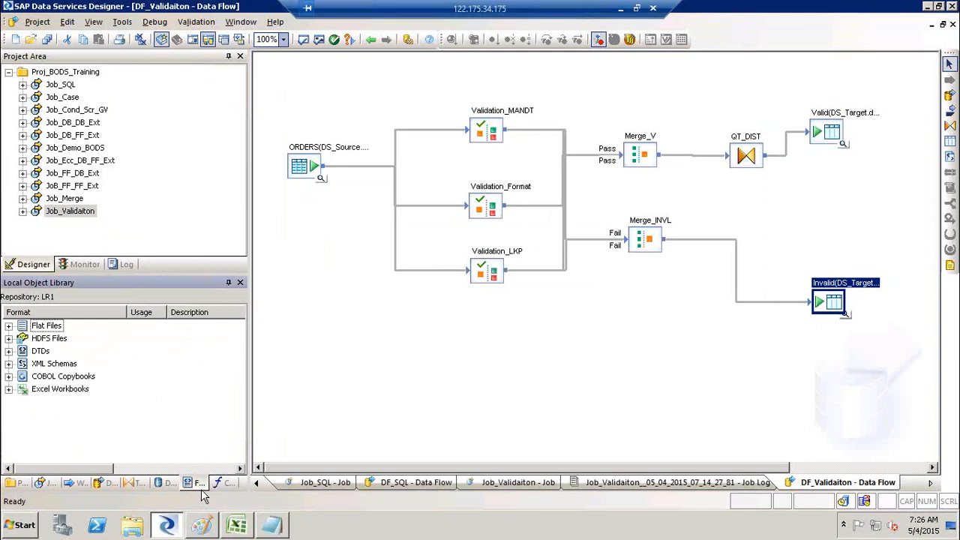
Examine the DTDs and XML Schemas format groups and the options for creating new DTD and XML Schema formats
click(42, 352)
click(45, 365)
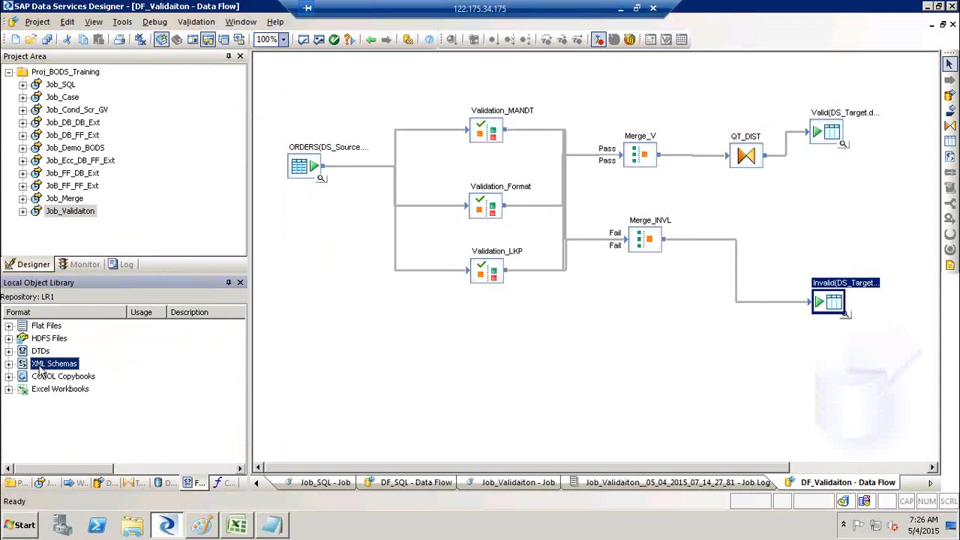
right_click(40, 367)
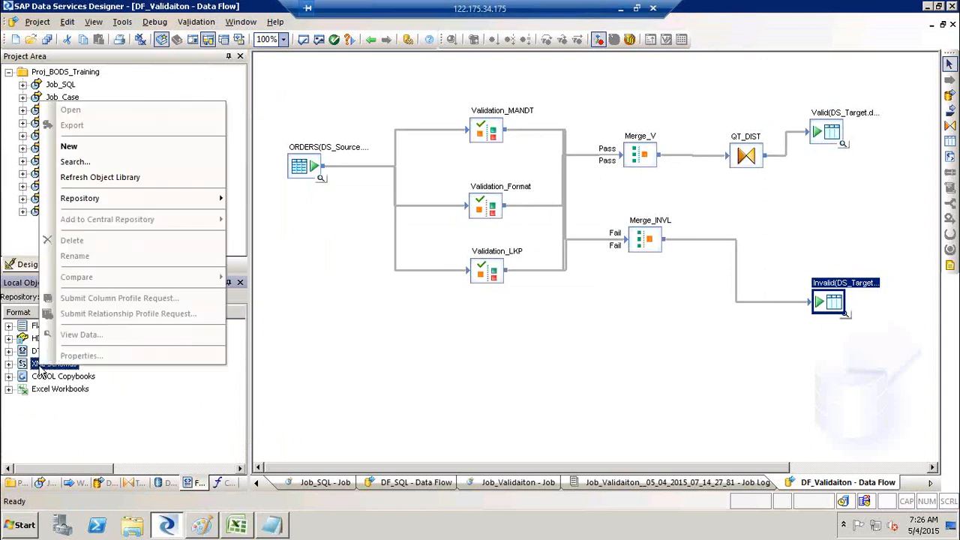
click(323, 275)
click(37, 22)
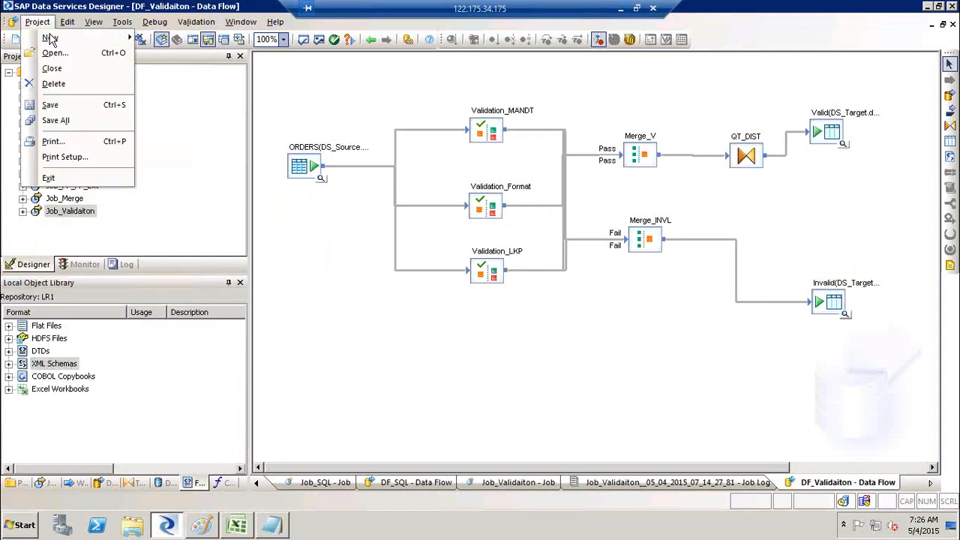
mouse_move(50, 38)
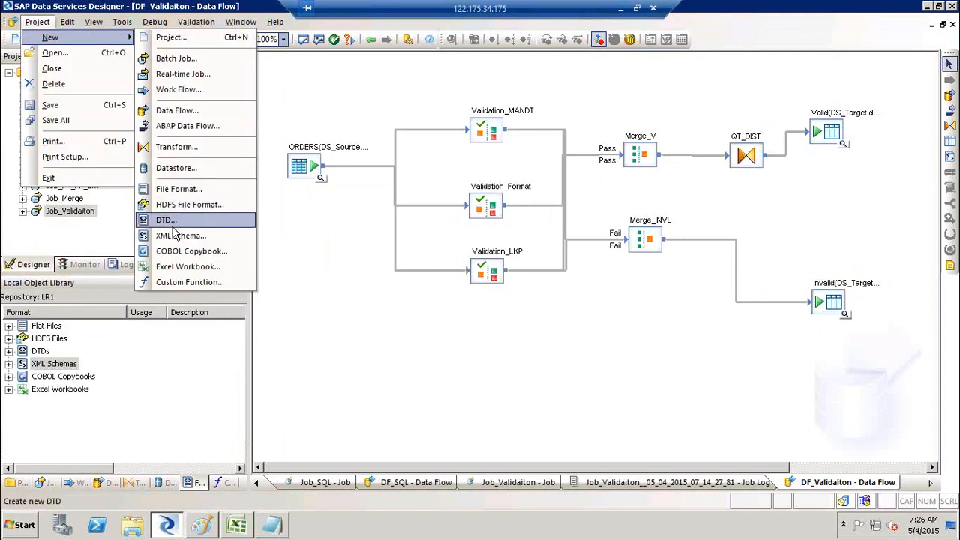
click(304, 379)
Start importing a new XML Schema format from the object library and move its dialog clear of the upper data flow
right_click(180, 412)
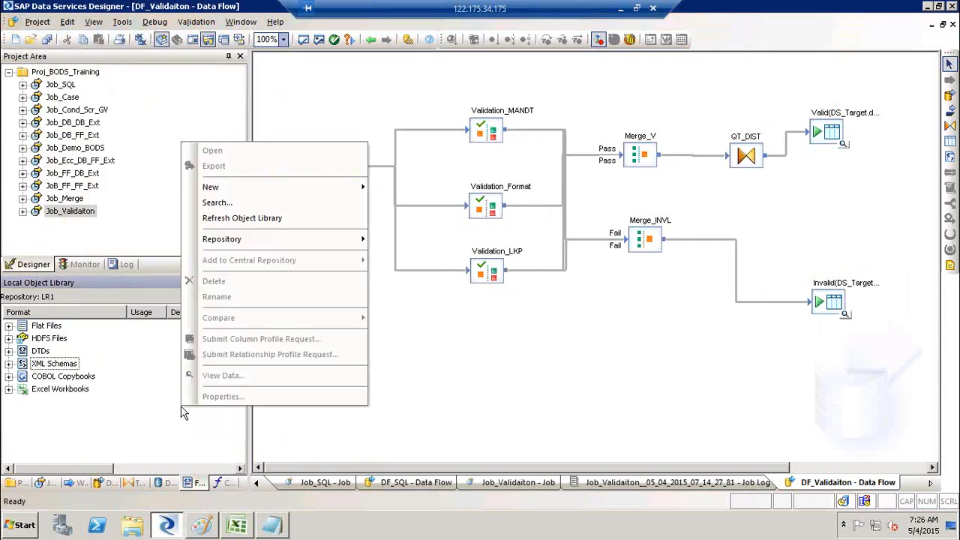
mouse_move(276, 187)
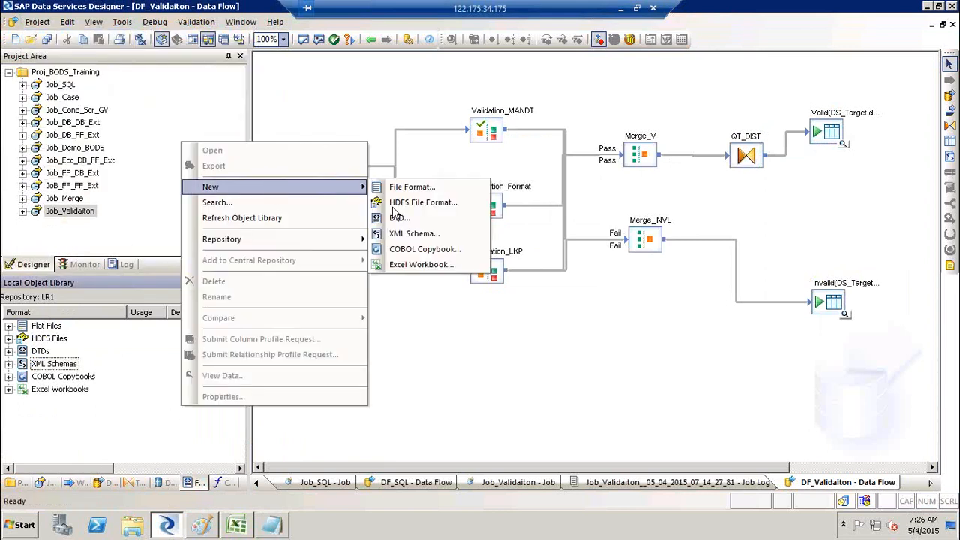
click(431, 237)
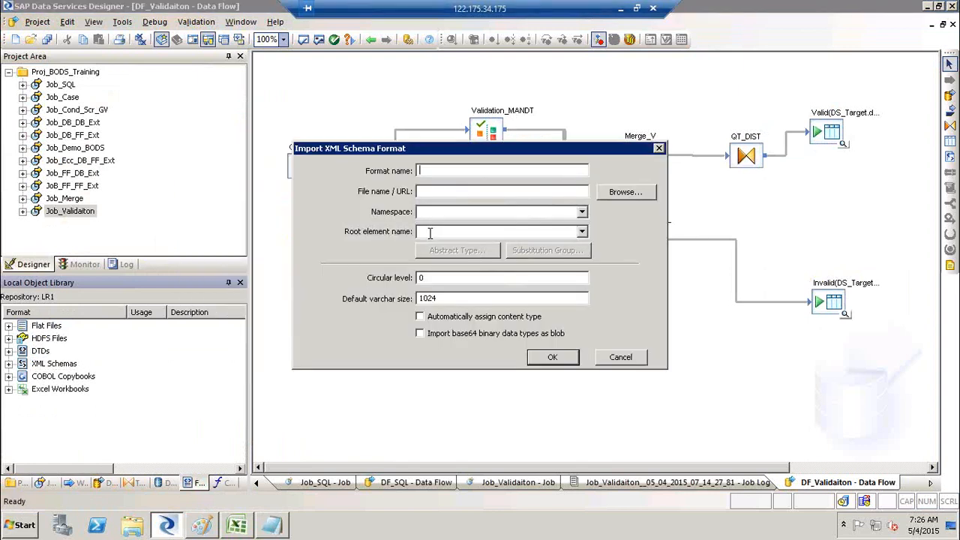
drag(335, 151, 355, 209)
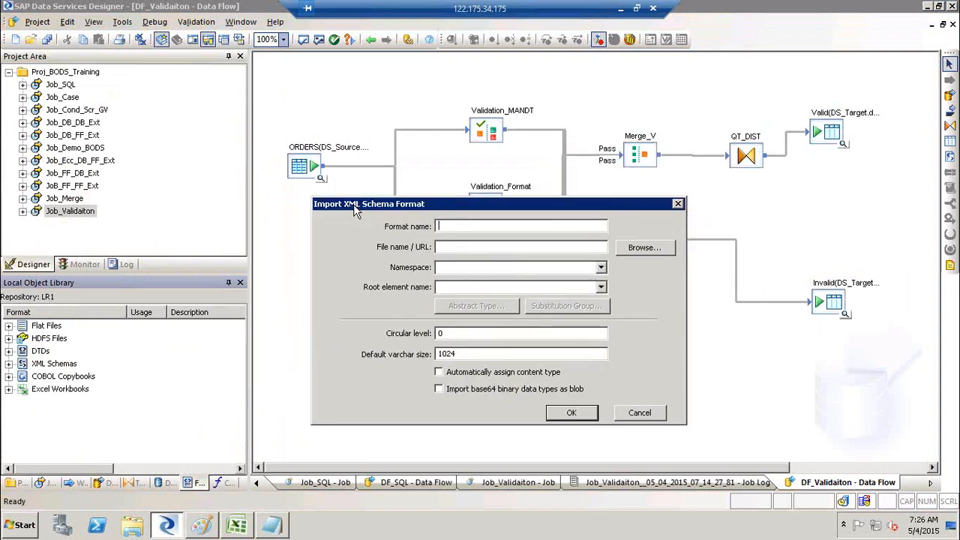
Select the postcodeAddress.xsd file from the BODI_XIR2_Manipulating XML folder as the schema to import
click(656, 254)
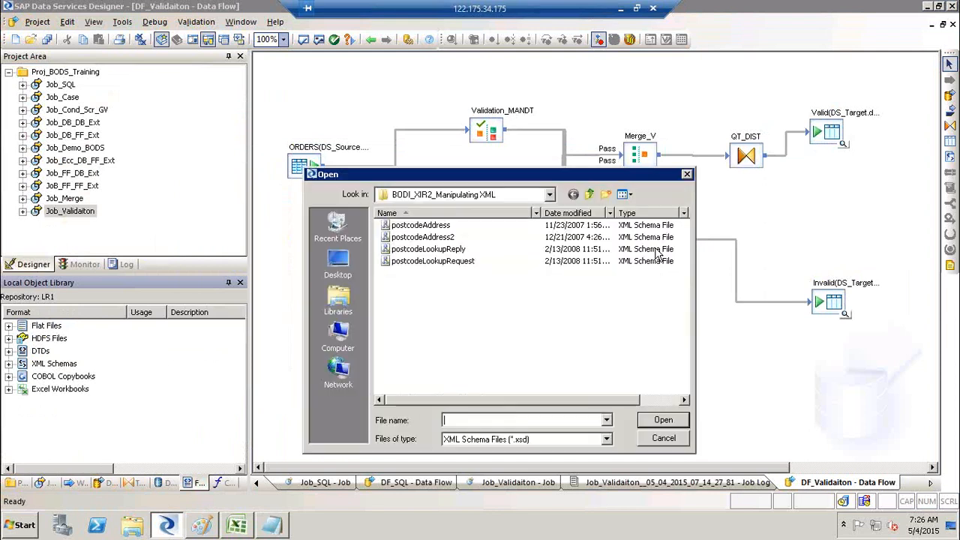
click(448, 228)
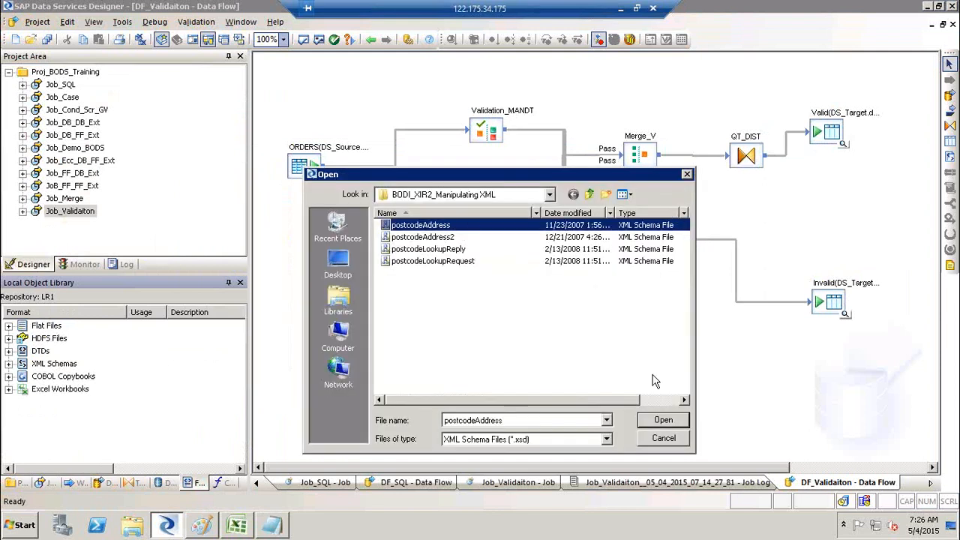
click(663, 421)
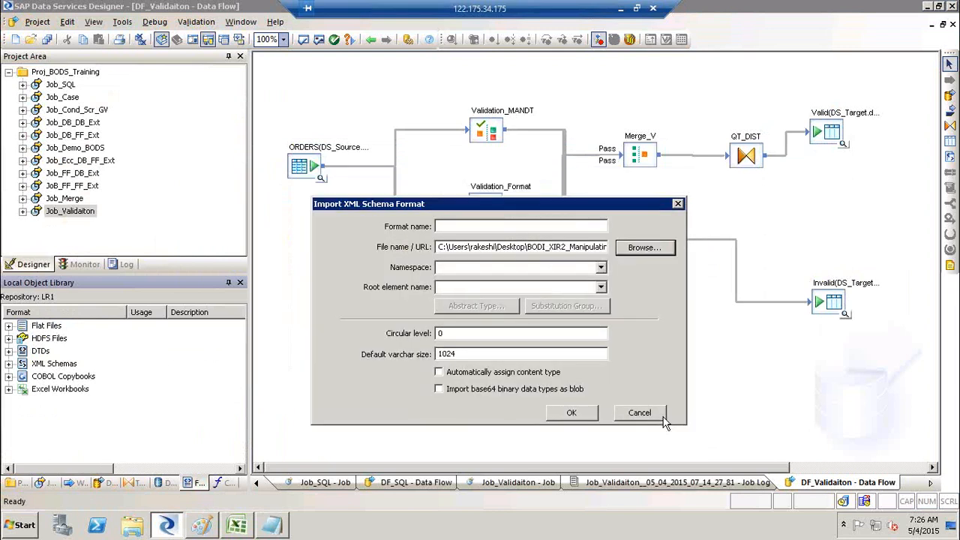
click(575, 240)
key(End)
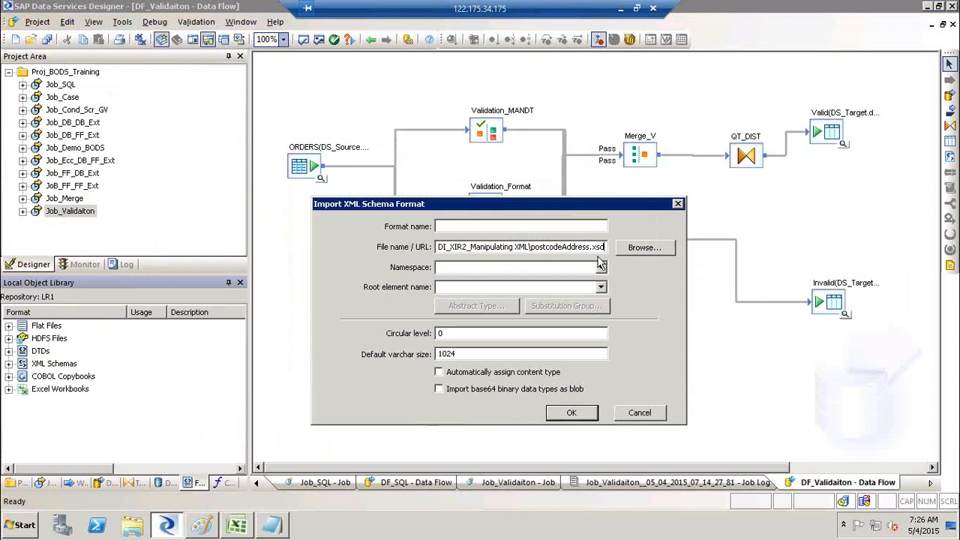
drag(593, 247, 608, 247)
Set the root element name to postcodeAddress and copy that name
click(601, 288)
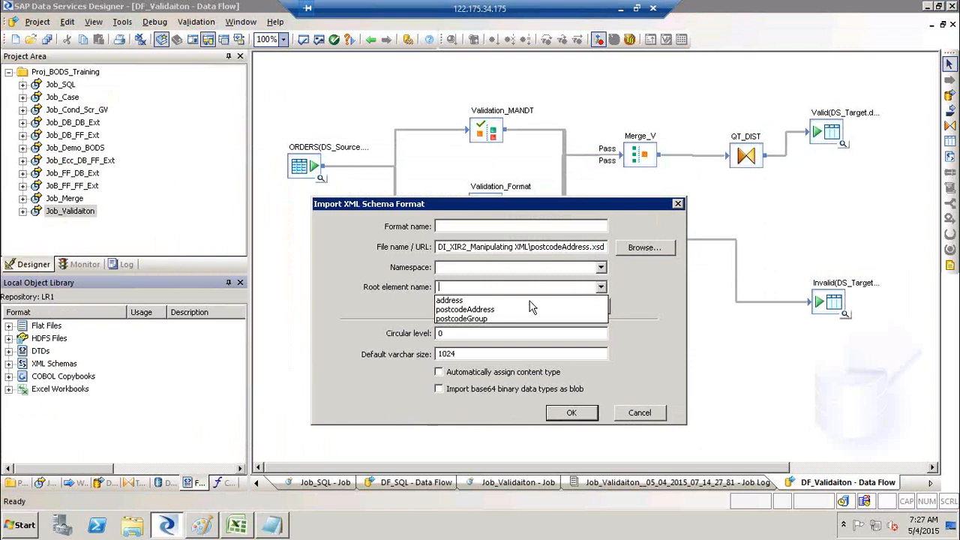
click(516, 311)
key(ctrl+c)
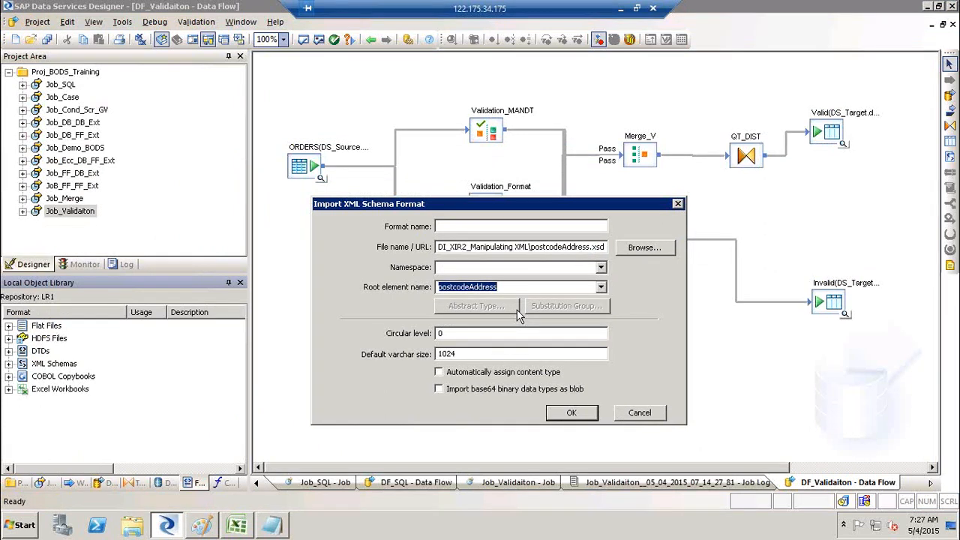
Enter FF_postcodeAddress_SRC as the format name of the XML schema
click(467, 226)
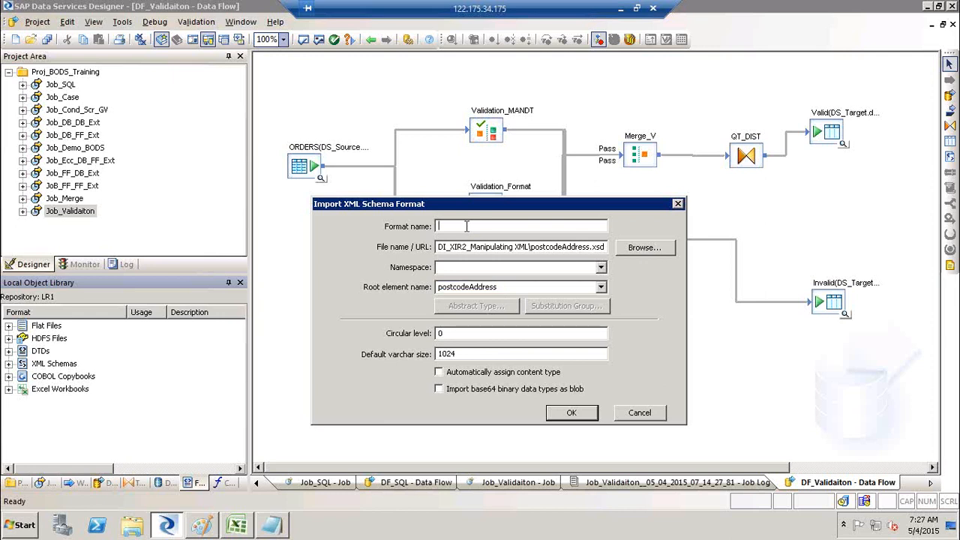
text(FF_)
key(ctrl+v)
text(_SRC)
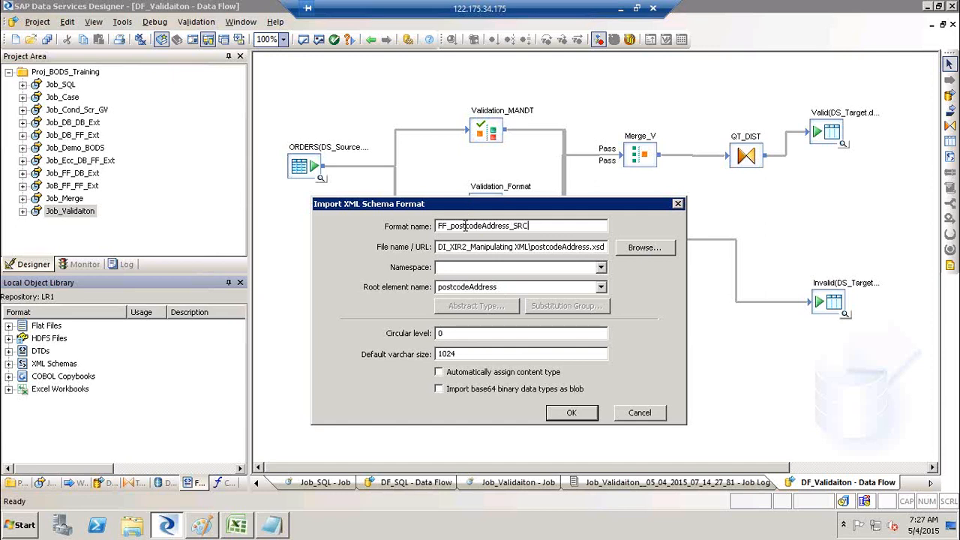
Replace the format name with postcodeAddress and complete the XML schema import
drag(574, 224, 255, 220)
key(ctrl+v)
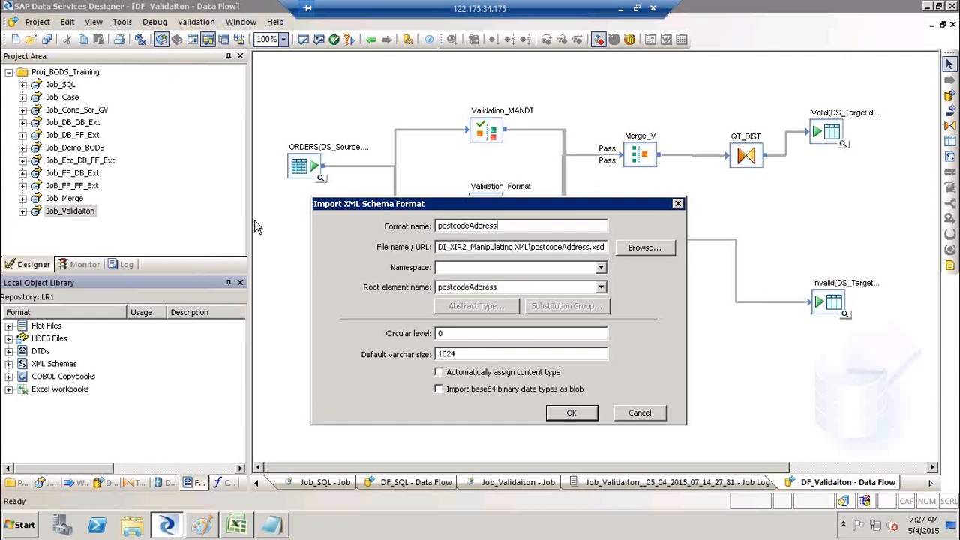
click(467, 246)
click(570, 413)
Open the imported postcodeAddress schema, examine its postcode and address elements, and return to the DF_Validaiton data flow
click(68, 380)
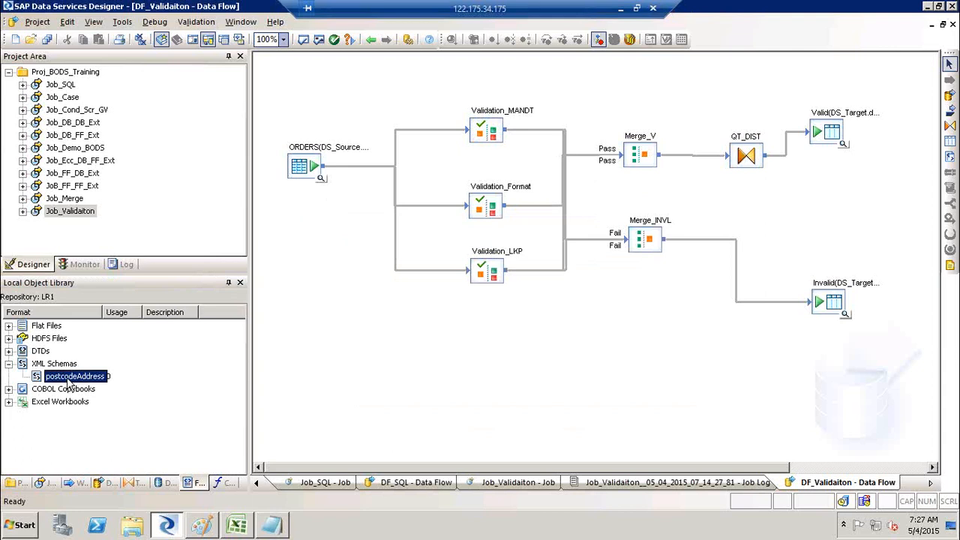
right_click(69, 379)
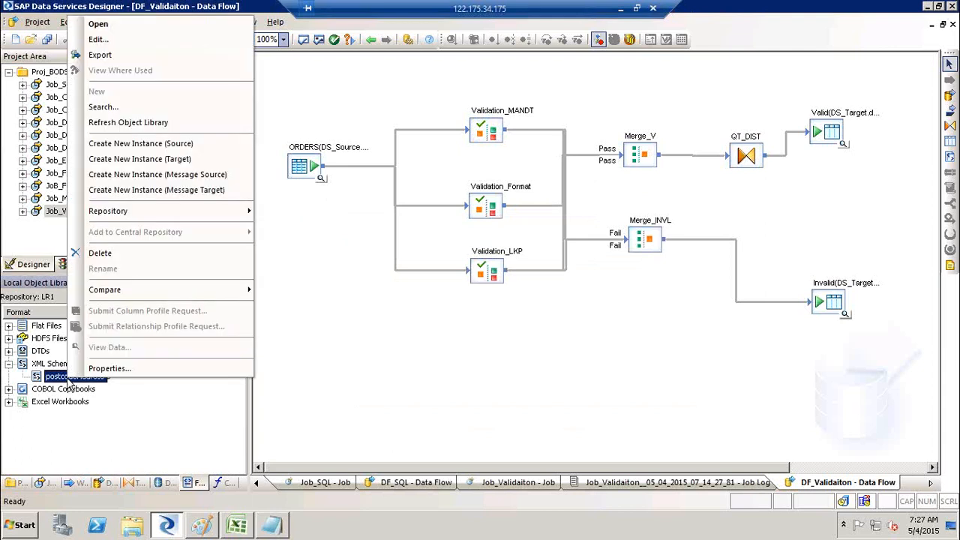
click(99, 25)
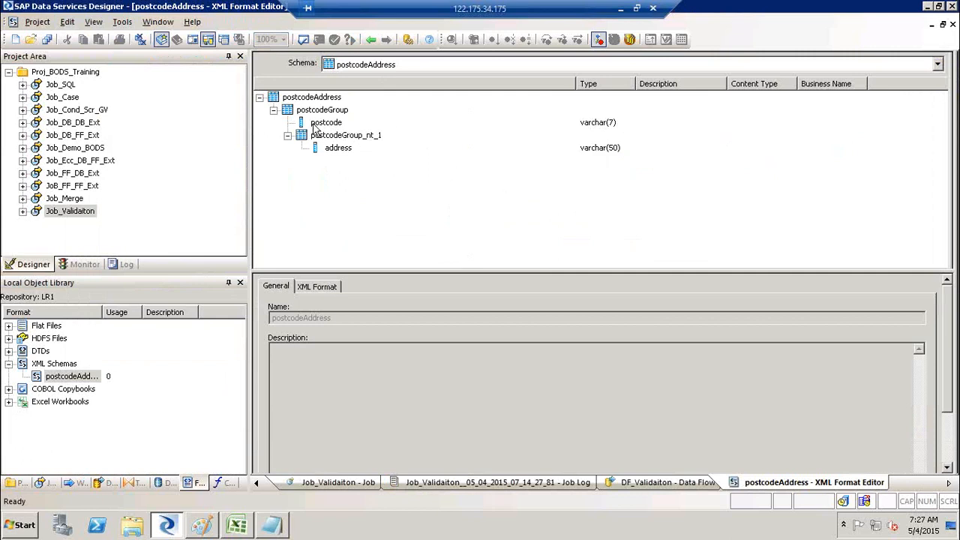
click(338, 148)
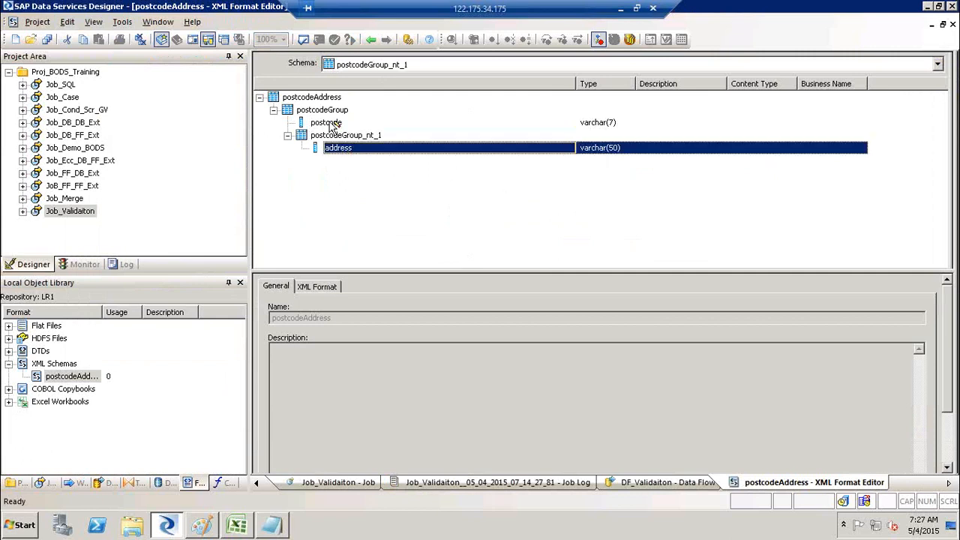
click(331, 125)
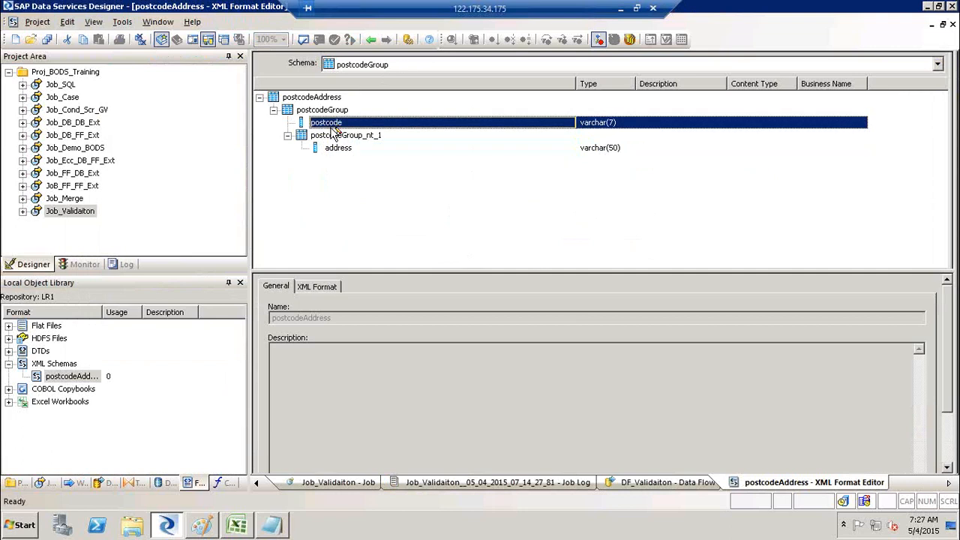
click(342, 150)
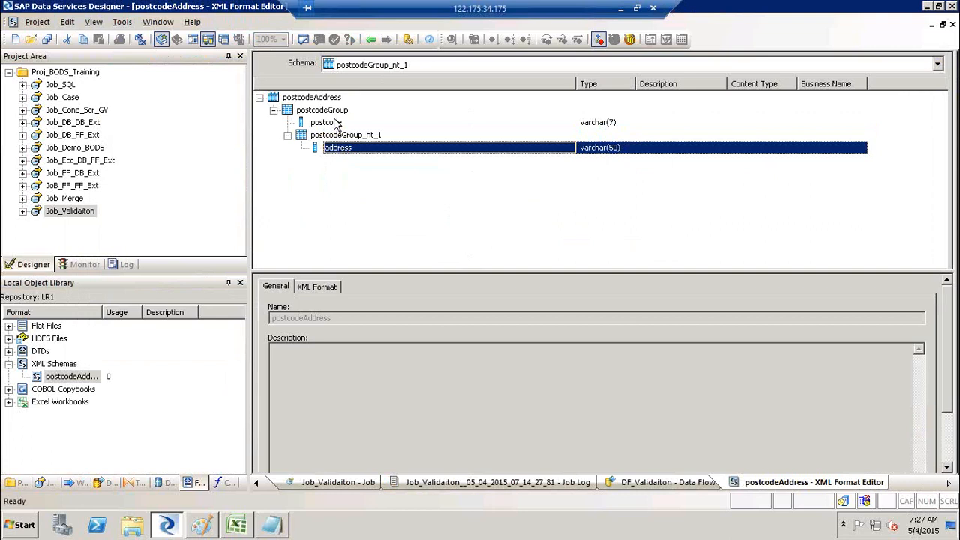
click(336, 124)
click(349, 149)
click(369, 41)
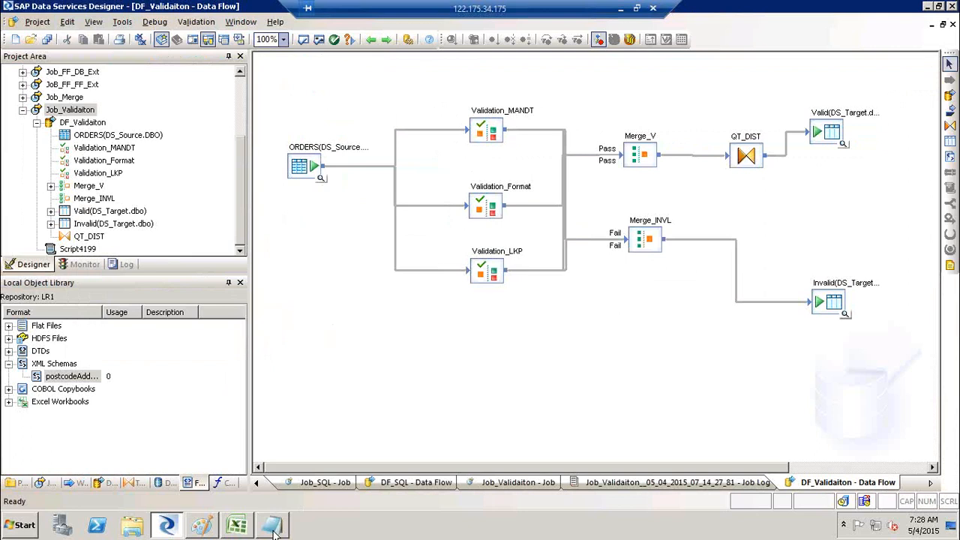
Review the QT, XML_MAP and XML_Pipiline entries in the Notepad notes, then return to Data Services Designer
click(274, 529)
drag(188, 199, 114, 180)
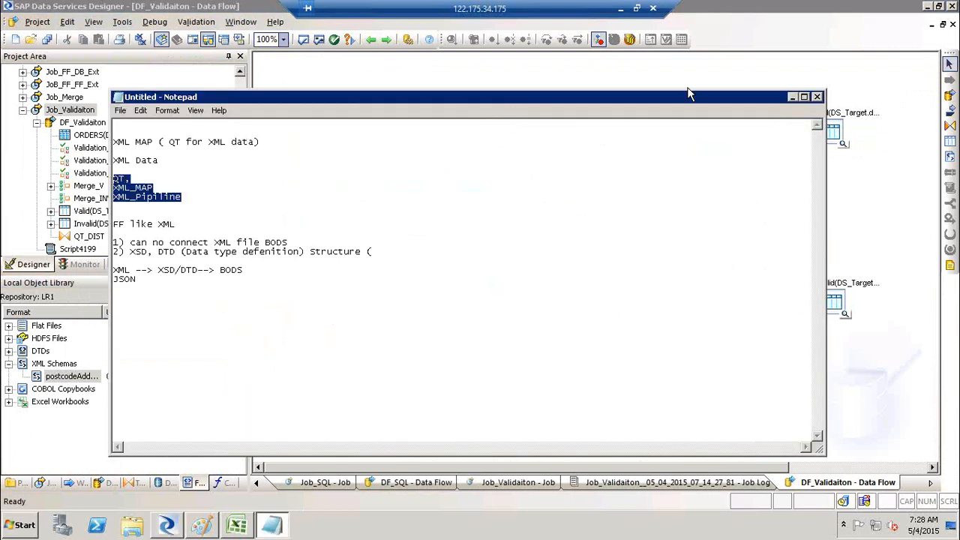
click(789, 100)
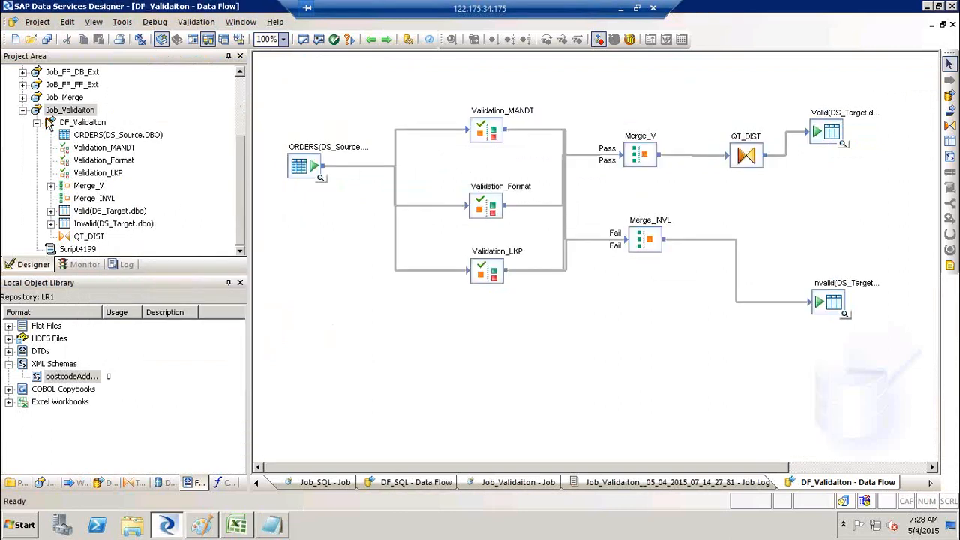
Collapse Job_Validaiton and create a batch job named Job_QT_XML_DEMO in the Proj_BODS_Training project
click(37, 123)
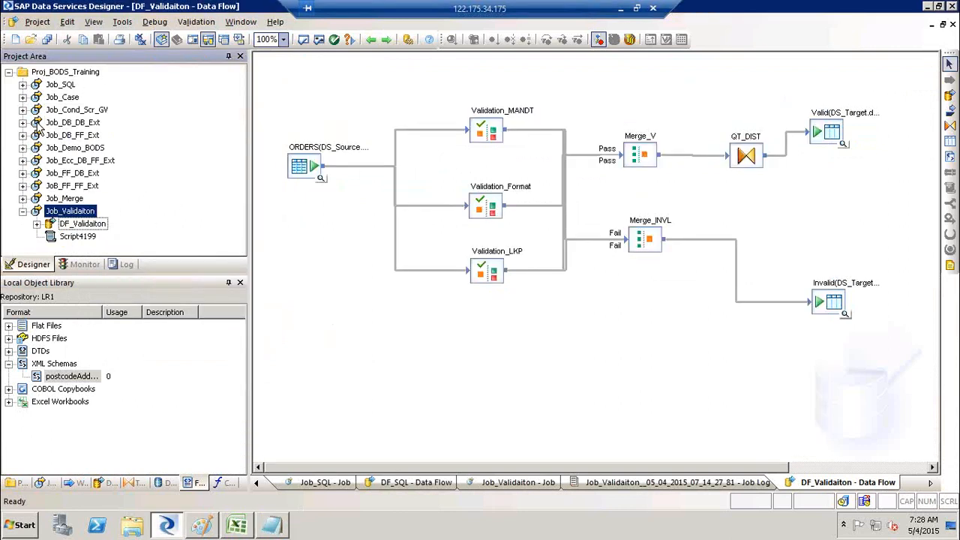
click(23, 212)
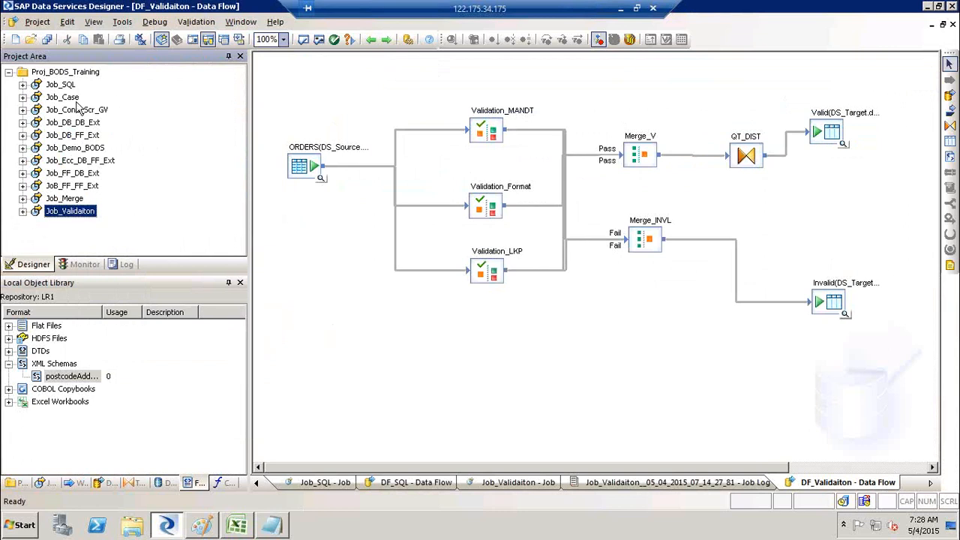
right_click(63, 75)
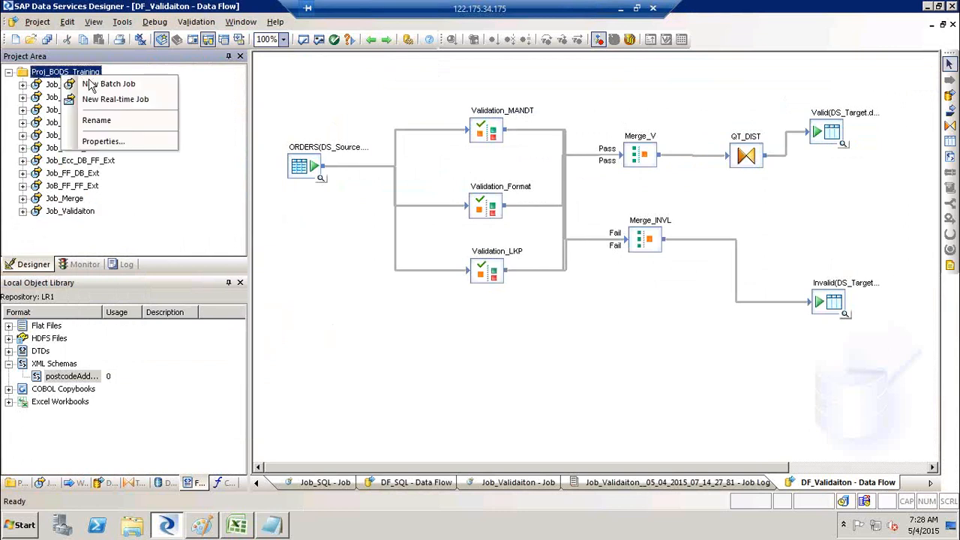
click(90, 83)
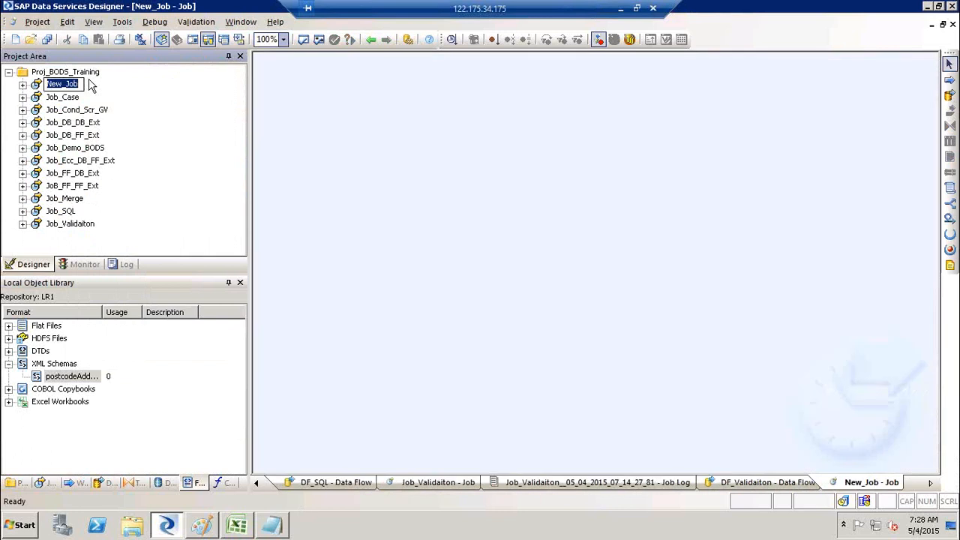
text(Job_QT_XML_DEMO)
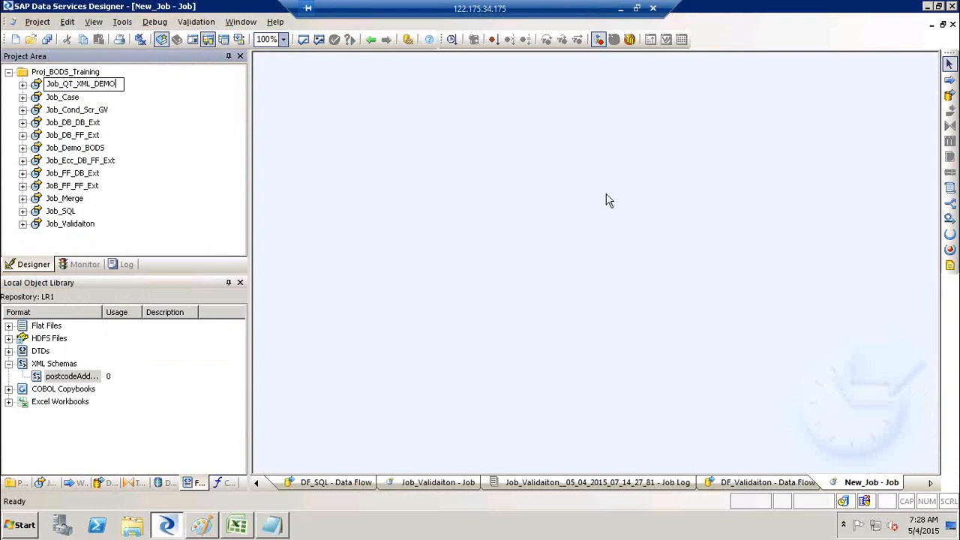
key(Return)
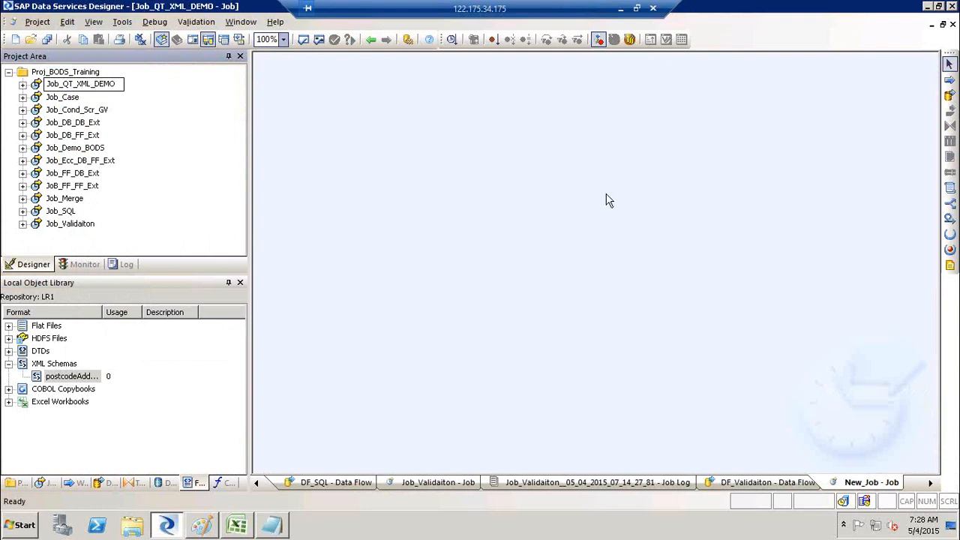
Add a data flow named DF_XML_DEMO to the new job and open it
click(950, 96)
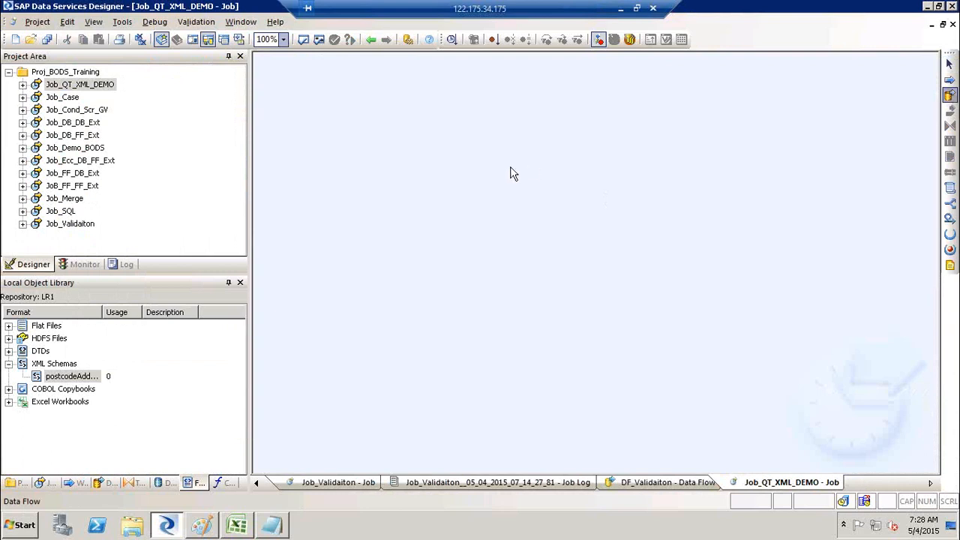
click(511, 172)
text(DF_)
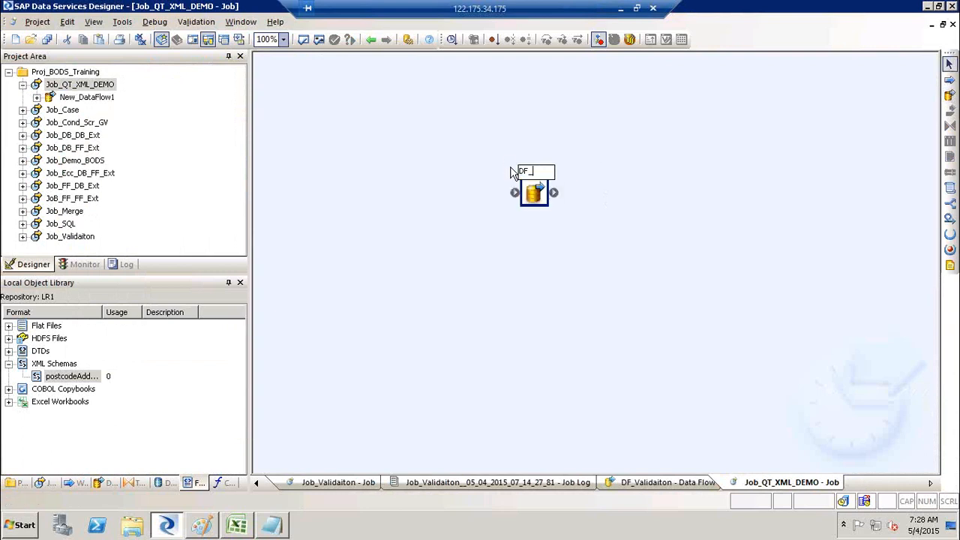
text(XML_DEMO)
key(Return)
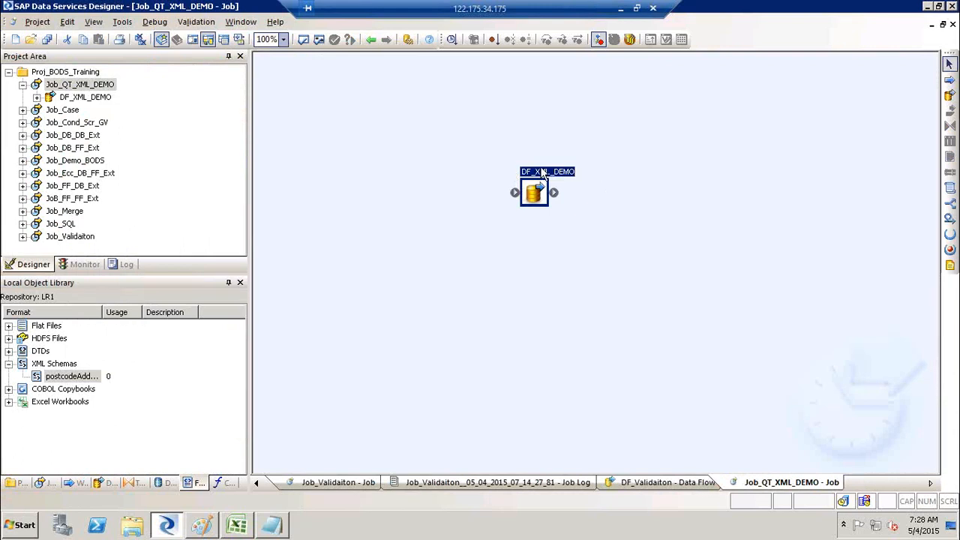
double_click(524, 195)
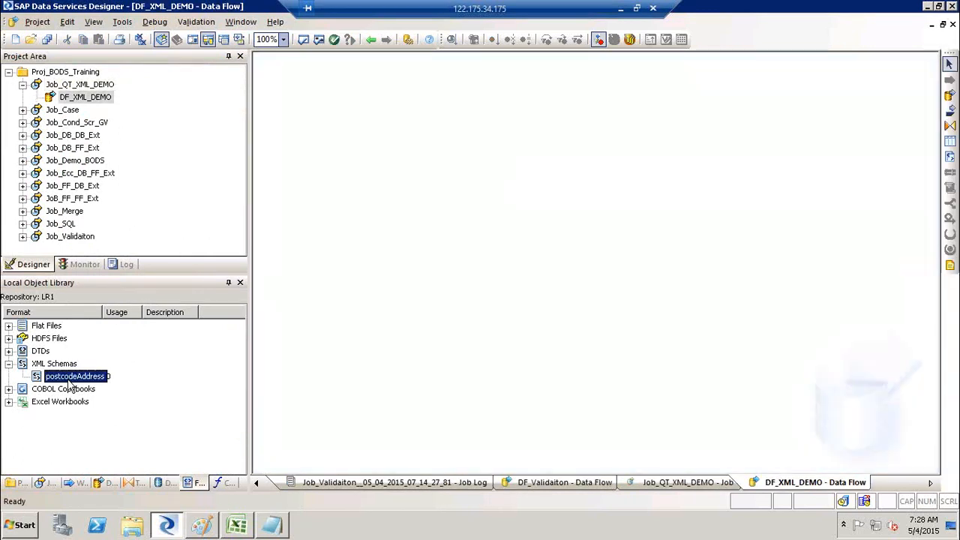
In Notepad, add below the XSD/DTD flow line: "Drag a XMl file to job ( Batch realtime) XML files ource / File target"
drag(69, 383, 272, 531)
click(271, 532)
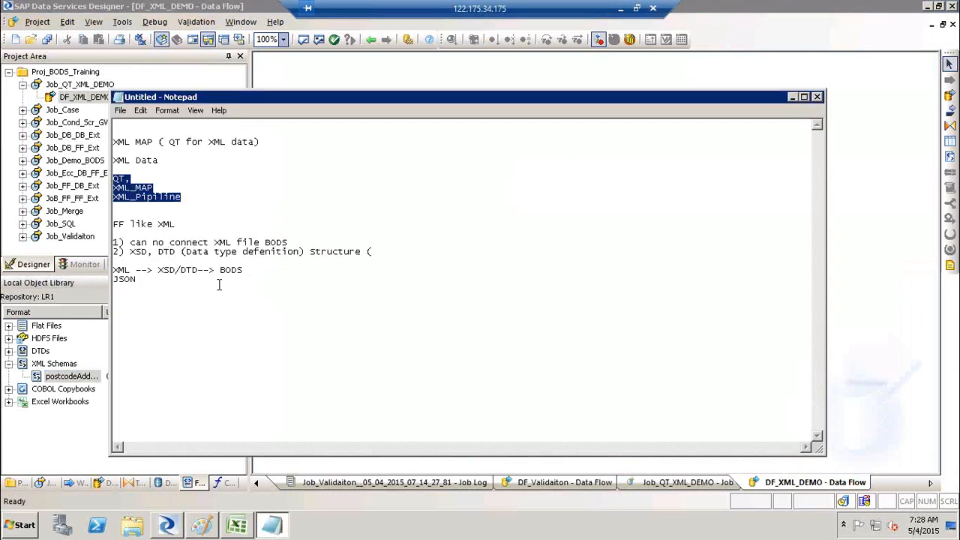
click(257, 277)
click(252, 270)
key(Return)
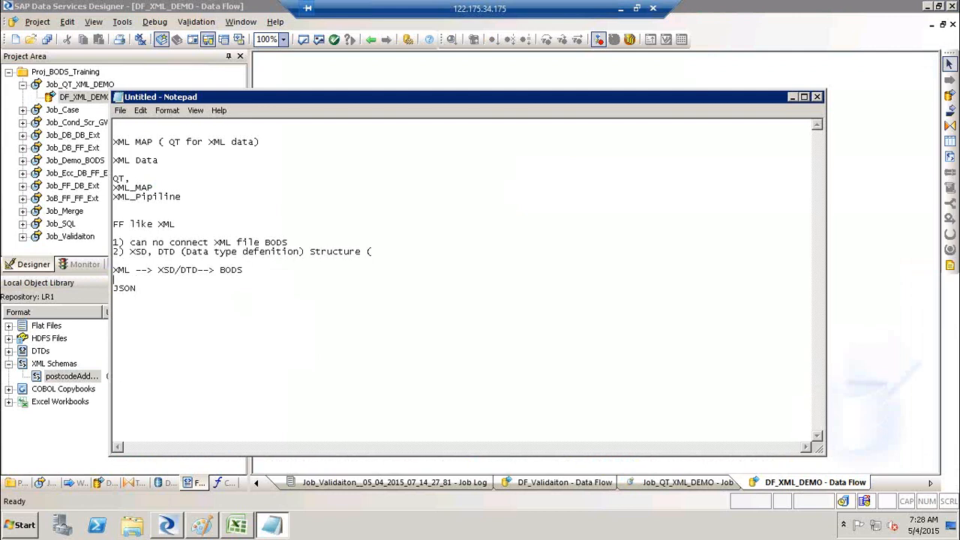
text(Drag a )
text(XMK)
key(BackSpace)
key(BackSpace)
text(l file to job ( Bat)
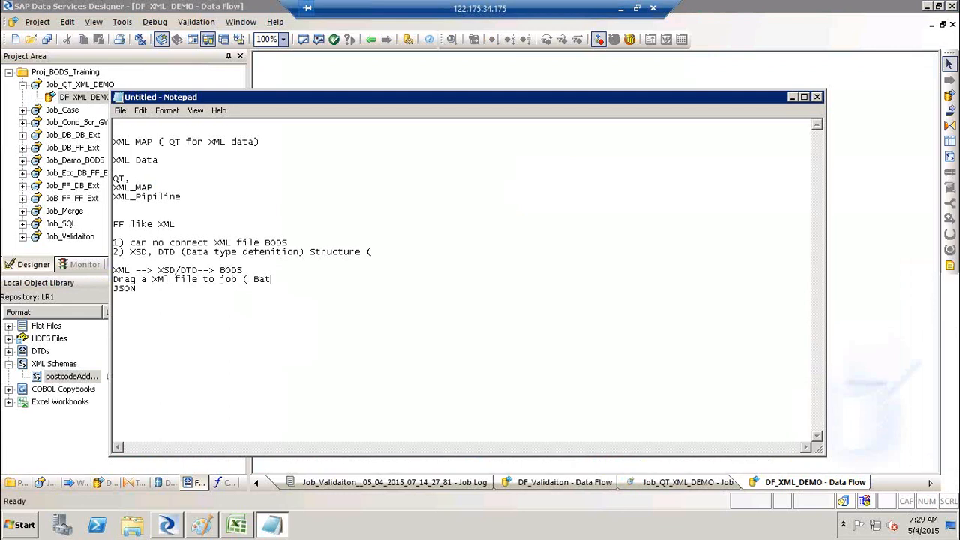
text(ch realtime))
text(XML files ource )
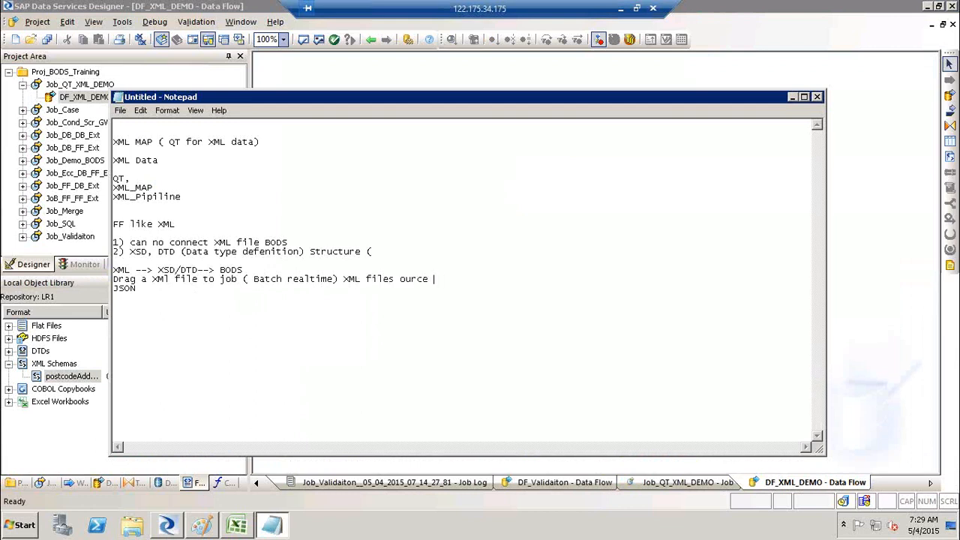
text(/ File target)
Remove "realtime" after Batch in the new note line and append "(realtime) msg source / MSg target" at its end
drag(288, 282, 336, 282)
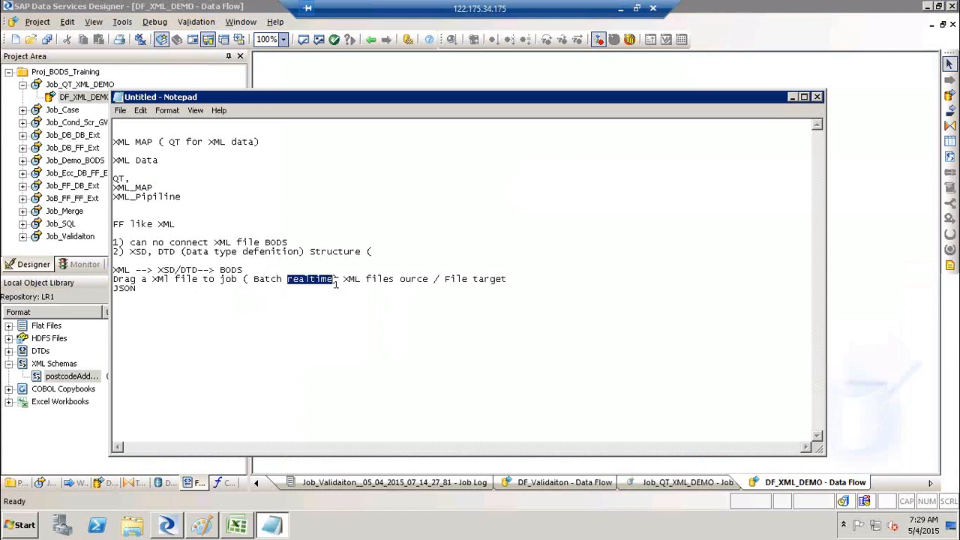
key(Delete)
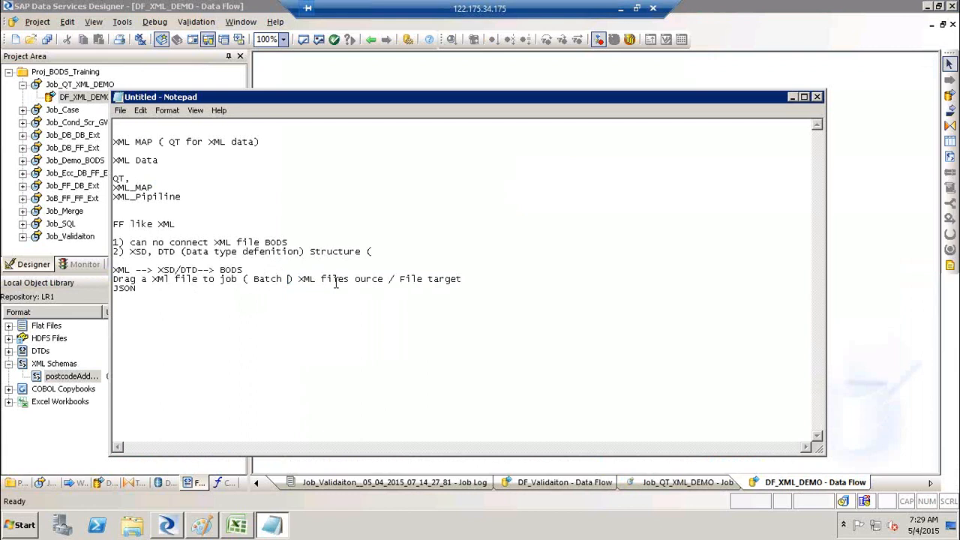
click(465, 278)
text((realtime) msg source / MSg target)
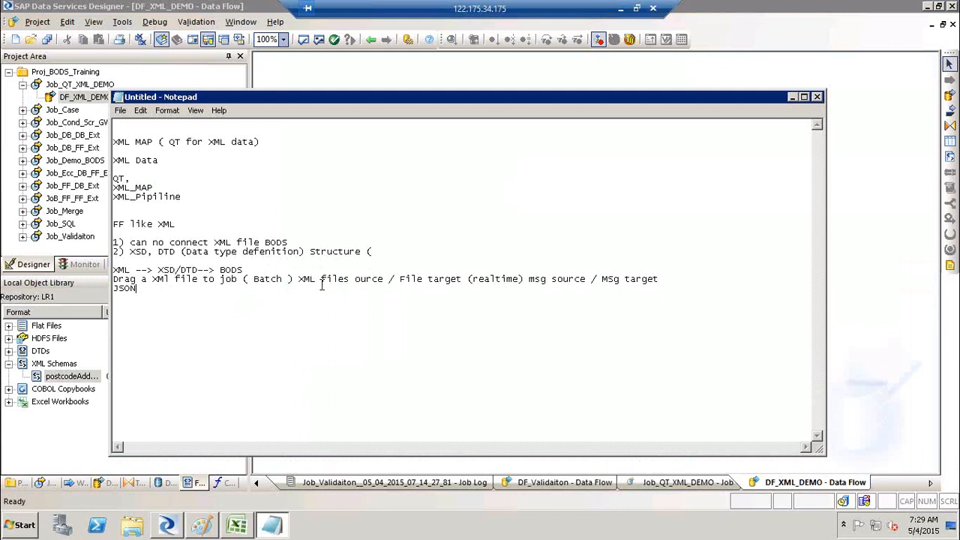
Add the note line "Add your target / source XML file" below the "Drag a XMl file" line and minimize the notes
click(613, 268)
click(684, 279)
key(Return)
text(Add your target )
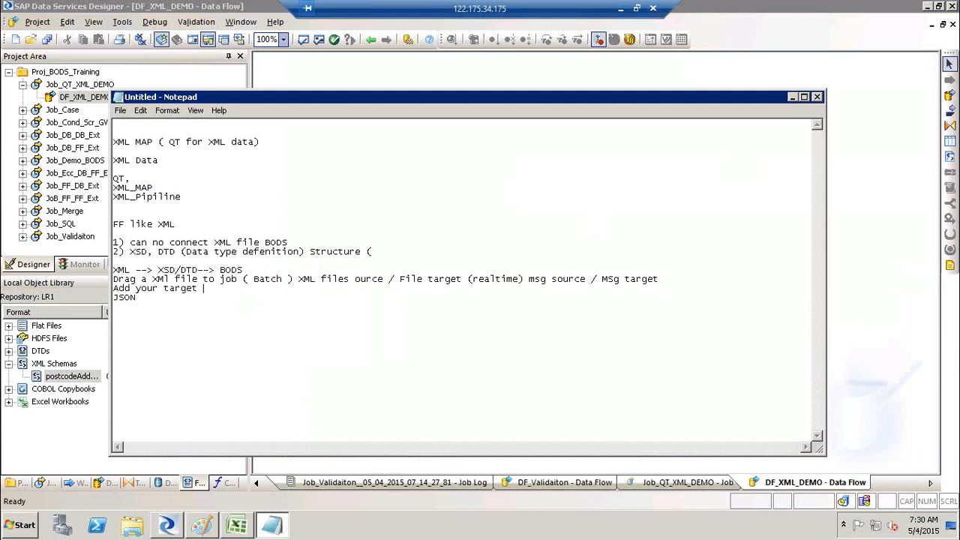
text(/ source XML file)
click(795, 99)
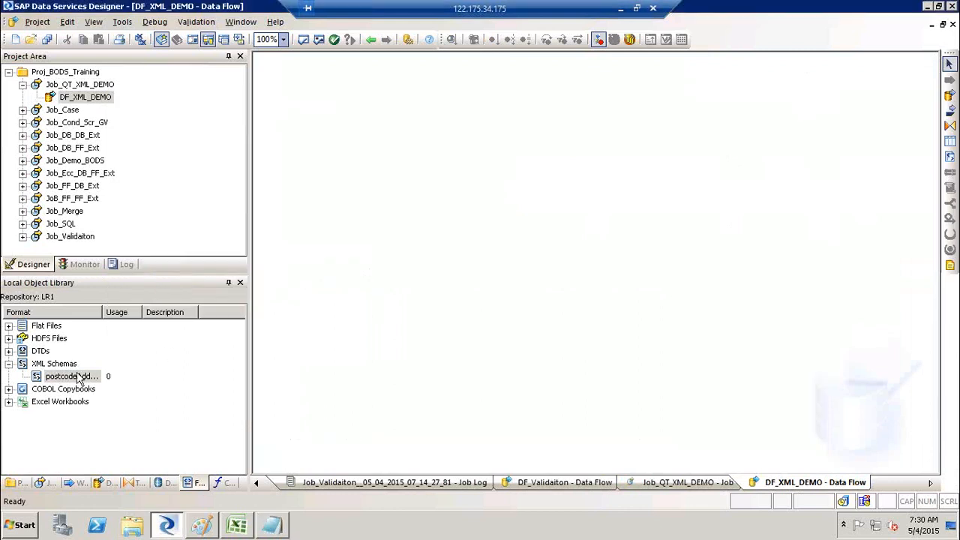
Place the postcodeAddress XML schema in the DF_XML_DEMO data flow as an XML file source
click(76, 378)
drag(75, 378, 223, 289)
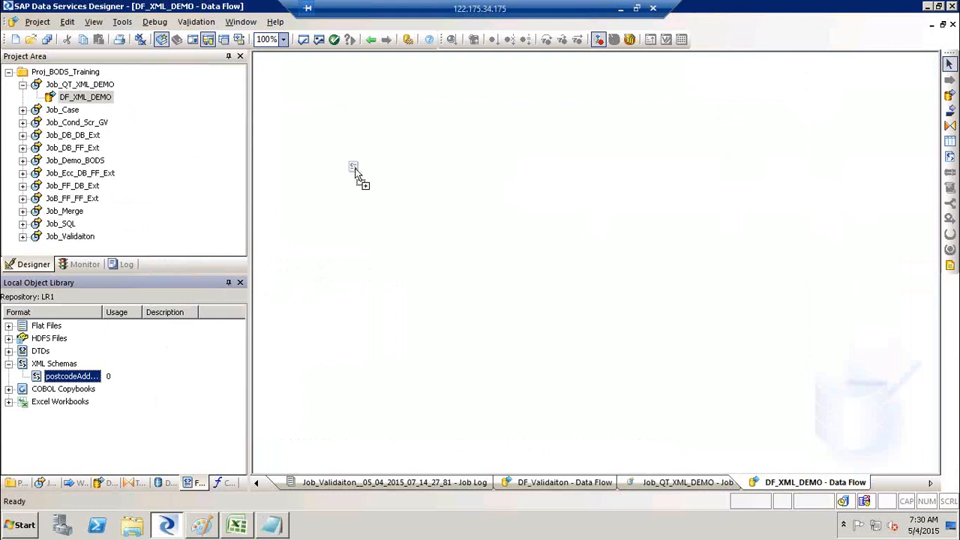
drag(355, 168, 324, 116)
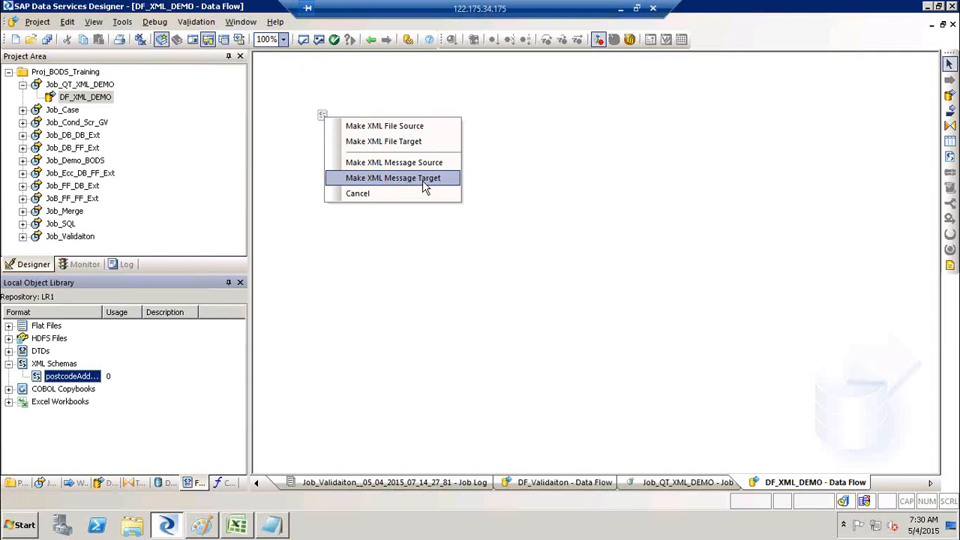
click(384, 126)
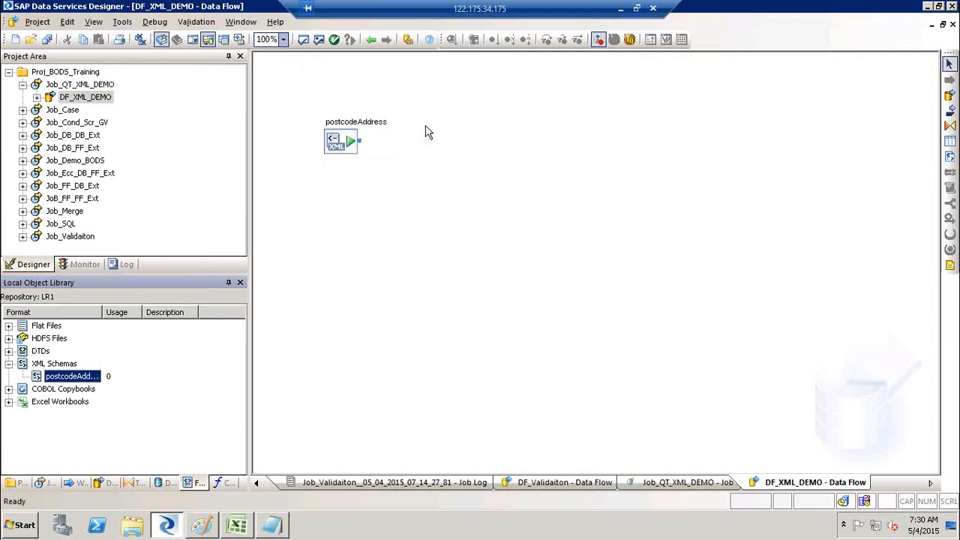
Set the postcodeAddress source's XML file to postcodeAddress.xml from the BODI_XIR2_Manipulating XML folder and return to the data flow
click(368, 123)
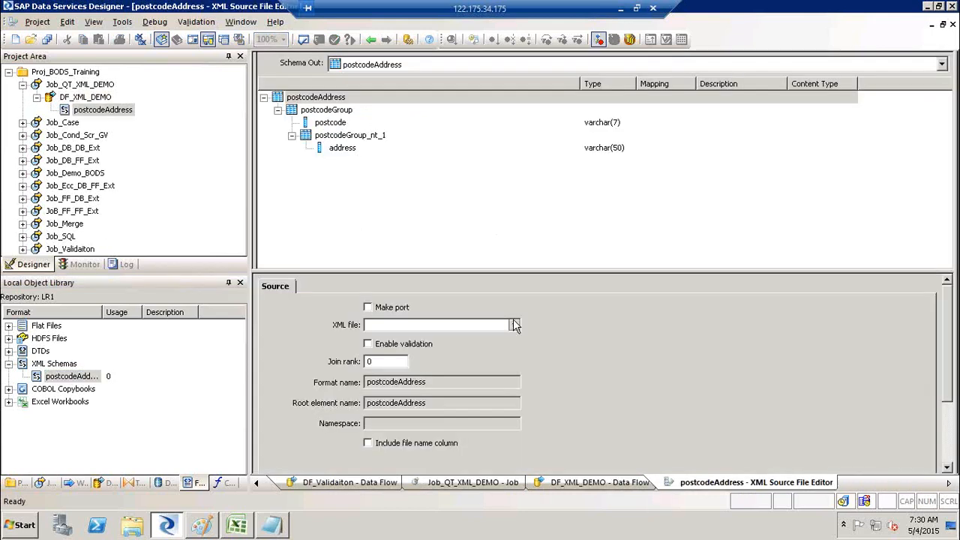
click(516, 324)
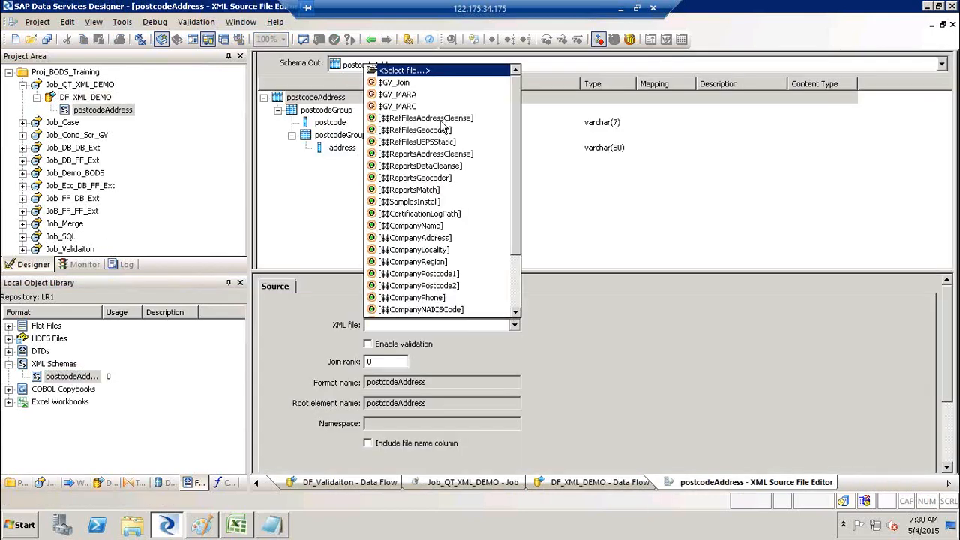
click(411, 71)
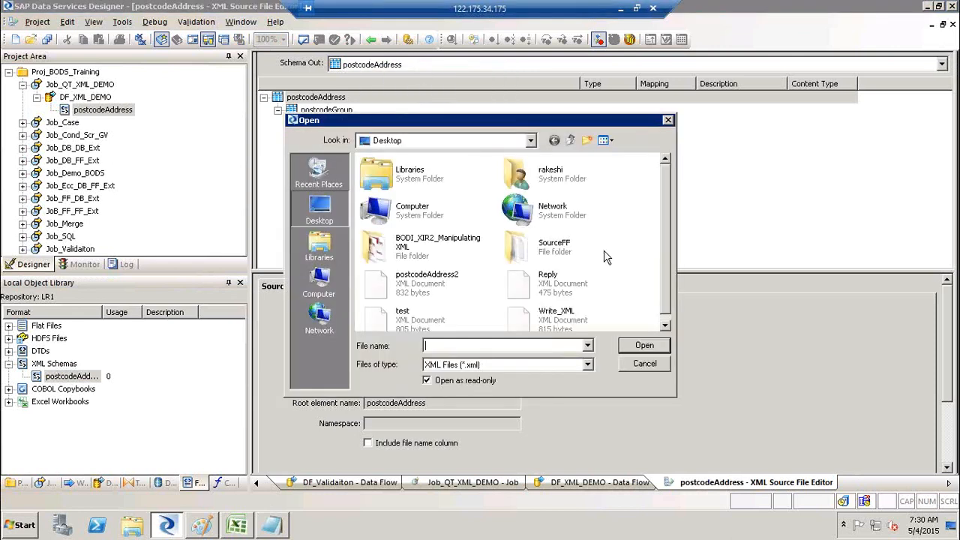
double_click(420, 248)
click(414, 173)
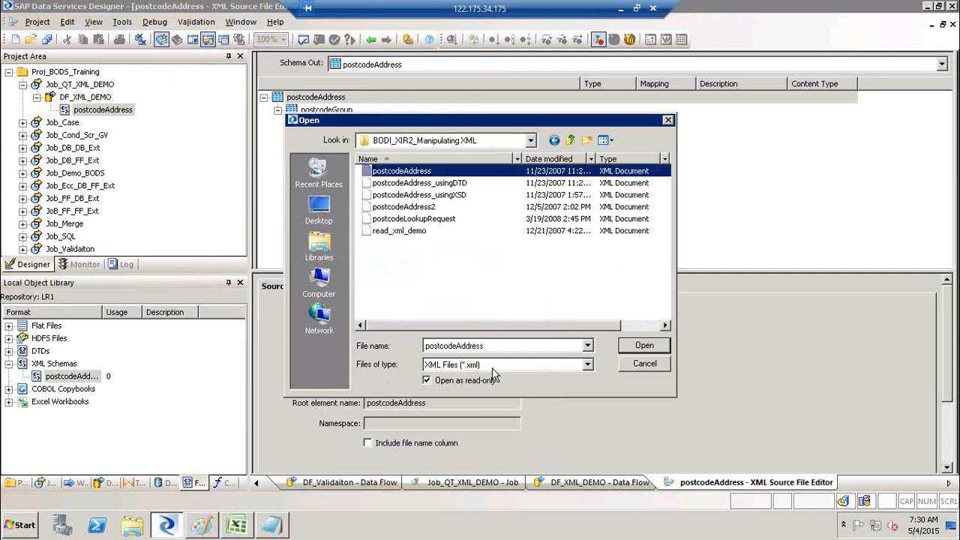
click(654, 349)
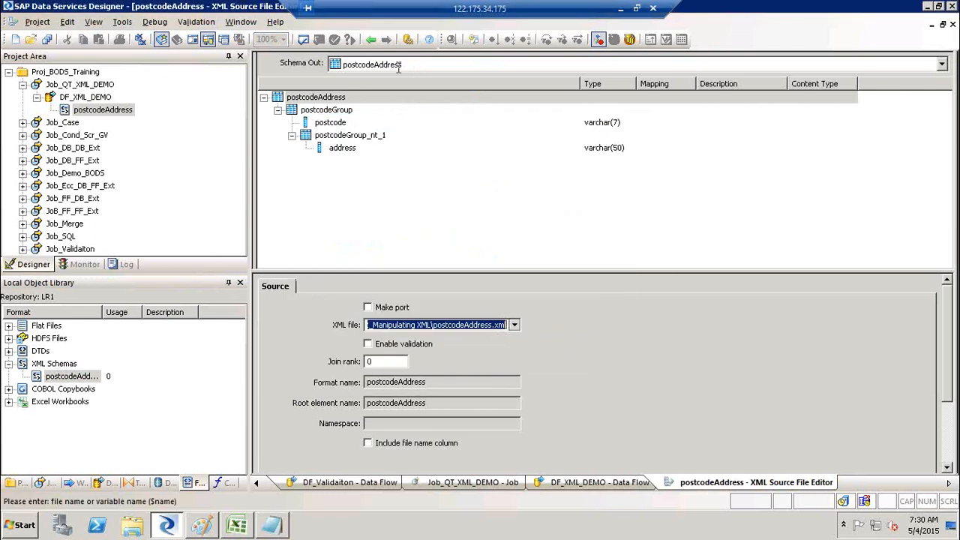
click(372, 39)
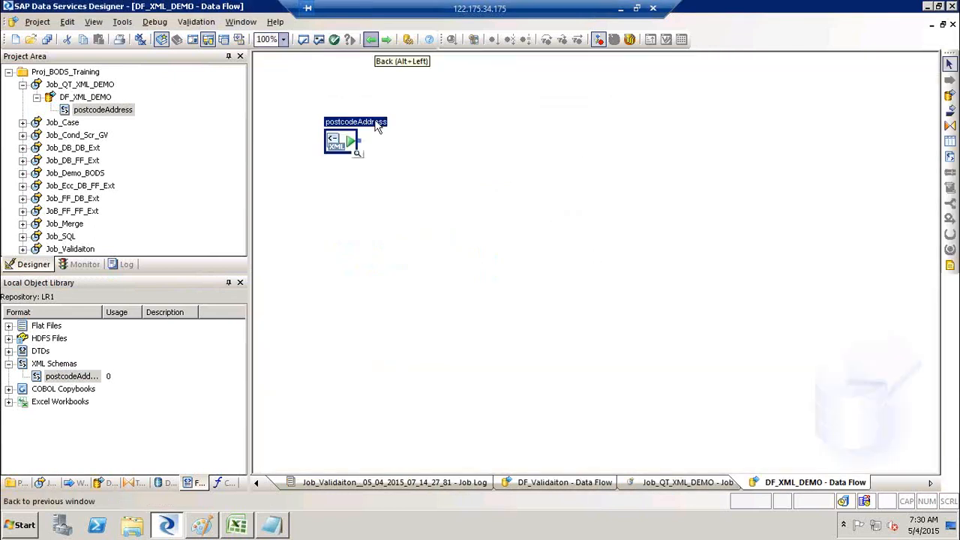
click(431, 201)
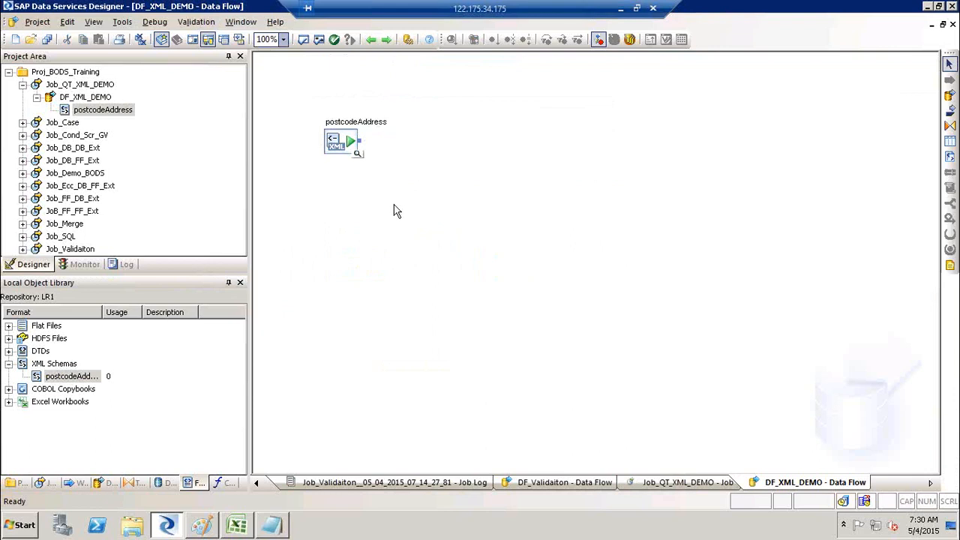
Examine the source data of postcodeAddress down to the nested addresses of each postcode, then close the data view
click(358, 158)
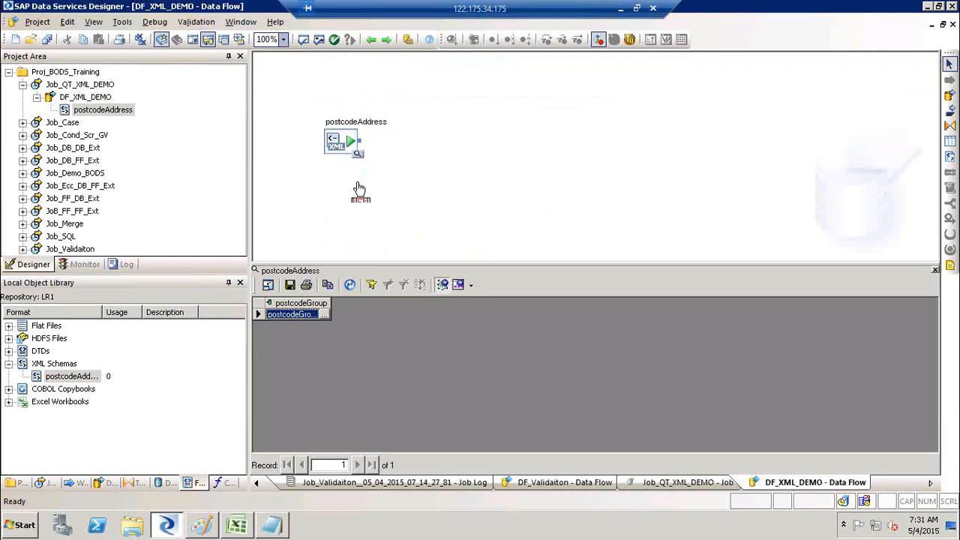
click(289, 315)
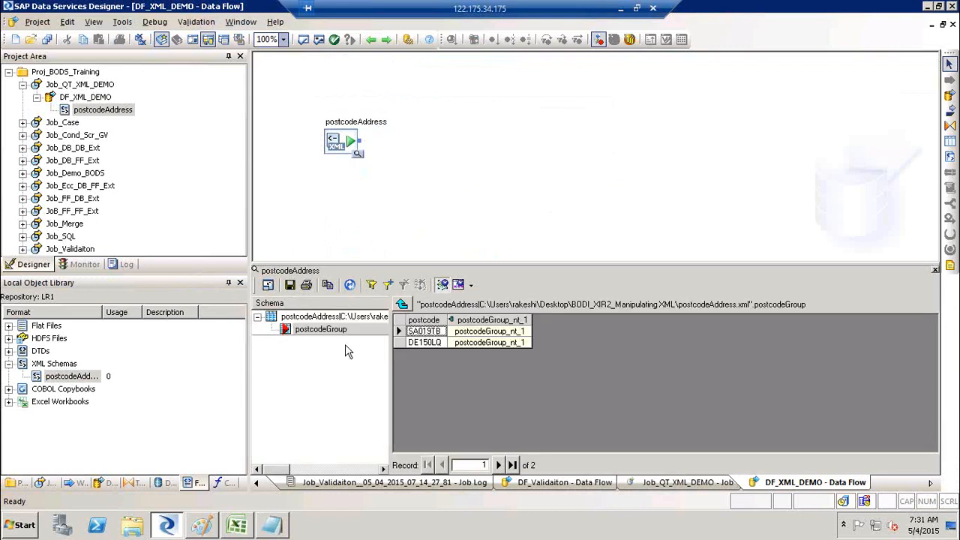
click(495, 331)
click(438, 343)
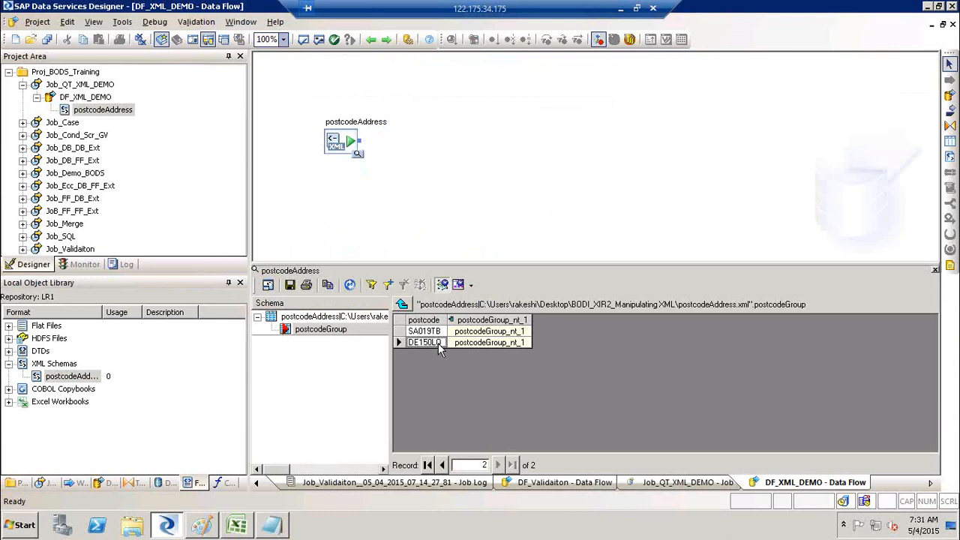
double_click(510, 336)
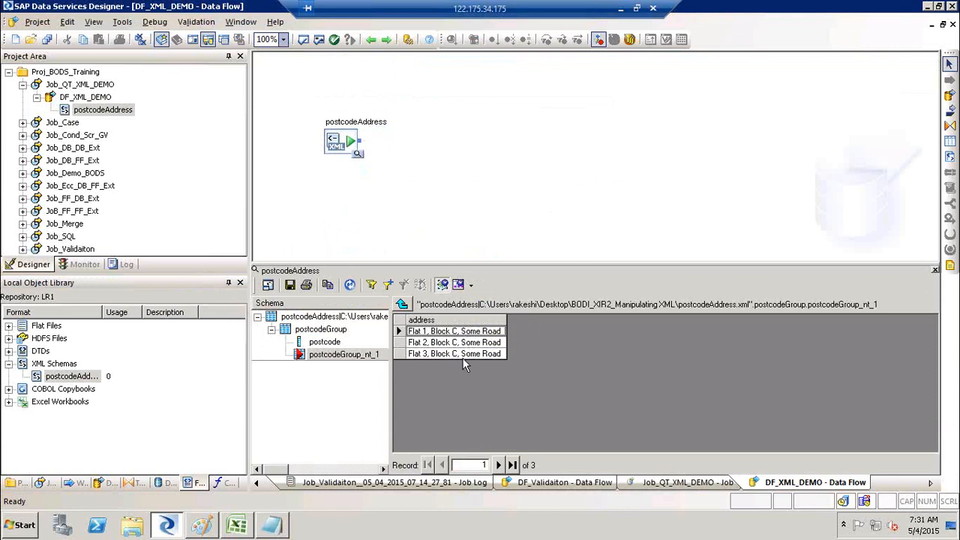
click(402, 304)
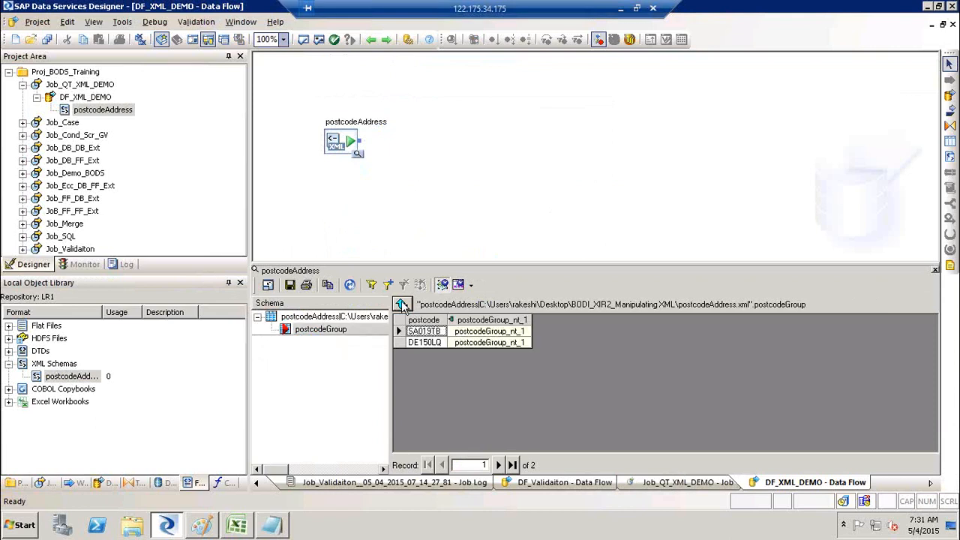
click(509, 345)
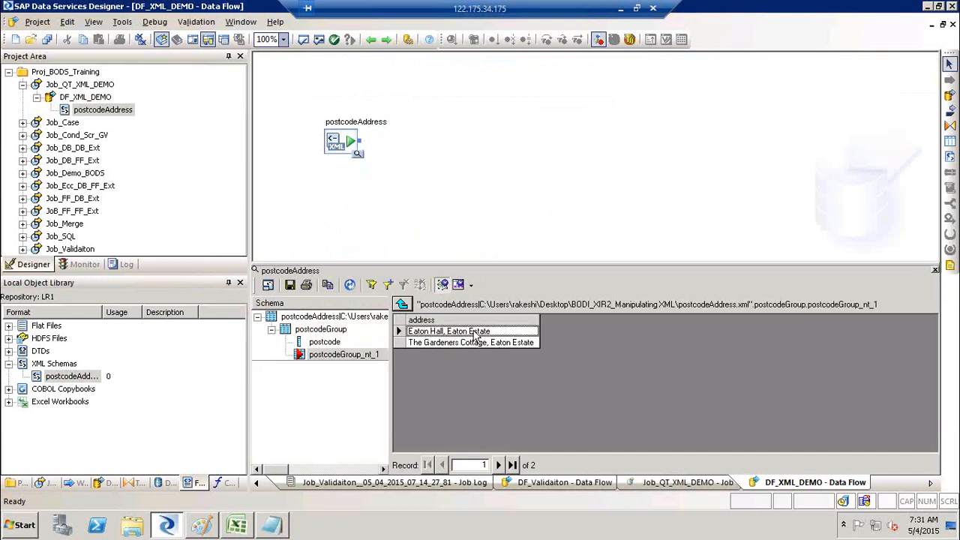
click(474, 343)
click(468, 332)
click(402, 304)
click(403, 304)
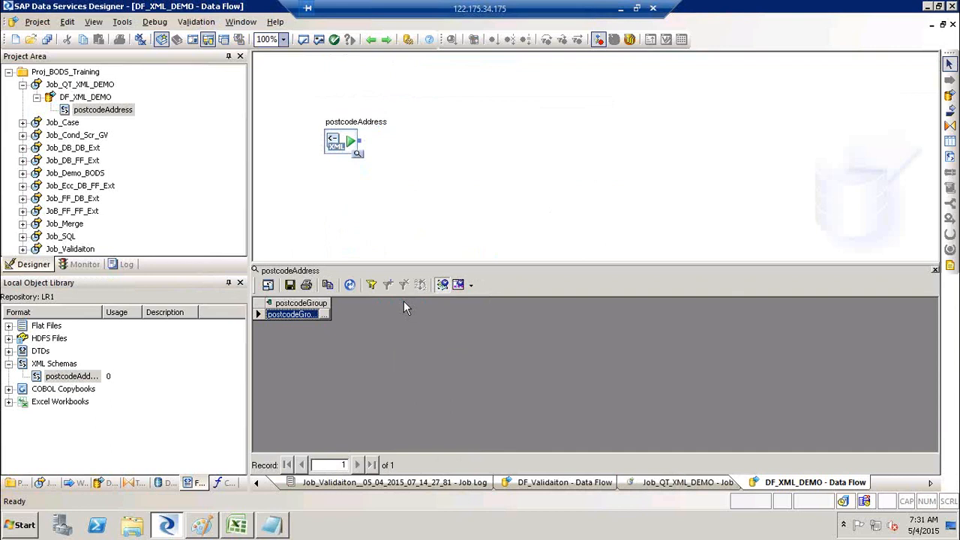
click(935, 270)
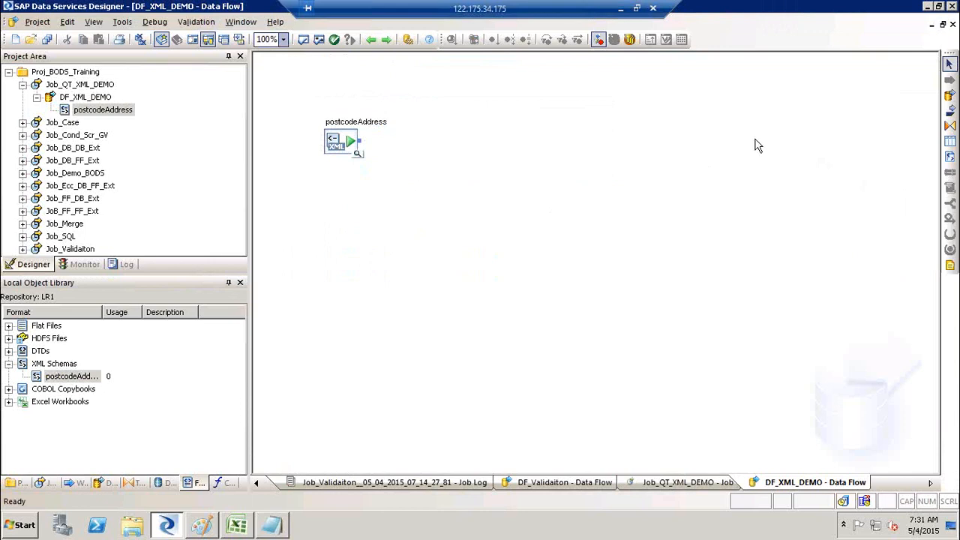
Add a Query transform to the data flow, connect the postcodeAddress source to it and open it
click(950, 125)
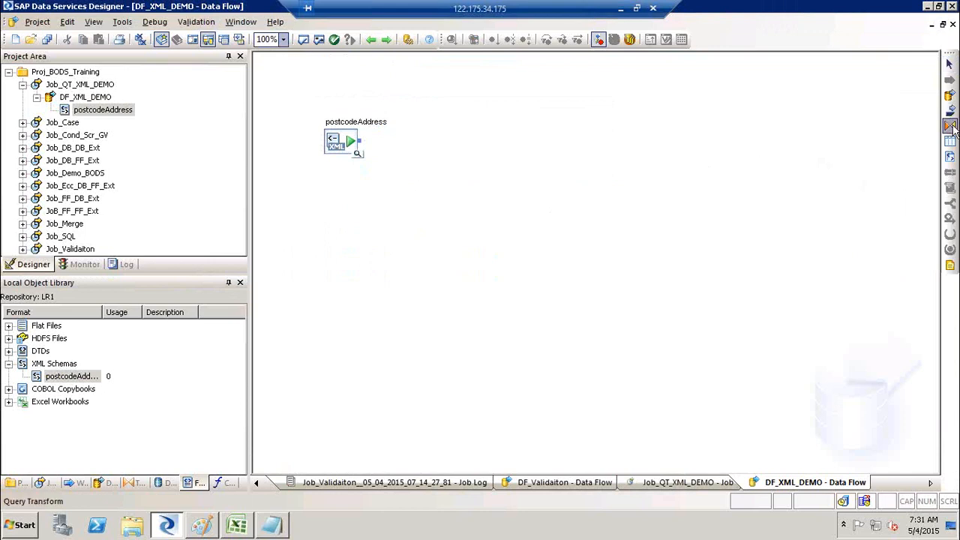
click(451, 174)
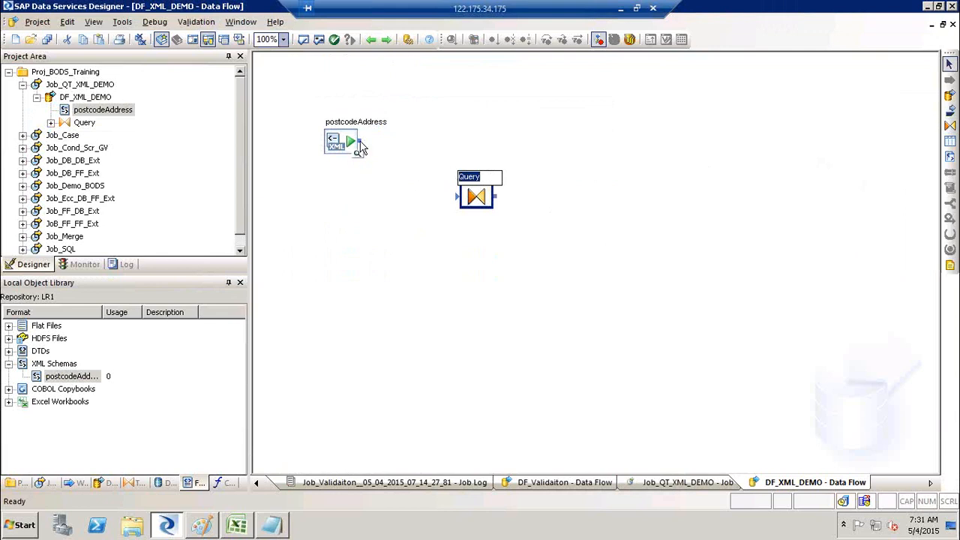
drag(359, 140, 465, 197)
click(473, 183)
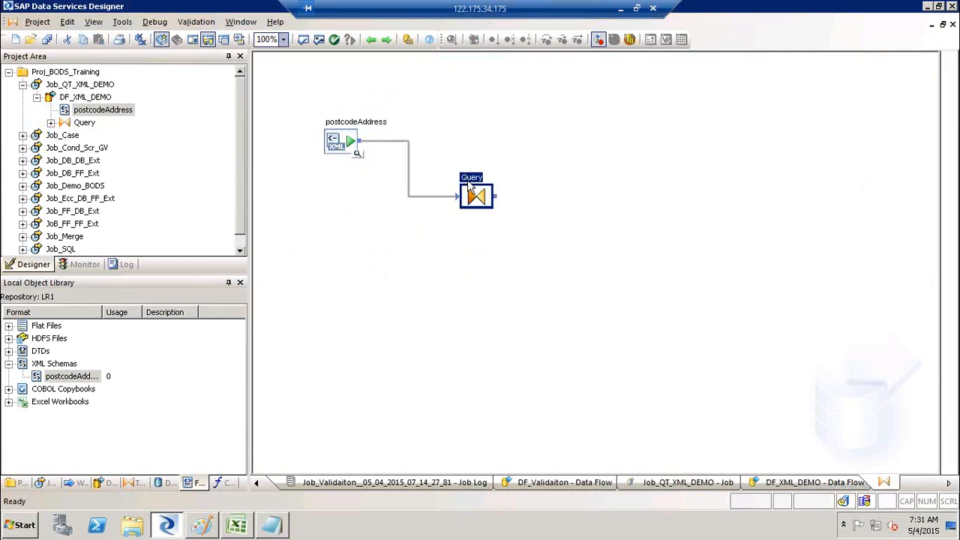
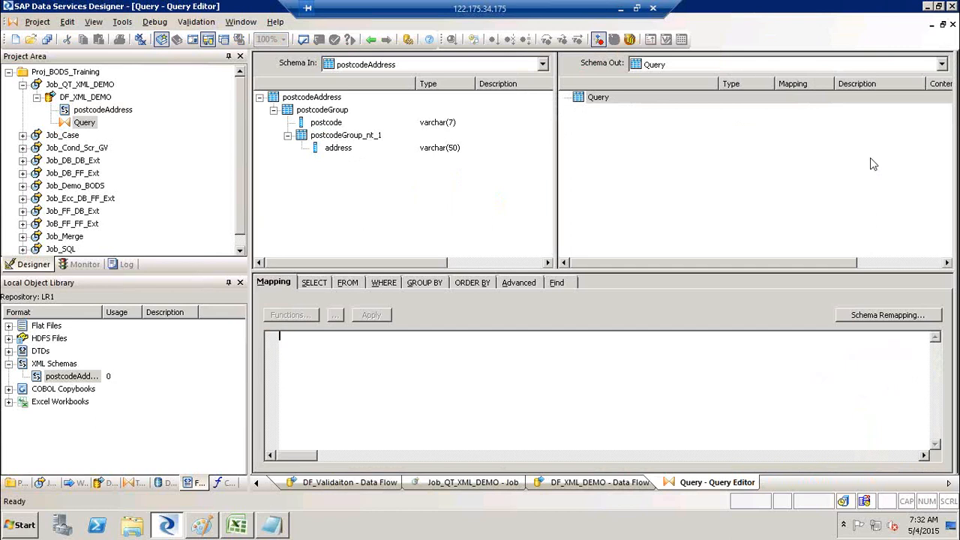
click(746, 41)
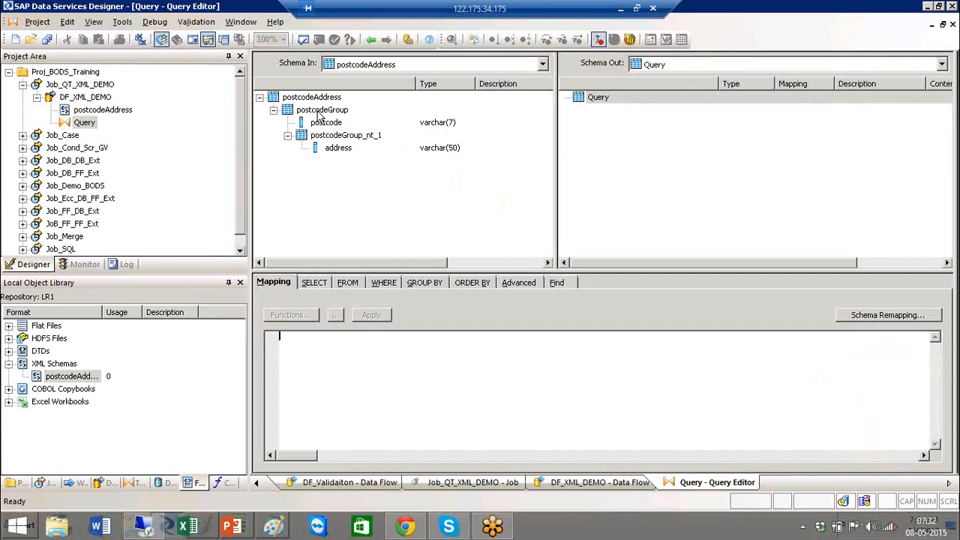
Map postcodeGroup from the input schema to the Query output and unnest it as the current schema
drag(313, 114, 614, 183)
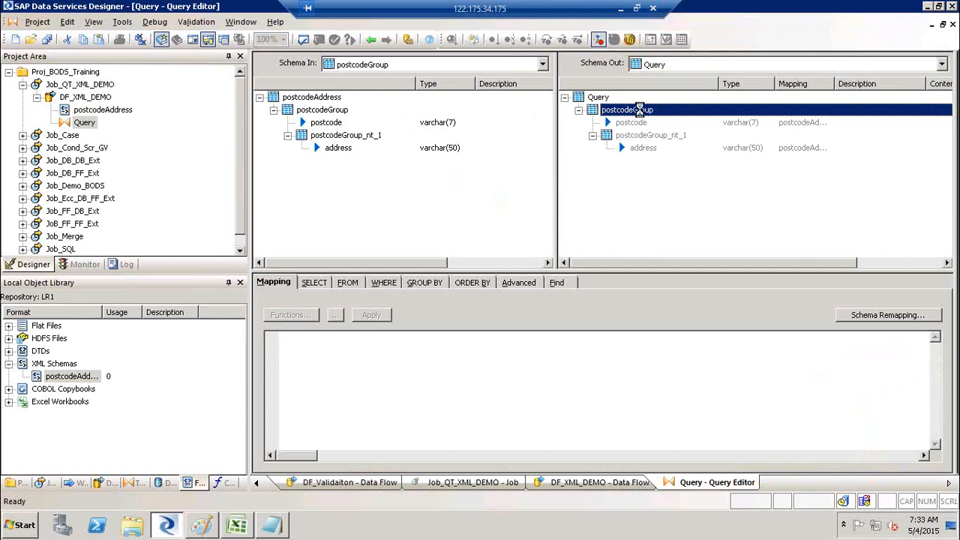
right_click(639, 110)
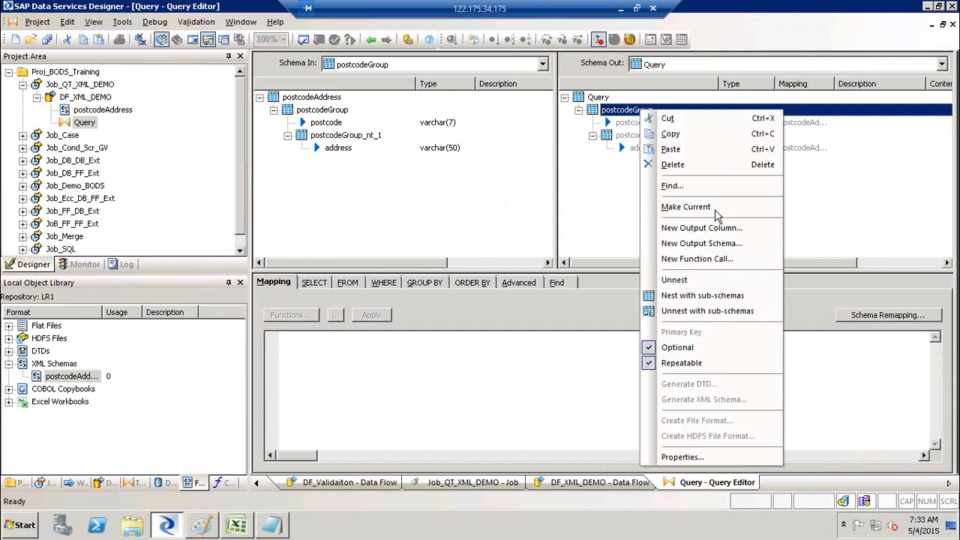
click(716, 208)
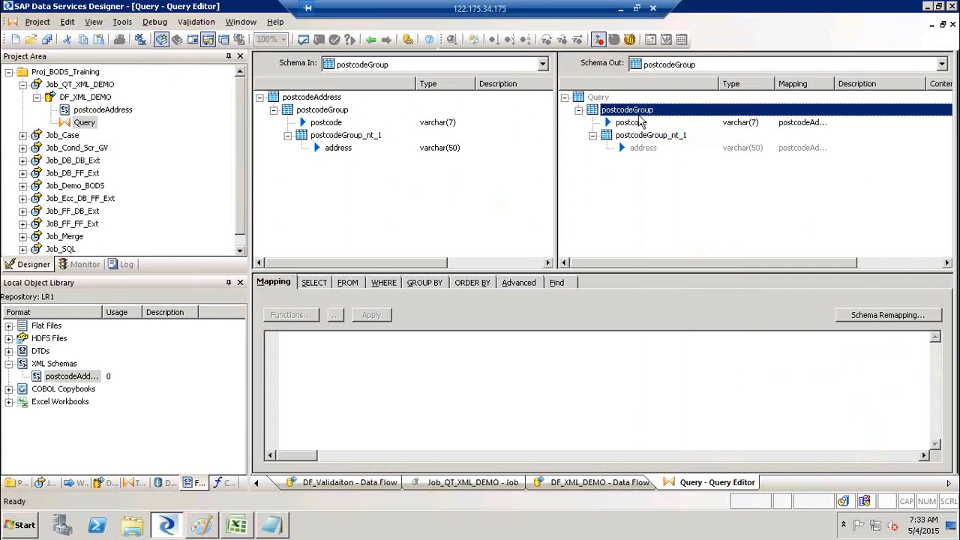
right_click(635, 111)
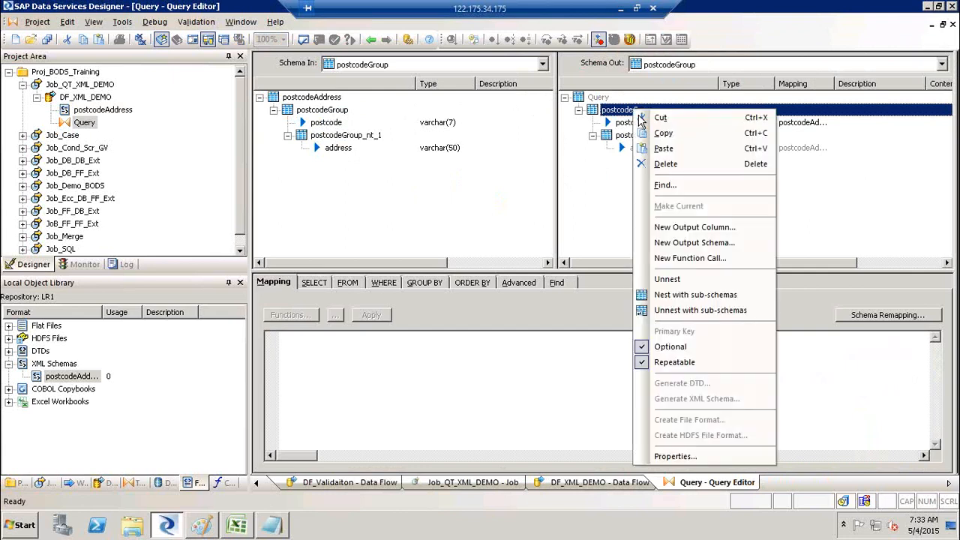
click(685, 279)
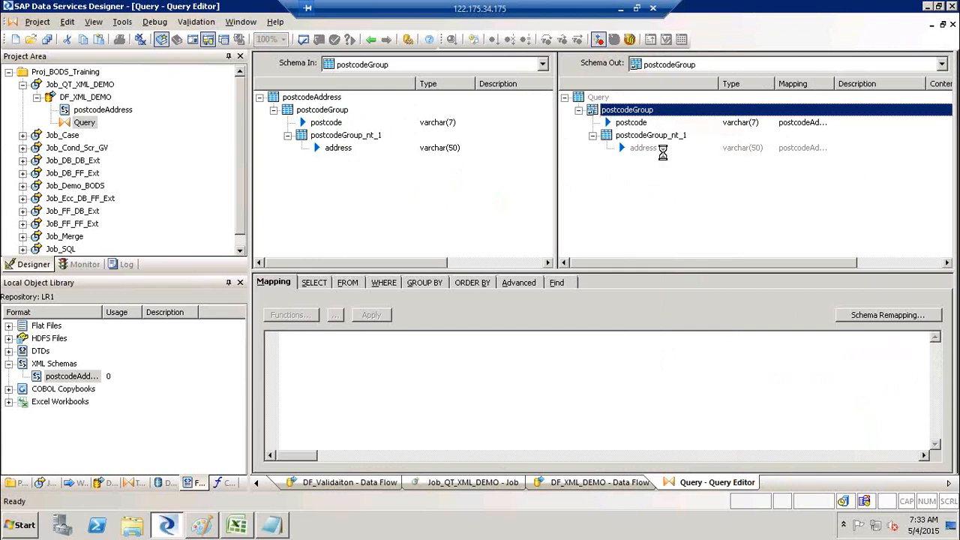
Check the options of the nested postcodeGroup_nt_1 output schema and the mapping of the postcode output column
click(650, 136)
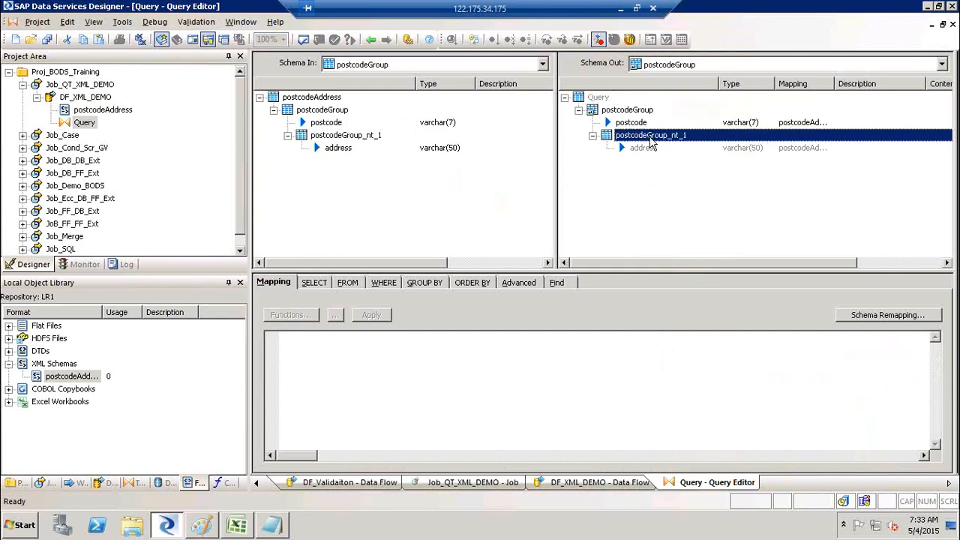
right_click(651, 141)
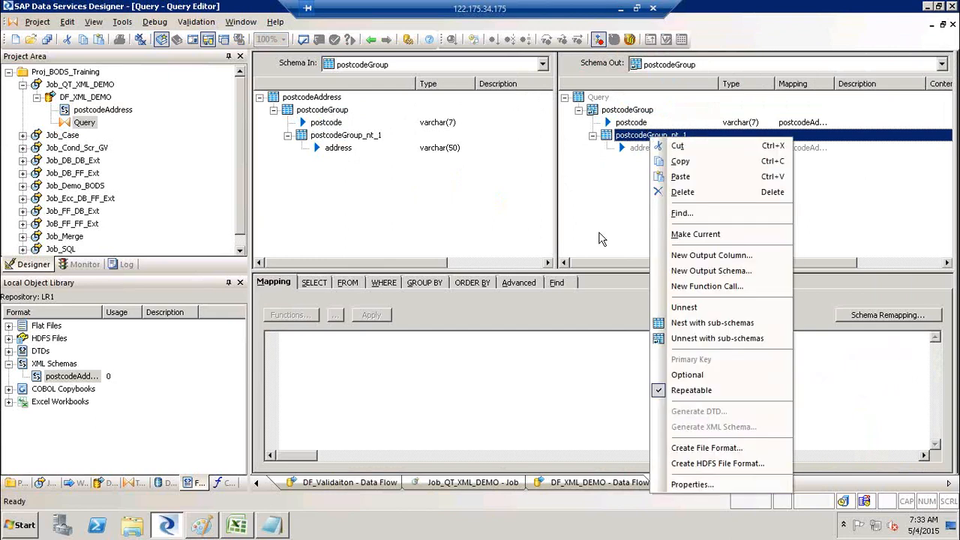
click(634, 110)
click(635, 111)
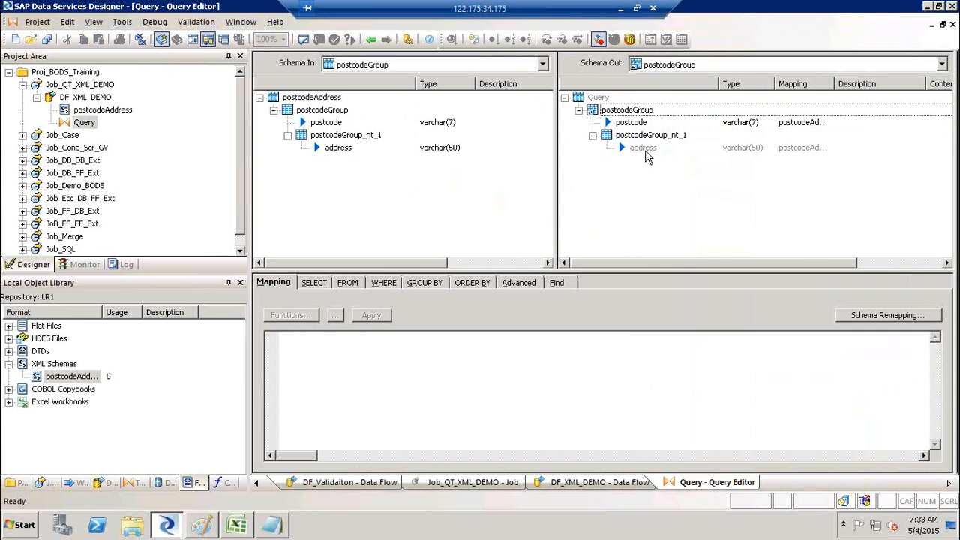
click(646, 149)
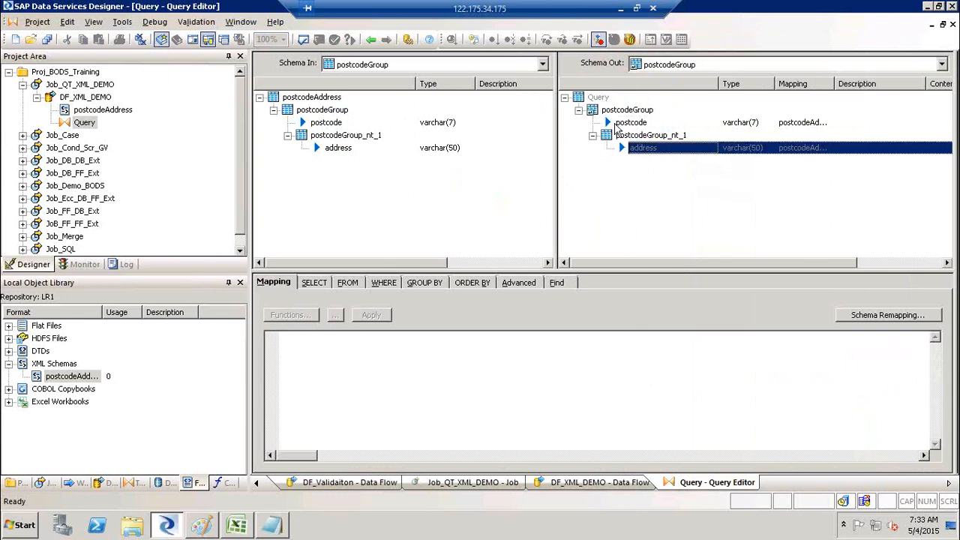
click(634, 123)
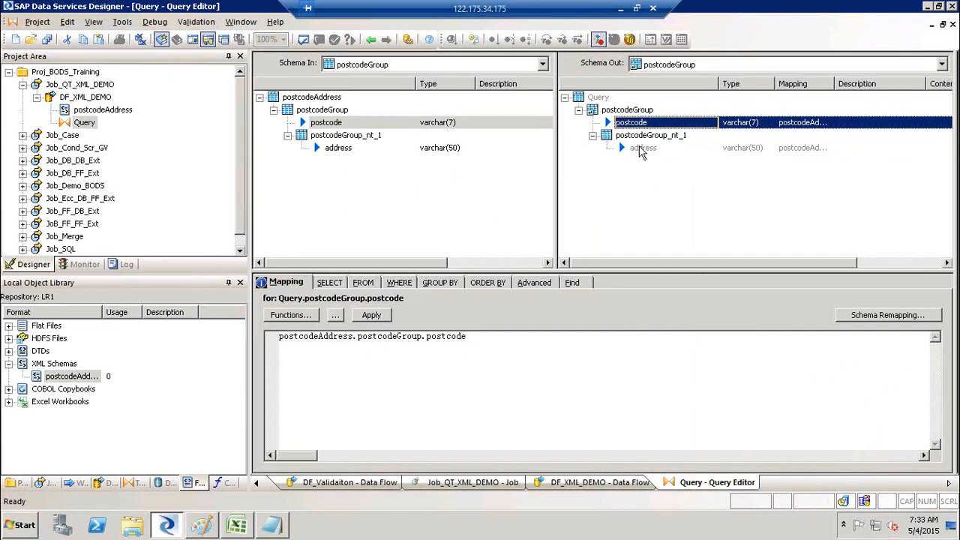
Check which input schema feeds the postcodeGroup output schema in its FROM clause
click(622, 100)
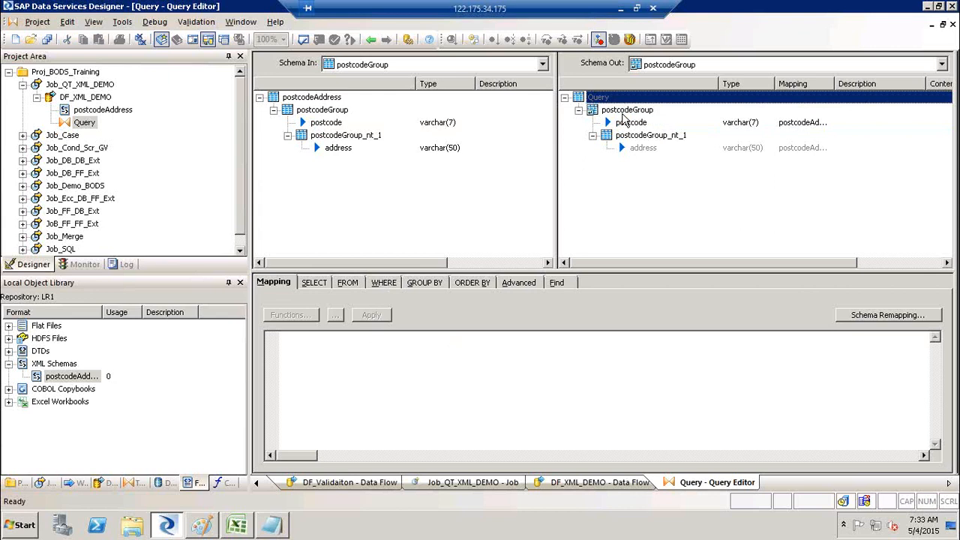
click(631, 136)
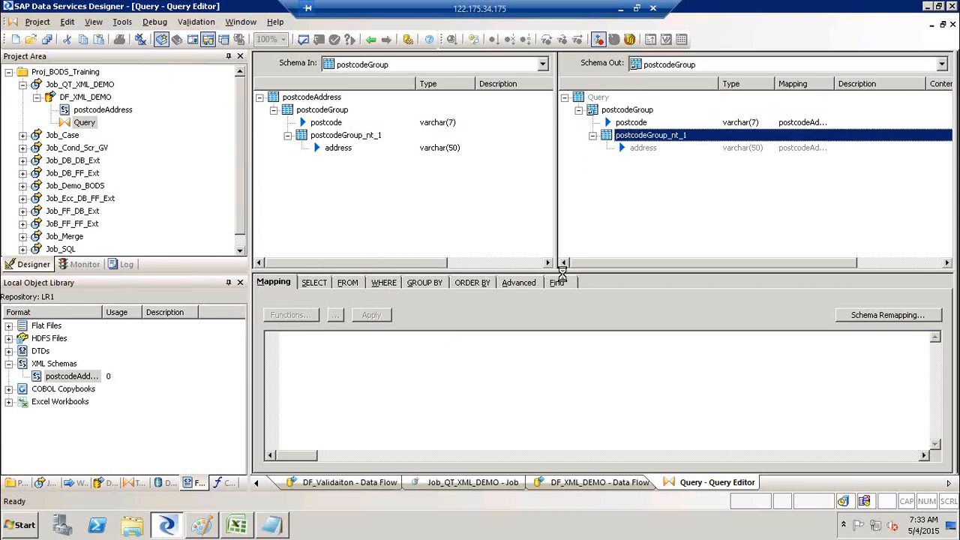
click(622, 112)
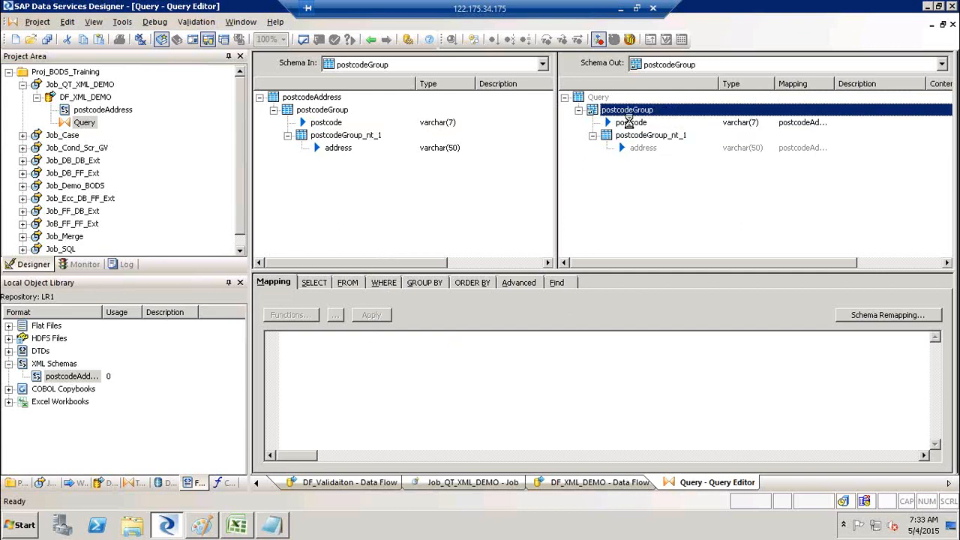
click(350, 283)
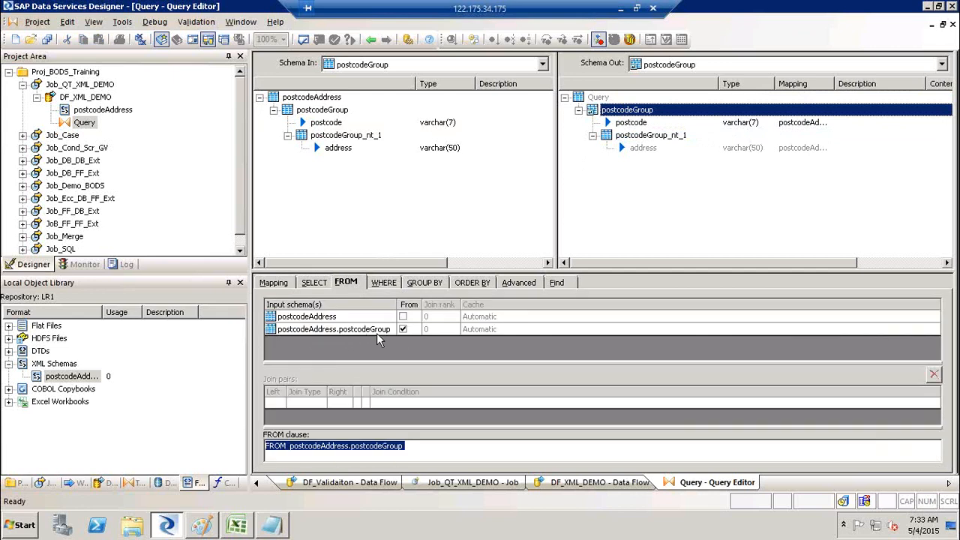
Make the nested postcodeGroup_nt_1 output schema the current schema
click(662, 136)
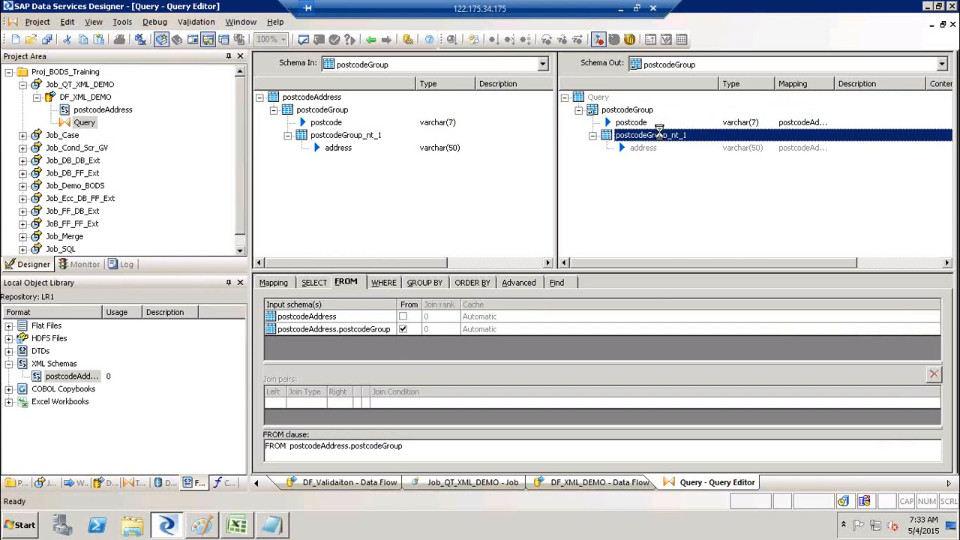
right_click(661, 135)
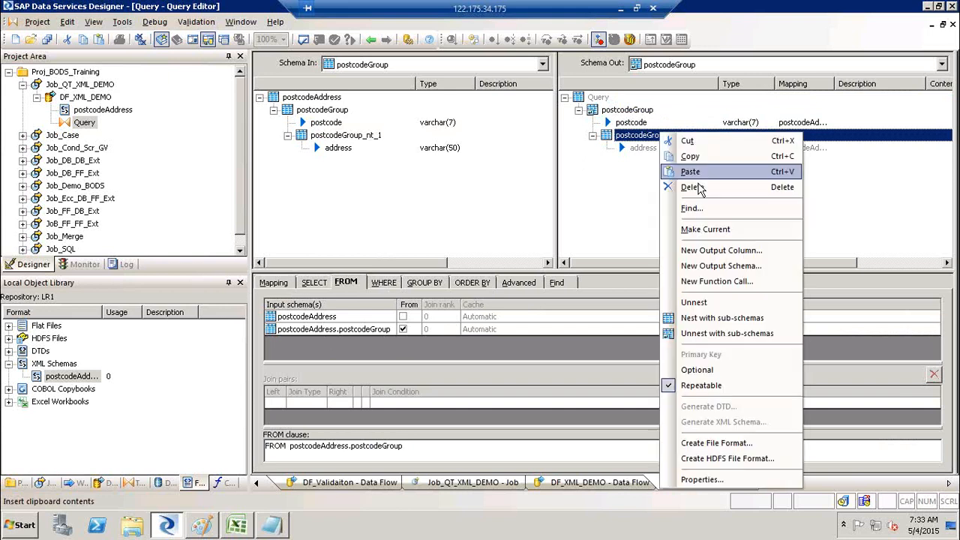
click(702, 230)
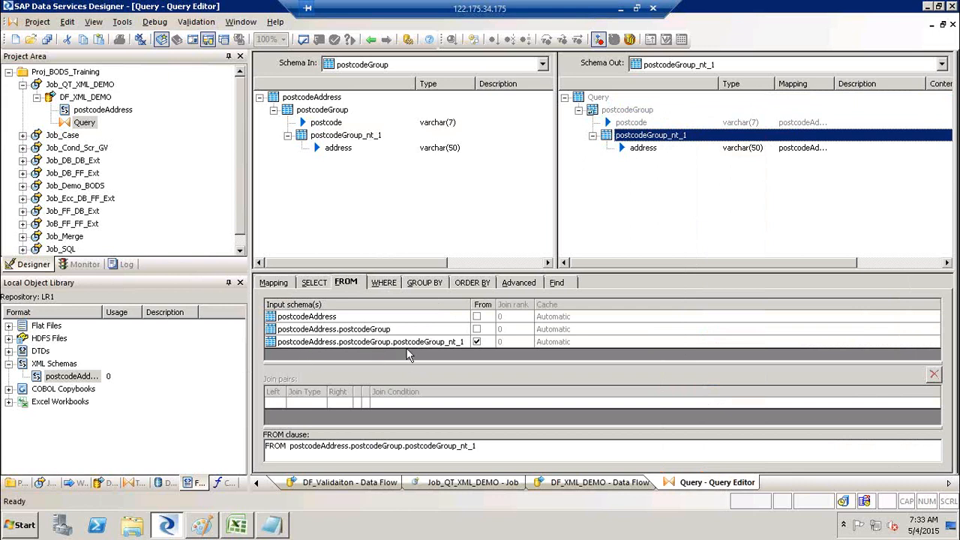
Review the mapping of the address output column and the FROM clause of the current output schema
click(641, 152)
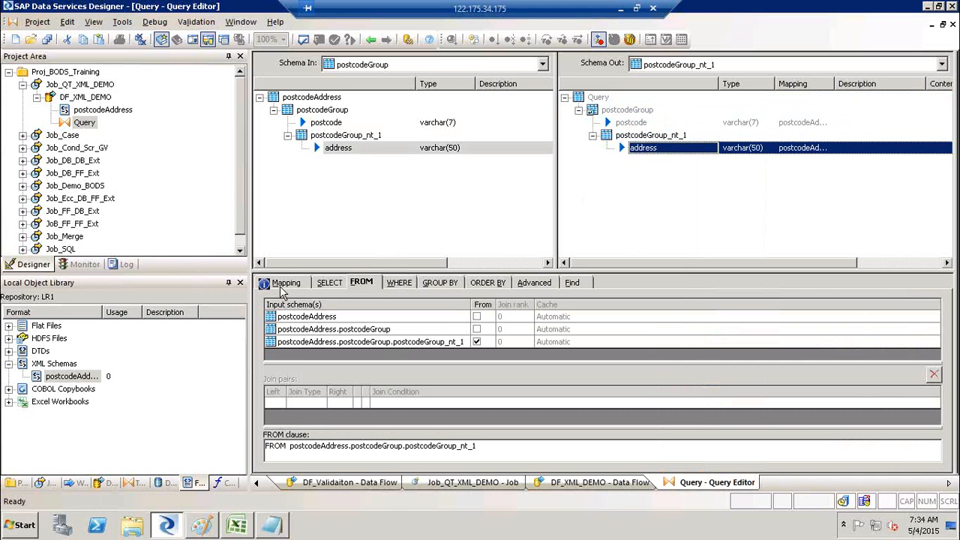
click(284, 283)
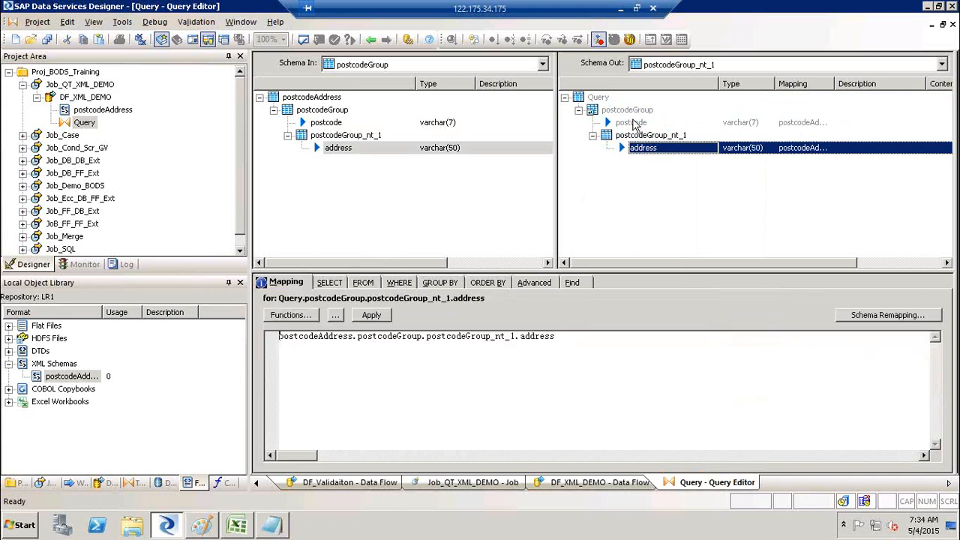
click(633, 123)
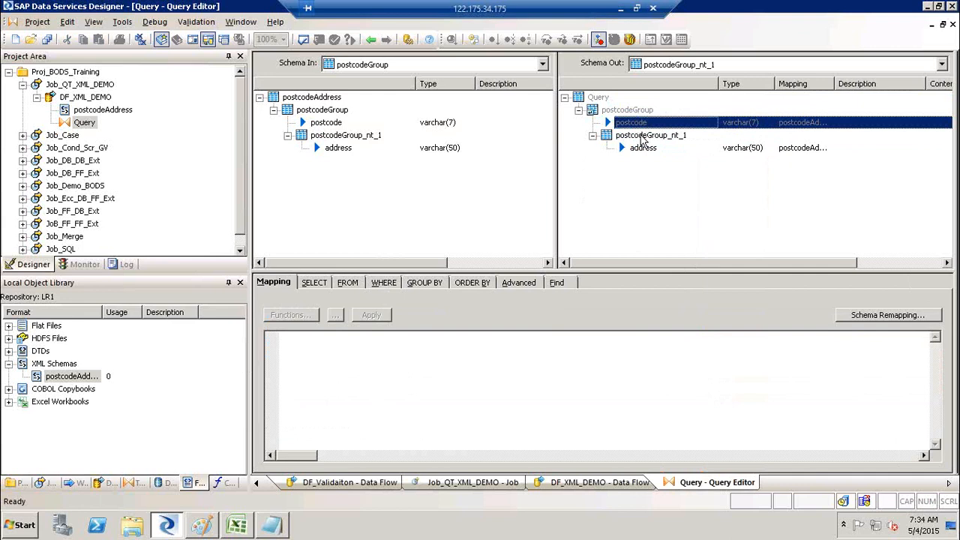
click(635, 113)
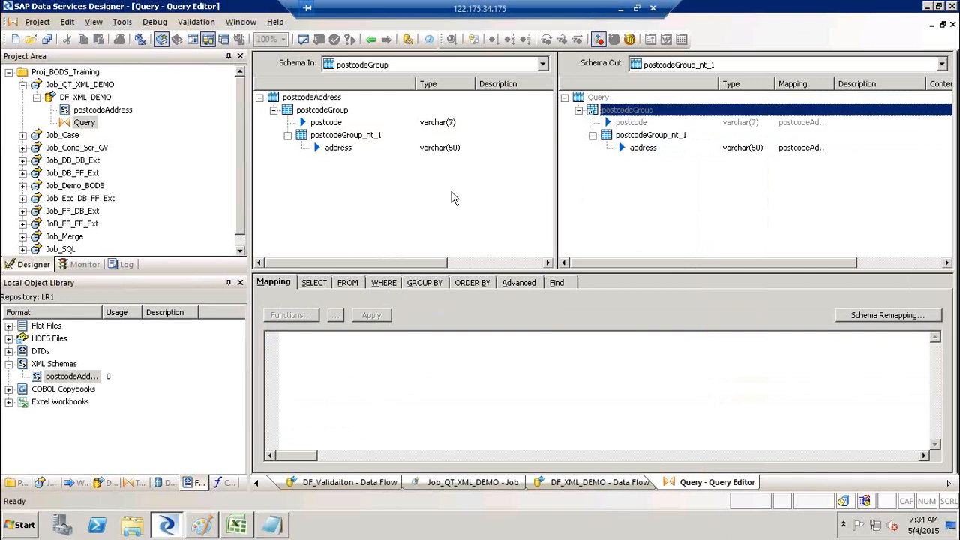
click(347, 285)
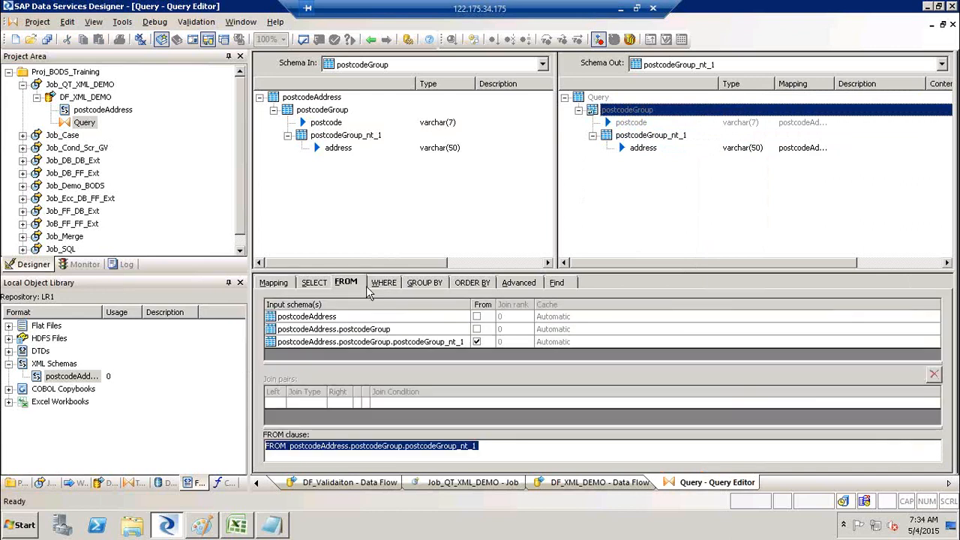
click(692, 178)
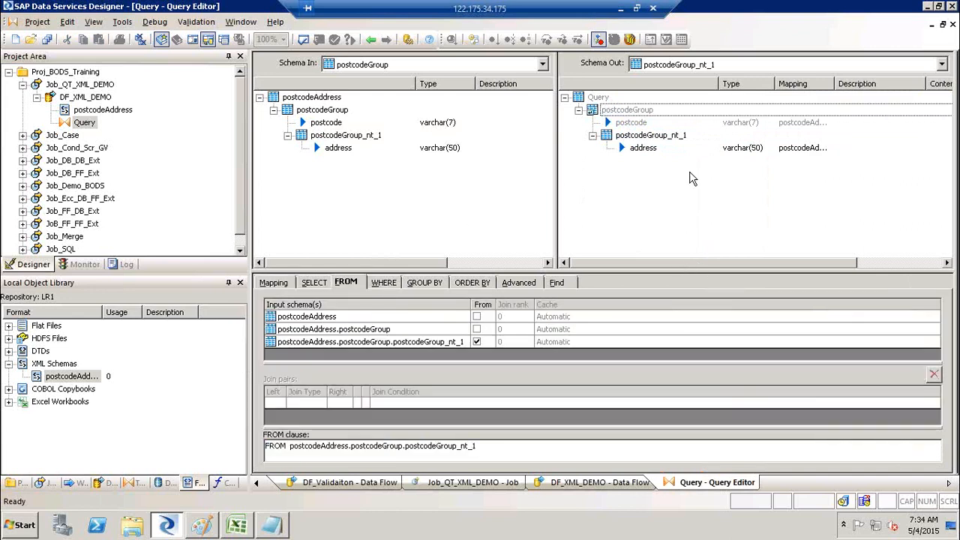
click(289, 283)
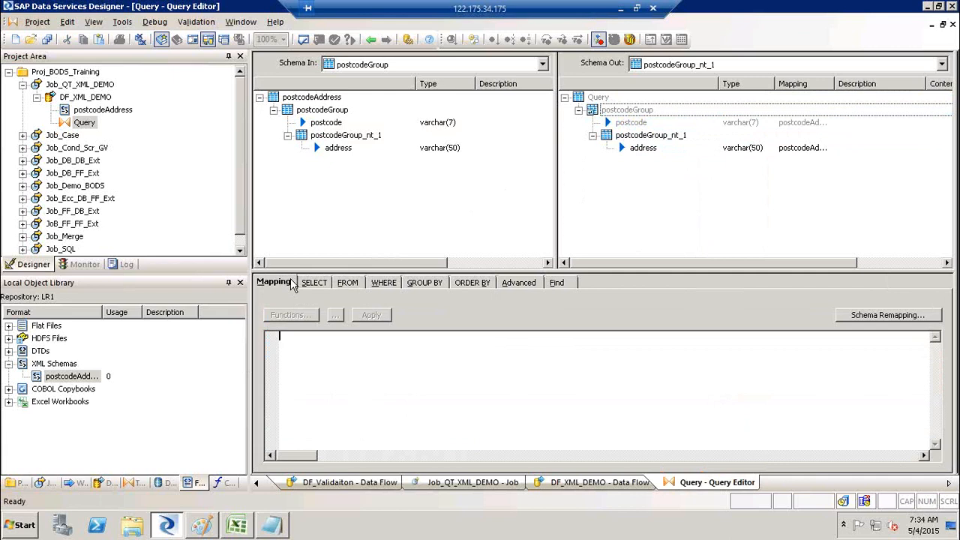
Unnest the postcodeGroup_nt_1 output schema
click(645, 140)
right_click(644, 137)
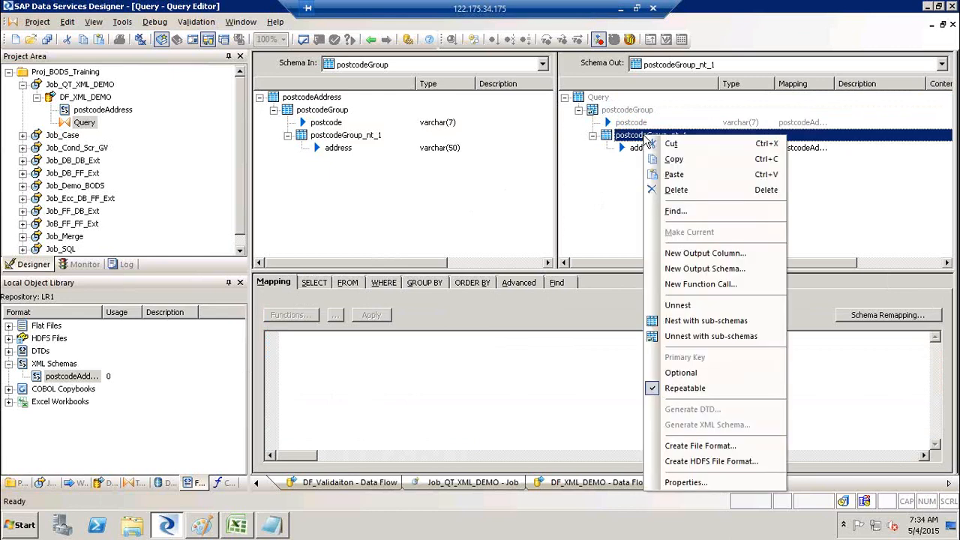
click(714, 307)
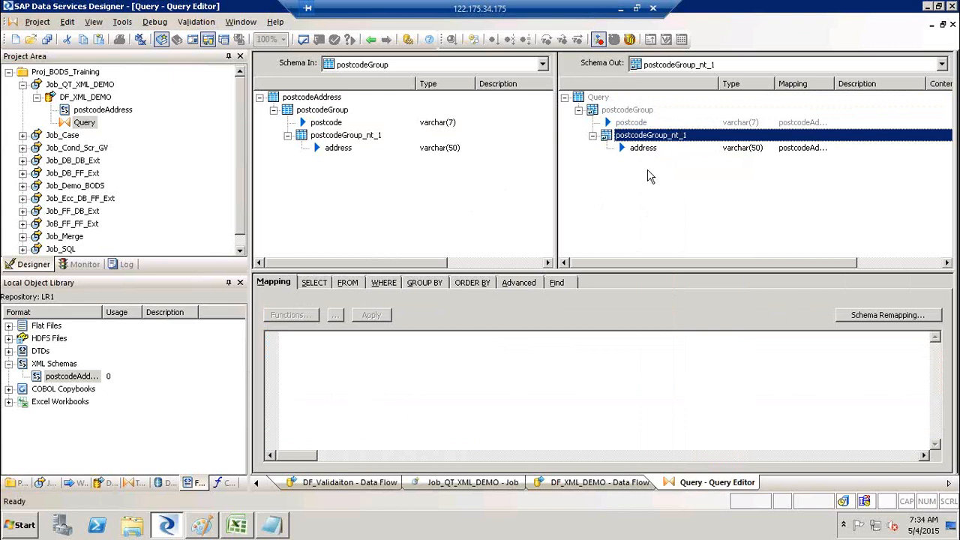
Add a template table named DEMO_XML in datastore DS_Source to the data flow and connect the Query output to it
click(378, 42)
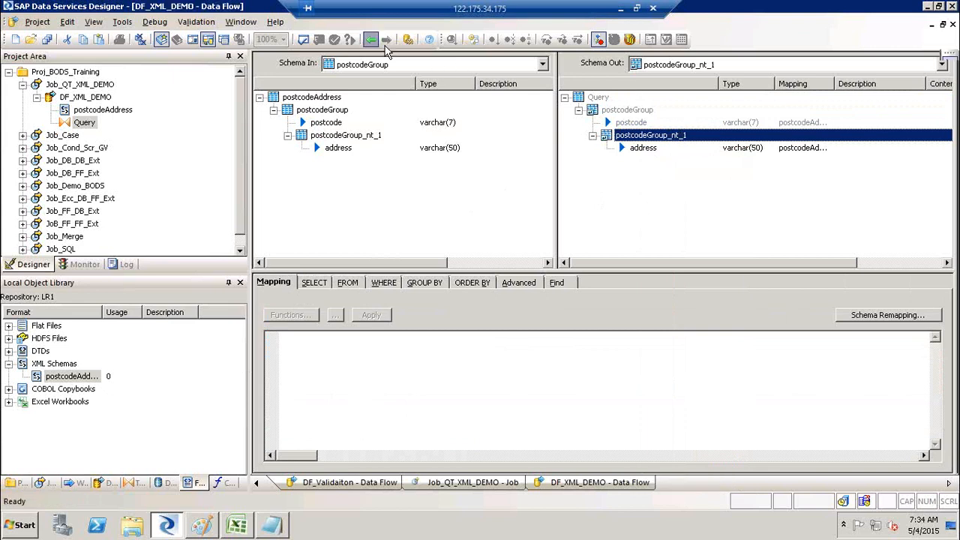
click(951, 142)
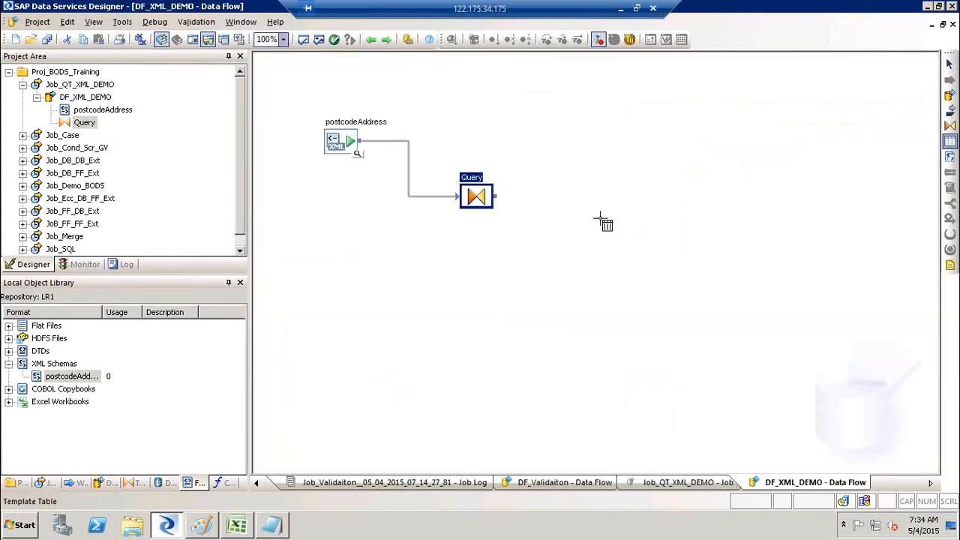
click(602, 219)
text(DEM)
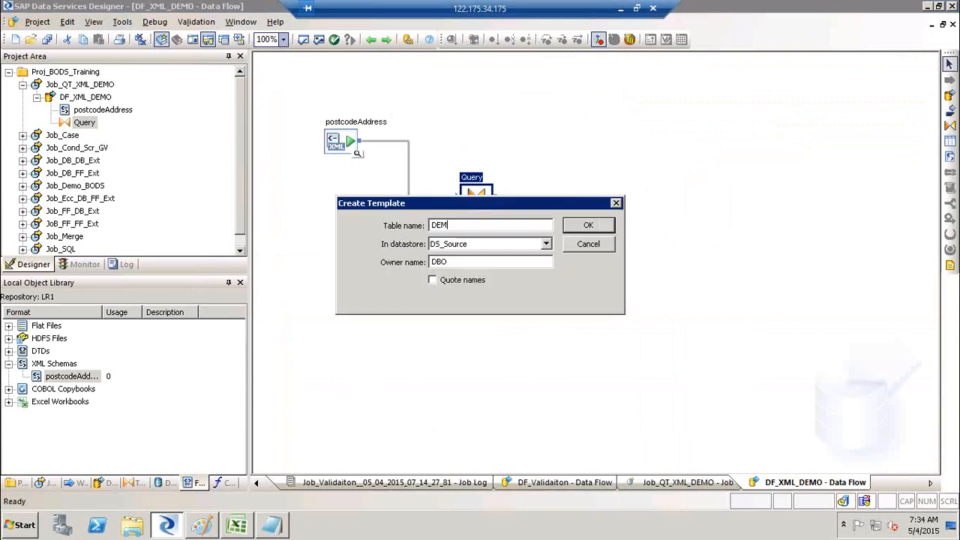
text(O_XML)
click(587, 226)
drag(495, 196, 608, 242)
Validate the data flow, close the validation output and execute Job_QT_XML_DEMO with the default execution properties
click(319, 40)
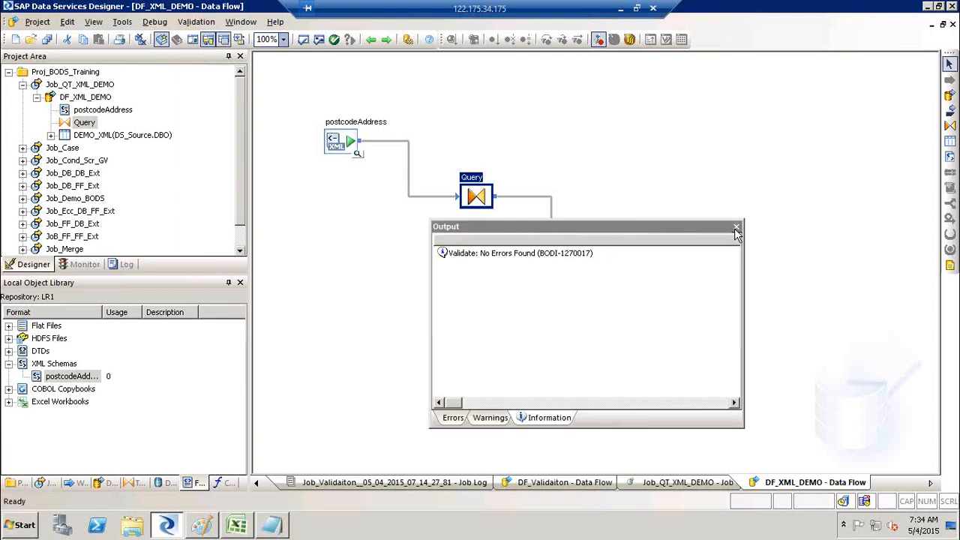
click(736, 228)
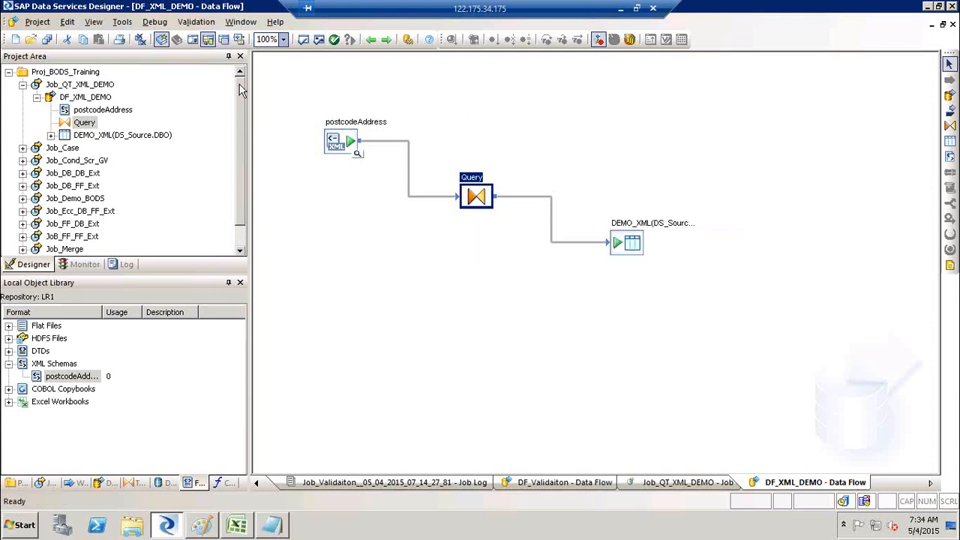
click(105, 84)
right_click(106, 84)
click(136, 93)
key(Return)
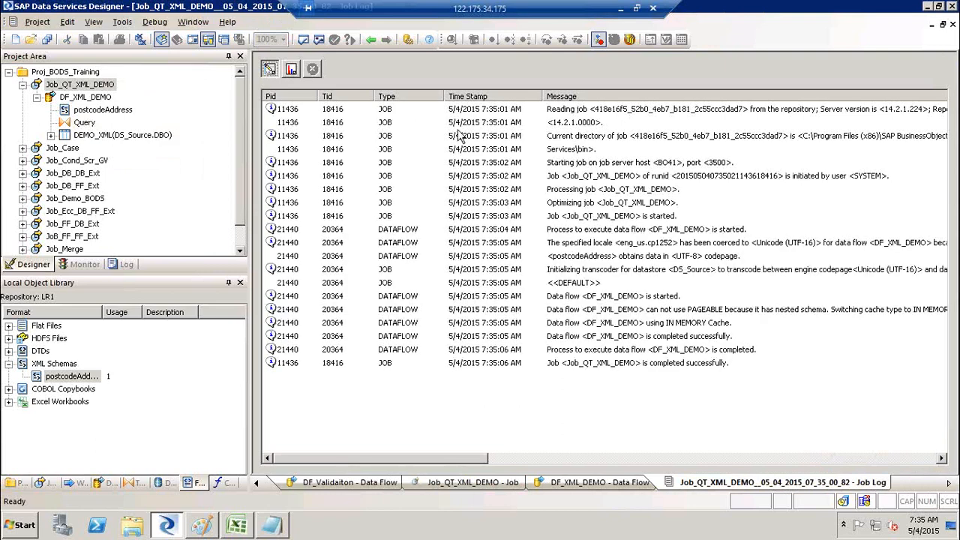
Compare the loaded DEMO_XML data with the nested addresses of each postcode in the postcodeAddress source, then close both data views
double_click(88, 109)
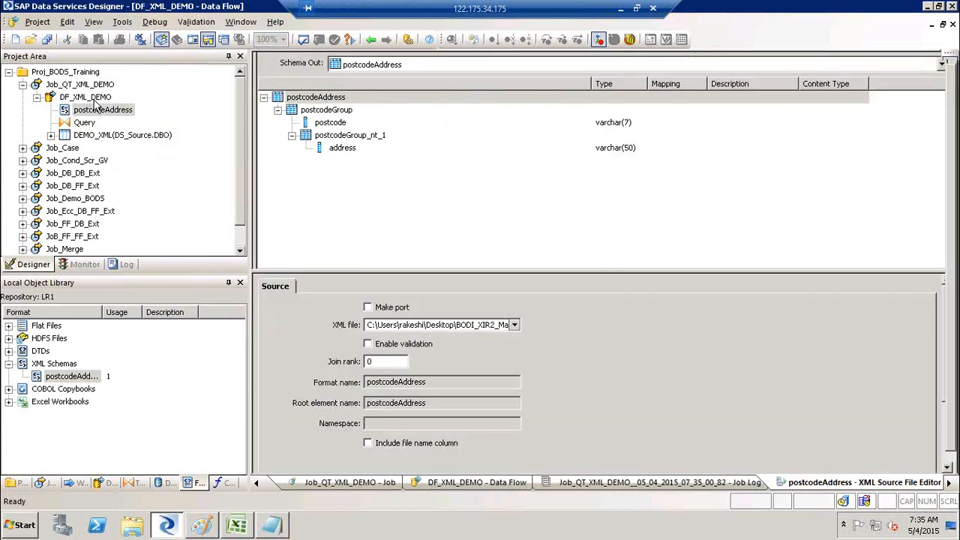
double_click(92, 99)
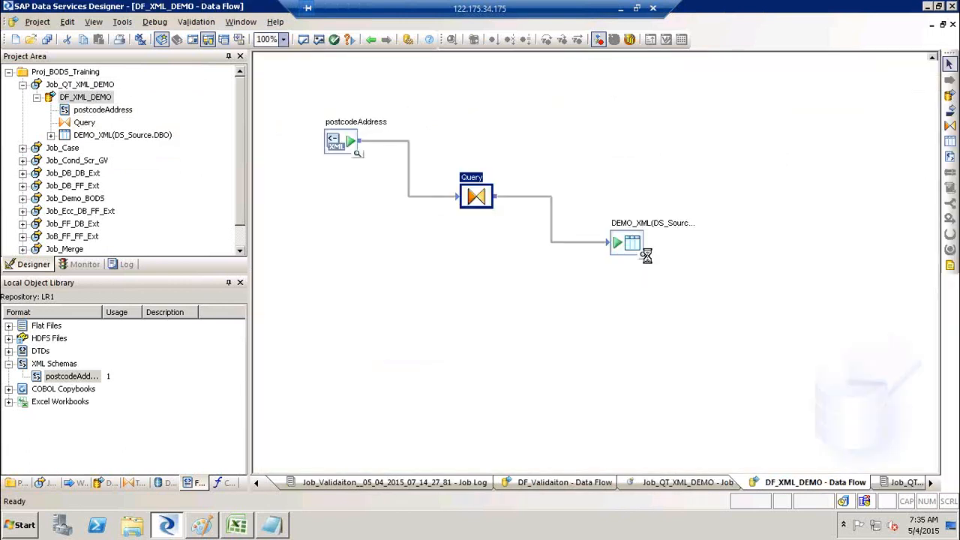
click(358, 154)
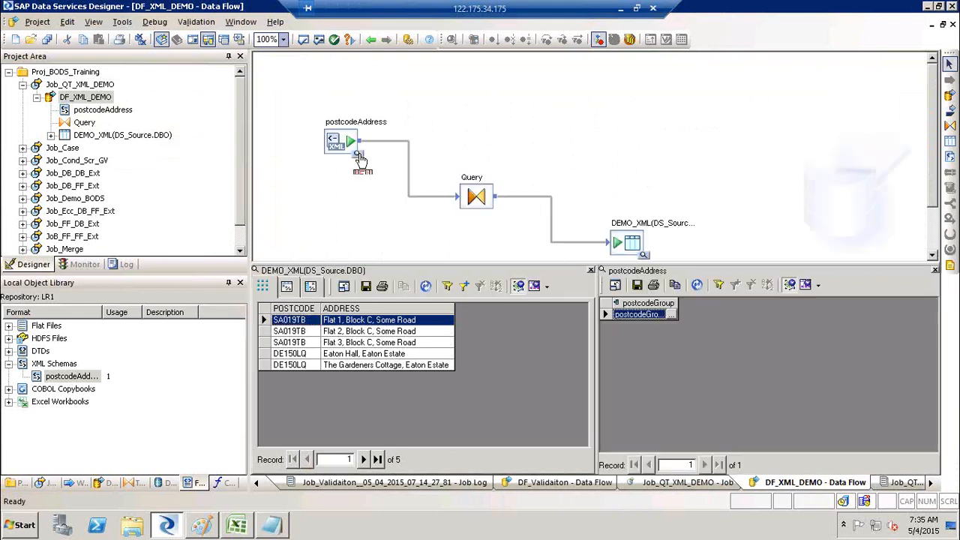
click(656, 315)
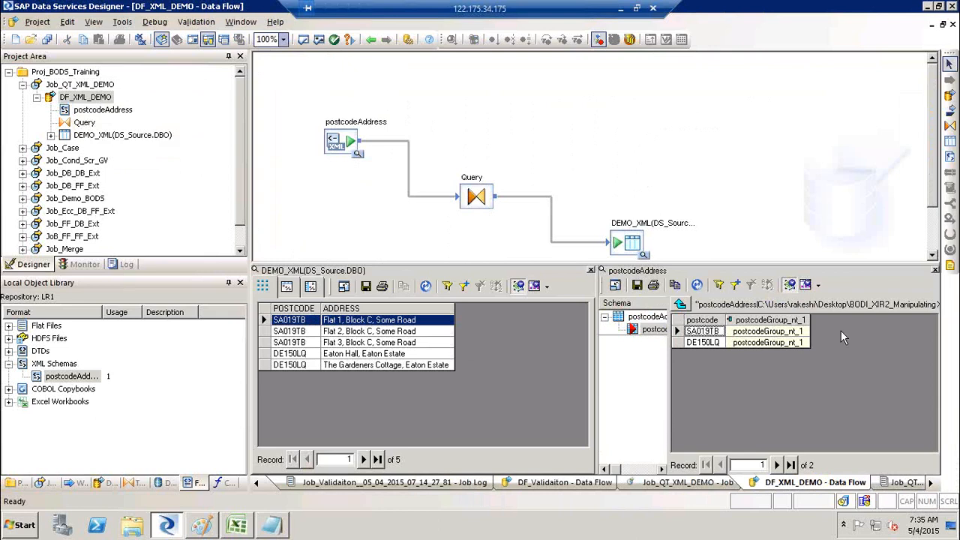
click(773, 334)
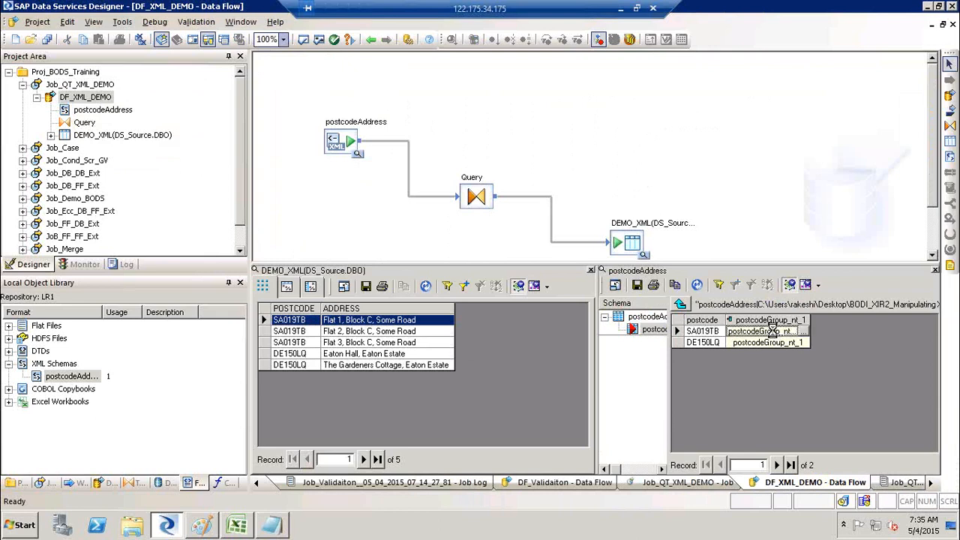
click(680, 305)
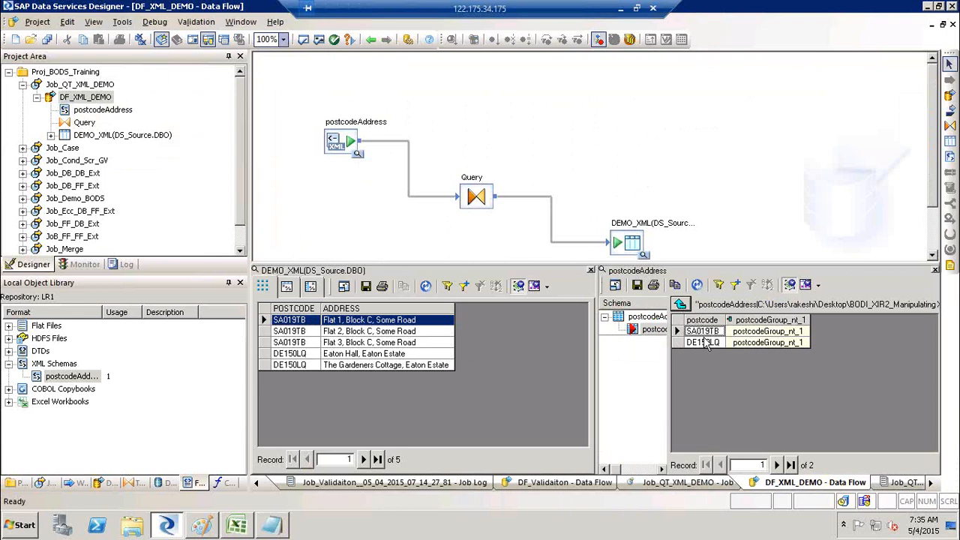
click(760, 343)
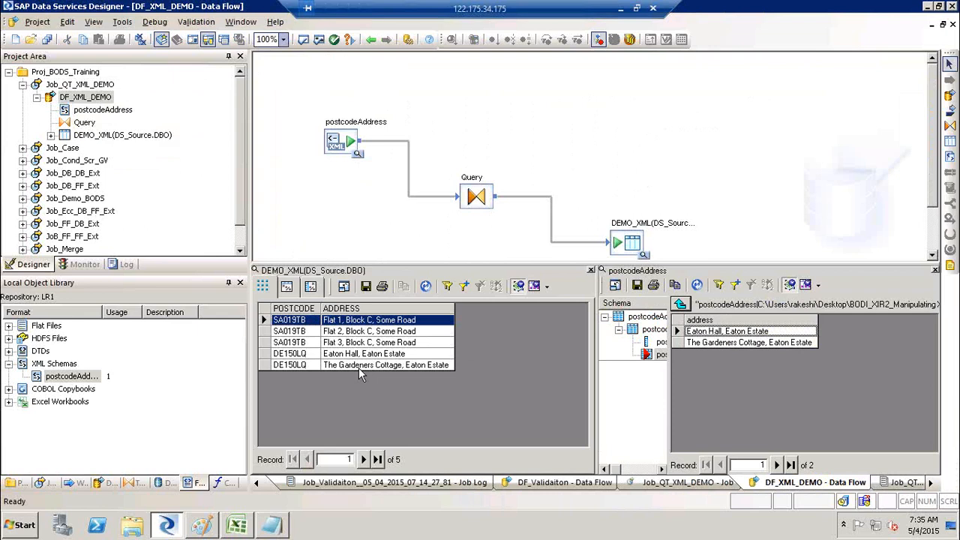
click(680, 305)
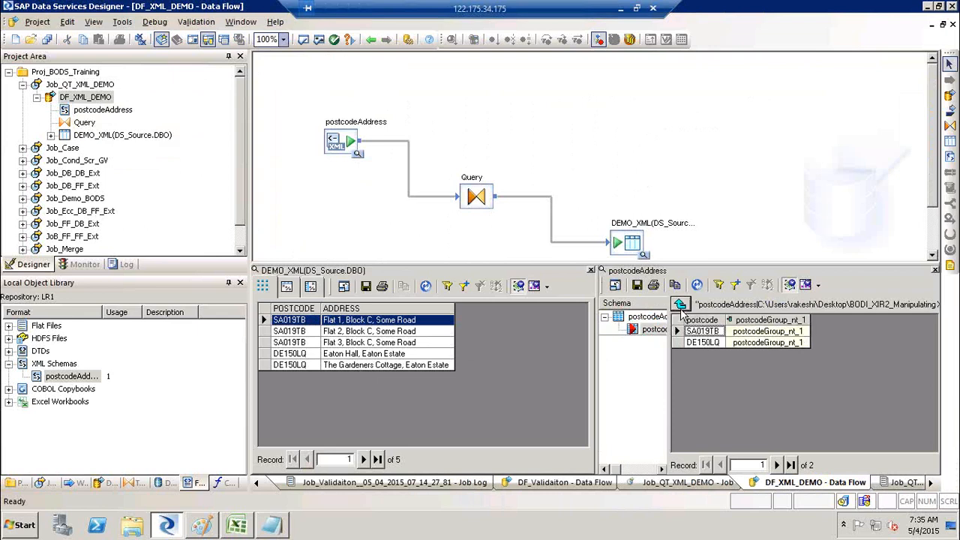
click(590, 270)
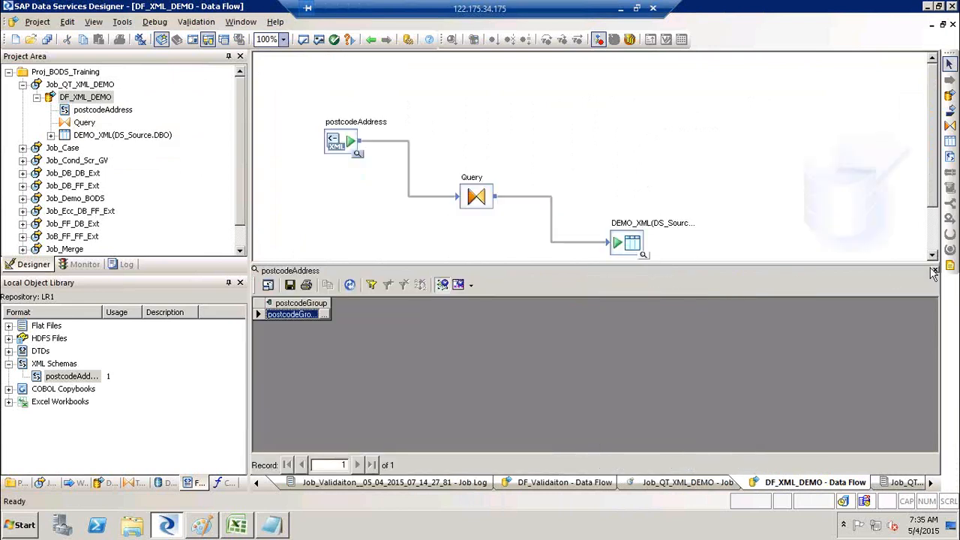
click(935, 270)
Look over the Query transform's schemas once more, return to DF_XML_DEMO and delete the Query from the data flow
double_click(466, 180)
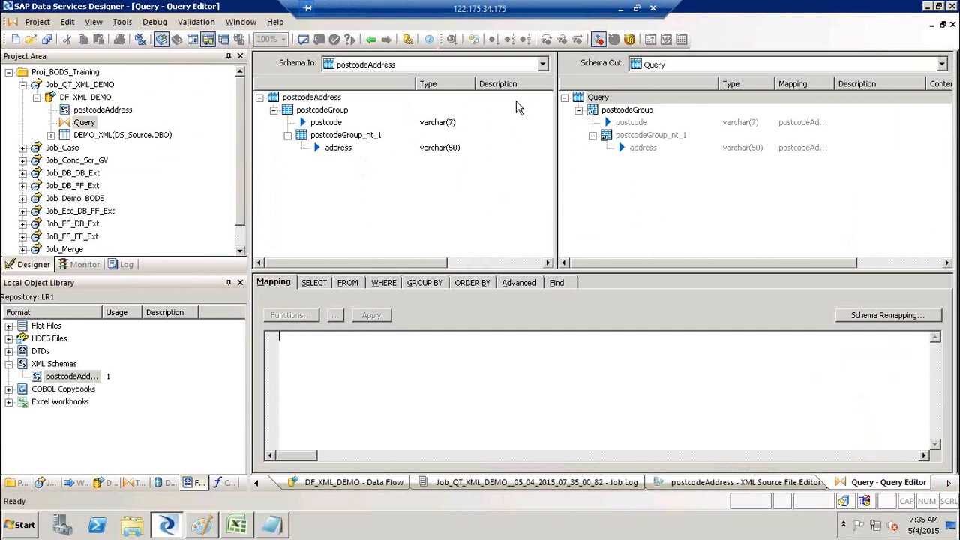
click(371, 39)
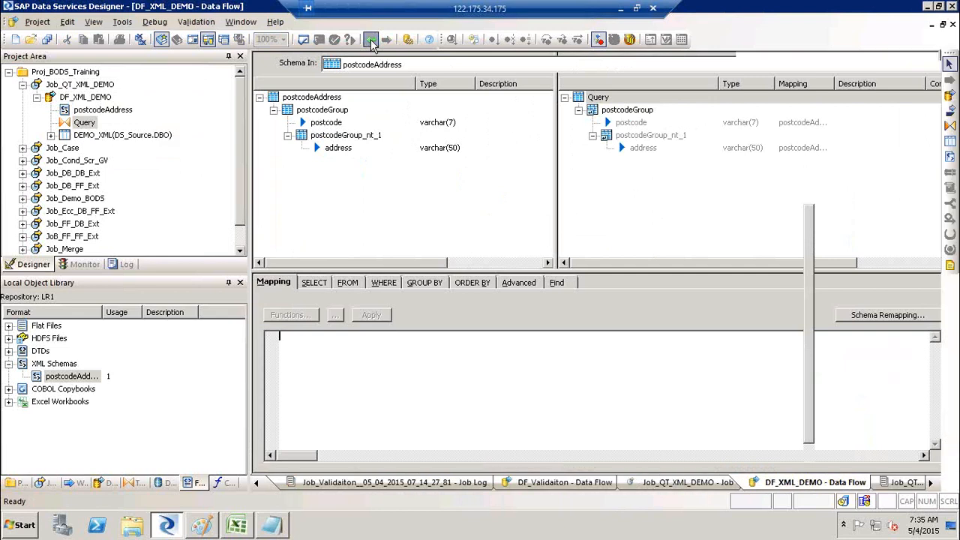
key(Delete)
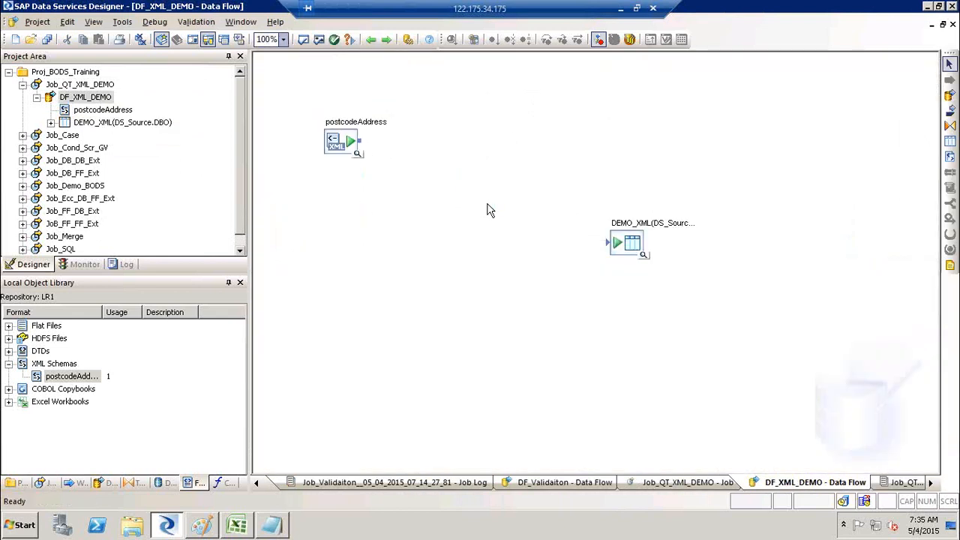
Add an XML_Pipeline transform to DF_XML_DEMO and connect it between the postcodeAddress source and the DEMO_XML target
click(134, 483)
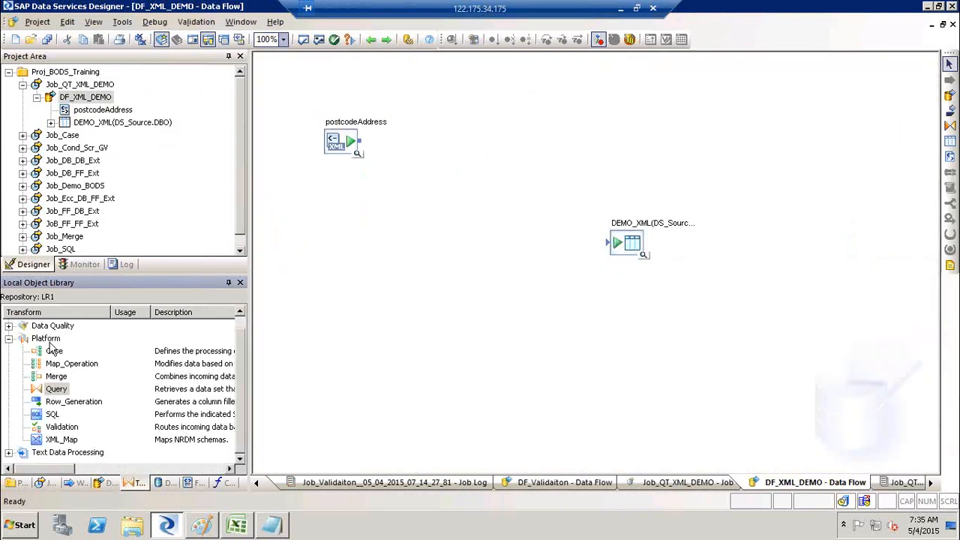
click(9, 339)
click(9, 327)
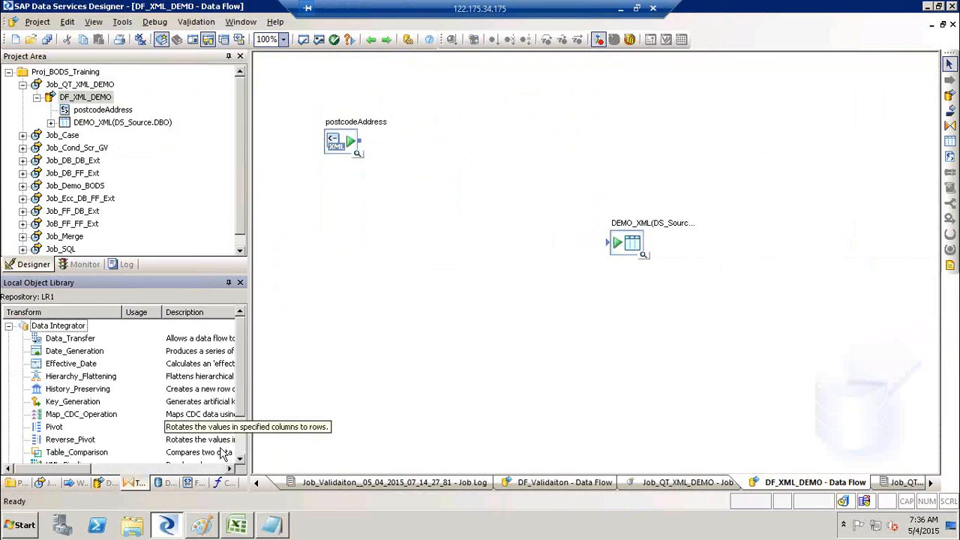
scroll(225, 461, down, 2)
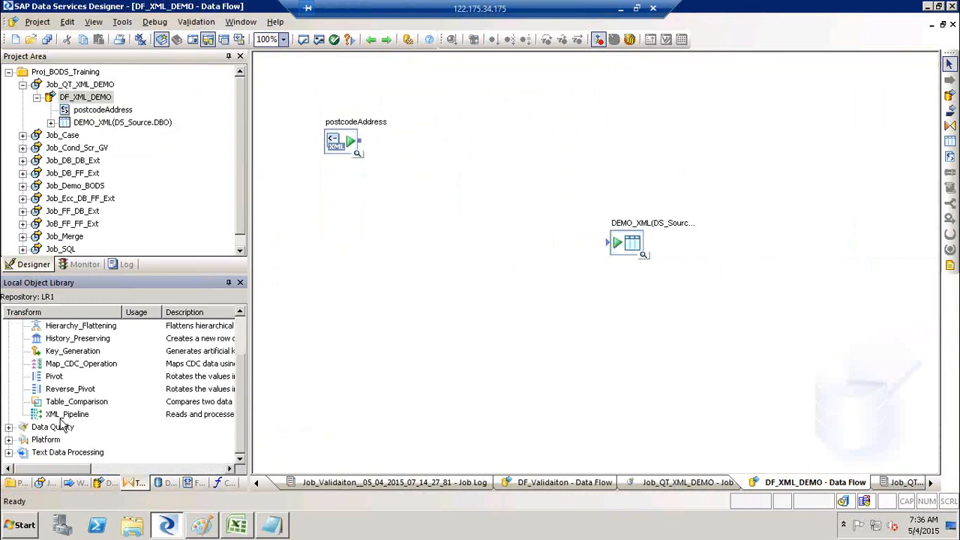
drag(84, 415, 247, 330)
scroll(150, 375, up, 2)
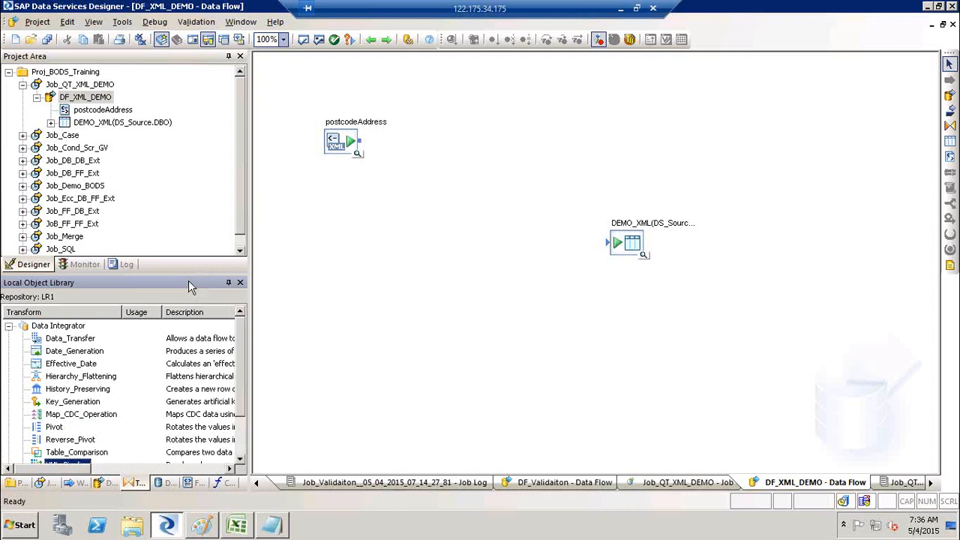
drag(185, 274, 185, 235)
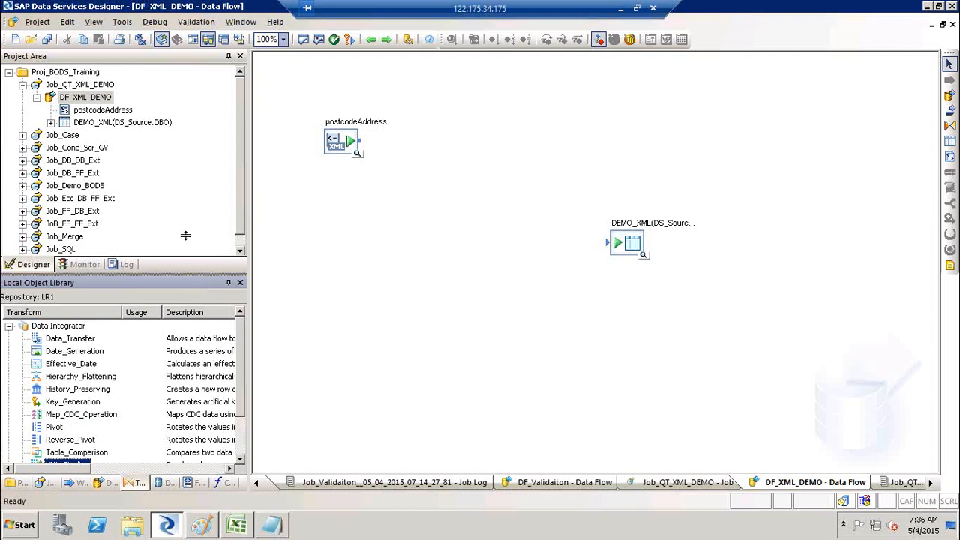
drag(72, 426, 474, 194)
drag(360, 141, 618, 252)
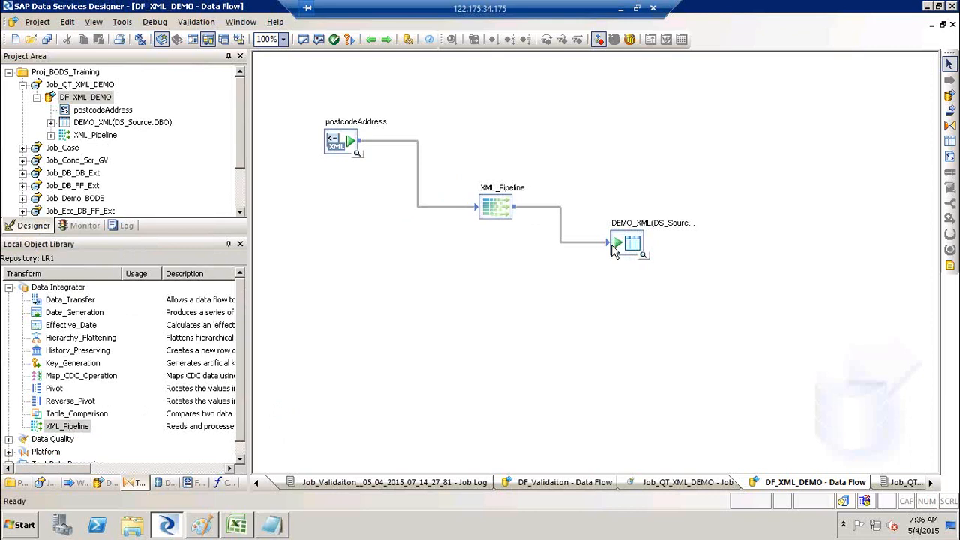
Open the XML_Pipeline transform and map the nested postcode column to its output schema
double_click(509, 197)
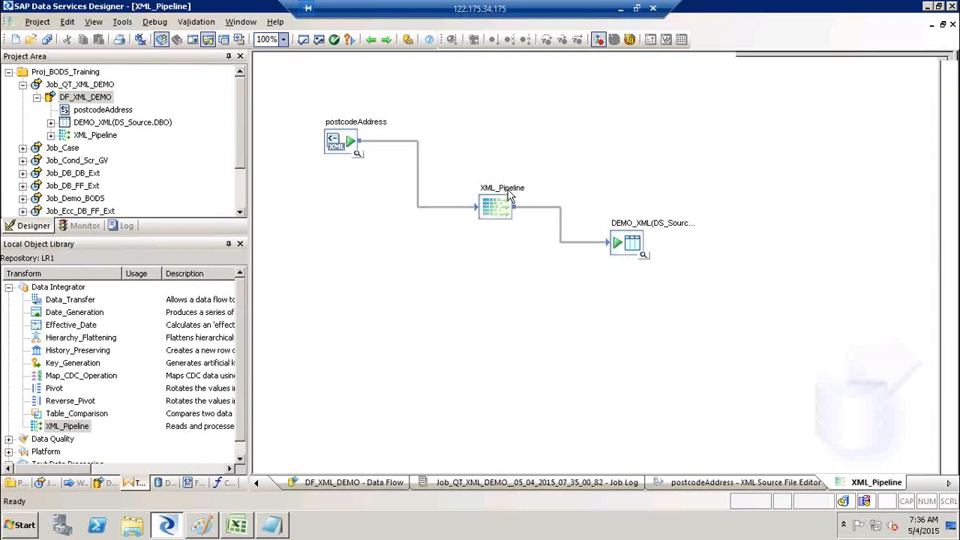
drag(322, 110, 387, 124)
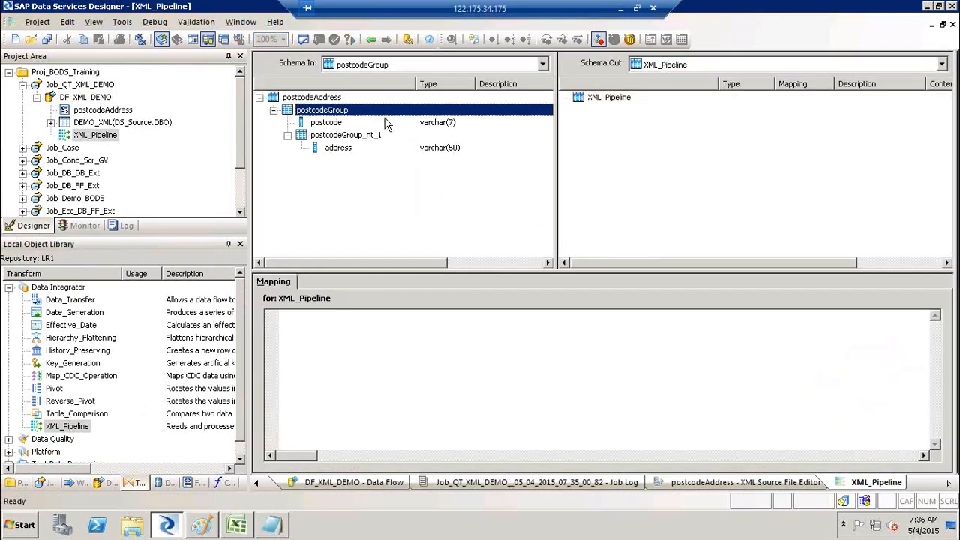
drag(328, 123, 598, 138)
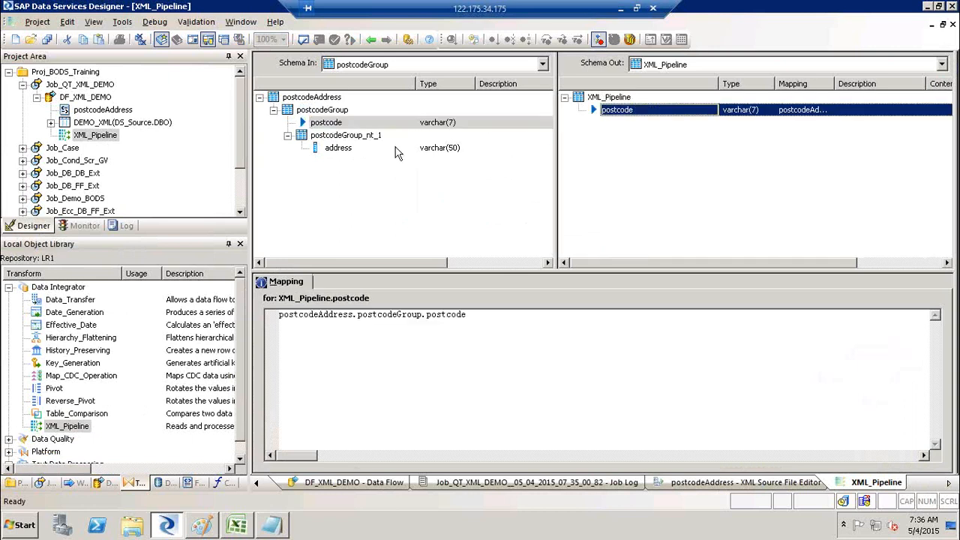
Add a Query transform fed by postcodeAddress and try to map the nested postcode column directly to its output
click(370, 39)
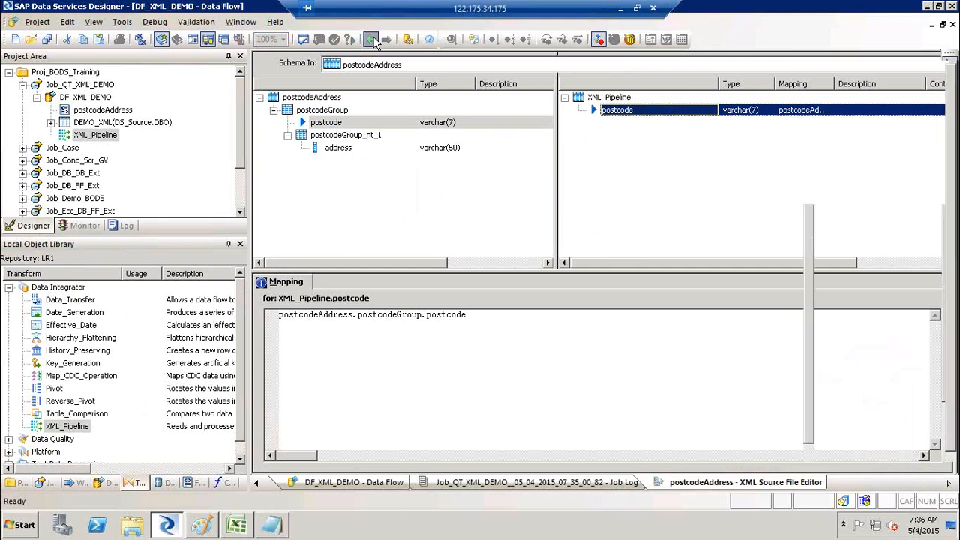
click(950, 126)
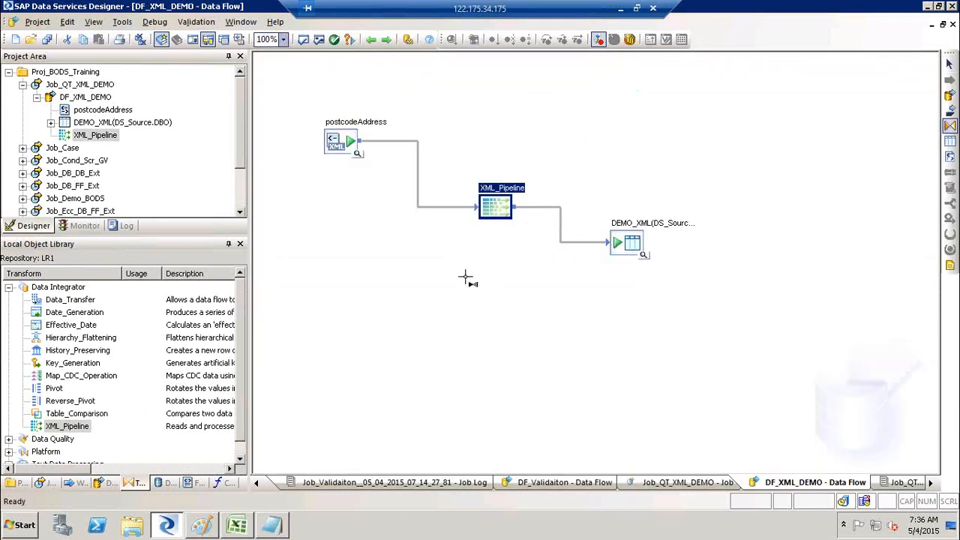
click(470, 275)
drag(360, 141, 477, 301)
double_click(492, 296)
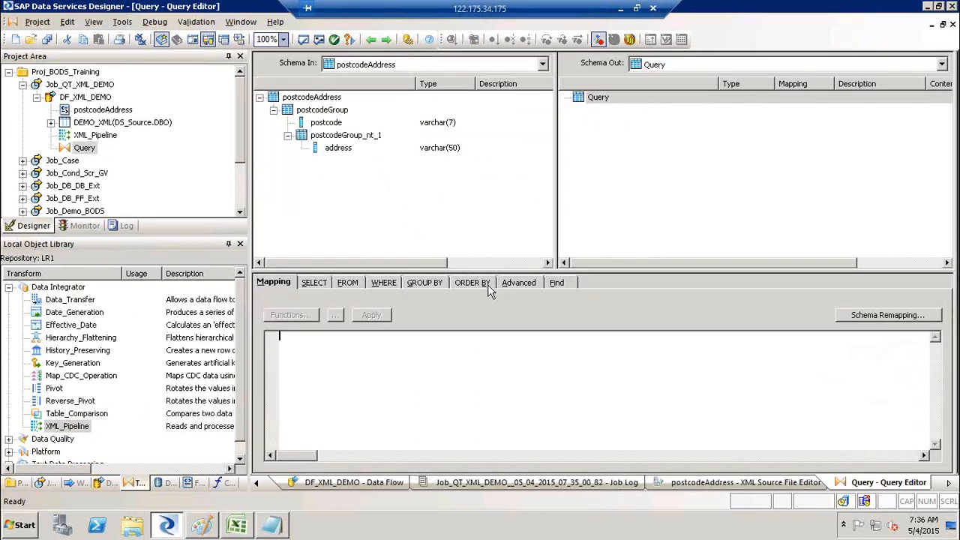
drag(322, 122, 594, 153)
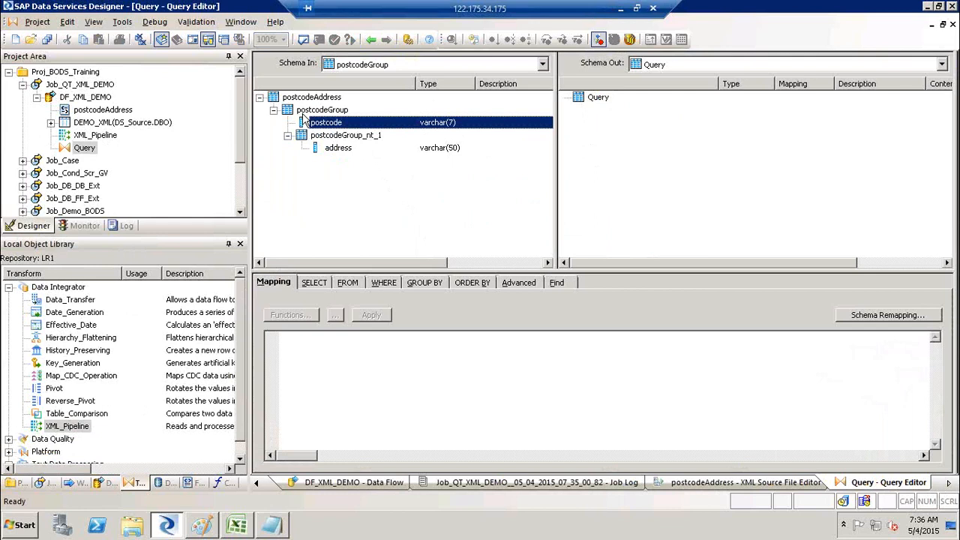
click(308, 111)
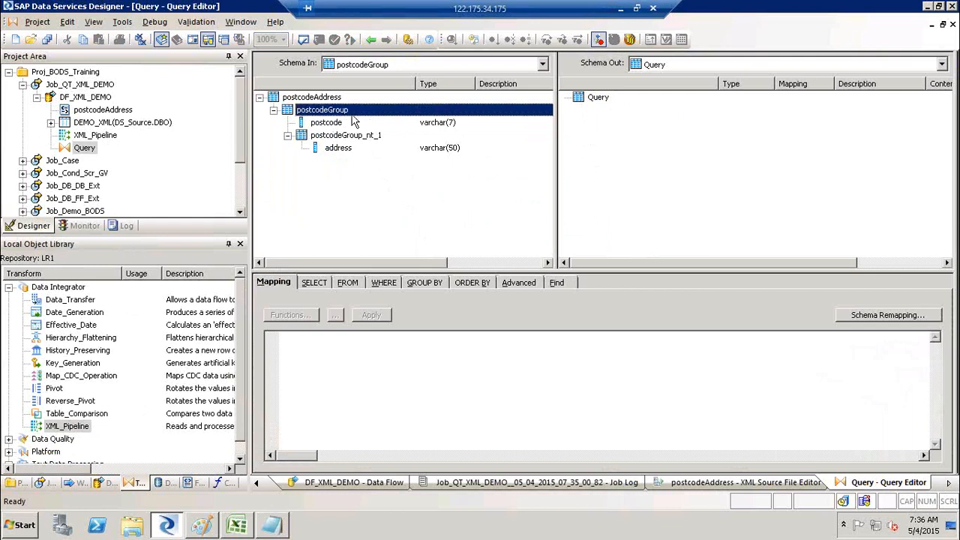
Map the address column of postcodeGroup_nt_1 to the XML_Pipeline output schema and return to the data flow
click(370, 39)
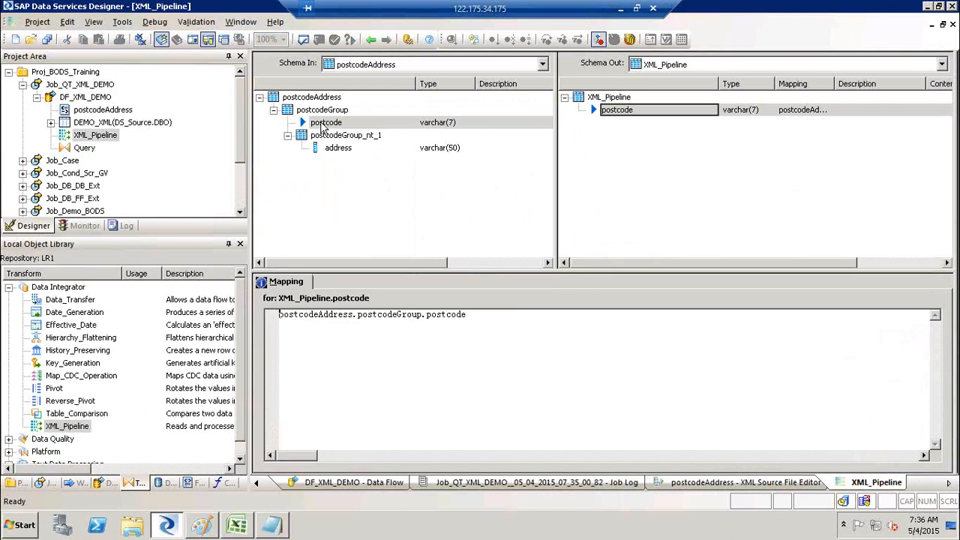
click(323, 125)
click(335, 149)
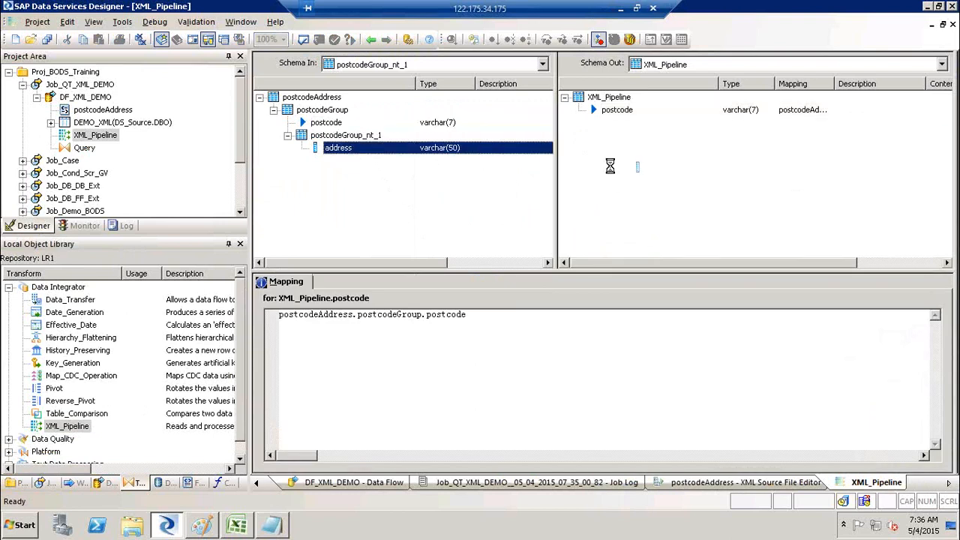
drag(610, 165, 611, 173)
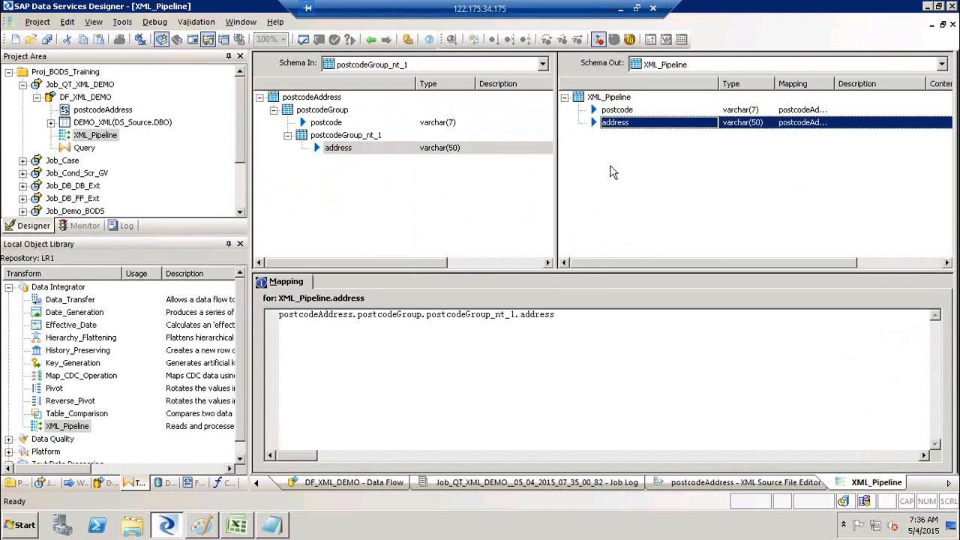
click(372, 40)
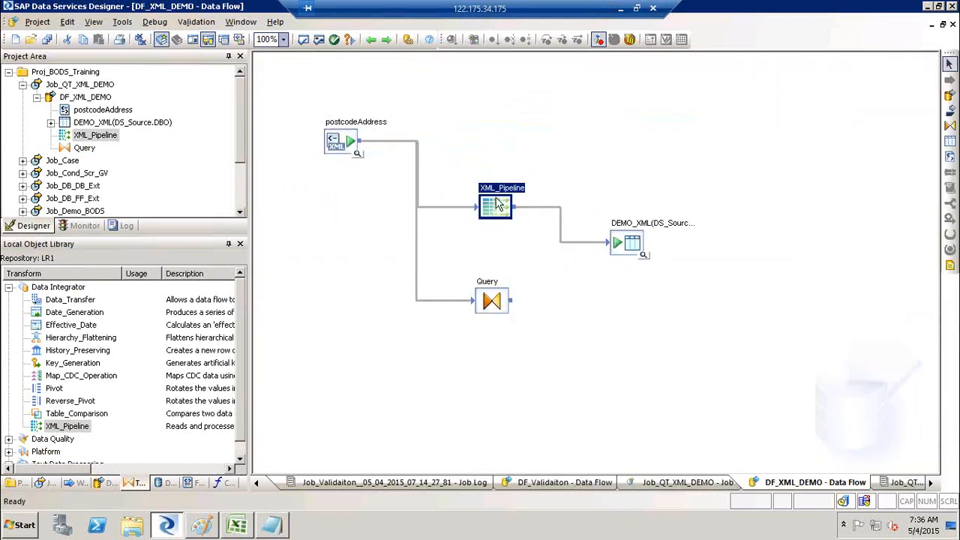
Review the column mappings in the XML_Pipeline output schema and return to the data flow
double_click(509, 194)
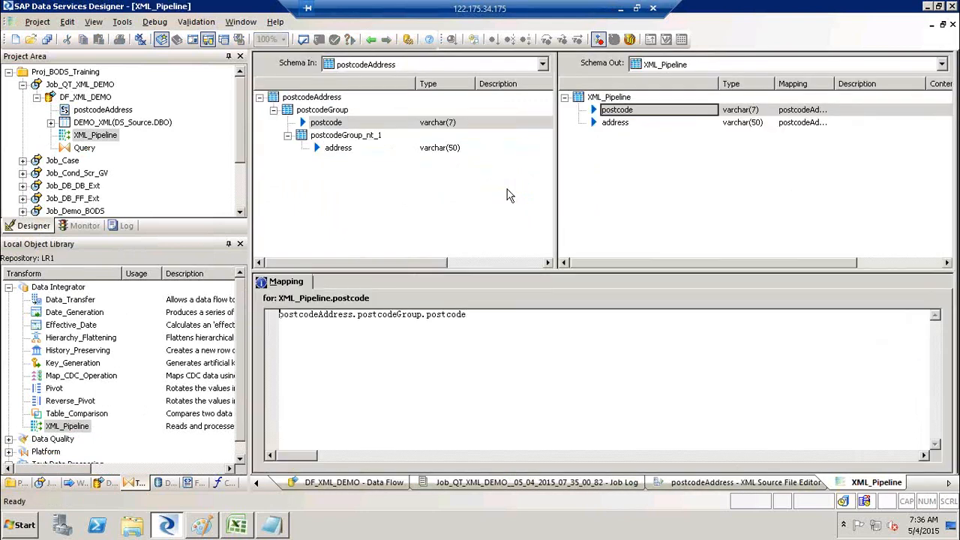
click(632, 113)
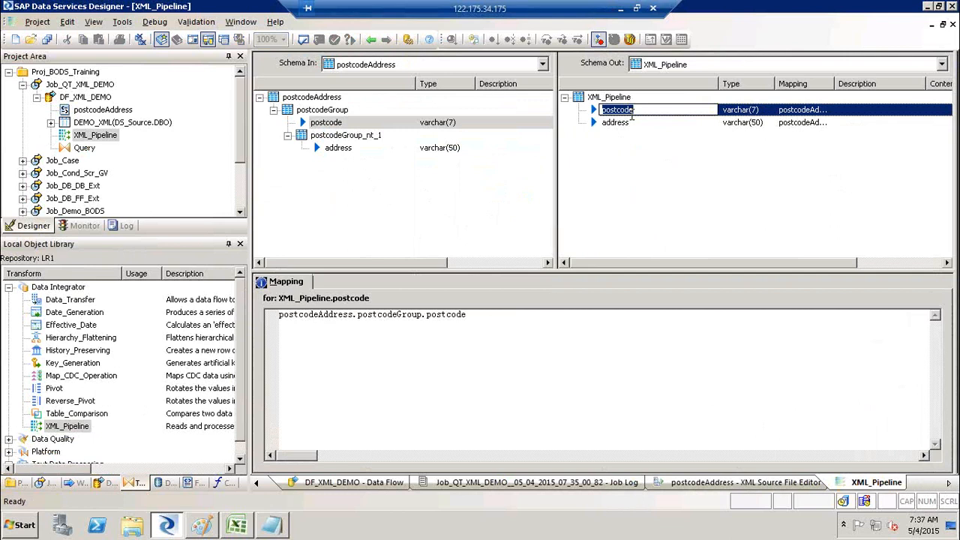
click(633, 154)
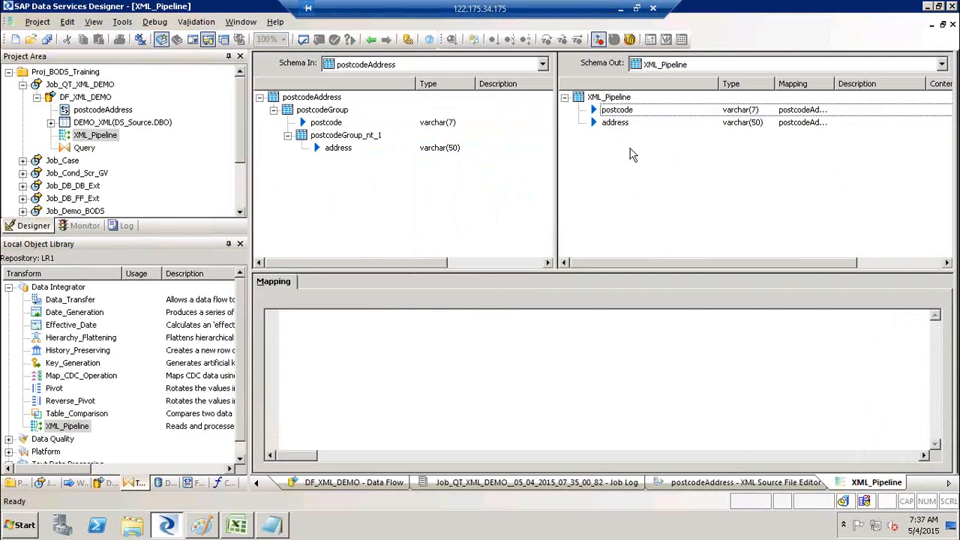
click(371, 40)
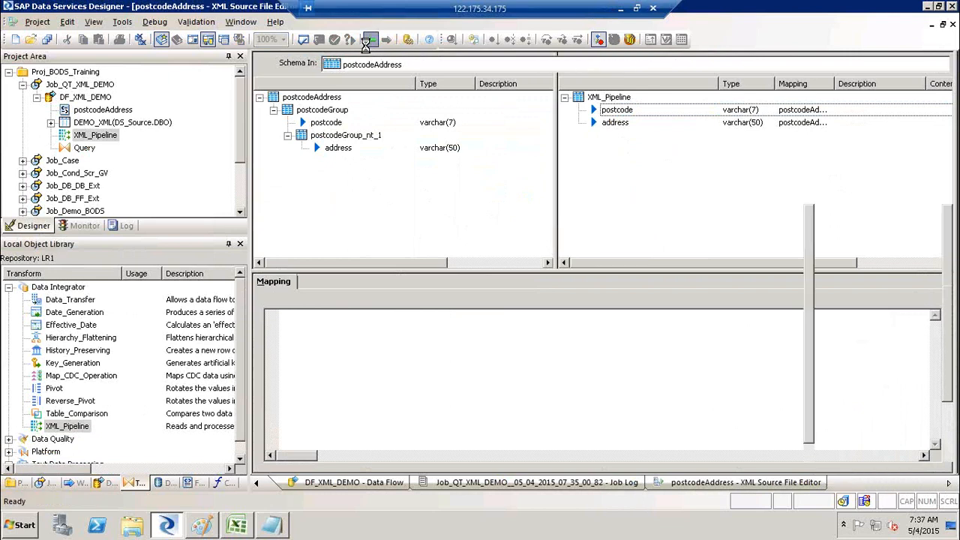
click(371, 41)
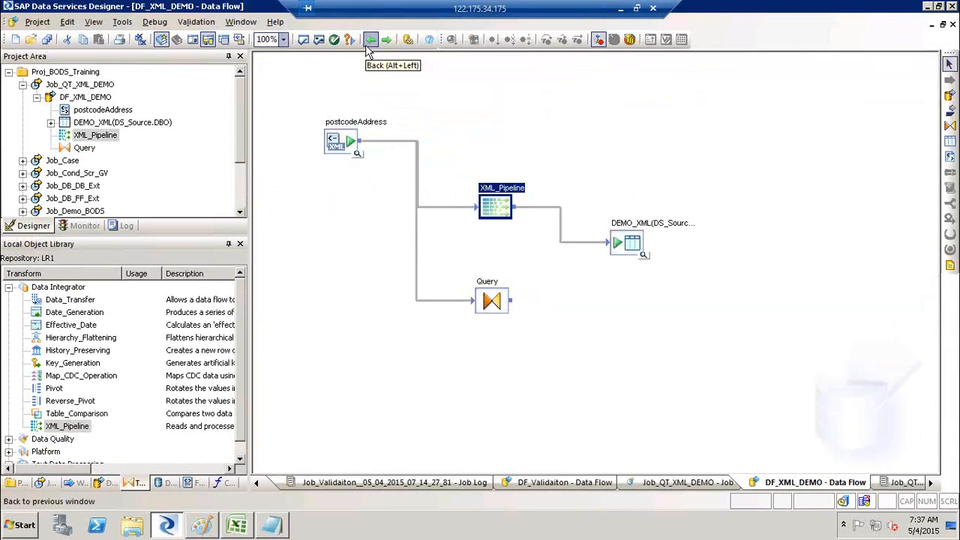
Delete the unused Query transform below XML_Pipeline from the data flow
click(492, 322)
click(494, 306)
key(Delete)
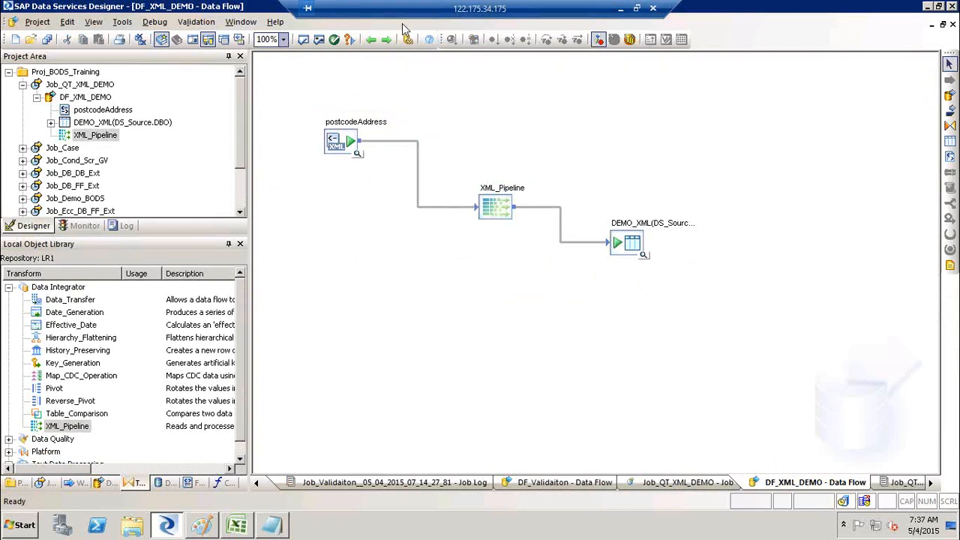
Validate the data flow, close the validation output and execute Job_QT_XML_DEMO
click(318, 42)
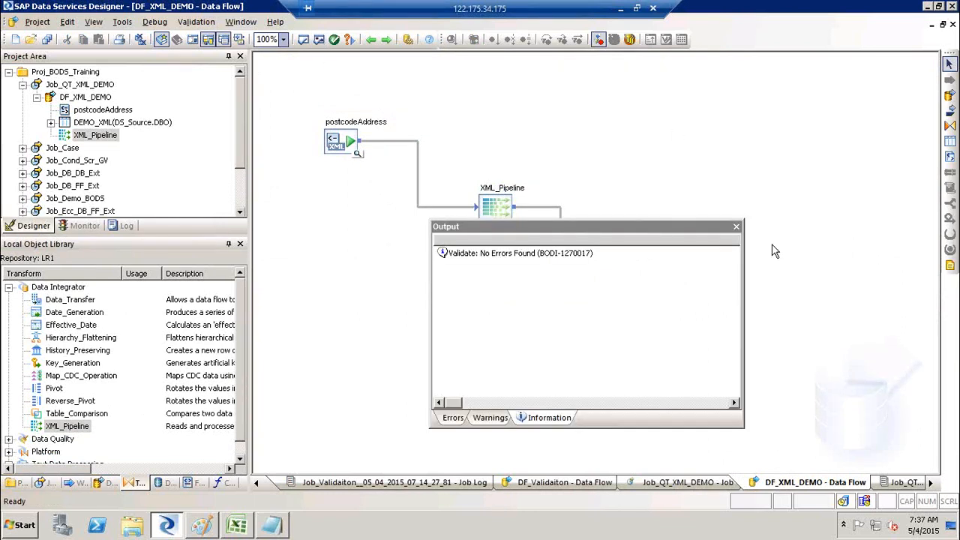
click(736, 227)
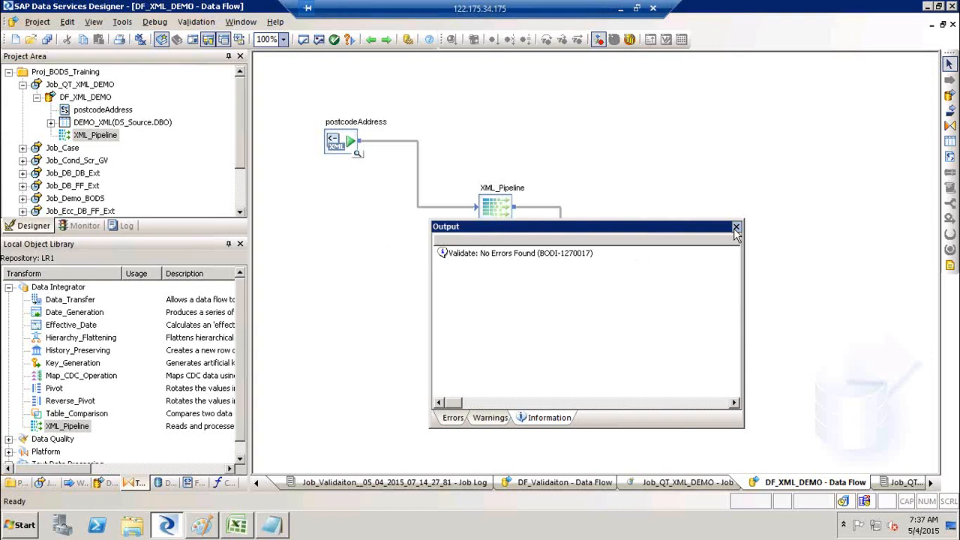
right_click(61, 84)
click(98, 92)
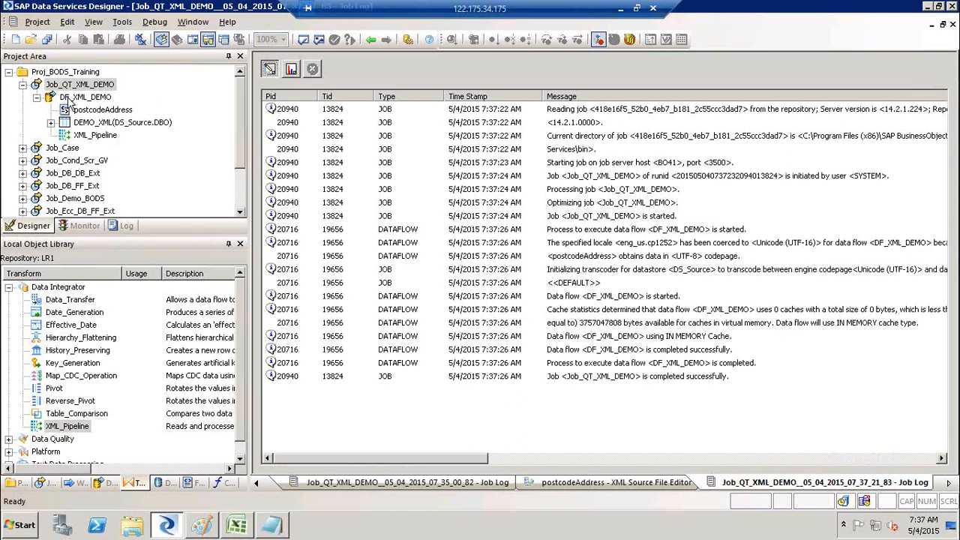
Return to DF_XML_DEMO, inspect the postcode and address rows loaded into DEMO_XML and close the data view
click(69, 97)
click(643, 257)
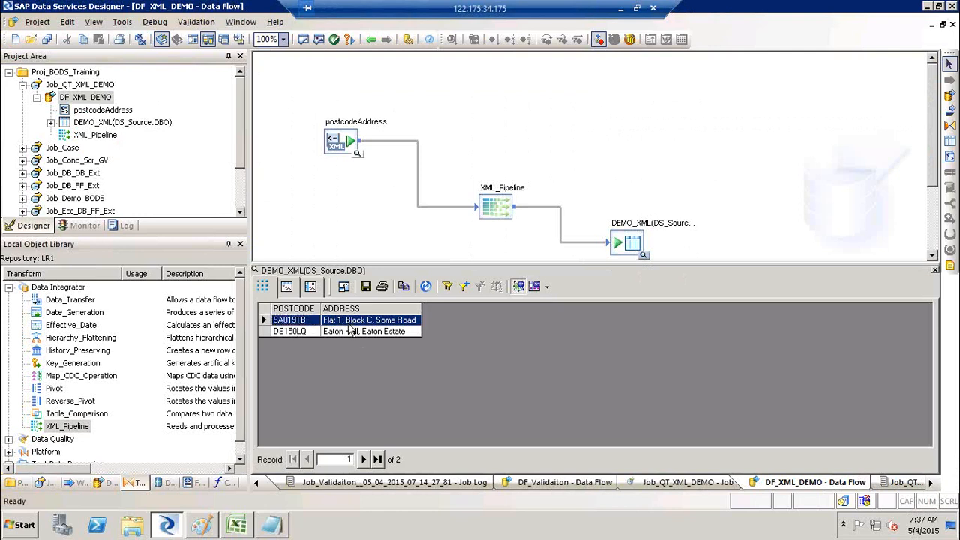
click(297, 327)
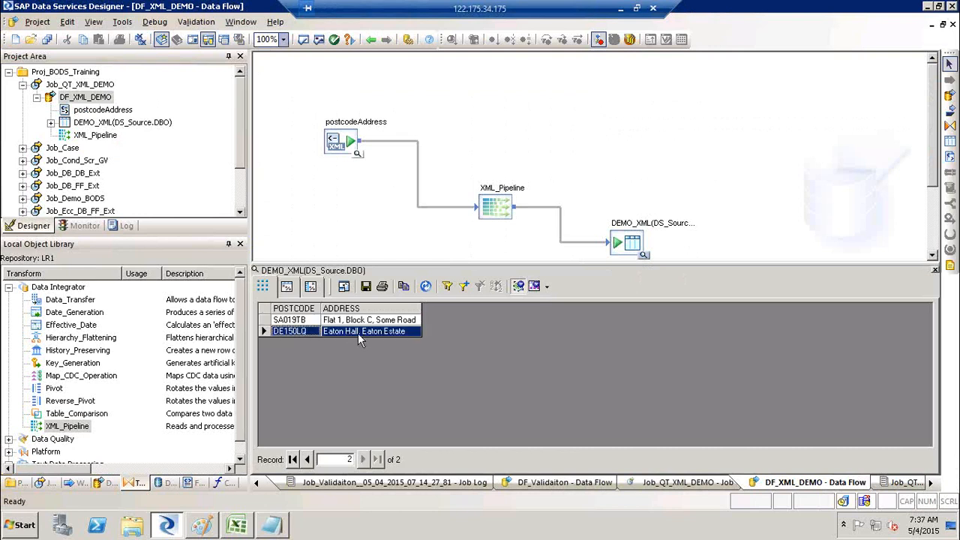
click(934, 271)
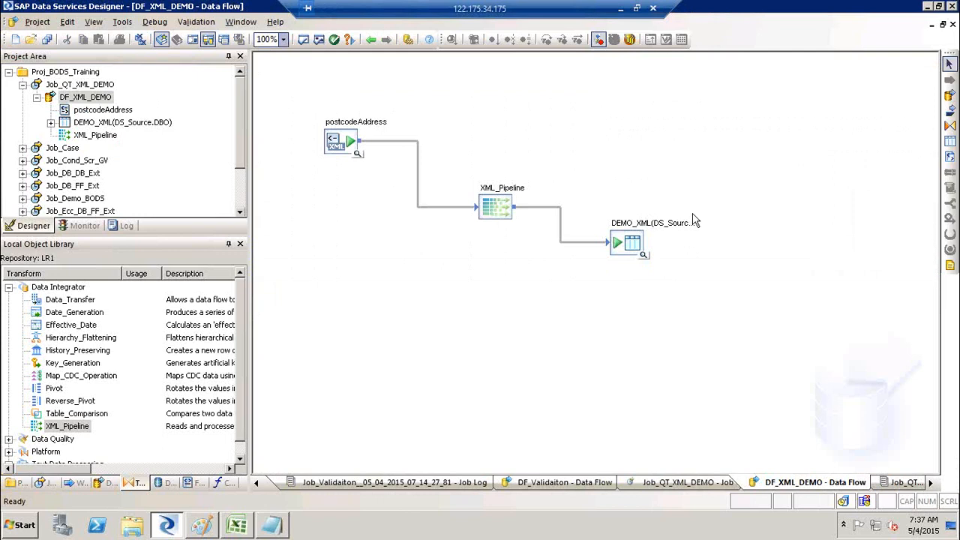
Replace the XML_Pipeline transform with a normal-mode XML_Map transform fed by postcodeAddress and open it for editing
click(494, 209)
key(Delete)
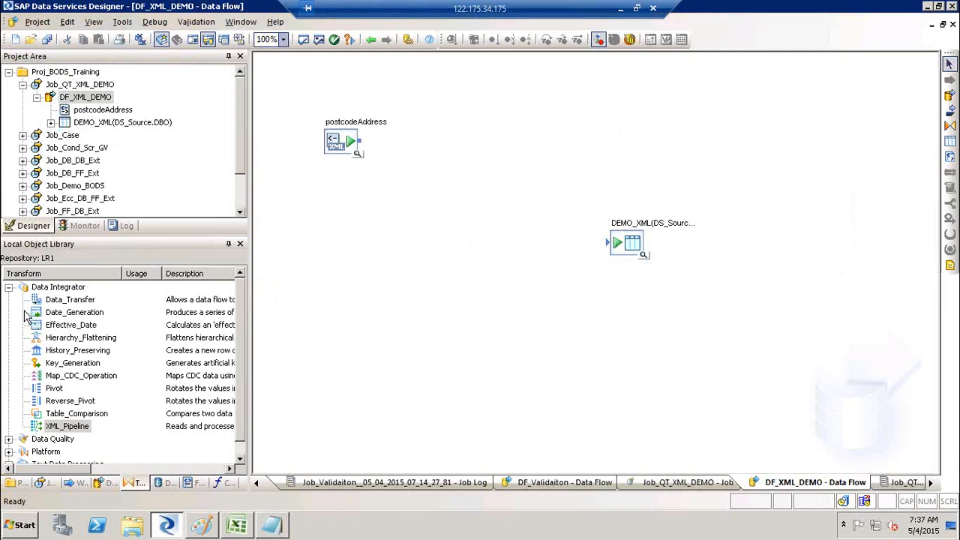
click(9, 288)
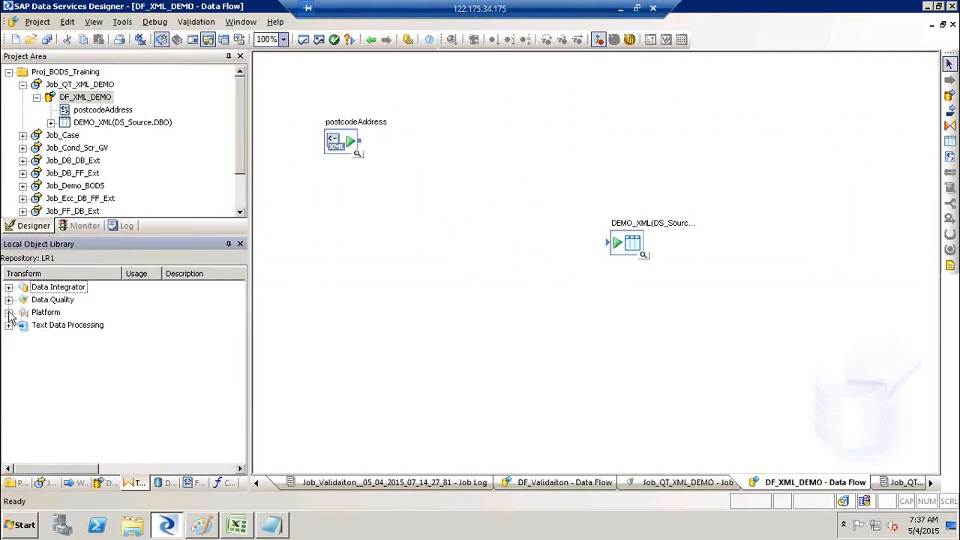
click(9, 312)
click(82, 414)
drag(85, 417, 468, 170)
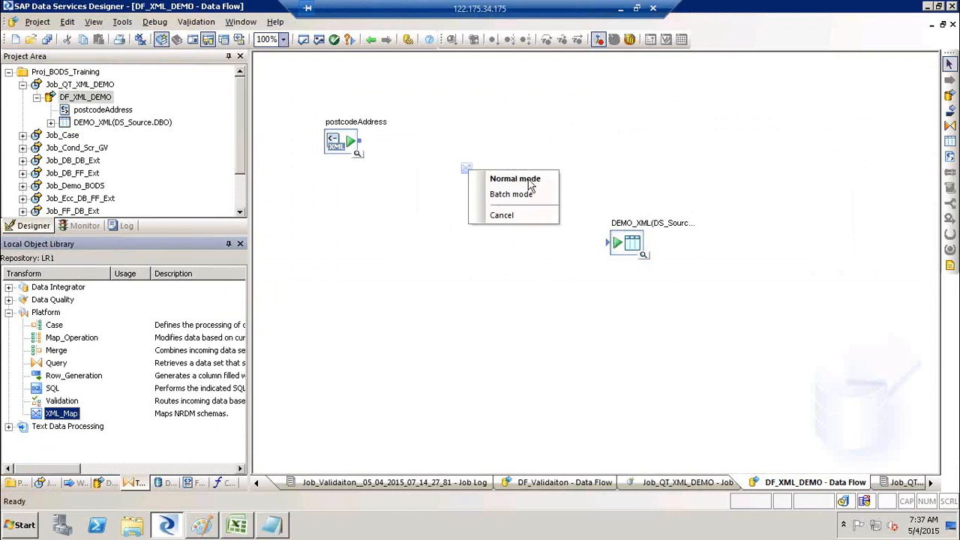
click(529, 180)
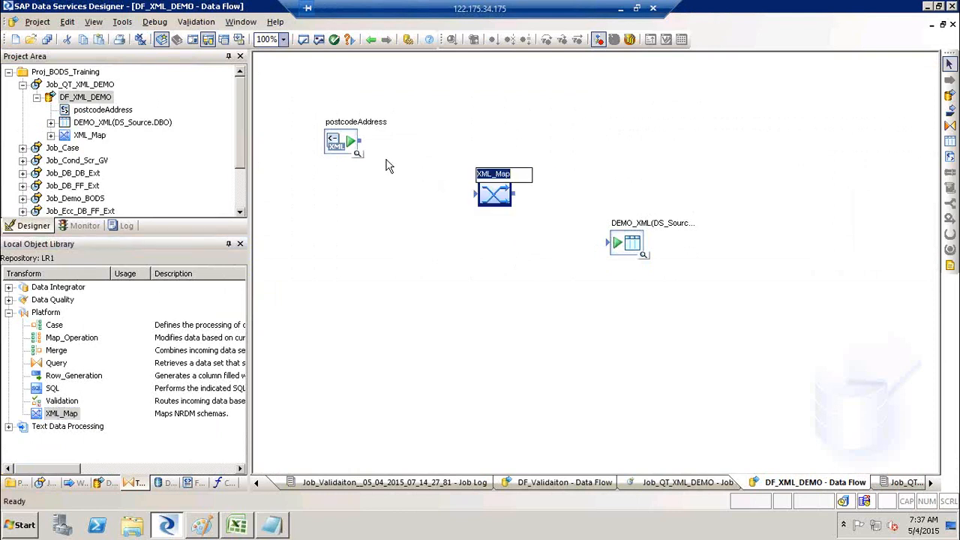
drag(361, 143, 488, 193)
double_click(501, 188)
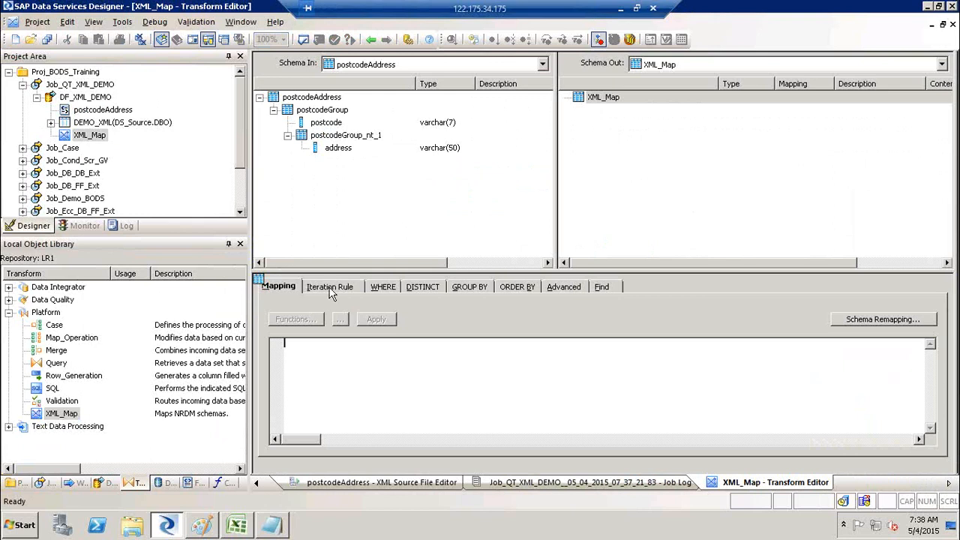
Review the XML_Map transform's WHERE, DISTINCT, GROUP BY, ORDER BY, Advanced and Find settings
click(390, 288)
click(422, 286)
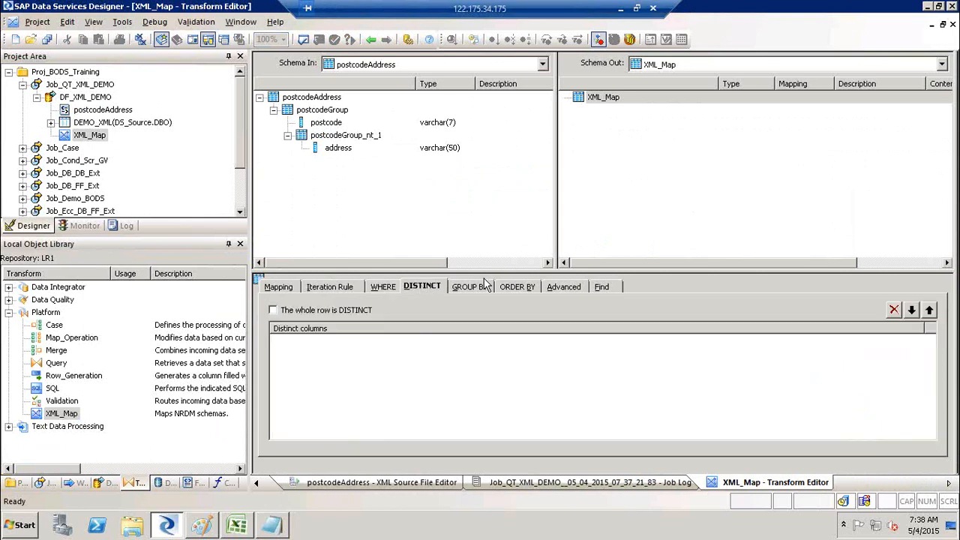
click(486, 291)
click(522, 288)
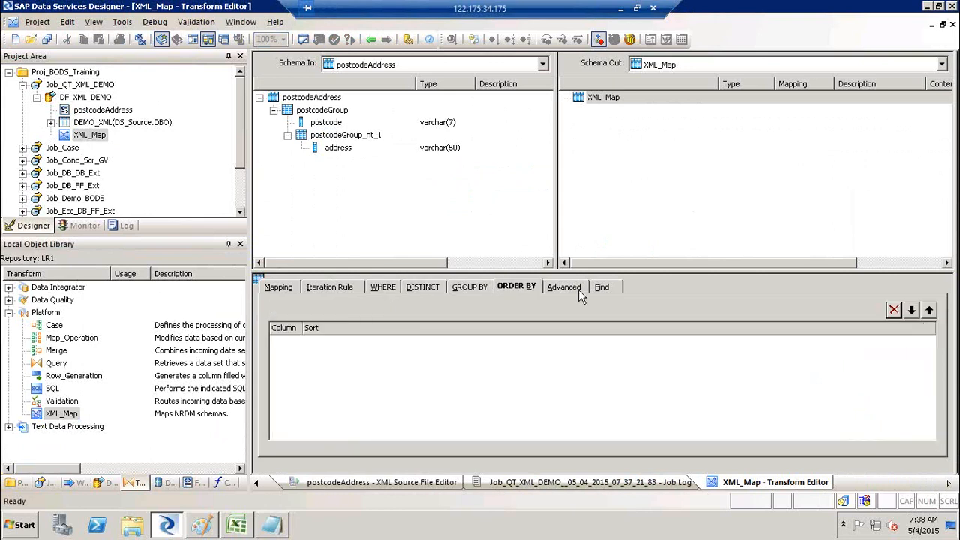
click(578, 290)
click(602, 287)
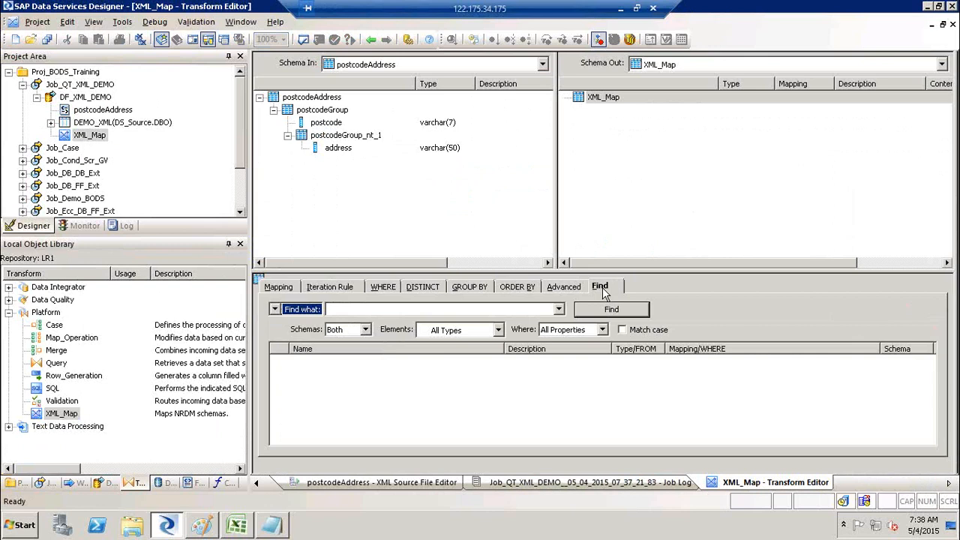
Map the postcode and address columns into the XML_Map output schema and have the iteration rule proposed
drag(328, 124, 660, 161)
drag(324, 147, 649, 169)
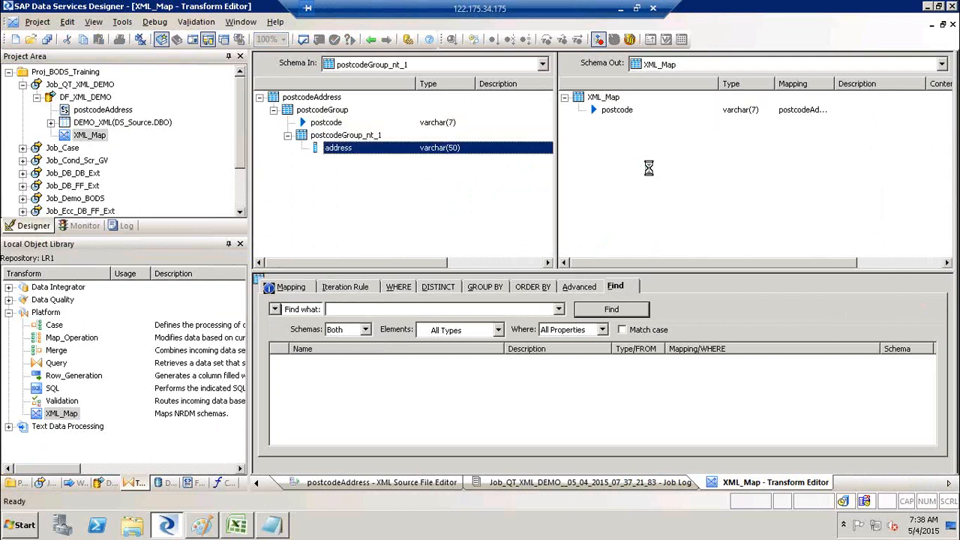
click(345, 287)
click(306, 312)
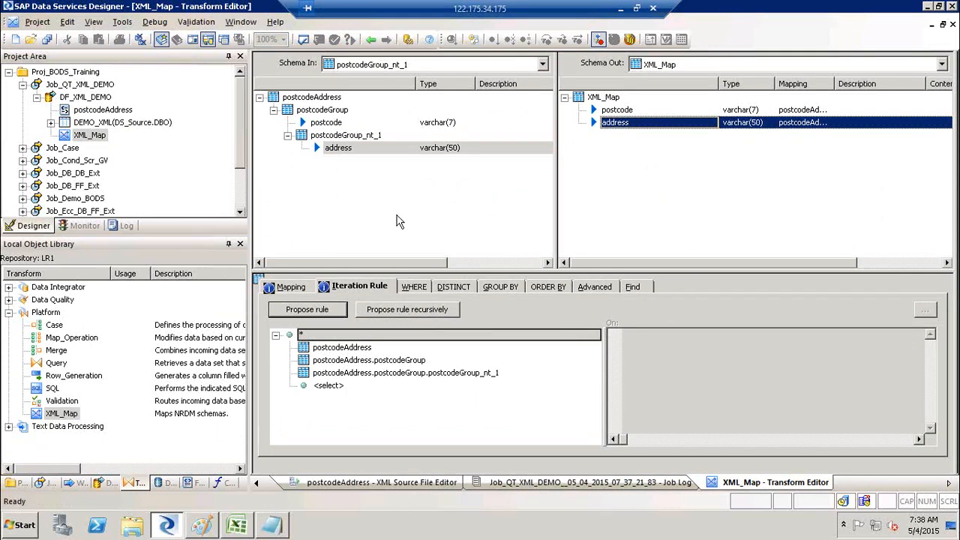
Check the WHERE, DISTINCT, GROUP BY, ORDER BY and Advanced settings of XML_Map with the columns mapped
click(416, 288)
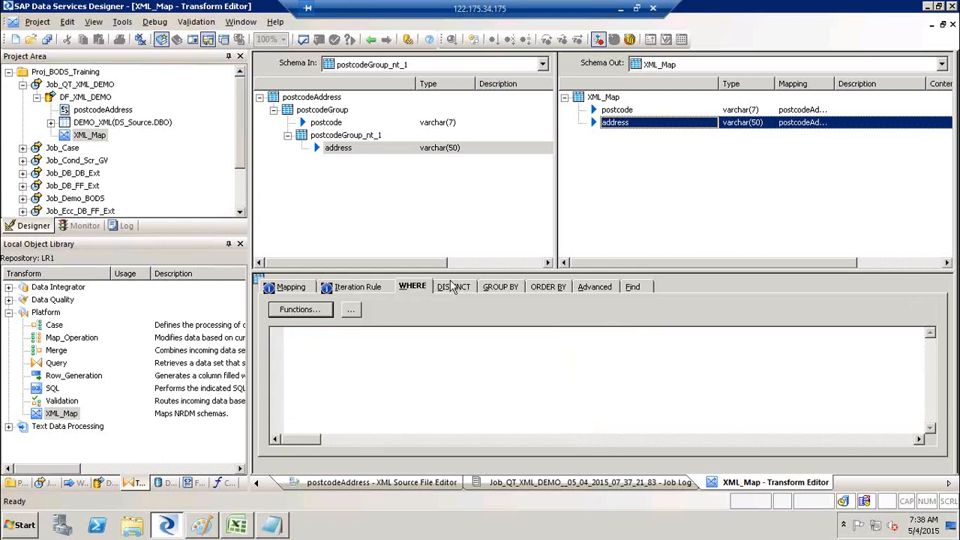
click(454, 288)
click(514, 289)
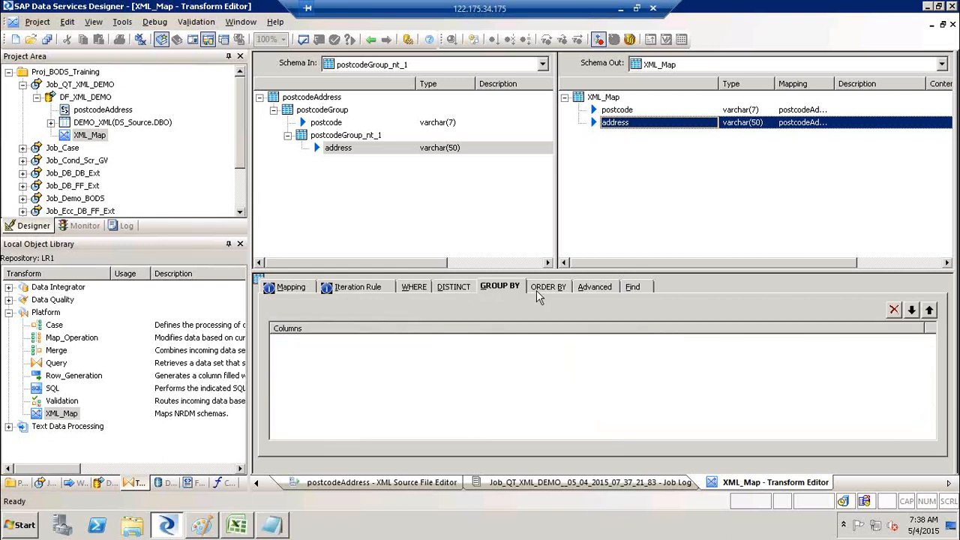
click(538, 290)
click(595, 288)
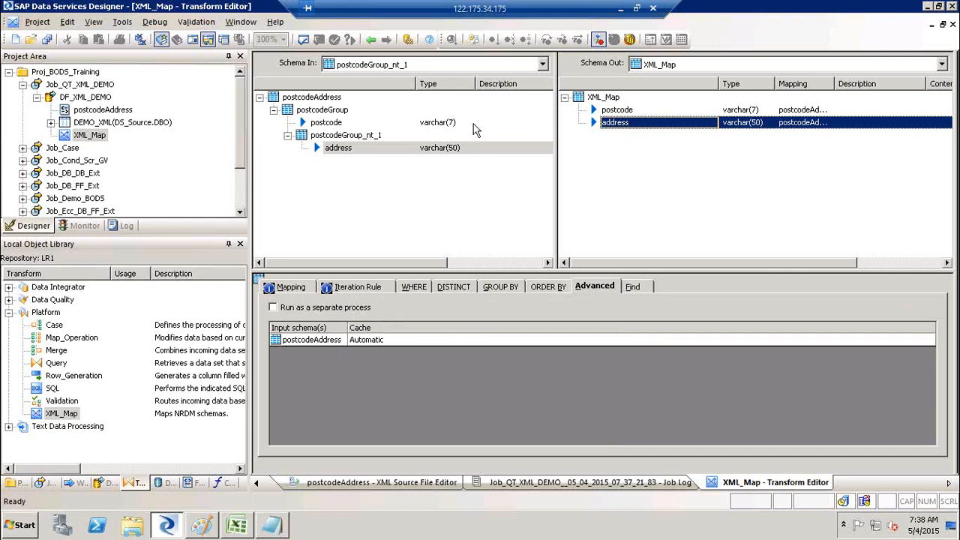
Return to DF_XML_DEMO and connect the XML_Map transform to the DEMO_XML target table
click(372, 41)
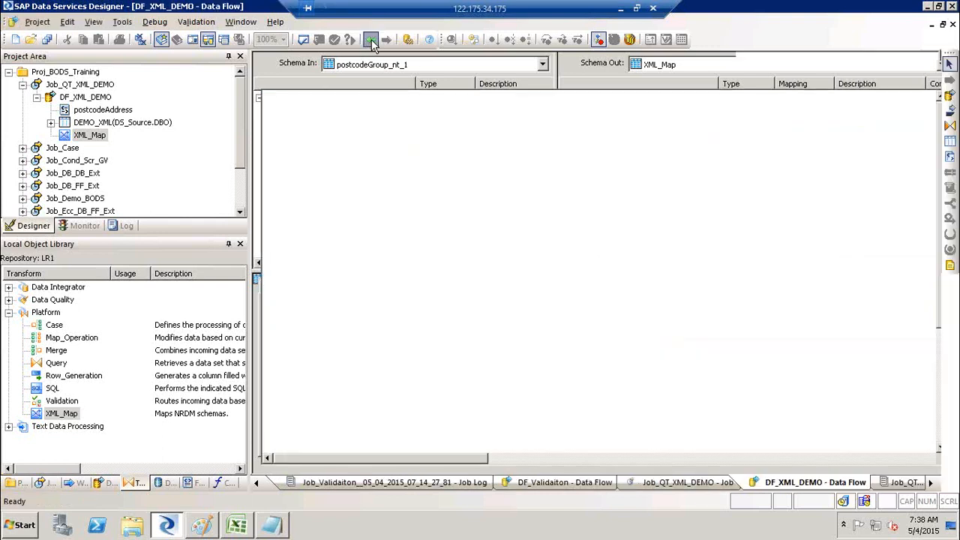
drag(516, 196, 617, 246)
drag(616, 244, 616, 244)
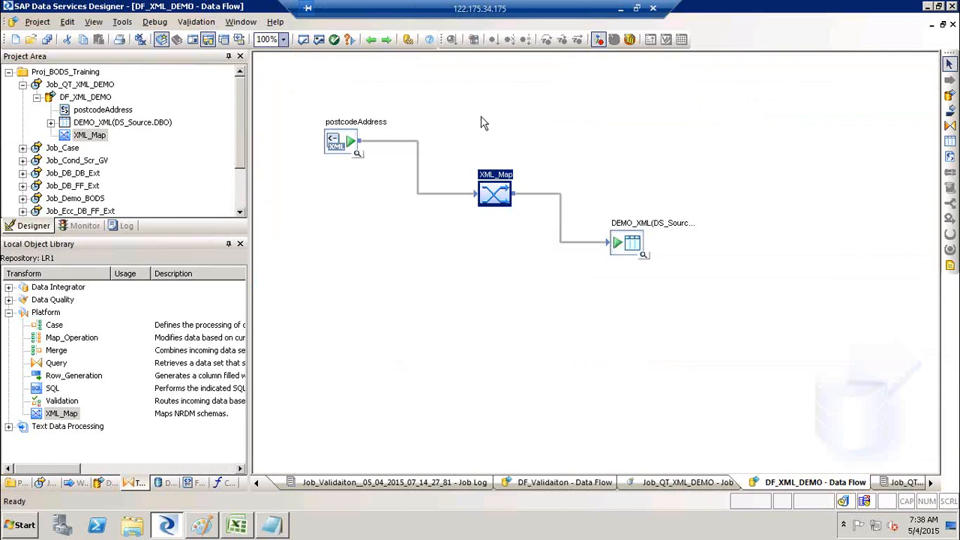
Validate the XML_Map data flow, close the validation output and run Job_QT_XML_DEMO
click(321, 40)
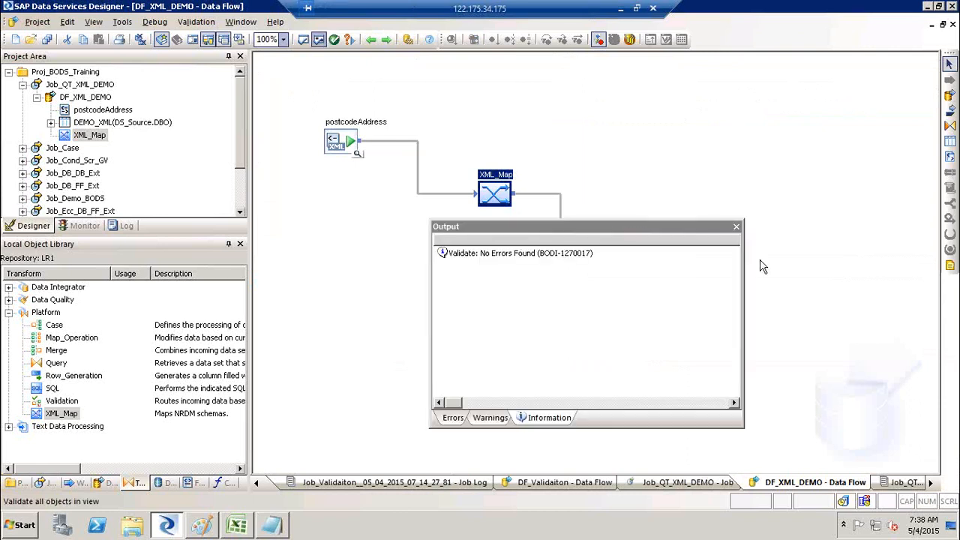
click(737, 228)
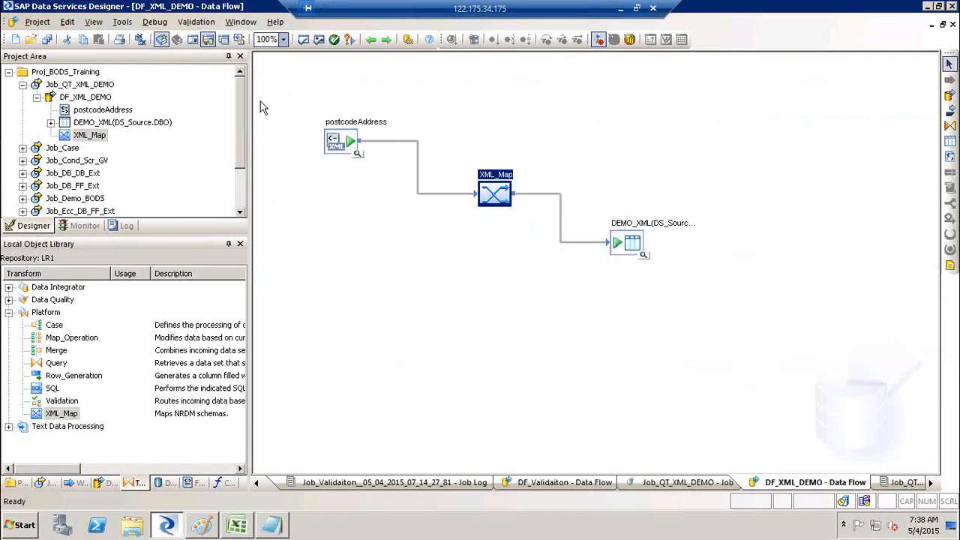
right_click(81, 86)
click(105, 93)
key(Return)
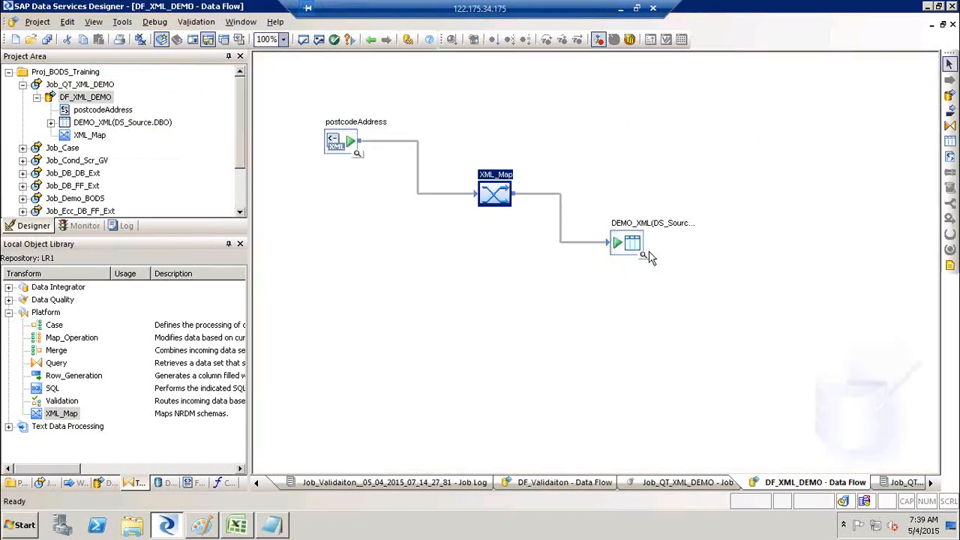
View the DEMO_XML target data, examine the address rows belonging to each postcode and close the data view
click(645, 254)
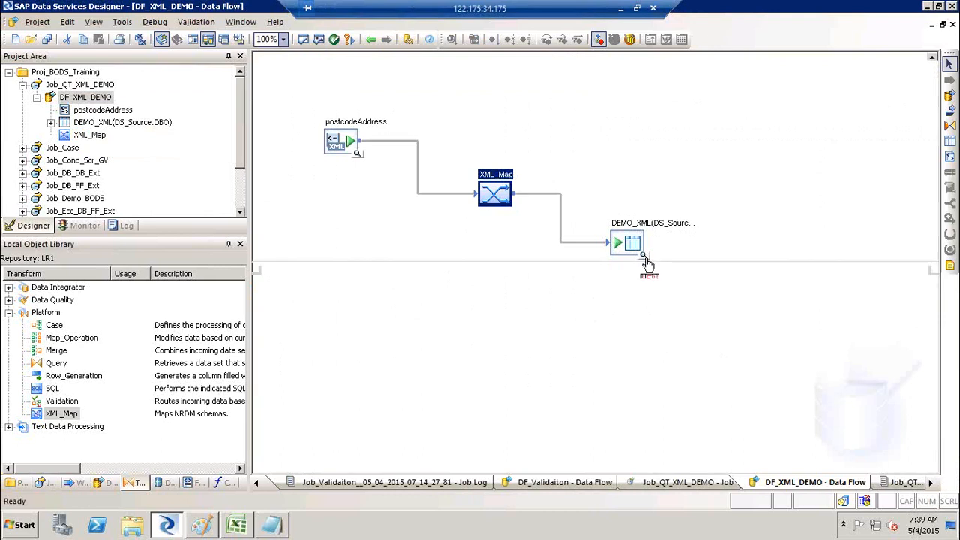
click(427, 288)
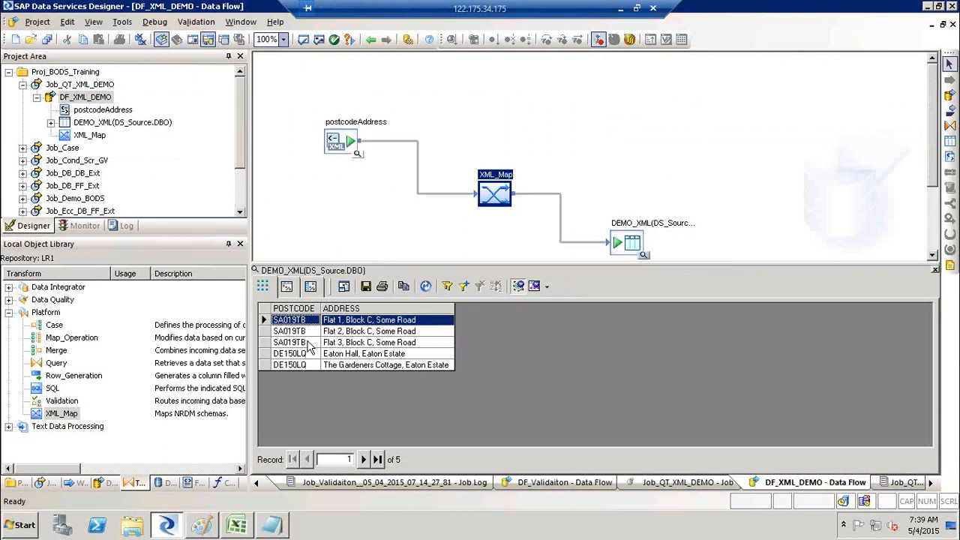
key(shift+Down)
key(shift+Down)
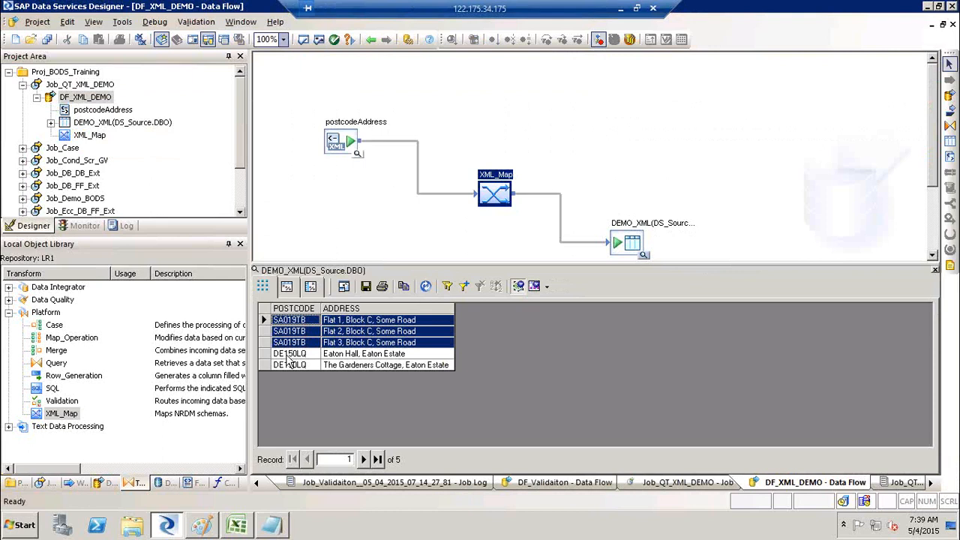
click(355, 356)
key(shift+Down)
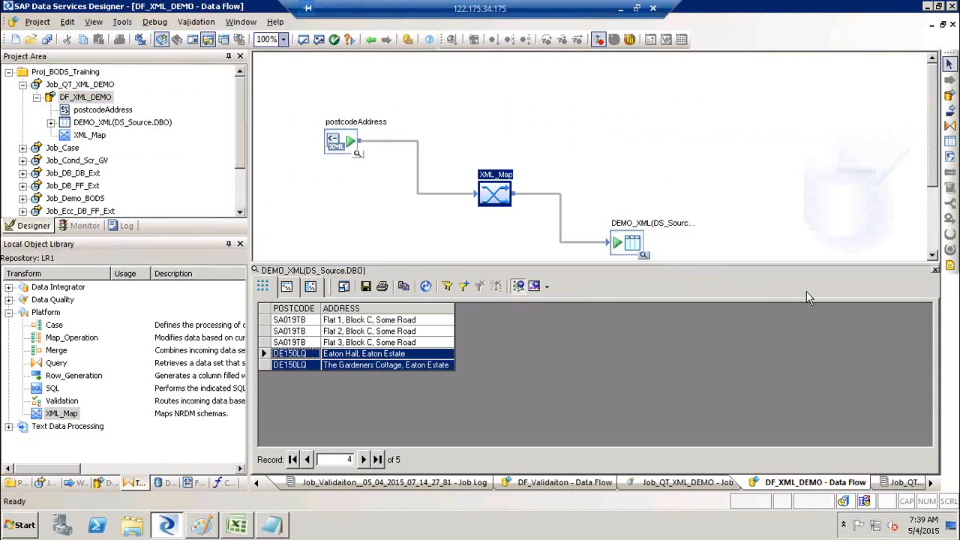
click(935, 269)
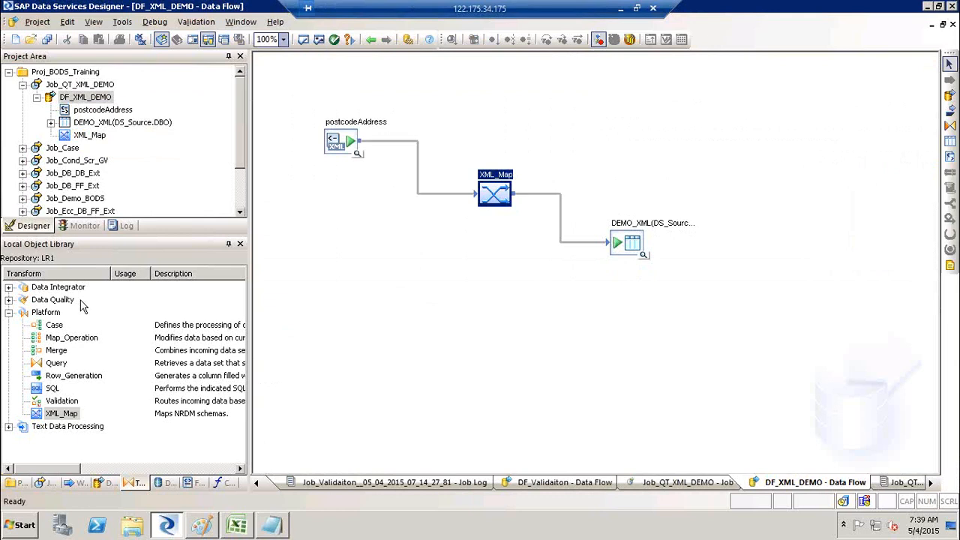
Review the postcodeAddress XML schema in the object library and the XML_Map column mapping, and return to the data flow
click(60, 417)
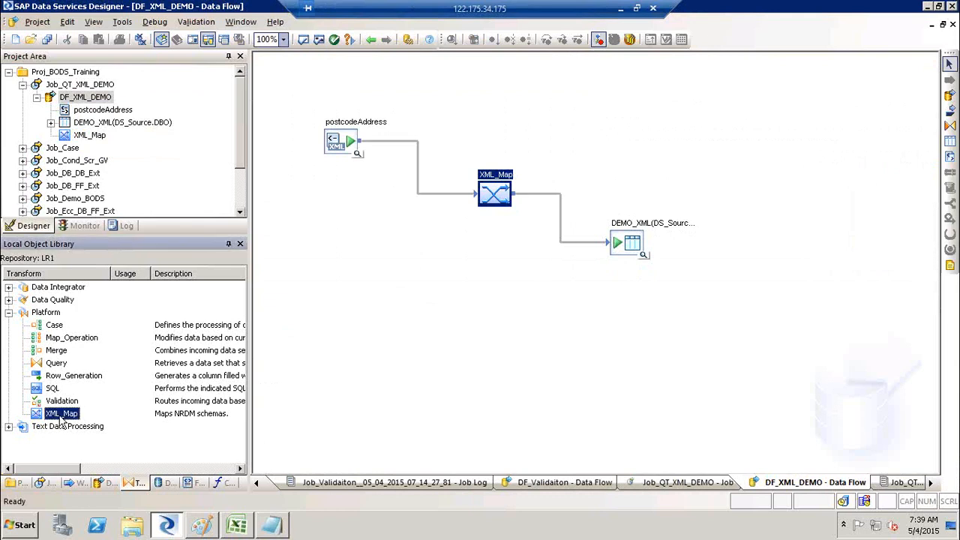
click(196, 484)
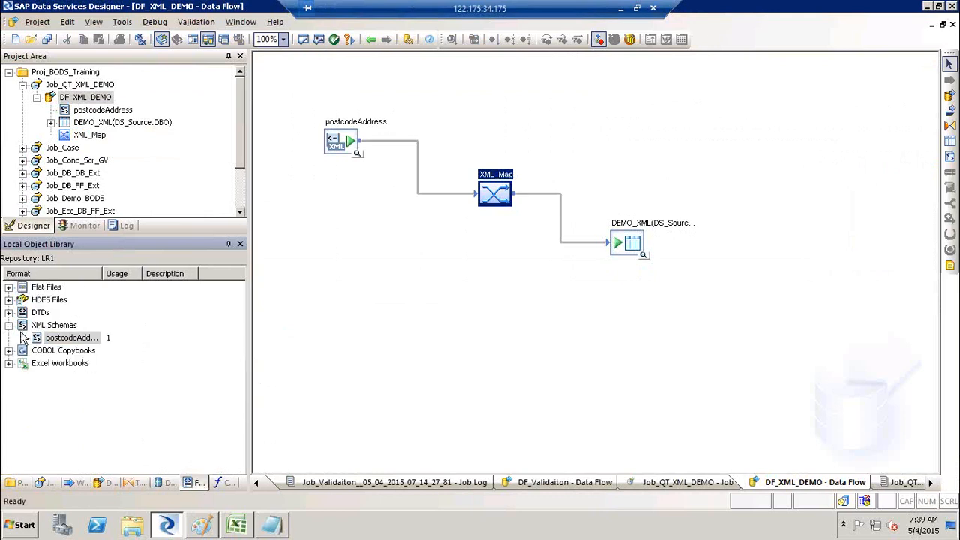
click(133, 482)
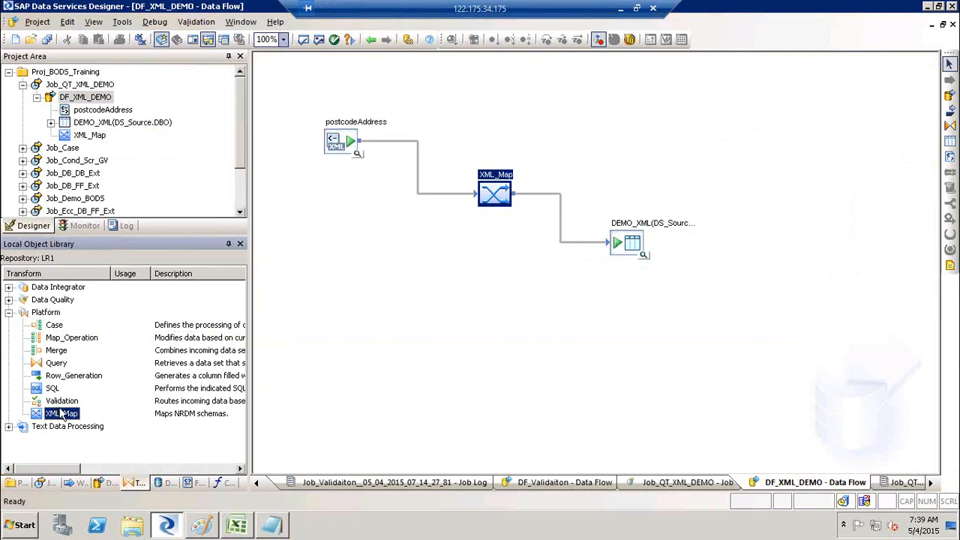
double_click(499, 186)
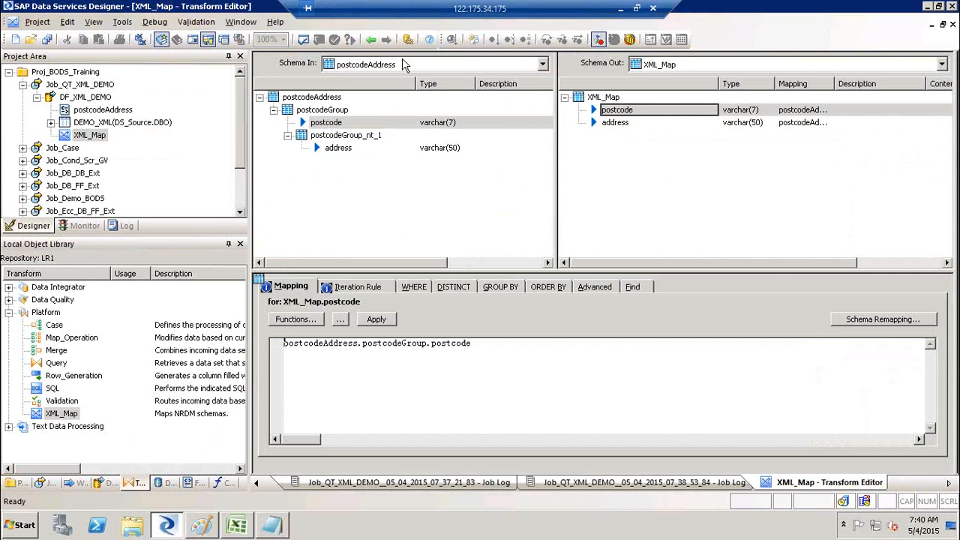
click(375, 44)
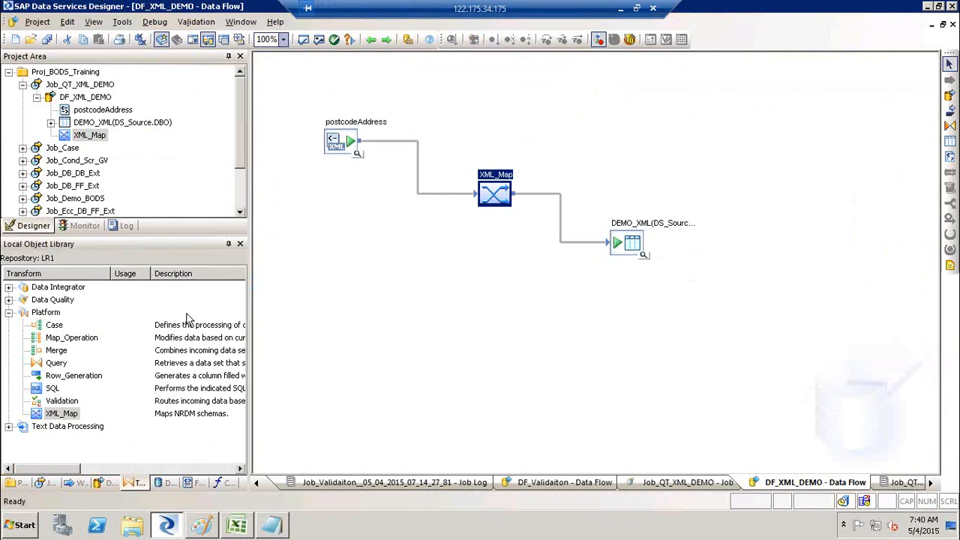
Look over the Query and XML_Map transforms under Platform and XML_Pipeline under Data Integrator in the object library
click(51, 390)
click(62, 402)
click(63, 414)
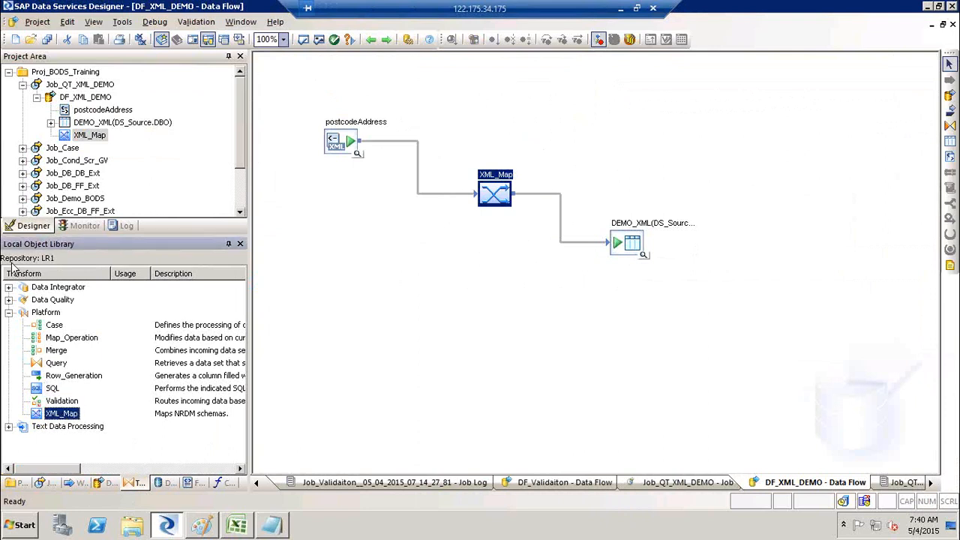
click(62, 365)
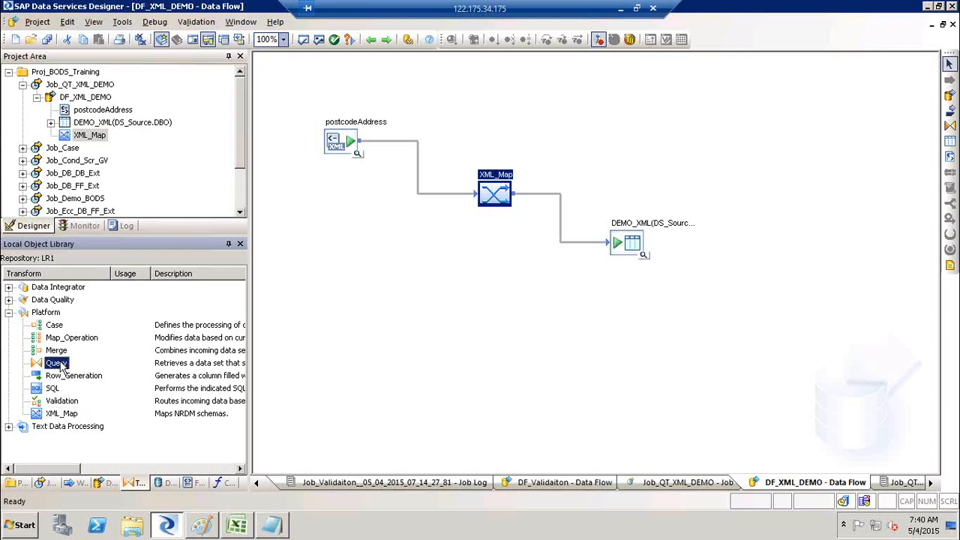
click(8, 287)
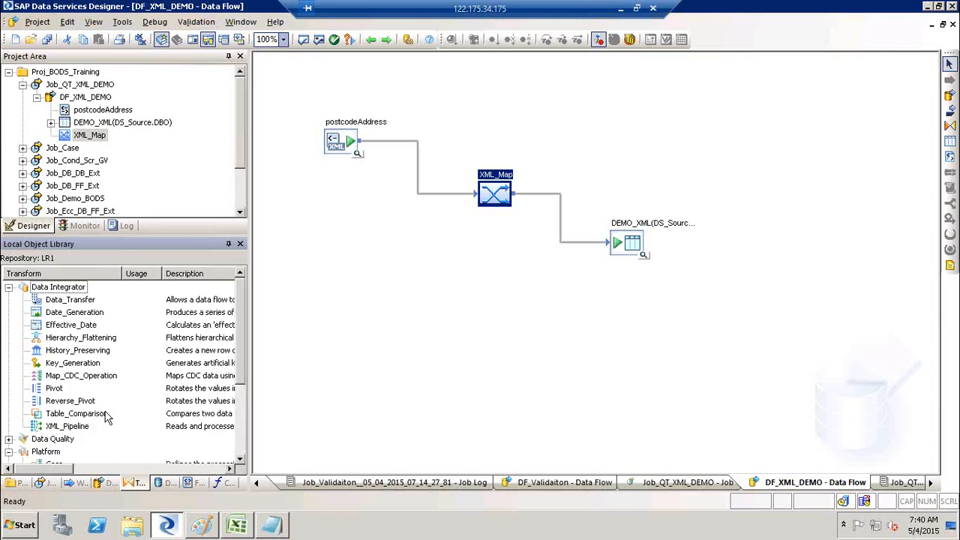
click(75, 426)
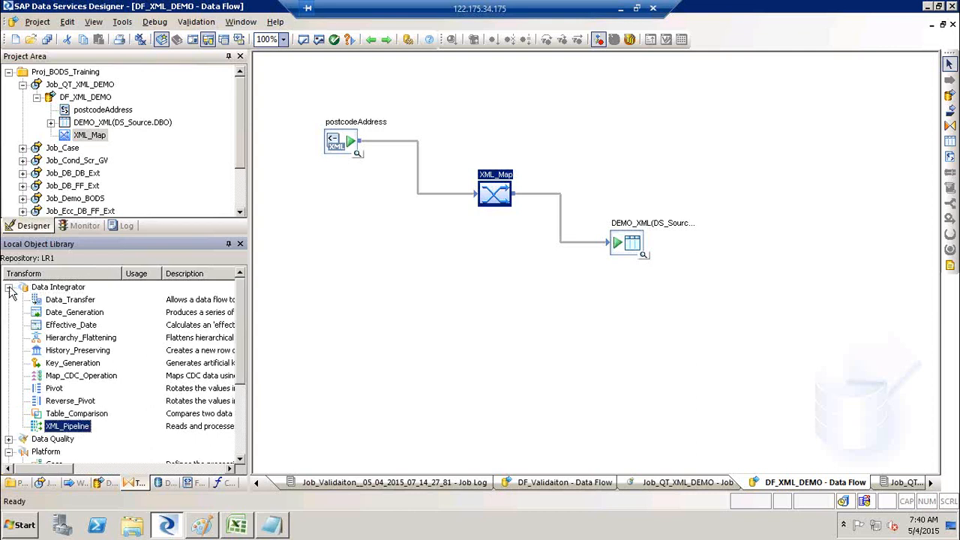
click(8, 287)
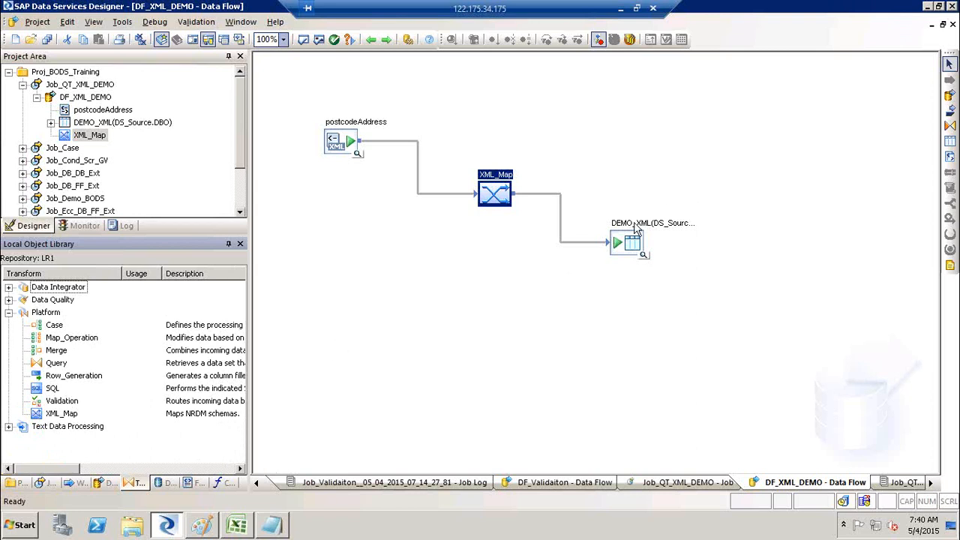
click(622, 259)
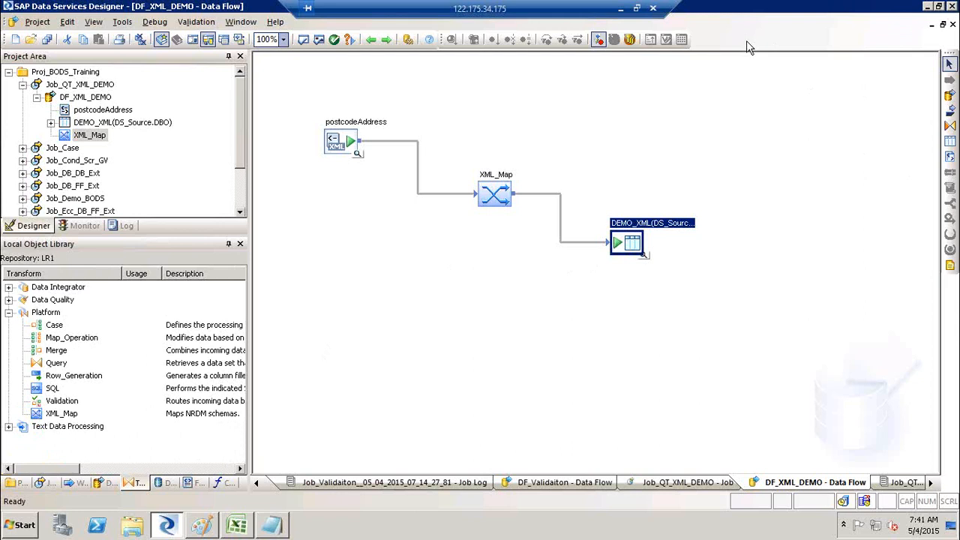
click(59, 330)
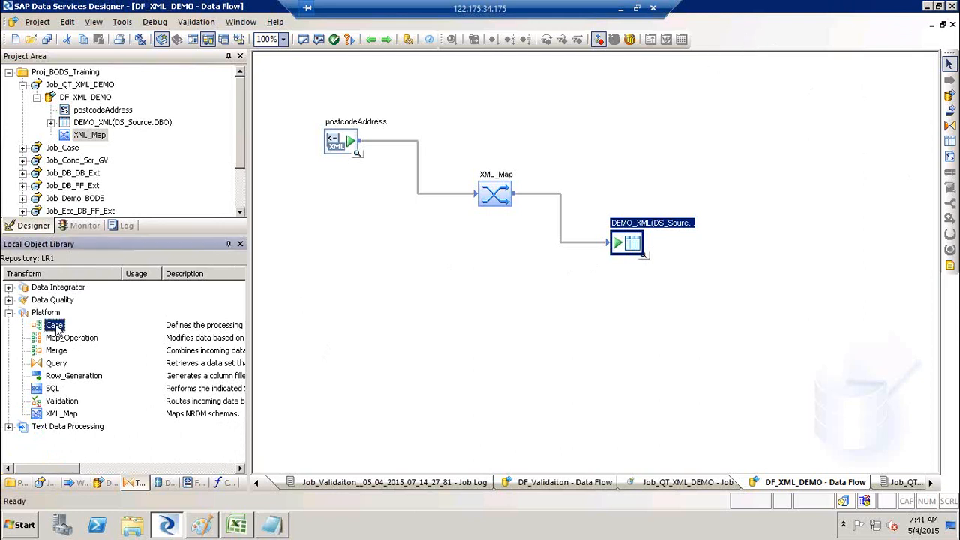
shift+click(65, 417)
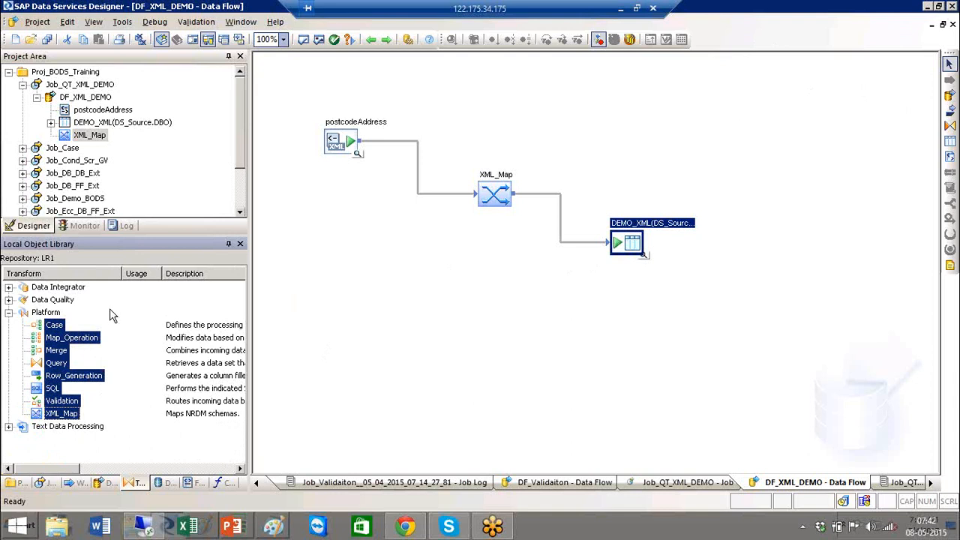
click(54, 328)
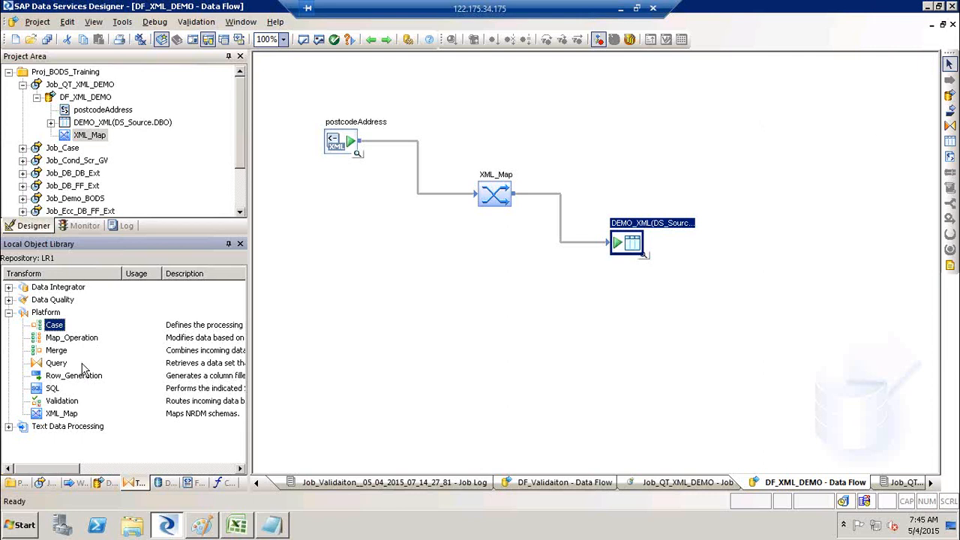
Collapse Job_QT_XML_DEMO in the project tree, look over the project's jobs and select the Row_Generation transform in the library
click(23, 84)
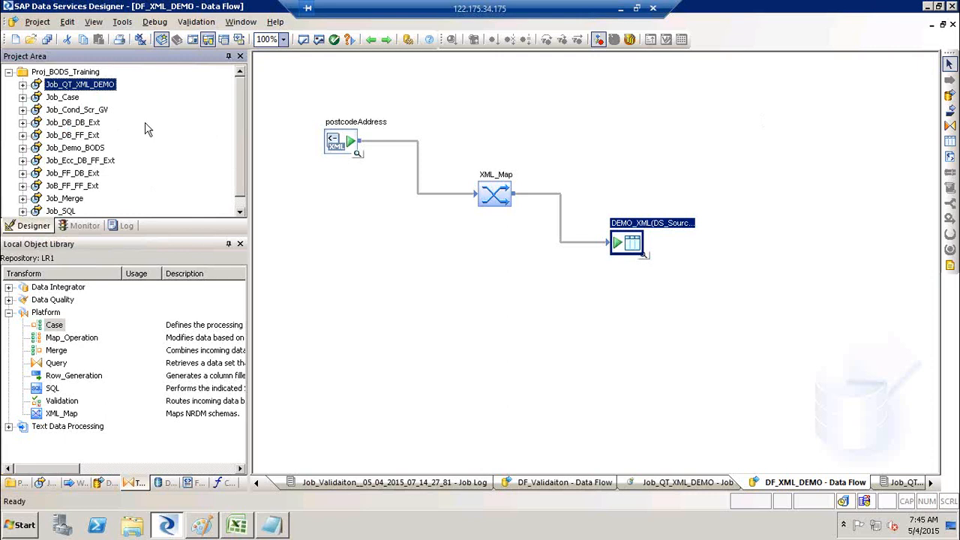
click(240, 211)
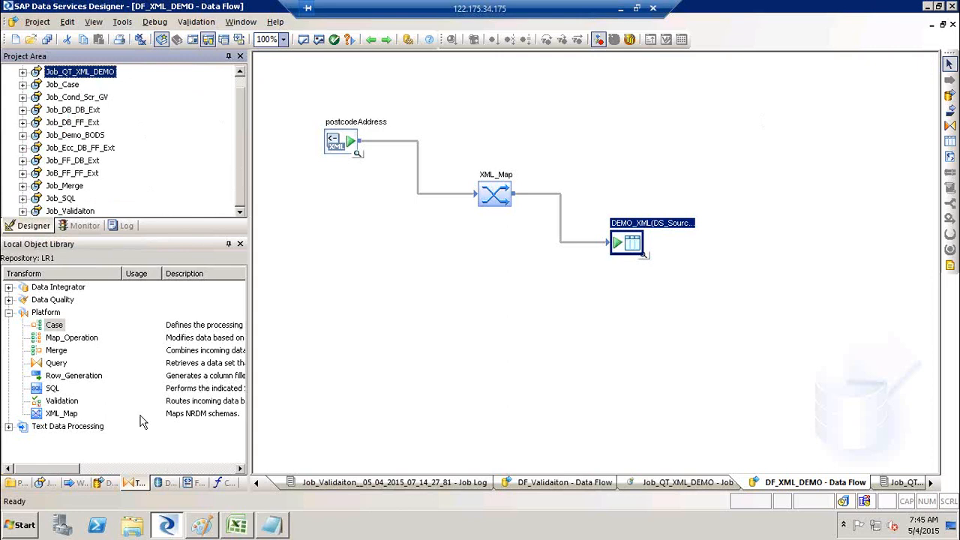
click(74, 376)
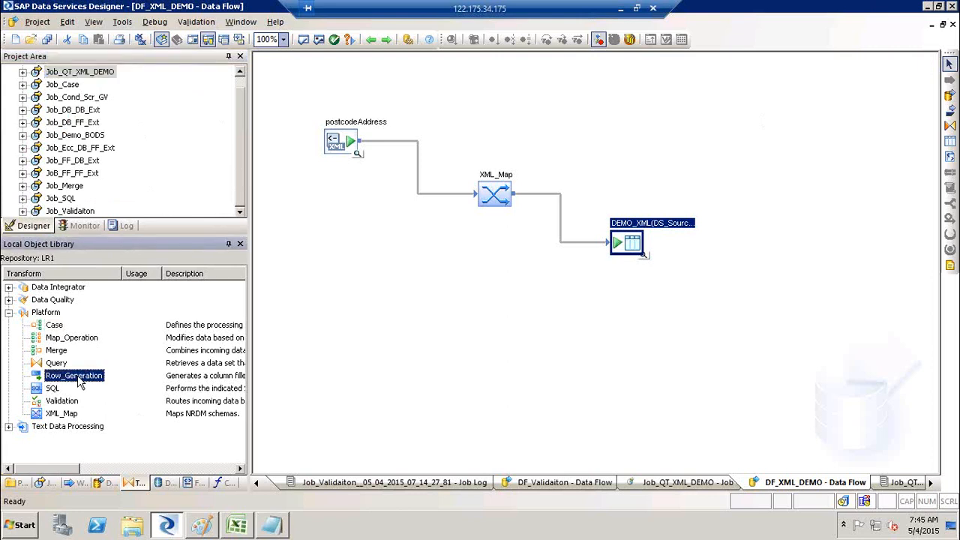
Open the empty DF_DEMO3 data flow inside WF_DEMO_BODS_1 of Job_Demo_BODS, with the datastore tables listed in the object library
click(51, 365)
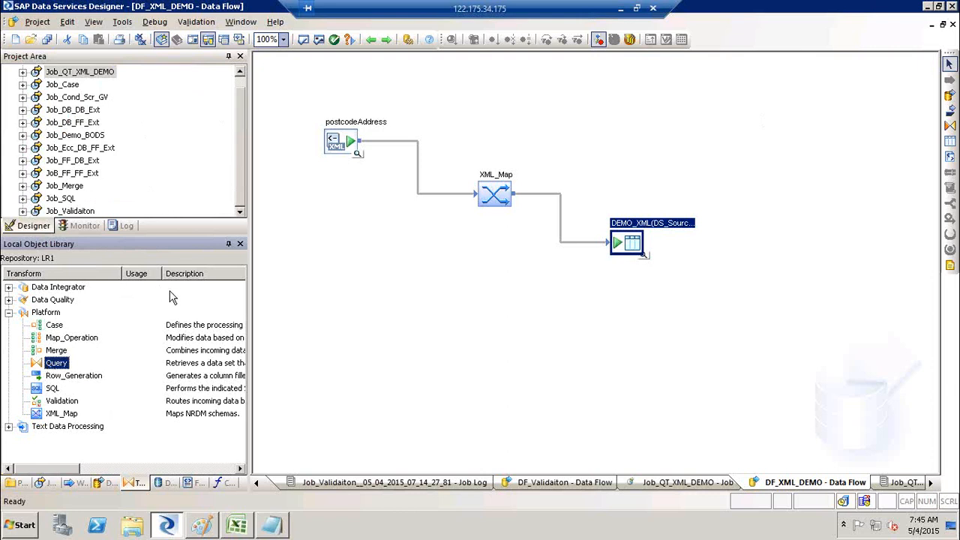
click(170, 484)
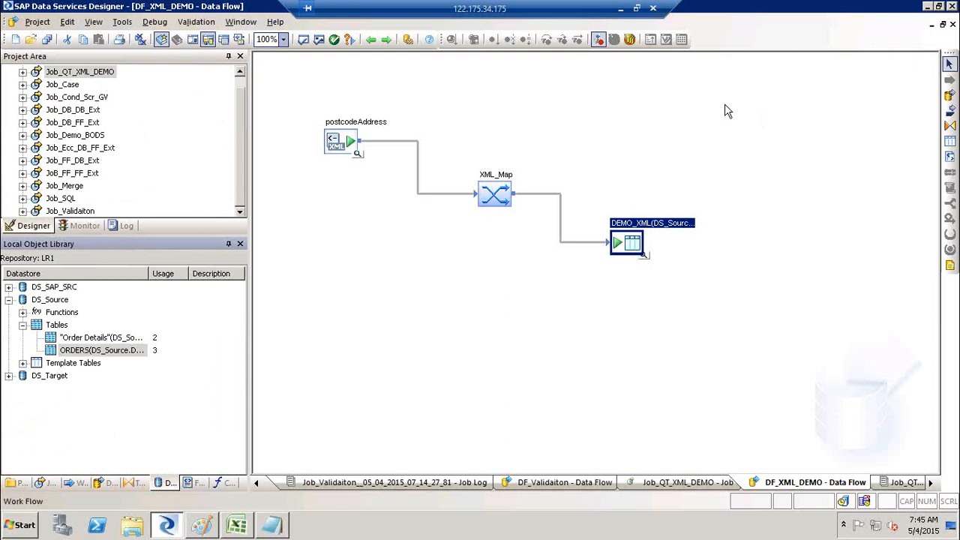
click(370, 39)
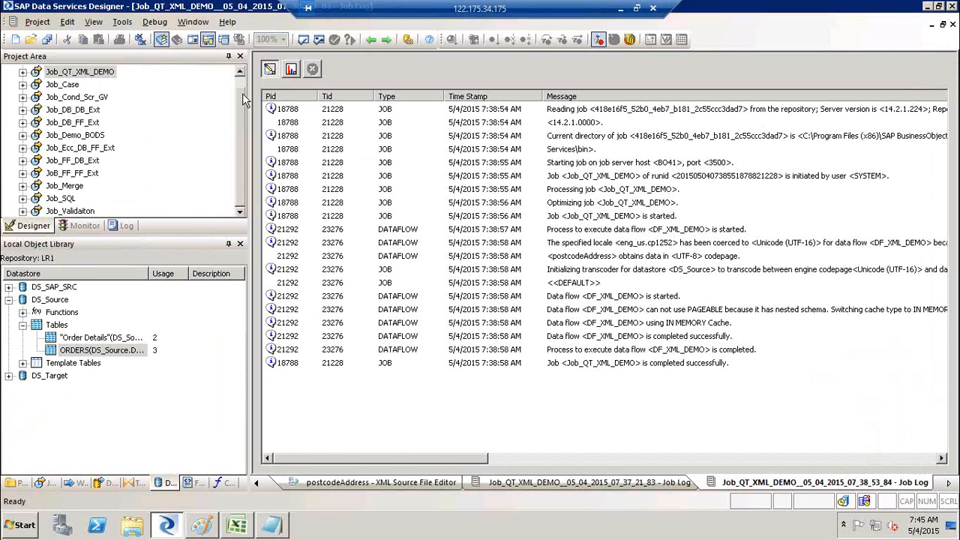
double_click(78, 136)
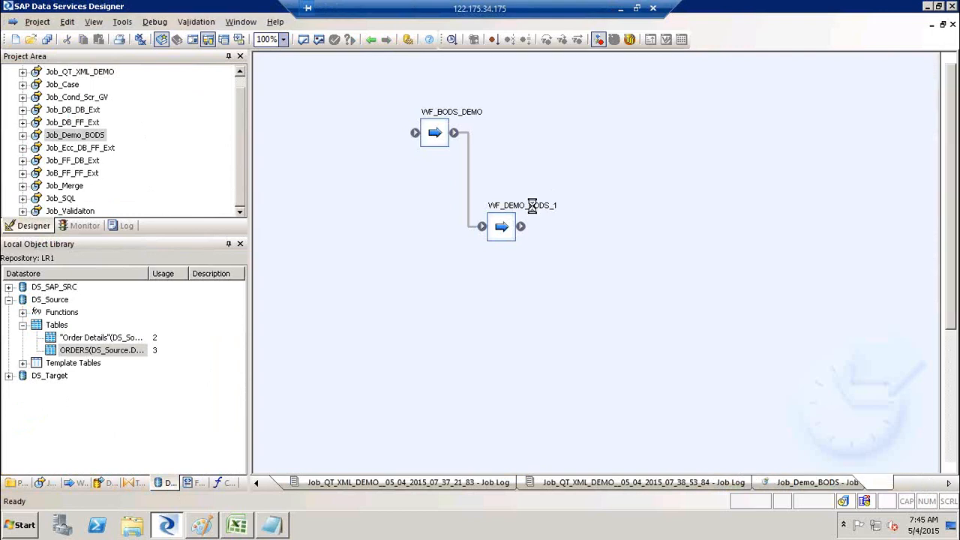
click(533, 213)
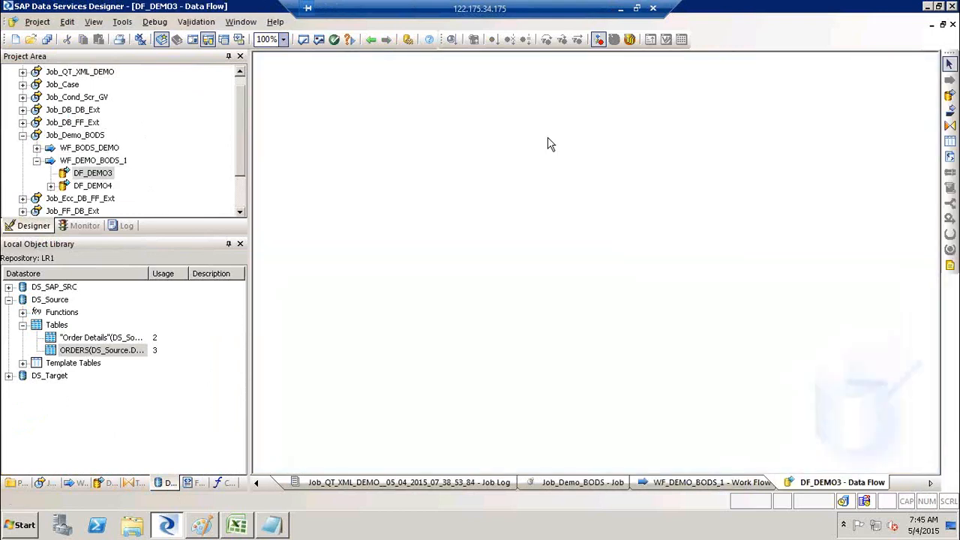
Add the DS_Source tables ORDERS and Order Details to DF_DEMO3 as sources, with Order Details aligned below ORDERS
drag(165, 350, 337, 139)
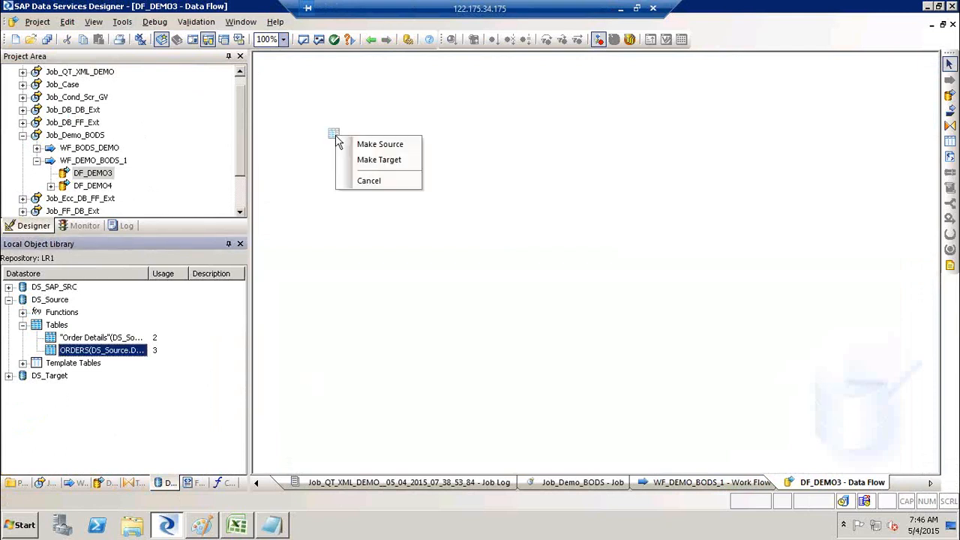
click(402, 148)
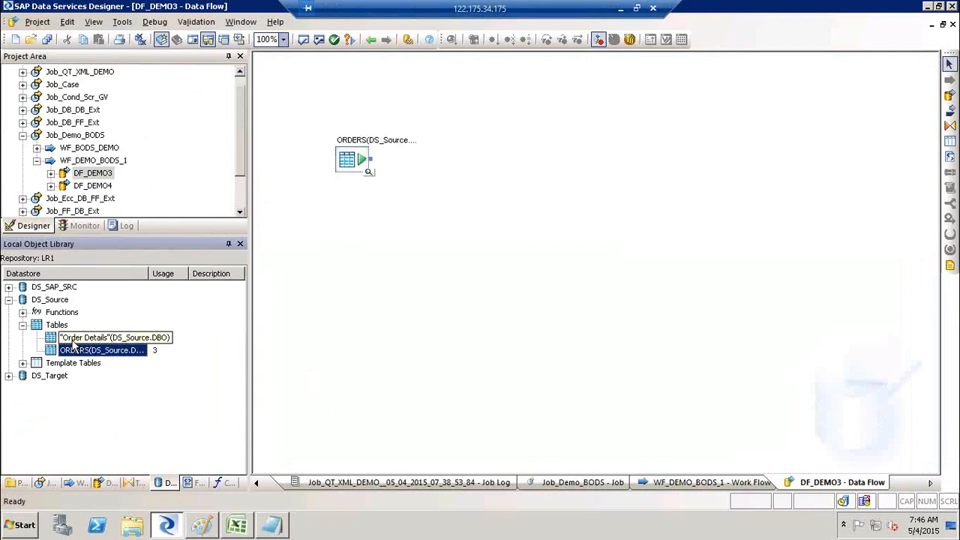
drag(79, 337, 345, 217)
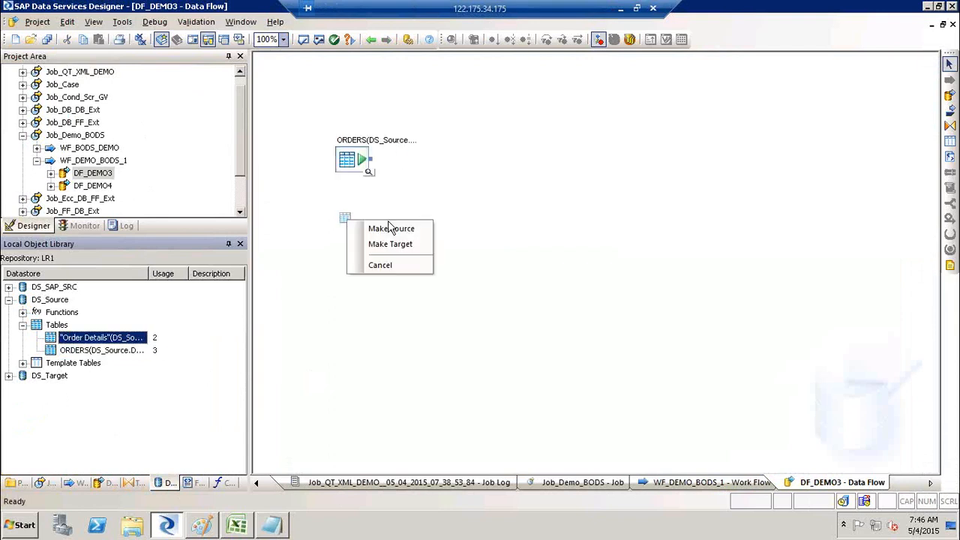
click(391, 229)
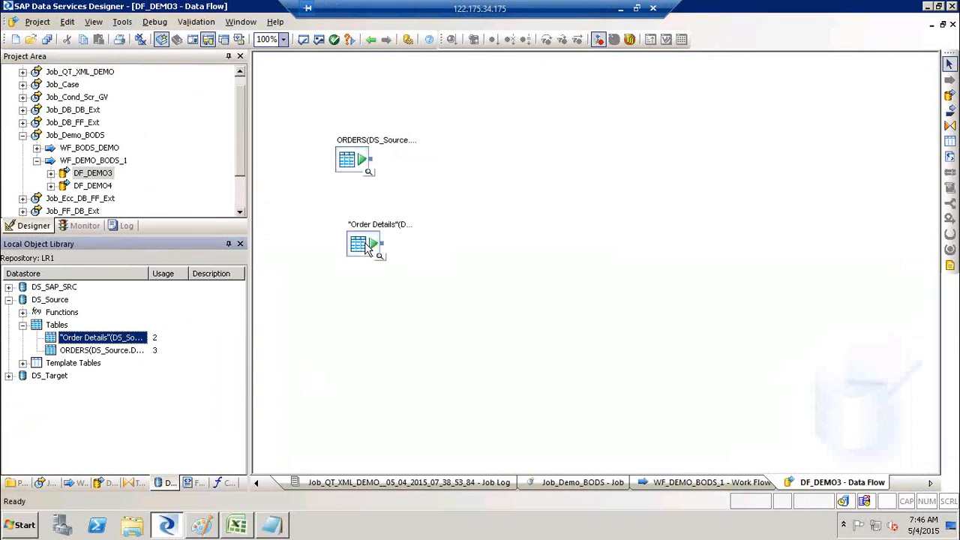
drag(367, 249, 353, 244)
Place a Query transform beside the two source tables and connect both ORDERS and Order Details to it
click(953, 143)
click(951, 126)
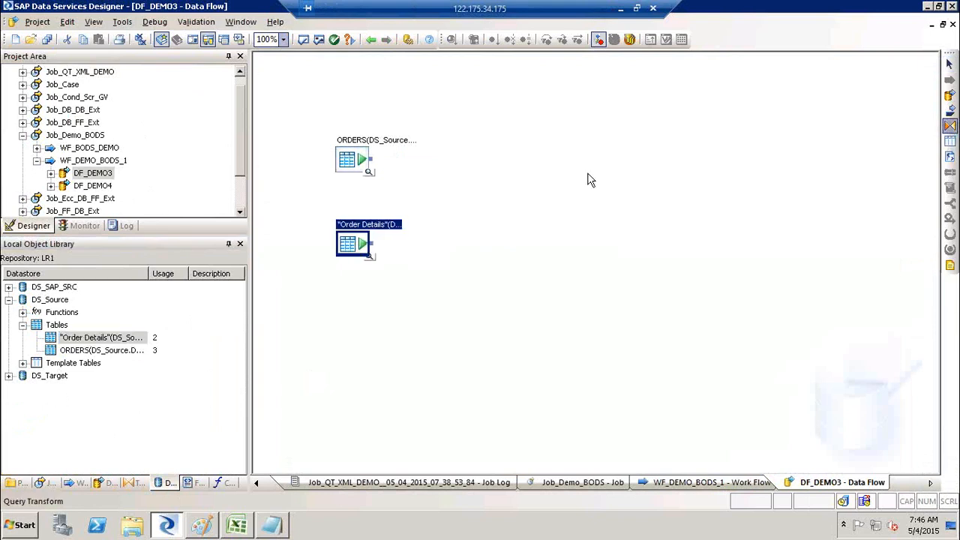
click(447, 186)
drag(372, 160, 455, 207)
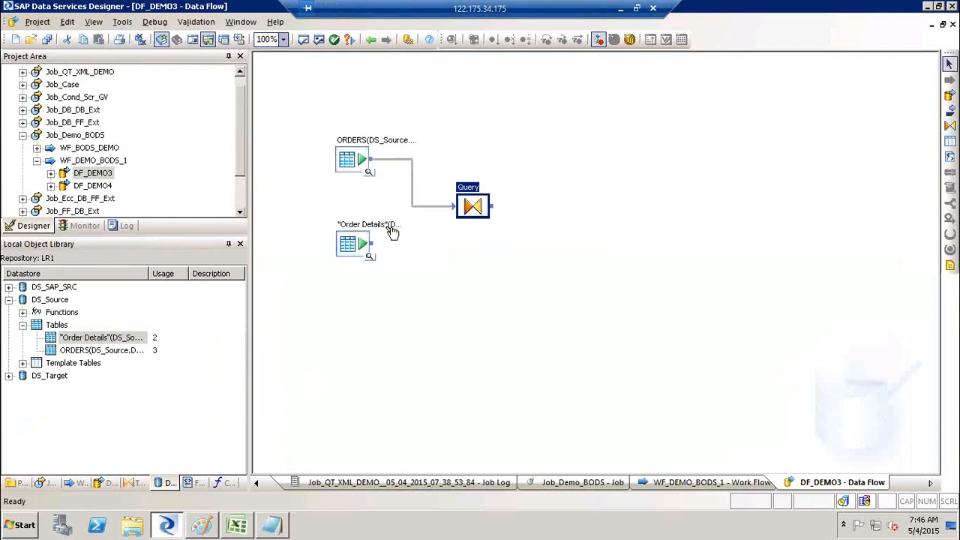
drag(373, 244, 464, 207)
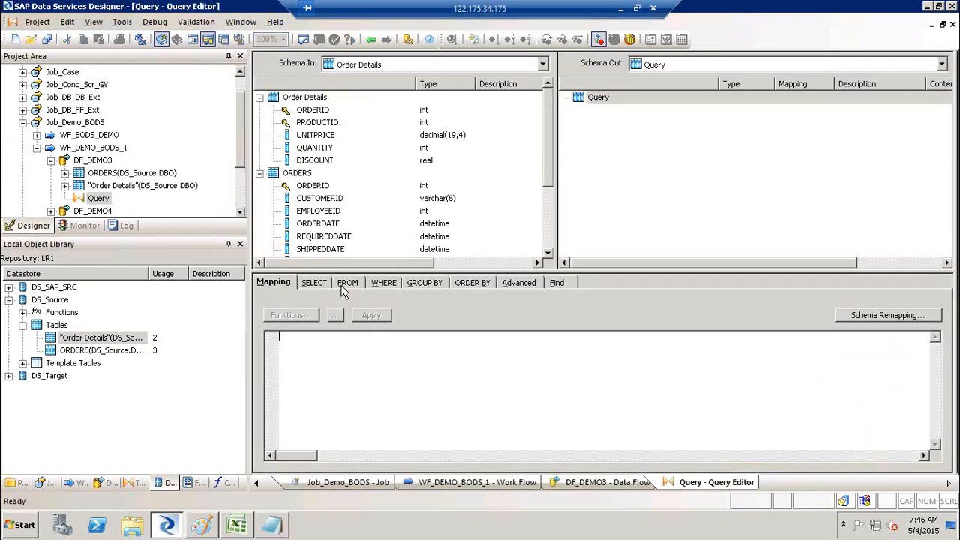
Define an inner join pair in the Query with Order Details as left and ORDERS as right, and return to the data flow
click(345, 283)
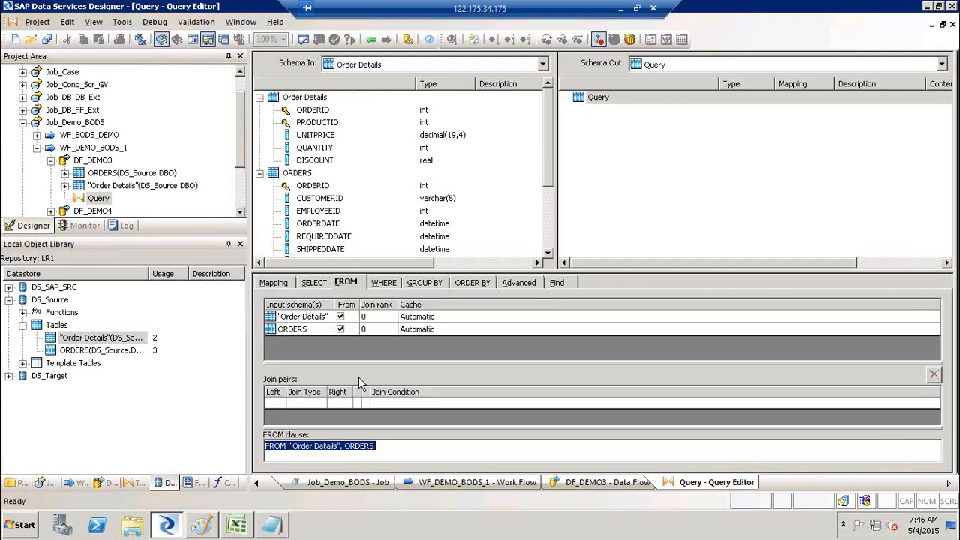
click(280, 404)
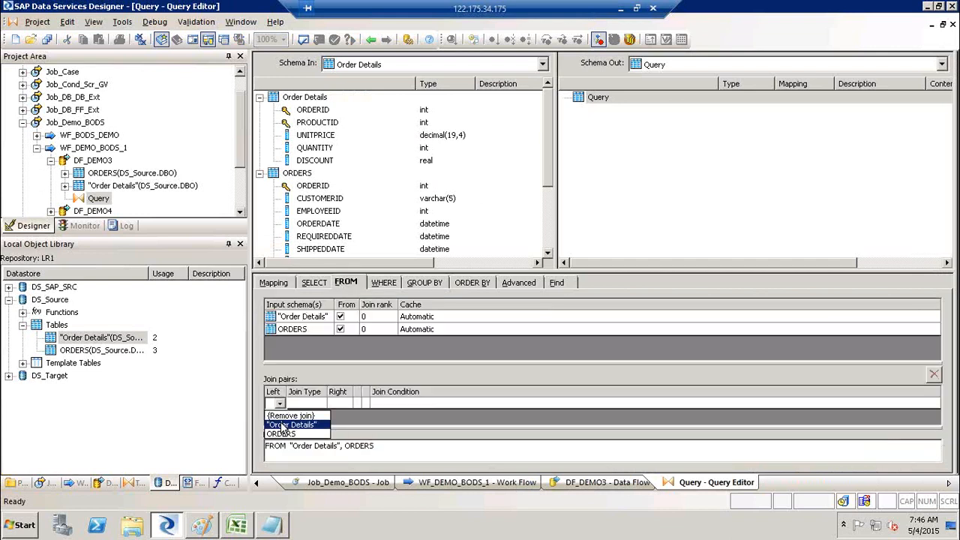
click(291, 424)
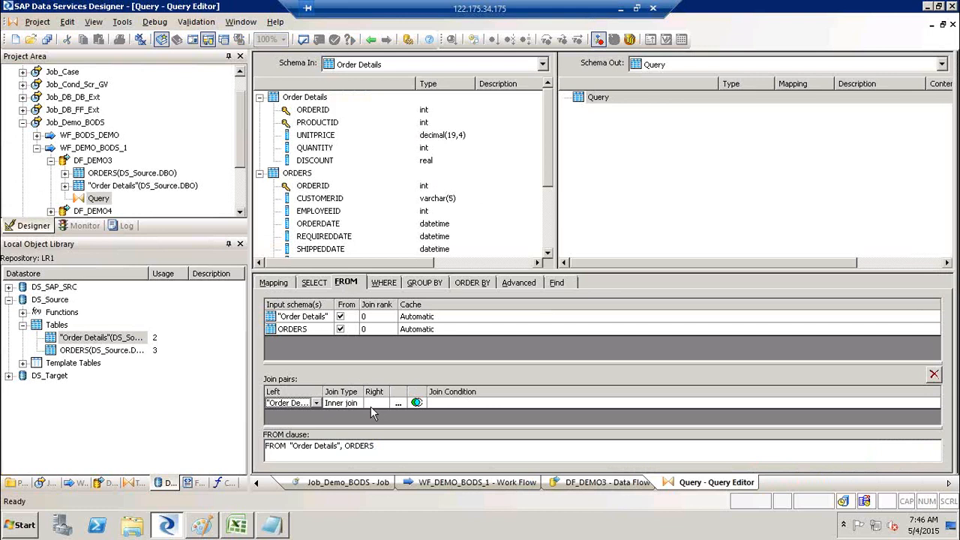
click(381, 403)
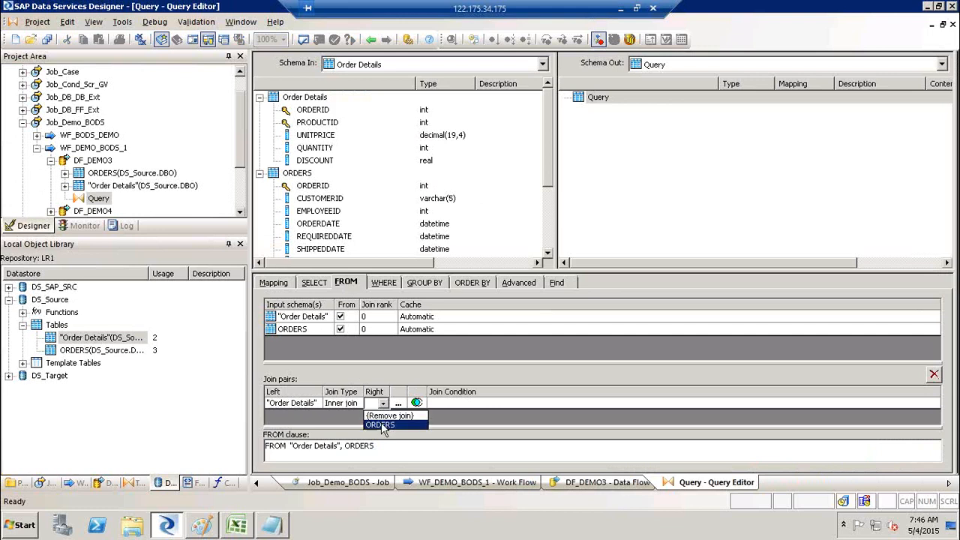
click(381, 426)
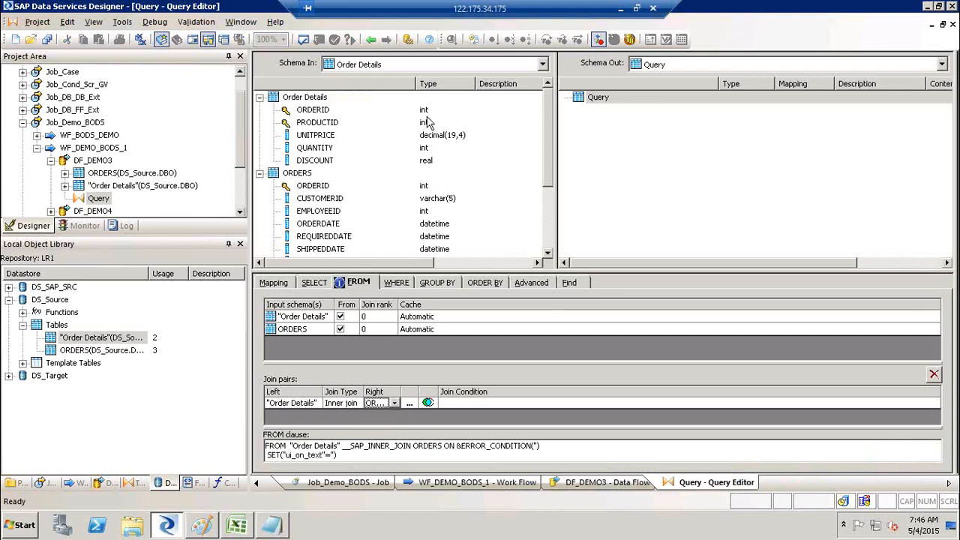
click(371, 39)
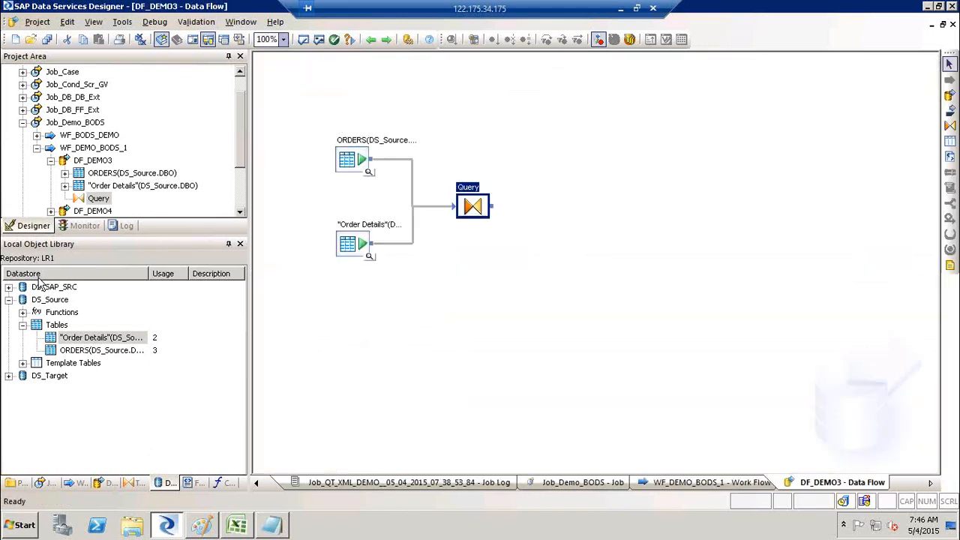
Add the Stg_Orders table from the DS_Target datastore to the data flow as a source below the Query
click(9, 375)
click(8, 375)
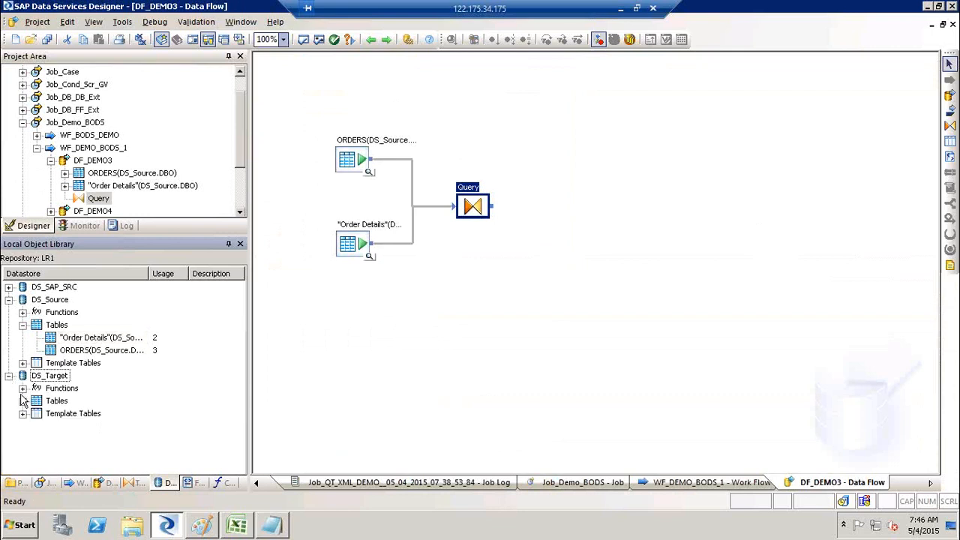
click(22, 401)
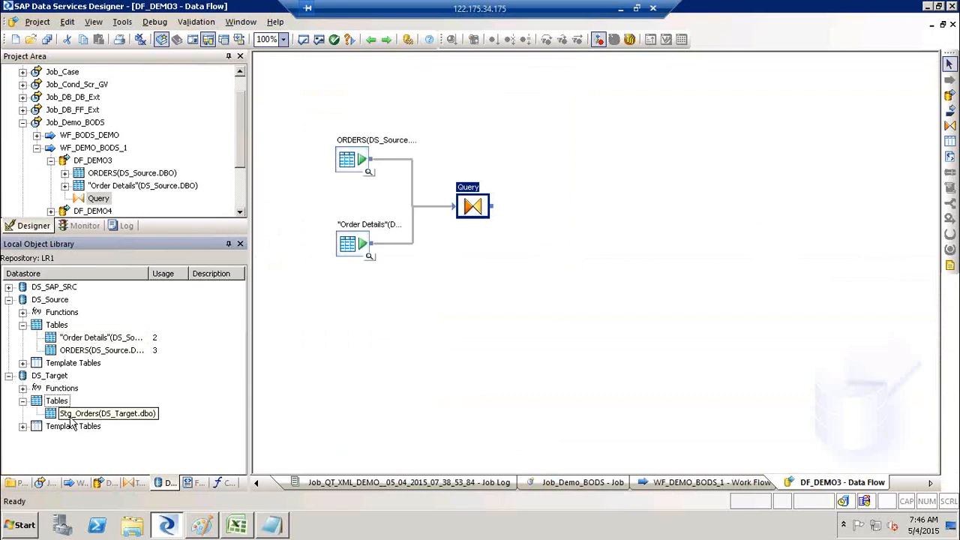
drag(129, 409, 431, 298)
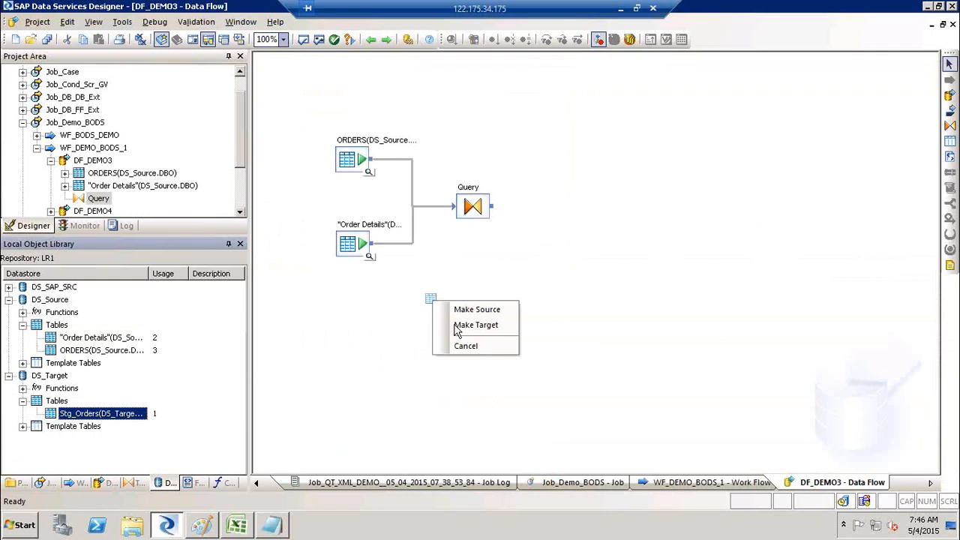
click(476, 309)
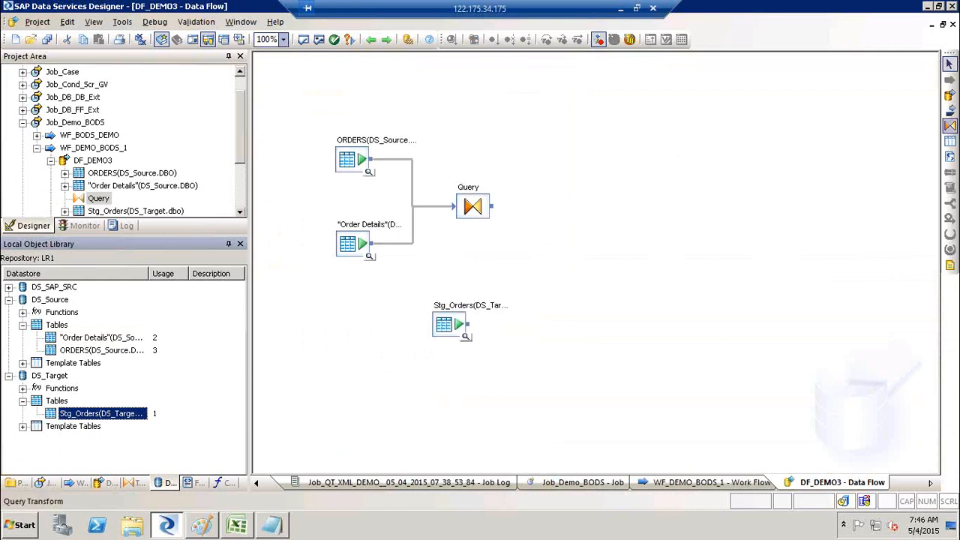
Place a second Query transform and connect the first Query and Stg_Orders to it
click(951, 126)
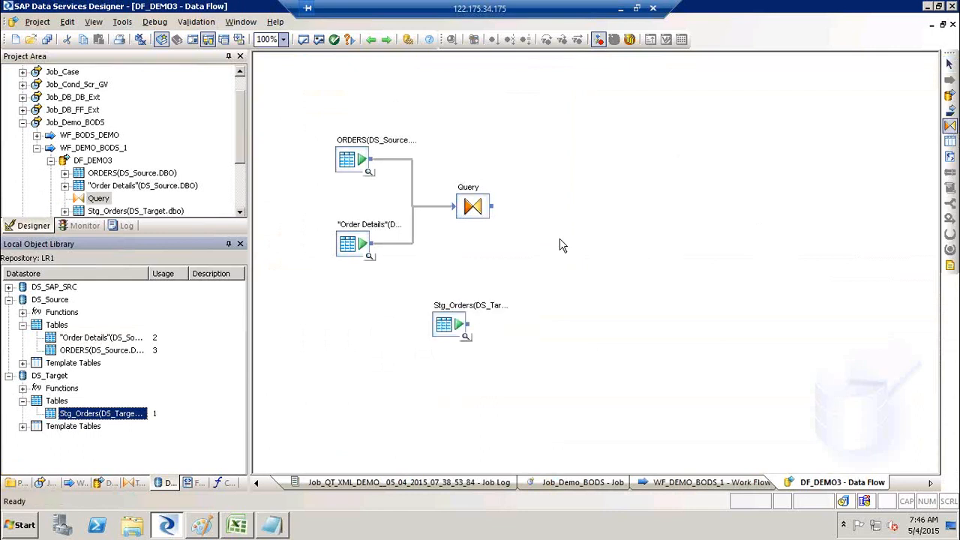
click(562, 242)
drag(492, 206, 568, 263)
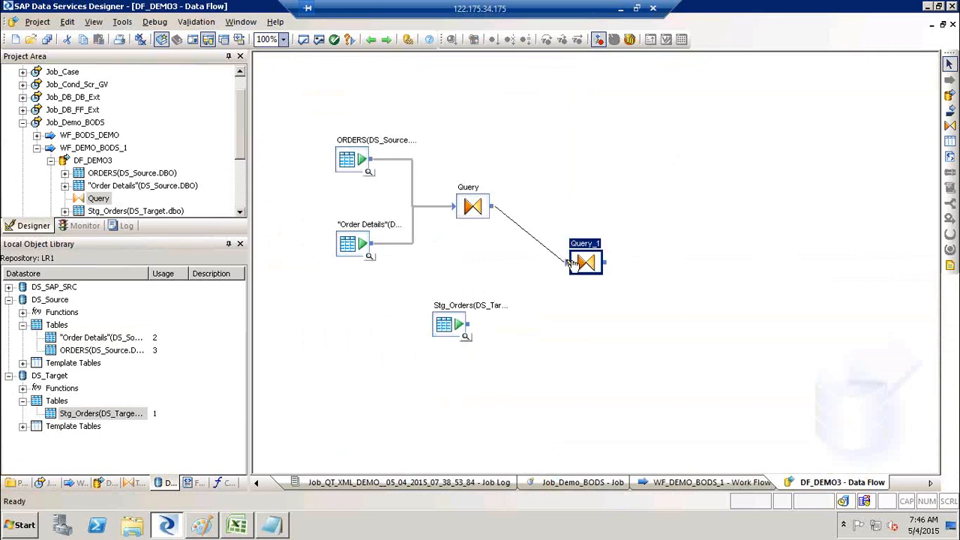
drag(469, 325, 570, 263)
Define an inner join pair in Query_1 with Query as left and Stg_Orders as right, and return to the data flow
double_click(589, 258)
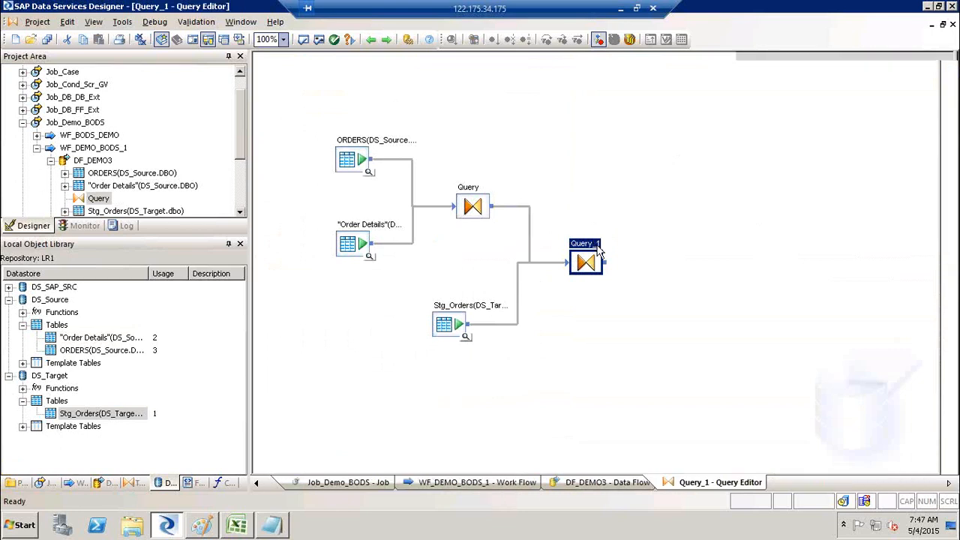
click(348, 282)
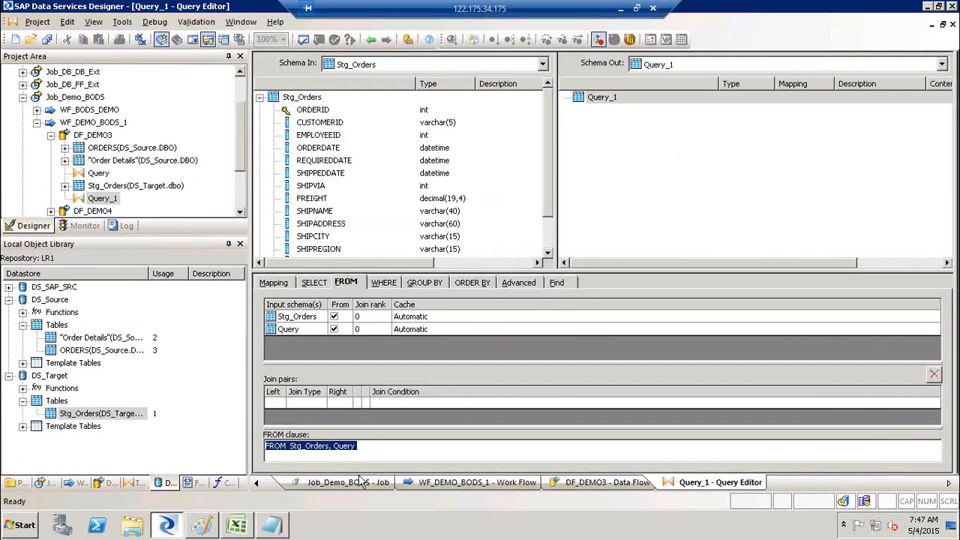
click(284, 406)
click(281, 405)
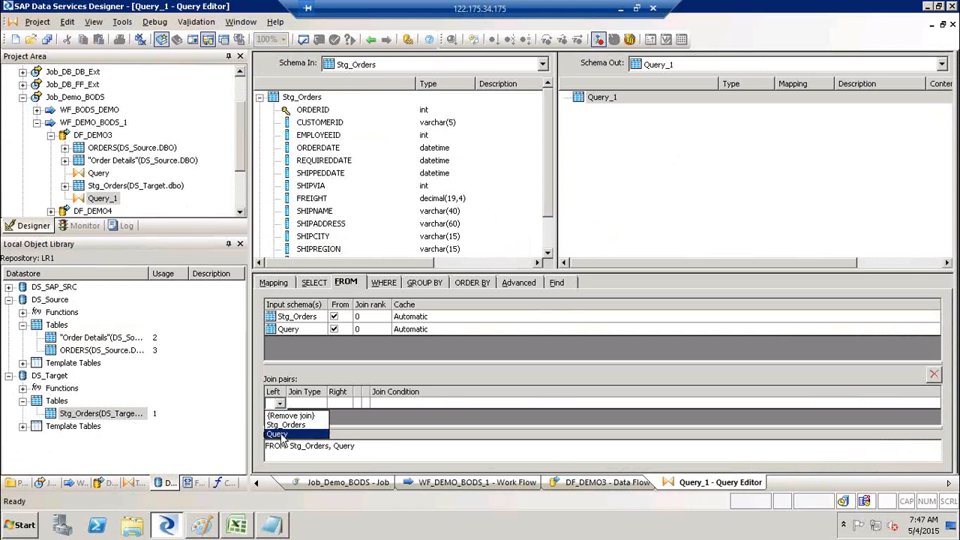
click(281, 433)
click(356, 403)
click(356, 402)
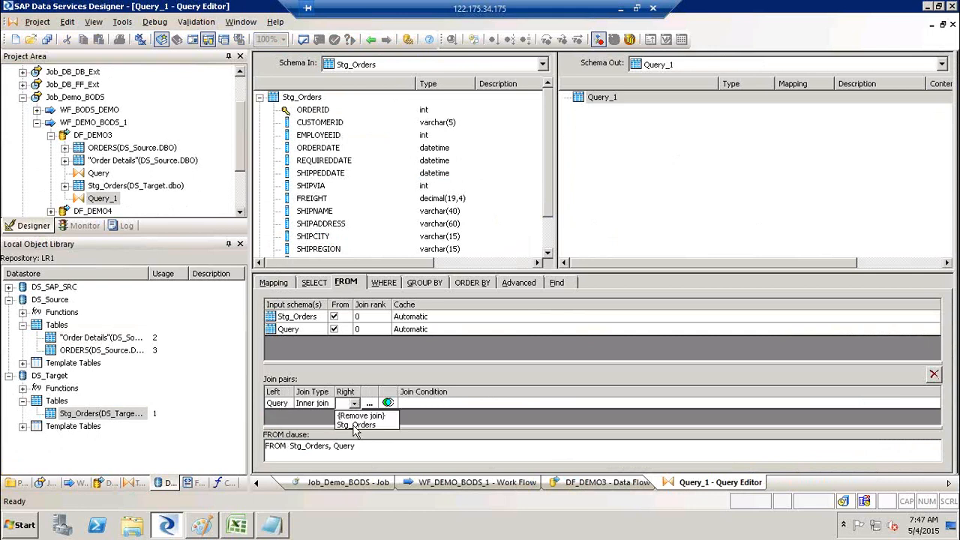
click(352, 426)
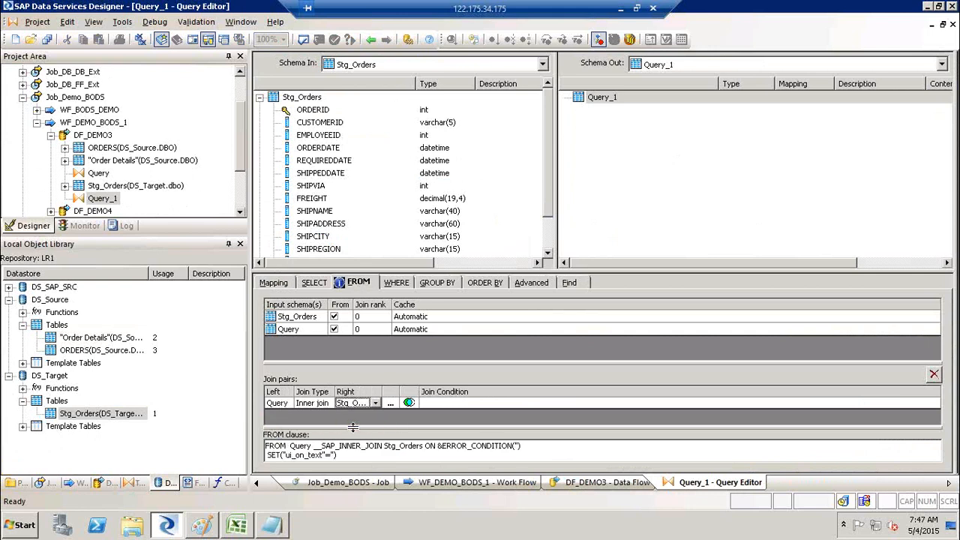
click(372, 45)
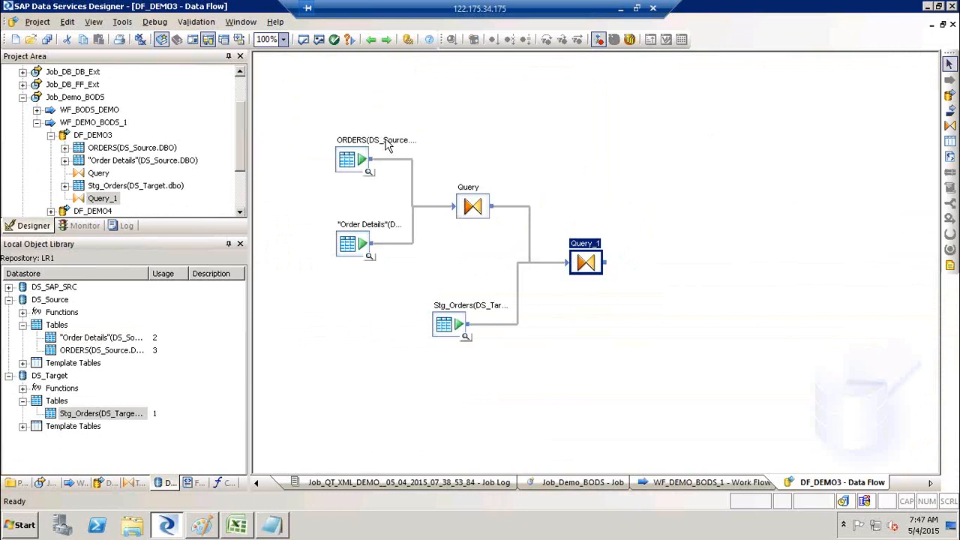
Look over the ORDERS and Order Details sources feeding the first Query, and go back to the WF_DEMO_BODS_1 work flow
click(356, 160)
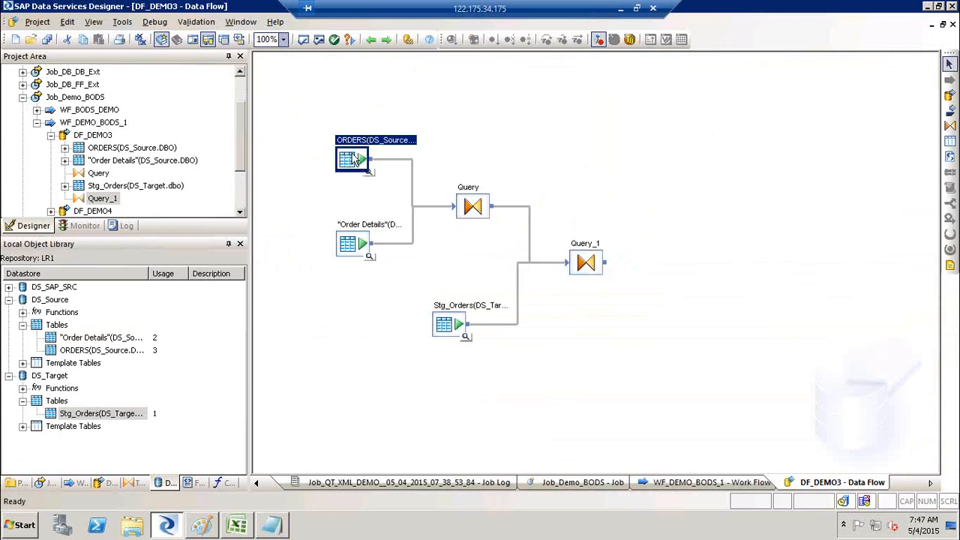
click(356, 238)
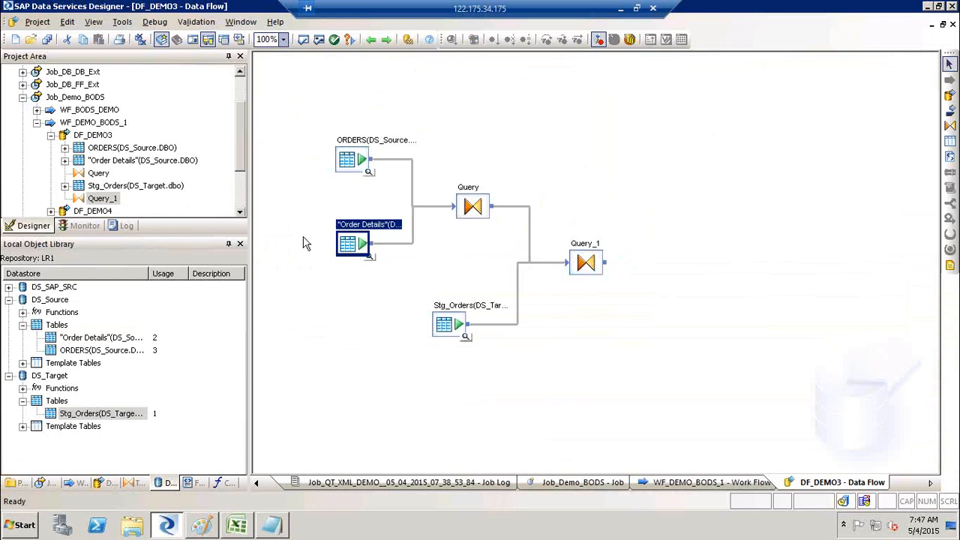
drag(306, 130, 453, 281)
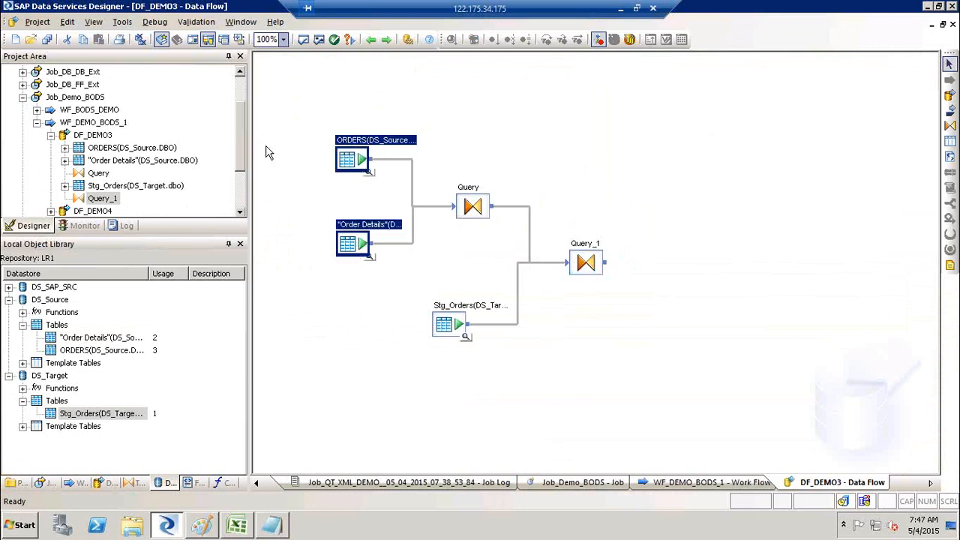
click(507, 387)
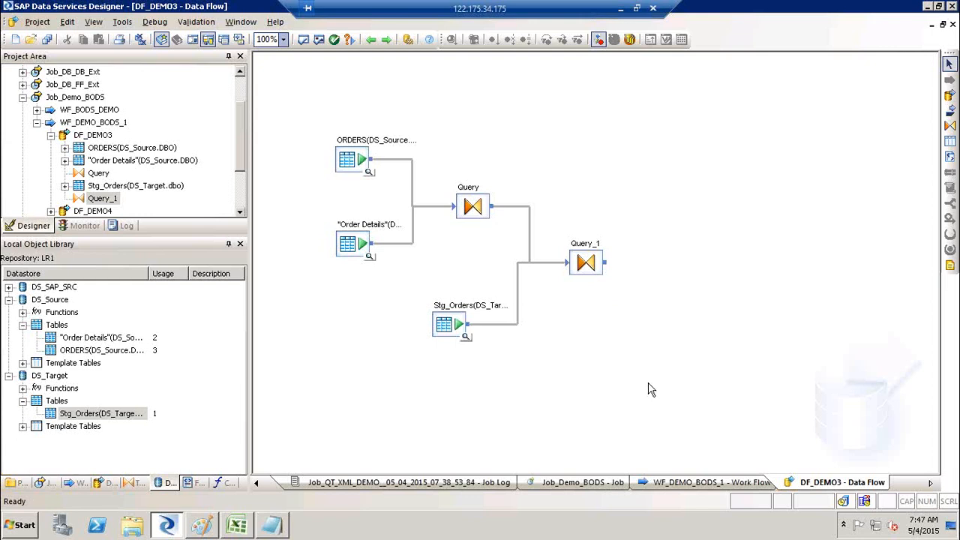
click(374, 43)
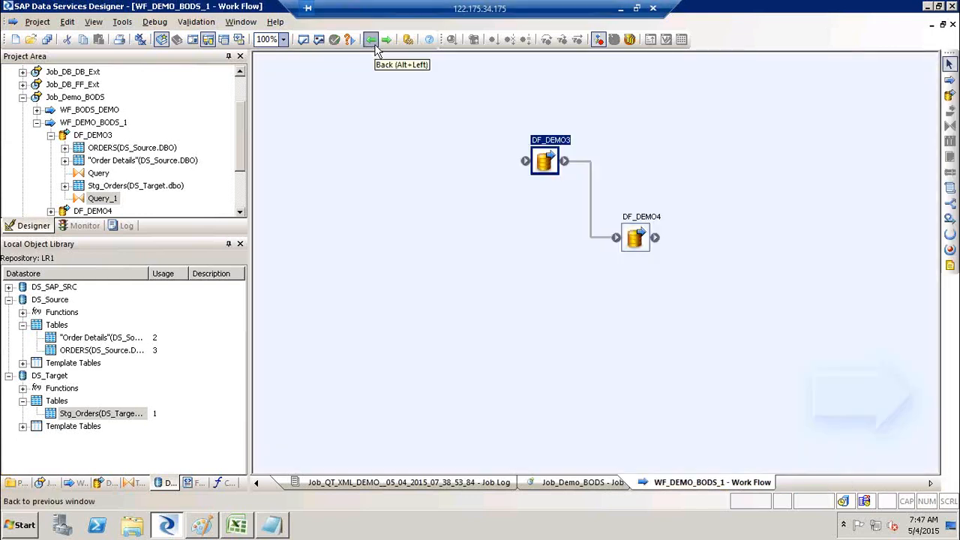
Collapse Job_Demo_BODS and review the Platform transforms in the object library, selecting Row_Generation
click(24, 99)
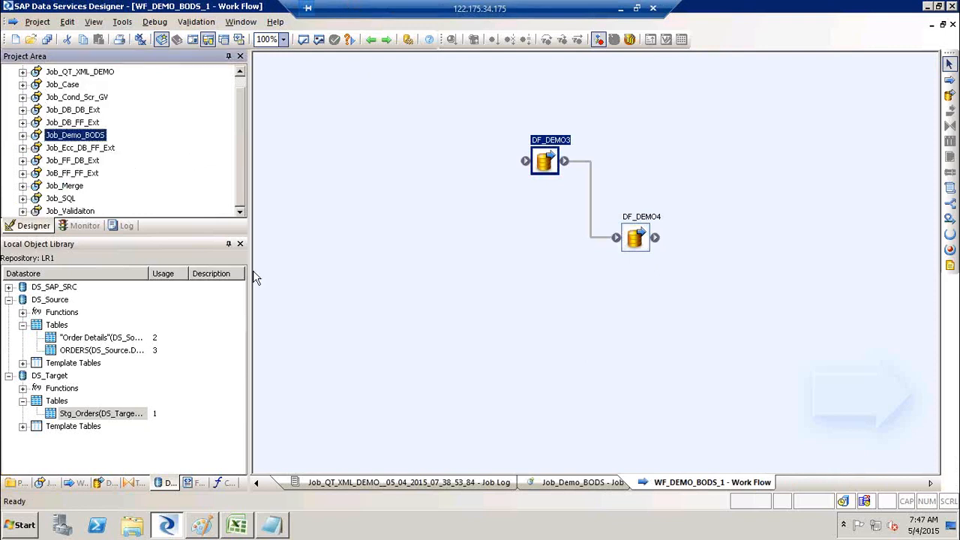
click(142, 484)
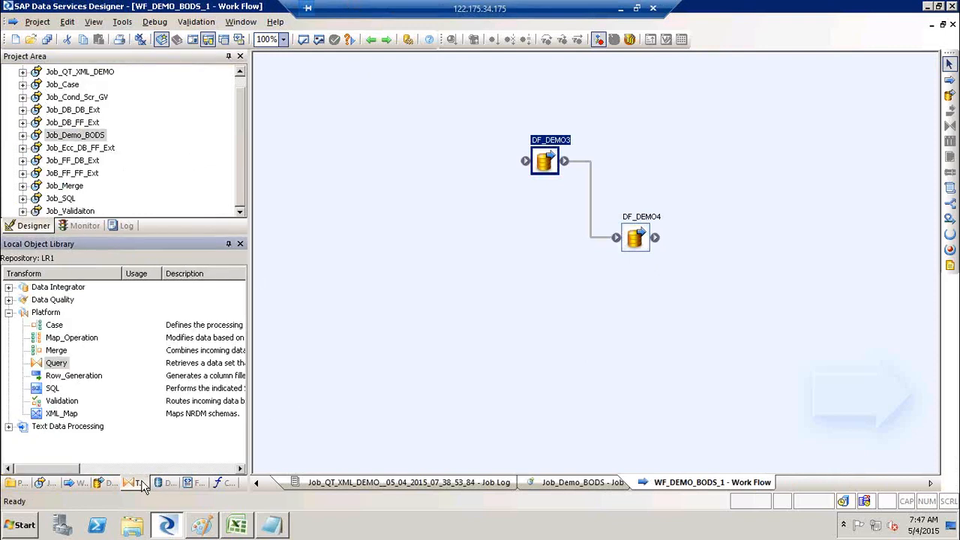
click(80, 379)
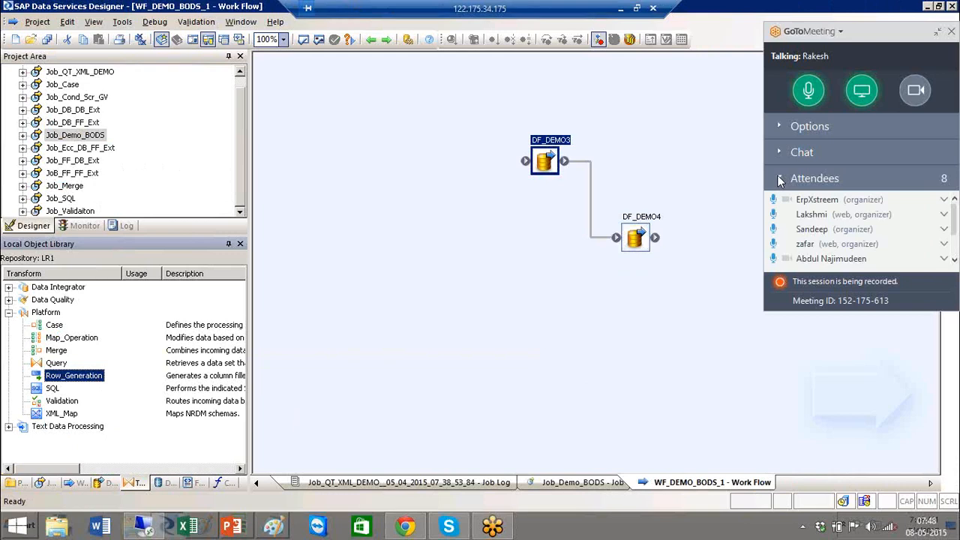
Switch to the Material_IDoc workbook in Excel and compare the legacy ItemCode mapping with the SAP field MATNR
key(super+d)
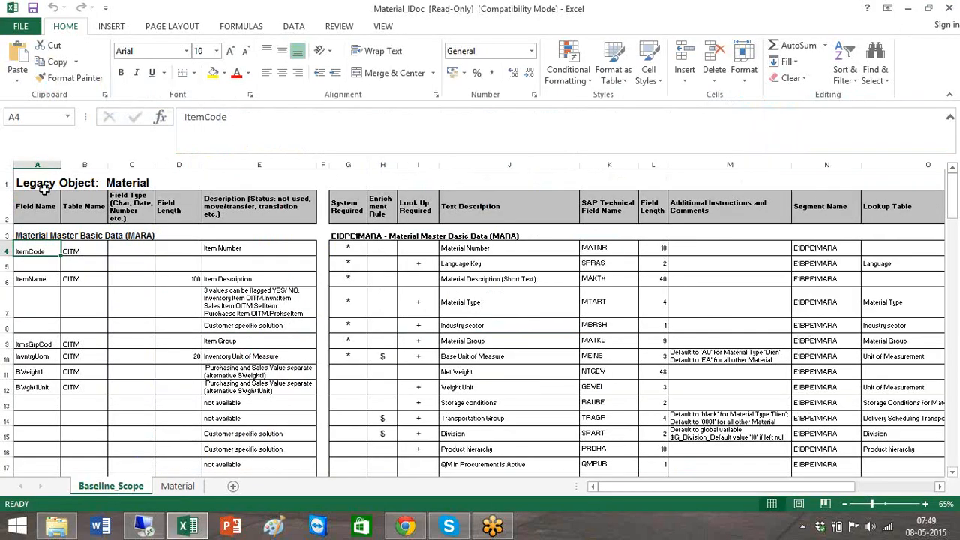
key(ctrl+Home)
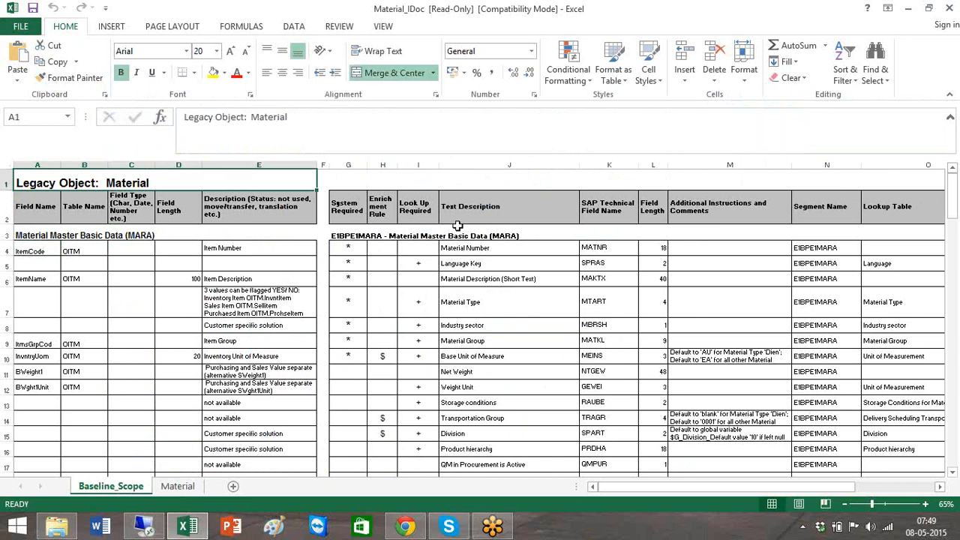
drag(381, 207, 594, 390)
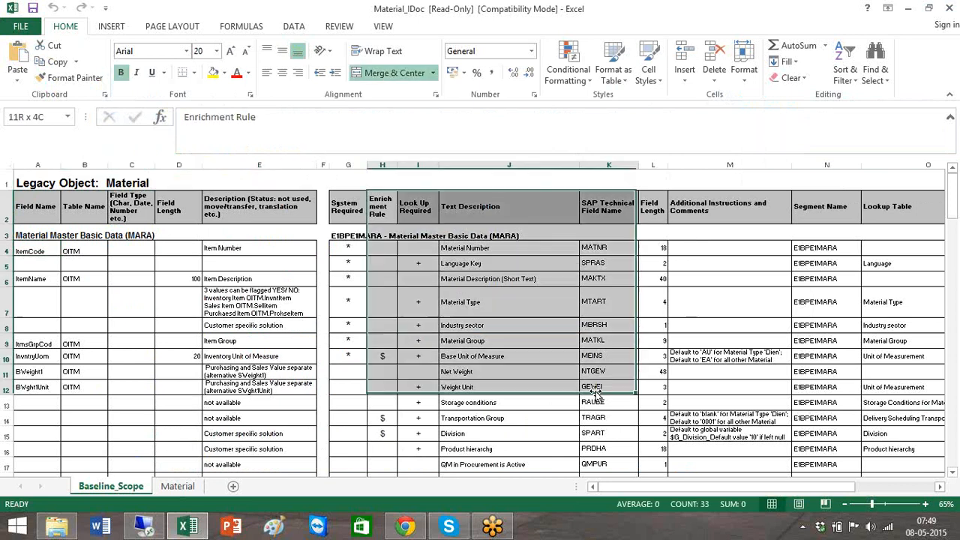
click(31, 253)
key(Right)
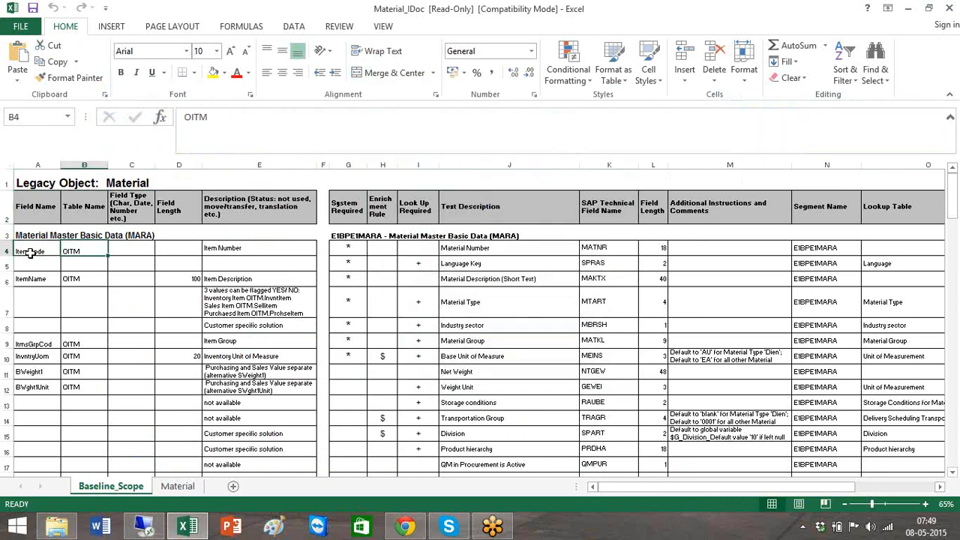
drag(418, 250, 607, 249)
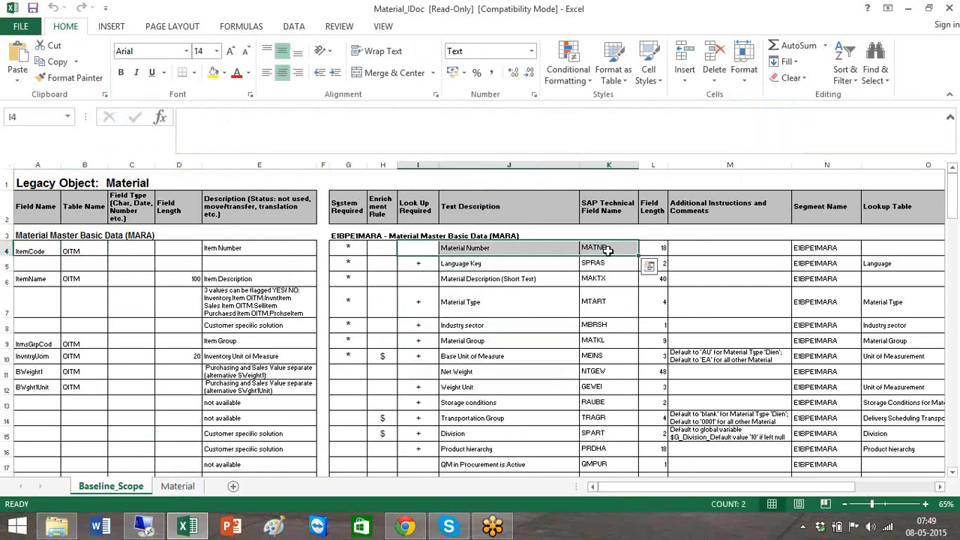
click(608, 249)
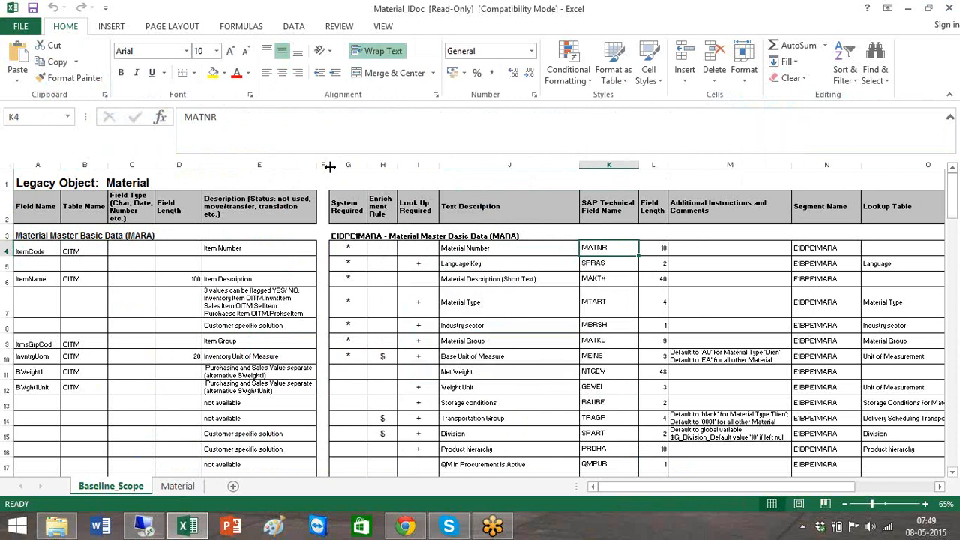
Widen the gap column between the legacy and SAP sections, and check the System Required and Look Up Required markers
drag(360, 164, 368, 172)
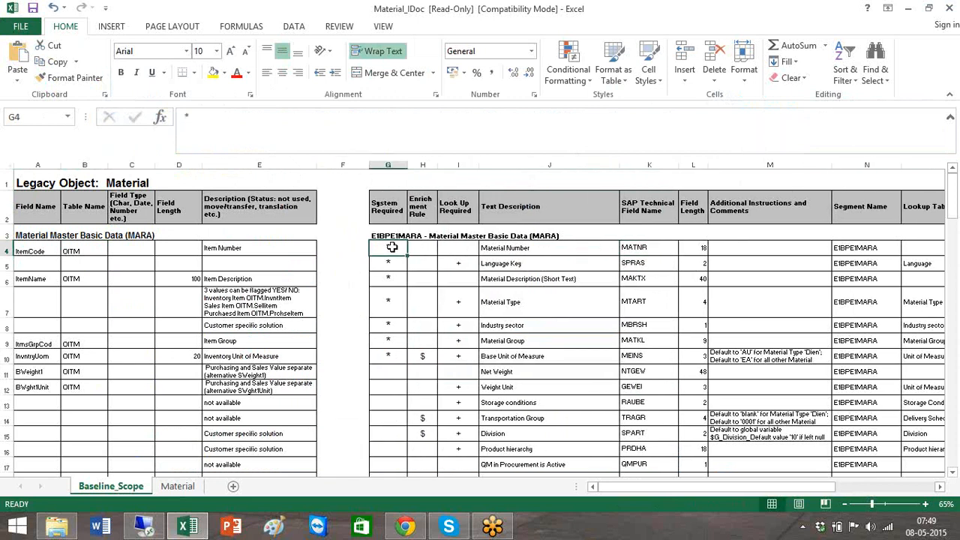
click(388, 248)
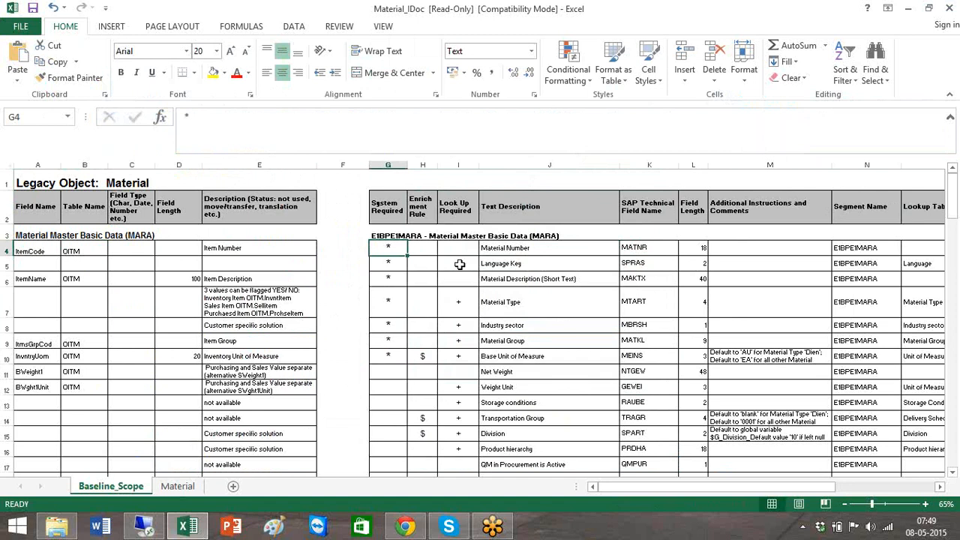
click(460, 264)
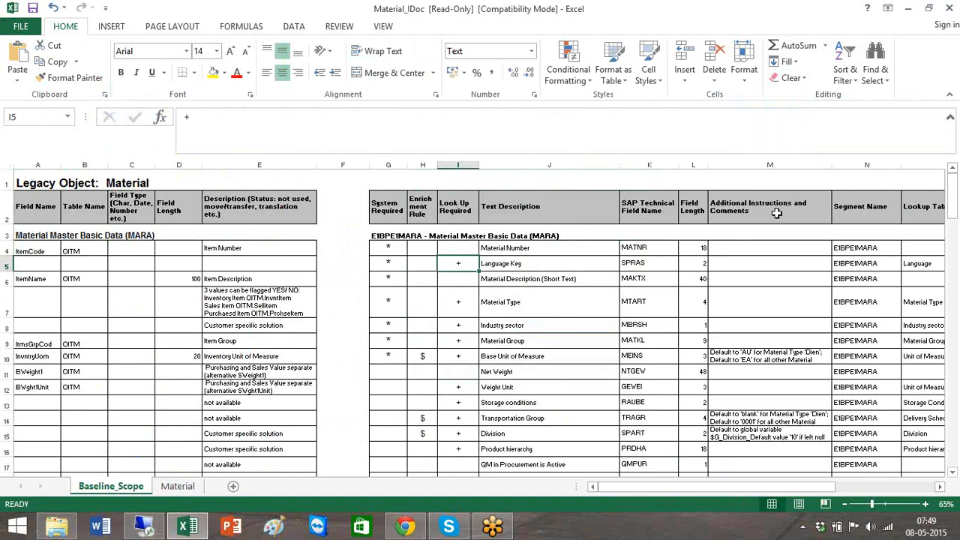
Highlight the Field Length cells of MATNR and MTART in yellow
click(696, 248)
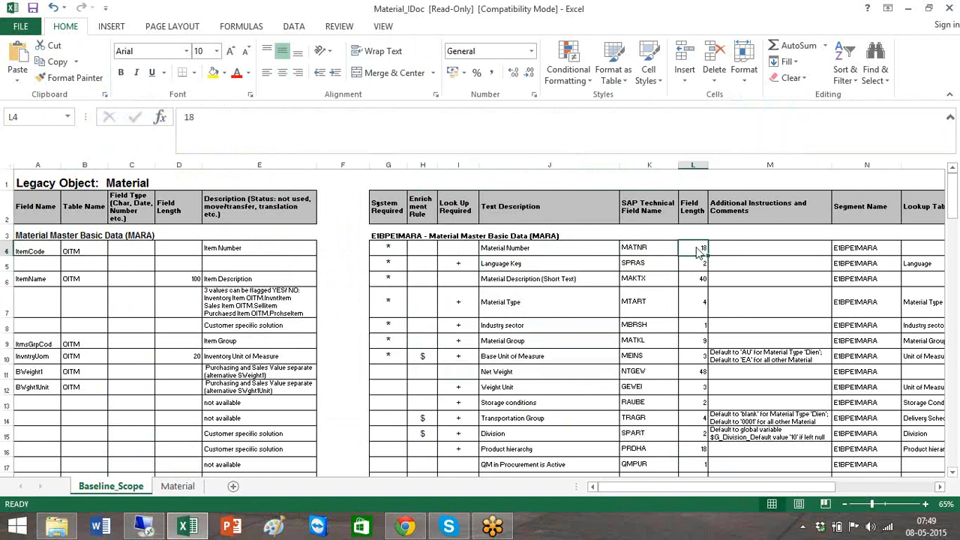
click(214, 73)
click(694, 303)
click(214, 73)
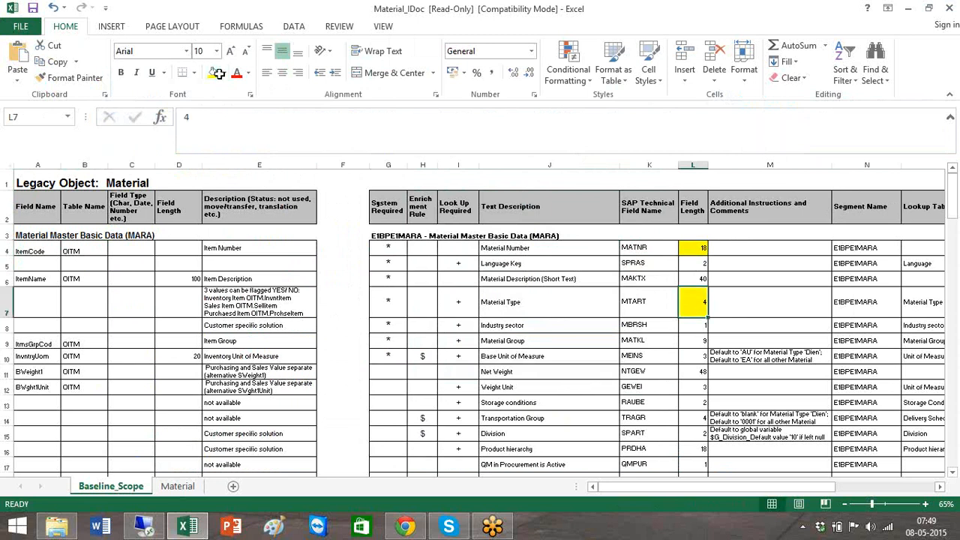
click(733, 326)
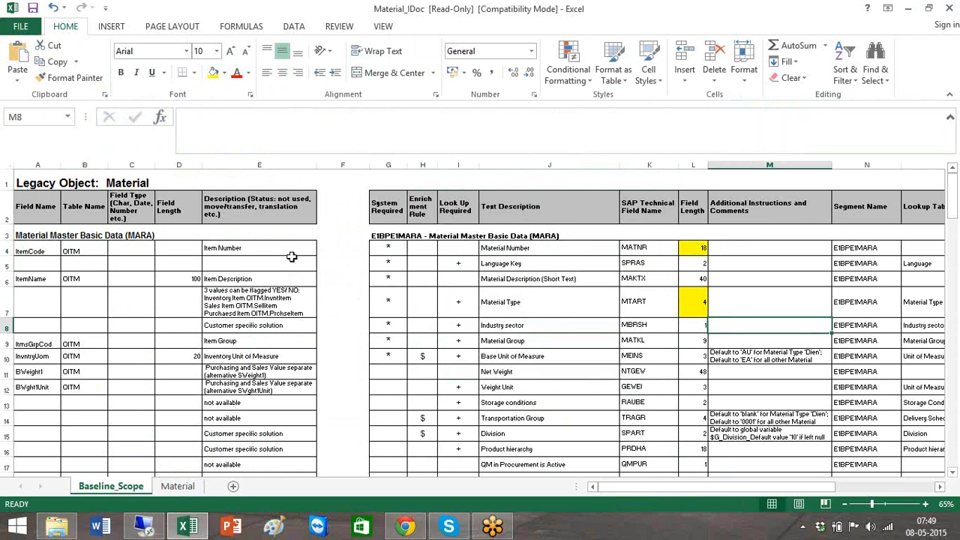
Review the required marker for Material Number, the lookup marker for Language Key and the field length of Material Type
click(393, 244)
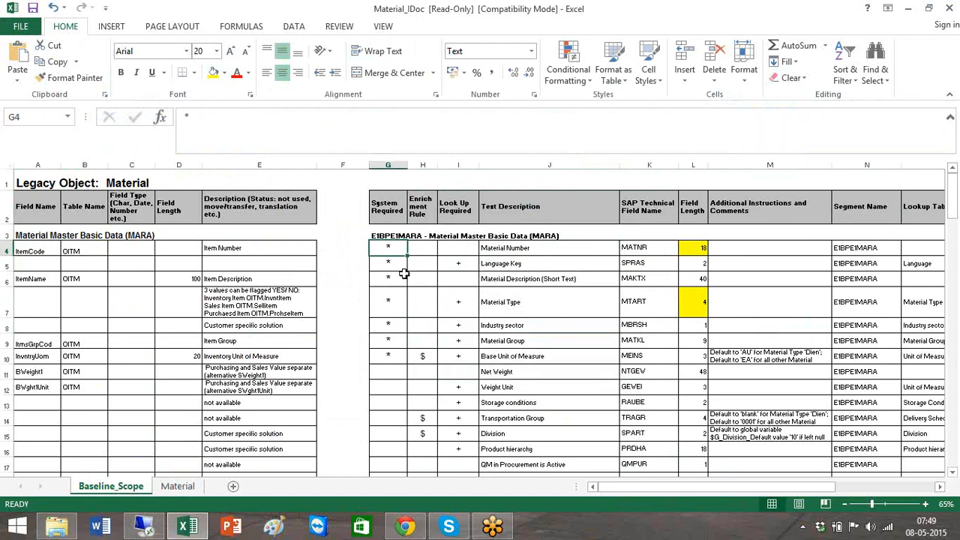
click(462, 262)
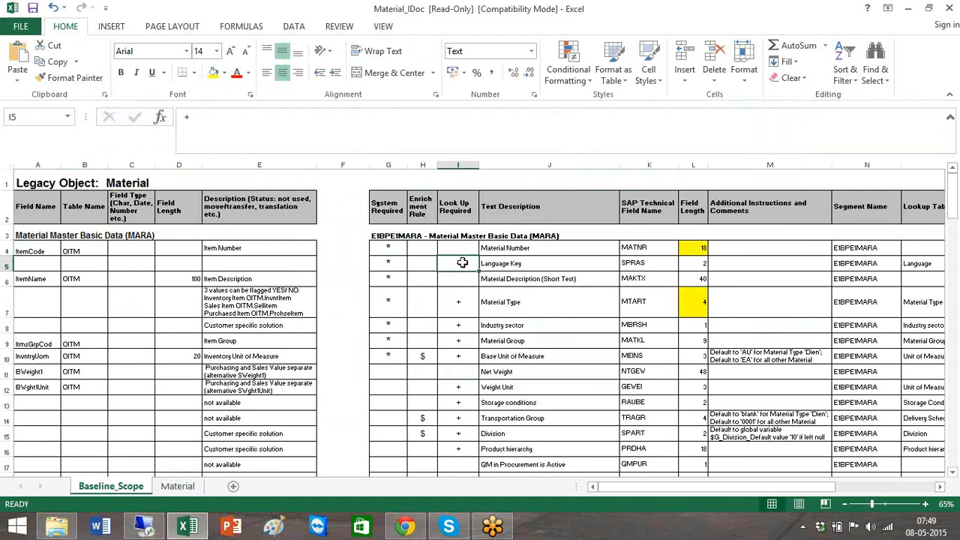
click(700, 298)
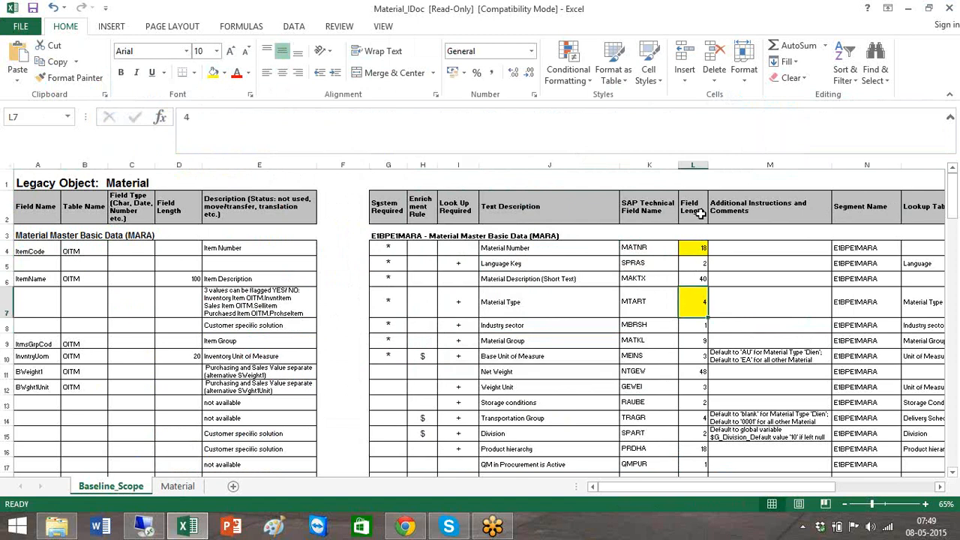
Examine the enrichment rule for Base Unit of Measure, focusing on the 'AU' default for material type 'Dien'
click(419, 353)
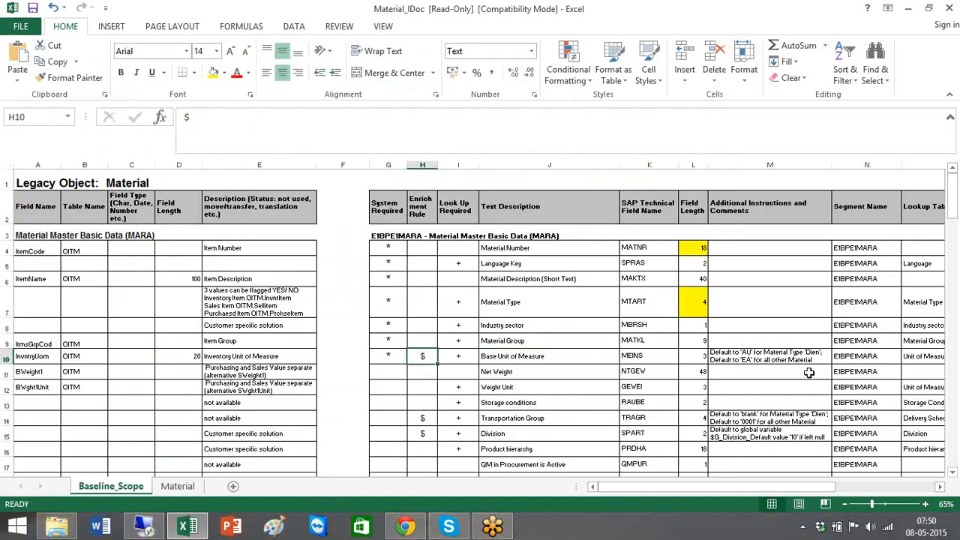
click(768, 359)
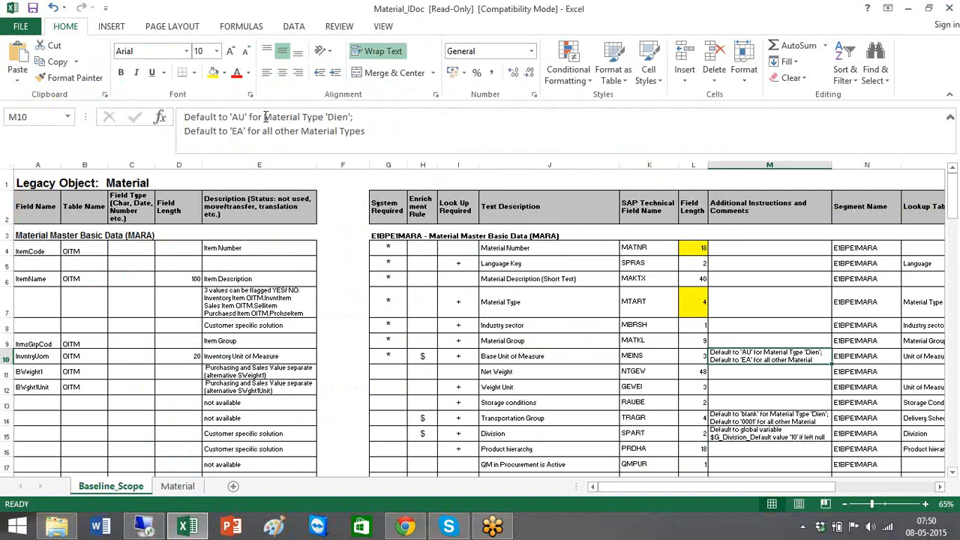
drag(219, 117, 246, 116)
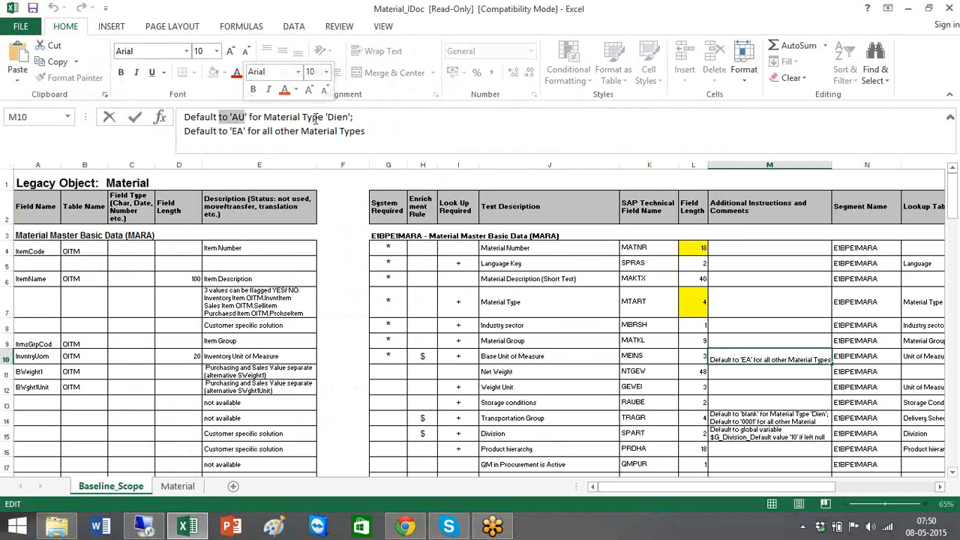
drag(325, 118, 347, 117)
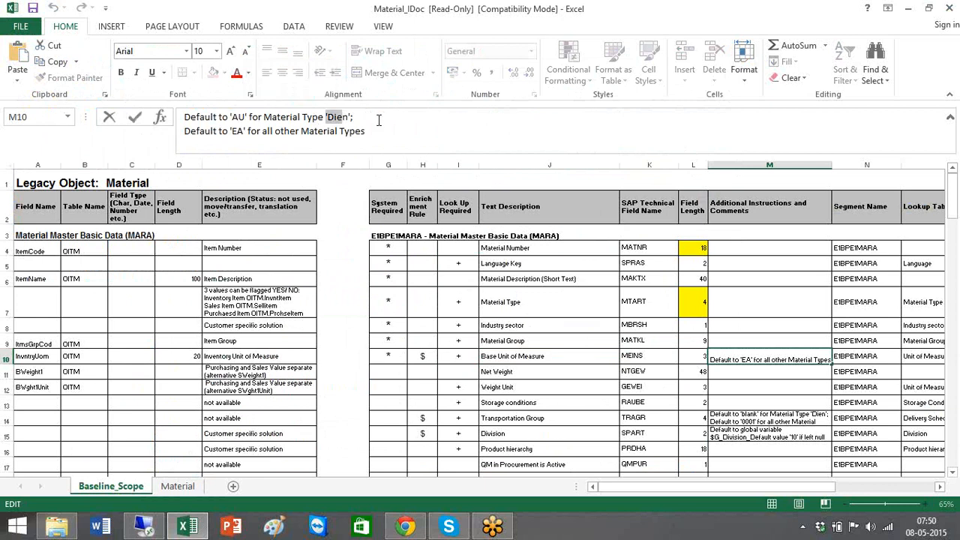
click(348, 118)
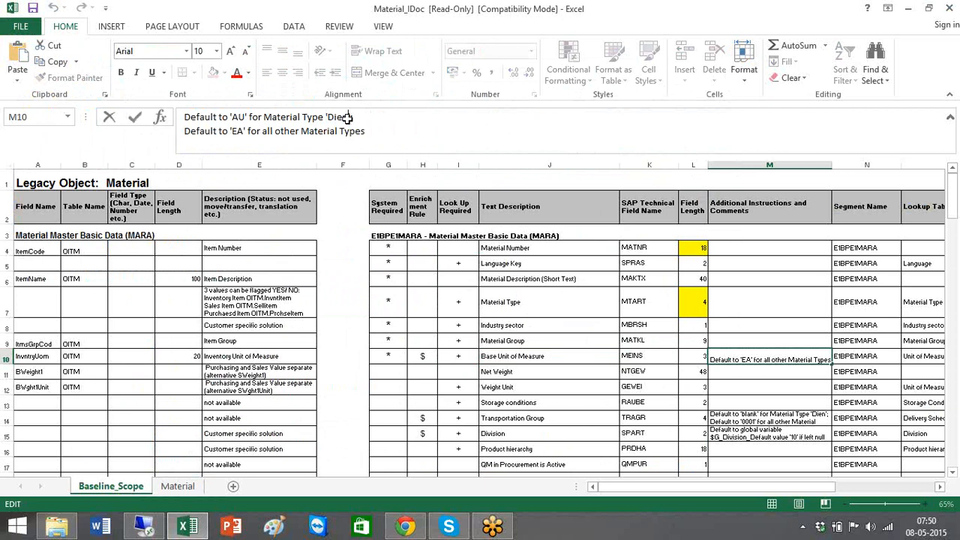
Relate the Material Type field MTART to the MEINS default rule, examining its 'AU' and 'EA' values
click(540, 309)
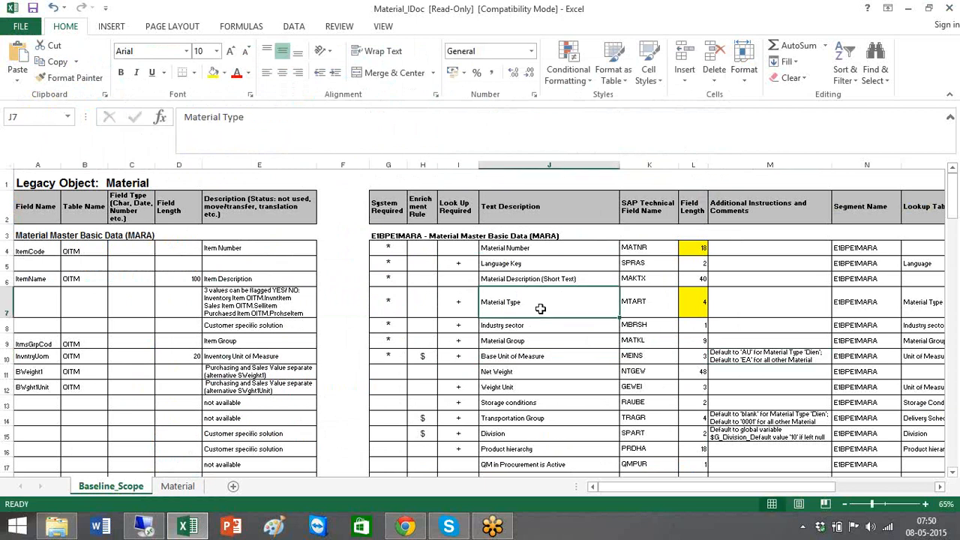
click(657, 301)
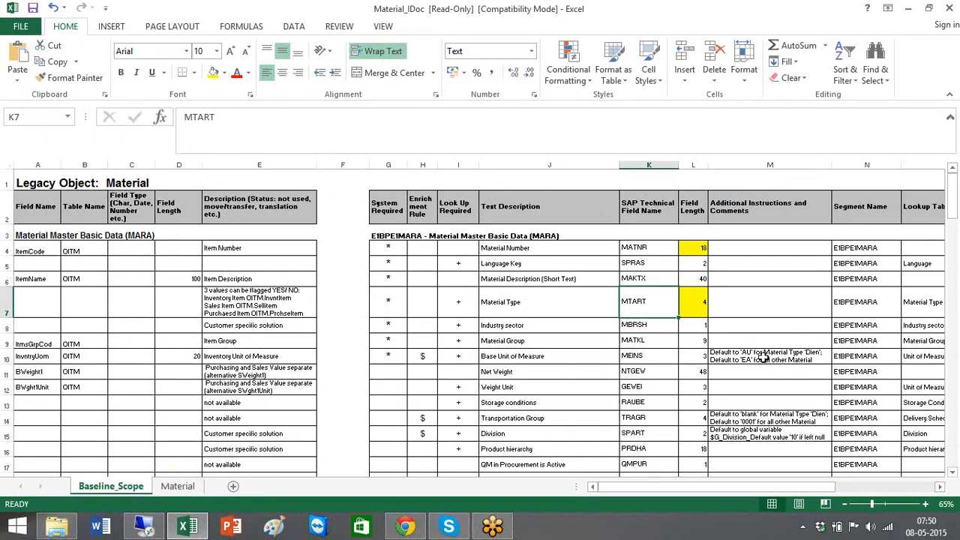
click(763, 358)
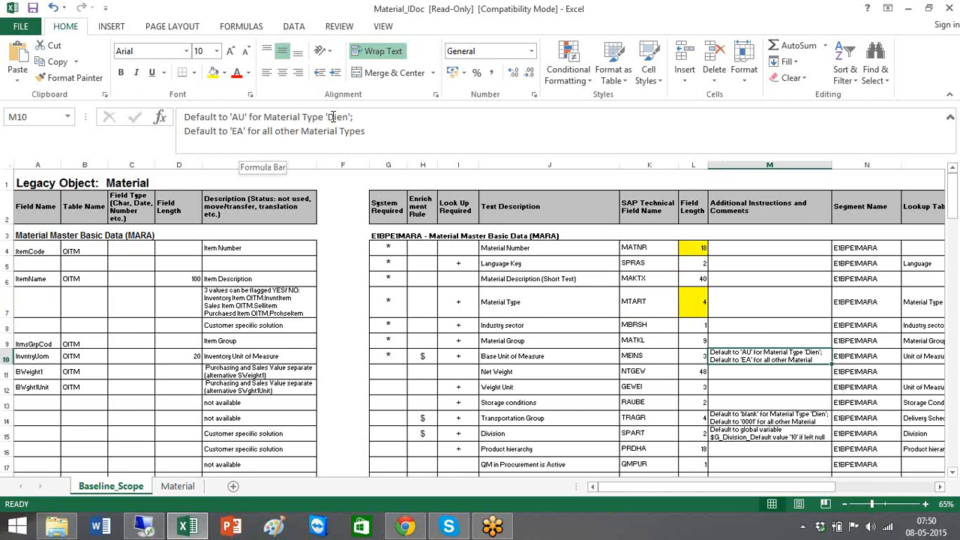
double_click(237, 117)
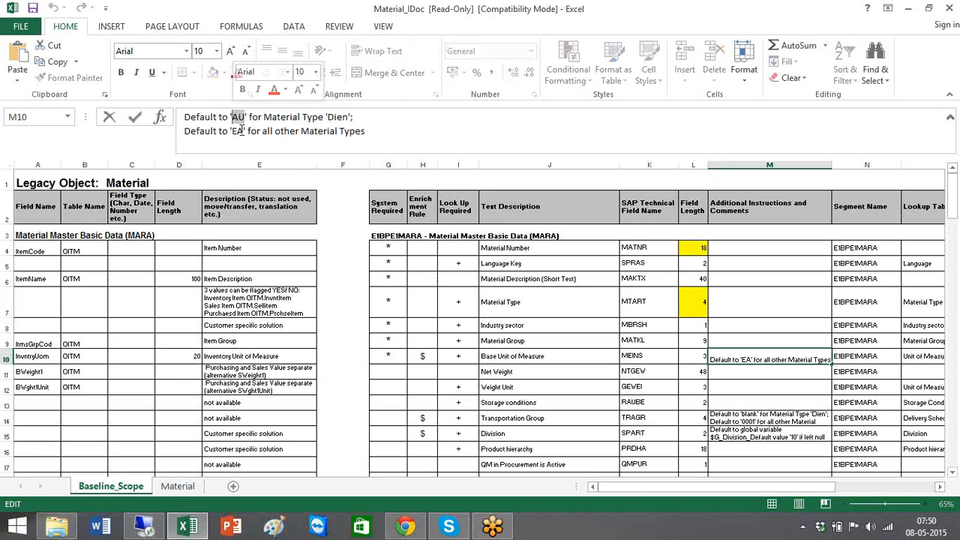
click(237, 132)
double_click(237, 131)
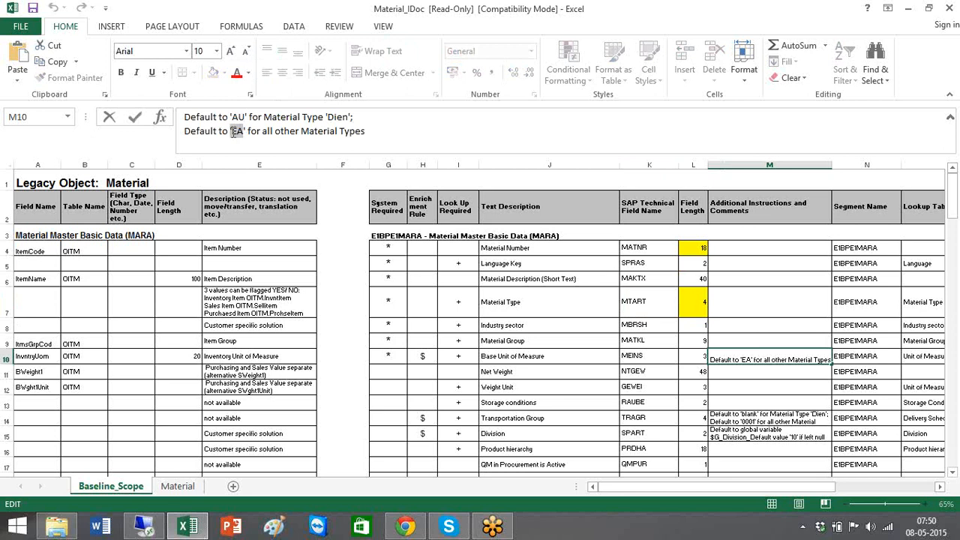
click(769, 369)
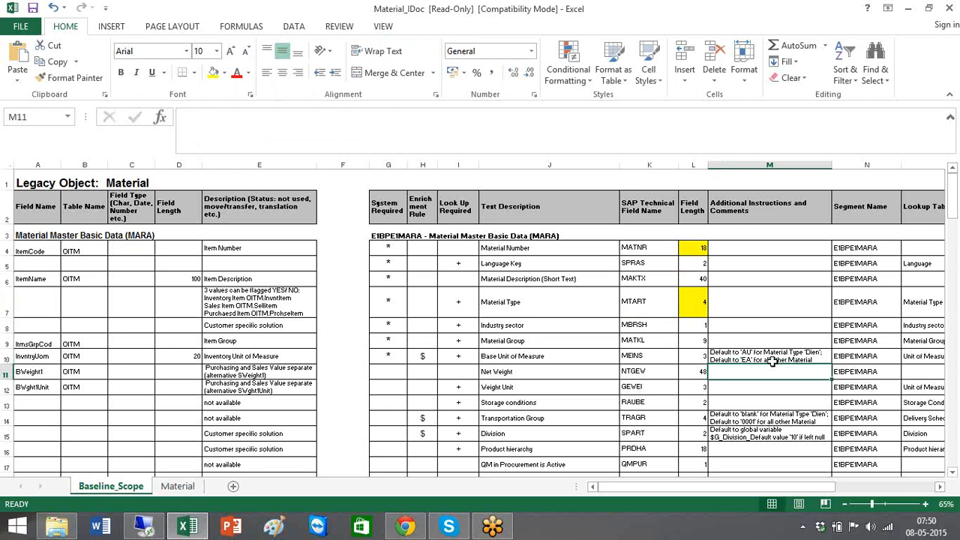
click(773, 360)
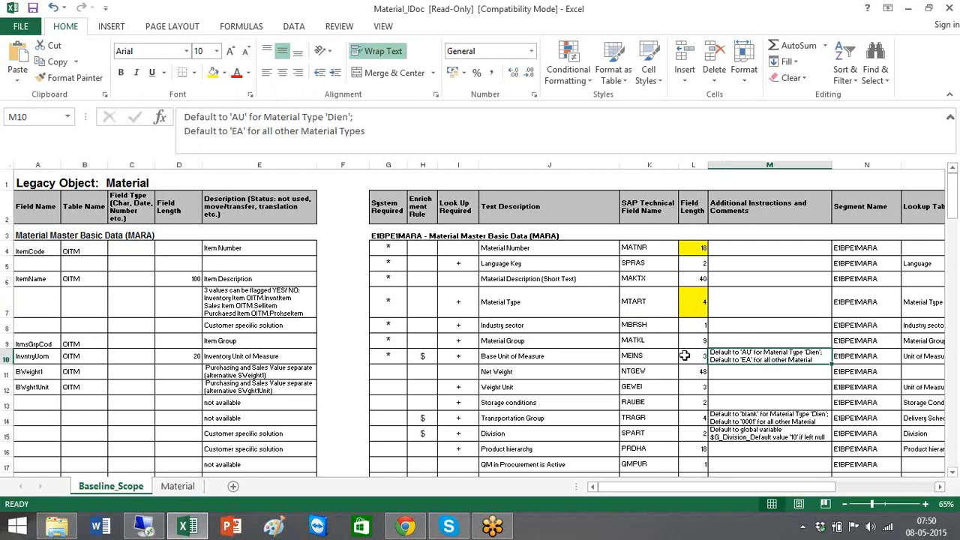
Enter decode(mara.mtart , Dien','AU','EA') in the Additional Instructions and Comments cell of the Material Type row
click(761, 316)
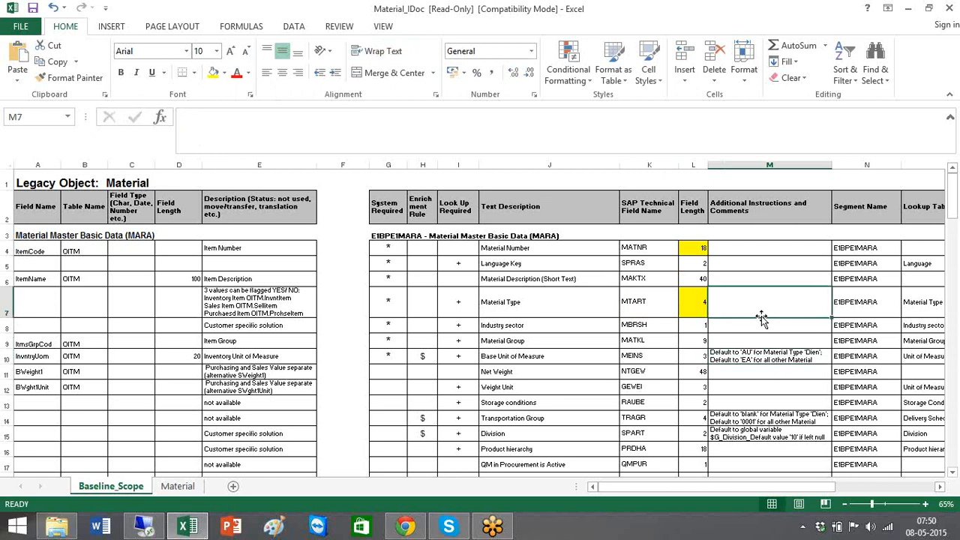
key(Down)
key(Down)
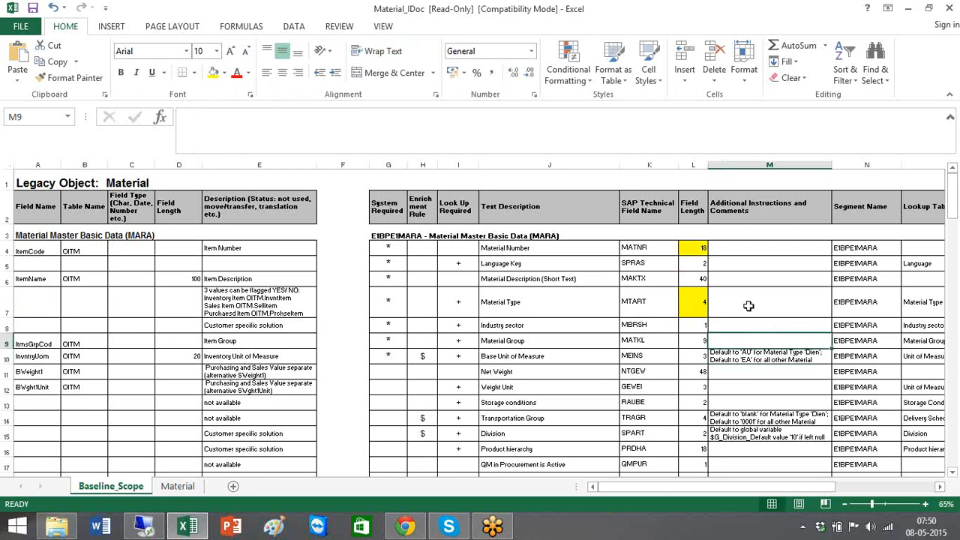
click(749, 305)
text(decode(mara.m)
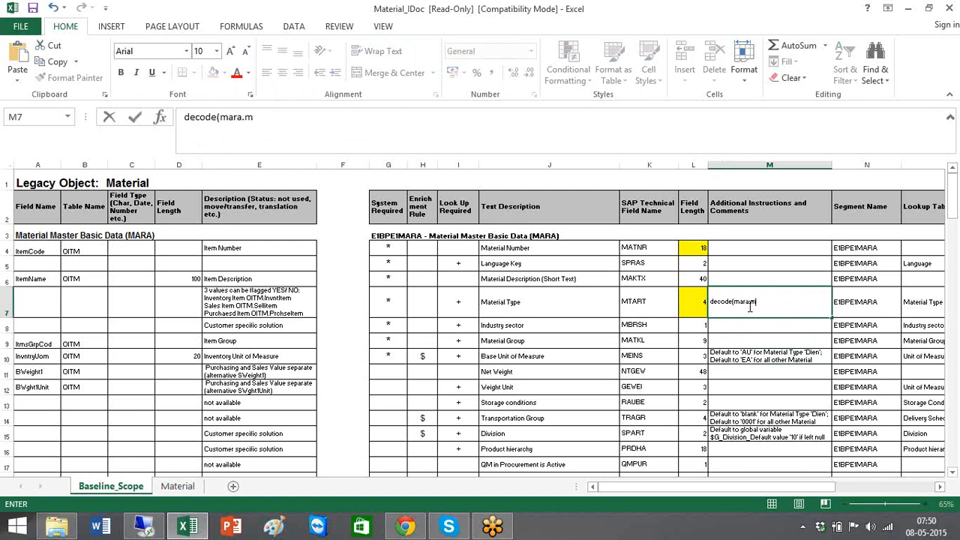
text(tart =)
text(')
text(D)
key(BackSpace)
key(BackSpace)
key(BackSpace)
text(Dien;)
key(BackSpace)
key(BackSpace)
text(','AU)
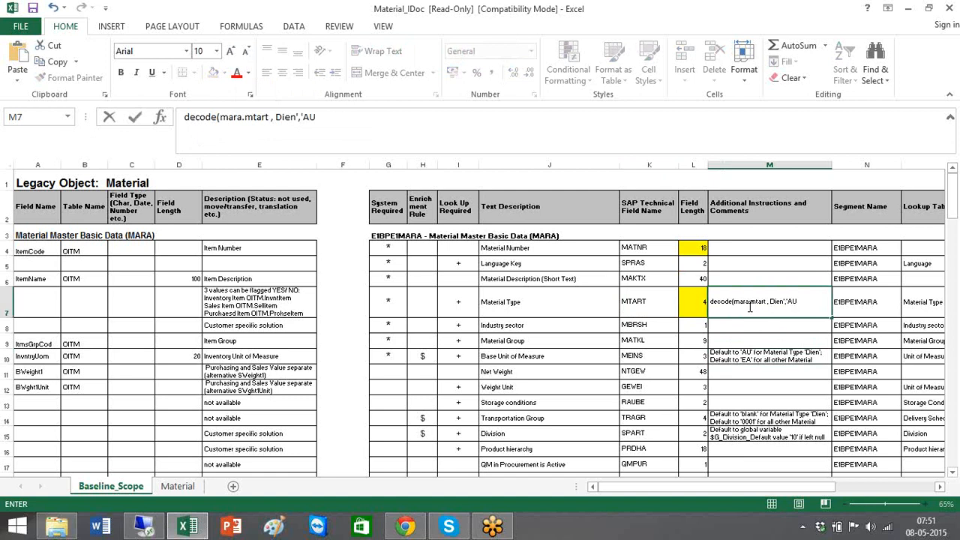
text(','EA'))
click(774, 291)
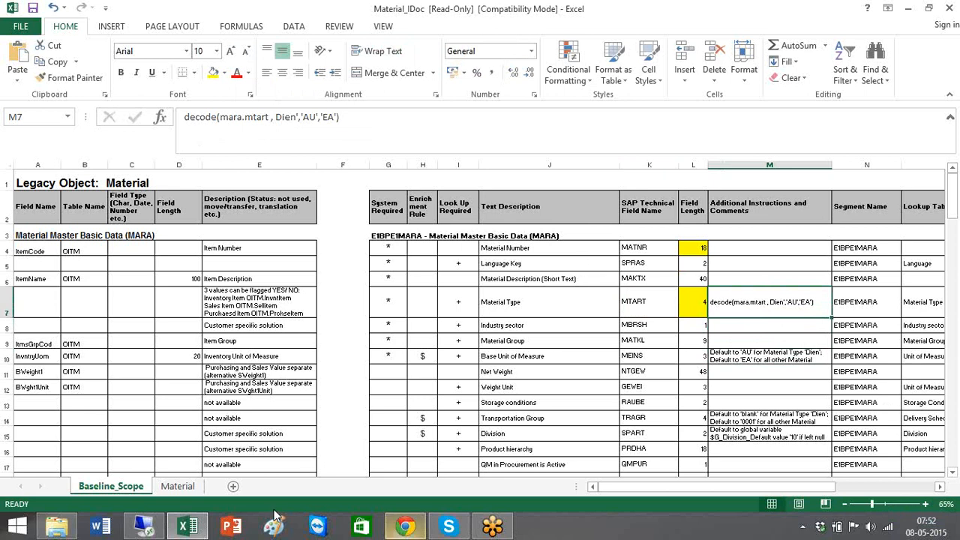
Review the BPDM and Mapping stages in the Paint methodology diagram on the remote session, and return to the Material_IDoc sheet
click(154, 531)
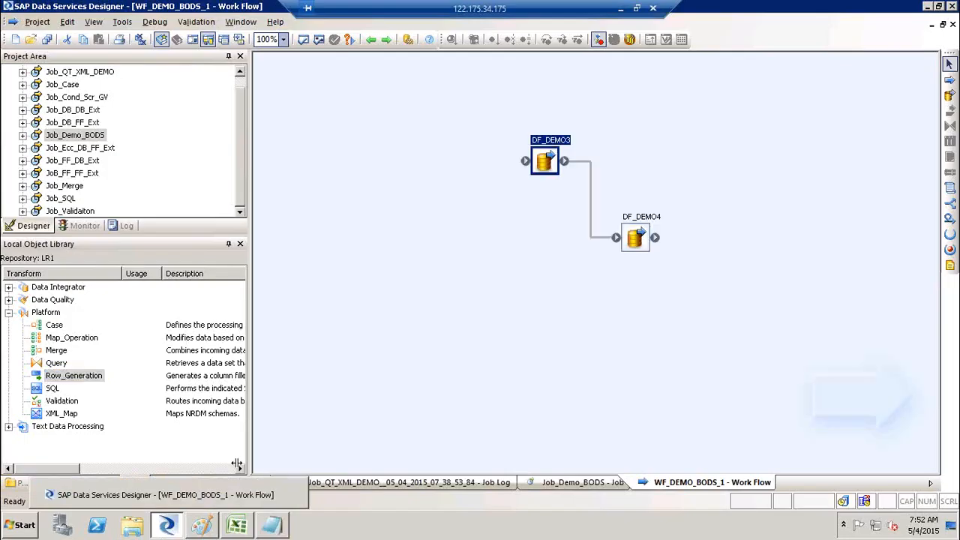
click(203, 527)
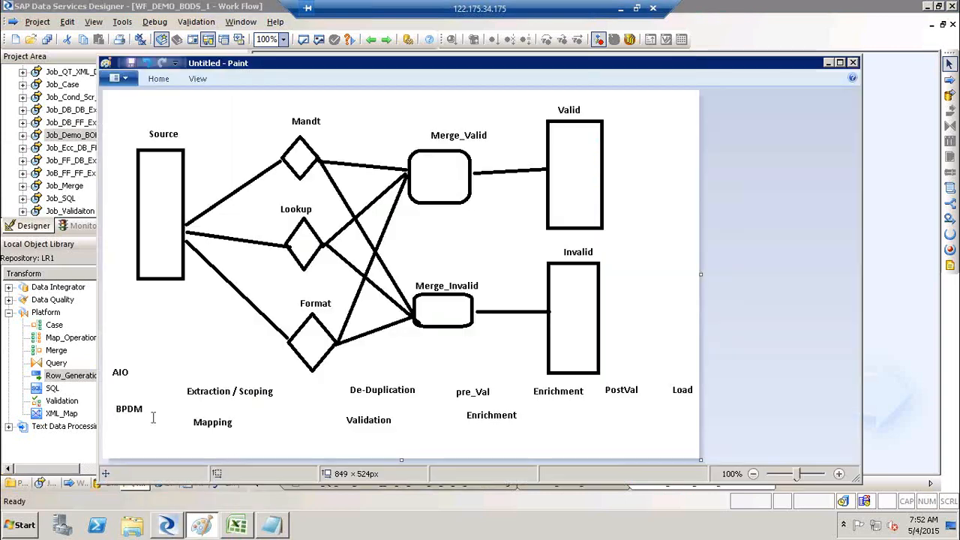
click(139, 407)
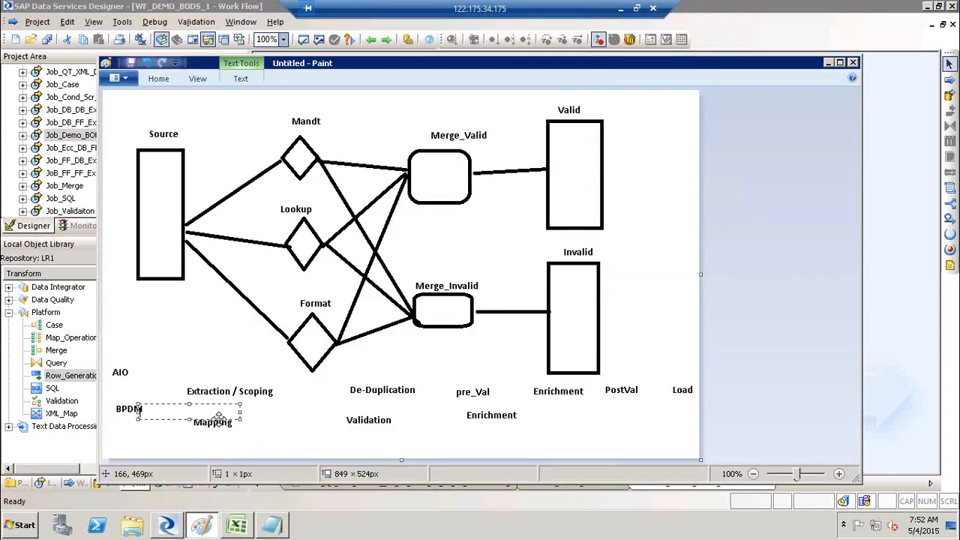
click(219, 424)
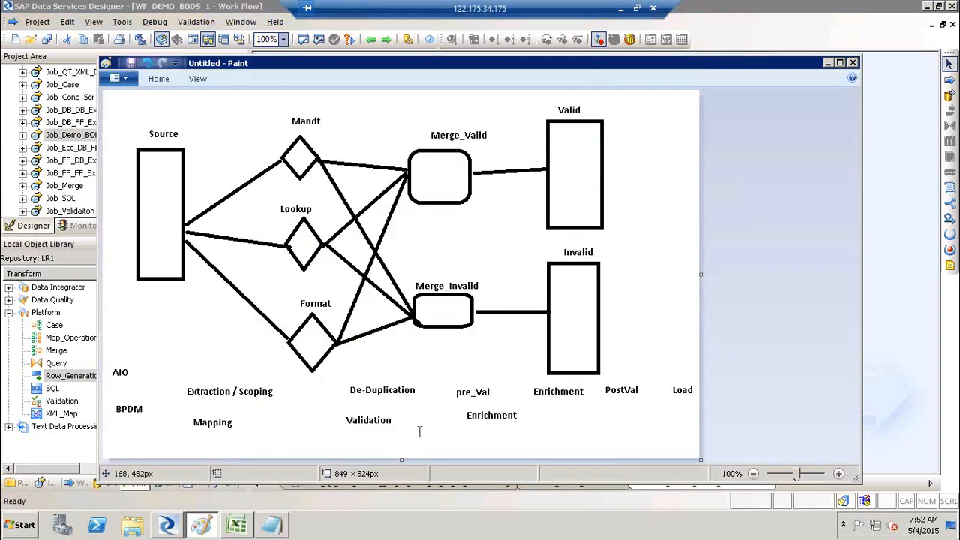
click(622, 12)
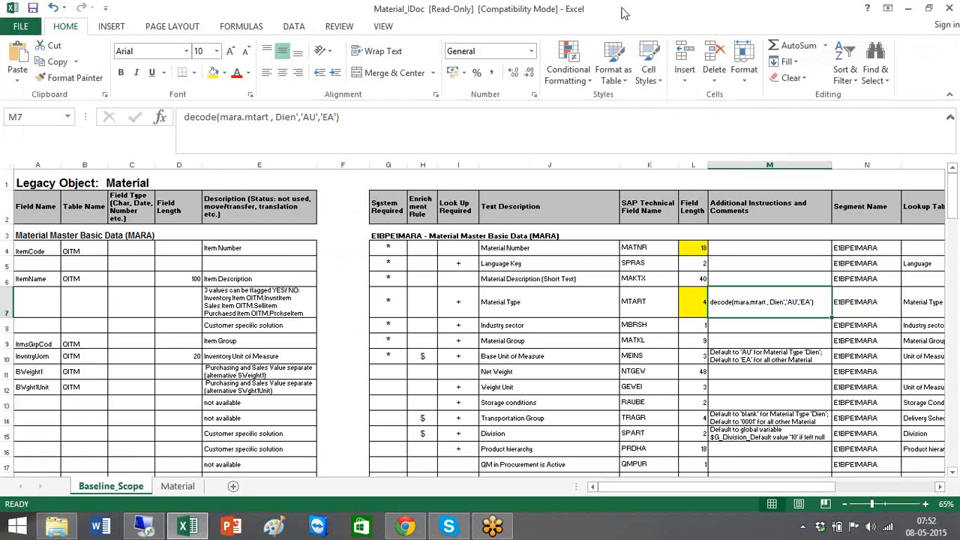
Examine the required, enrichment and lookup markers in rows 4 to 13, plus the comments for Material Type and Base Unit of Measure
click(539, 226)
click(402, 246)
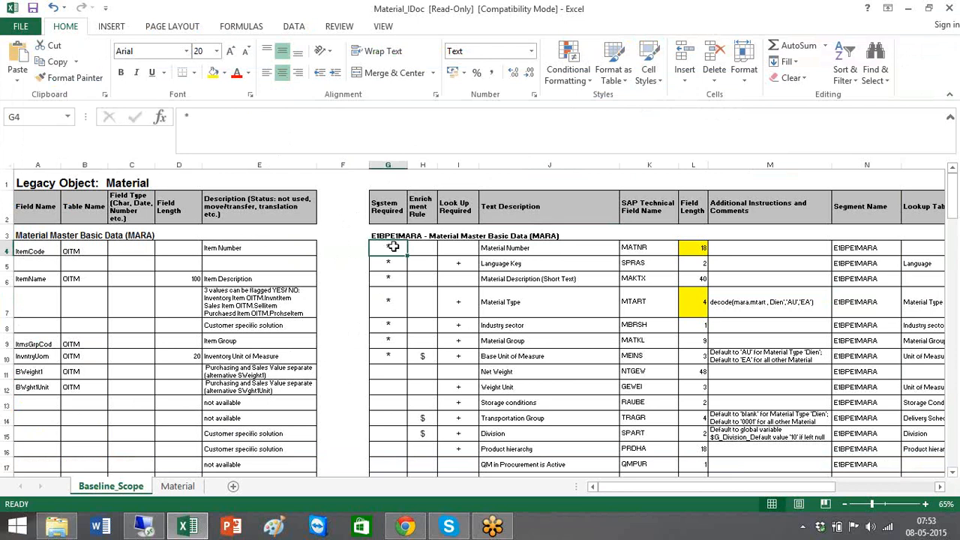
drag(393, 246, 462, 399)
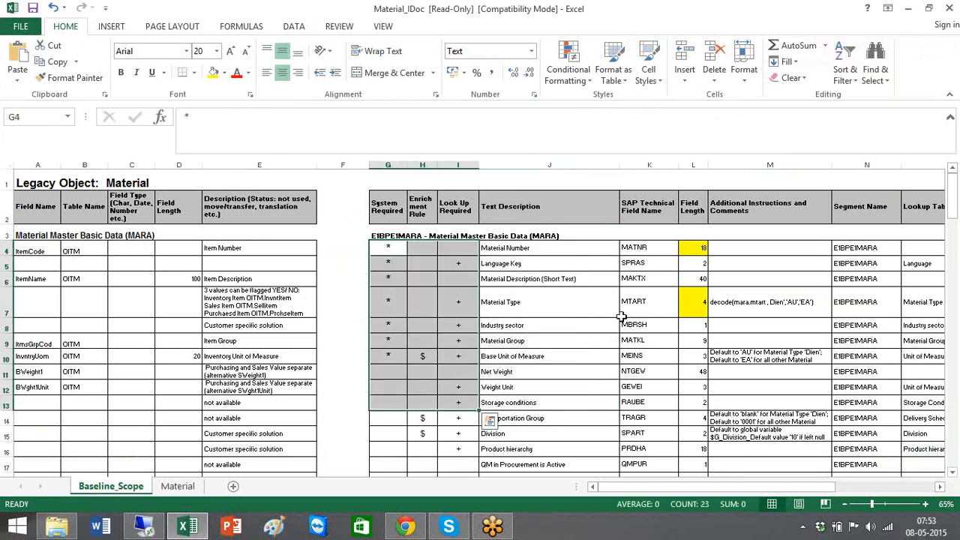
click(762, 301)
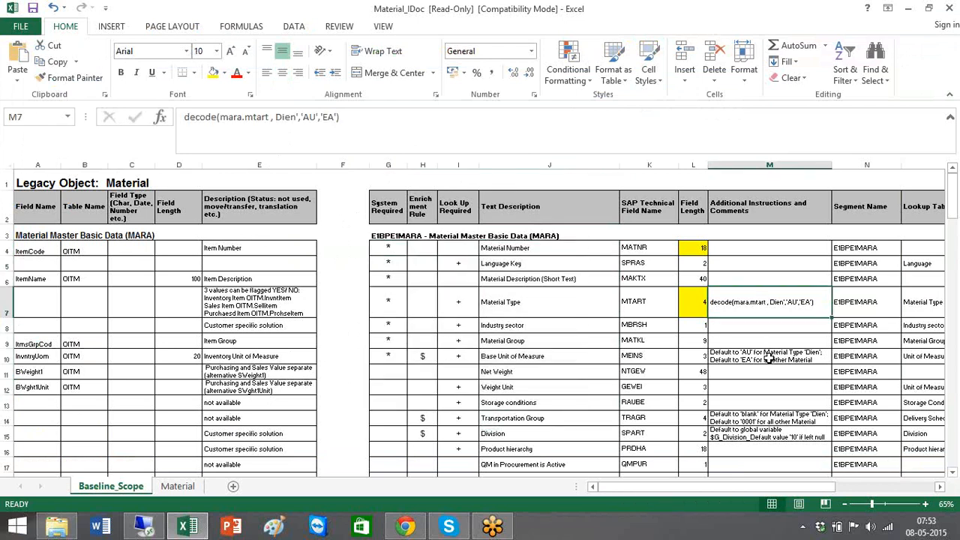
click(769, 359)
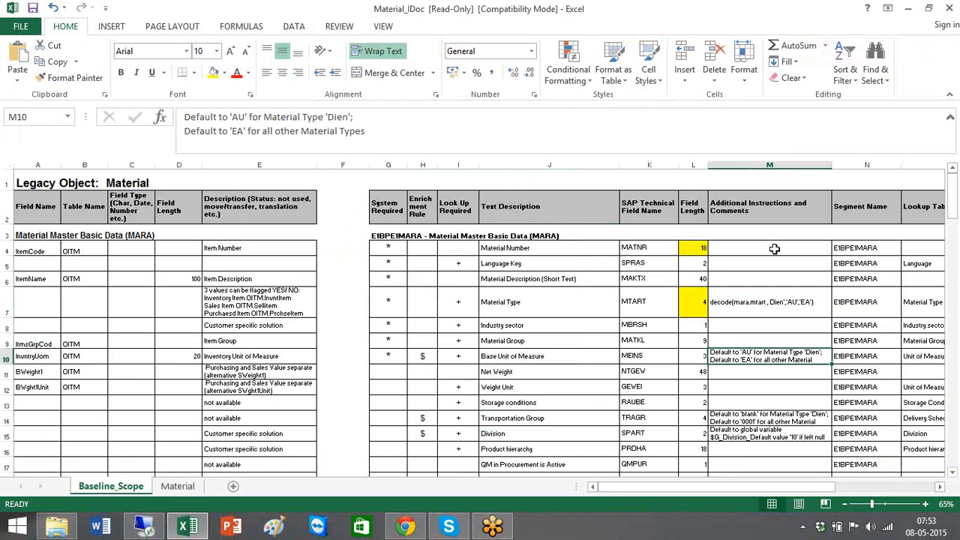
Review the Additional Instructions and Comments column from Material Number downwards and the required marker of the Material Type field
drag(770, 248, 769, 393)
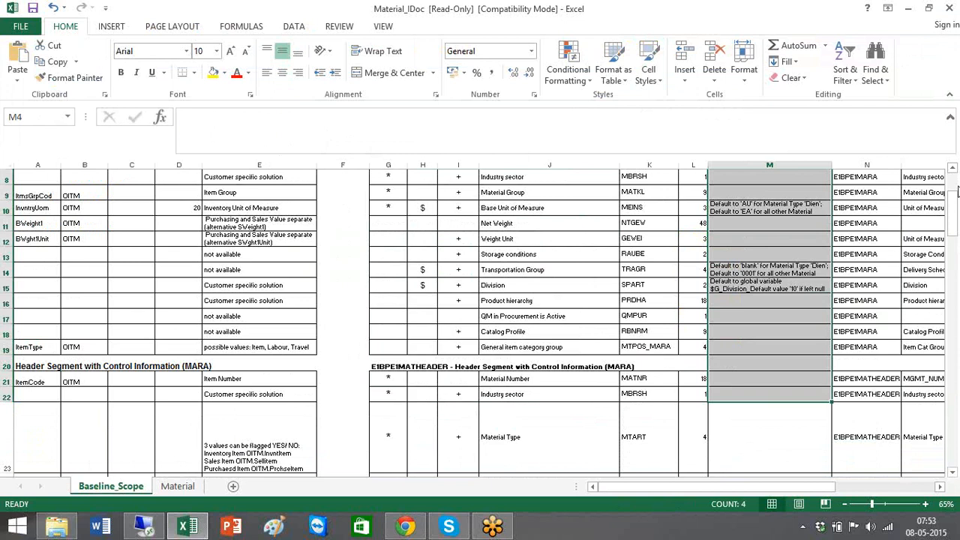
scroll(563, 260, up, 3)
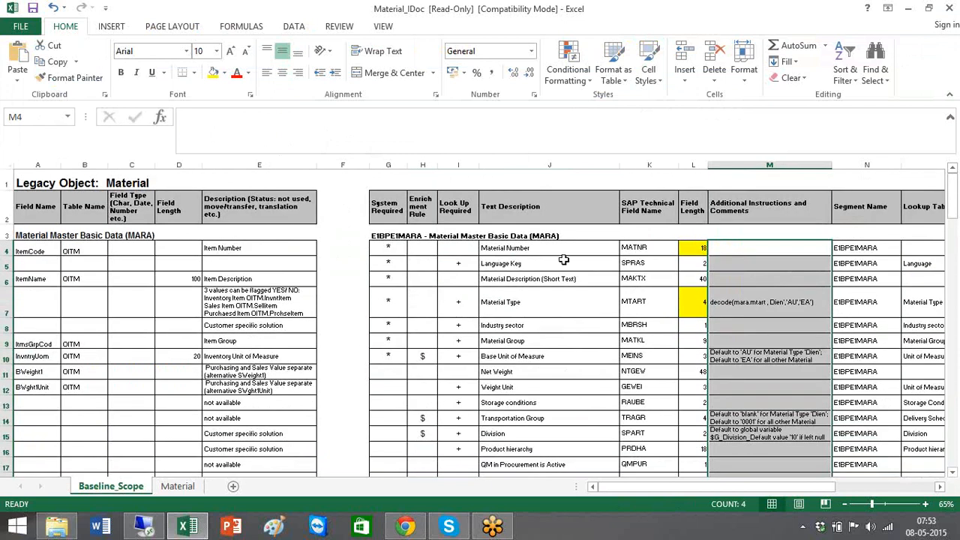
click(650, 303)
click(393, 302)
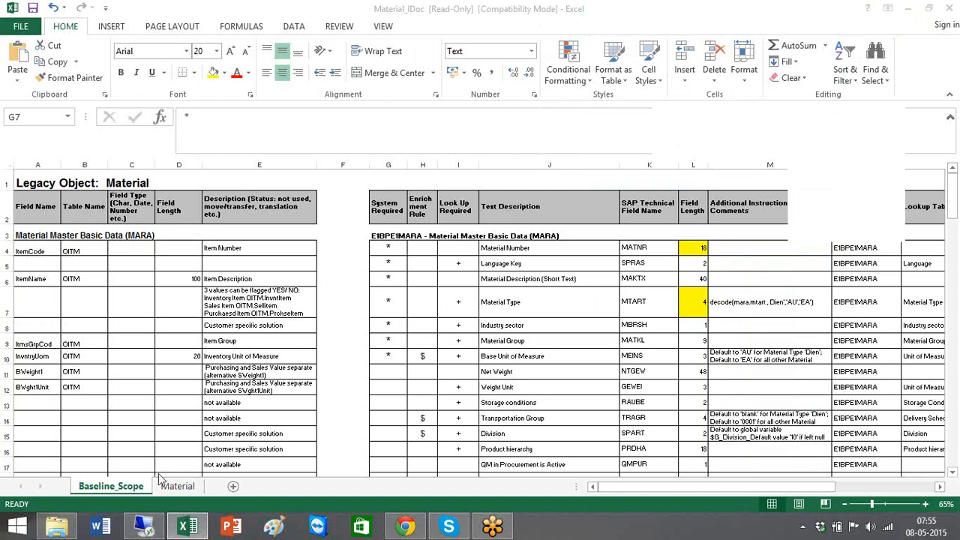
Switch to the Data Services remote session and close the untitled Paint diagram
click(148, 525)
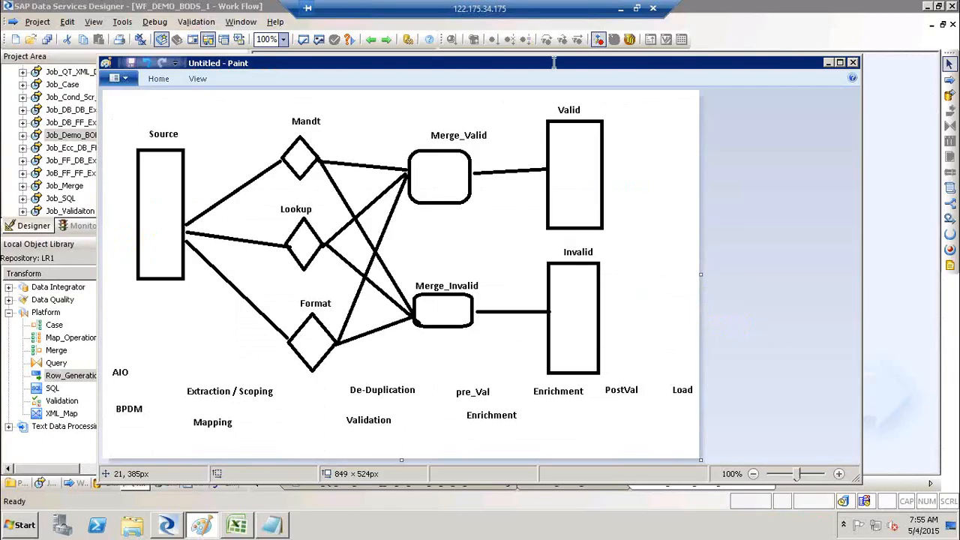
click(853, 62)
click(510, 289)
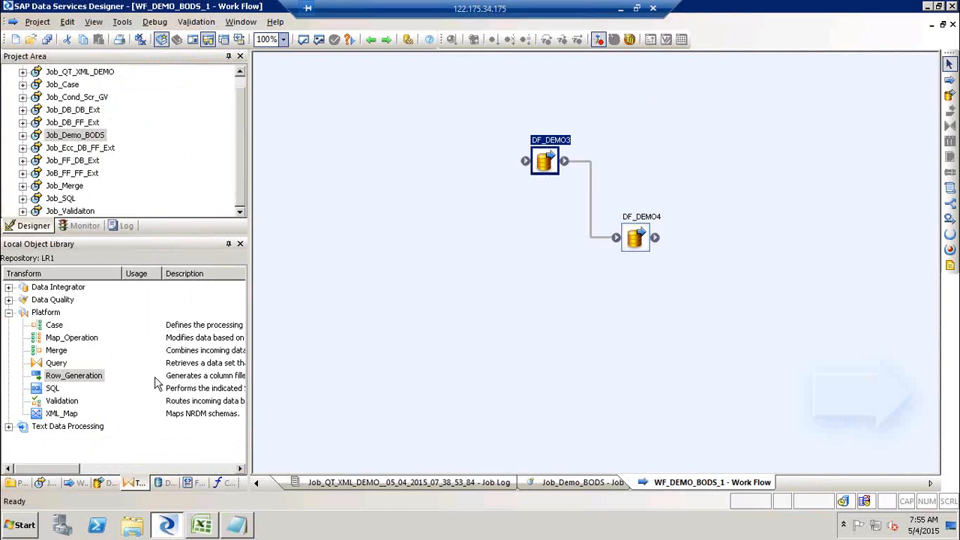
Highlight the Platform transforms from Case to Validation and expand the Data Integrator transforms in the object library
click(55, 326)
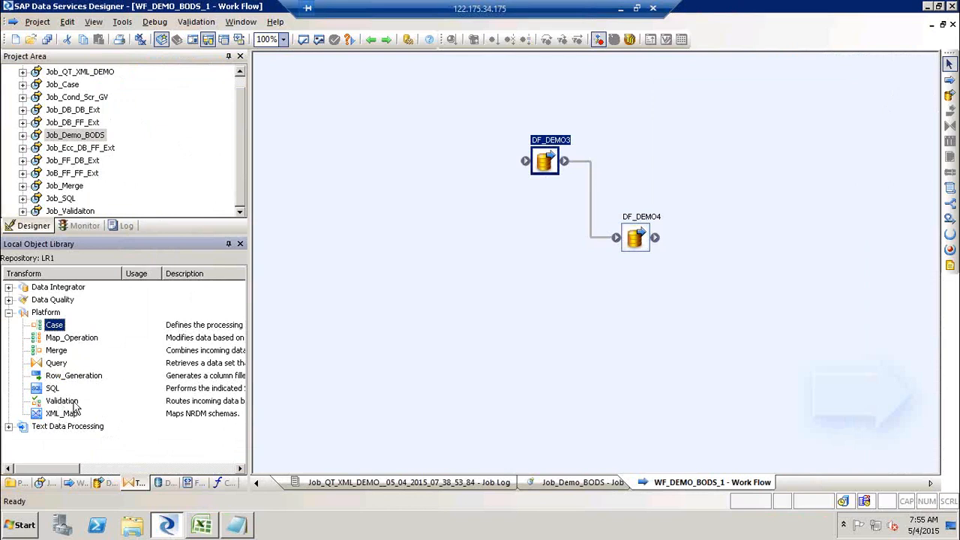
shift+click(75, 405)
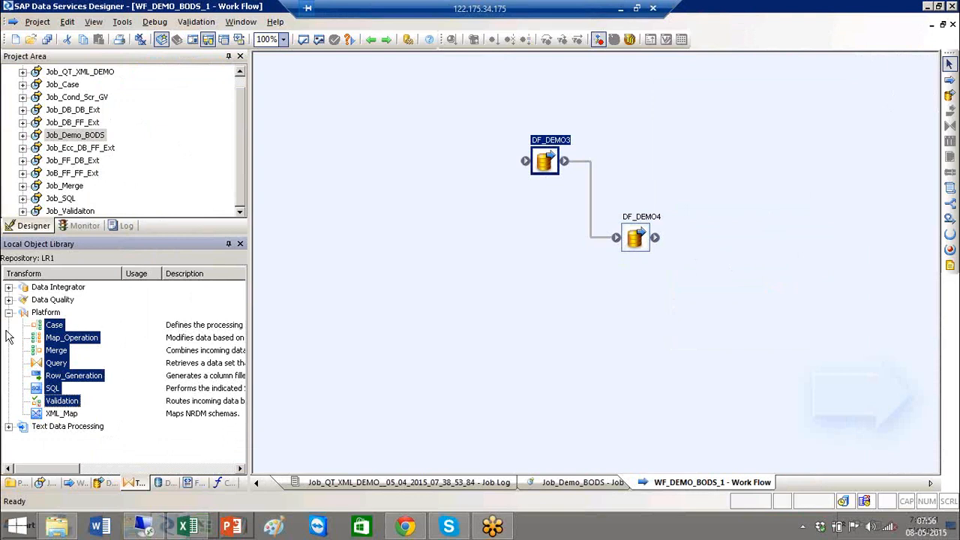
click(9, 288)
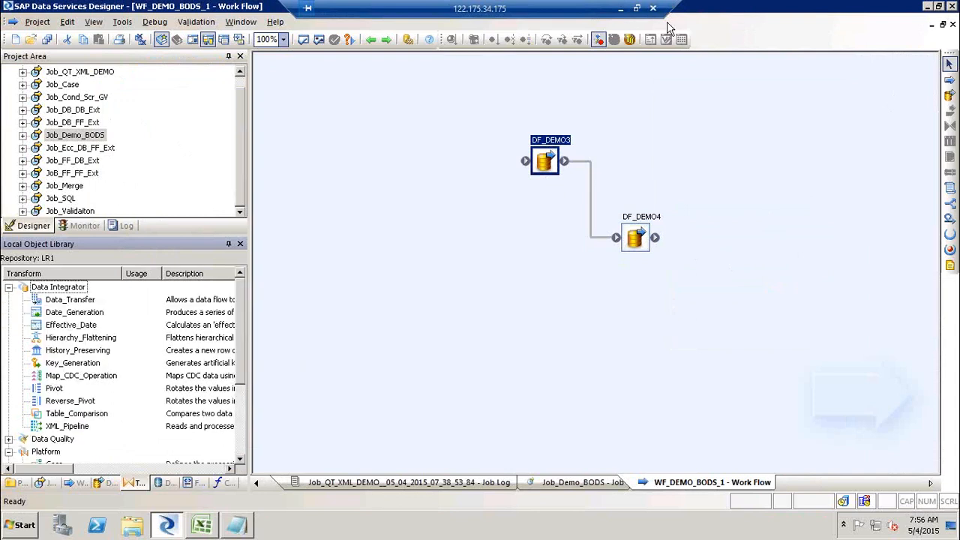
Leave the remote session and open the SAP-BODS -Training Schedule Plan workbook from the Notes/Adds&Demo folder inside the trainer's Desktop folder
click(620, 11)
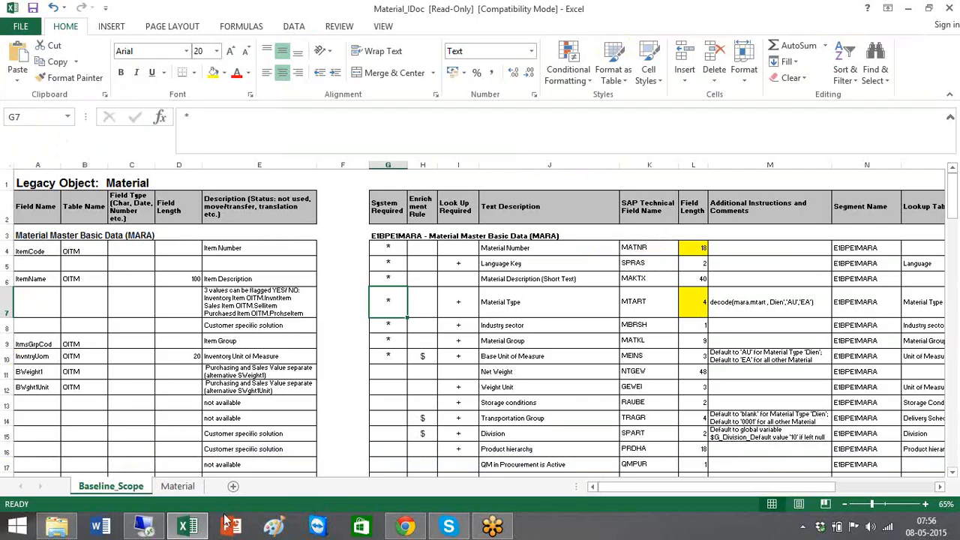
click(187, 527)
click(147, 207)
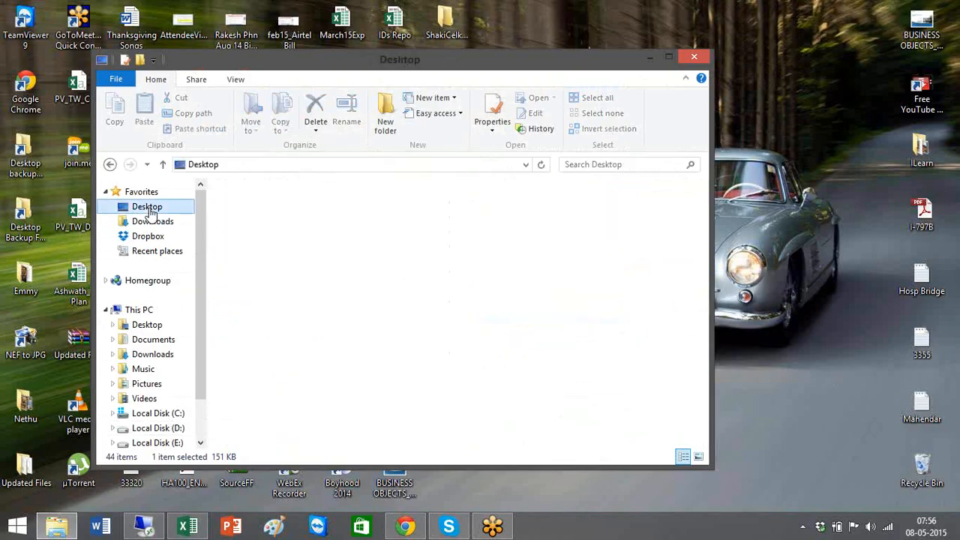
click(390, 234)
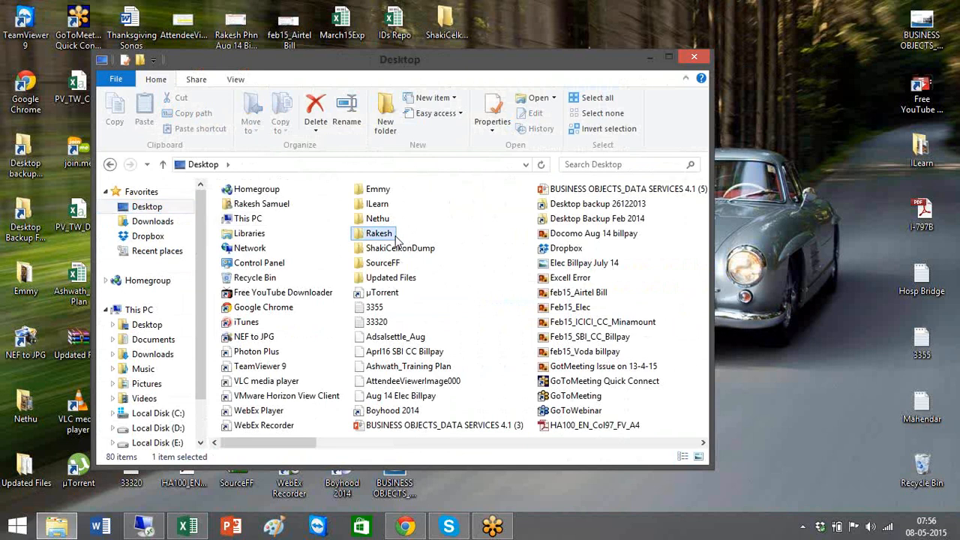
double_click(392, 234)
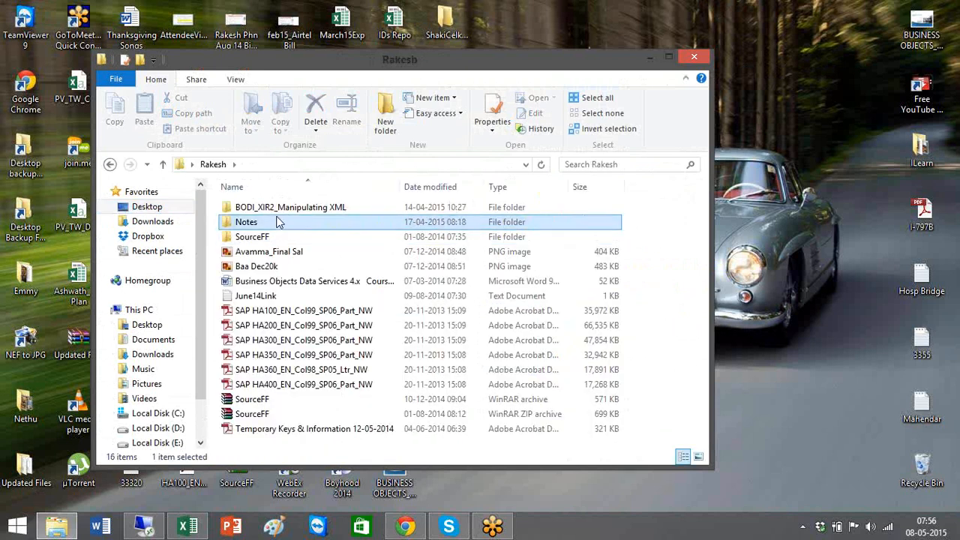
double_click(282, 227)
double_click(272, 216)
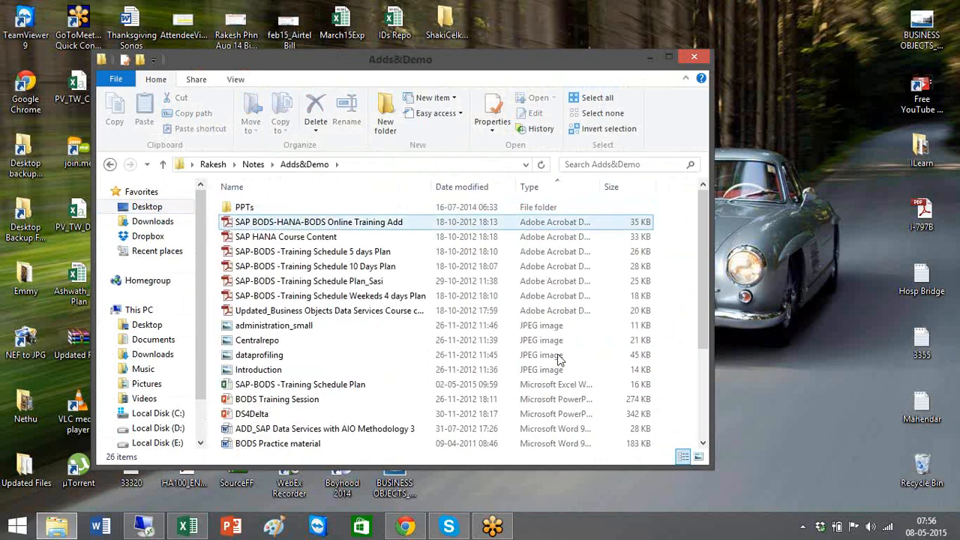
click(703, 426)
click(318, 253)
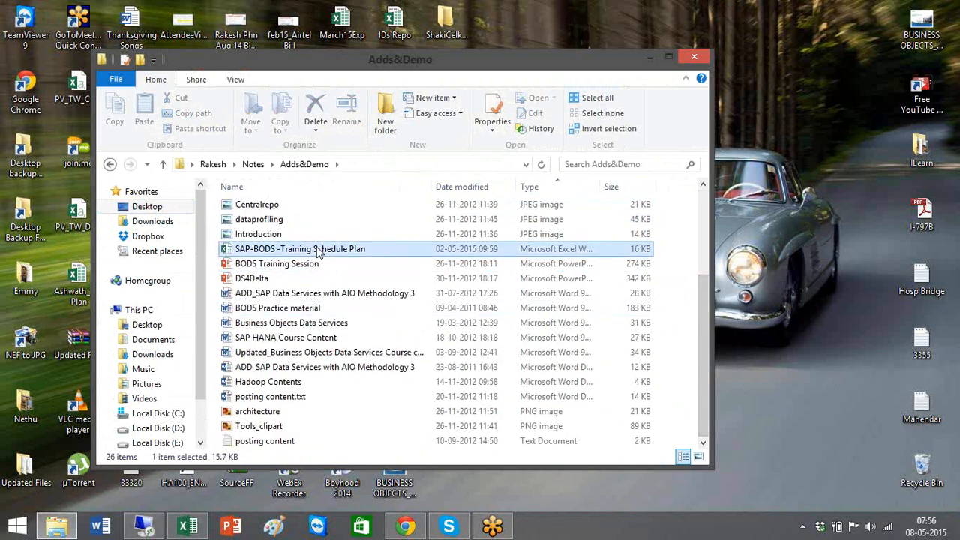
double_click(316, 248)
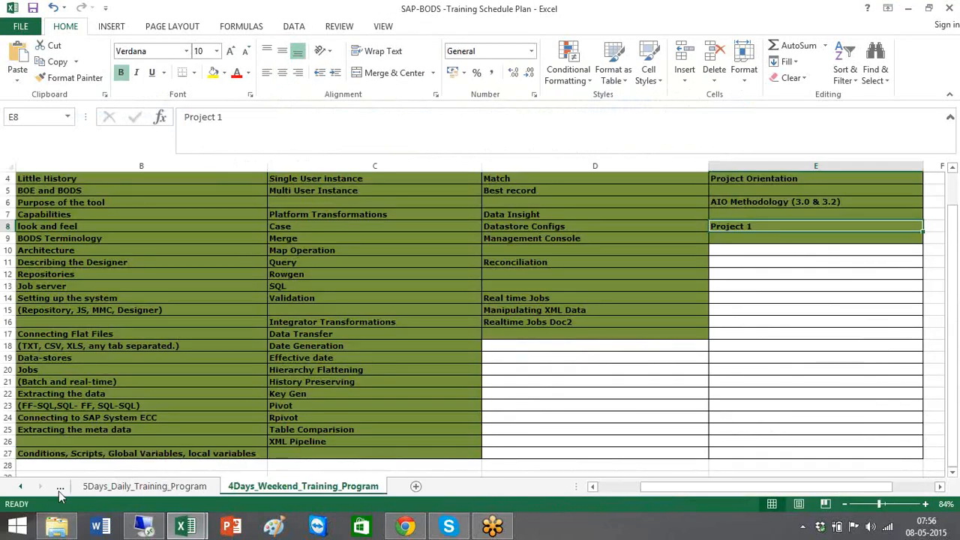
Show the 10Days_Daily_Training_Program sheet and highlight the Day 4 Platform Transformations from Case to XML_MAP
click(60, 492)
click(59, 492)
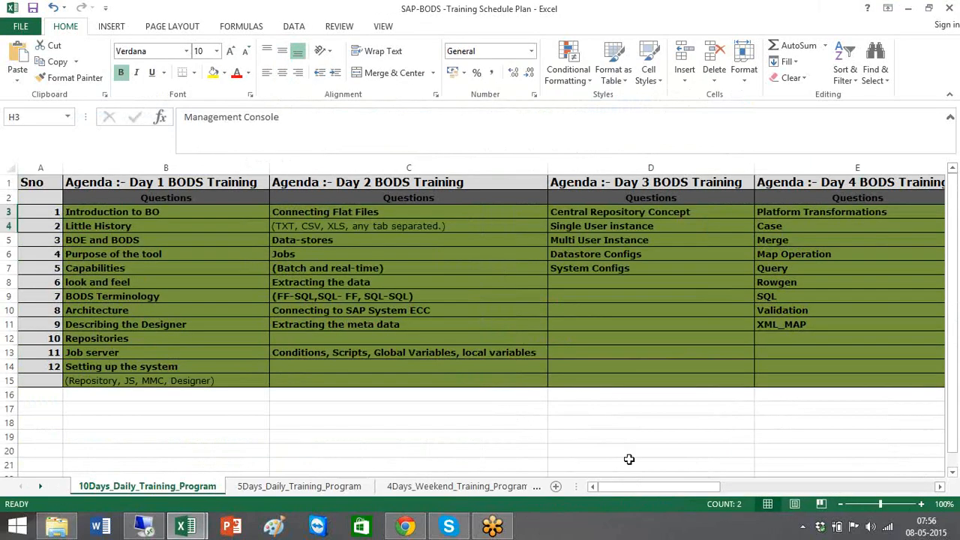
click(940, 490)
click(941, 489)
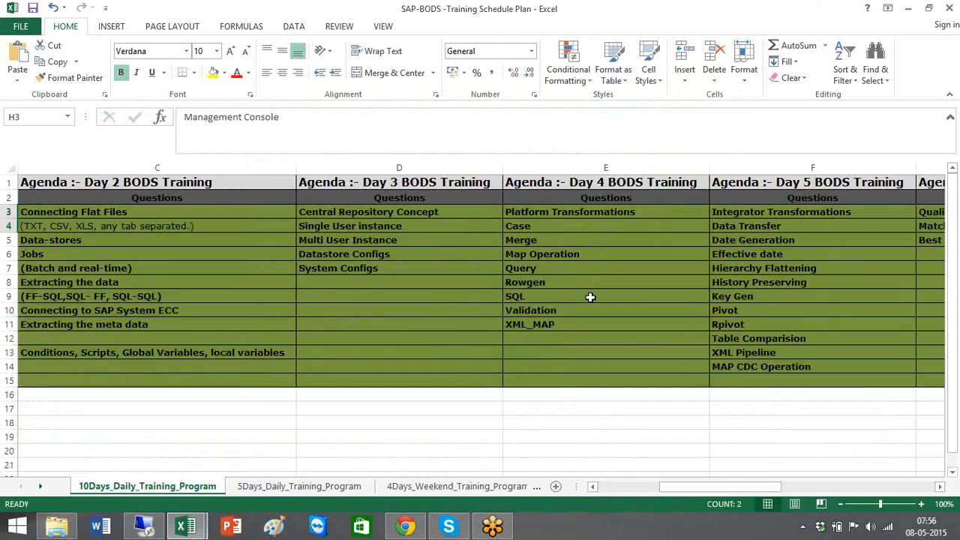
drag(570, 212, 590, 324)
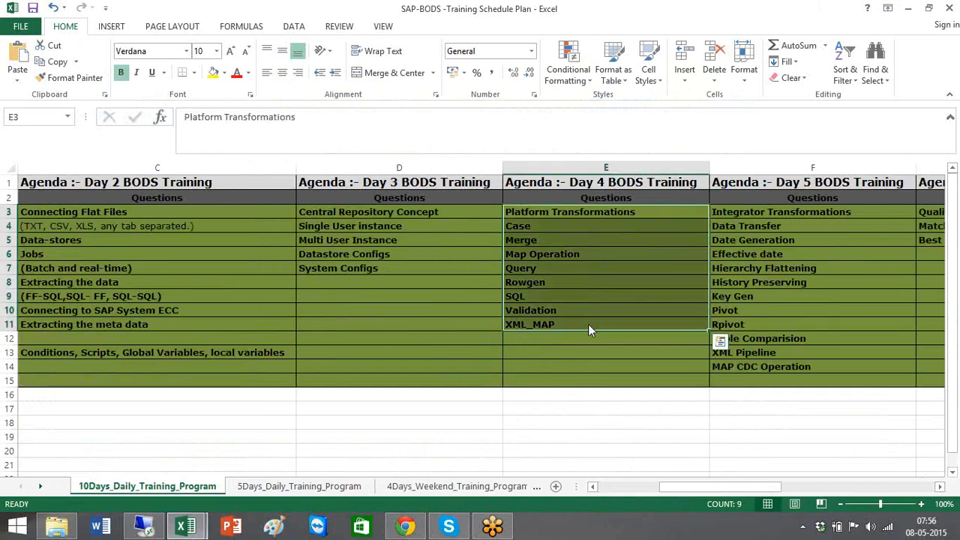
Review the Day 5 Integrator Transformations agenda, singling out Key Gen, Table Comparision and History Preserving
click(940, 489)
click(941, 489)
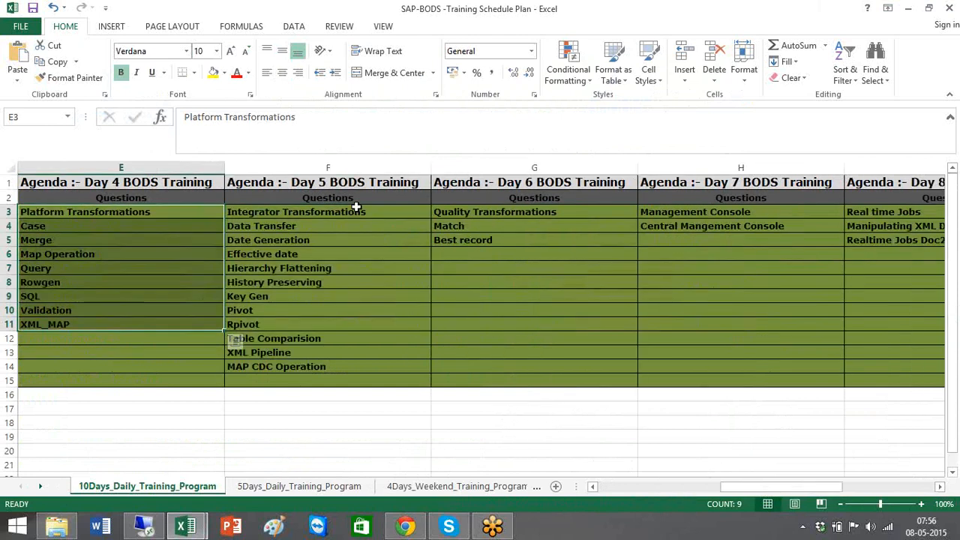
drag(355, 213, 349, 371)
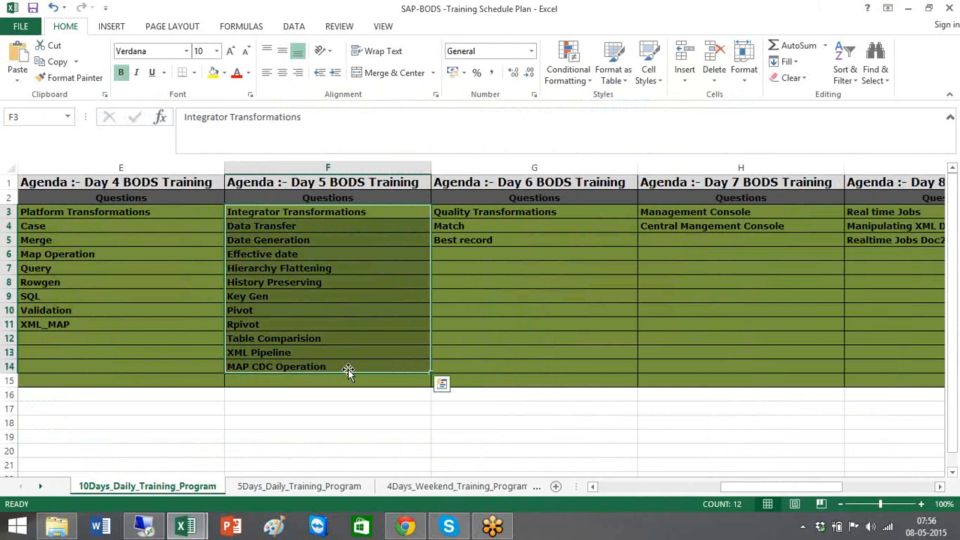
click(313, 311)
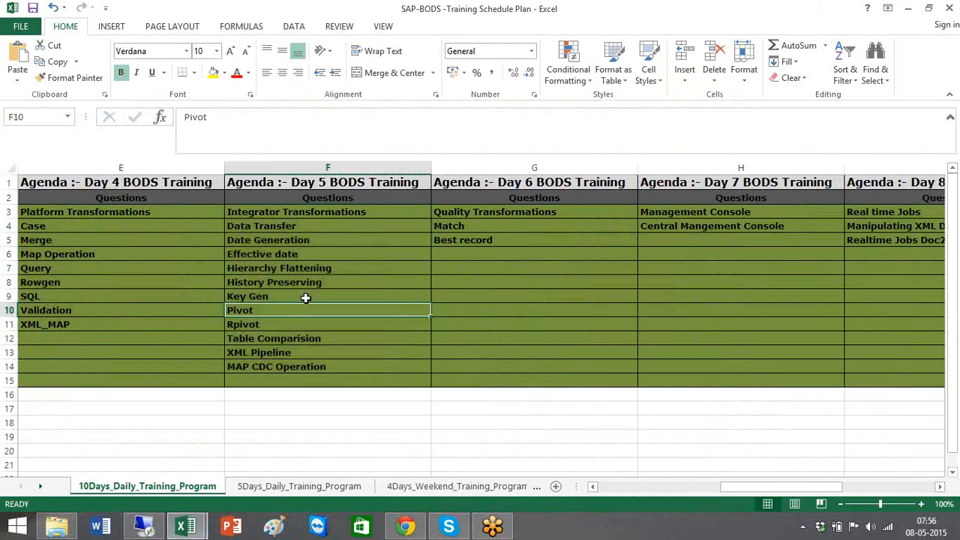
click(312, 341)
click(287, 296)
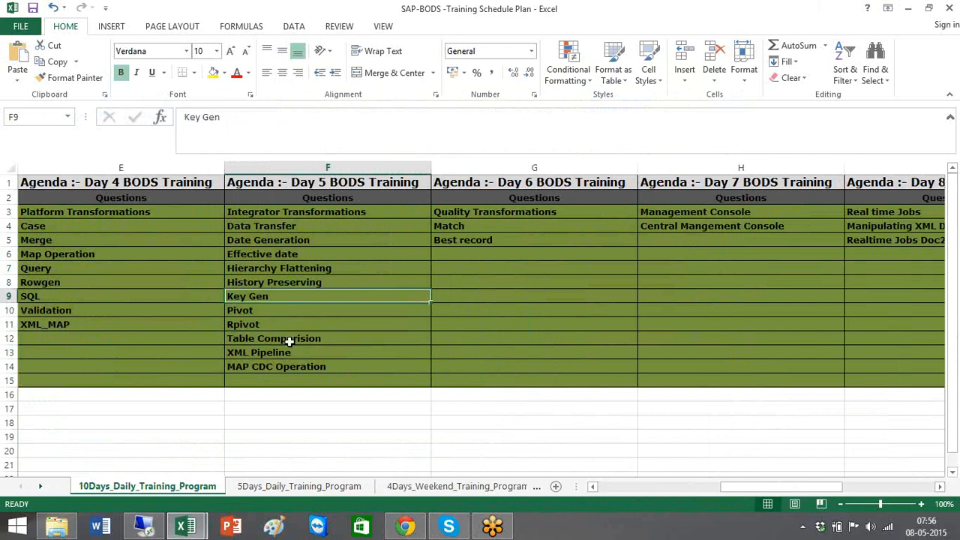
ctrl+click(289, 341)
ctrl+click(301, 282)
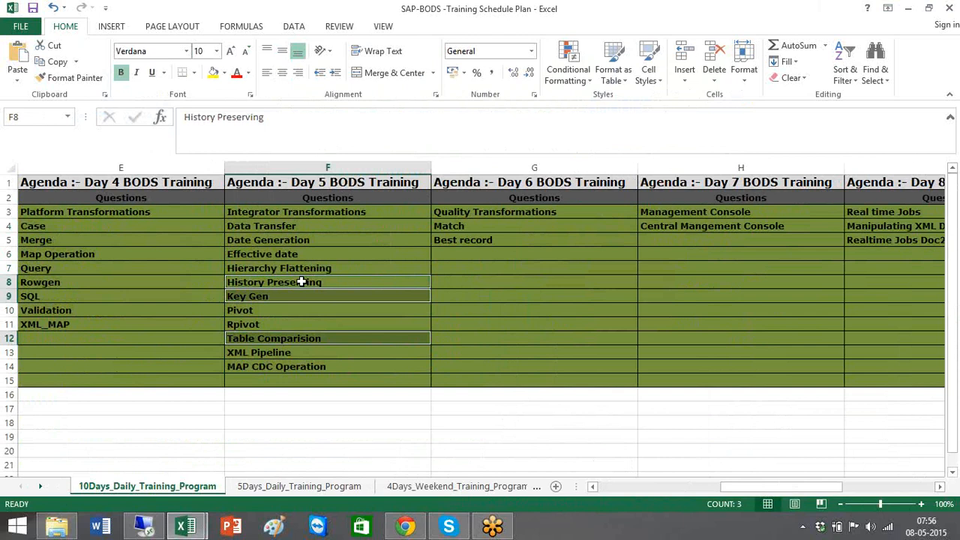
Highlight Pivot and Rpivot together, followed by the Integrator Transformations list down to Table Comparision
click(289, 314)
ctrl+click(290, 324)
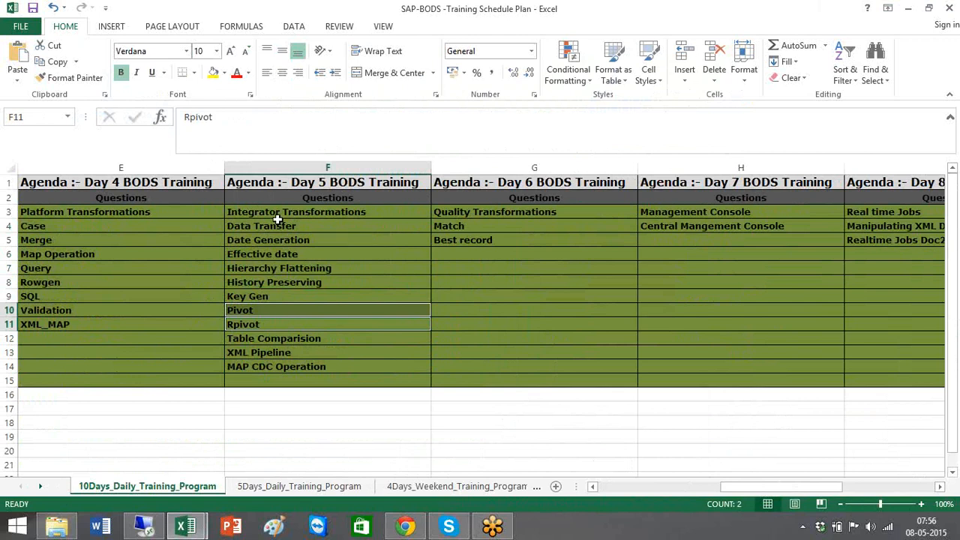
drag(278, 224, 274, 352)
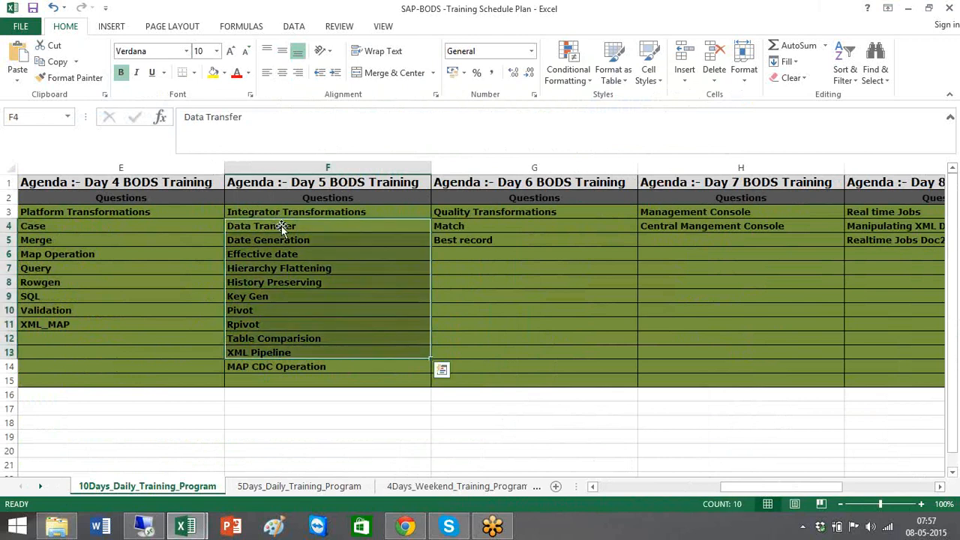
drag(277, 213, 275, 339)
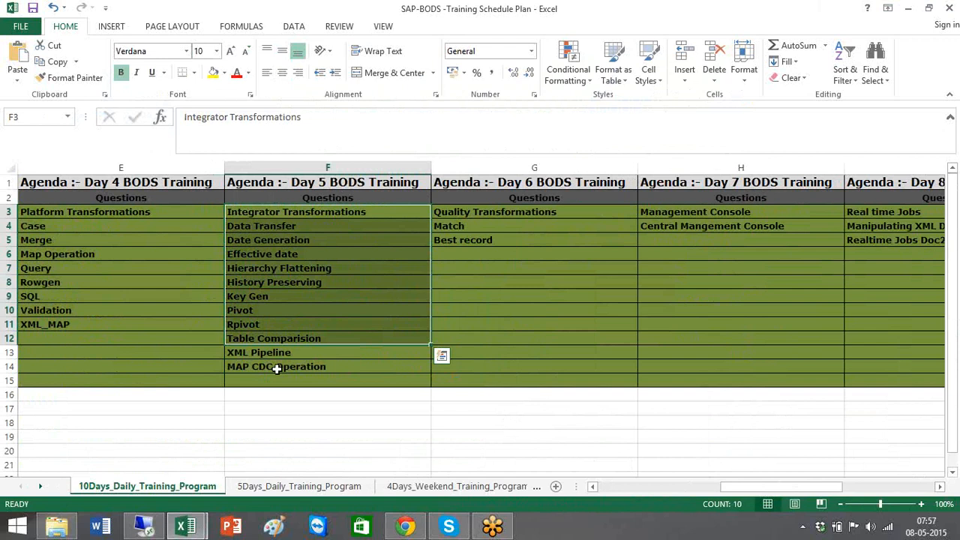
Highlight the Day 6 Quality Transformations, Day 7 Management Console and Day 8 Real time Jobs agenda topics in turn
drag(520, 218, 526, 241)
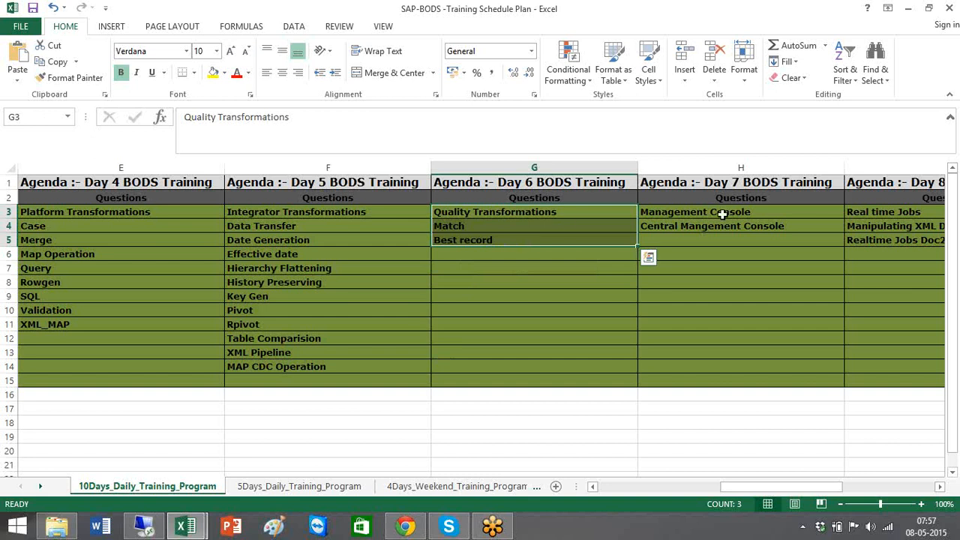
drag(721, 214, 748, 235)
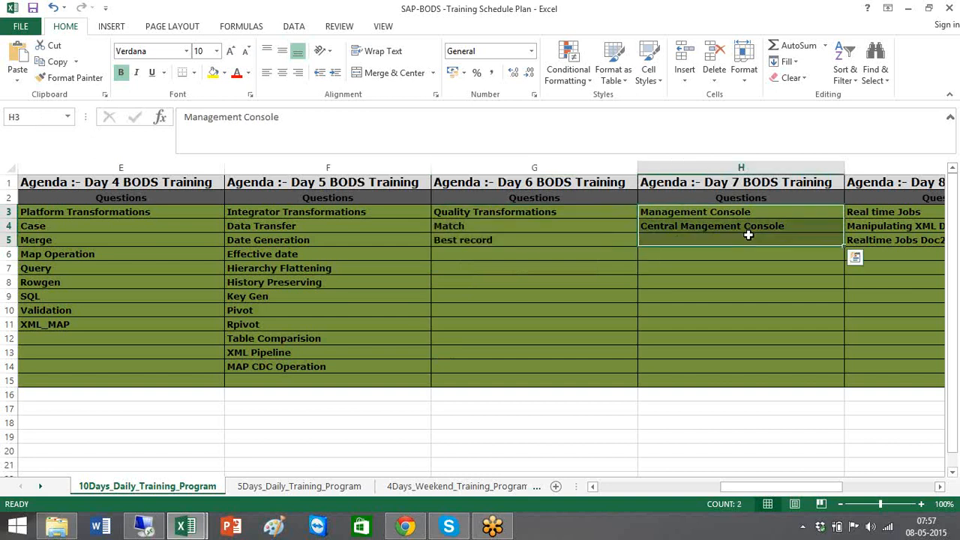
click(940, 487)
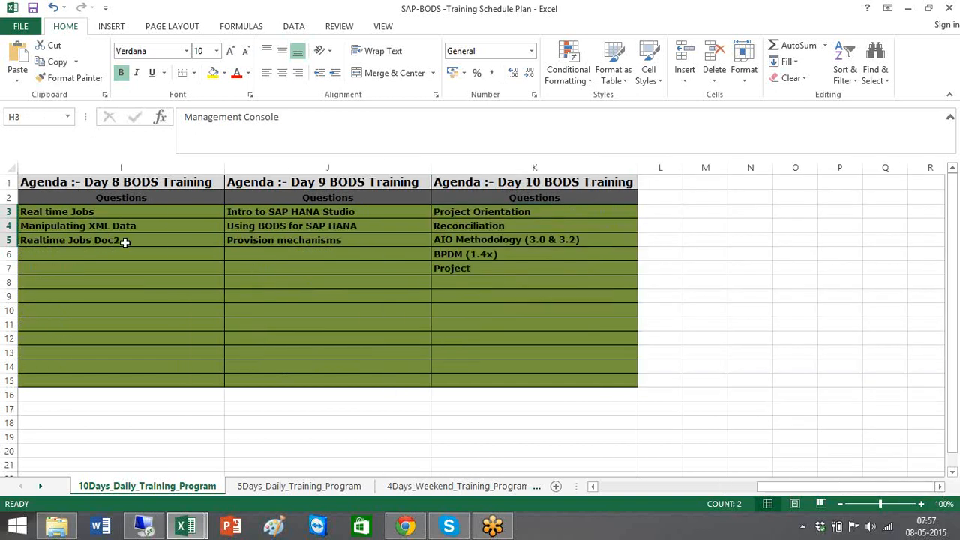
drag(76, 216, 133, 305)
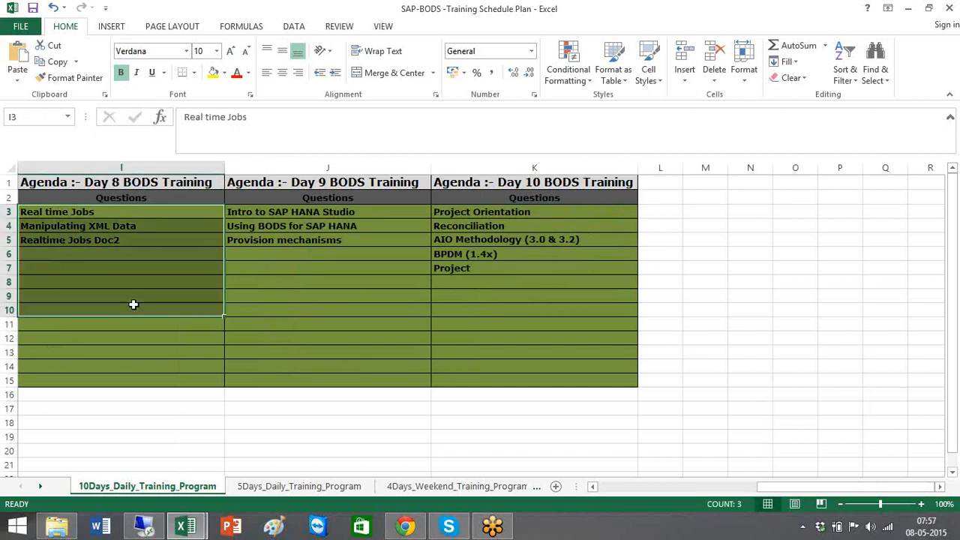
Highlight the Day 9 topics starting at Intro to SAP HANA Studio, followed by the Day 10 list from Project Orientation to Project
drag(322, 217, 363, 302)
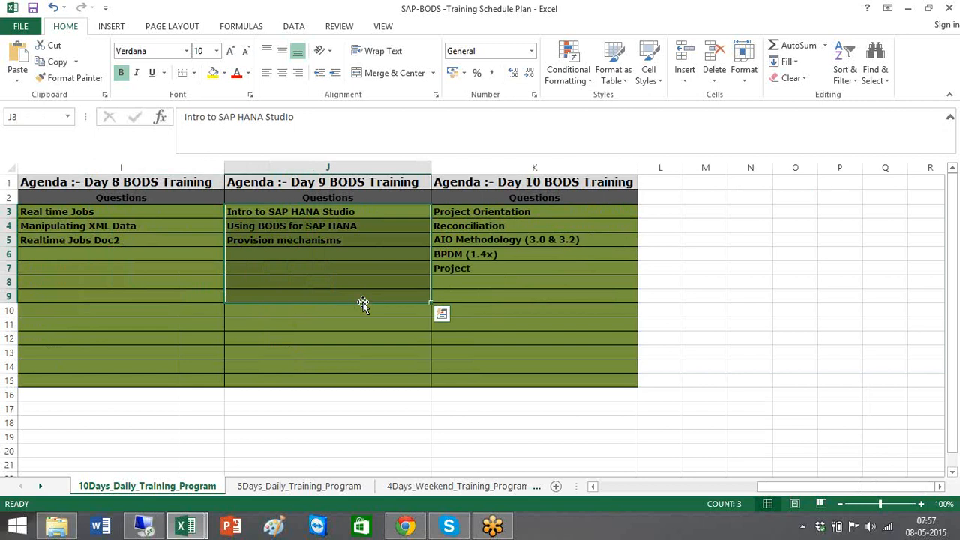
click(340, 243)
drag(340, 213, 338, 250)
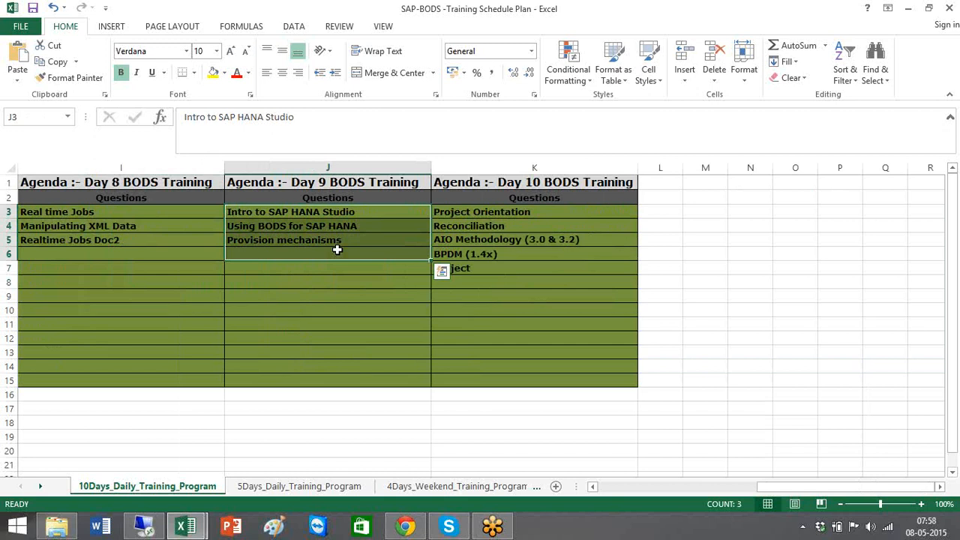
drag(527, 214, 538, 276)
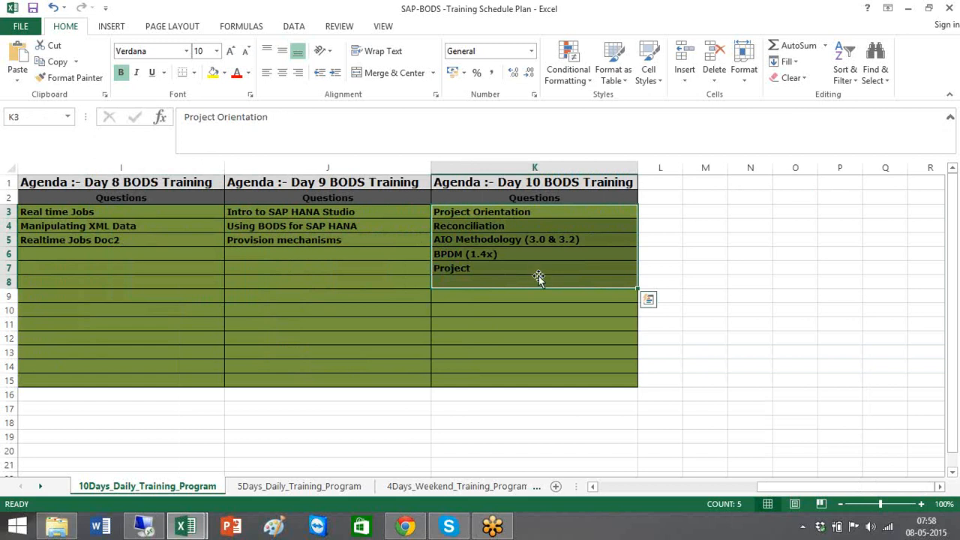
click(538, 278)
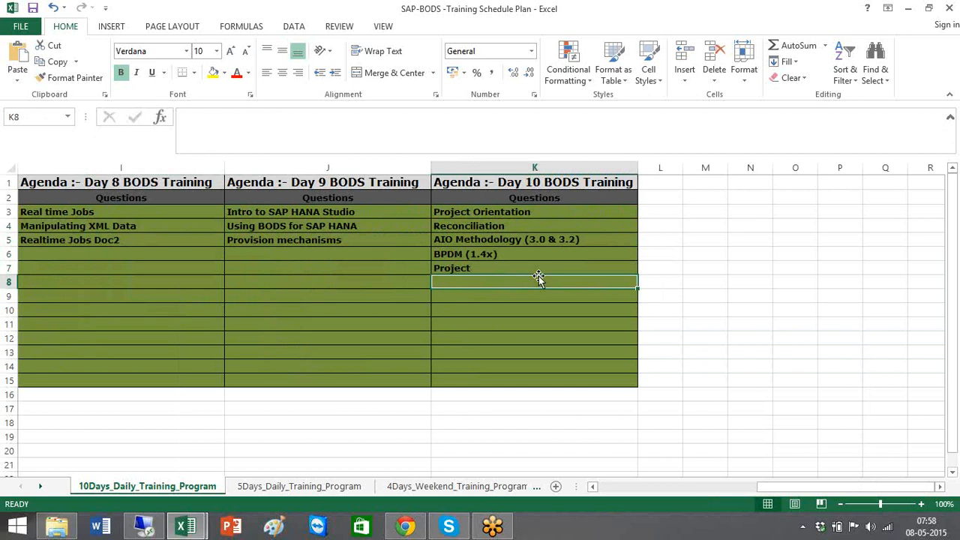
Look back over the agendas from Day 1 onward and highlight the Day 10 topics from Project Orientation to Project again
click(630, 488)
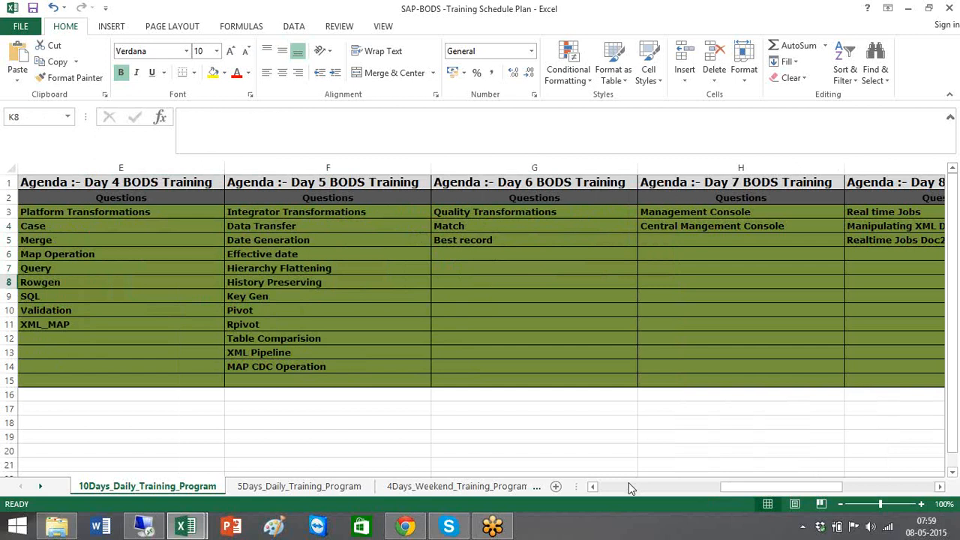
click(630, 488)
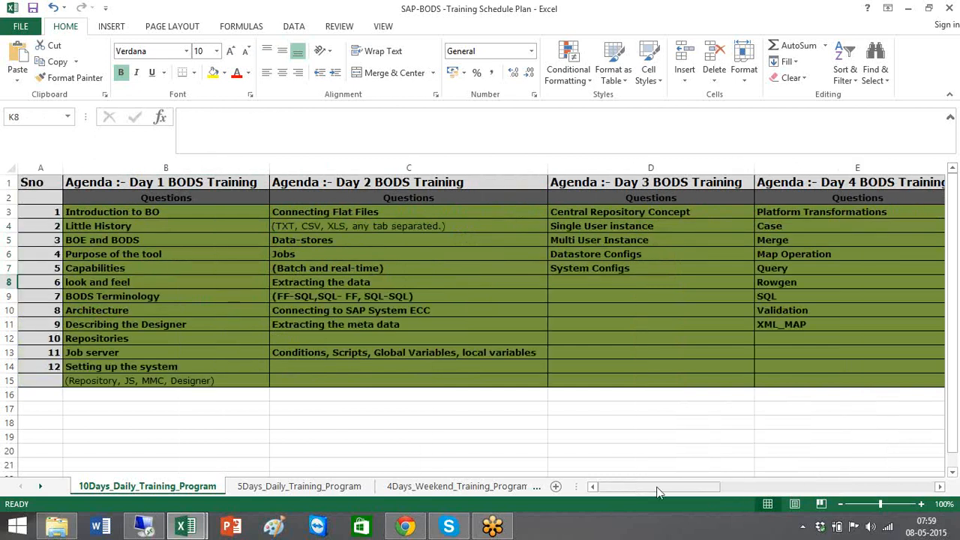
drag(658, 488, 681, 487)
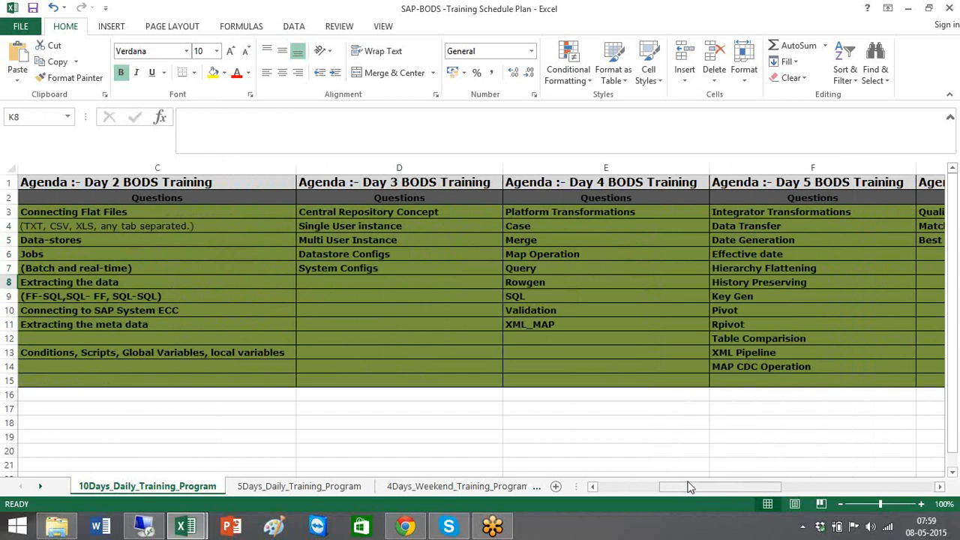
click(823, 486)
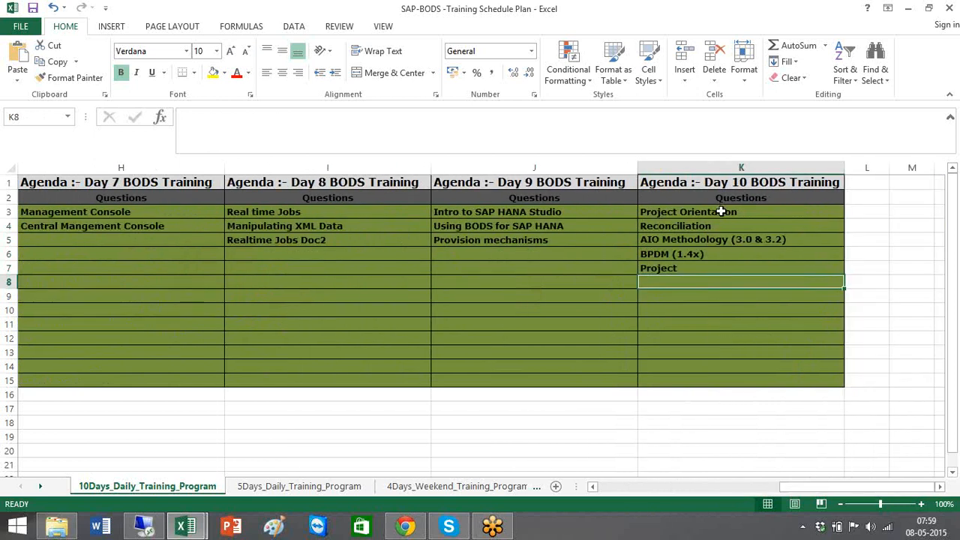
click(725, 211)
drag(709, 315, 709, 318)
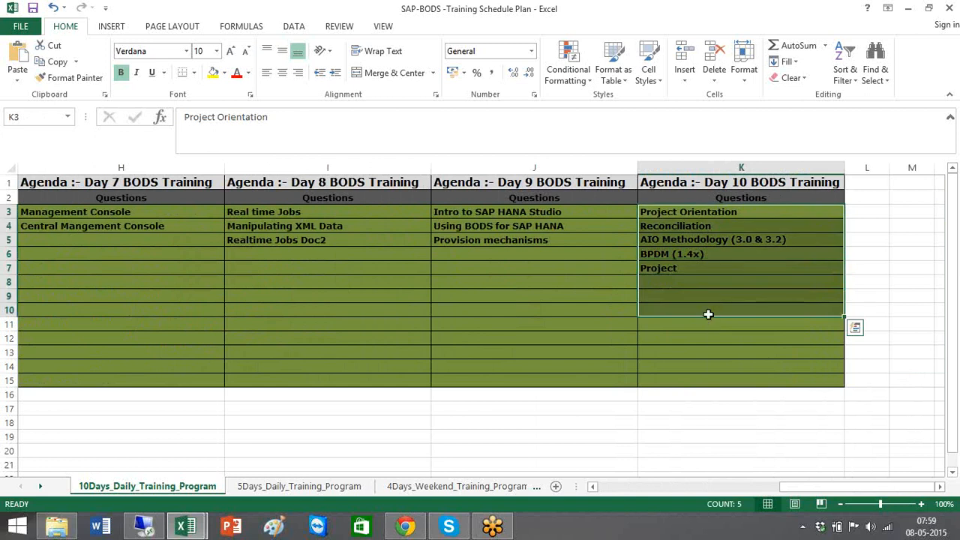
shift+click(721, 278)
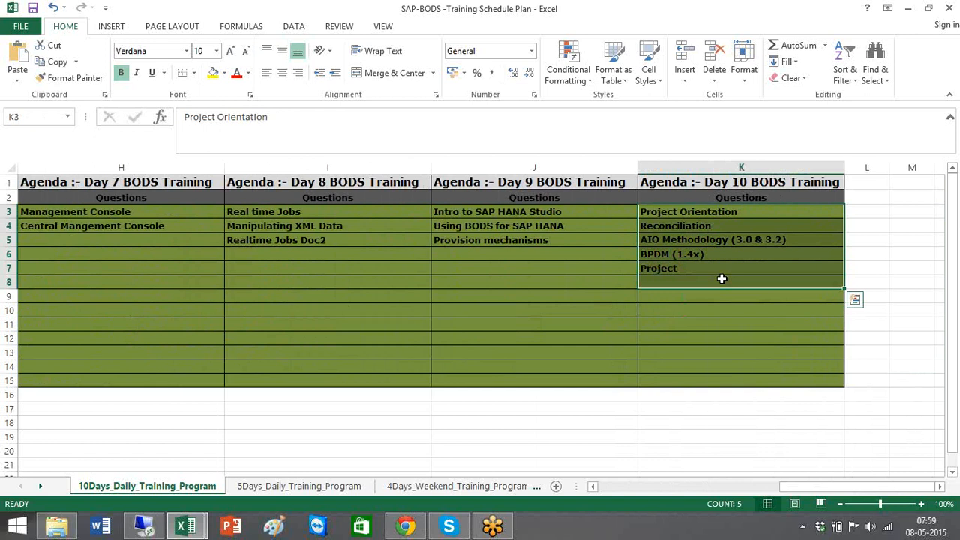
Return to the earlier agendas, highlighting the Day 4 Platform Transformations list and the Day 5 Integrator Transformations heading
click(612, 484)
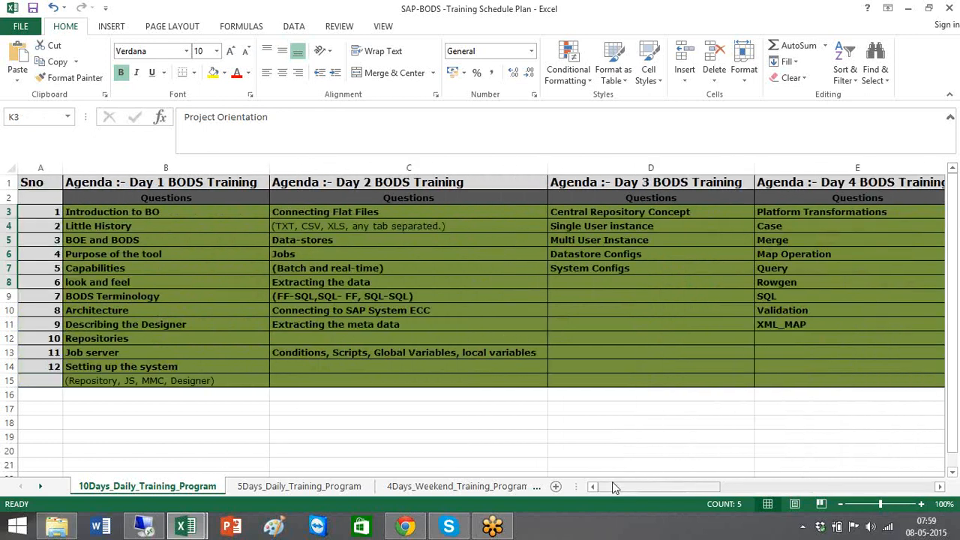
click(780, 489)
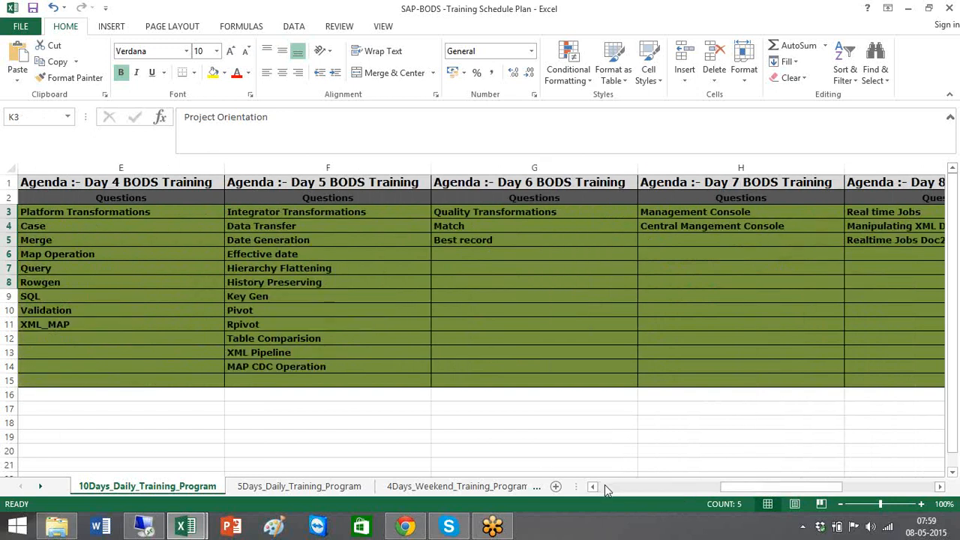
click(605, 485)
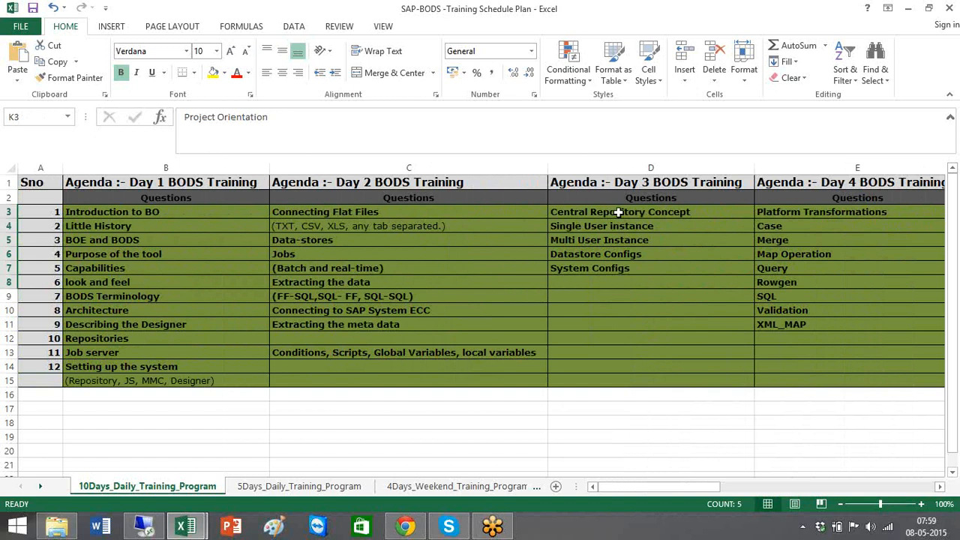
drag(781, 213, 780, 340)
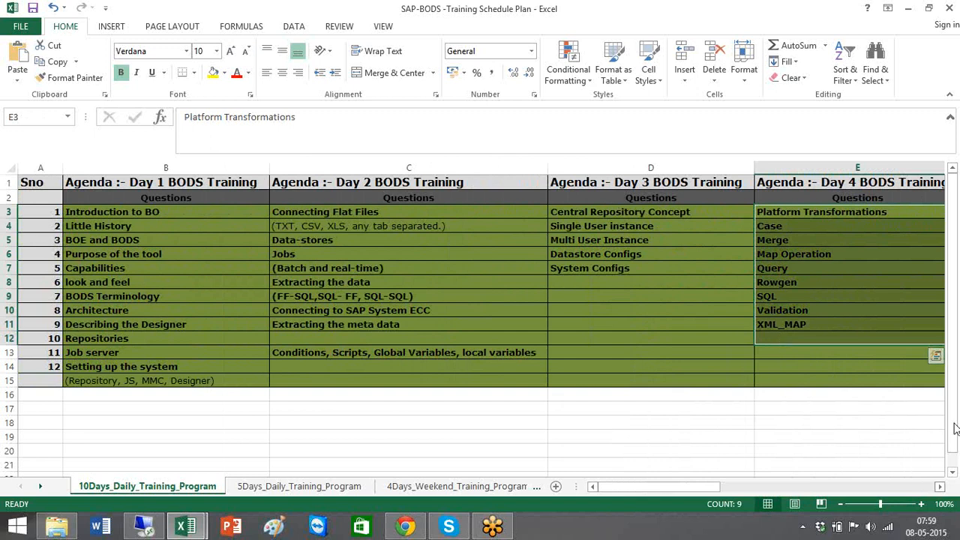
scroll(955, 427, right, 3)
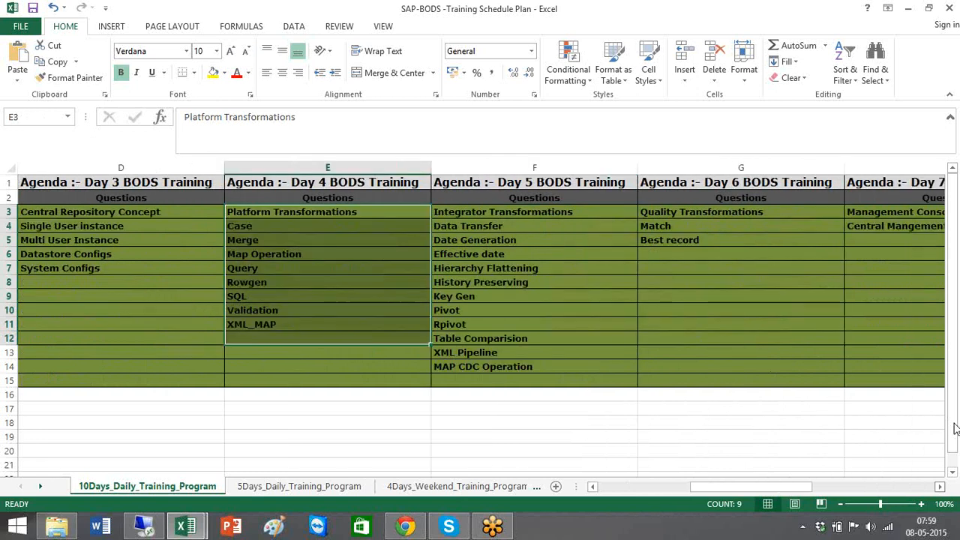
click(545, 218)
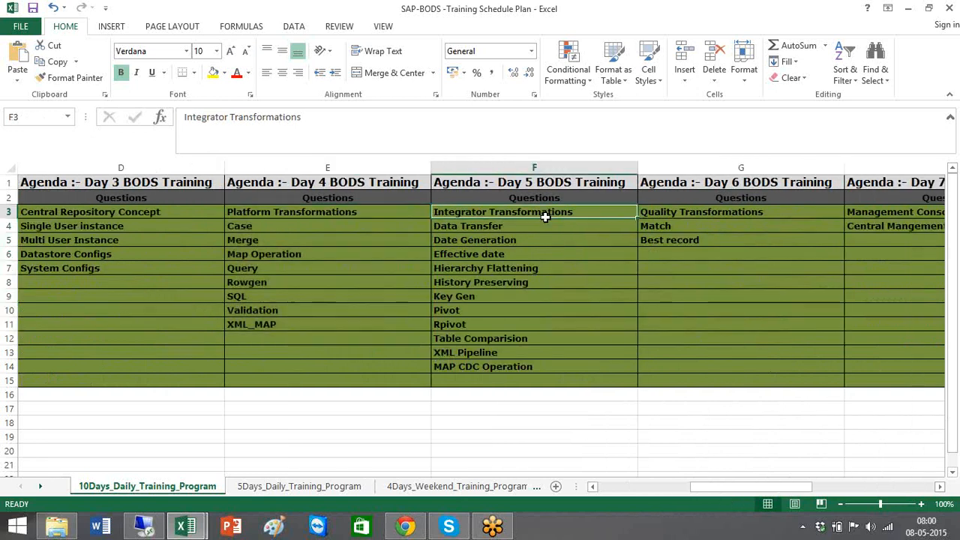
Highlight the whole block of agenda topics from Day 5 Integrator Transformations through Day 9, down to row 15
click(940, 486)
click(940, 487)
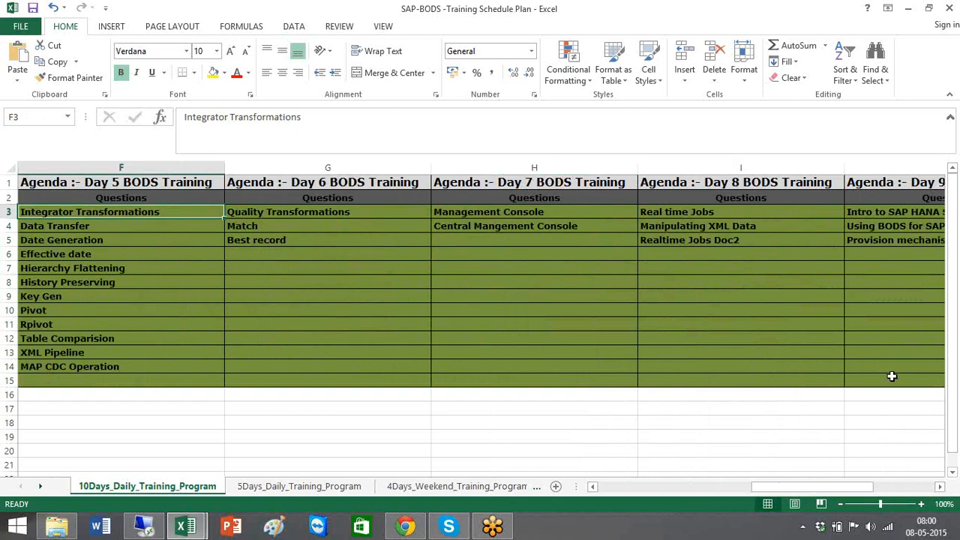
shift+click(892, 376)
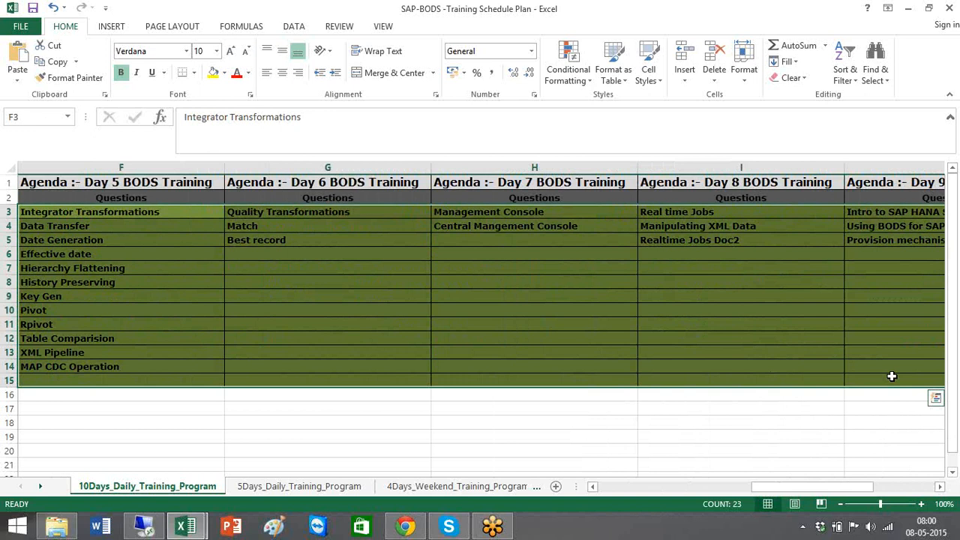
Bring the Day 2 to Day 5 agendas into view and collapse the expanded formula bar
click(620, 491)
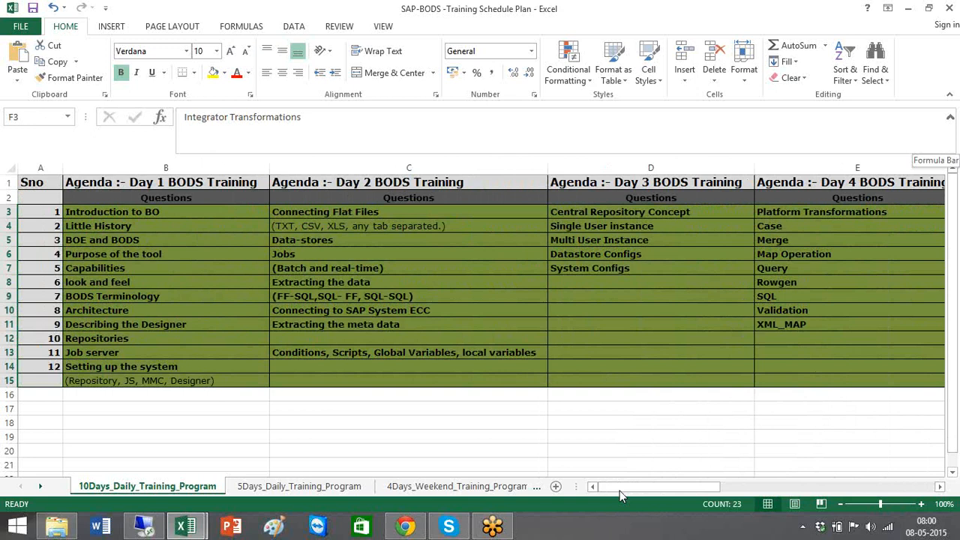
click(951, 119)
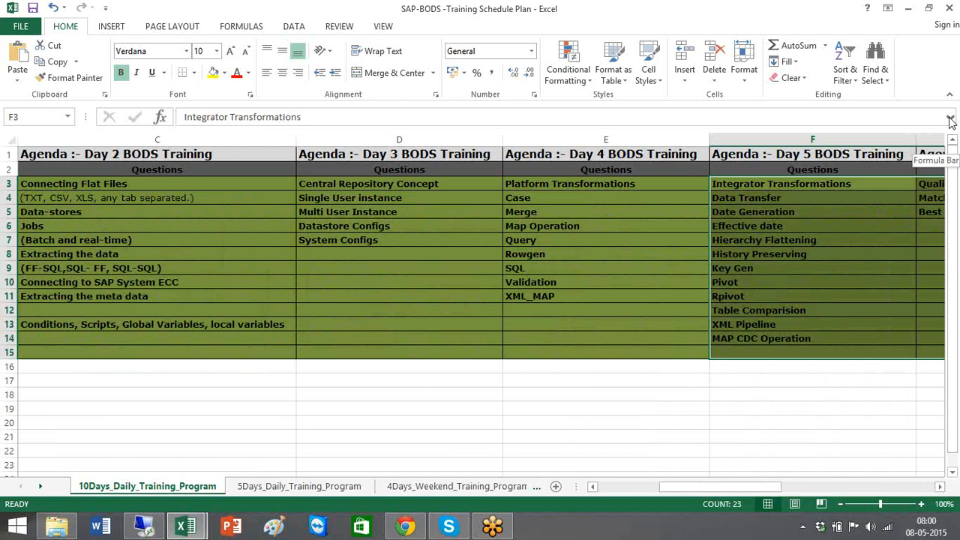
click(786, 23)
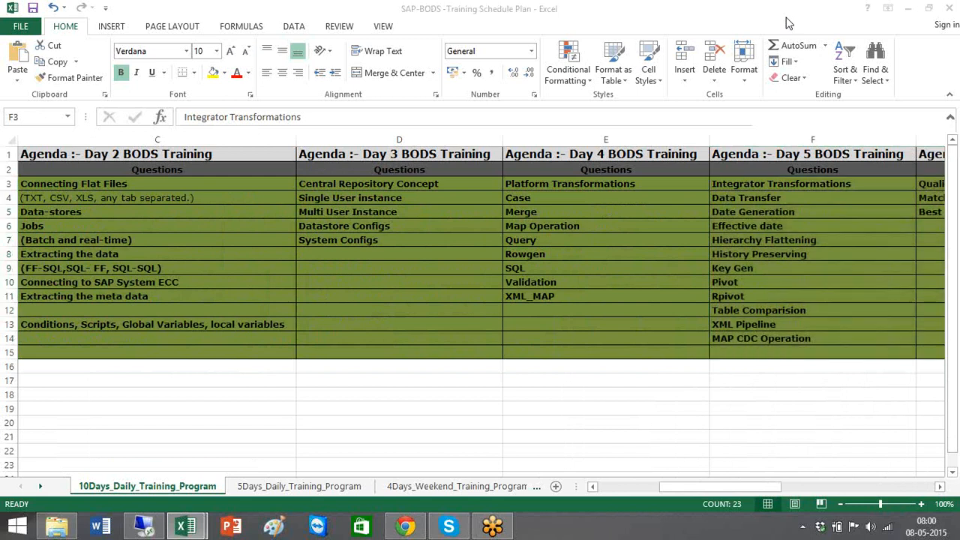
click(886, 189)
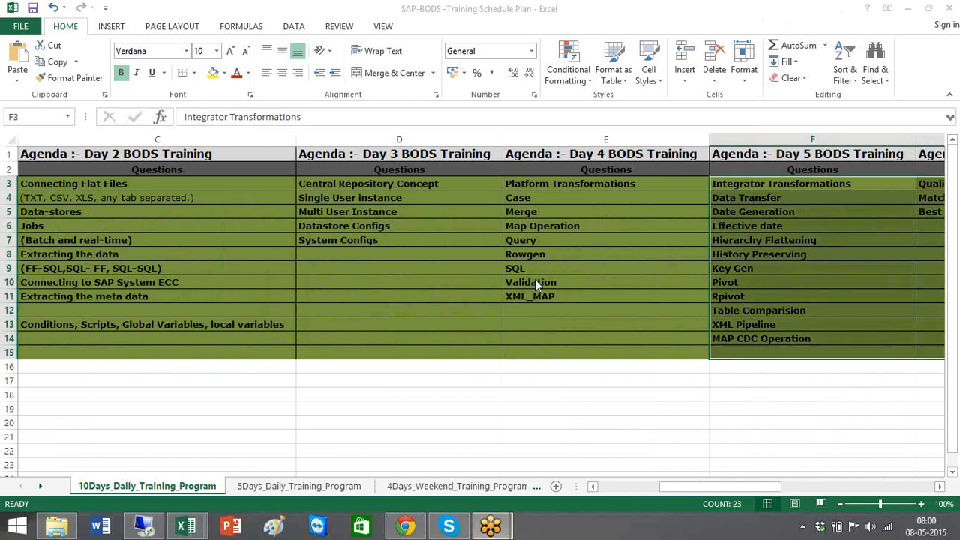